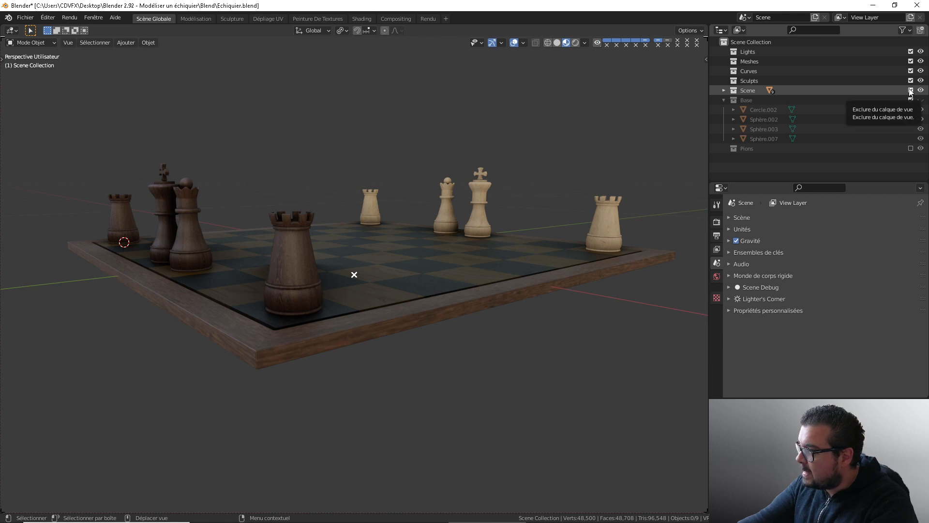
# Exclude the Scene collection from the view layer and unhide the Base collection
pyautogui.click(911, 91)
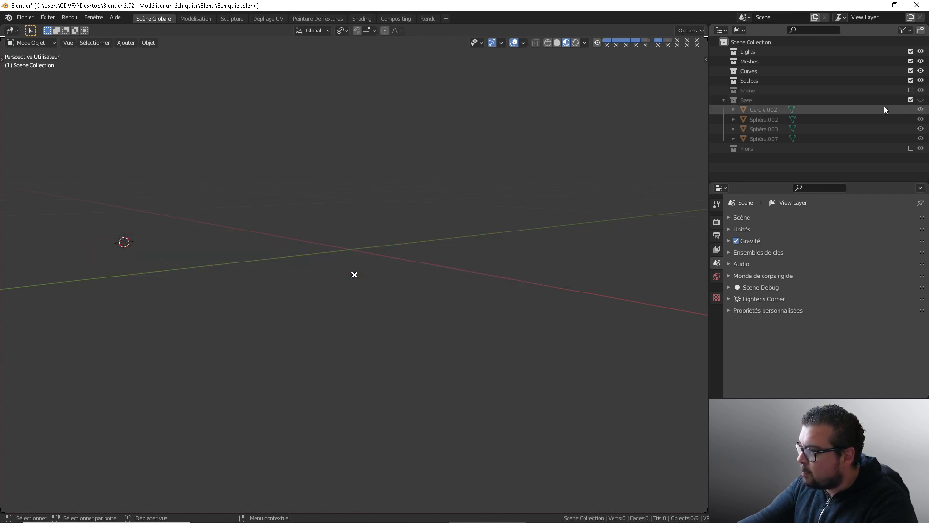
pyautogui.click(921, 99)
pyautogui.keyDown('shift'); pyautogui.moveTo(677, 224); pyautogui.dragTo(659, 165, button='middle'); pyautogui.keyUp('shift')
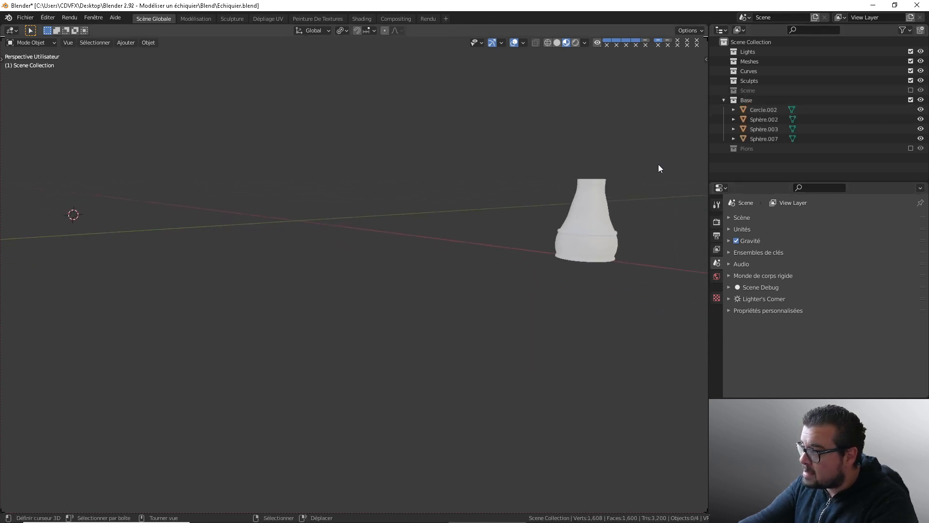
# Select all objects of the Base collection and duplicate them about 0.14 m along the global Y axis
pyautogui.click(759, 99)
pyautogui.rightClick(759, 99)
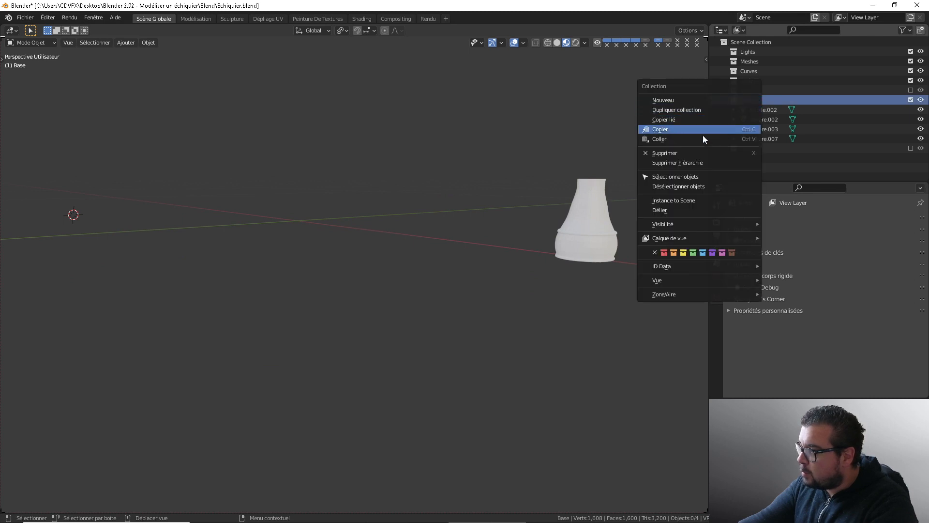
pyautogui.click(701, 176)
pyautogui.keyDown('shift'); pyautogui.moveTo(651, 134); pyautogui.dragTo(616, 124, button='middle'); pyautogui.keyUp('shift')
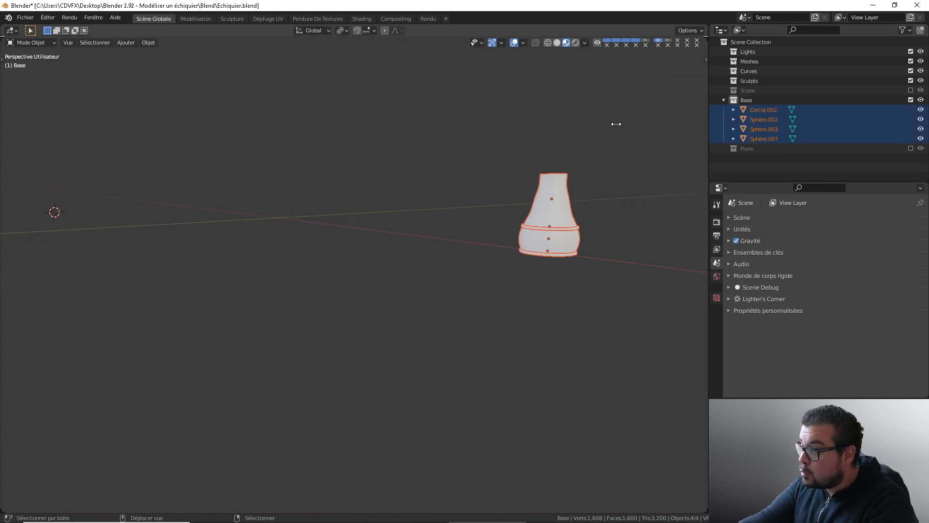
pyautogui.hotkey('shift', 'd')
pyautogui.press('y')
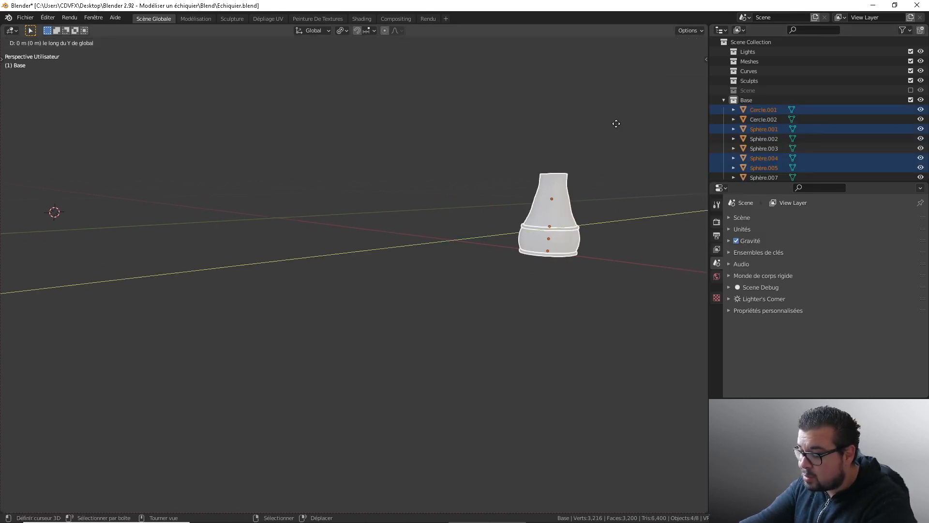
pyautogui.click(33, 87)
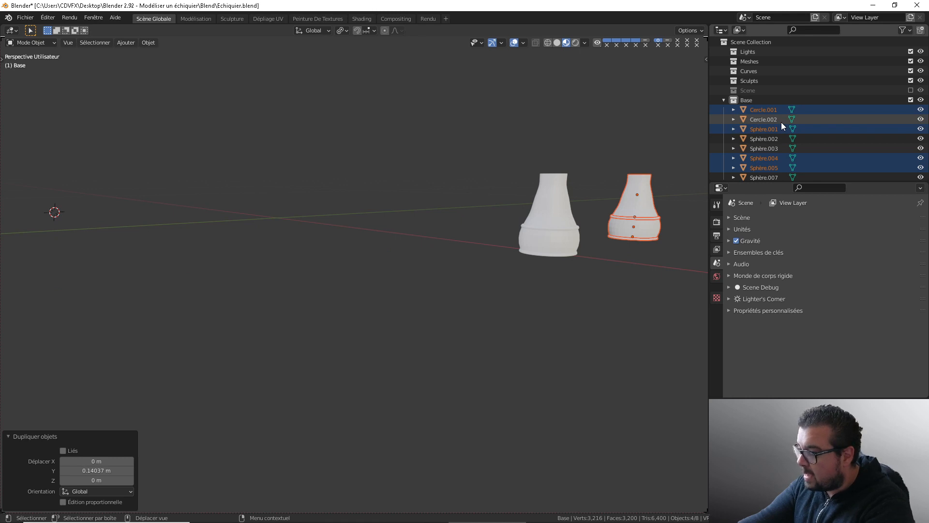
# Move the duplicated objects into a new collection named Fou
pyautogui.press('m')
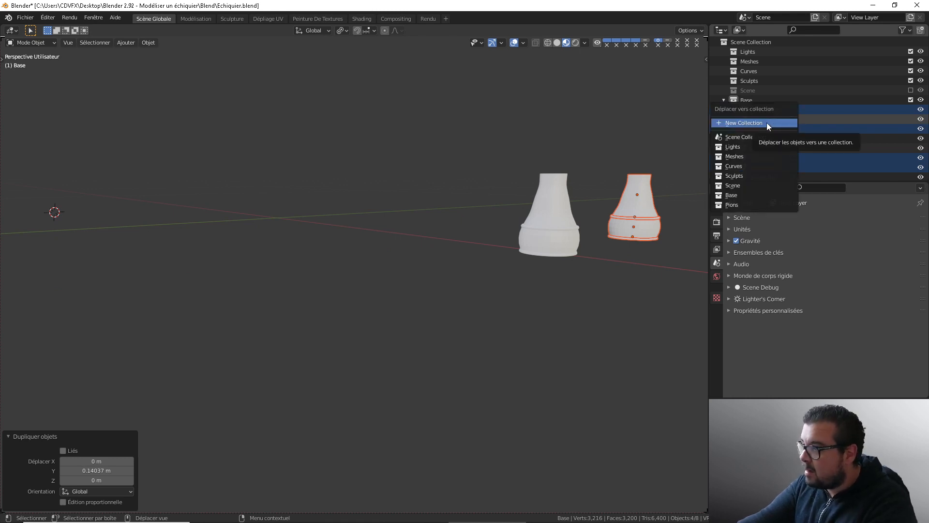
pyautogui.click(766, 123)
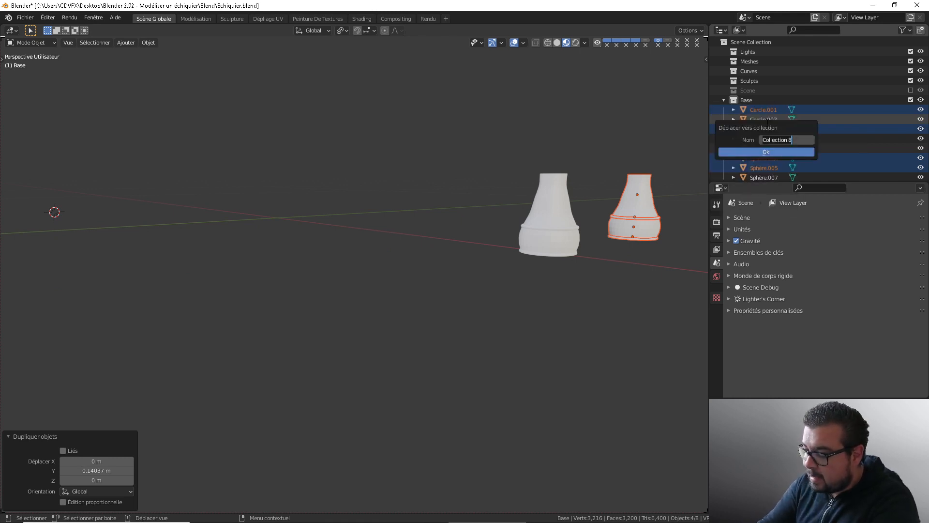
pyautogui.write('F')
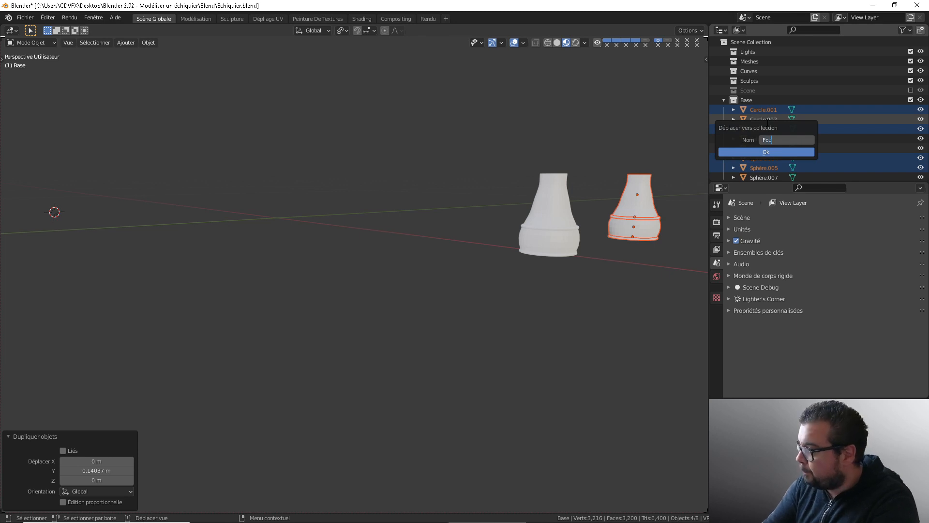
pyautogui.write('ou')
pyautogui.press('Return')
pyautogui.click(765, 151)
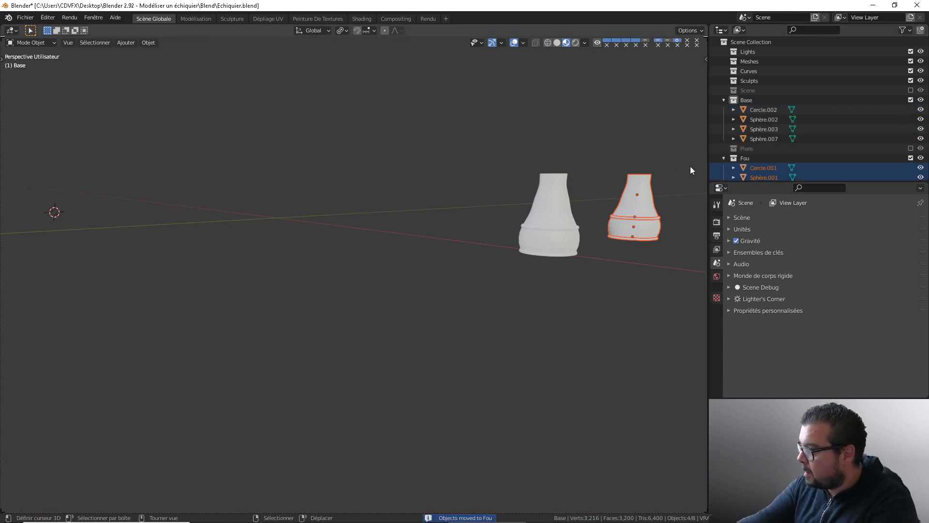
# Exclude the Base collection and frame the duplicated piece in front orthographic view beside the chess-piece reference image
pyautogui.click(911, 100)
pyautogui.moveTo(665, 172); pyautogui.dragTo(572, 222, button='middle')
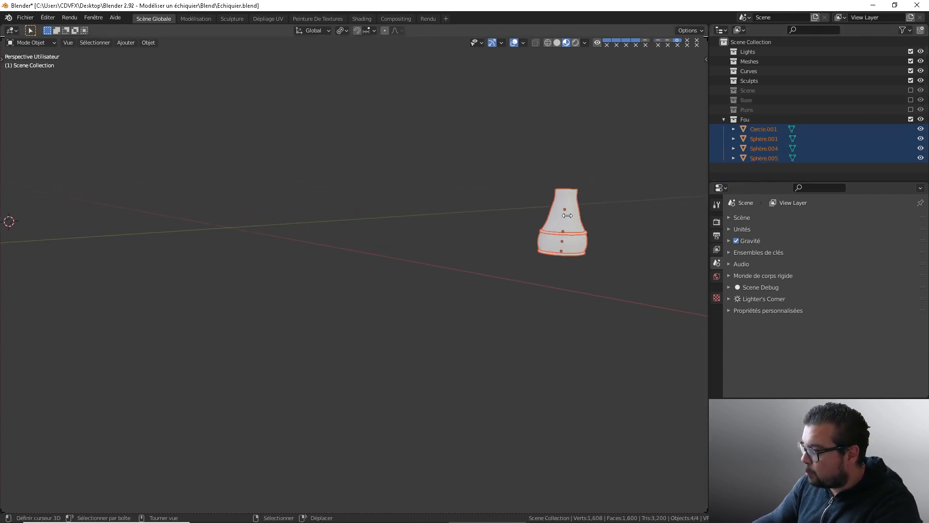
pyautogui.press('KP_Decimal')
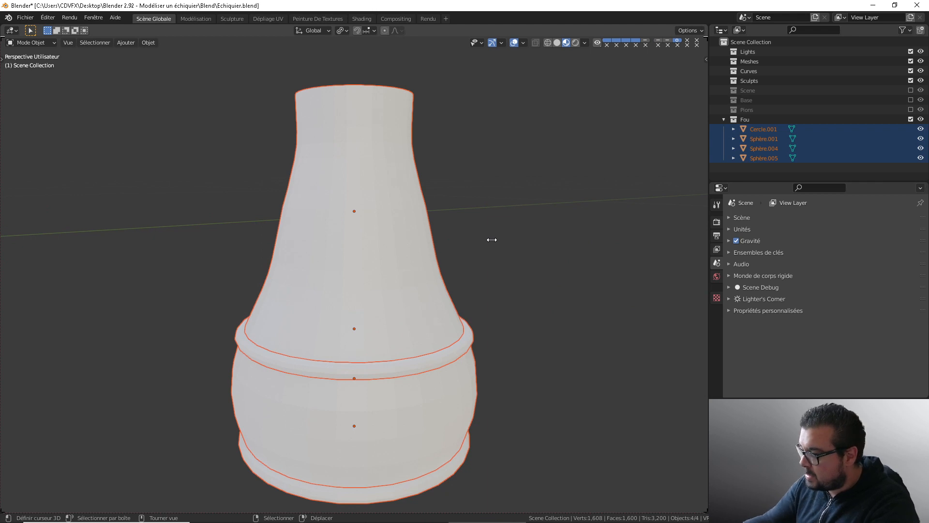
pyautogui.press('KP_1')
pyautogui.scroll(-3, 426, 226)
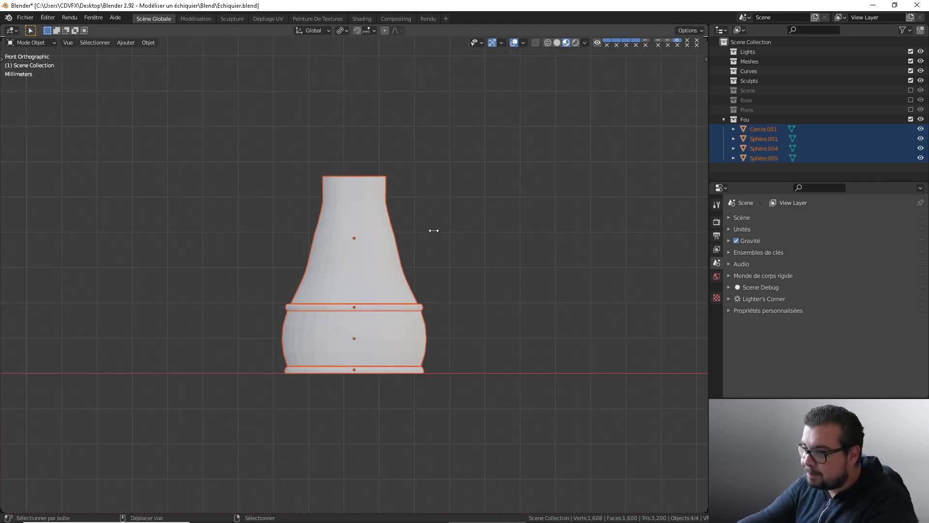
pyautogui.moveTo(0, 157); pyautogui.dragTo(177, 182, button='right')
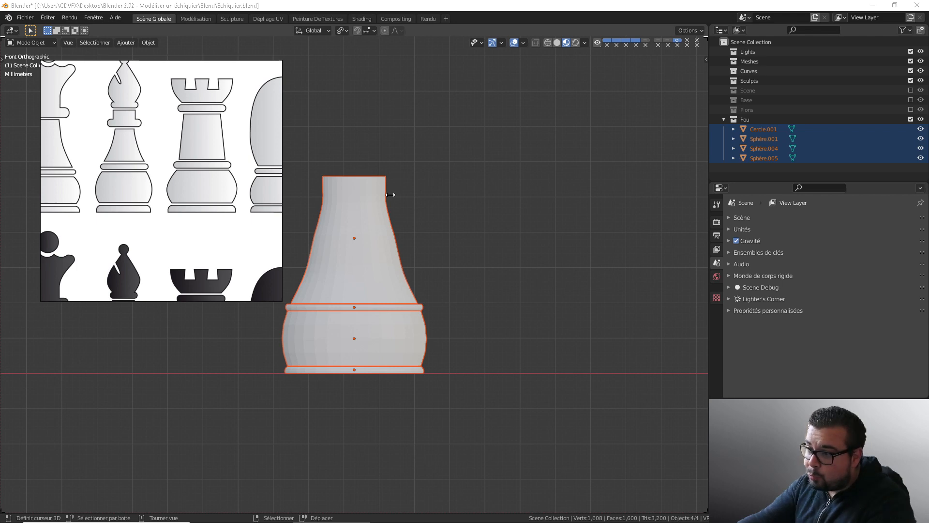
# Apply rotation and scale to the tapered upper body of the piece and set its origin to geometry
pyautogui.click(370, 206)
pyautogui.moveTo(367, 204); pyautogui.dragTo(458, 208)
pyautogui.press('q')
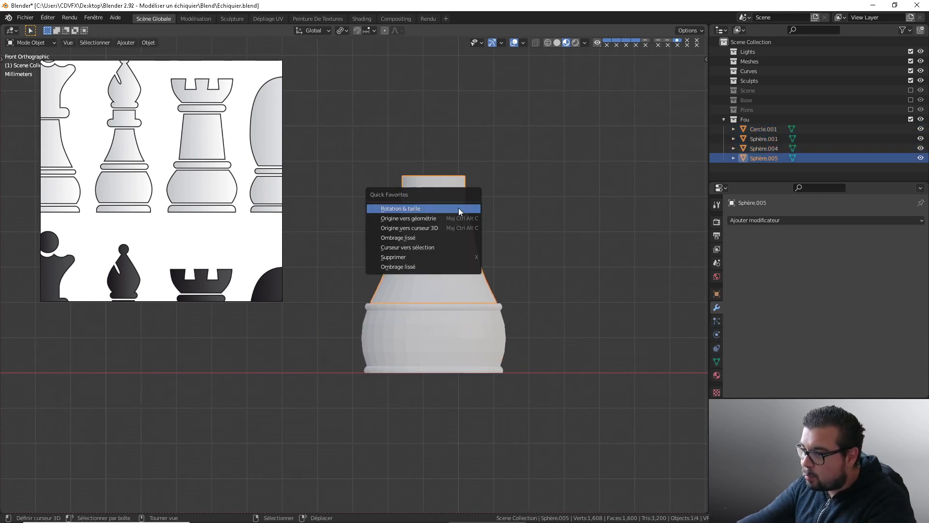
pyautogui.click(410, 208)
pyautogui.press('q')
pyautogui.click(399, 215)
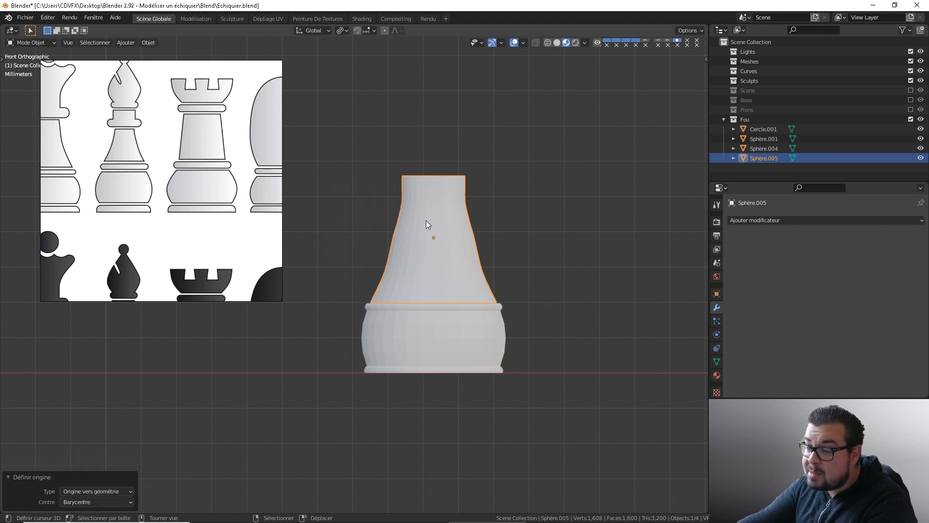
pyautogui.click(149, 43)
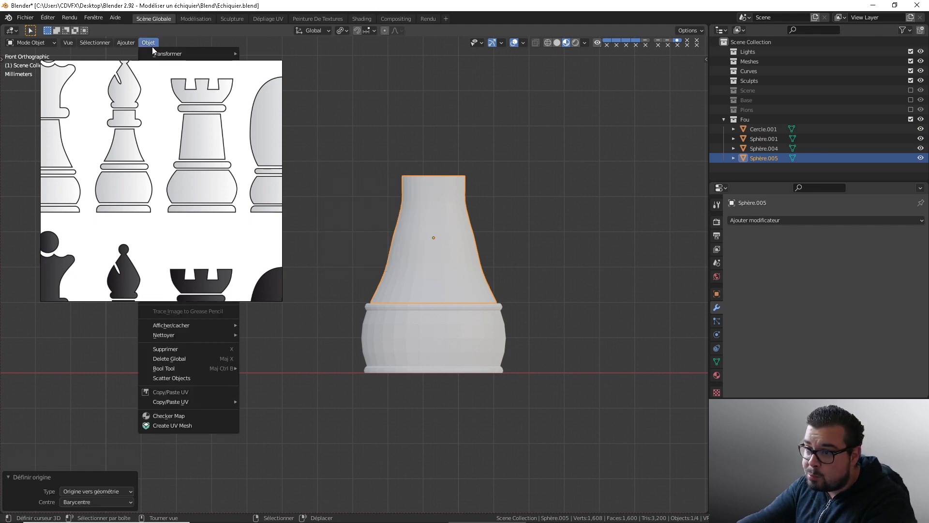
pyautogui.moveTo(208, 63)
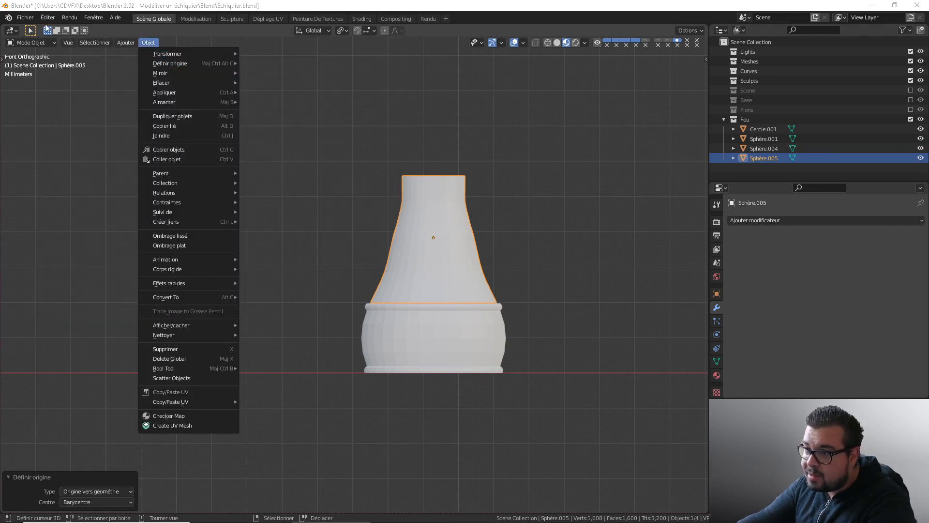
pyautogui.click(147, 43)
pyautogui.moveTo(179, 93)
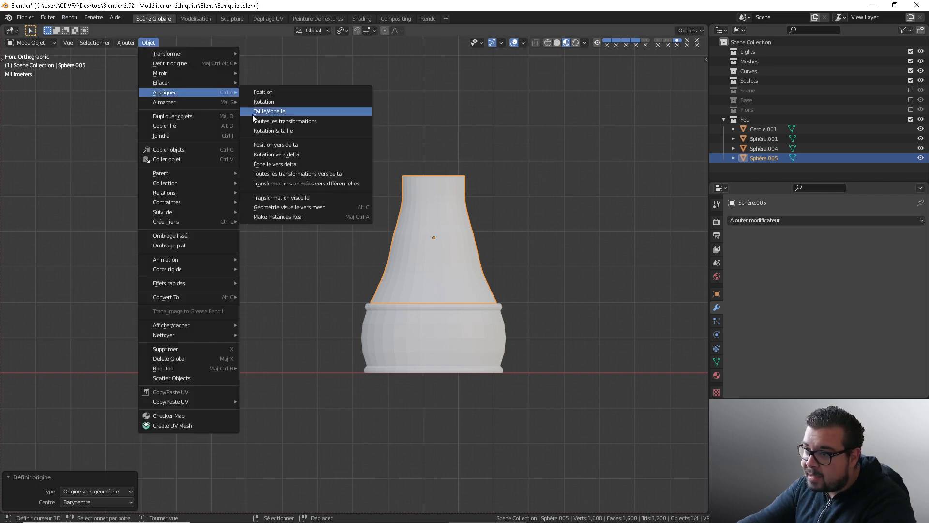
pyautogui.rightClick(277, 131)
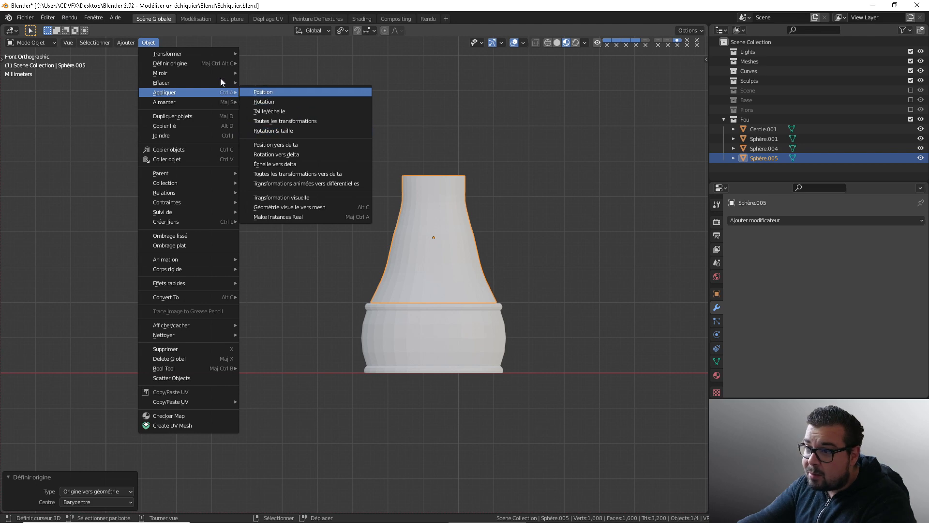
pyautogui.moveTo(198, 65)
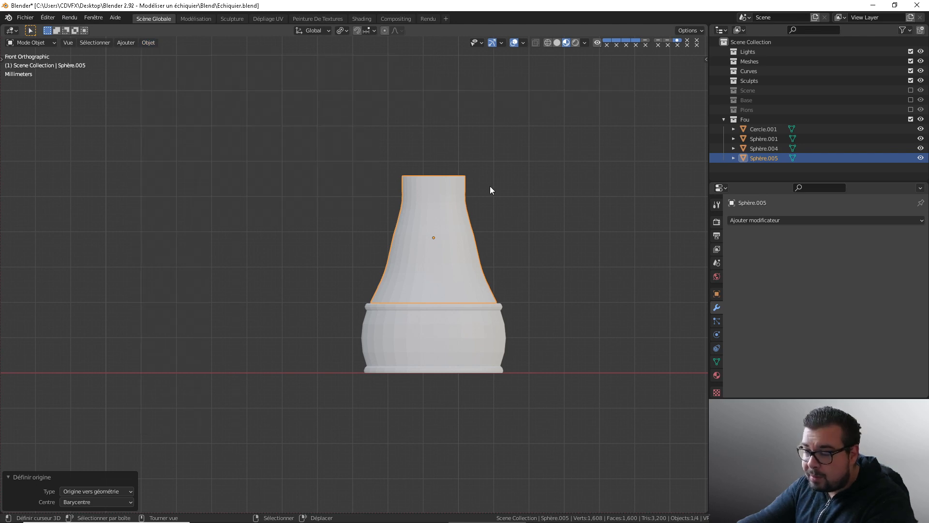
# Dissolve all horizontal edge loops between the top and bottom rims of the tapered body, leaving straight sides
pyautogui.press('Tab')
pyautogui.scroll(1, 452, 239)
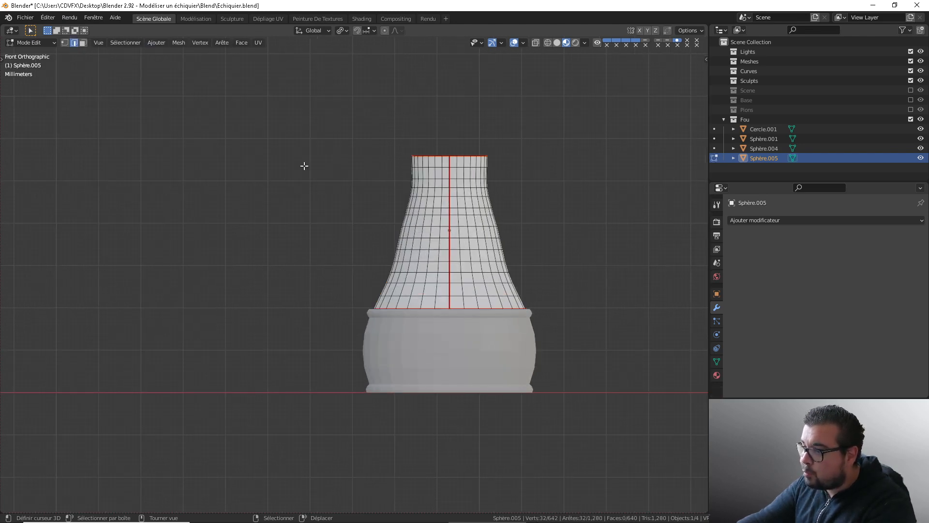
pyautogui.keyDown('alt'); pyautogui.keyDown('shift'); pyautogui.click(443, 296); pyautogui.keyUp('shift'); pyautogui.keyUp('alt')
pyautogui.keyDown('alt'); pyautogui.keyDown('shift'); pyautogui.click(444, 283); pyautogui.keyUp('shift'); pyautogui.keyUp('alt')
pyautogui.keyDown('alt'); pyautogui.keyDown('shift'); pyautogui.click(445, 271); pyautogui.keyUp('shift'); pyautogui.keyUp('alt')
pyautogui.keyDown('alt'); pyautogui.keyDown('shift'); pyautogui.click(445, 262); pyautogui.keyUp('shift'); pyautogui.keyUp('alt')
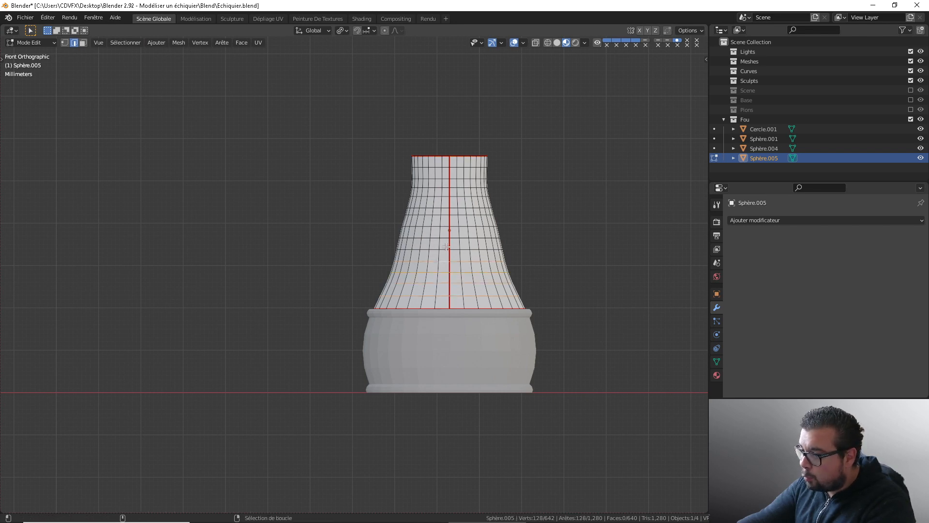
pyautogui.keyDown('alt'); pyautogui.keyDown('shift'); pyautogui.click(446, 248); pyautogui.keyUp('shift'); pyautogui.keyUp('alt')
pyautogui.keyDown('alt'); pyautogui.keyDown('shift'); pyautogui.click(445, 237); pyautogui.keyUp('shift'); pyautogui.keyUp('alt')
pyautogui.keyDown('alt'); pyautogui.keyDown('shift'); pyautogui.click(445, 226); pyautogui.keyUp('shift'); pyautogui.keyUp('alt')
pyautogui.keyDown('alt'); pyautogui.keyDown('shift'); pyautogui.click(444, 214); pyautogui.keyUp('shift'); pyautogui.keyUp('alt')
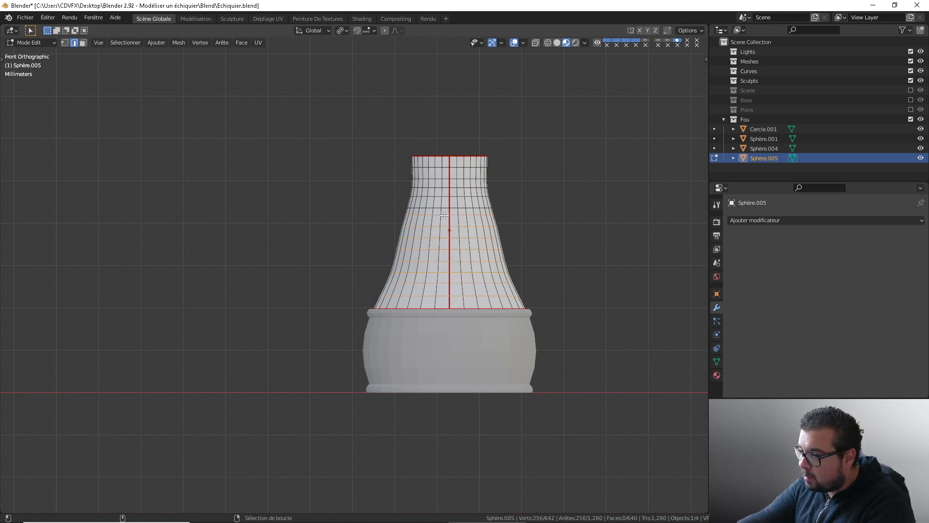
pyautogui.keyDown('alt'); pyautogui.keyDown('shift'); pyautogui.click(445, 209); pyautogui.keyUp('shift'); pyautogui.keyUp('alt')
pyautogui.keyDown('alt'); pyautogui.keyDown('shift'); pyautogui.click(445, 196); pyautogui.keyUp('shift'); pyautogui.keyUp('alt')
pyautogui.keyDown('alt'); pyautogui.keyDown('shift'); pyautogui.click(445, 188); pyautogui.keyUp('shift'); pyautogui.keyUp('alt')
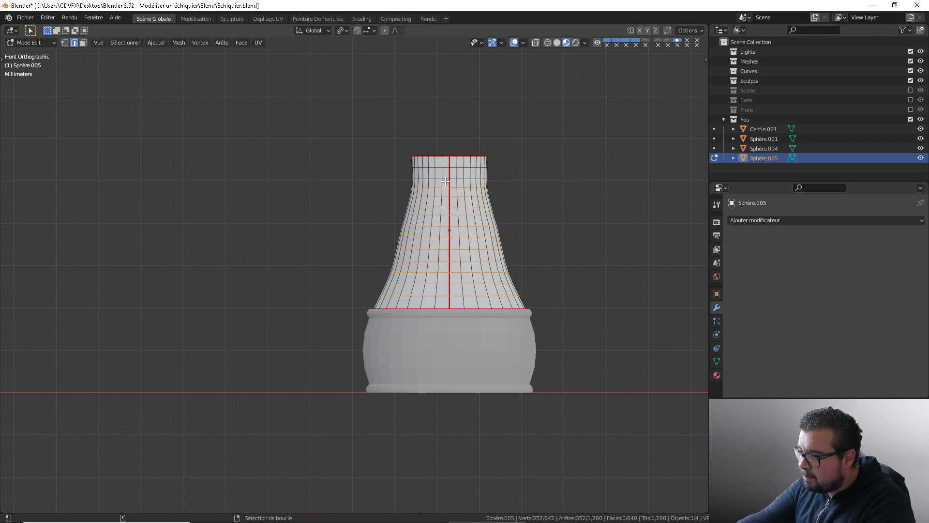
pyautogui.keyDown('alt'); pyautogui.keyDown('shift'); pyautogui.click(446, 179); pyautogui.keyUp('shift'); pyautogui.keyUp('alt')
pyautogui.keyDown('alt'); pyautogui.keyDown('shift'); pyautogui.click(445, 169); pyautogui.keyUp('shift'); pyautogui.keyUp('alt')
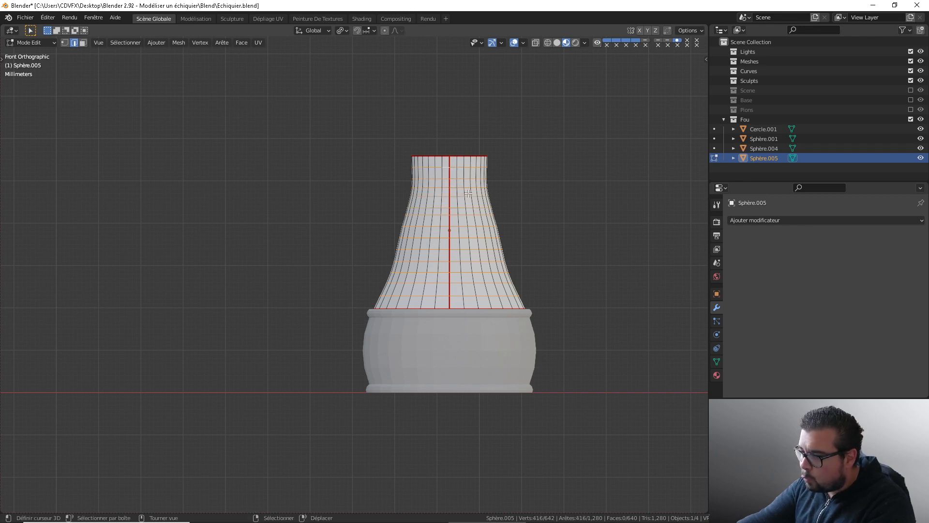
pyautogui.press('x')
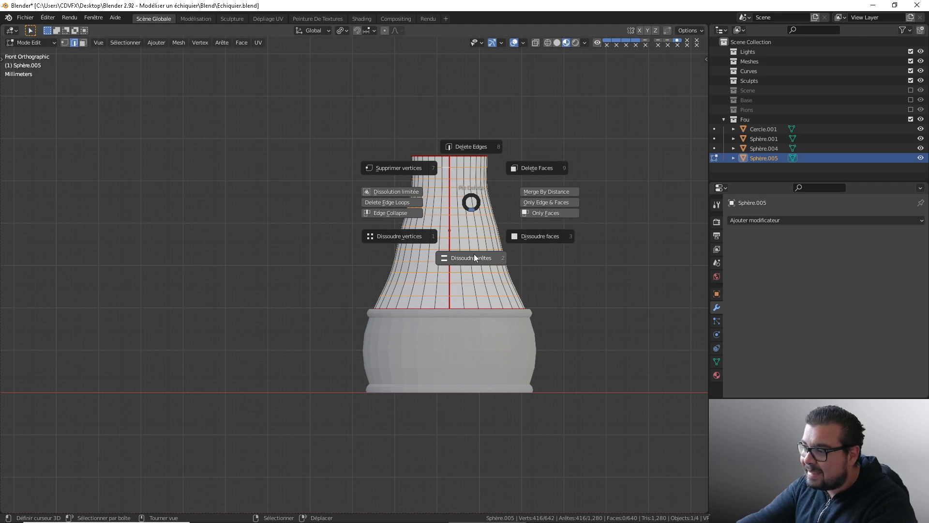
pyautogui.click(474, 255)
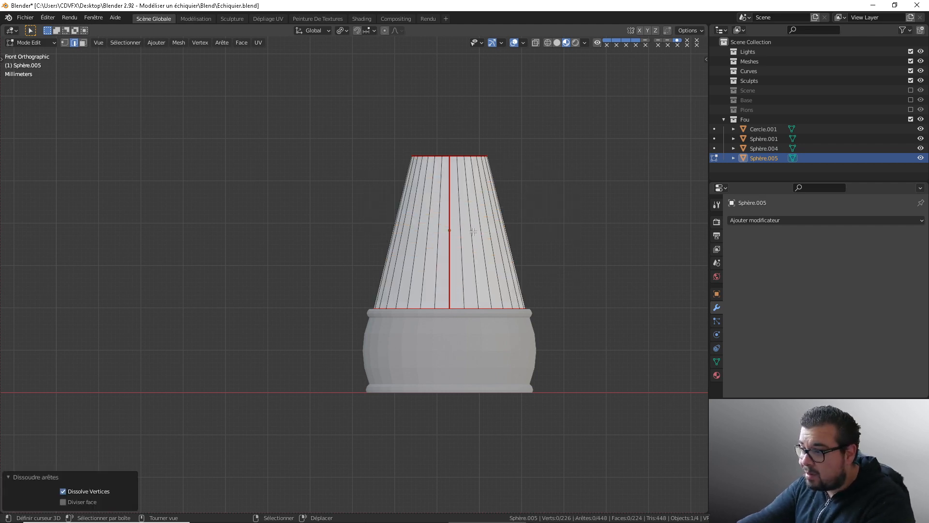
# Isolate the tapered body in local view in Object Mode and look at its underside
pyautogui.press('Tab')
pyautogui.press('KP_Divide')
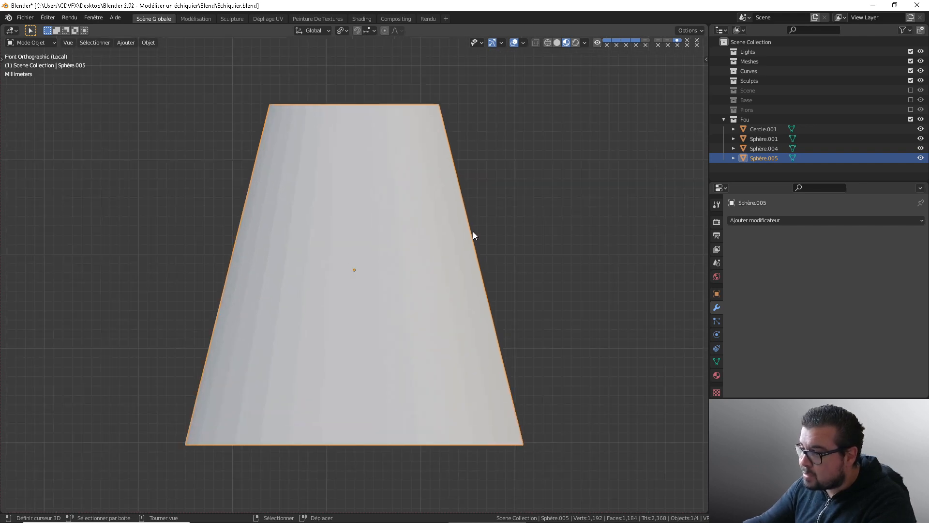
pyautogui.moveTo(472, 231); pyautogui.dragTo(356, 242, button='middle')
pyautogui.scroll(1, 386, 261)
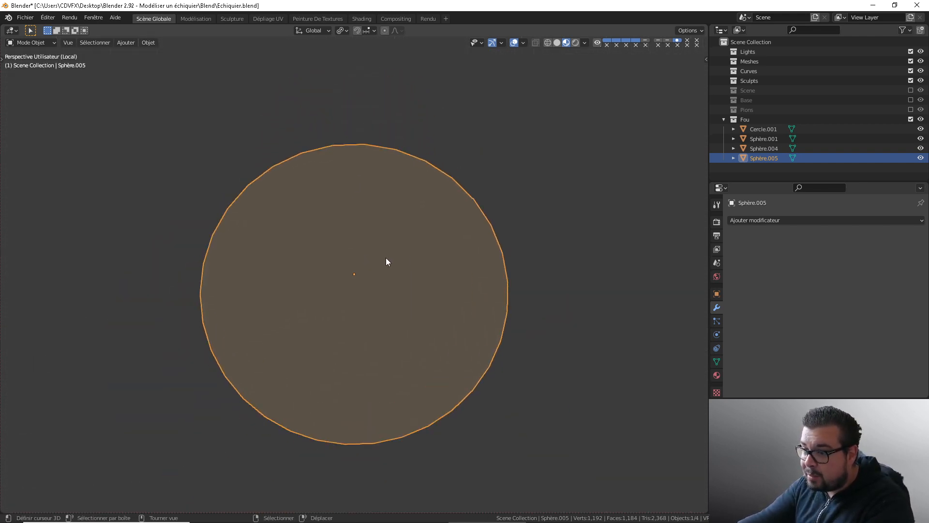
# Turn on the Screencast Keys display in the viewport
pyautogui.press('n')
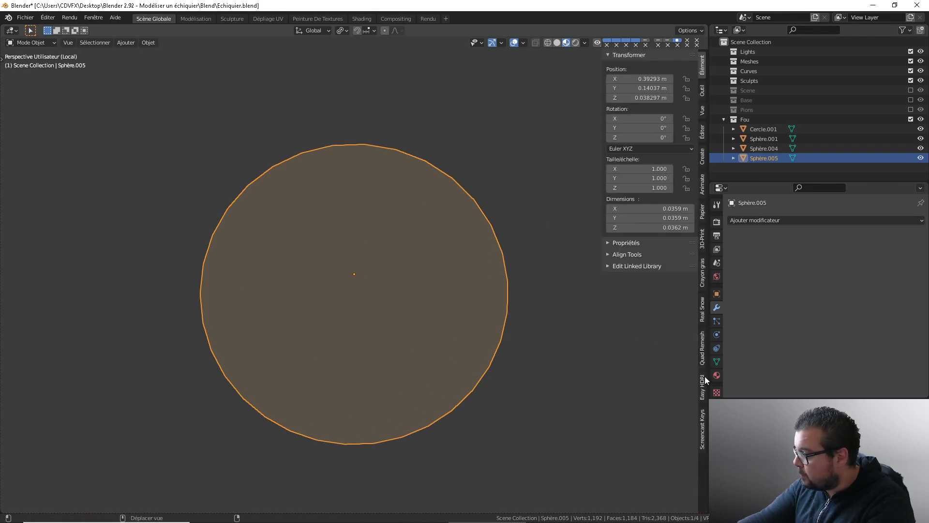
pyautogui.click(703, 424)
pyautogui.press('n')
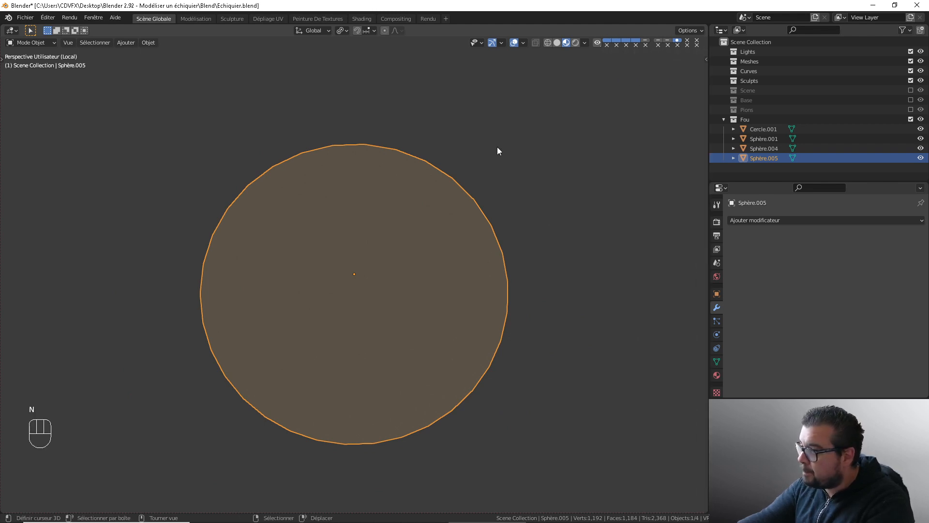
# Select the four central faces on the underside of the tapered body and snap the 3D cursor to them
pyautogui.press('Tab')
pyautogui.click(83, 43)
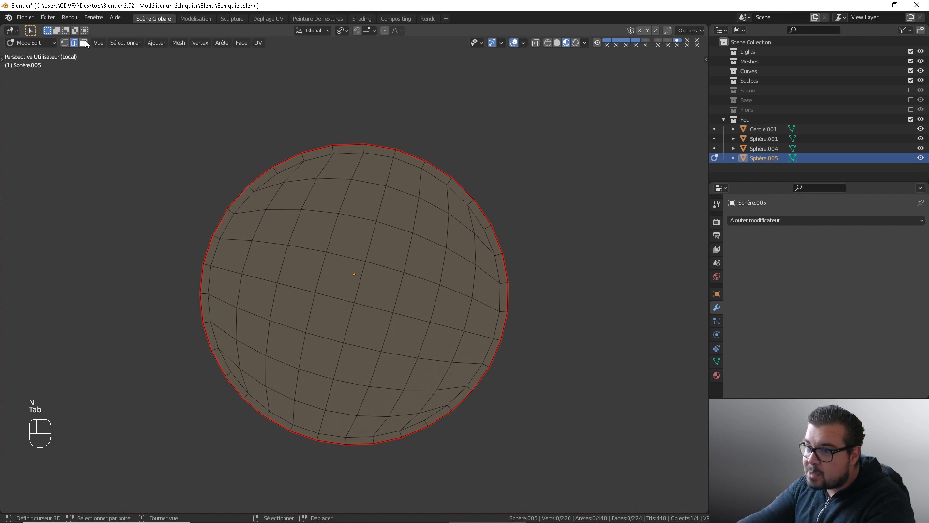
pyautogui.click(340, 273)
pyautogui.keyDown('shift'); pyautogui.click(378, 296); pyautogui.keyUp('shift')
pyautogui.keyDown('shift'); pyautogui.click(369, 327); pyautogui.keyUp('shift')
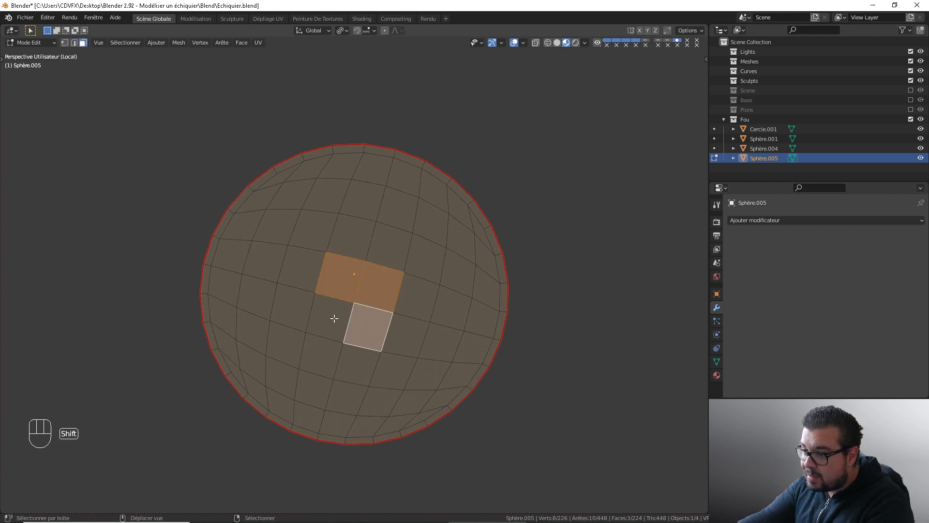
pyautogui.keyDown('shift'); pyautogui.click(330, 317); pyautogui.keyUp('shift')
pyautogui.hotkey('shift', 's')
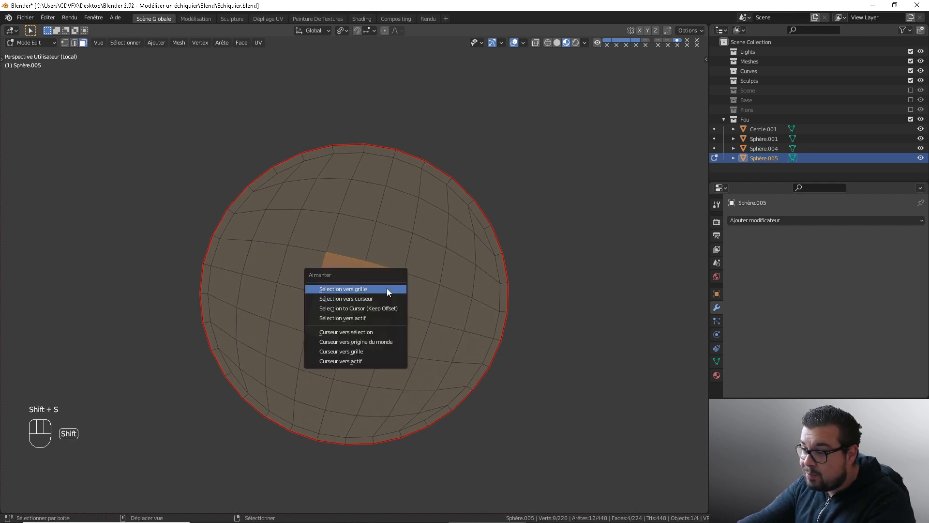
pyautogui.click(374, 331)
# In Object Mode, set the tapered body's origin to the 3D cursor
pyautogui.press('Tab')
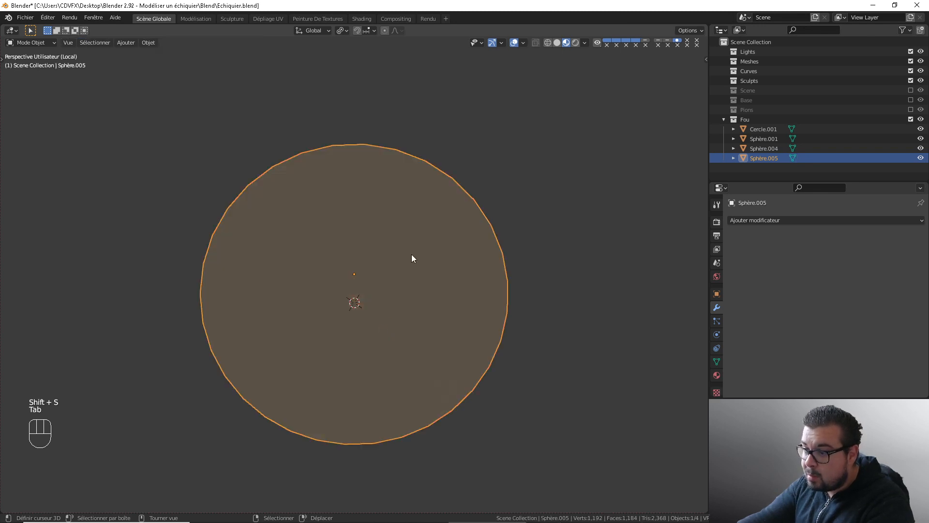
pyautogui.press('q')
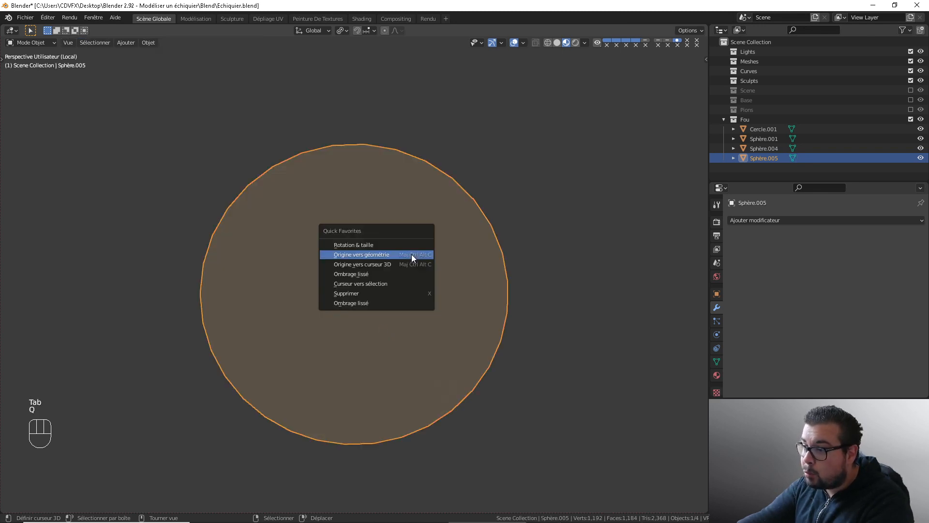
pyautogui.click(388, 265)
pyautogui.click(155, 43)
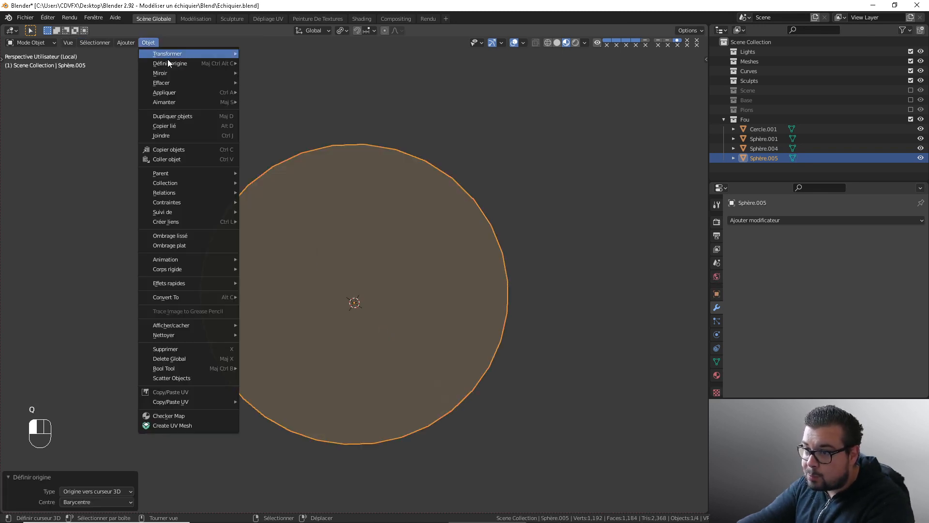
pyautogui.click(297, 85)
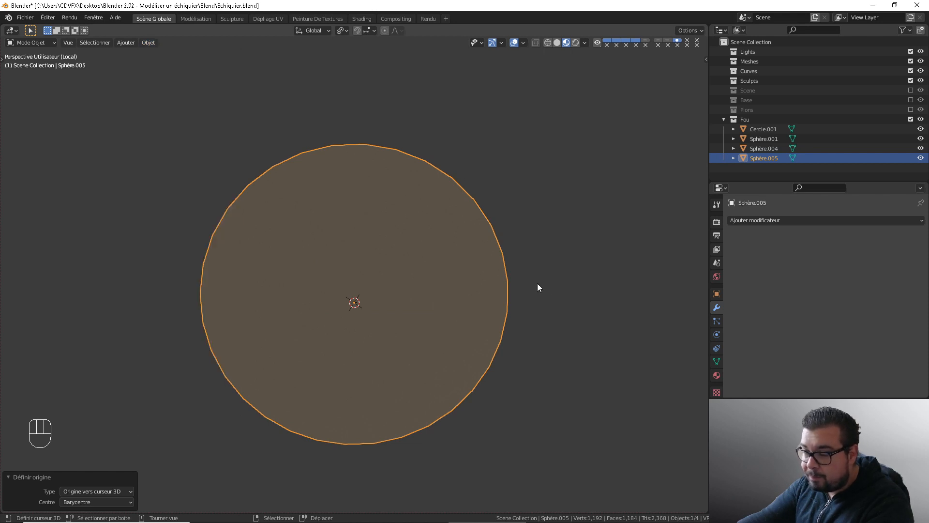
# Exit local view in front view and shorten the tapered body by scaling it to about 0.732 along Z
pyautogui.press('KP_1')
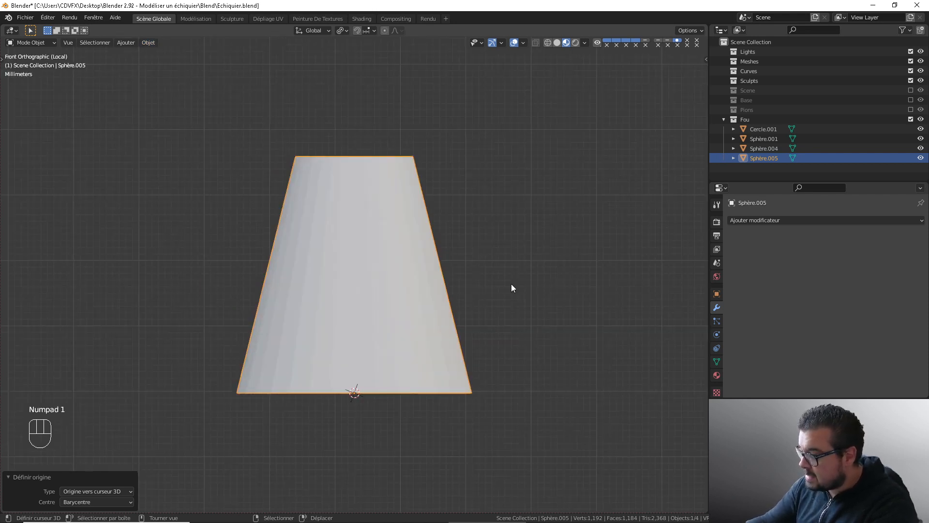
pyautogui.press('KP_Divide')
pyautogui.keyDown('shift'); pyautogui.moveTo(506, 279); pyautogui.dragTo(440, 299, button='middle'); pyautogui.keyUp('shift')
pyautogui.press('s')
pyautogui.press('z')
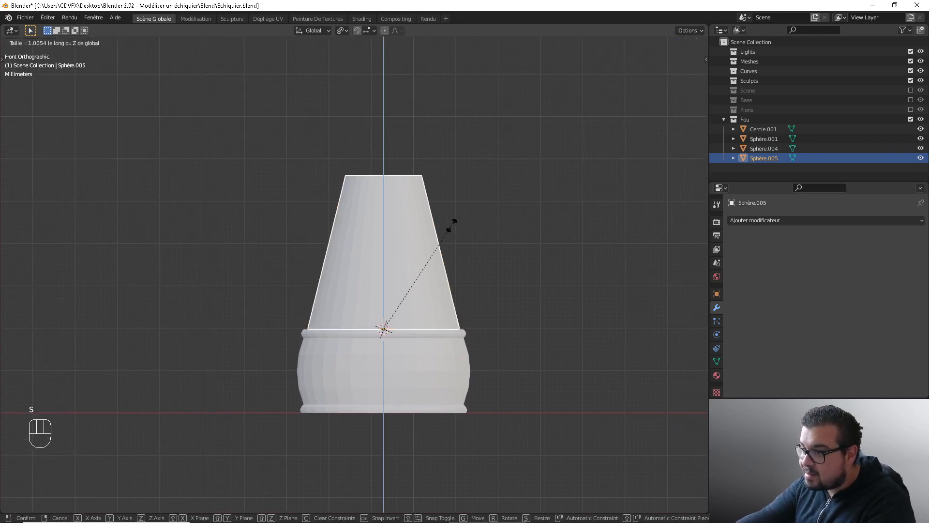
pyautogui.click(442, 264)
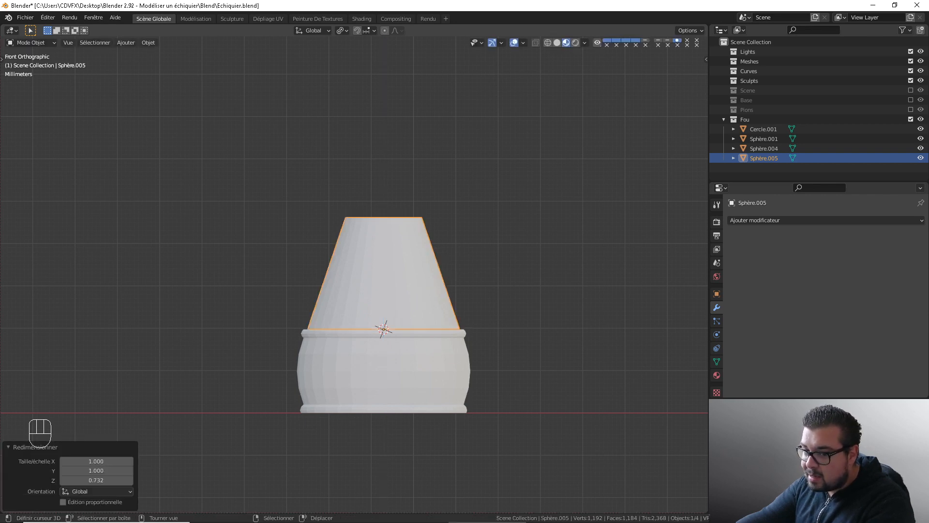
# In Edit Mode, select all faces of the tapered body's top cap and scale them to 0.65
pyautogui.keyDown('shift'); pyautogui.moveTo(253, 146); pyautogui.dragTo(257, 213, button='middle'); pyautogui.keyUp('shift')
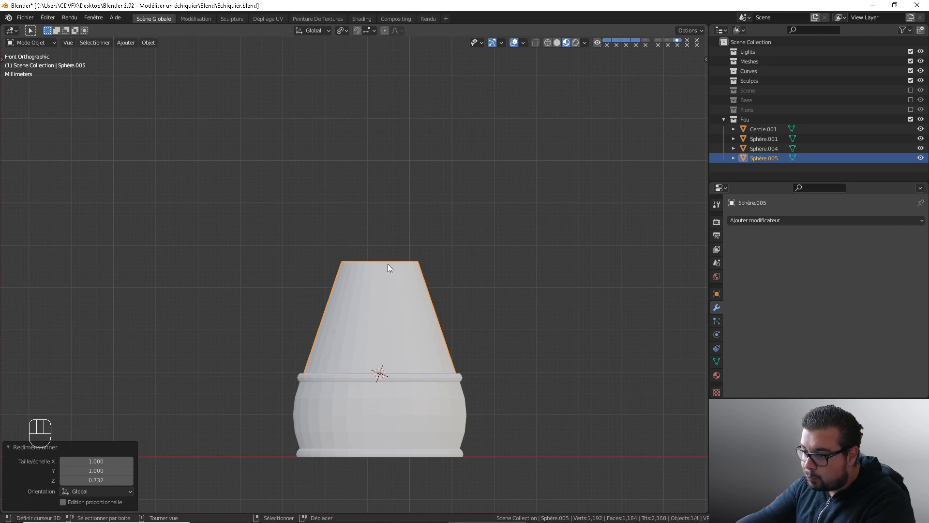
pyautogui.press('Tab')
pyautogui.moveTo(408, 251); pyautogui.dragTo(134, 104, button='middle')
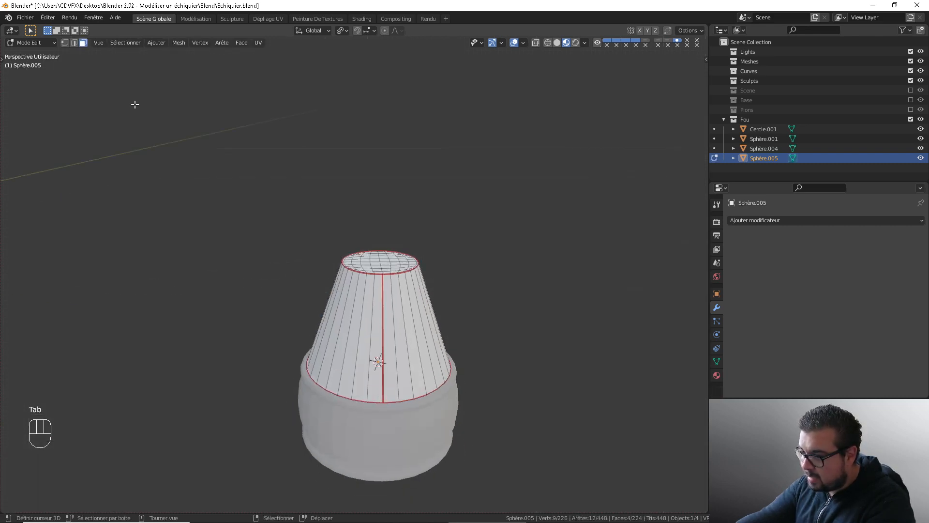
pyautogui.click(76, 44)
pyautogui.click(88, 47)
pyautogui.click(84, 43)
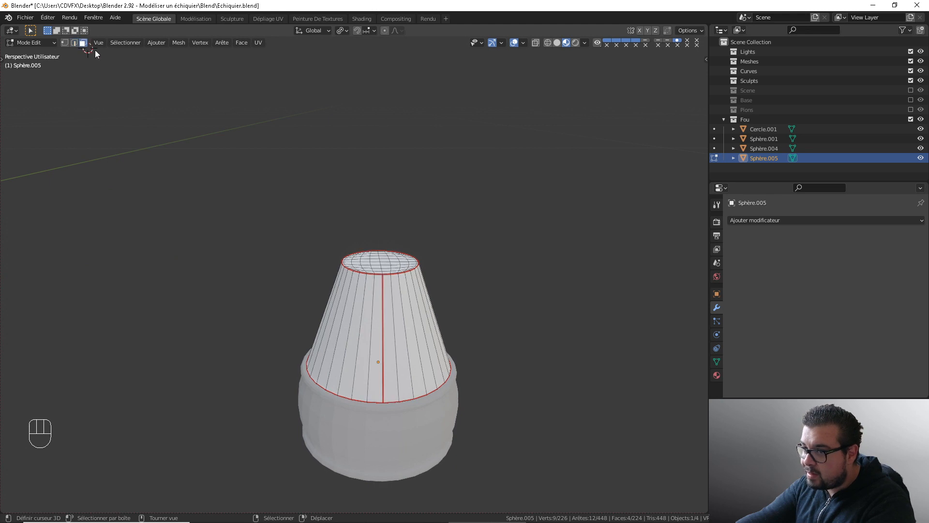
pyautogui.scroll(2, 409, 277)
pyautogui.moveTo(409, 277); pyautogui.dragTo(404, 294, button='middle')
pyautogui.scroll(-1, 397, 276)
pyautogui.rightClick(380, 258)
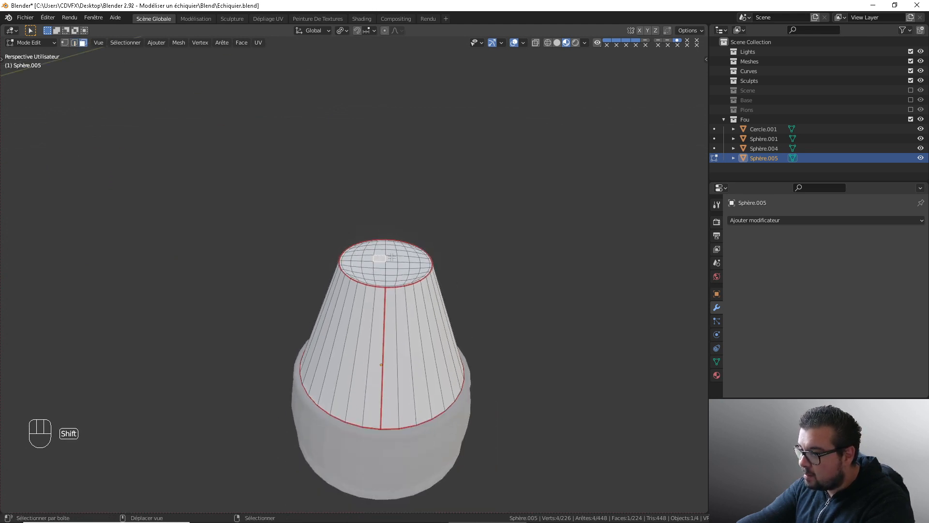
pyautogui.keyDown('shift'); pyautogui.rightClick(391, 257); pyautogui.keyUp('shift')
pyautogui.keyDown('shift'); pyautogui.rightClick(392, 264); pyautogui.keyUp('shift')
pyautogui.keyDown('shift'); pyautogui.rightClick(382, 264); pyautogui.keyUp('shift')
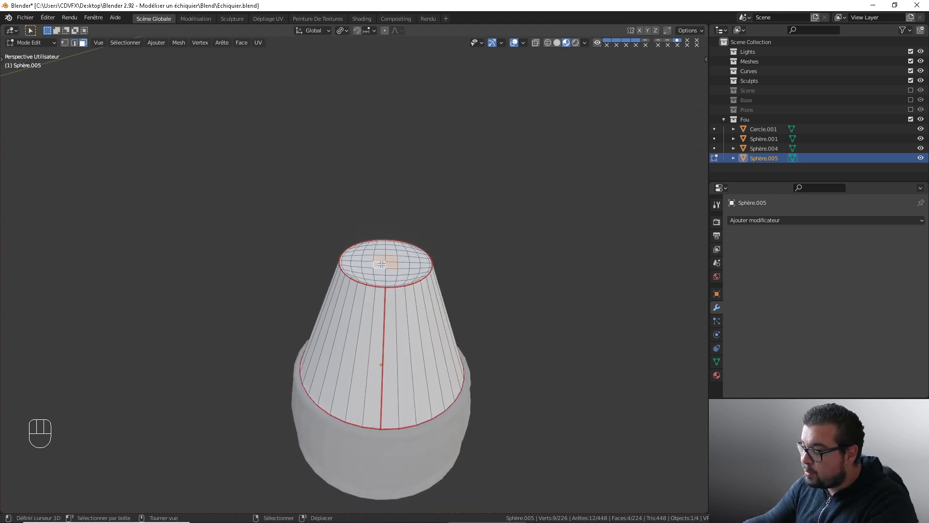
pyautogui.press('ctrl+KP_Add')
pyautogui.press('ctrl+KP_Add')
pyautogui.press('ctrl+KP_Add')
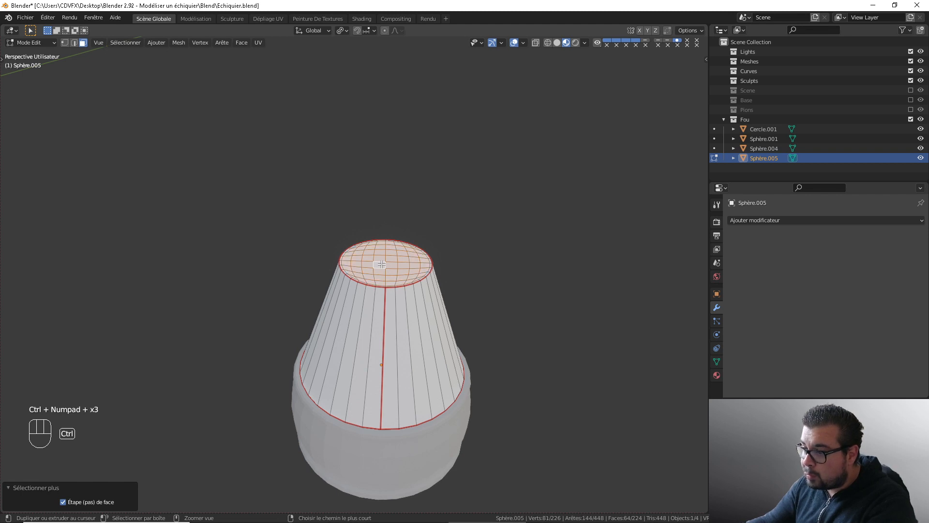
pyautogui.moveTo(436, 285); pyautogui.dragTo(495, 255, button='middle')
pyautogui.press('s')
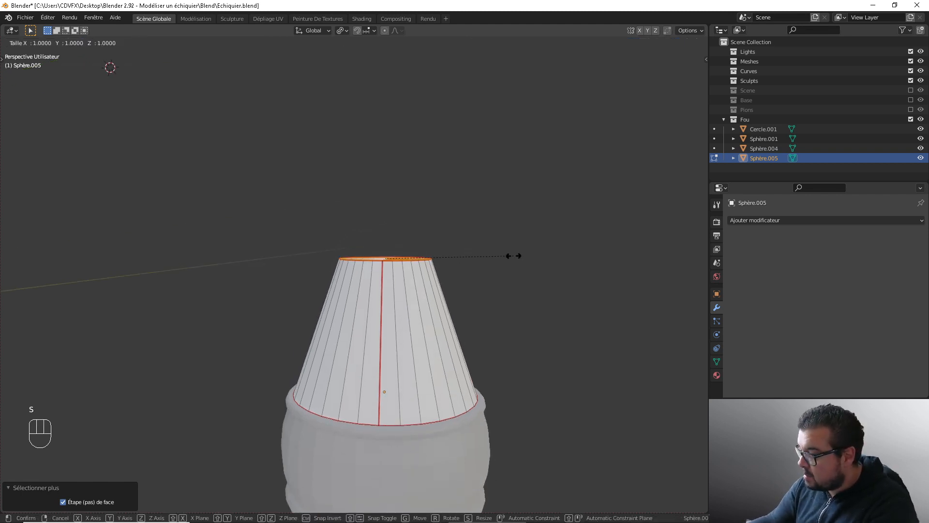
pyautogui.write('0.6')
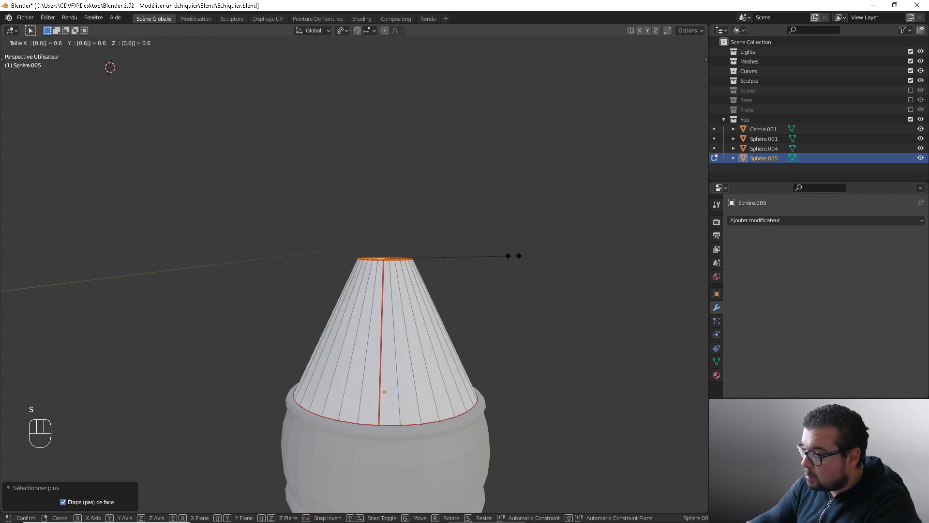
pyautogui.write('5')
pyautogui.press('Return')
# Add five evenly spaced horizontal loop cuts to the tapered body and scale them inward to about 0.877
pyautogui.press('KP_1')
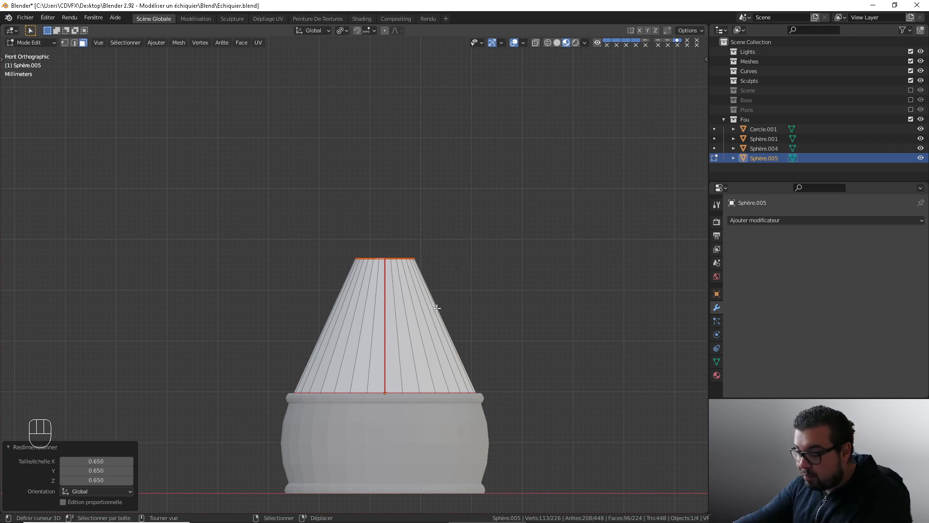
pyautogui.hotkey('ctrl', 'r')
pyautogui.scroll(4, 438, 309)
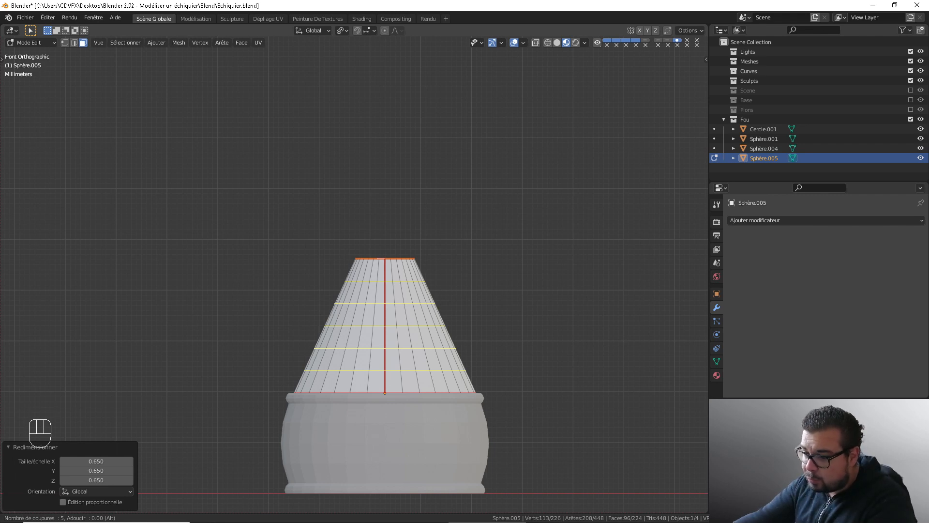
pyautogui.click(437, 309)
pyautogui.rightClick(437, 309)
pyautogui.press('s')
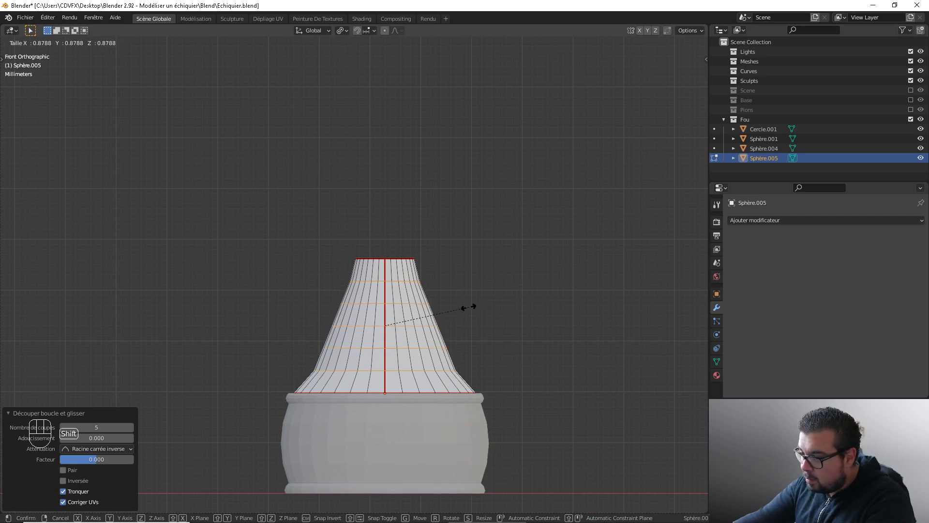
pyautogui.click(465, 307)
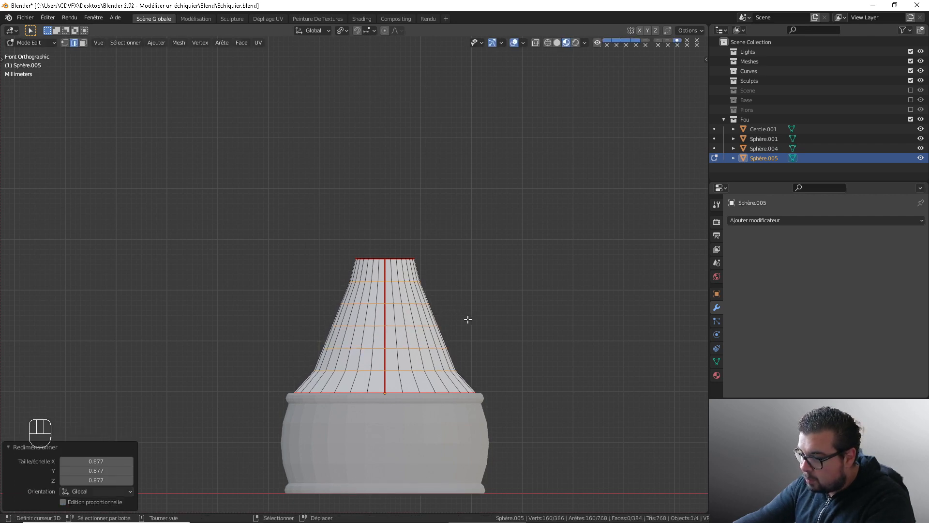
# Add one loop cut in the lowest band of the tapered body and scale it to about 0.971
pyautogui.hotkey('ctrl', 'r')
pyautogui.click(449, 381)
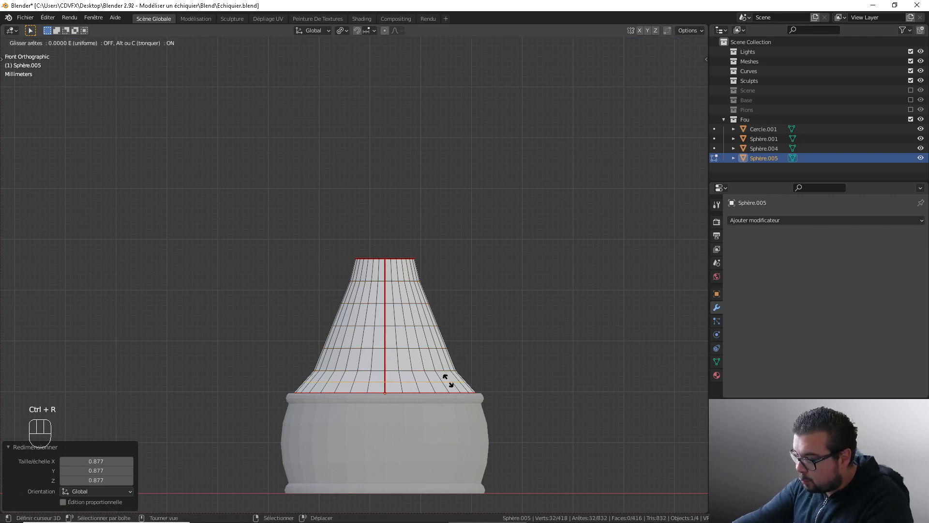
pyautogui.click(445, 382)
pyautogui.press('s')
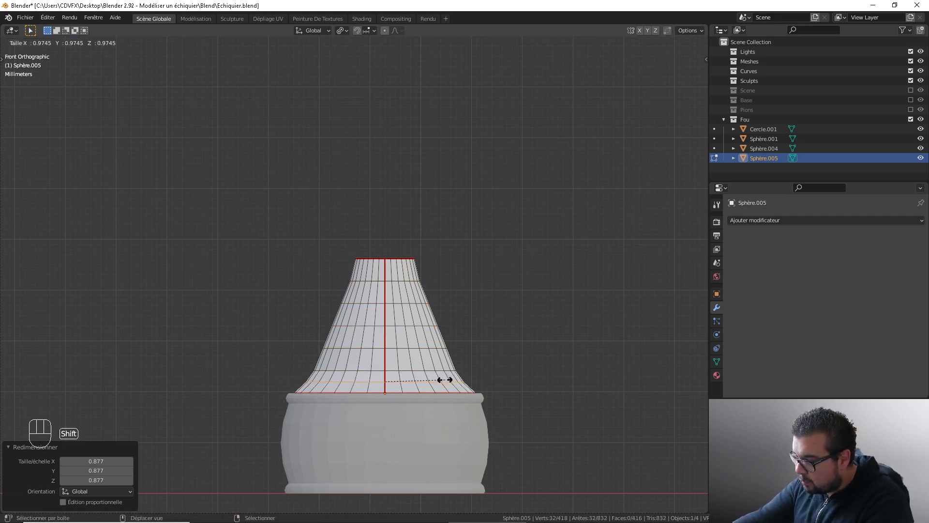
pyautogui.click(444, 379)
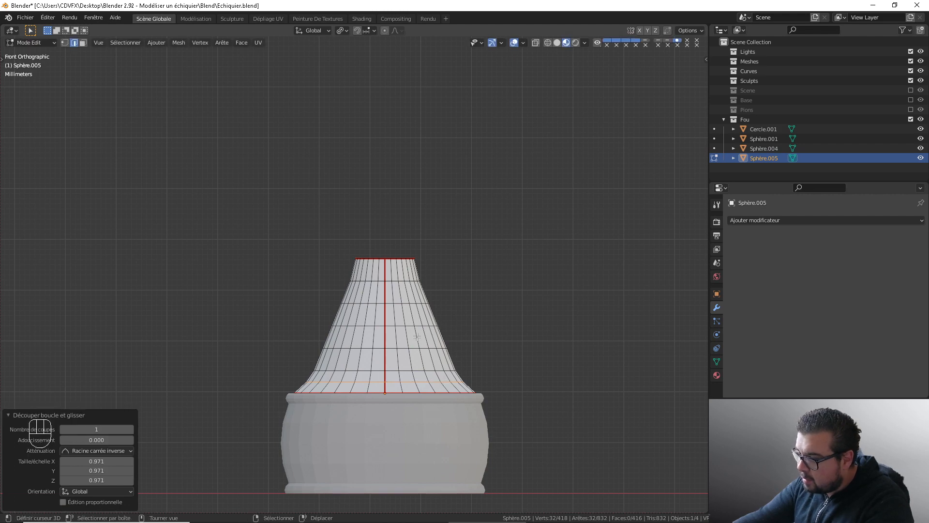
# Add one centred loop cut in each of the five remaining bands above the flared foot of the tapered body
pyautogui.hotkey('ctrl', 'r')
pyautogui.click(422, 357)
pyautogui.click(422, 356)
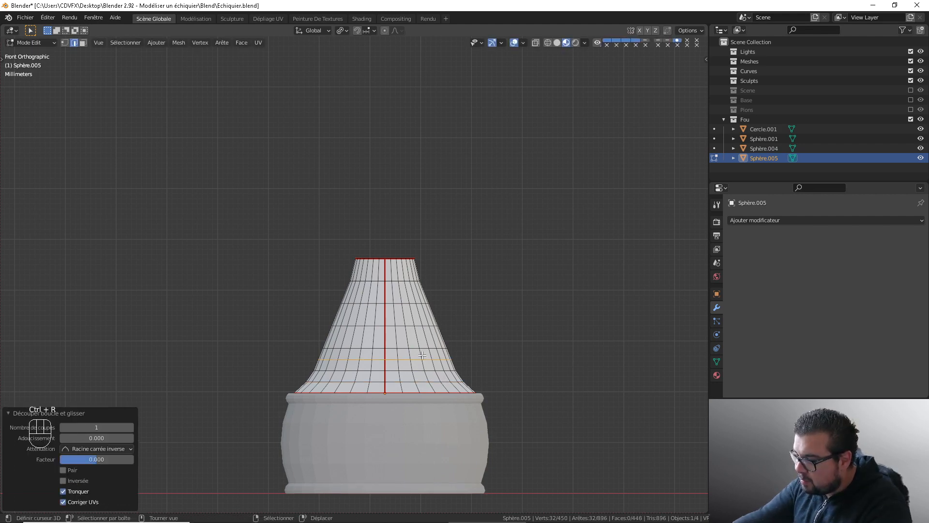
pyautogui.hotkey('ctrl', 'r')
pyautogui.click(420, 339)
pyautogui.click(420, 339)
pyautogui.hotkey('ctrl', 'r')
pyautogui.click(414, 318)
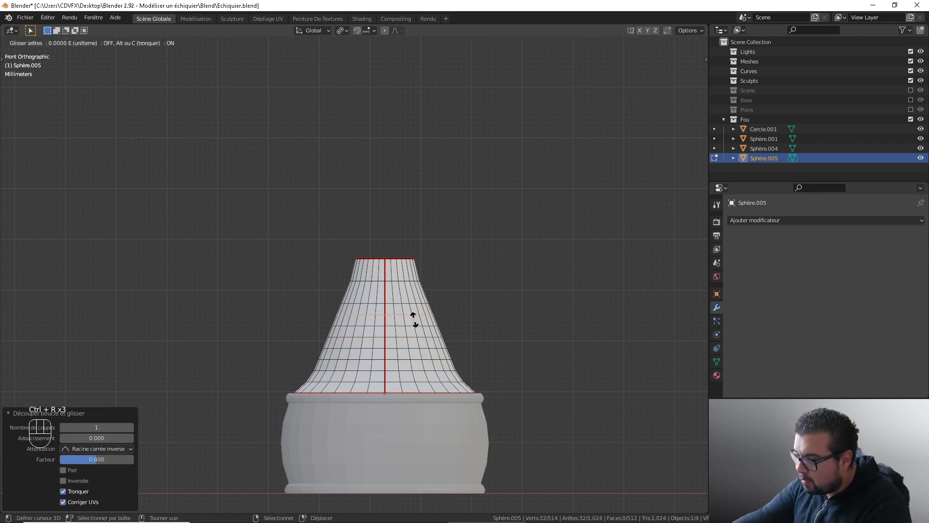
pyautogui.click(414, 317)
pyautogui.hotkey('ctrl', 'r')
pyautogui.click(409, 291)
pyautogui.click(409, 291)
pyautogui.hotkey('ctrl', 'r')
pyautogui.click(411, 265)
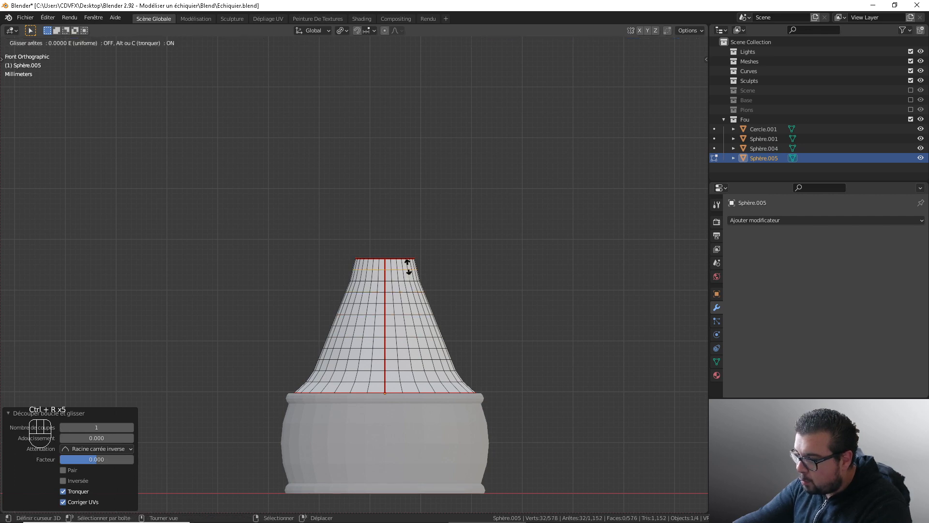
pyautogui.click(410, 266)
# Return to Object Mode and compare the tapered body's profile with the bishop in the reference image
pyautogui.press('Tab')
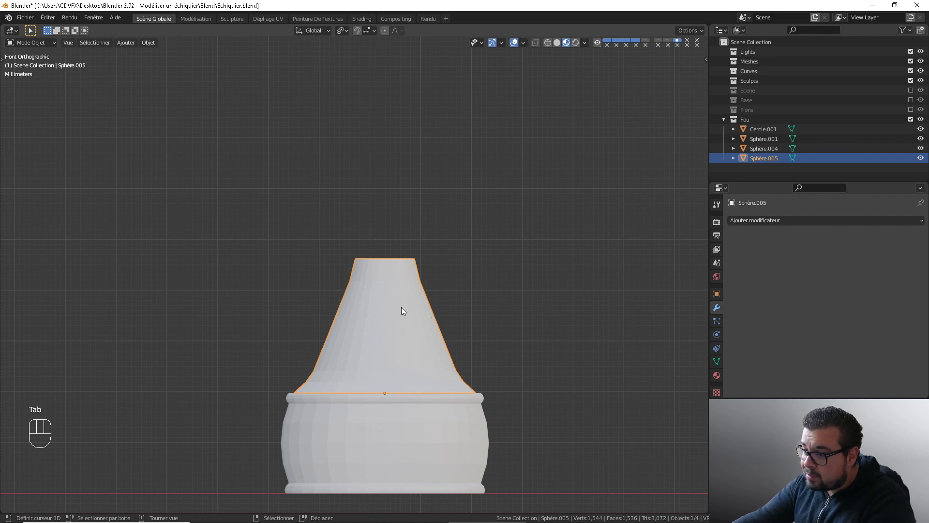
pyautogui.moveTo(0, 148); pyautogui.dragTo(174, 148, button='right')
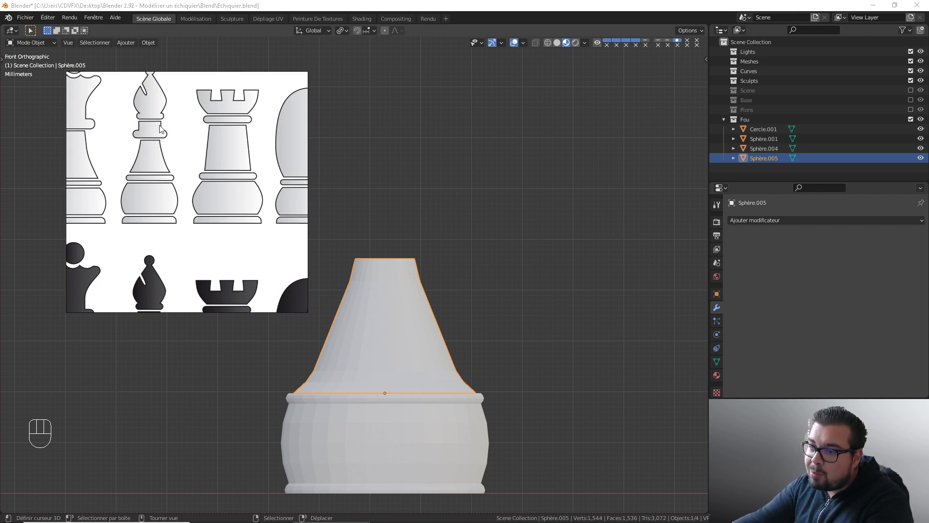
pyautogui.moveTo(191, 136); pyautogui.dragTo(0, 170, button='right')
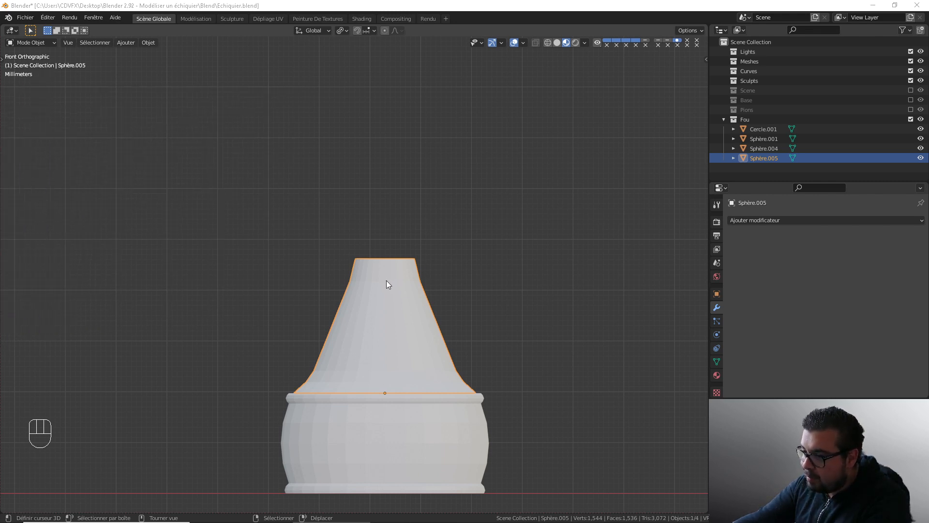
# Apply rotation and scale to the tapered body and set its origin to geometry
pyautogui.press('q')
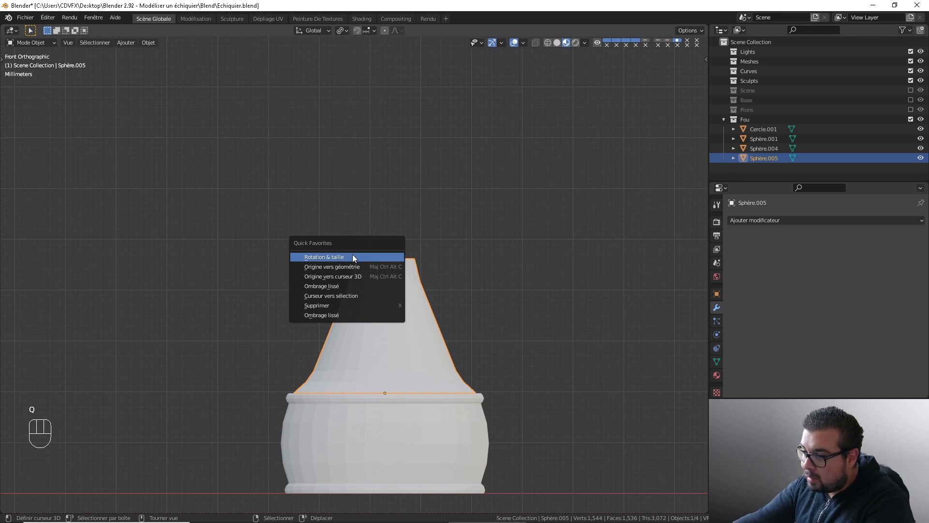
pyautogui.click(352, 257)
pyautogui.press('q')
pyautogui.click(326, 265)
# Duplicate the top rim edge loop of the tapered body in place, separate it into its own object and return to Object Mode
pyautogui.moveTo(413, 267); pyautogui.dragTo(410, 300, button='middle')
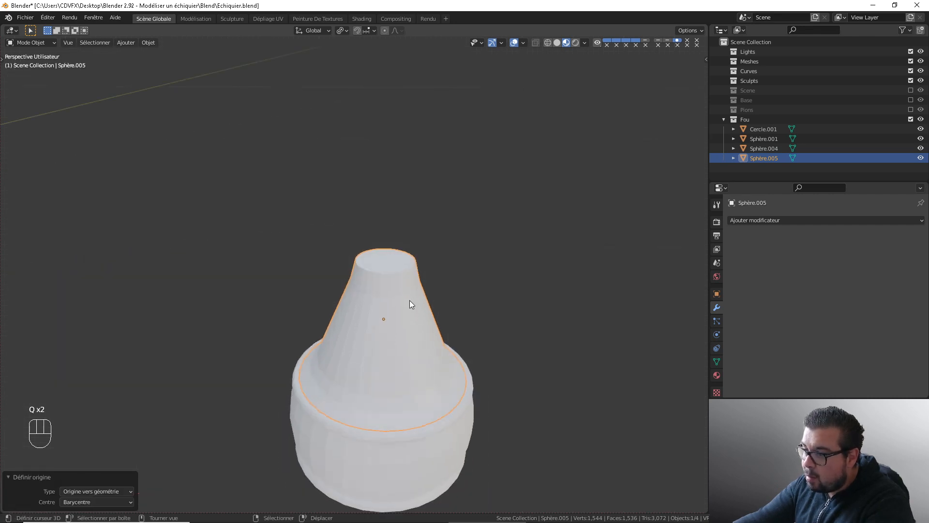
pyautogui.press('Tab')
pyautogui.scroll(3, 420, 291)
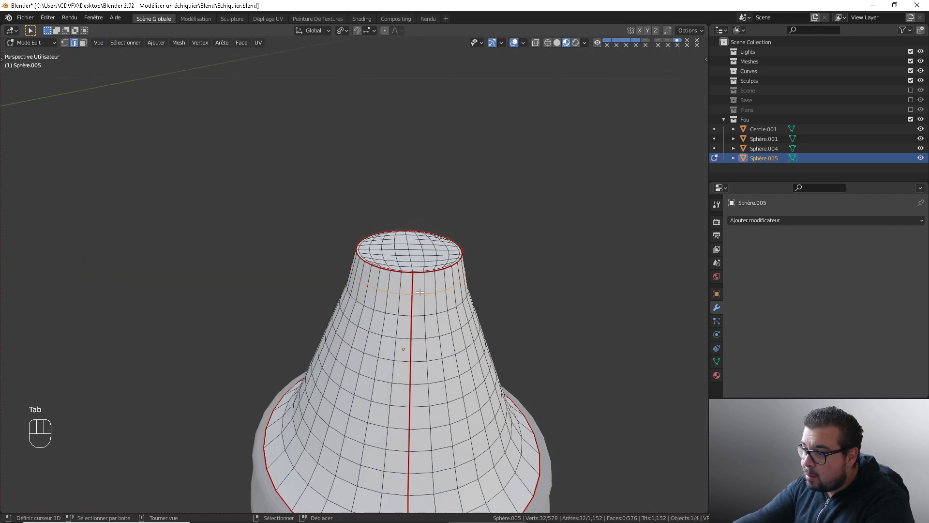
pyautogui.rightClick(403, 273)
pyautogui.keyDown('alt'); pyautogui.keyDown('shift'); pyautogui.rightClick(424, 275); pyautogui.keyUp('shift'); pyautogui.keyUp('alt')
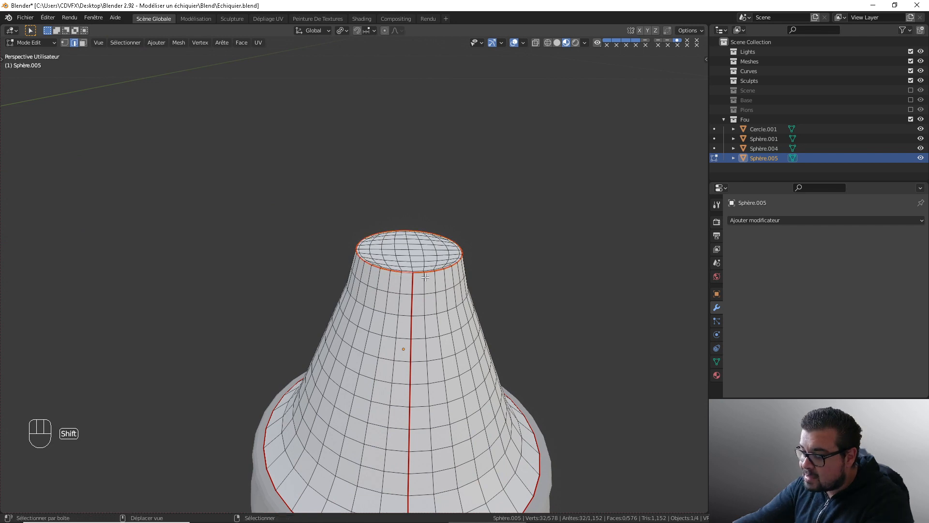
pyautogui.hotkey('shift', 'd')
pyautogui.rightClick(435, 204)
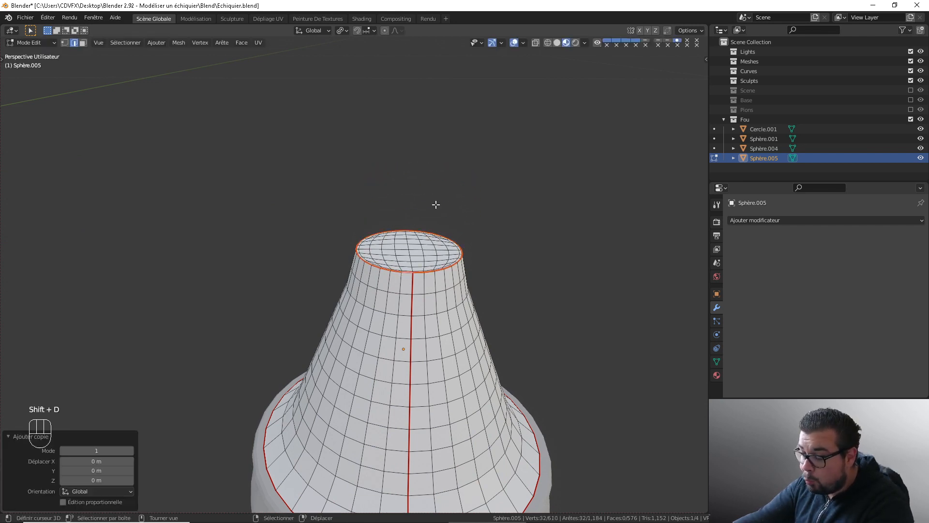
pyautogui.press('p')
pyautogui.click(435, 204)
pyautogui.press('Tab')
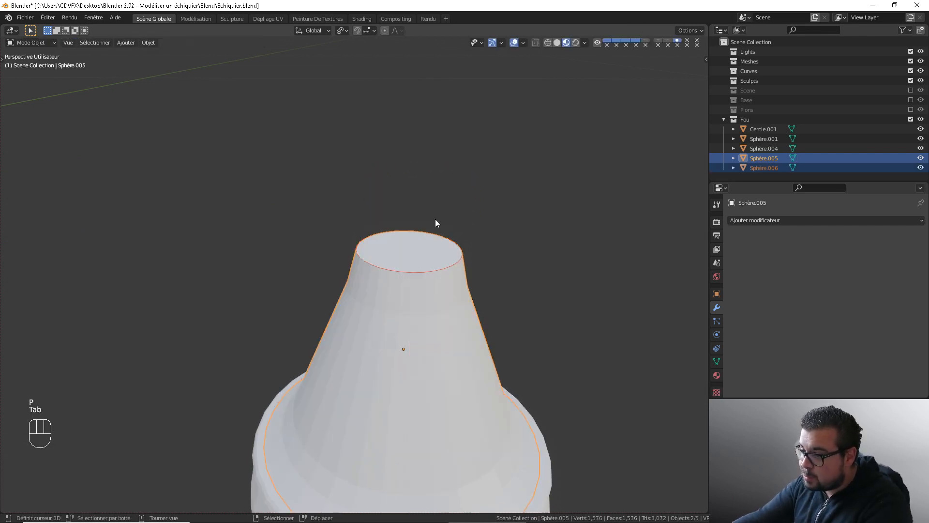
# Select the separated ring and move it up along Z by about 0.0005 m, just above the tapered body
pyautogui.click(403, 272)
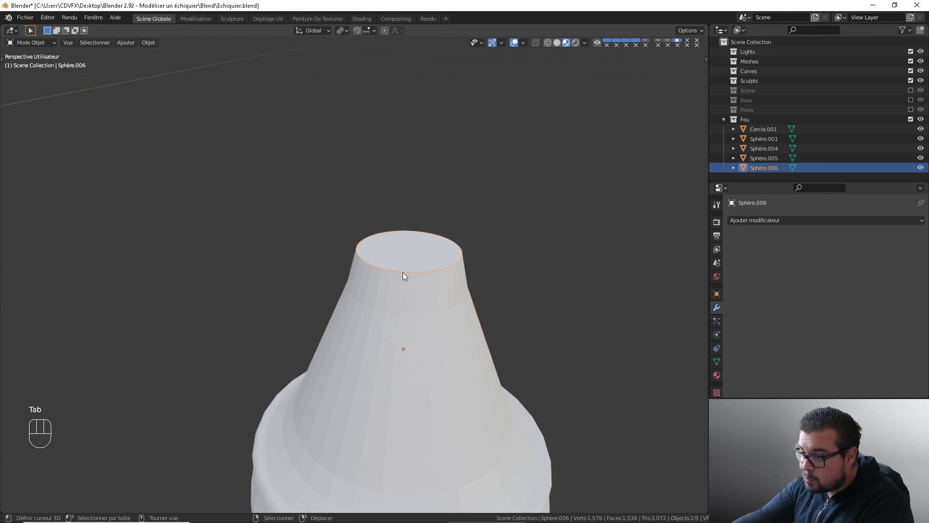
pyautogui.moveTo(427, 278); pyautogui.dragTo(429, 245, button='middle')
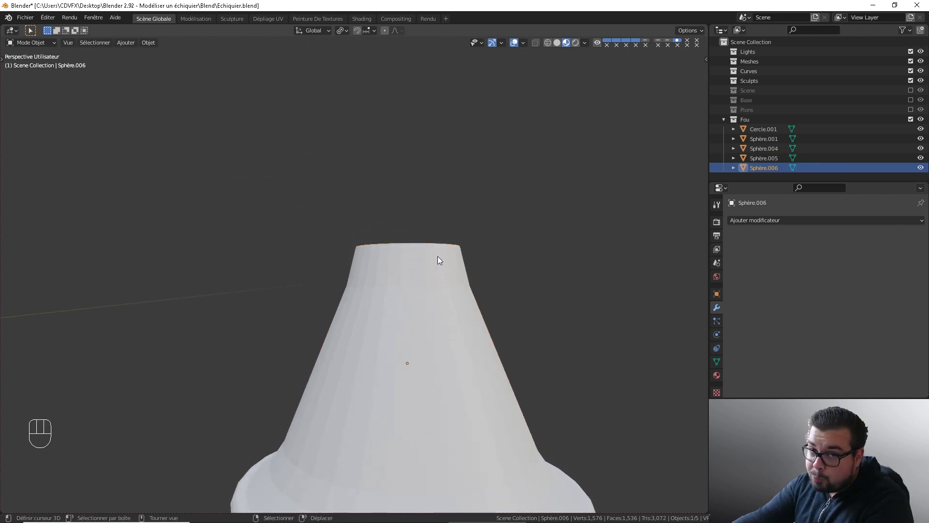
pyautogui.press('g')
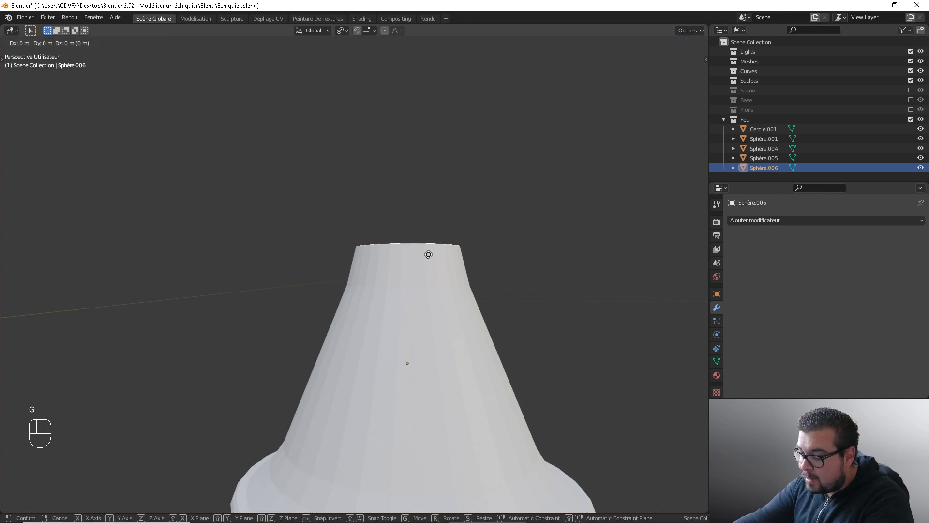
pyautogui.press('z')
pyautogui.click(431, 249)
pyautogui.press('KP_1')
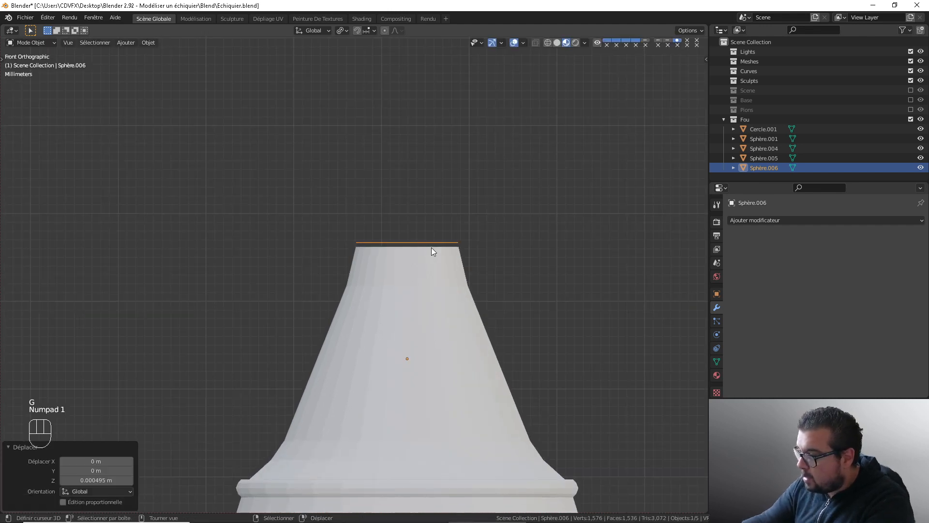
# Apply rotation and scale to the separated ring and set its origin to geometry
pyautogui.press('s')
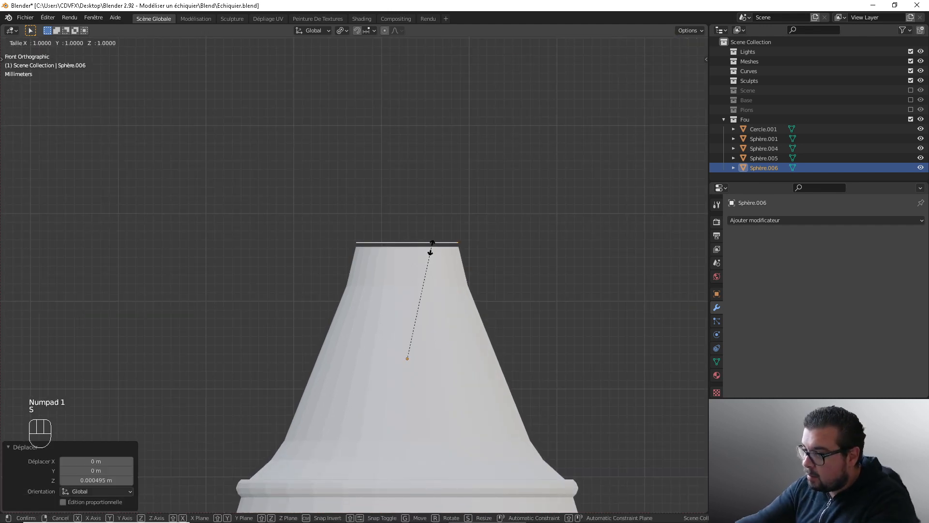
pyautogui.rightClick(431, 247)
pyautogui.press('q')
pyautogui.click(420, 237)
pyautogui.press('q')
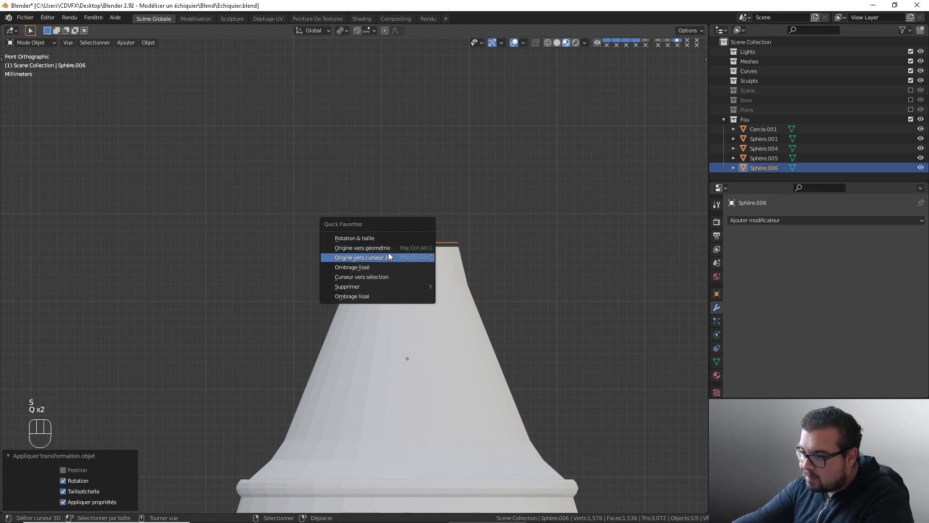
pyautogui.click(390, 248)
# Scale the ring uniformly by 1.35 so it overhangs the top of the tapered body
pyautogui.press('s')
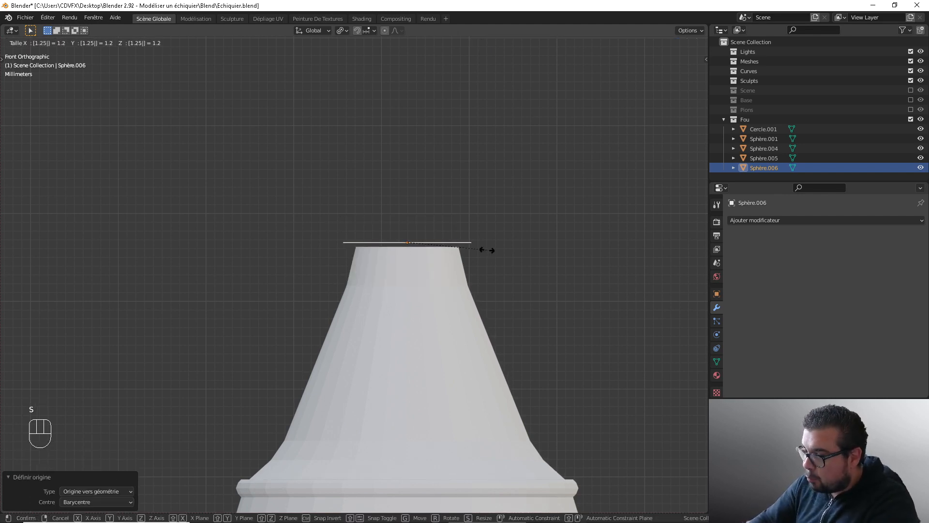
pyautogui.press('BackSpace')
pyautogui.press('BackSpace')
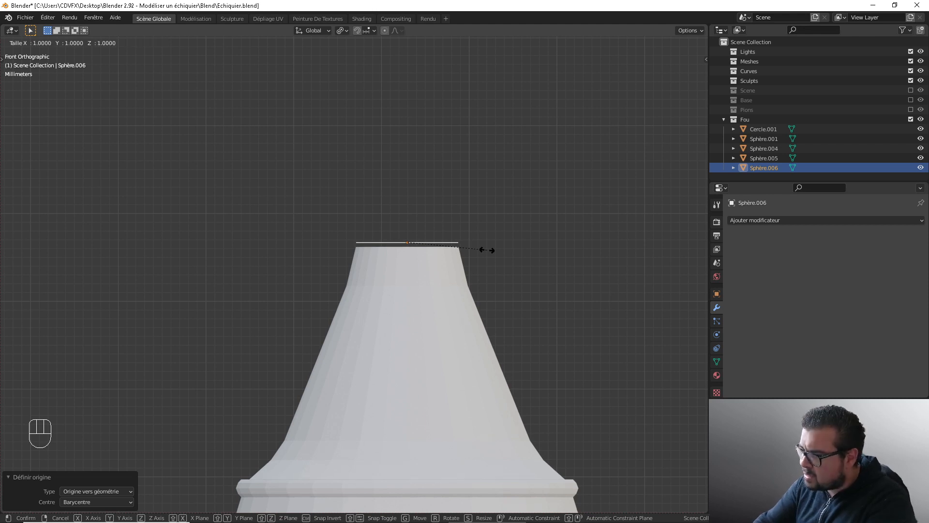
pyautogui.write('35')
pyautogui.press('Return')
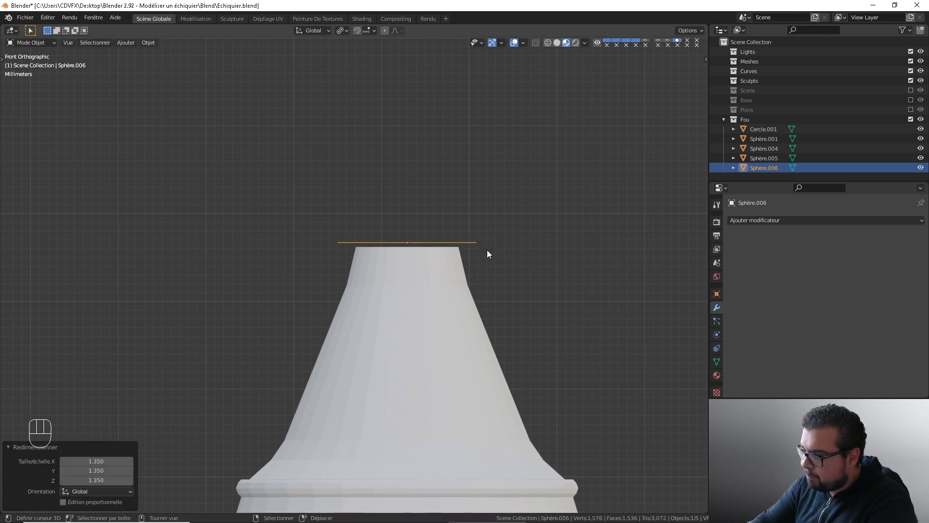
# Extrude the whole ring edge loop in Edit Mode and raise the new loop 0.002 m along Z to form a collar wall
pyautogui.keyDown('shift'); pyautogui.moveTo(487, 249); pyautogui.dragTo(472, 278, button='middle'); pyautogui.keyUp('shift')
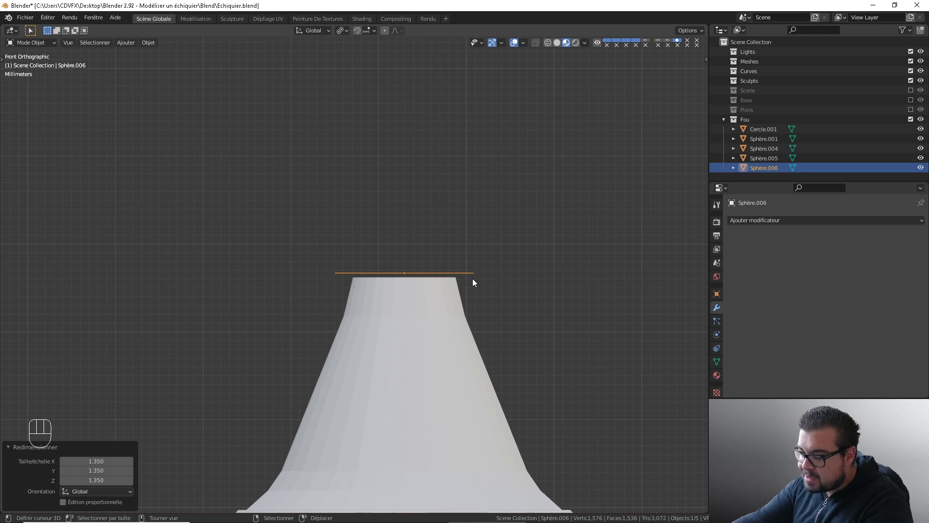
pyautogui.press('Tab')
pyautogui.press('a')
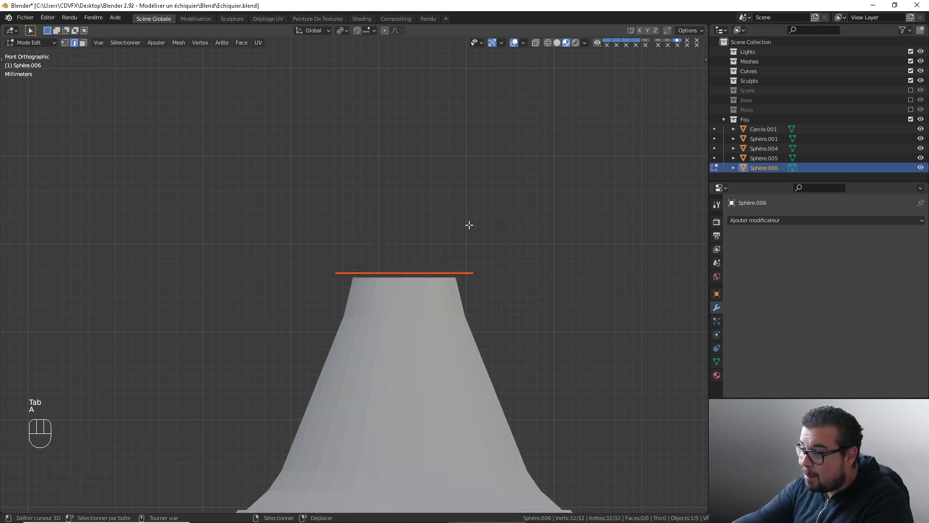
pyautogui.press('e')
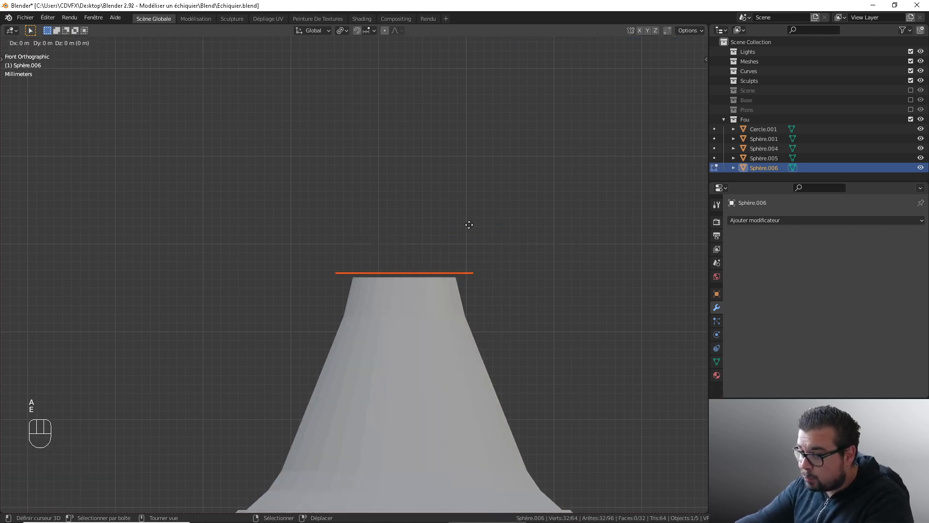
pyautogui.write('z')
pyautogui.write('0.004')
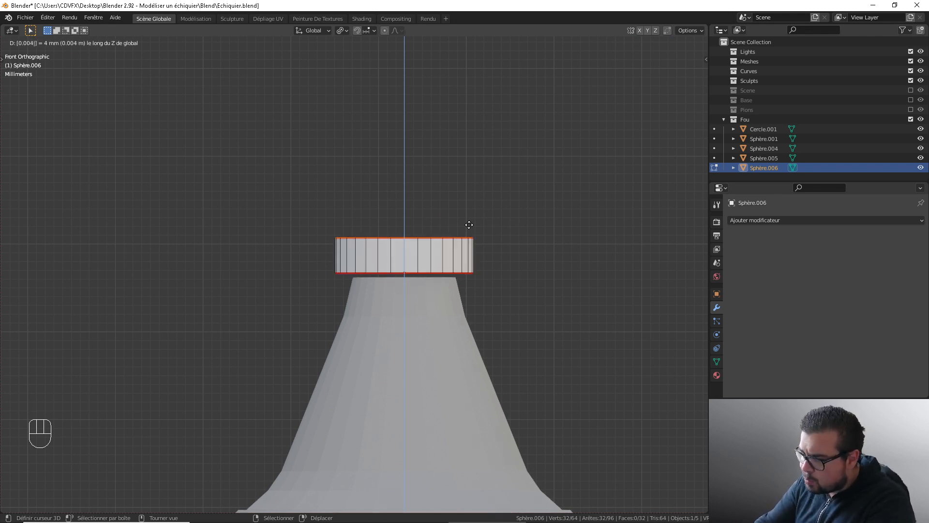
pyautogui.press('BackSpace')
pyautogui.write('.00')
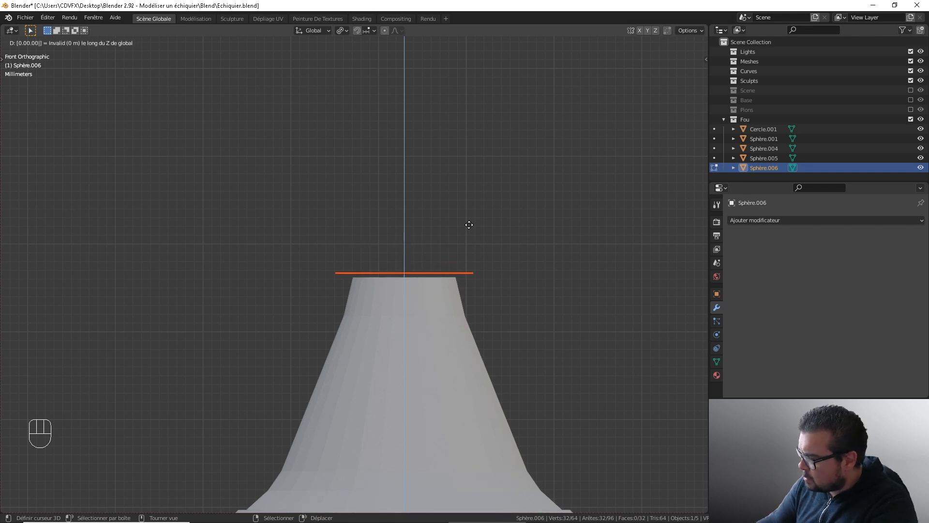
pyautogui.write('2')
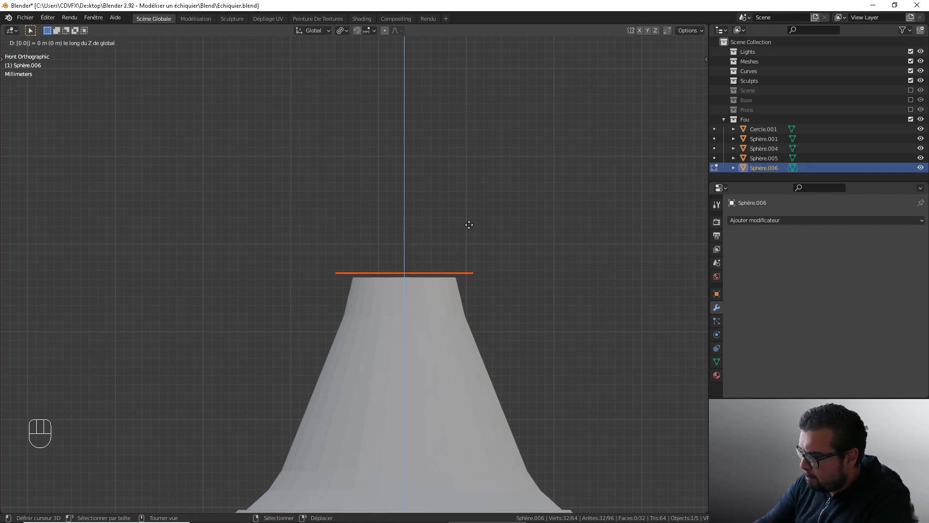
pyautogui.press('BackSpace')
pyautogui.write('2')
pyautogui.press('BackSpace')
pyautogui.press('BackSpace')
pyautogui.press('BackSpace')
pyautogui.press('BackSpace')
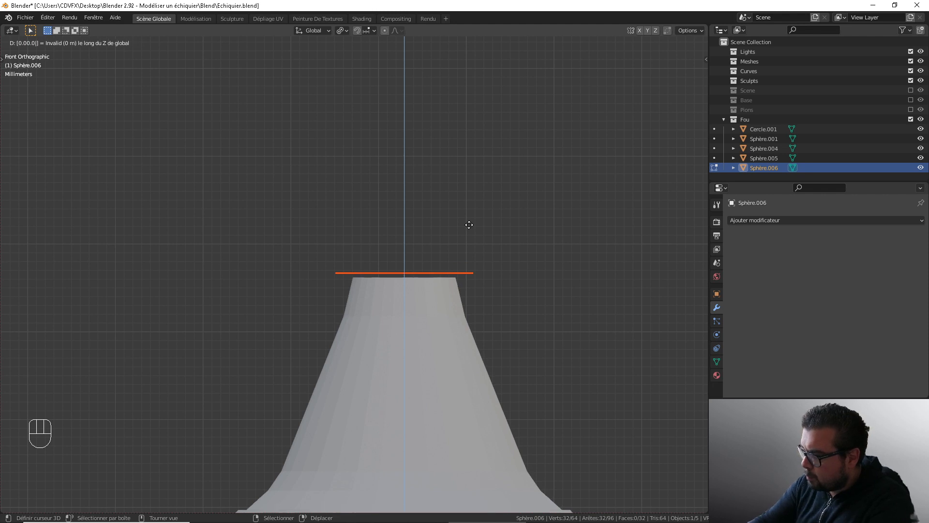
pyautogui.press('Return')
pyautogui.write('gz0.002')
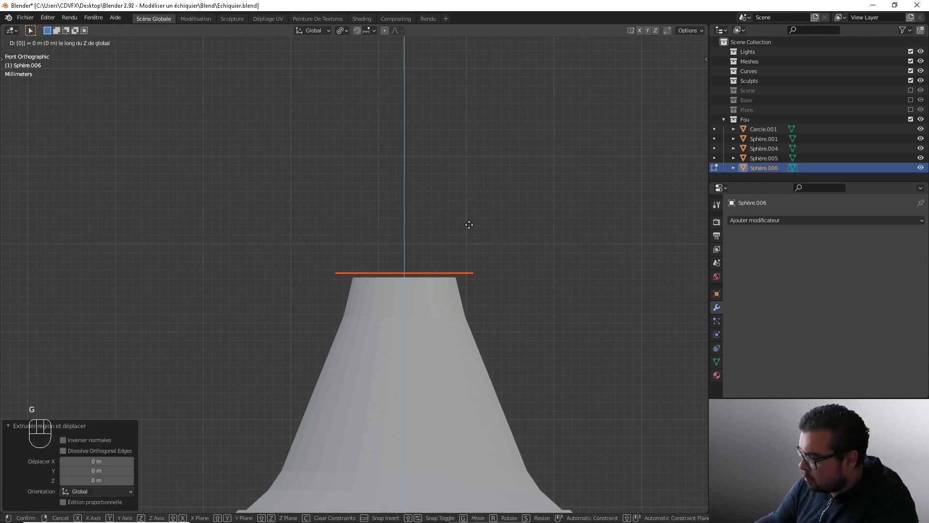
pyautogui.press('Return')
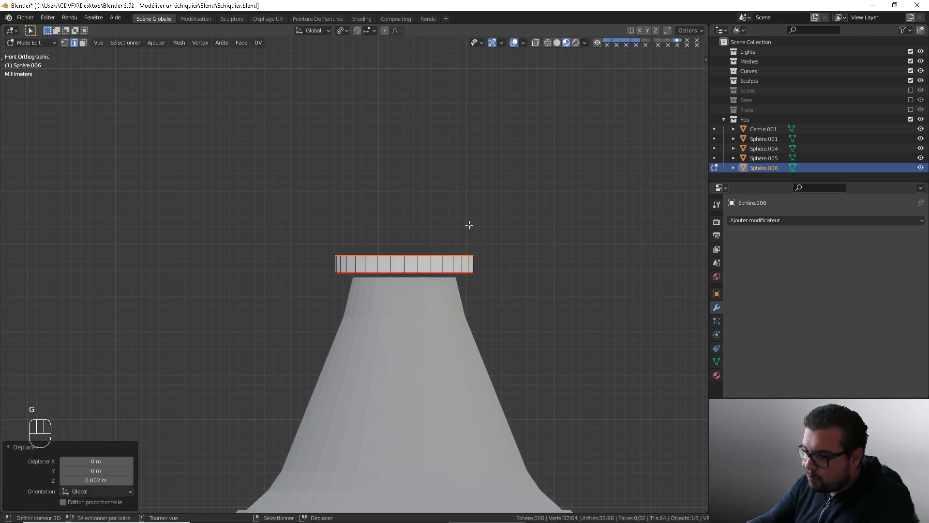
# Select the collar's bottom edge loop and extrude it inward with a scale of 0.95
pyautogui.scroll(1, 464, 237)
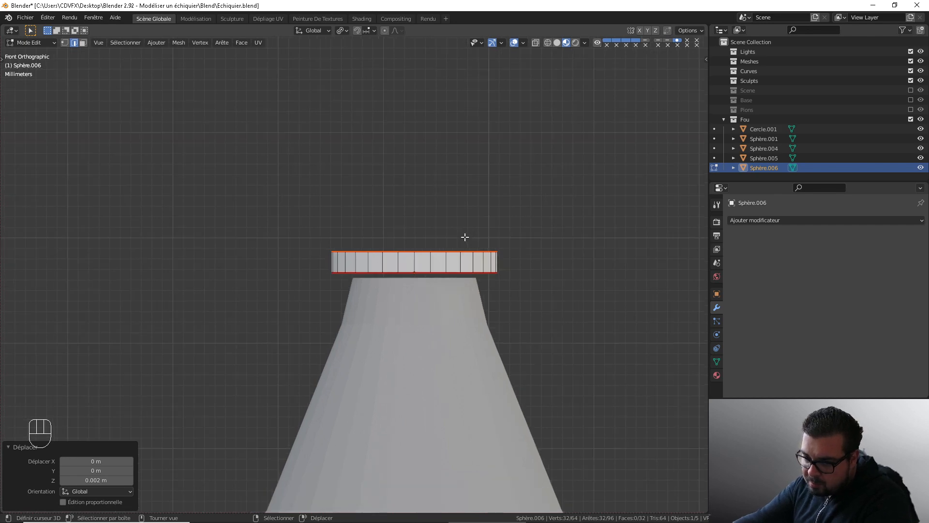
pyautogui.scroll(-1, 465, 237)
pyautogui.keyDown('shift'); pyautogui.scroll(3, 458, 257); pyautogui.keyUp('shift')
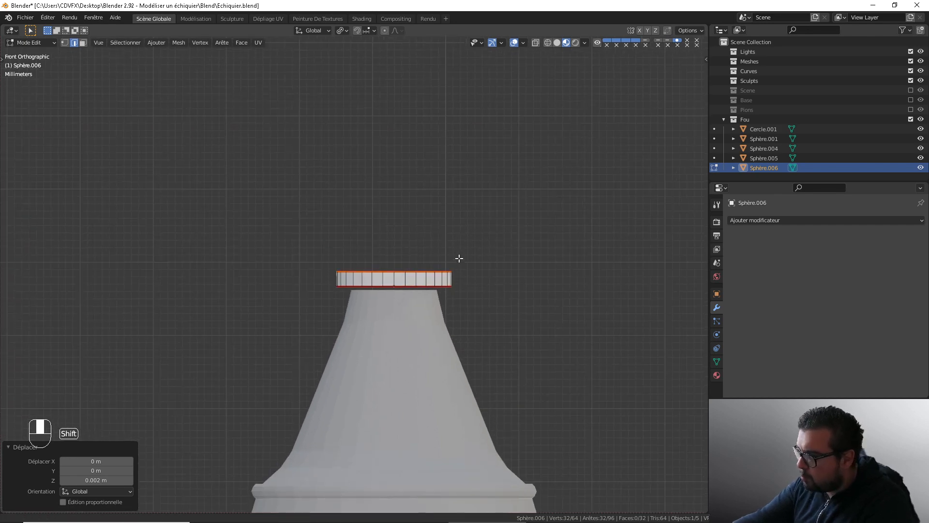
pyautogui.moveTo(428, 277)
pyautogui.mouseDown(button='middle')
pyautogui.moveTo(450, 244)
pyautogui.moveTo(423, 260)
pyautogui.mouseUp(button='middle')
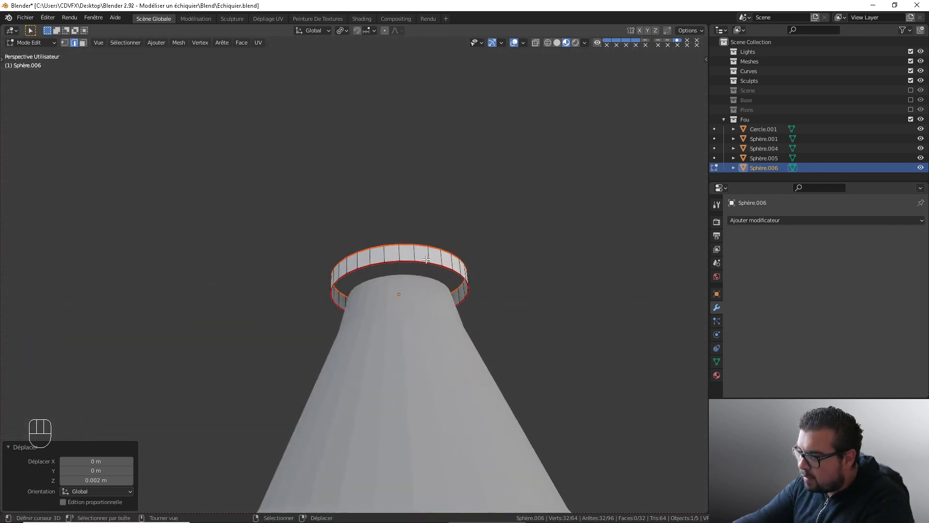
pyautogui.click(423, 260)
pyautogui.keyDown('alt'); pyautogui.keyDown('shift'); pyautogui.click(423, 260); pyautogui.keyUp('shift'); pyautogui.keyUp('alt')
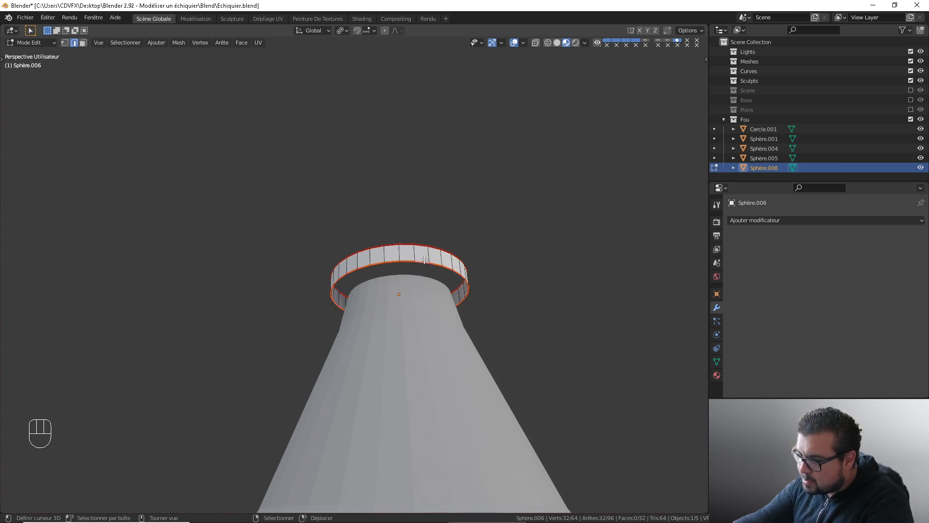
pyautogui.press('e')
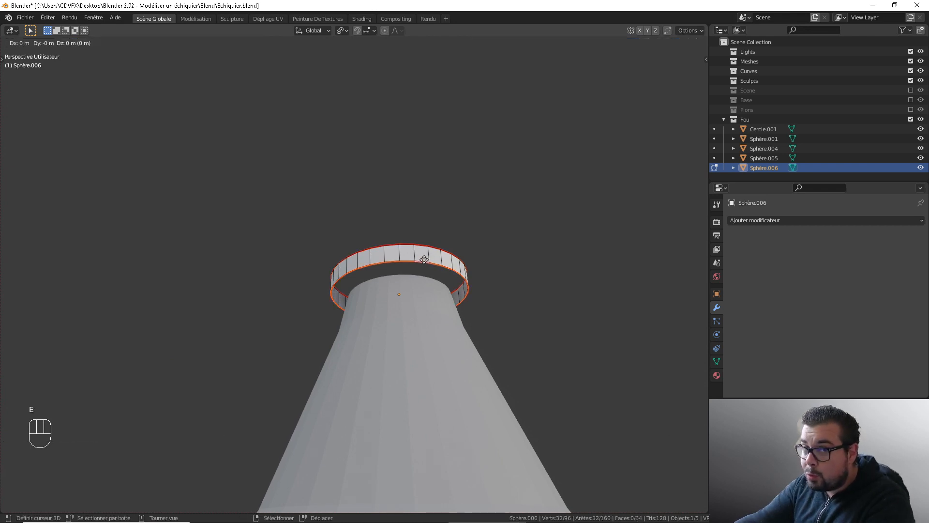
pyautogui.write('s')
pyautogui.write('0.95')
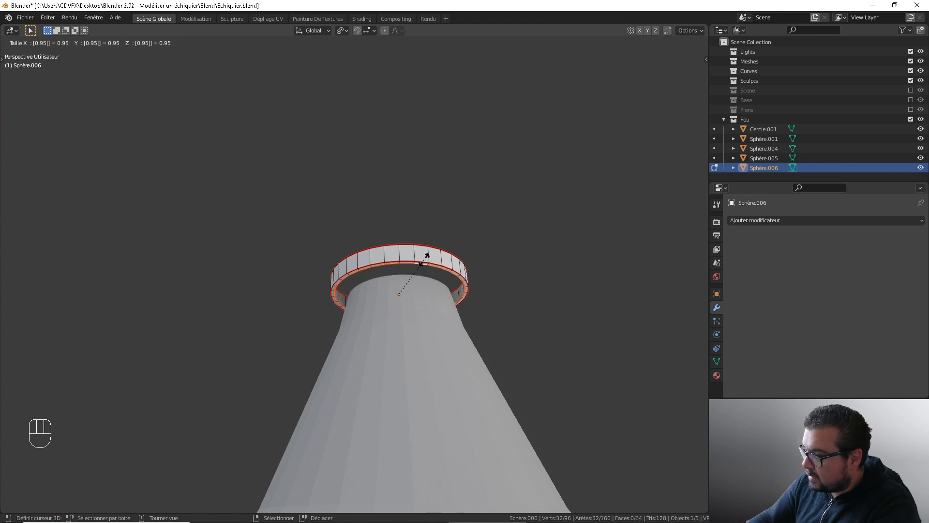
pyautogui.press('Return')
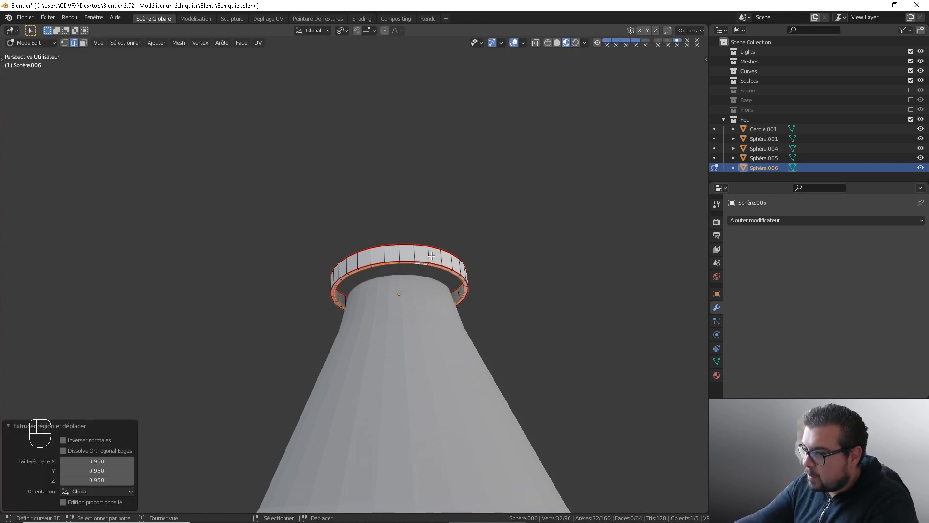
# Close the collar's underside with a grid fill using span 8 and offset 4
pyautogui.click(241, 42)
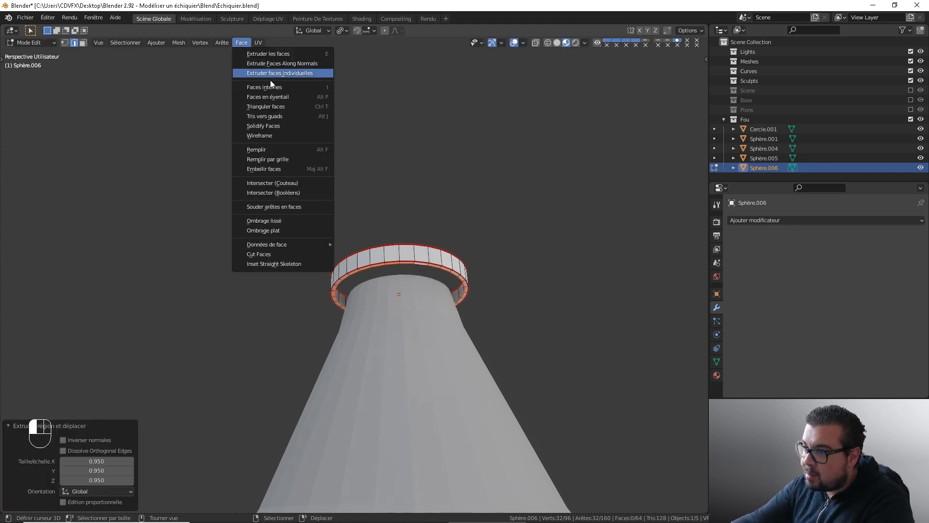
pyautogui.click(289, 159)
pyautogui.click(130, 491)
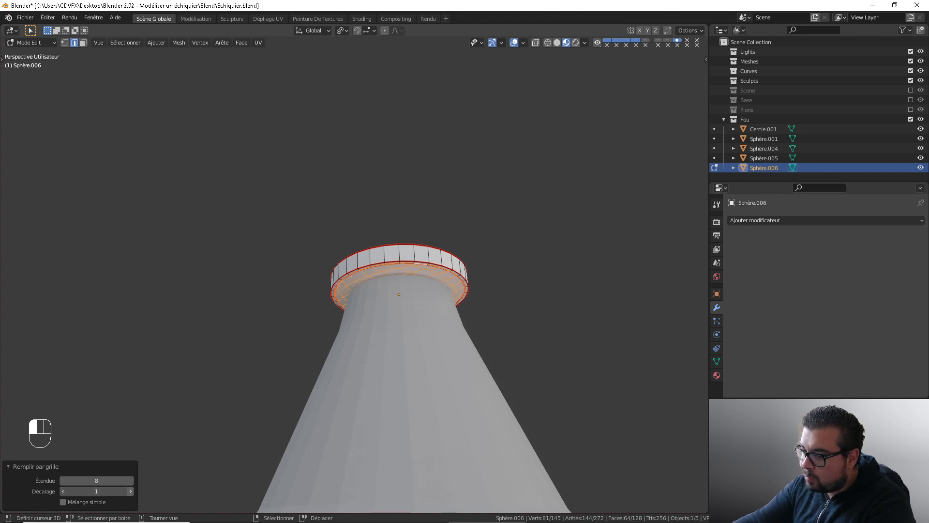
pyautogui.click(130, 492)
pyautogui.click(130, 491)
pyautogui.click(130, 491)
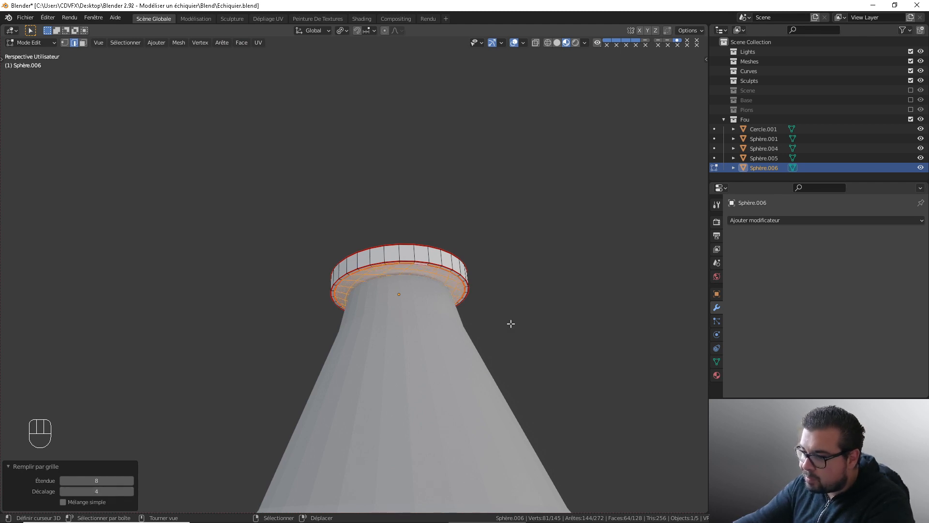
# Select the collar's upper edge loop and extrude it inward with a scale of about 0.802
pyautogui.moveTo(498, 258); pyautogui.dragTo(431, 310, button='middle')
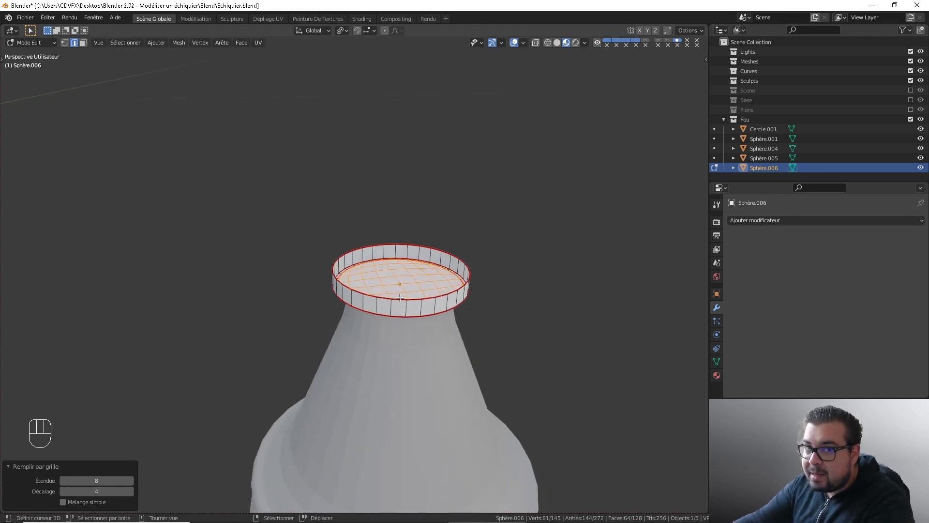
pyautogui.press('KP_1')
pyautogui.moveTo(444, 287); pyautogui.dragTo(420, 317, button='middle')
pyautogui.click(396, 317)
pyautogui.keyDown('alt'); pyautogui.keyDown('shift'); pyautogui.click(398, 316); pyautogui.keyUp('shift'); pyautogui.keyUp('alt')
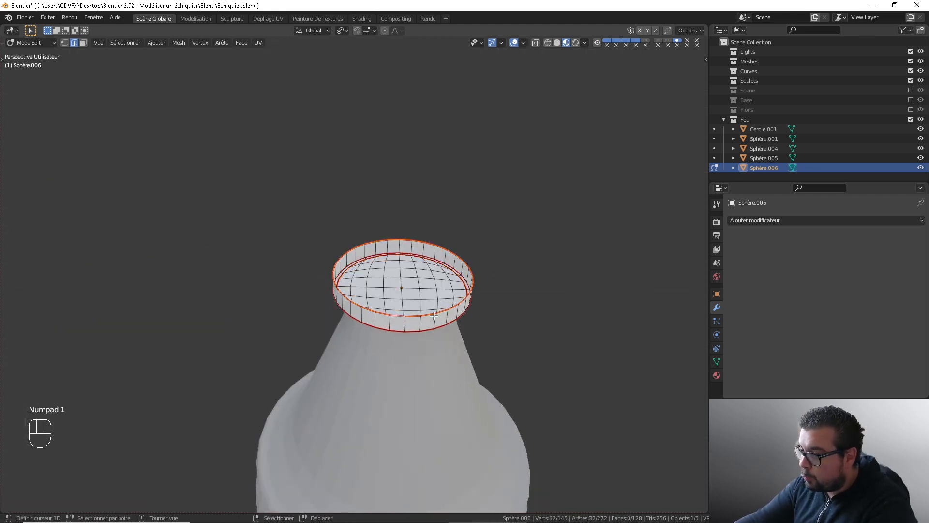
pyautogui.press('e')
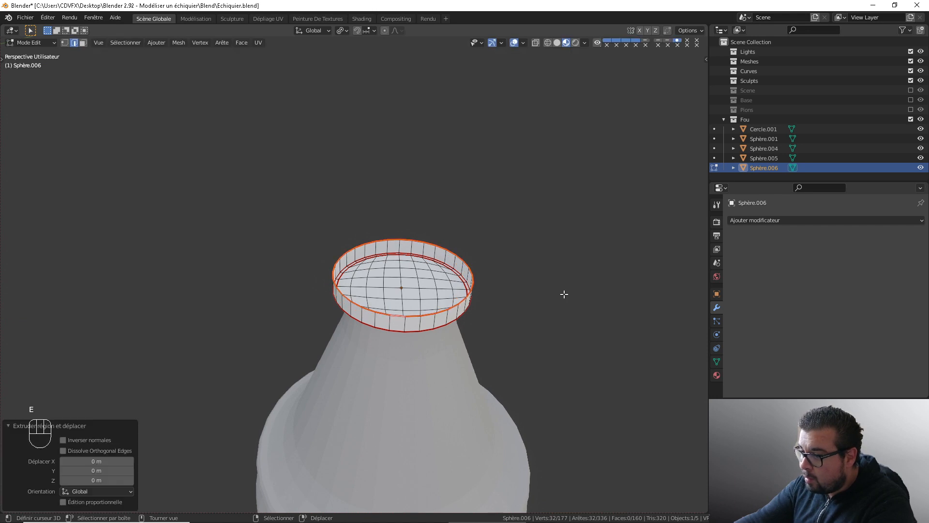
pyautogui.press('s')
pyautogui.click(539, 294)
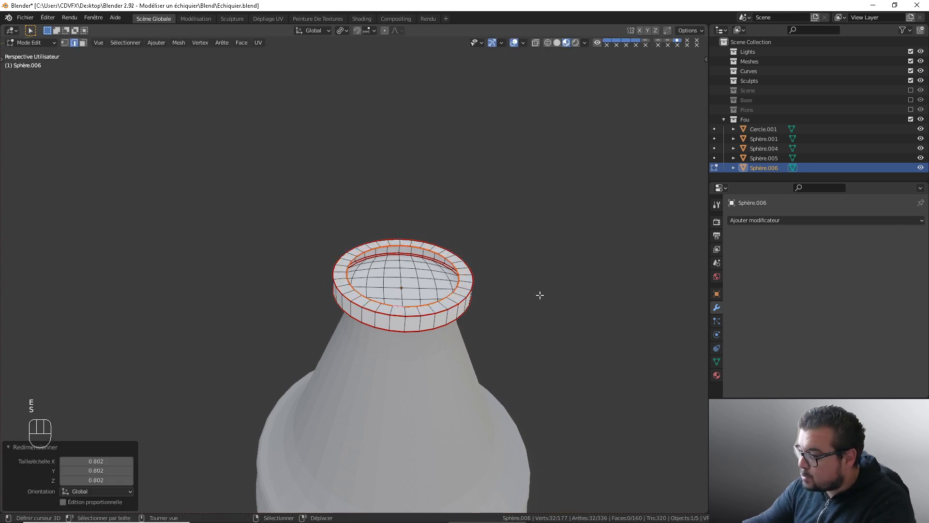
# Scale the inner loop down by about 0.931 in wireframe top view to fit the body's neck
pyautogui.press('KP_7')
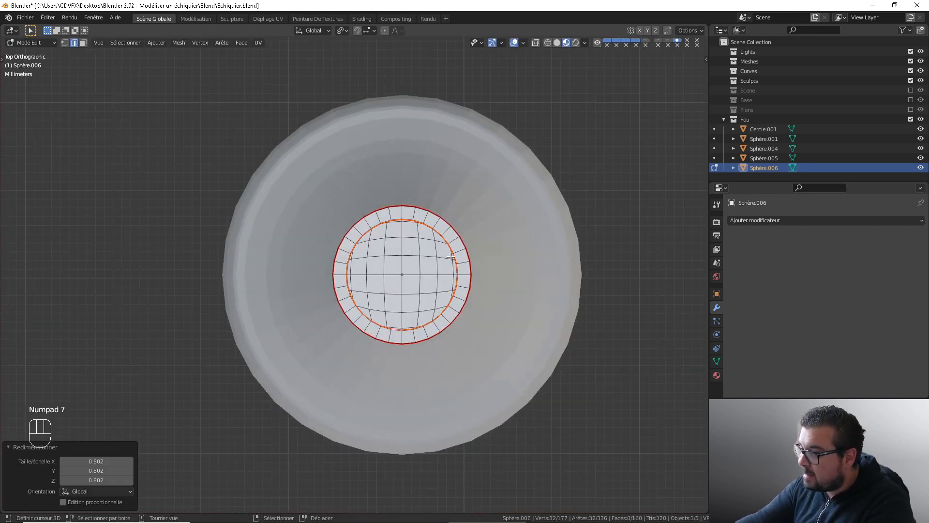
pyautogui.moveTo(456, 270); pyautogui.dragTo(402, 281, button='middle')
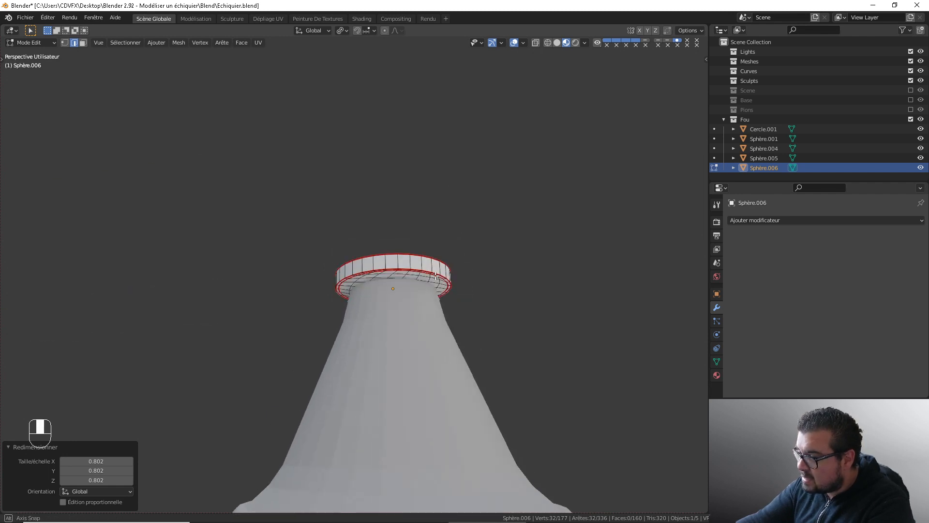
pyautogui.press('KP_7')
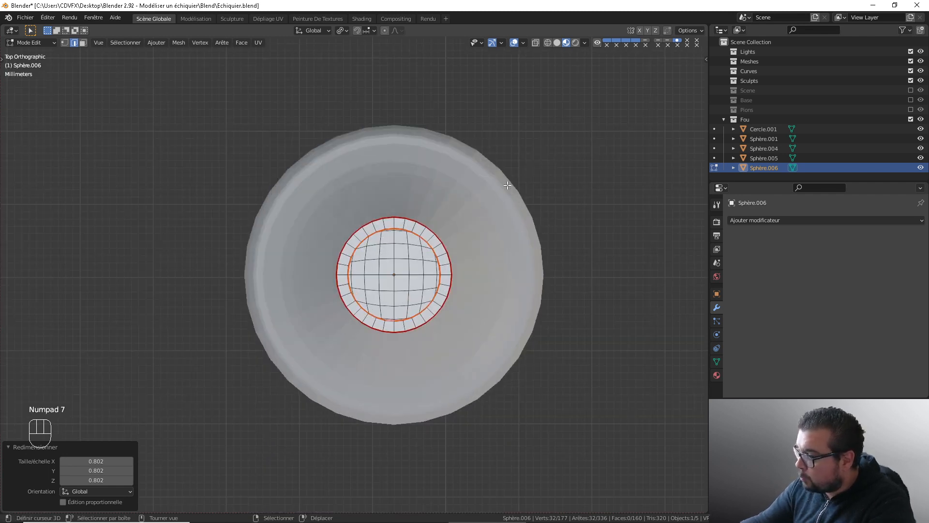
pyautogui.click(547, 42)
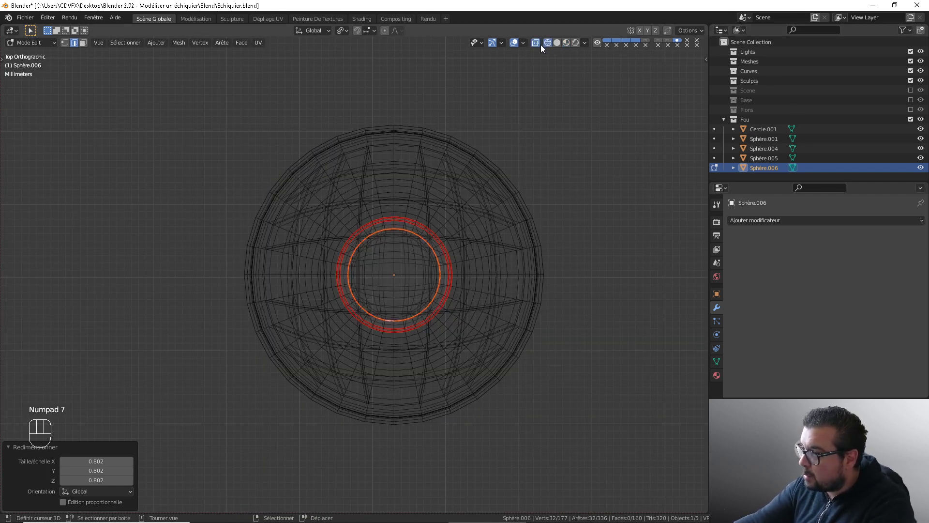
pyautogui.scroll(3, 503, 252)
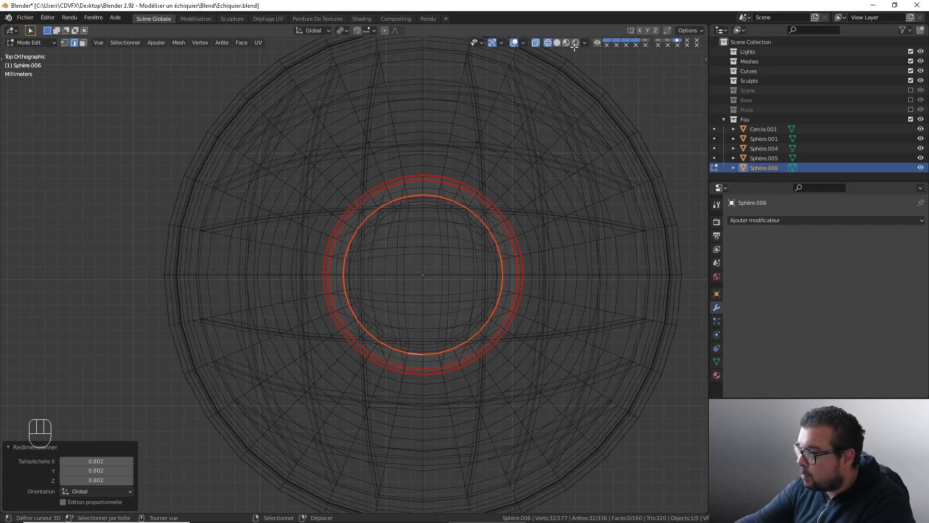
pyautogui.scroll(1, 540, 194)
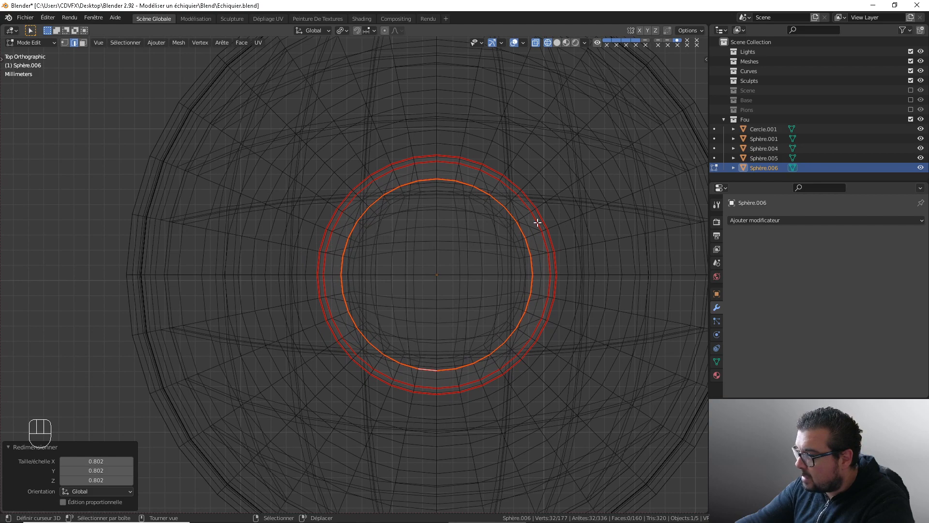
pyautogui.press('s')
pyautogui.press('shift')
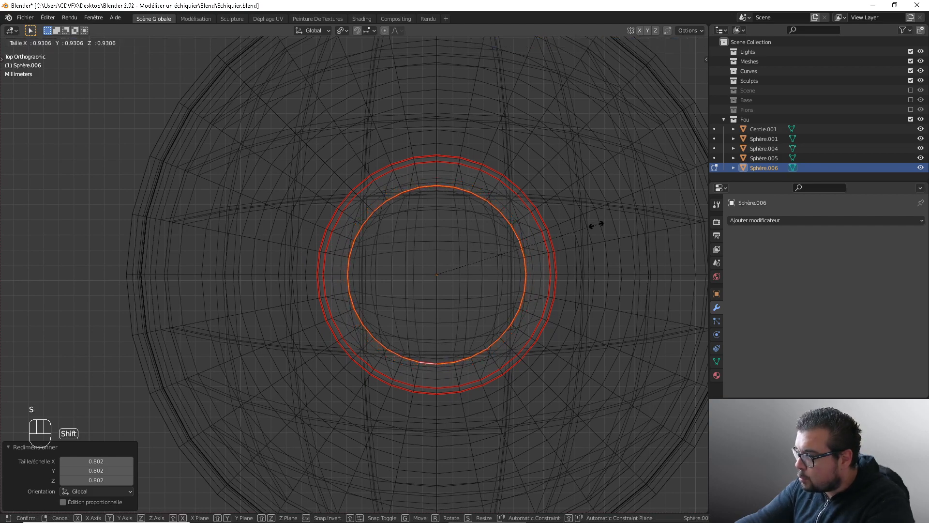
pyautogui.click(596, 225)
# Return to solid shading in front view and extrude the inner loop 0.005 m upward along Z
pyautogui.moveTo(558, 270); pyautogui.dragTo(550, 134, button='middle')
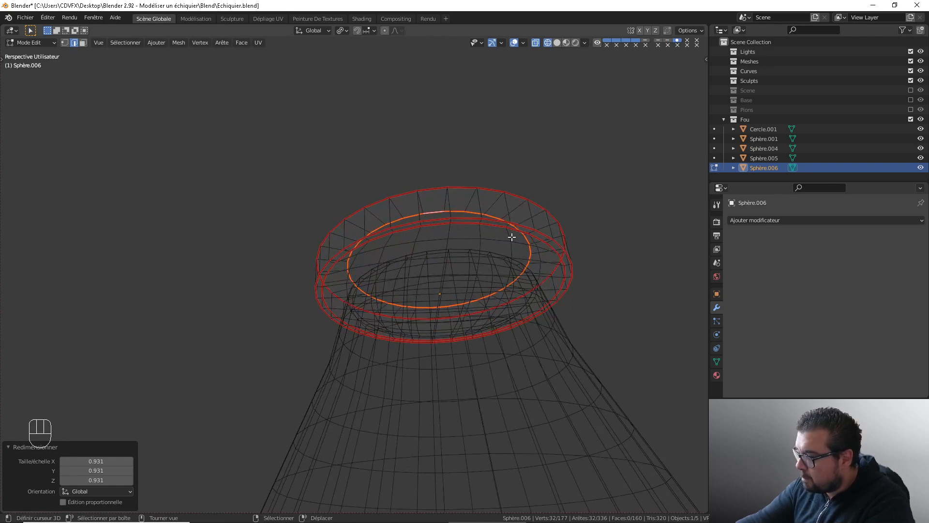
pyautogui.press('KP_1')
pyautogui.click(554, 42)
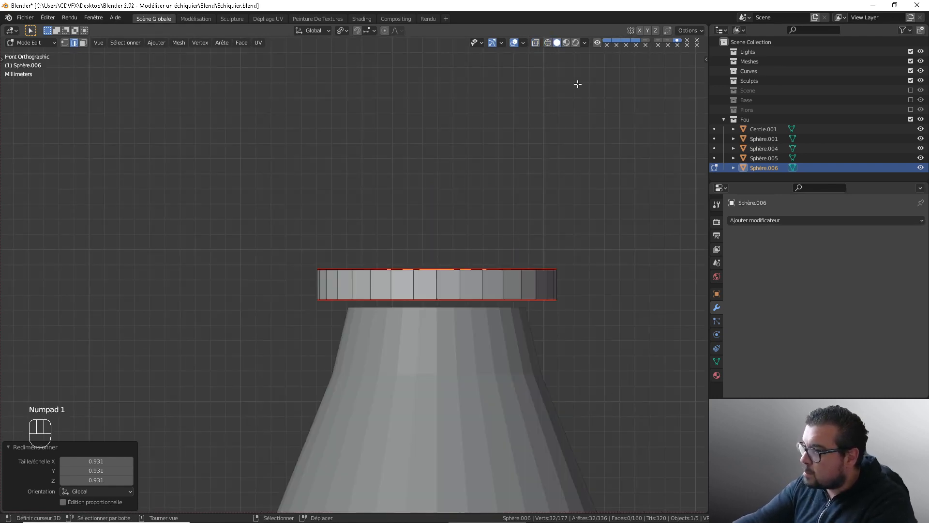
pyautogui.scroll(-2, 546, 221)
pyautogui.write('e')
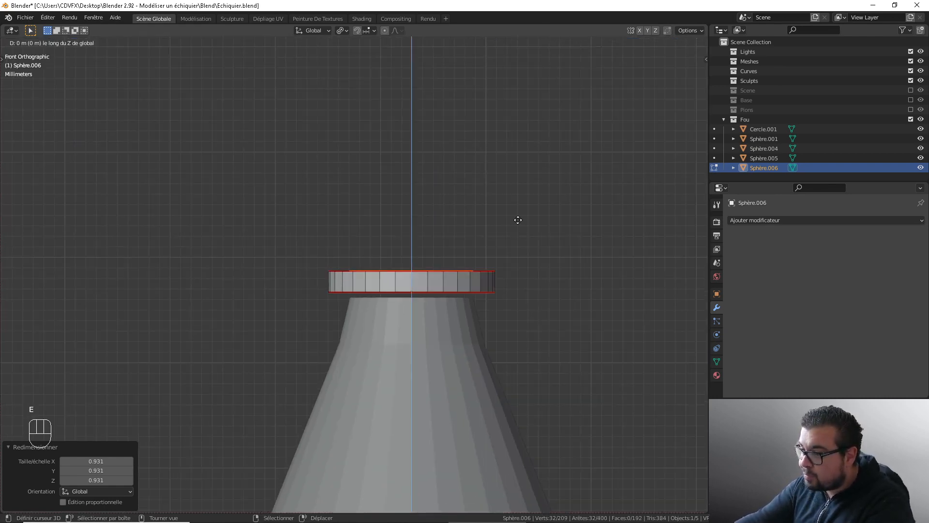
pyautogui.write('0.005')
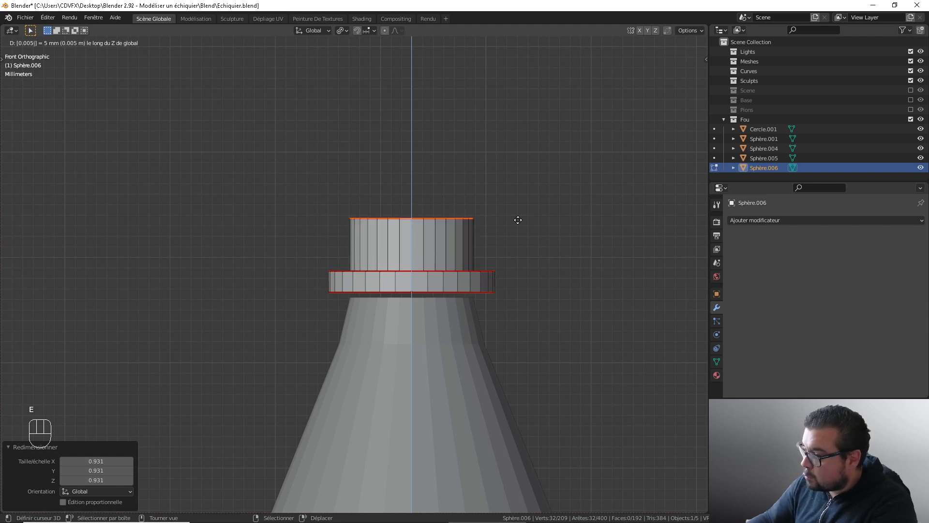
pyautogui.press('Return')
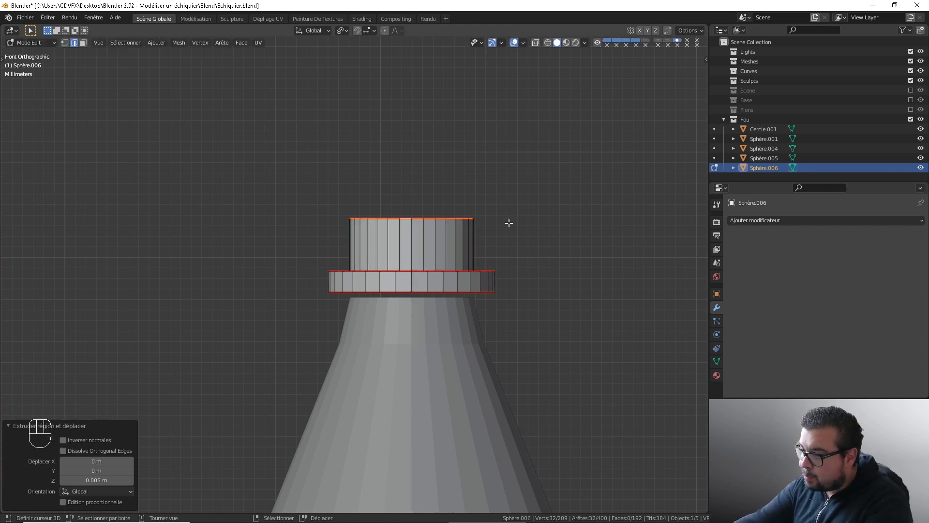
# Extrude the raised cylinder's top edge loop inward with a scale of 0.9
pyautogui.moveTo(508, 222)
pyautogui.keyDown('shift'); pyautogui.mouseDown(button='middle')
pyautogui.moveTo(506, 179)
pyautogui.moveTo(508, 213)
pyautogui.mouseUp(button='middle'); pyautogui.keyUp('shift')
pyautogui.write('e')
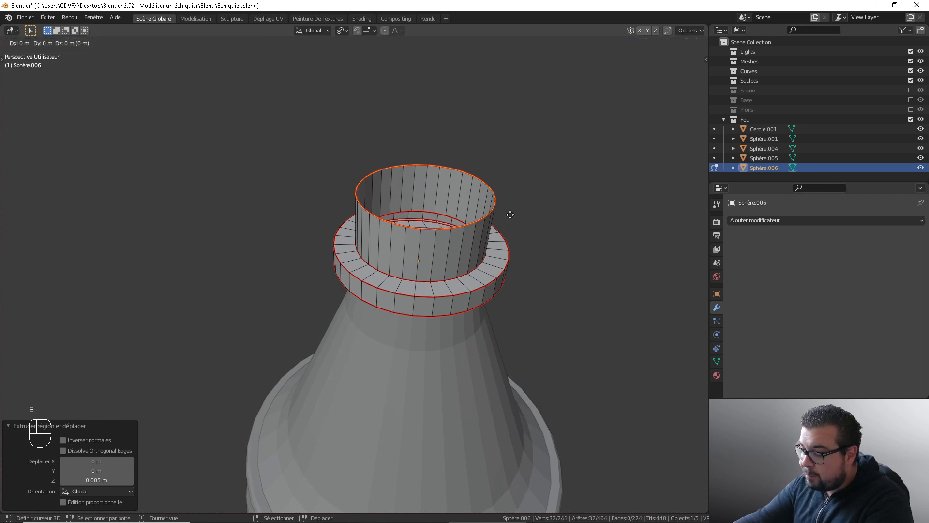
pyautogui.write('s0.9')
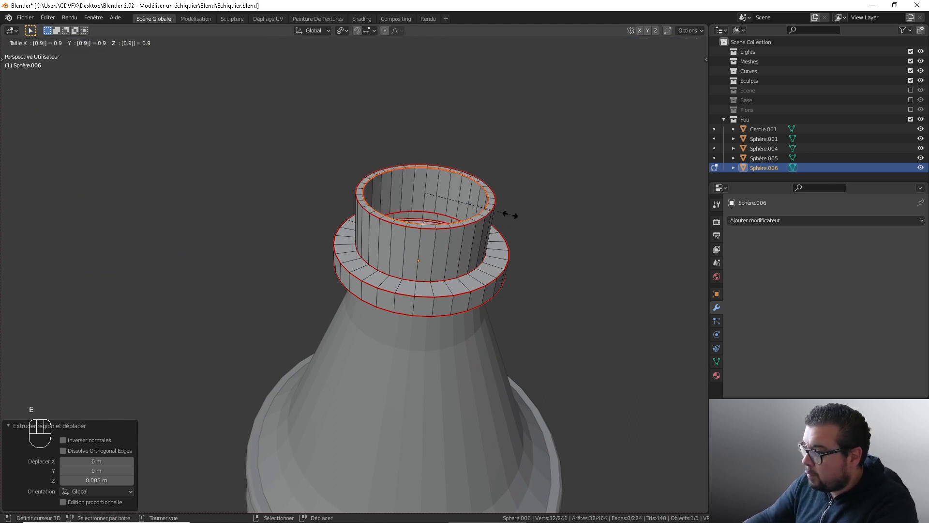
pyautogui.press('Return')
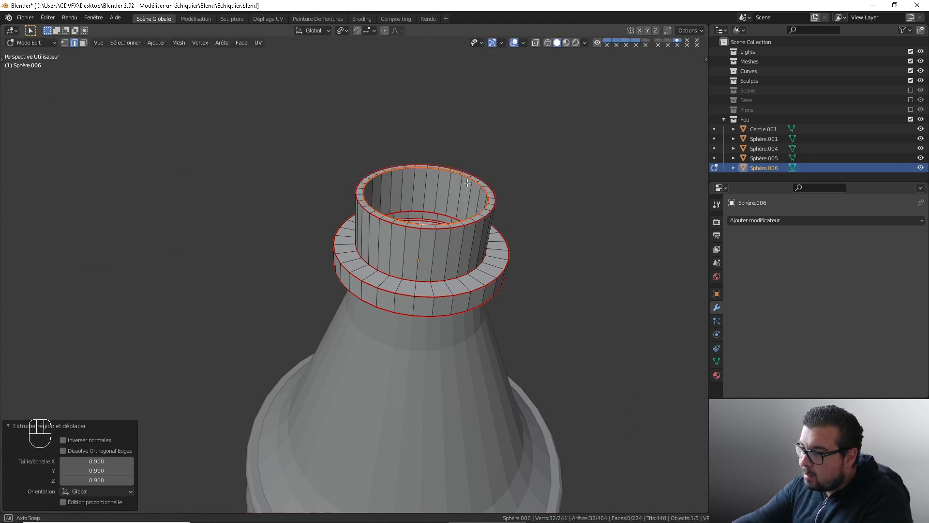
# Close the cylinder's top opening with a grid fill using span 8 and offset 4
pyautogui.moveTo(469, 183); pyautogui.dragTo(455, 170, button='middle')
pyautogui.click(246, 44)
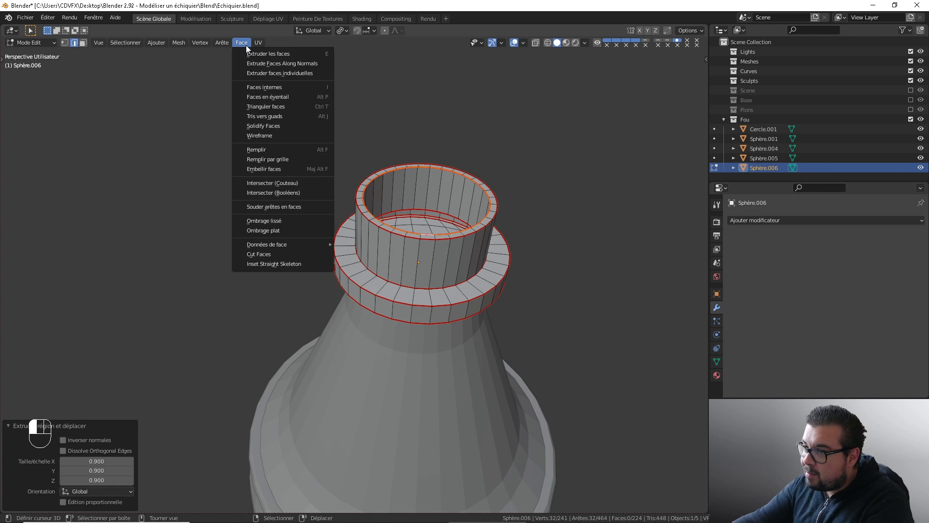
pyautogui.click(282, 169)
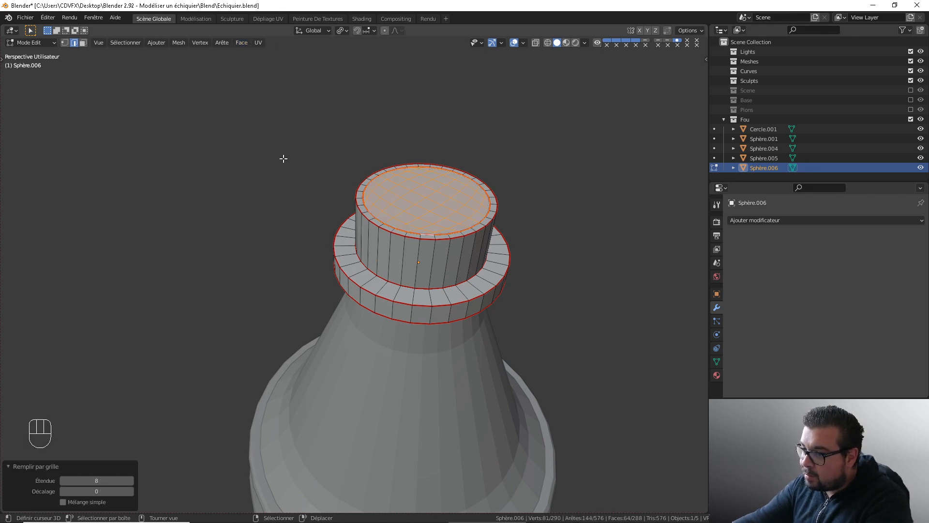
pyautogui.click(129, 492)
pyautogui.click(129, 491)
pyautogui.click(129, 491)
pyautogui.click(129, 491)
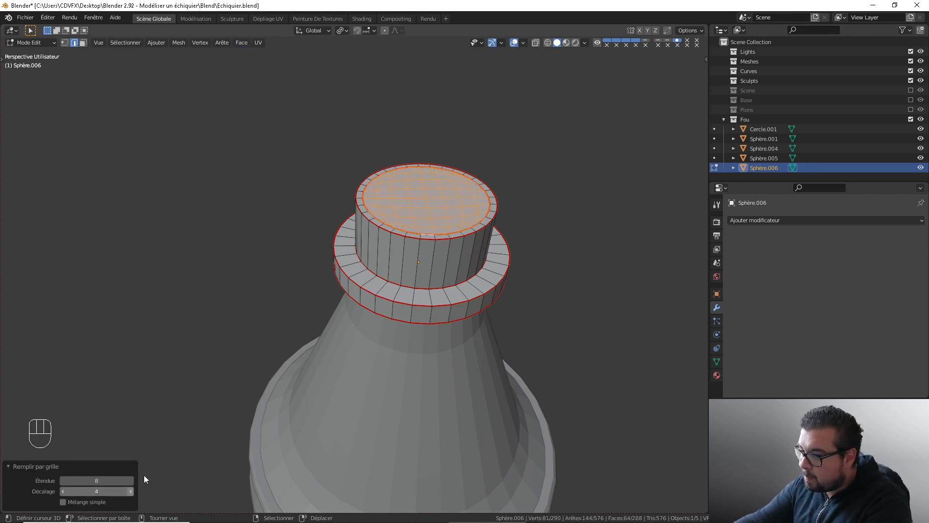
# Apply the collar object's rotation and scale in Object Mode, and set its origin to geometry
pyautogui.moveTo(542, 162); pyautogui.dragTo(482, 189, button='middle')
pyautogui.press('Tab')
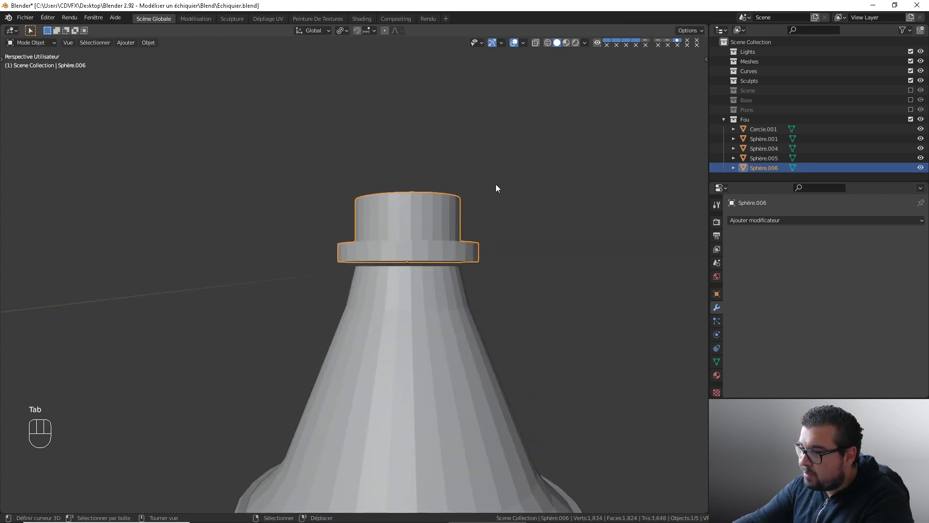
pyautogui.press('q')
pyautogui.click(445, 178)
pyautogui.press('q')
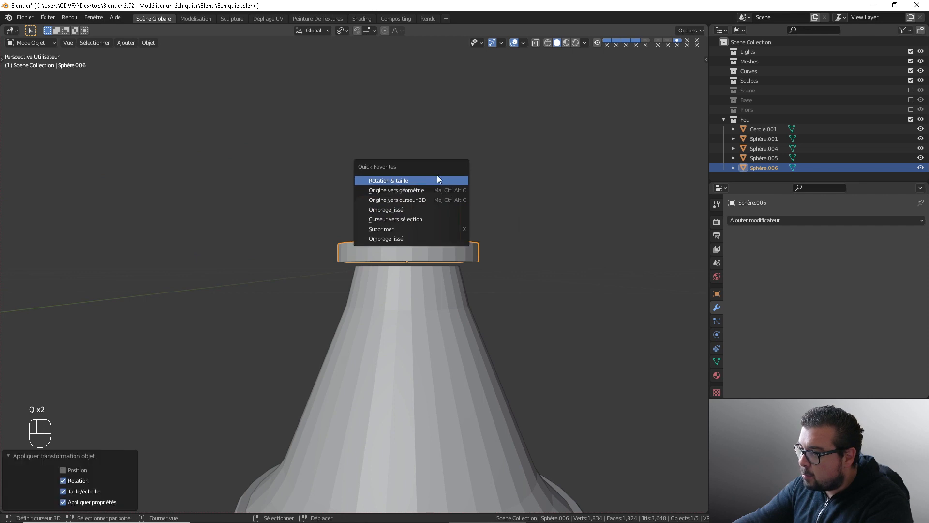
pyautogui.click(428, 190)
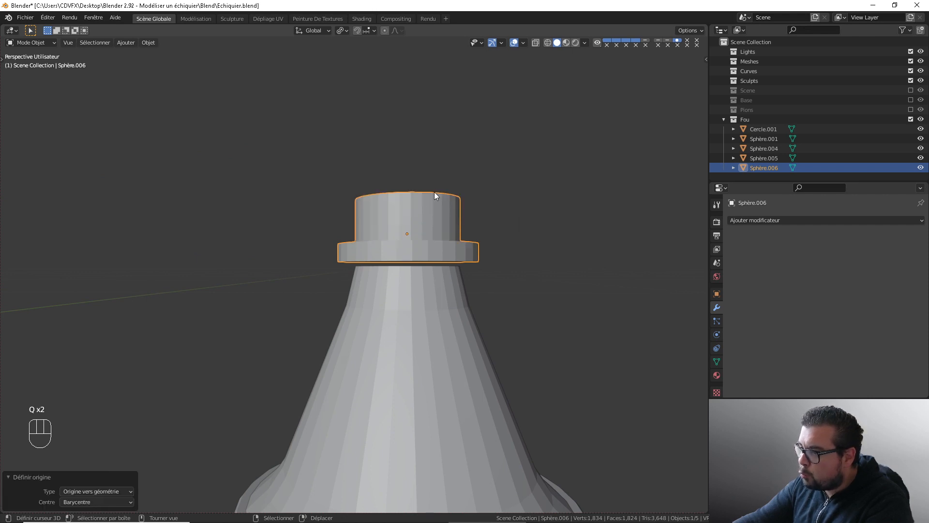
# Select the complete inner edge loop on the collar's underside in Edit Mode and clear its UV seam
pyautogui.press('Tab')
pyautogui.moveTo(437, 216); pyautogui.dragTo(458, 166, button='middle')
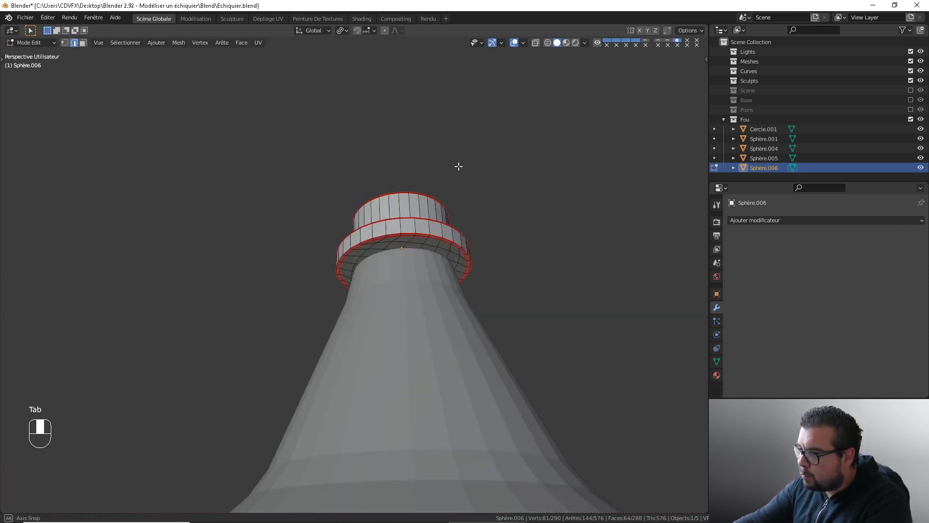
pyautogui.scroll(4, 459, 166)
pyautogui.keyDown('alt'); pyautogui.keyDown('shift'); pyautogui.click(432, 189); pyautogui.keyUp('shift'); pyautogui.keyUp('alt')
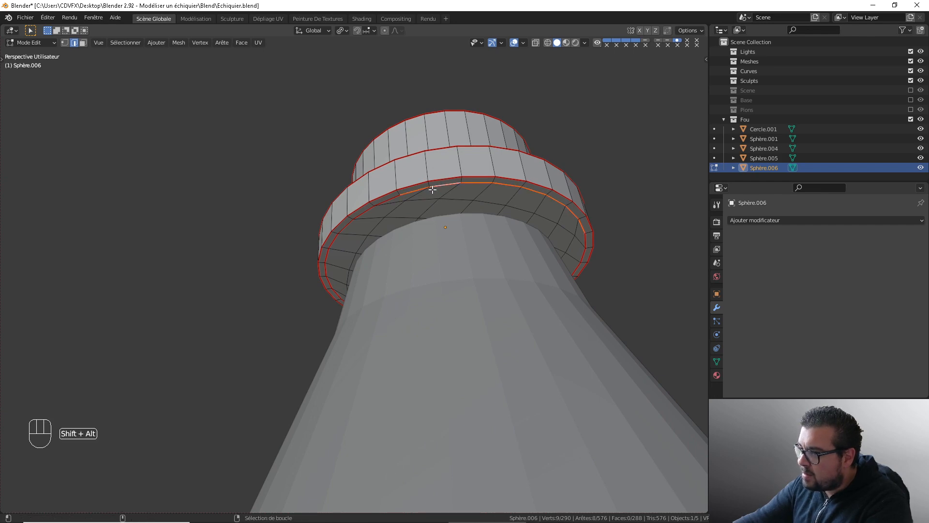
pyautogui.moveTo(358, 216); pyautogui.dragTo(232, 214, button='middle')
pyautogui.keyDown('alt'); pyautogui.keyDown('shift'); pyautogui.click(245, 267); pyautogui.keyUp('shift'); pyautogui.keyUp('alt')
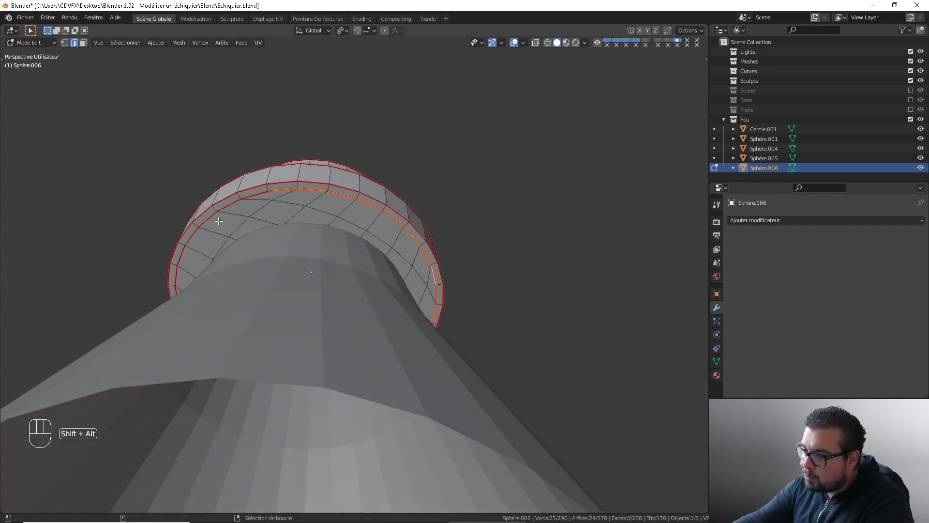
pyautogui.keyDown('alt'); pyautogui.keyDown('shift'); pyautogui.click(228, 207); pyautogui.keyUp('shift'); pyautogui.keyUp('alt')
pyautogui.hotkey('ctrl', 'e')
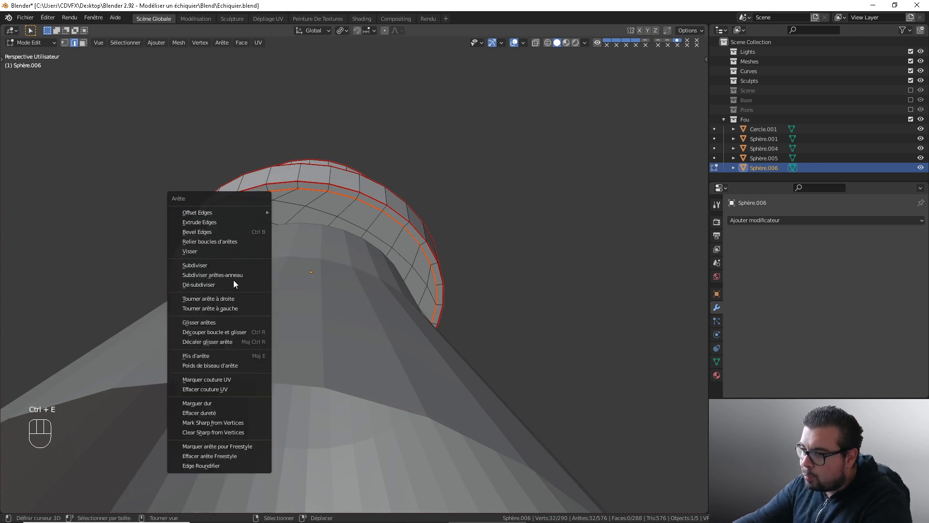
pyautogui.click(222, 385)
pyautogui.moveTo(229, 379); pyautogui.dragTo(349, 285, button='middle')
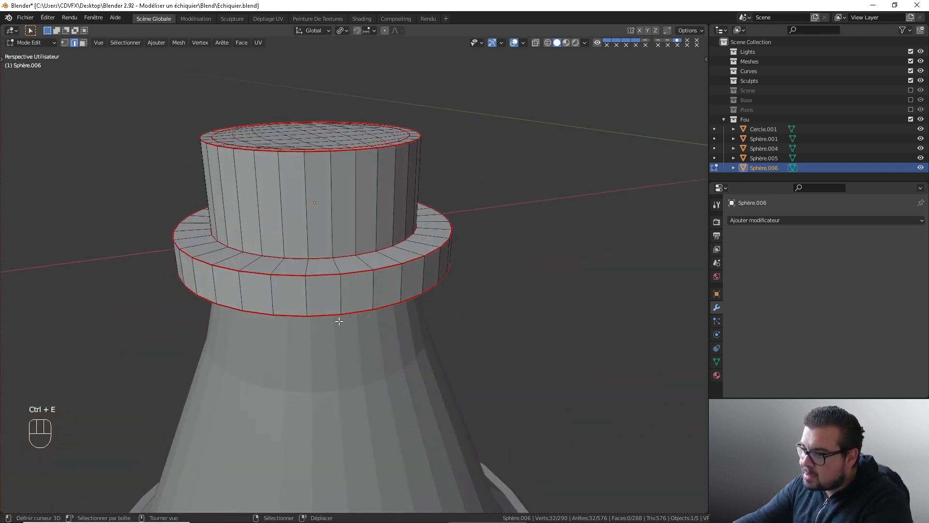
# Clear the UV seams from the collar's upper outer edge loop and the cylinder's base loop
pyautogui.click(353, 275)
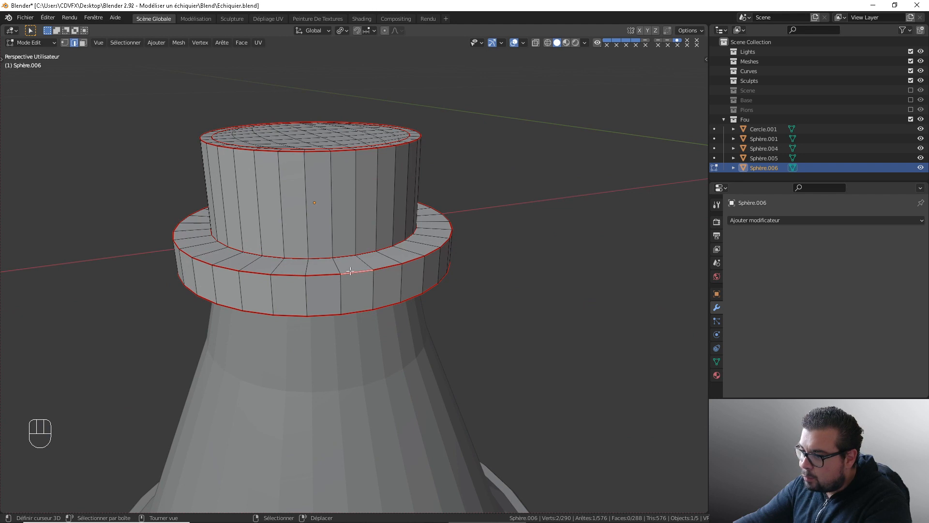
pyautogui.keyDown('alt'); pyautogui.keyDown('shift'); pyautogui.click(350, 271); pyautogui.keyUp('shift'); pyautogui.keyUp('alt')
pyautogui.keyDown('alt'); pyautogui.keyDown('shift'); pyautogui.click(352, 255); pyautogui.keyUp('shift'); pyautogui.keyUp('alt')
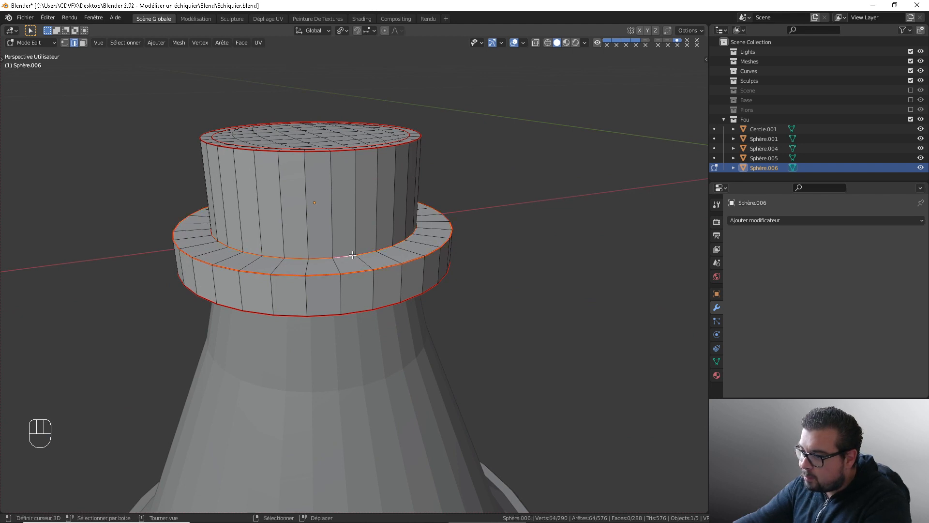
pyautogui.hotkey('ctrl', 'e')
pyautogui.click(330, 258)
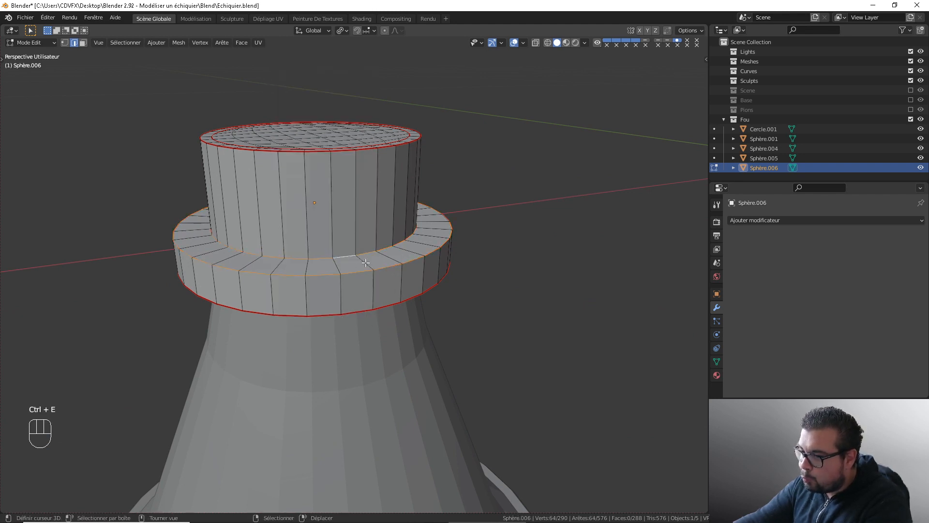
# Select the whole inner edge loop on the cylinder's top cap and clear its UV seam
pyautogui.moveTo(365, 262); pyautogui.dragTo(350, 192, button='middle')
pyautogui.keyDown('alt'); pyautogui.keyDown('shift'); pyautogui.rightClick(358, 183); pyautogui.keyUp('shift'); pyautogui.keyUp('alt')
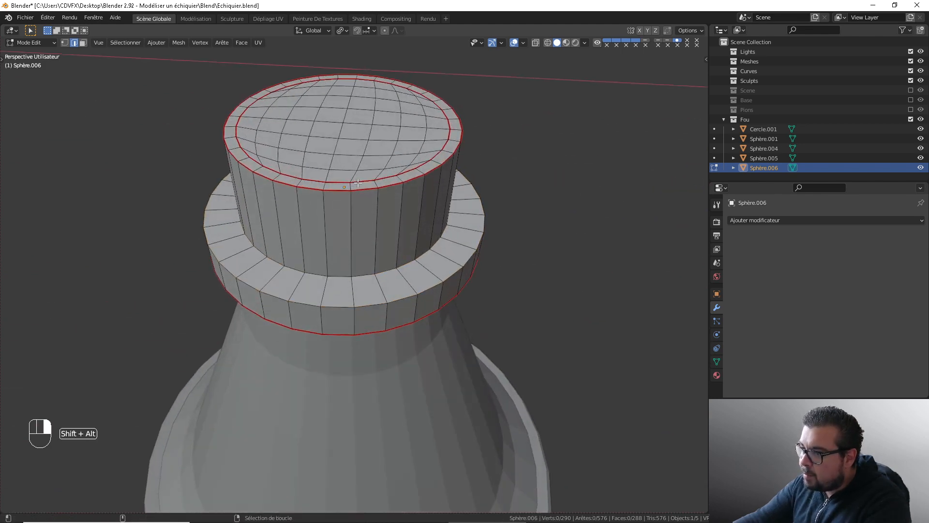
pyautogui.keyDown('alt'); pyautogui.keyDown('shift'); pyautogui.rightClick(358, 182); pyautogui.keyUp('shift'); pyautogui.keyUp('alt')
pyautogui.keyDown('alt'); pyautogui.keyDown('shift'); pyautogui.rightClick(423, 165); pyautogui.keyUp('shift'); pyautogui.keyUp('alt')
pyautogui.moveTo(422, 166); pyautogui.dragTo(412, 206, button='middle')
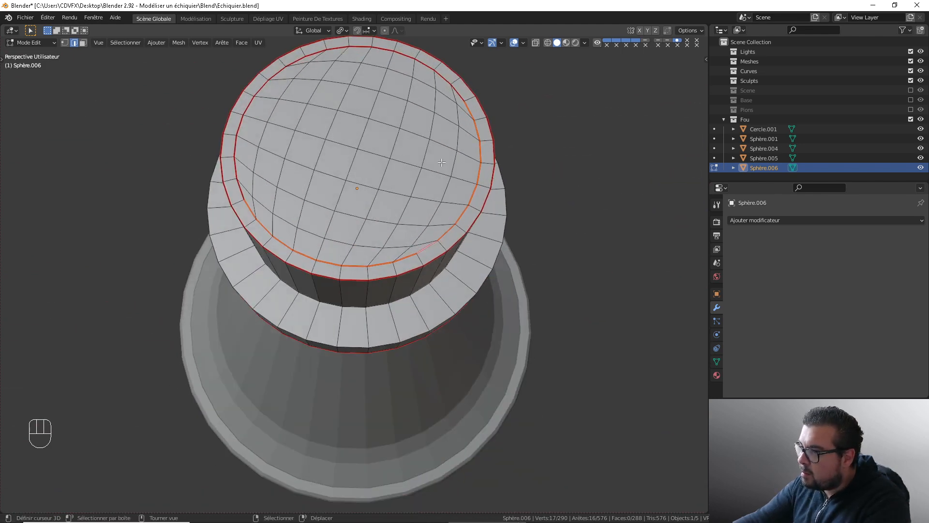
pyautogui.keyDown('alt'); pyautogui.keyDown('shift'); pyautogui.rightClick(441, 76); pyautogui.keyUp('shift'); pyautogui.keyUp('alt')
pyautogui.keyDown('alt'); pyautogui.keyDown('shift'); pyautogui.rightClick(279, 72); pyautogui.keyUp('shift'); pyautogui.keyUp('alt')
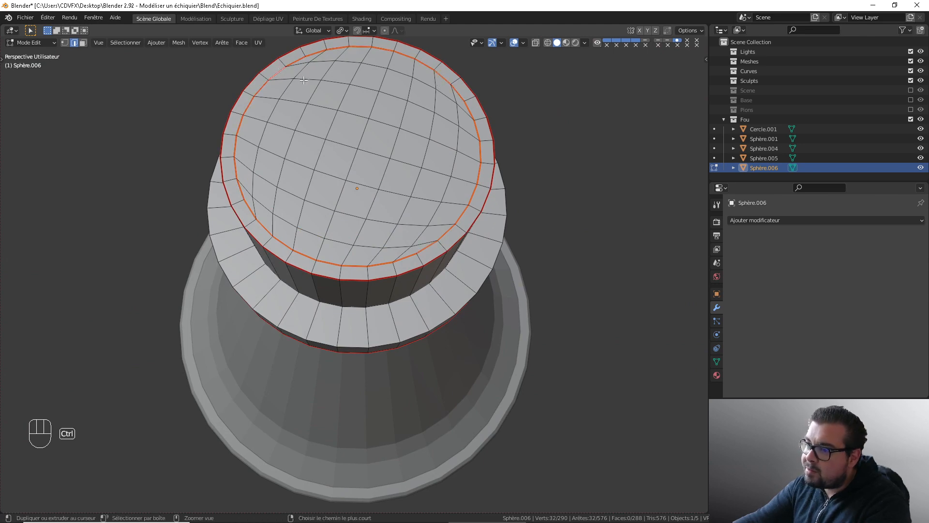
pyautogui.hotkey('ctrl', 'e')
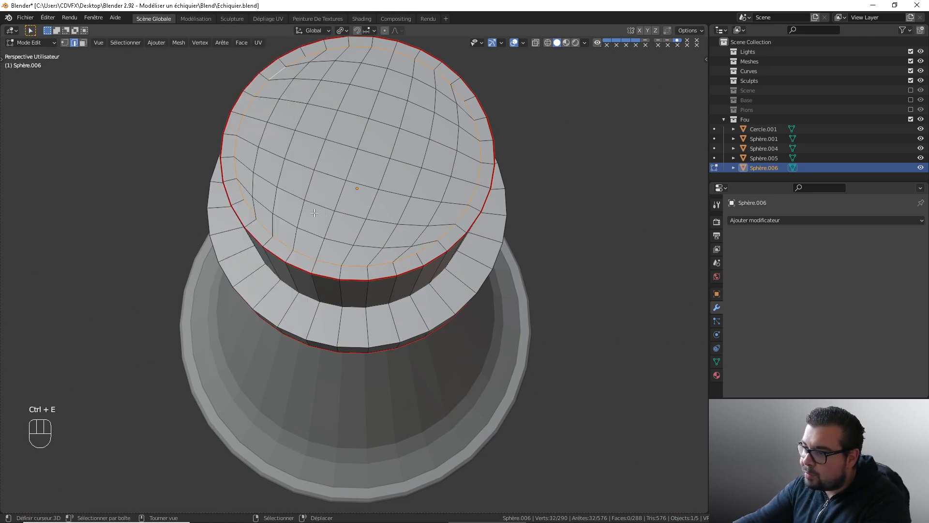
pyautogui.click(284, 214)
# Mark a UV seam along the front vertical line of edges, from the collar's lower rim up to the cylinder's upper rim
pyautogui.moveTo(411, 213); pyautogui.dragTo(415, 182, button='middle')
pyautogui.press('KP_1')
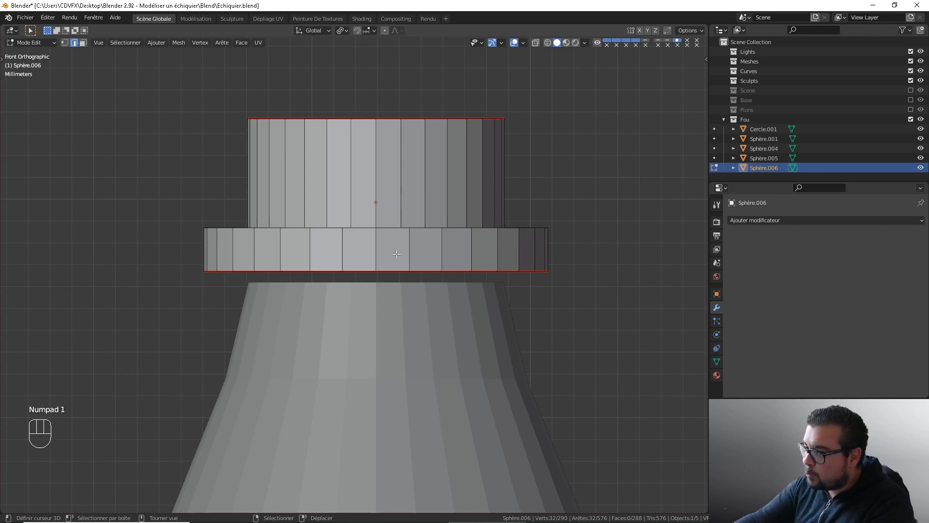
pyautogui.click(375, 259)
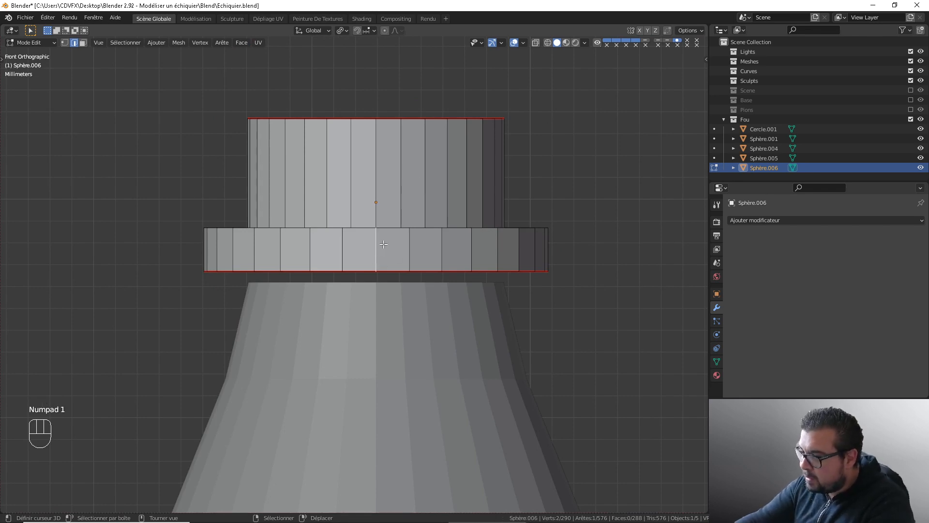
pyautogui.keyDown('ctrl'); pyautogui.click(376, 135); pyautogui.keyUp('ctrl')
pyautogui.moveTo(376, 135); pyautogui.dragTo(409, 311, button='middle')
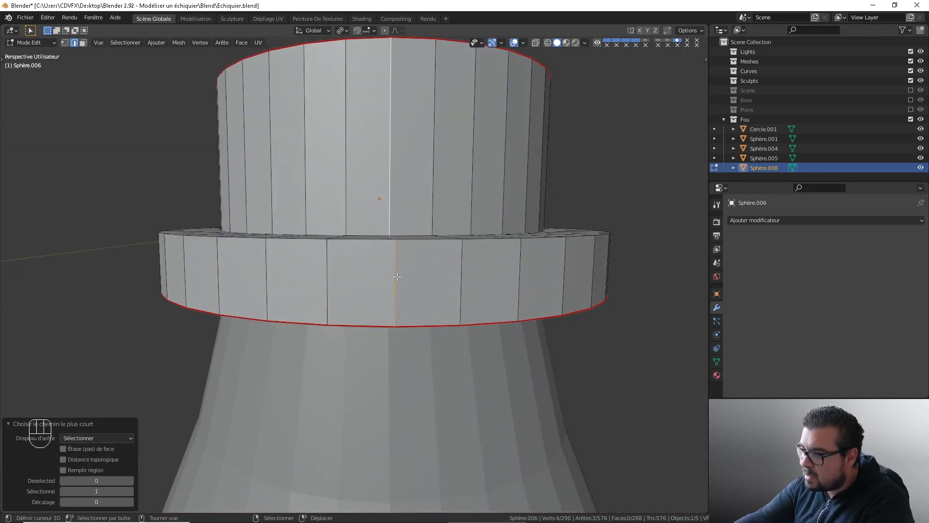
pyautogui.moveTo(397, 277); pyautogui.dragTo(397, 286, button='middle')
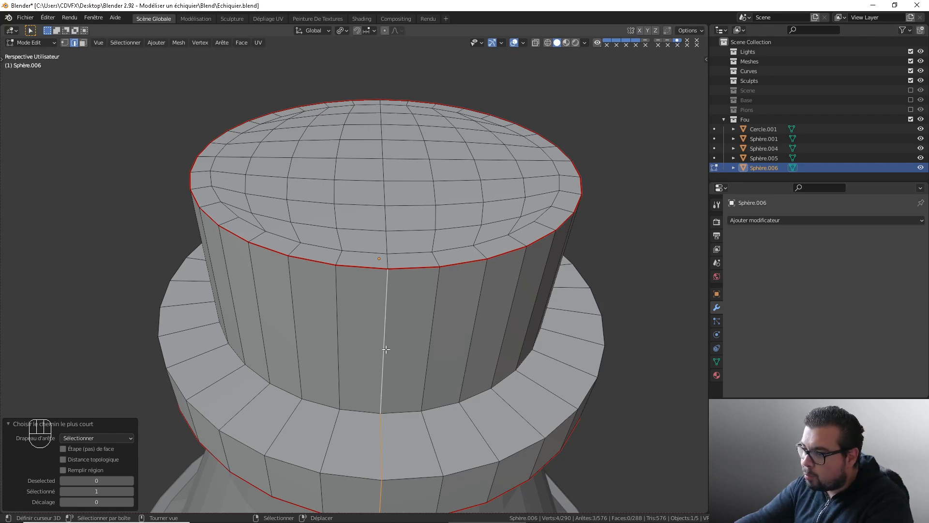
pyautogui.scroll(2, 385, 350)
pyautogui.scroll(-4, 397, 412)
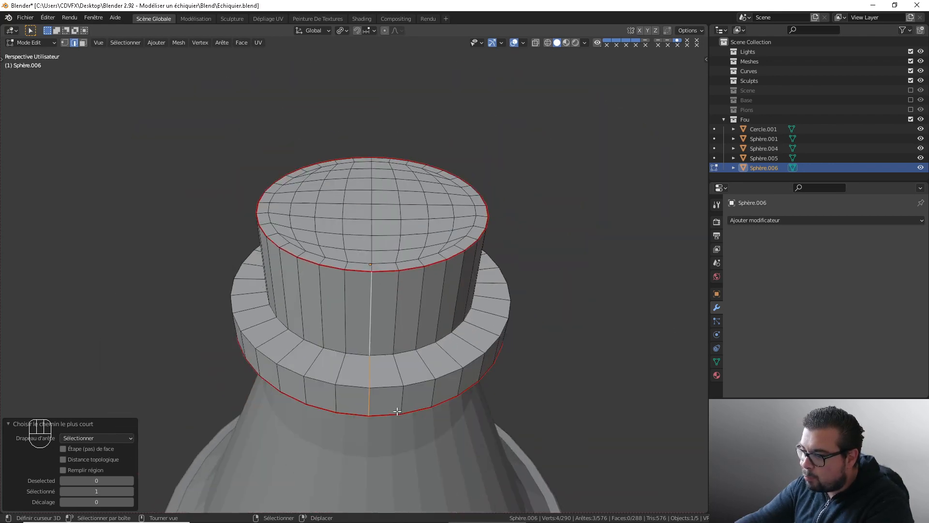
pyautogui.hotkey('ctrl', 'e')
pyautogui.click(391, 360)
# Unwrap the whole collar mesh and show its islands in the UV Editing workspace
pyautogui.press('a')
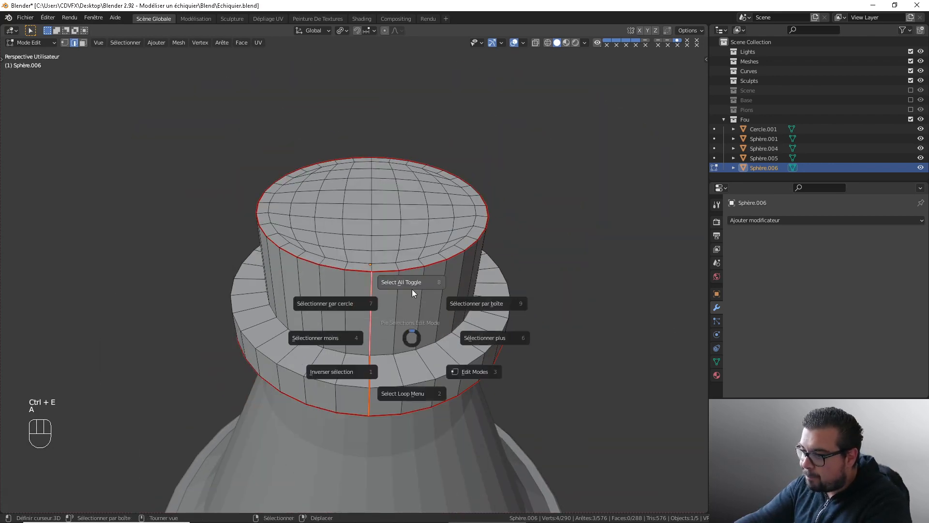
pyautogui.press('a')
pyautogui.click(404, 231)
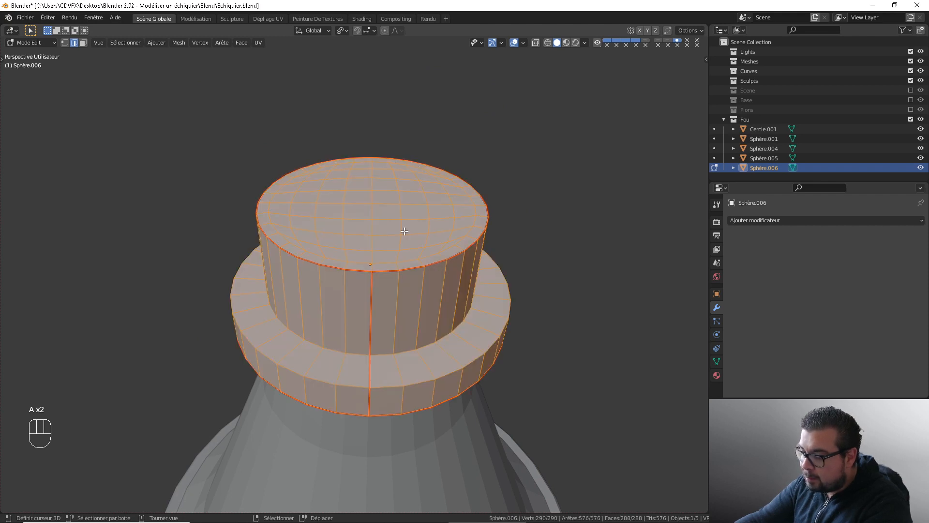
pyautogui.press('u')
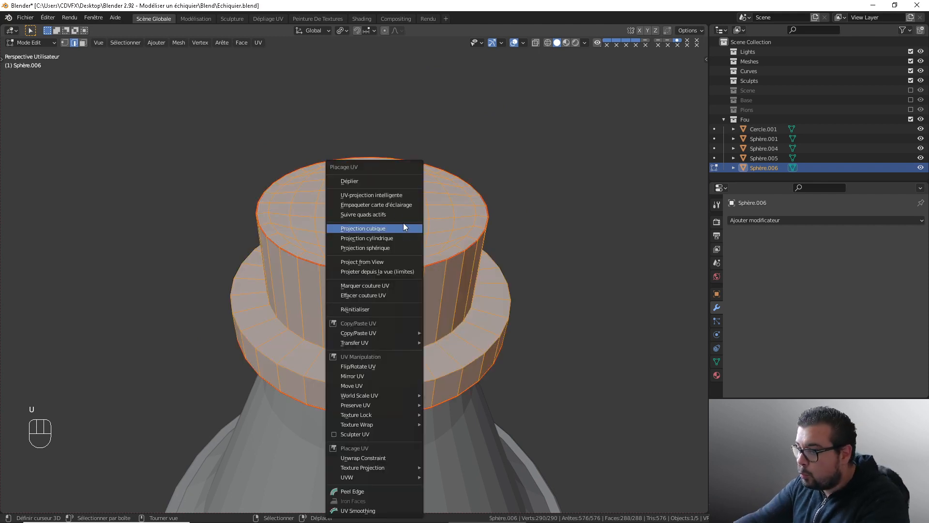
pyautogui.click(370, 181)
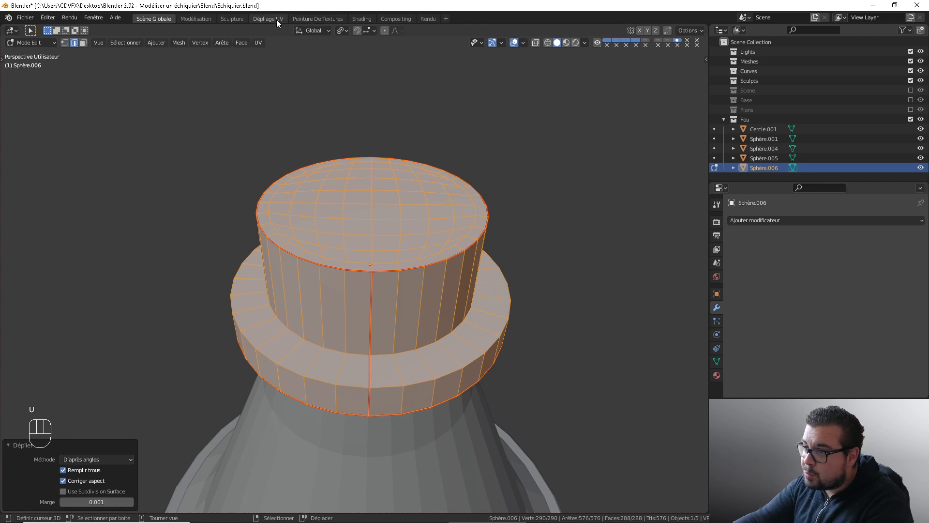
pyautogui.click(277, 19)
pyautogui.scroll(-8, 227, 294)
pyautogui.moveTo(208, 297); pyautogui.dragTo(281, 301, button='middle')
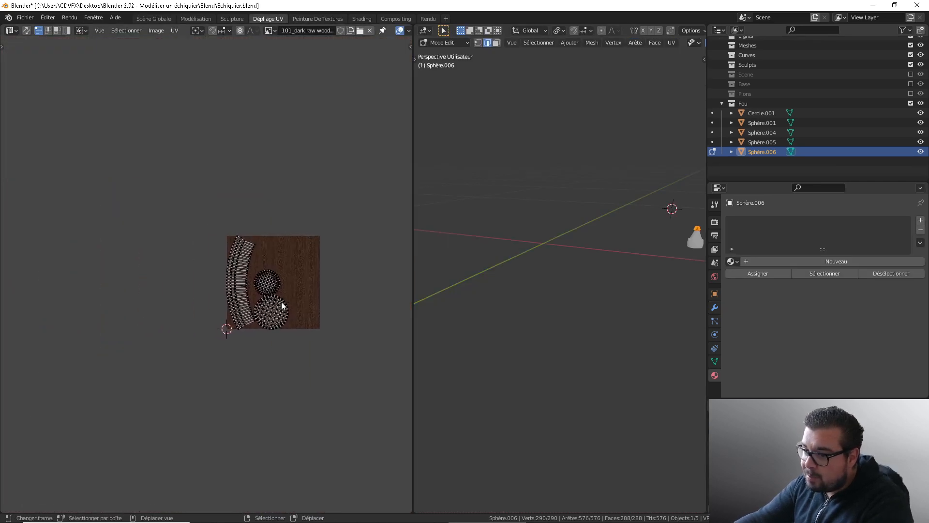
# Try to straighten the curved side-wall UV island with Rectify
pyautogui.scroll(3, 271, 291)
pyautogui.press('l')
pyautogui.press('q')
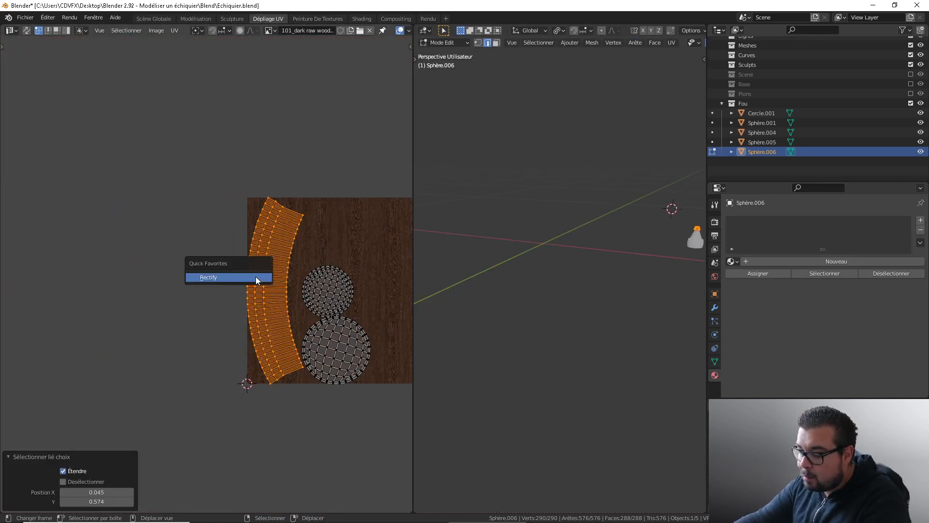
pyautogui.click(256, 277)
pyautogui.moveTo(288, 284); pyautogui.dragTo(248, 276, button='middle')
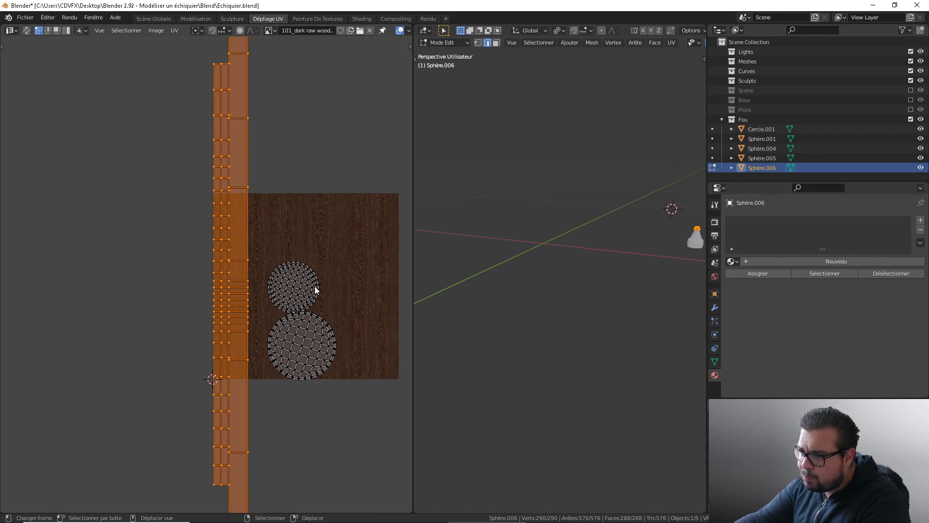
# Frame the collar in the 3D view, return to Object Mode and enable the Face Orientation overlay
pyautogui.press('KP_Decimal')
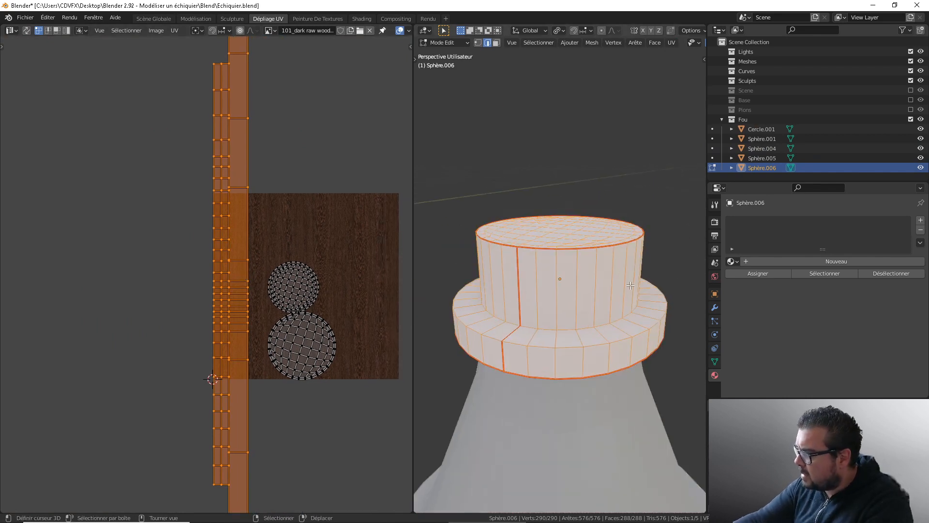
pyautogui.press('Tab')
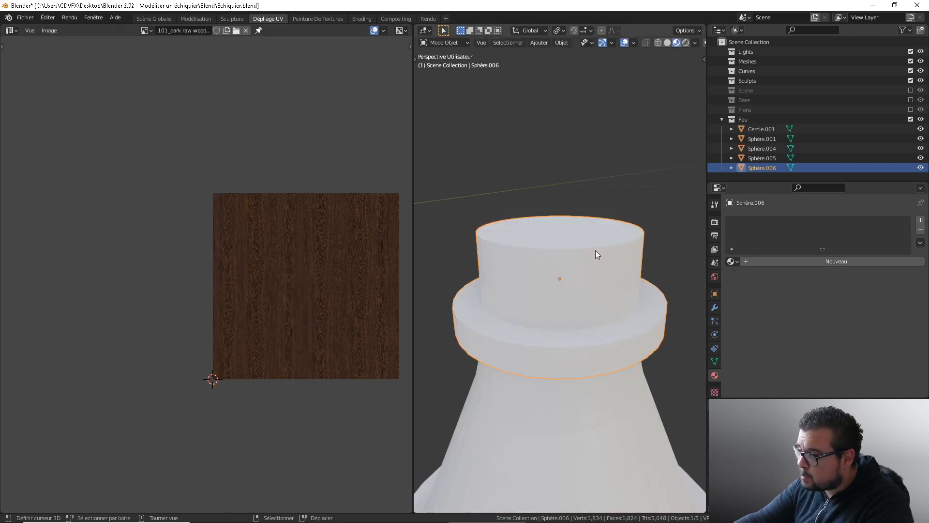
pyautogui.click(634, 42)
pyautogui.click(575, 230)
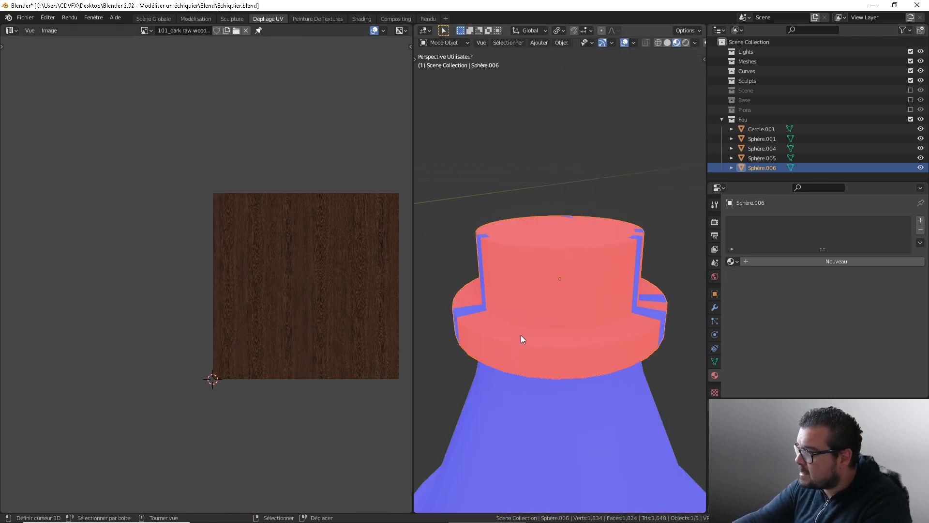
# Recalculate the normals of all the collar's faces to the outside, finishing in Object Mode
pyautogui.press('Tab')
pyautogui.press('a')
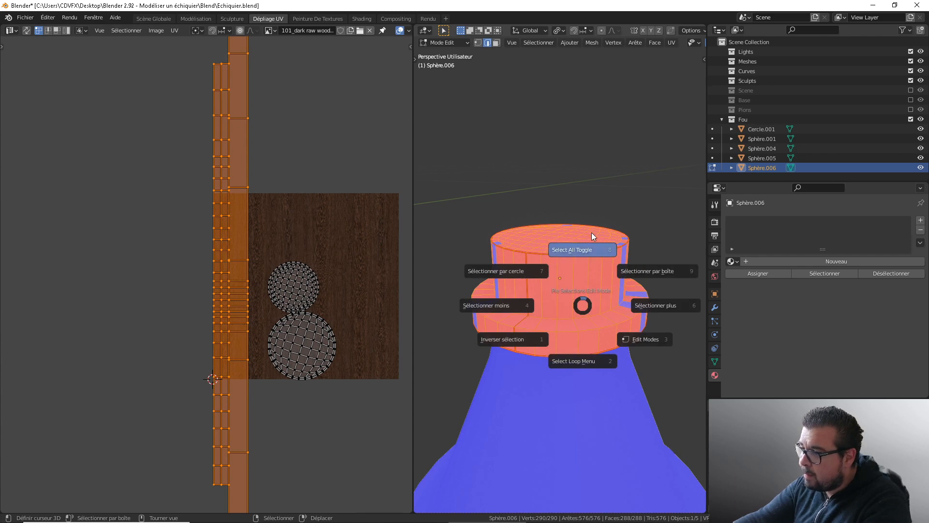
pyautogui.click(595, 196)
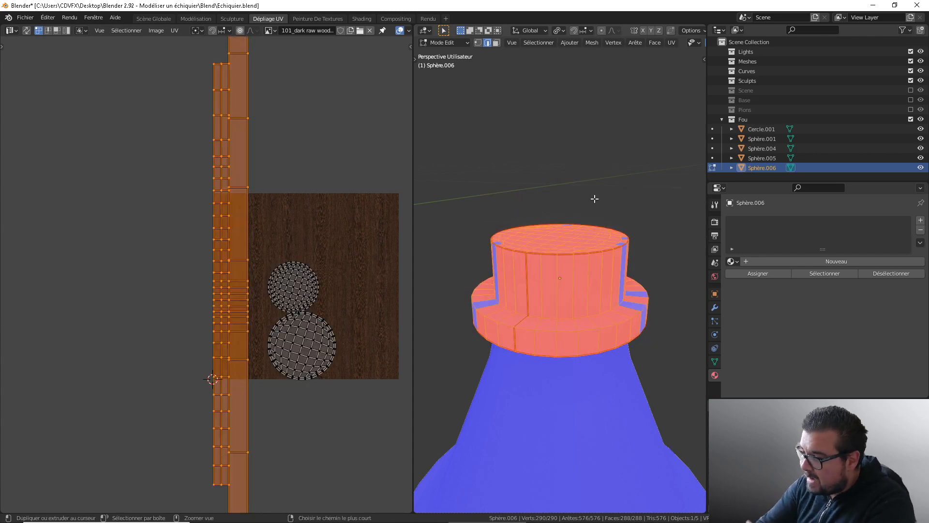
pyautogui.hotkey('shift', 'n')
pyautogui.press('Tab')
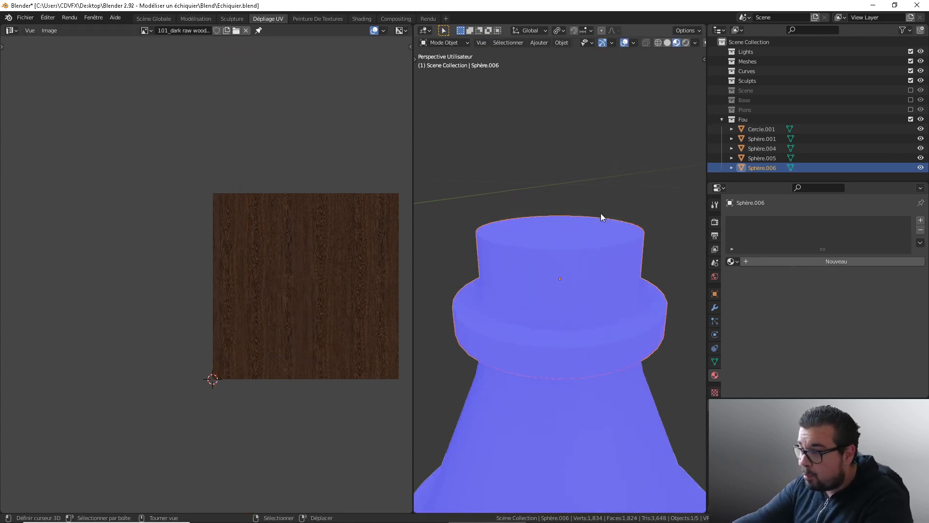
# Apply the collar's rotation and scale, and set its origin to geometry
pyautogui.hotkey('ctrl', 'a')
pyautogui.click(576, 221)
pyautogui.hotkey('ctrl', 'a')
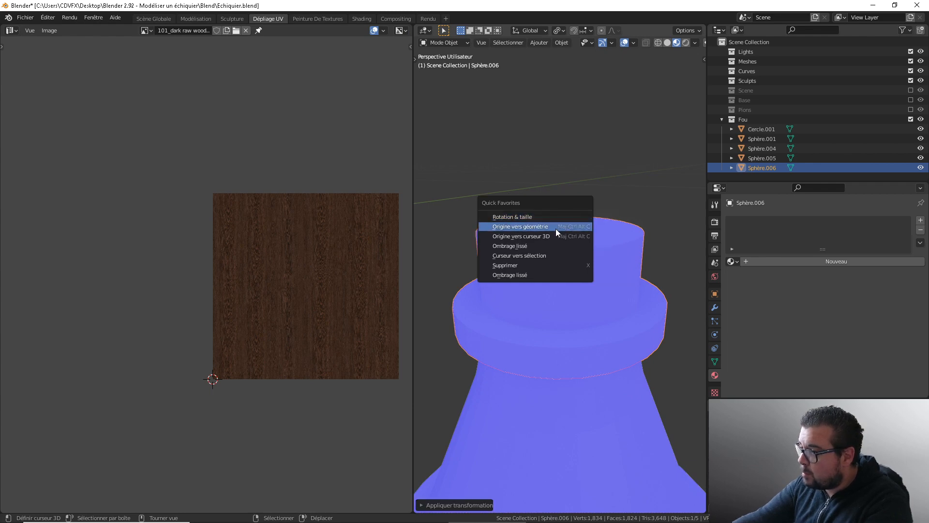
pyautogui.click(555, 229)
# Unwrap the whole collar mesh again in Edit Mode and straighten the curved side-wall island with Rectify
pyautogui.press('Tab')
pyautogui.press('u')
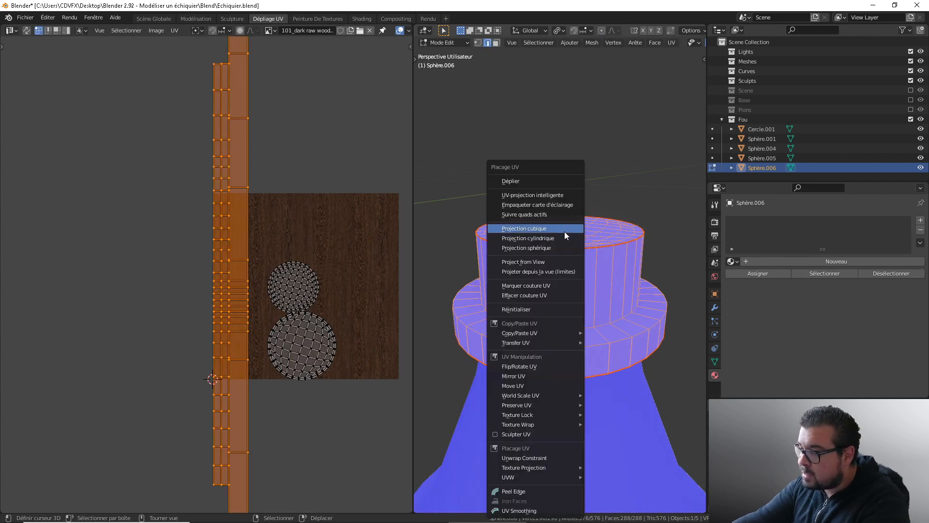
pyautogui.click(534, 180)
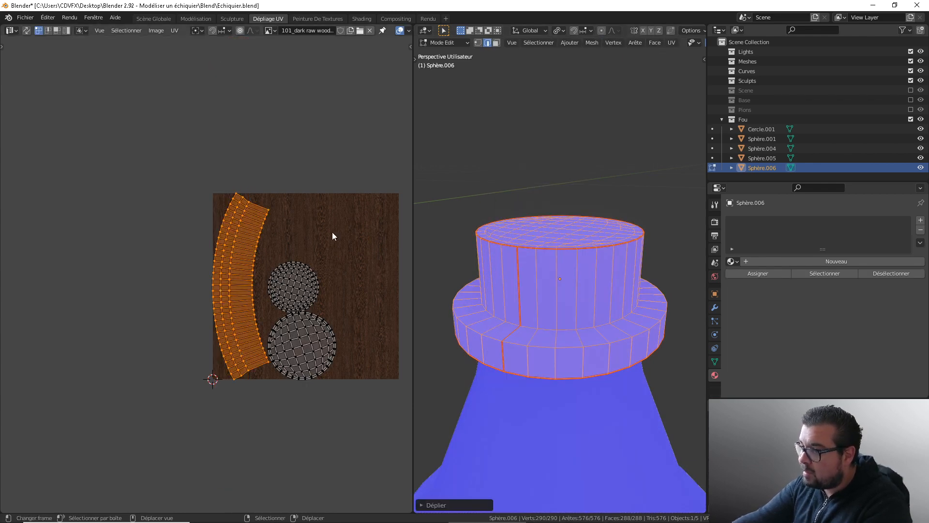
pyautogui.hotkey('alt', 'a')
pyautogui.press('l')
pyautogui.press('q')
pyautogui.click(243, 235)
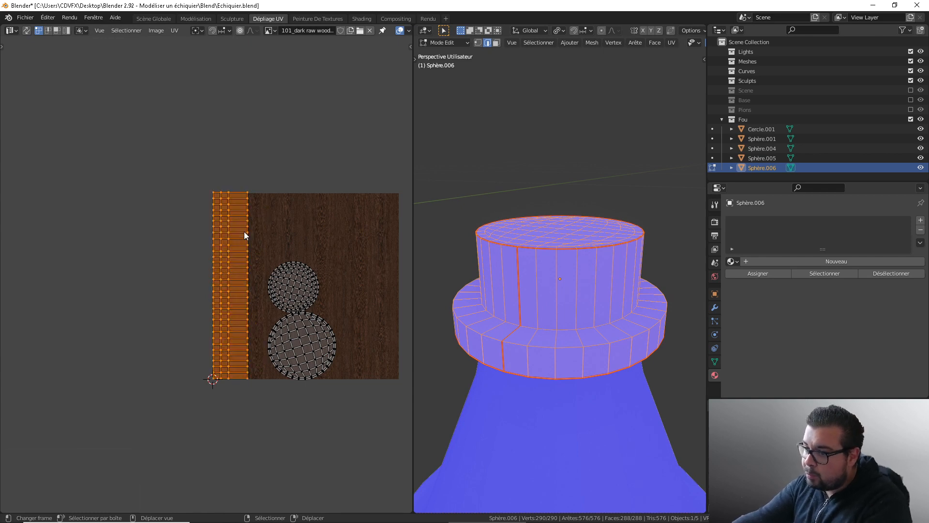
# Rotate the UV islands by 90° and pack them with the rotate option disabled
pyautogui.write('r90')
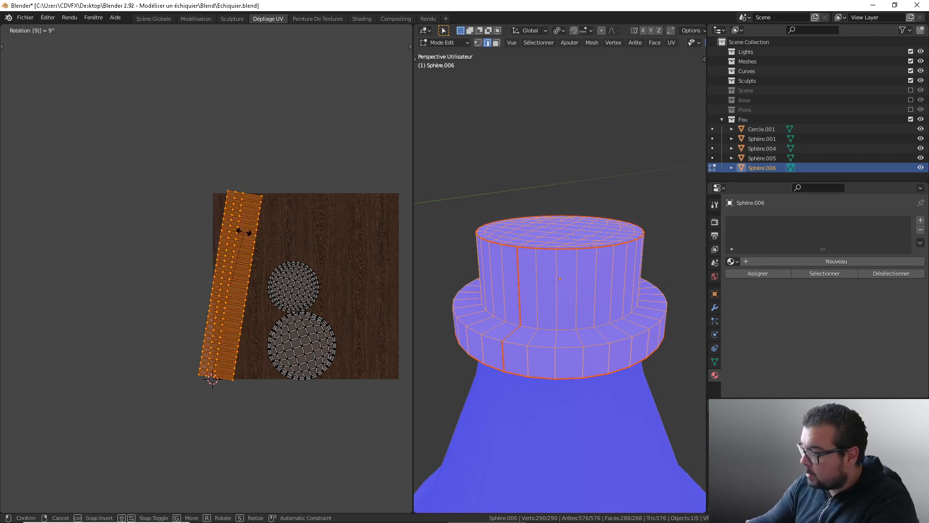
pyautogui.press('Return')
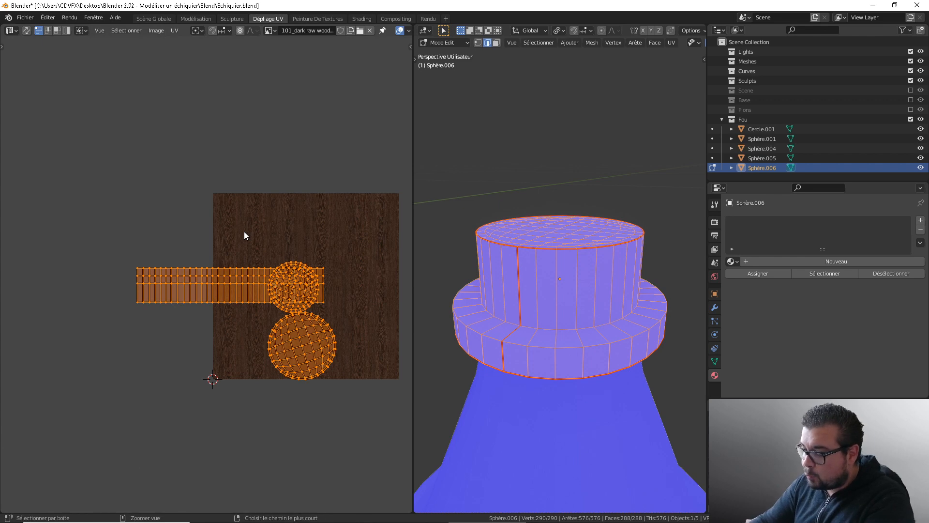
pyautogui.hotkey('ctrl', 'p')
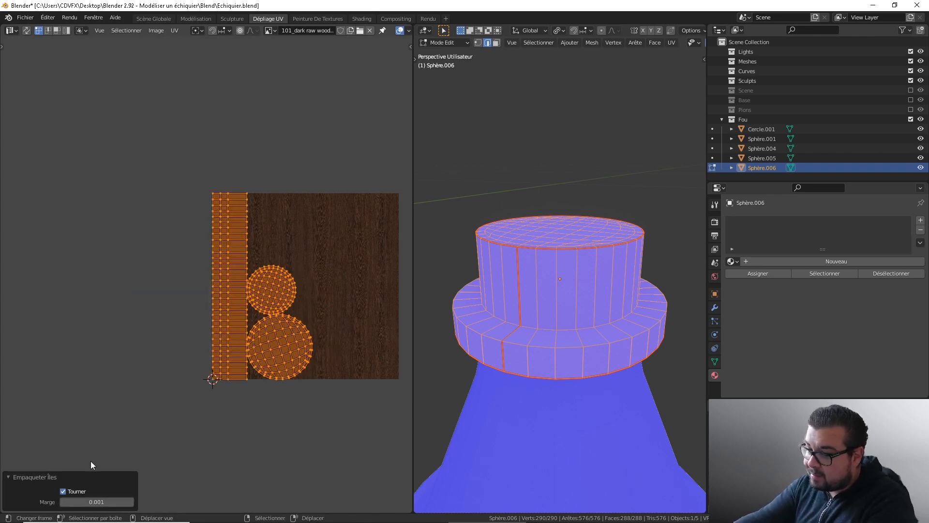
pyautogui.click(67, 490)
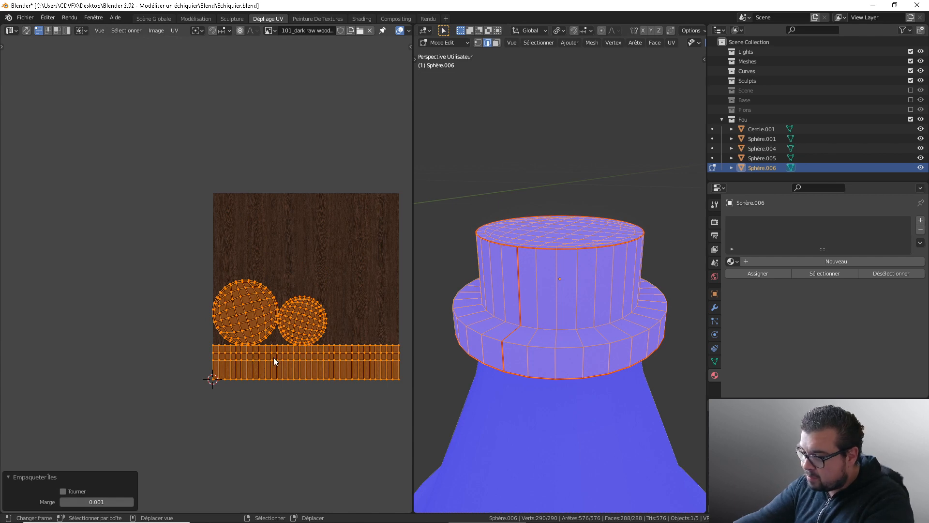
# Rotate only the long side-wall UV island by 180°
pyautogui.hotkey('alt', 'a')
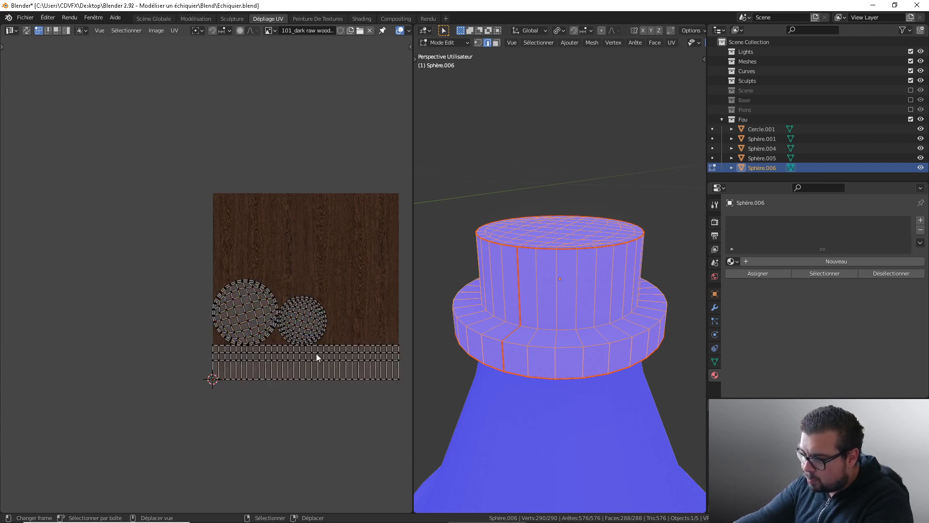
pyautogui.write('lr180')
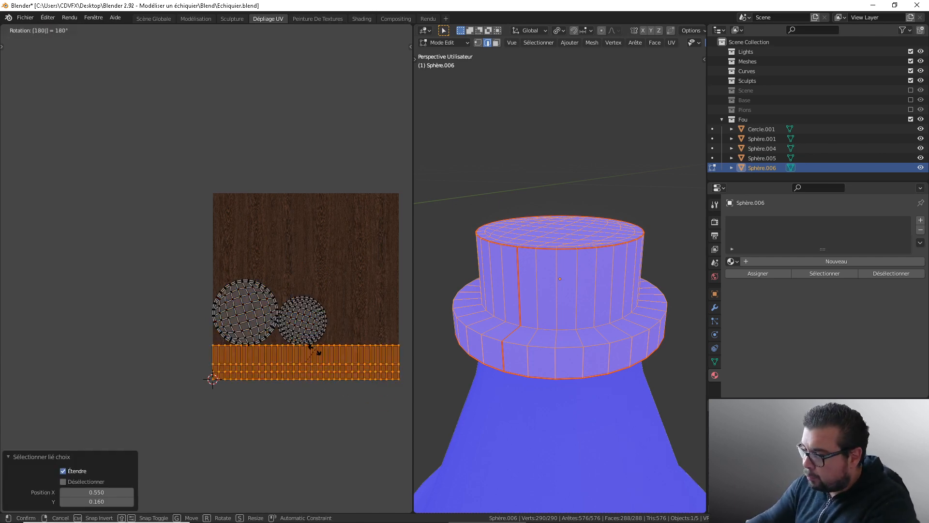
pyautogui.press('Return')
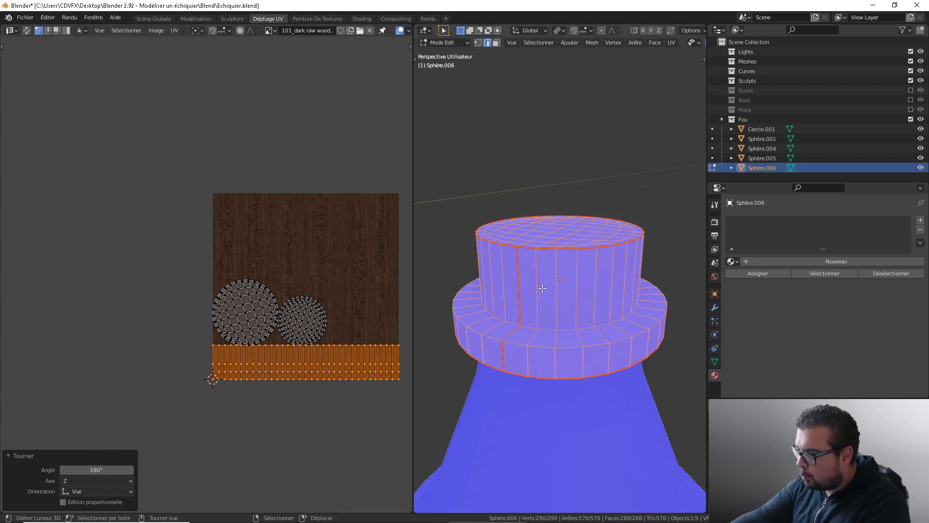
pyautogui.moveTo(542, 373); pyautogui.dragTo(556, 302, button='middle')
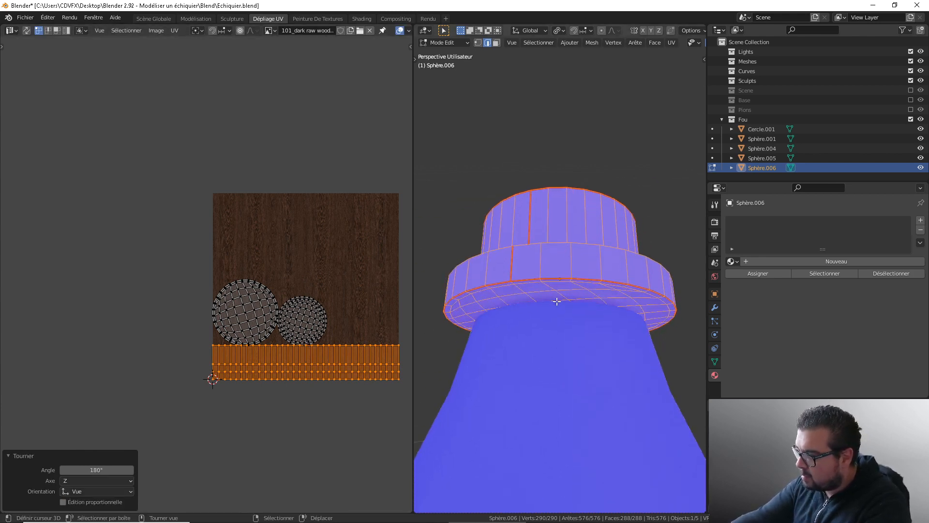
pyautogui.moveTo(547, 266); pyautogui.dragTo(557, 353, button='middle')
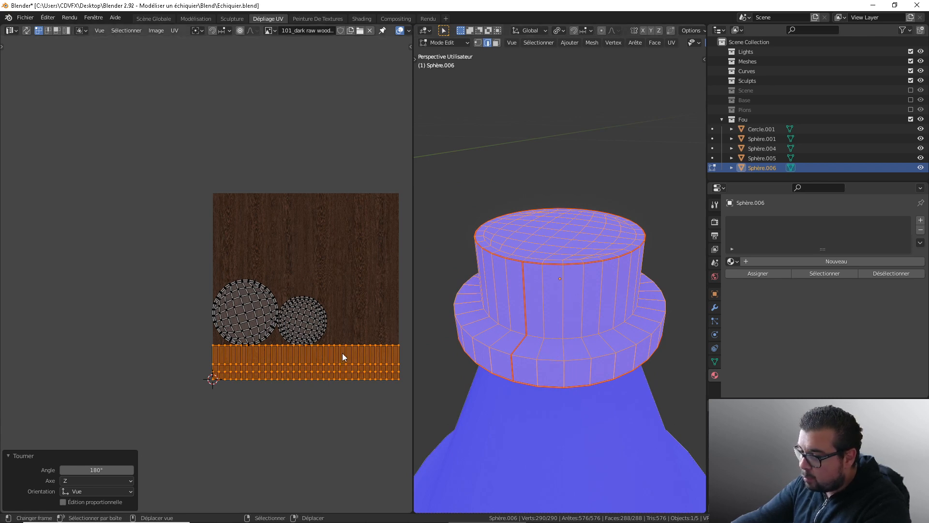
# Duplicate the collar's top edge loop in place and separate the copy into its own object
pyautogui.press('Tab')
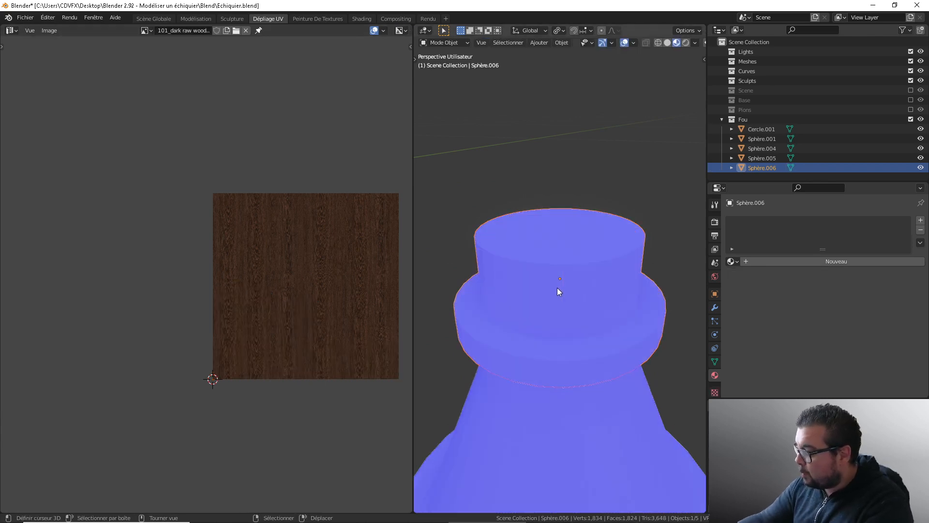
pyautogui.press('KP_1')
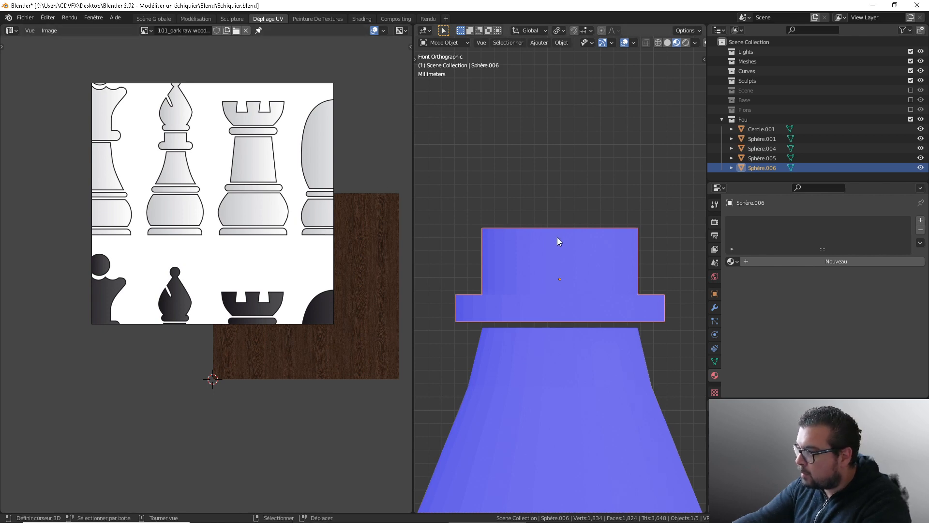
pyautogui.moveTo(557, 241); pyautogui.dragTo(549, 295, button='middle')
pyautogui.press('Tab')
pyautogui.click(546, 290)
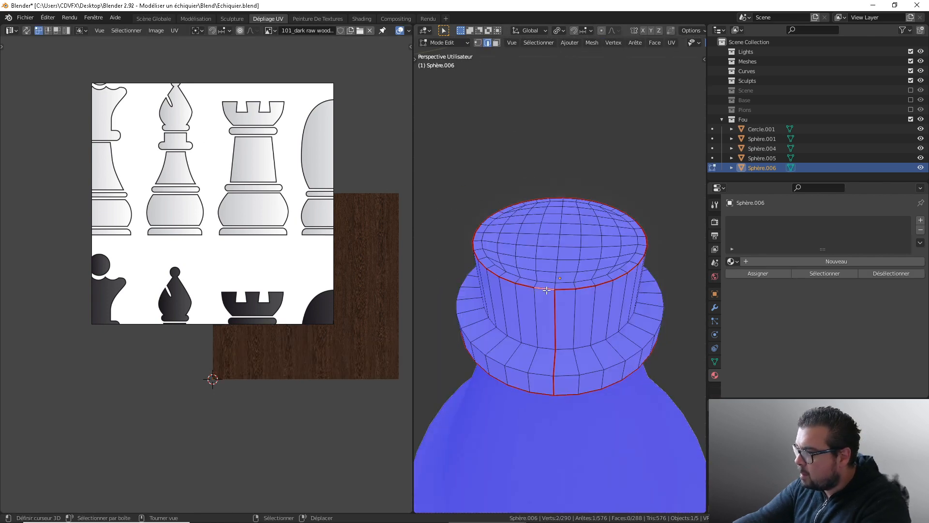
pyautogui.keyDown('alt'); pyautogui.click(546, 289); pyautogui.keyUp('alt')
pyautogui.hotkey('shift', 'd')
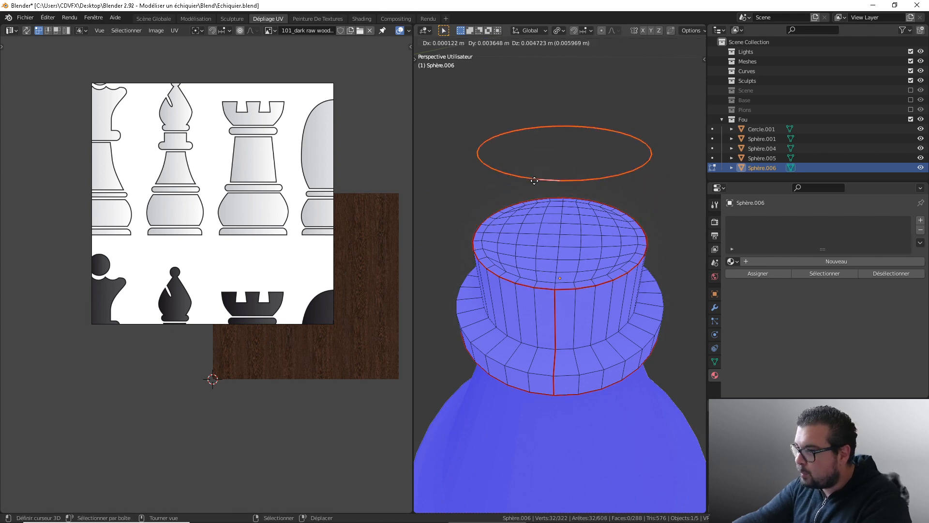
pyautogui.rightClick(535, 180)
pyautogui.press('p')
pyautogui.click(533, 181)
pyautogui.press('Tab')
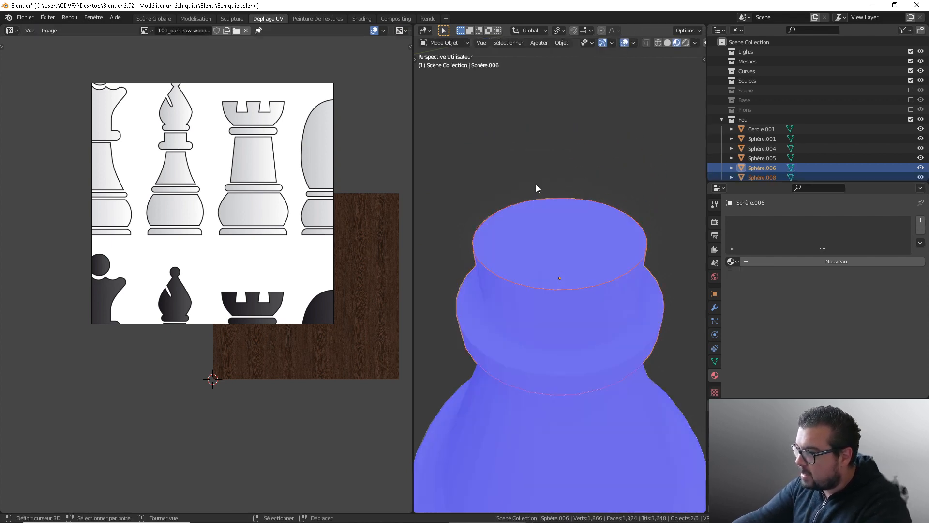
# Raise the separated ring along Z to just above the collar and set its origin to geometry
pyautogui.click(541, 288)
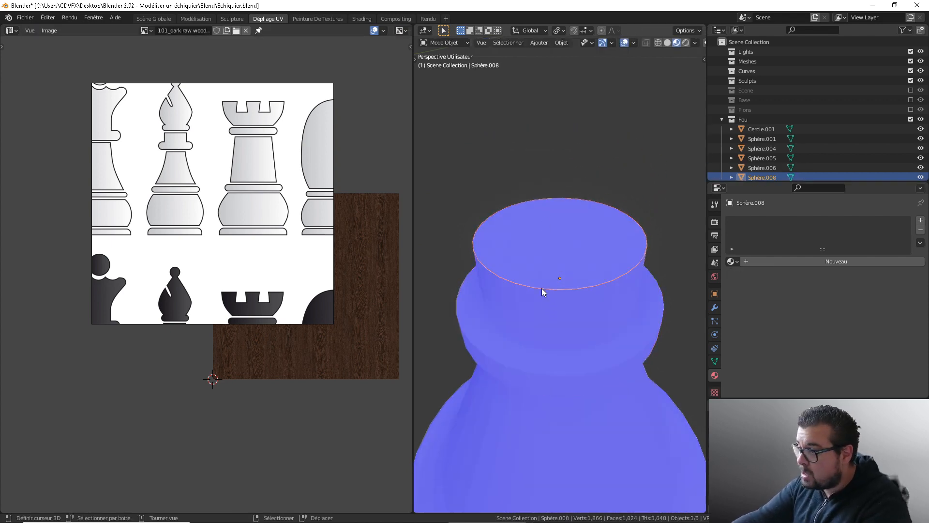
pyautogui.moveTo(562, 297); pyautogui.dragTo(566, 264, button='middle')
pyautogui.press('g')
pyautogui.press('z')
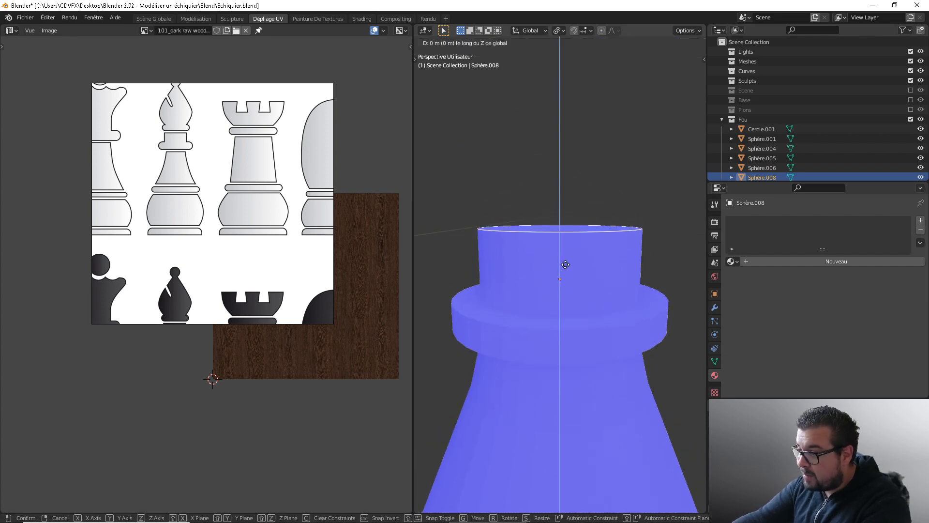
pyautogui.click(565, 259)
pyautogui.press('KP_1')
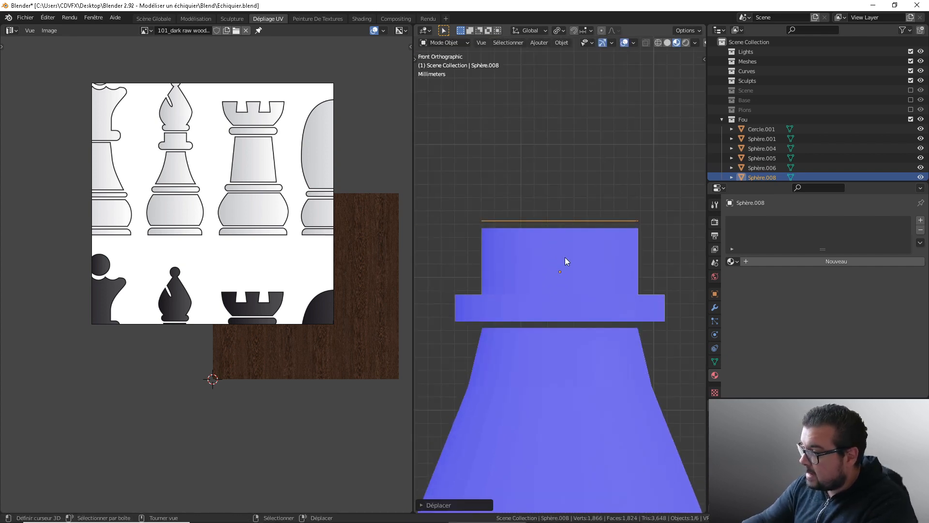
pyautogui.keyDown('shift'); pyautogui.moveTo(571, 255); pyautogui.dragTo(559, 268, button='middle'); pyautogui.keyUp('shift')
pyautogui.press('q')
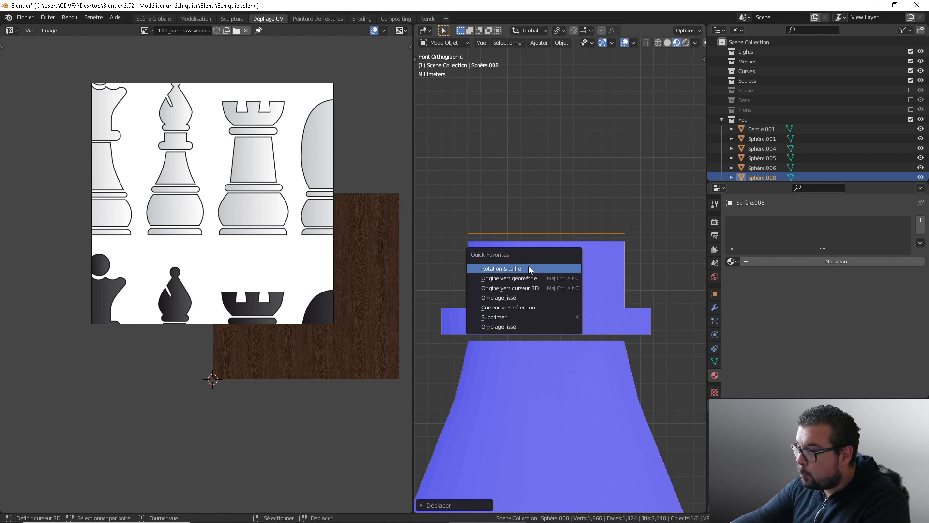
pyautogui.click(522, 277)
# Scale the separated ring uniformly to 1.25
pyautogui.press('s')
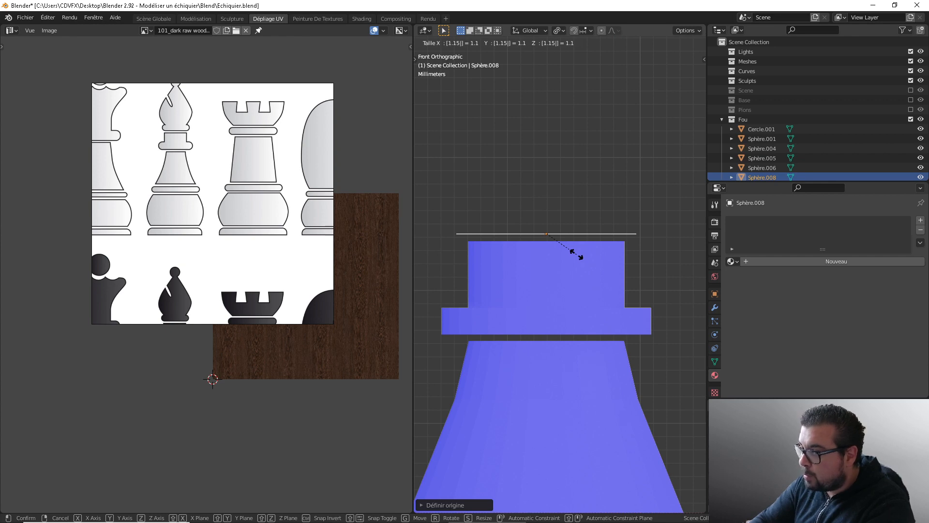
pyautogui.press('BackSpace')
pyautogui.press('BackSpace')
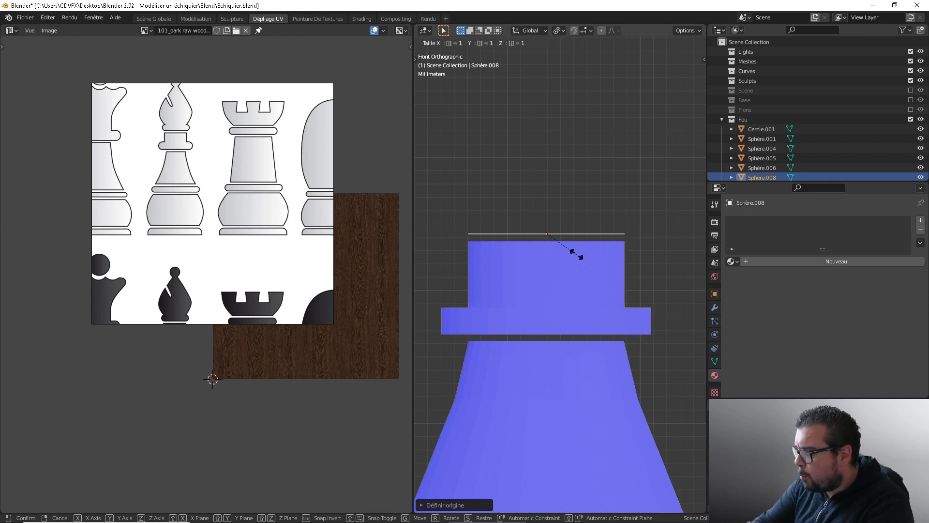
pyautogui.write('.25')
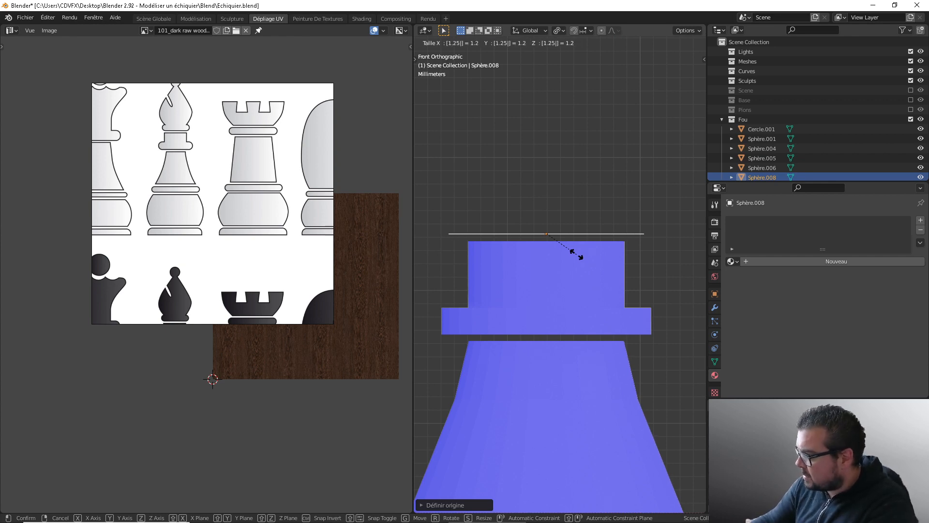
pyautogui.press('Return')
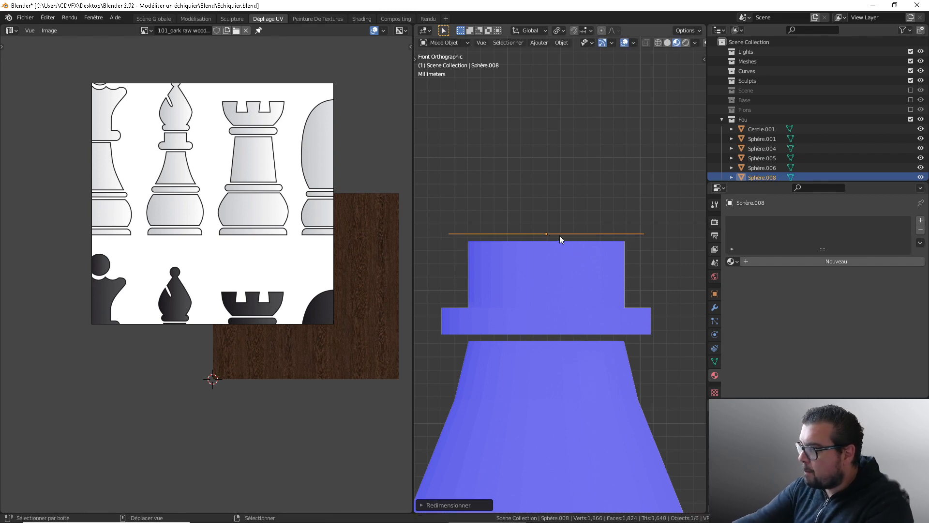
# Extrude all of the ring's edges 0.002 m upward along Z in Edit Mode
pyautogui.keyDown('shift'); pyautogui.moveTo(559, 235); pyautogui.dragTo(553, 251, button='middle'); pyautogui.keyUp('shift')
pyautogui.press('Tab')
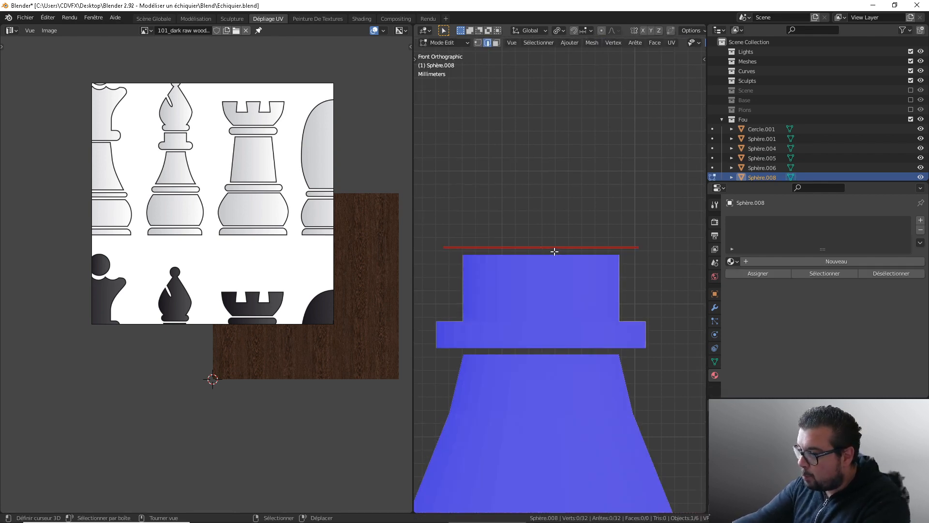
pyautogui.press('a')
pyautogui.click(551, 198)
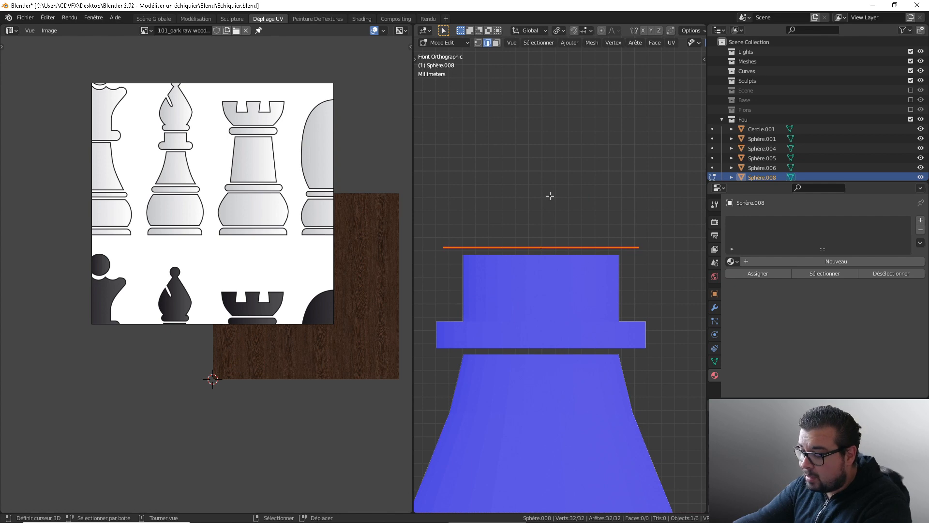
pyautogui.press('e')
pyautogui.write('z')
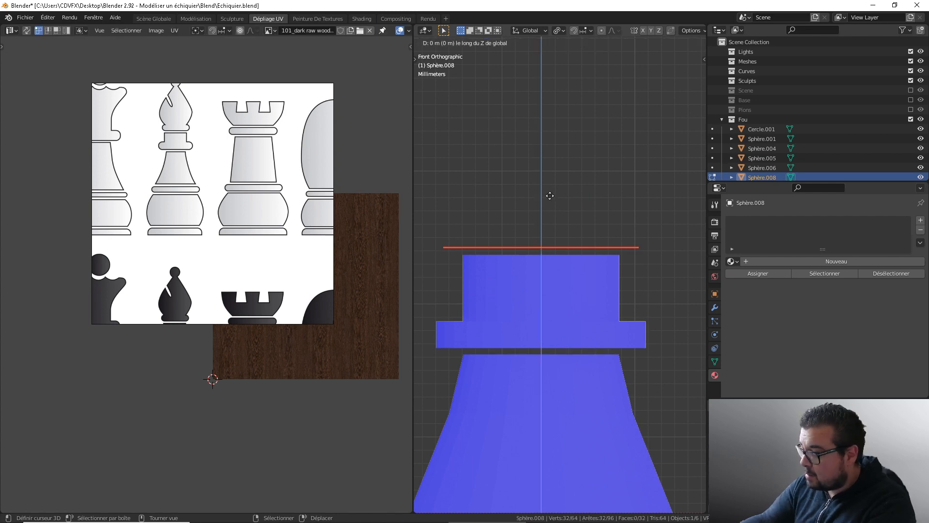
pyautogui.write('0.002')
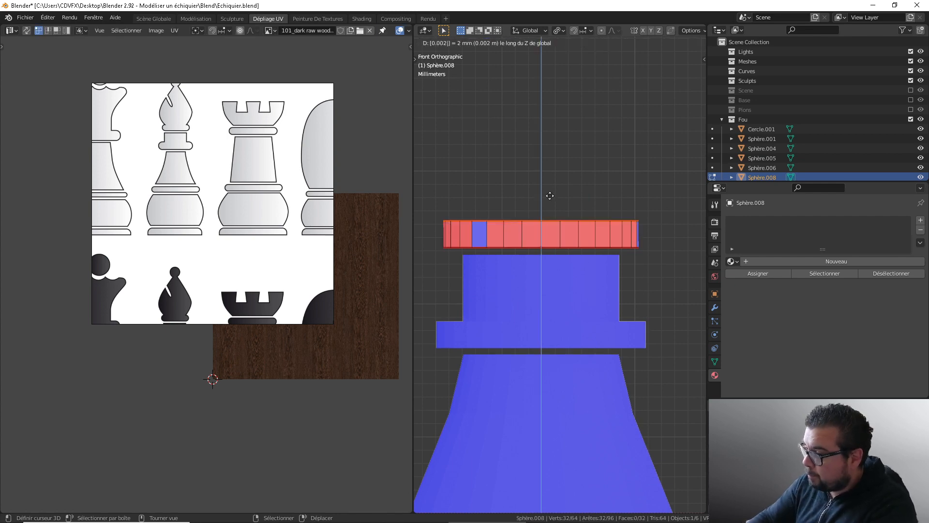
pyautogui.press('Return')
# Select the whole extruded band and recalculate its normals to face outward
pyautogui.press('a')
pyautogui.click(556, 143)
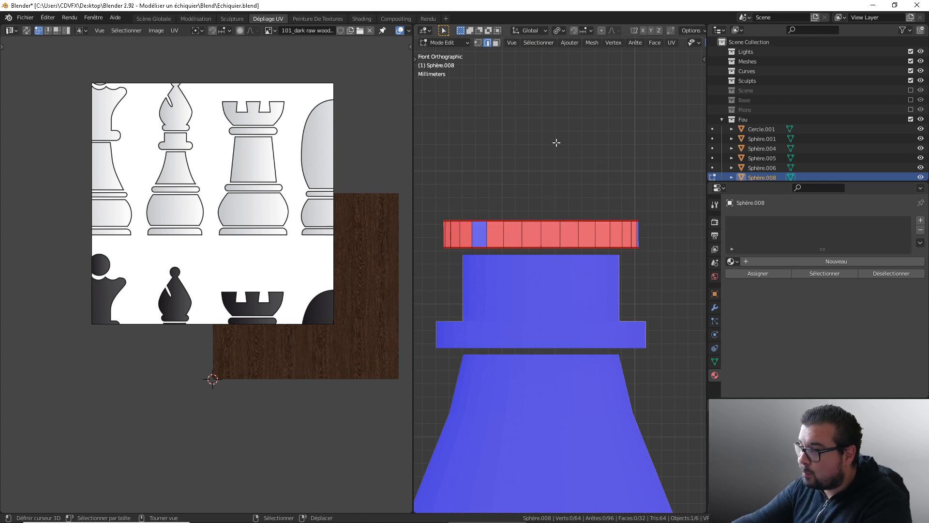
pyautogui.press('a')
pyautogui.click(554, 102)
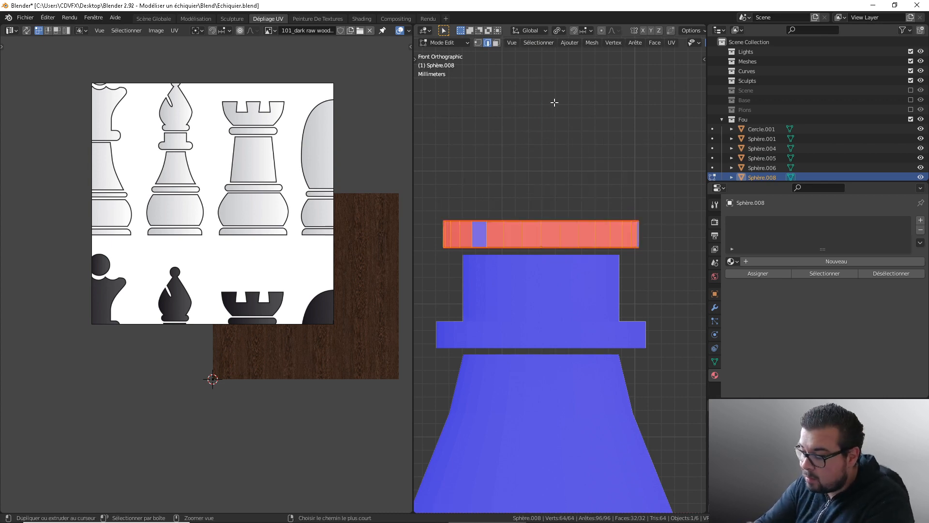
pyautogui.hotkey('shift', 'n')
# Extrude the band's bottom edge loop inward by scaling the new loop to 0.9
pyautogui.moveTo(552, 207); pyautogui.dragTo(561, 187, button='middle')
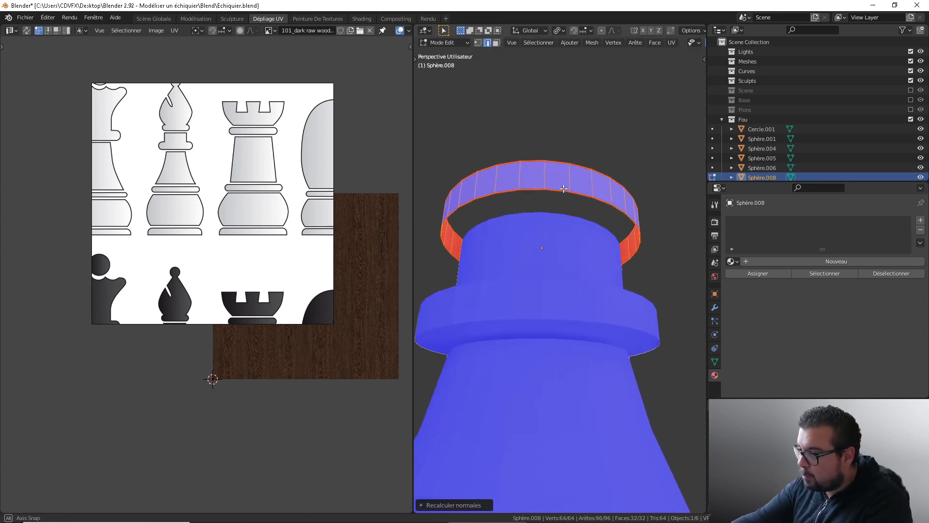
pyautogui.keyDown('alt'); pyautogui.click(560, 187); pyautogui.keyUp('alt')
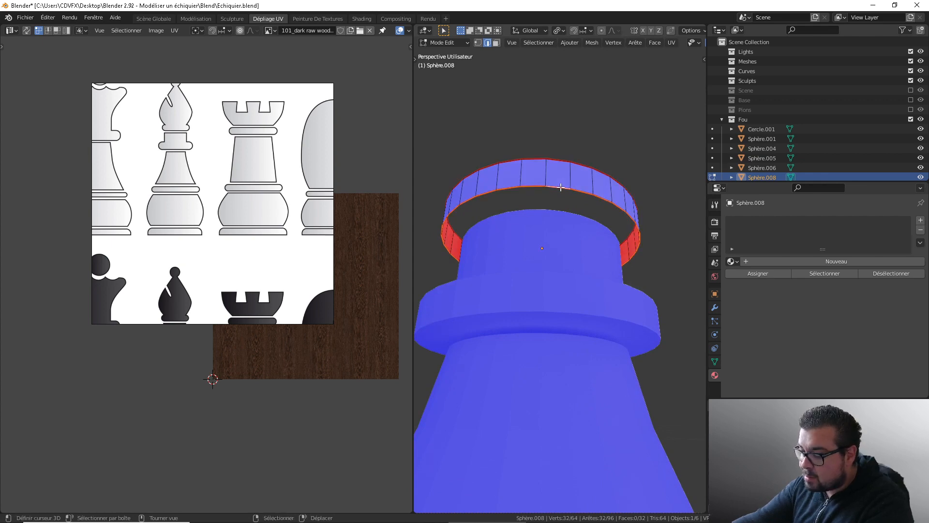
pyautogui.write('es0.9')
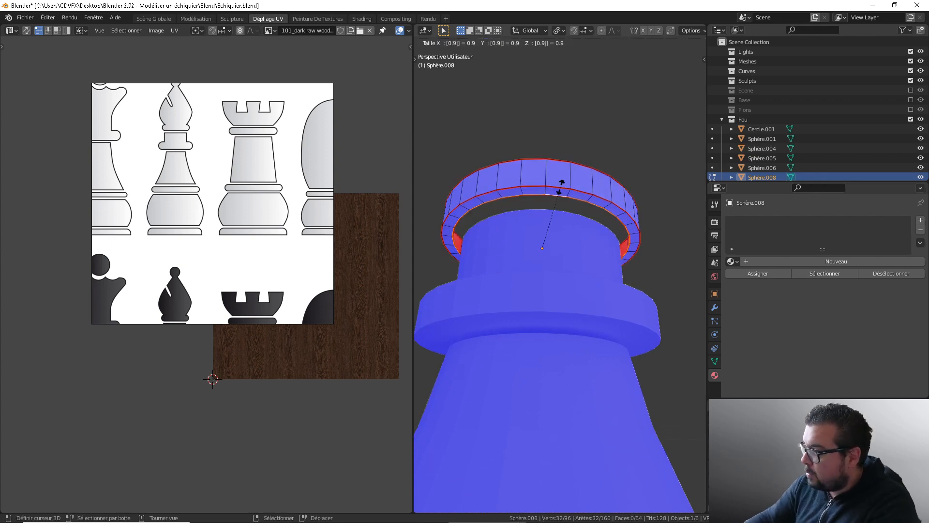
pyautogui.press('Return')
# Close the inner bottom loop with a Grid Fill, keeping the span at 8 and setting the offset to 4
pyautogui.scroll(2, 560, 281)
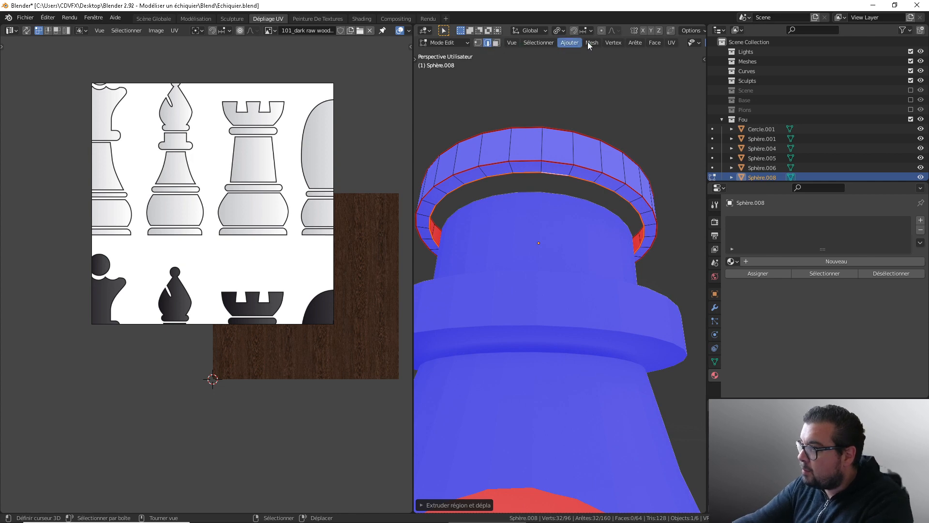
pyautogui.click(653, 43)
pyautogui.click(692, 160)
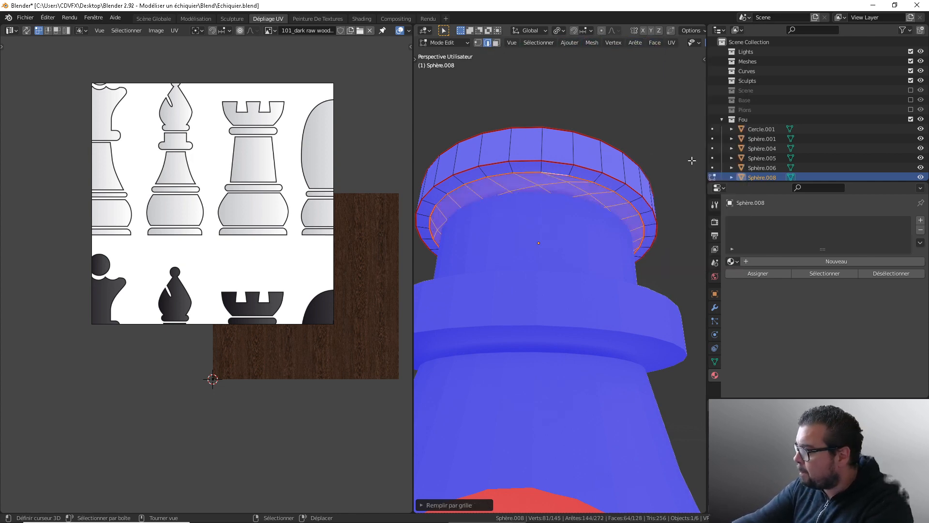
pyautogui.click(422, 505)
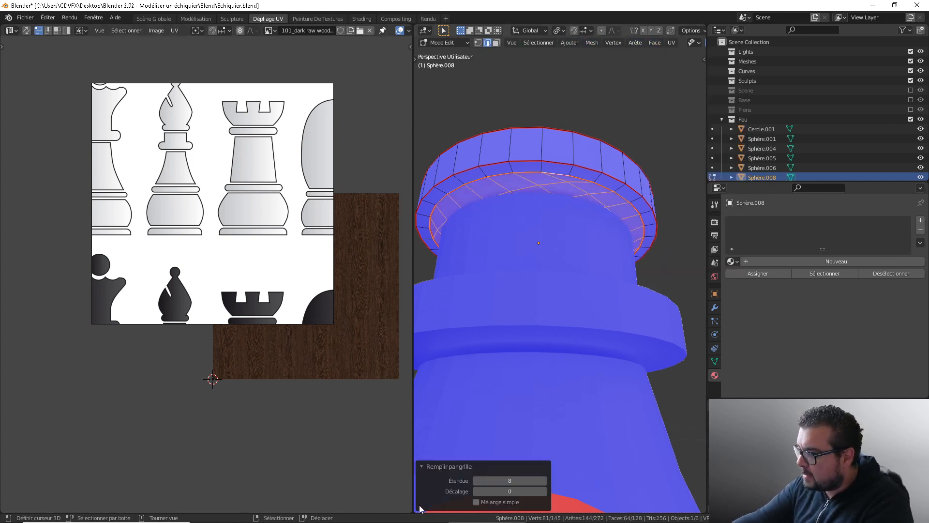
pyautogui.click(544, 491)
pyautogui.click(544, 491)
pyautogui.click(544, 491)
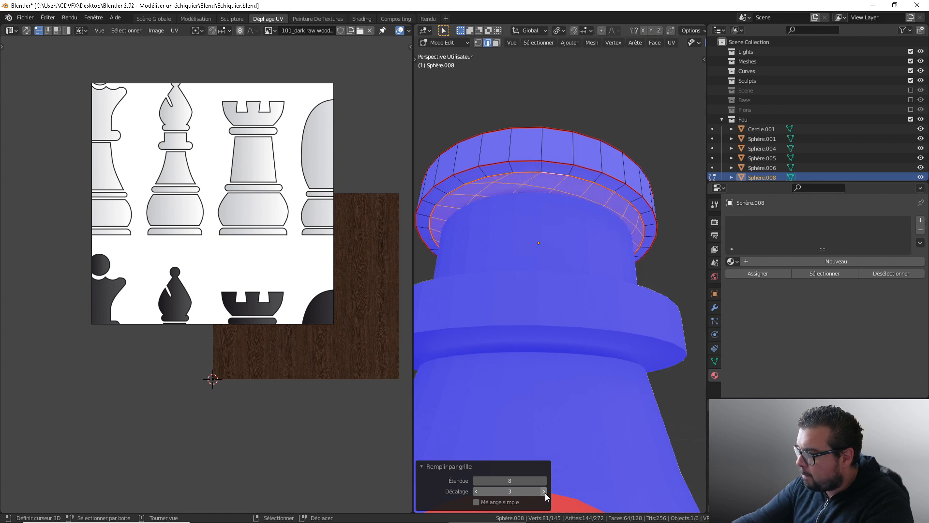
pyautogui.click(544, 491)
# Switch to the Scène Globale workspace and examine the bishop's upper part in the reference image
pyautogui.moveTo(556, 260); pyautogui.dragTo(544, 302, button='middle')
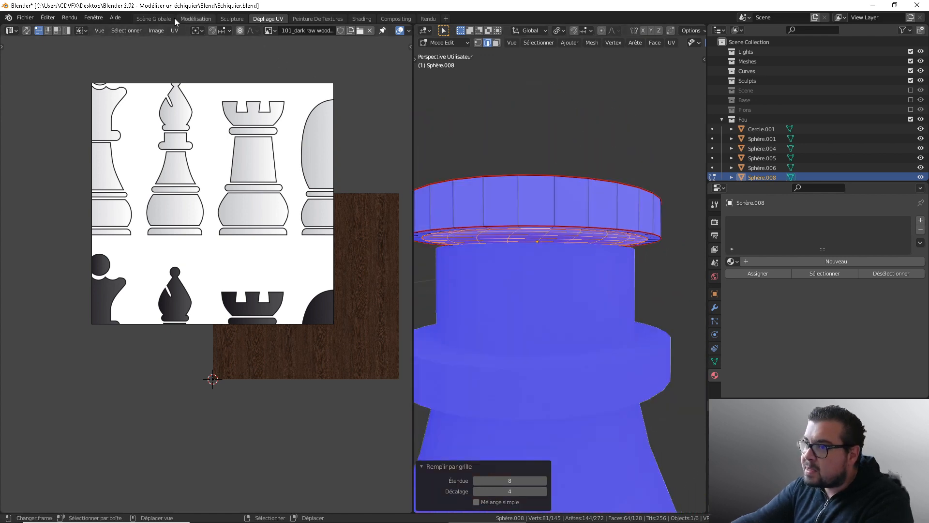
pyautogui.click(154, 19)
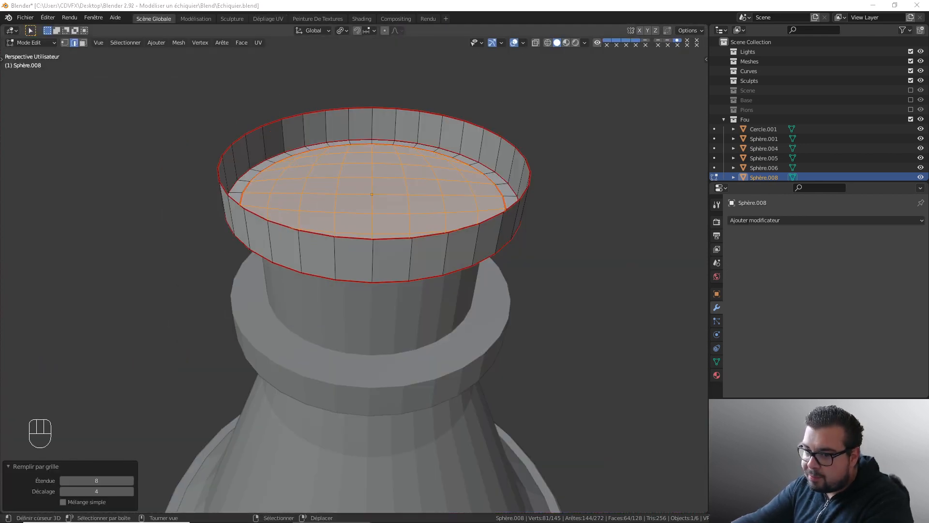
pyautogui.scroll(-1, 341, 226)
pyautogui.moveTo(343, 225); pyautogui.dragTo(352, 223, button='middle')
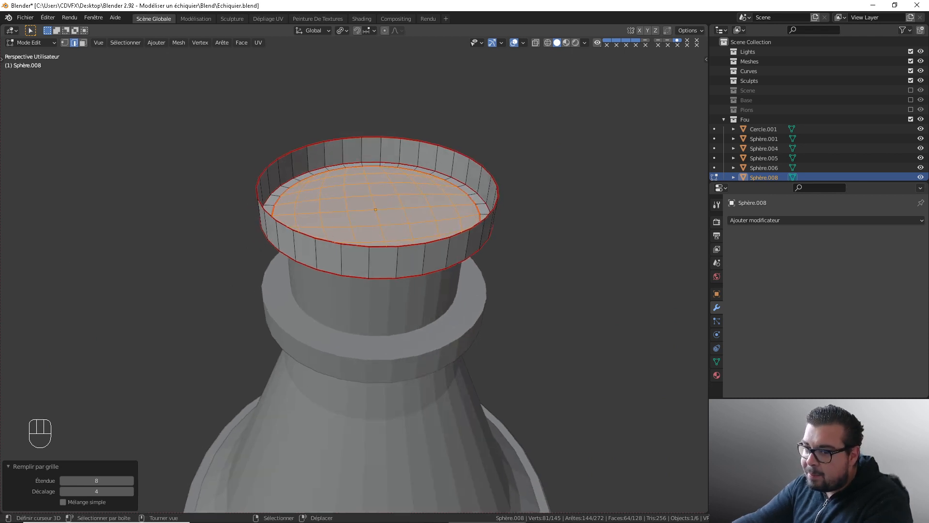
pyautogui.moveTo(0, 165); pyautogui.dragTo(170, 202, button='right')
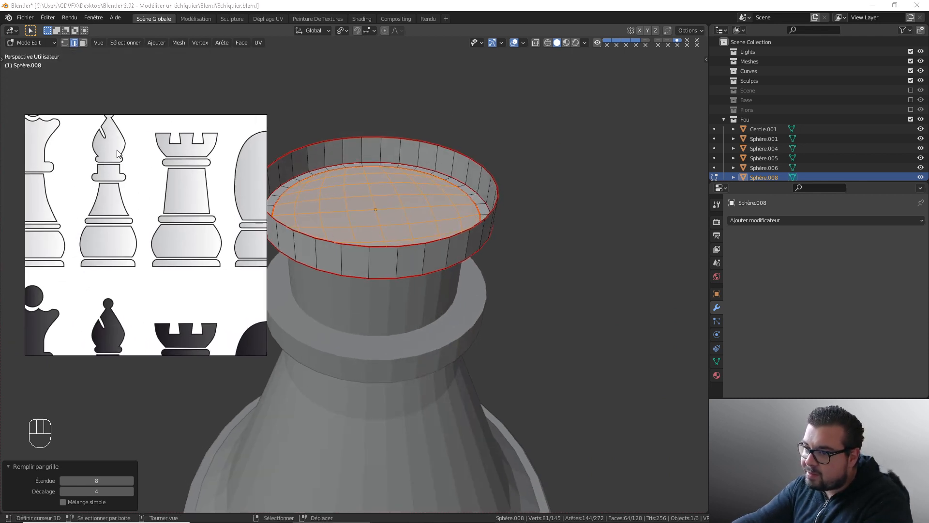
pyautogui.moveTo(121, 151); pyautogui.dragTo(122, 162, button='middle')
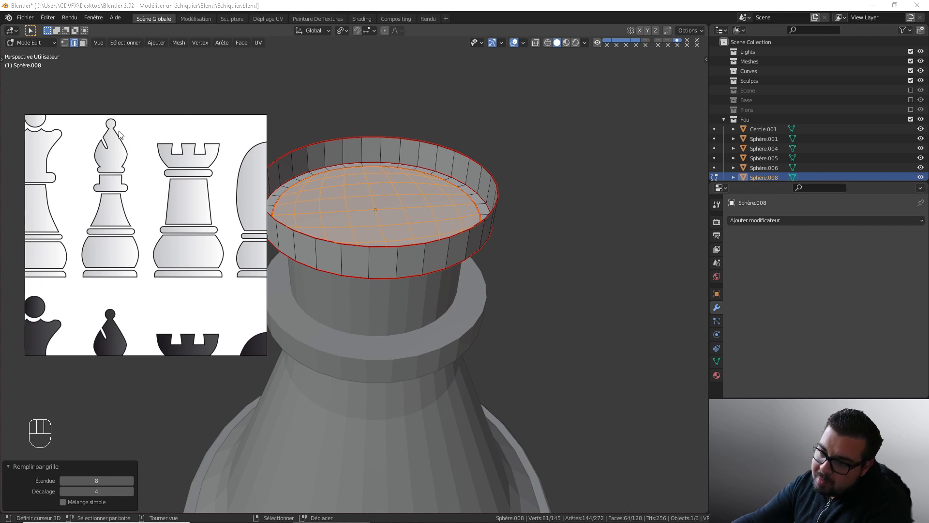
pyautogui.moveTo(148, 153); pyautogui.dragTo(0, 163, button='right')
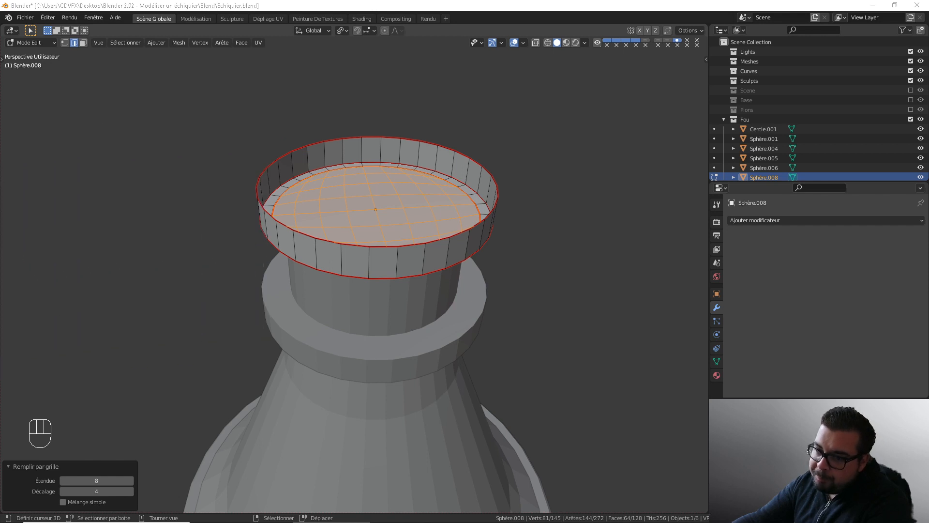
# Select the disc's top outer edge loop and extrude it inward, scaling the new loop to 0.9
pyautogui.moveTo(492, 190); pyautogui.dragTo(444, 215, button='middle')
pyautogui.click(375, 195)
pyautogui.moveTo(387, 197); pyautogui.dragTo(380, 247, button='middle')
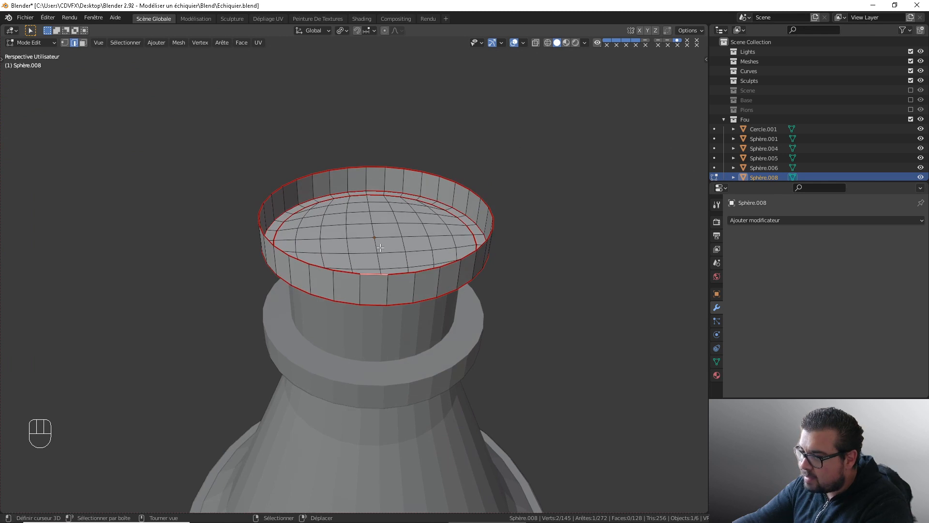
pyautogui.keyDown('alt'); pyautogui.keyDown('shift'); pyautogui.click(376, 275); pyautogui.keyUp('shift'); pyautogui.keyUp('alt')
pyautogui.press('e')
pyautogui.press('s')
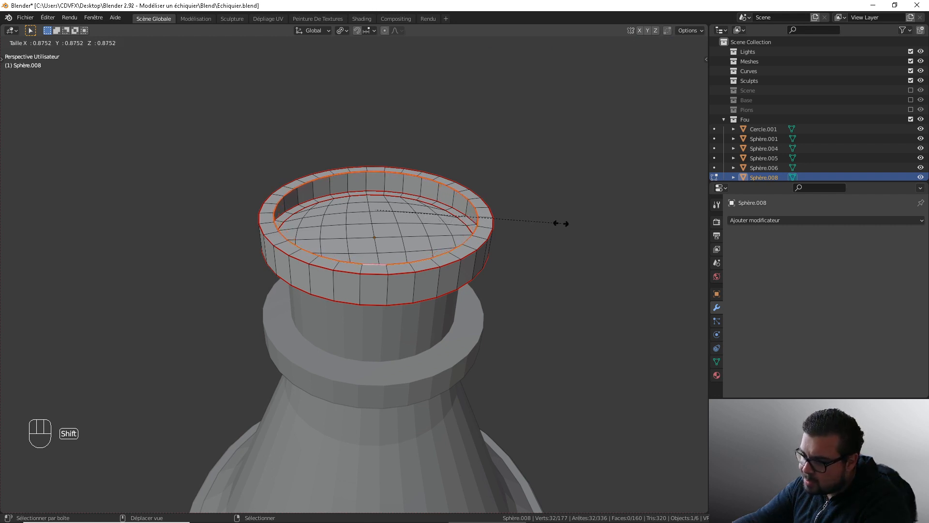
pyautogui.write('0.9')
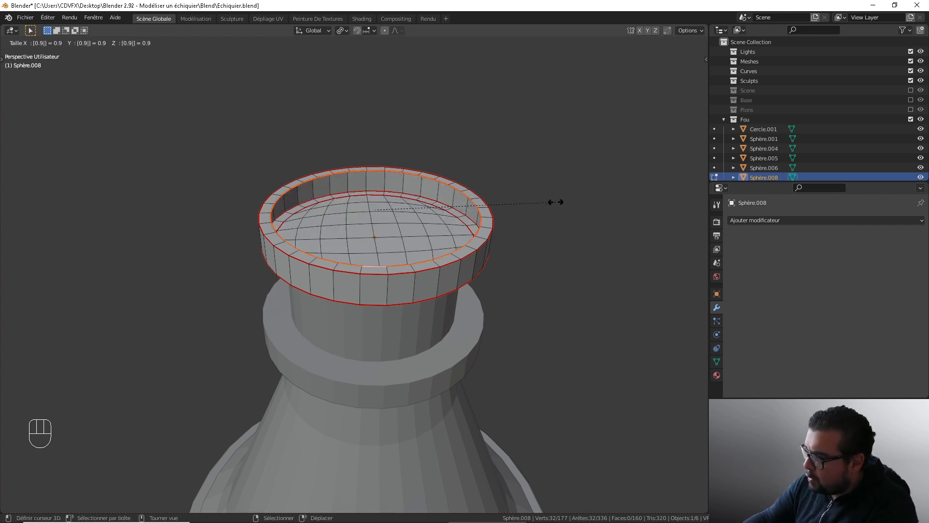
pyautogui.press('Return')
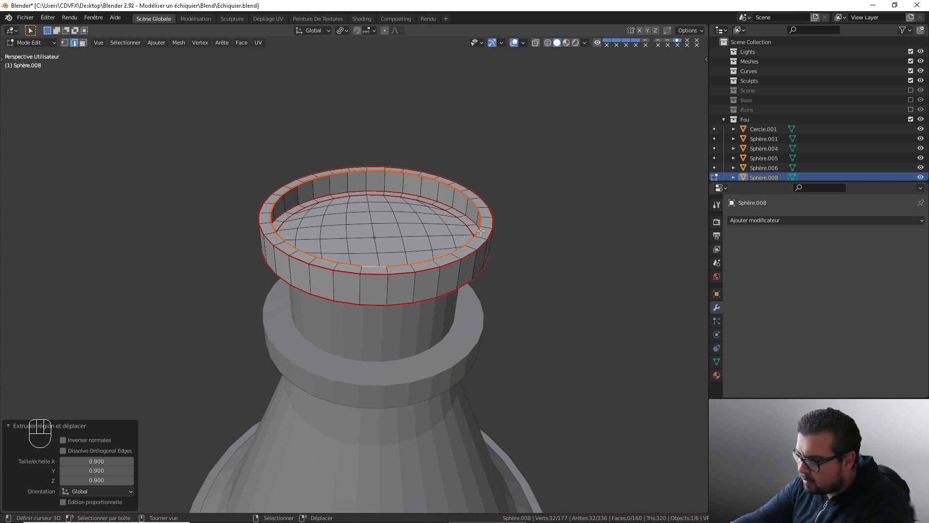
# Extrude the inner rim loop 0.03 m straight up along Z and check its height from the front
pyautogui.moveTo(481, 231); pyautogui.dragTo(466, 294, button='middle')
pyautogui.write('e')
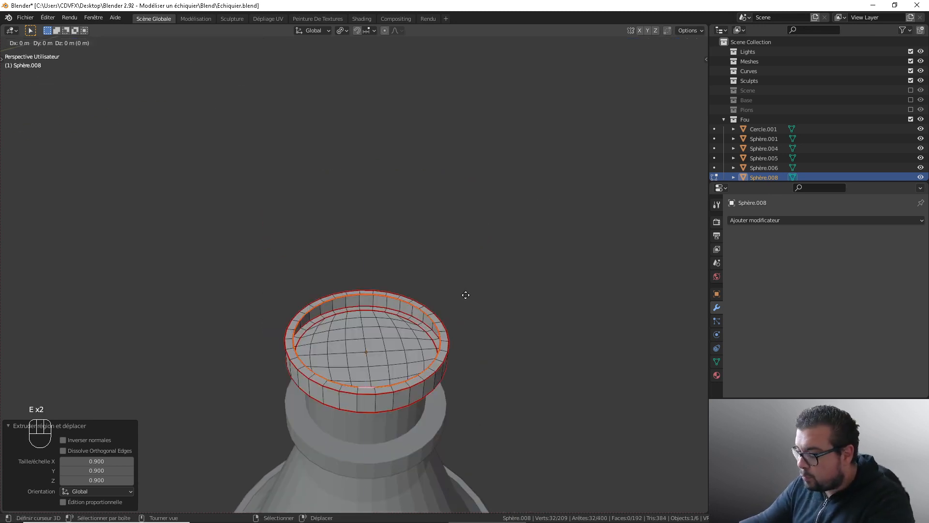
pyautogui.write('0.003')
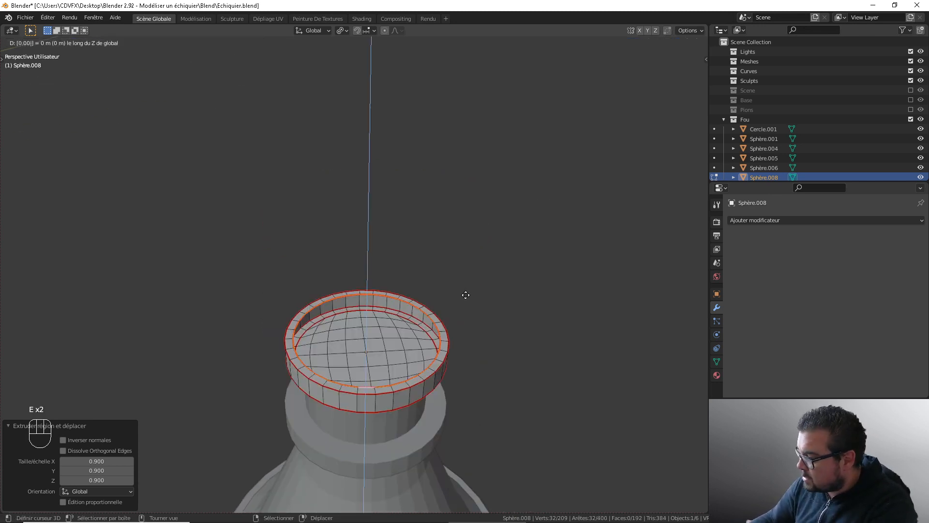
pyautogui.press('BackSpace')
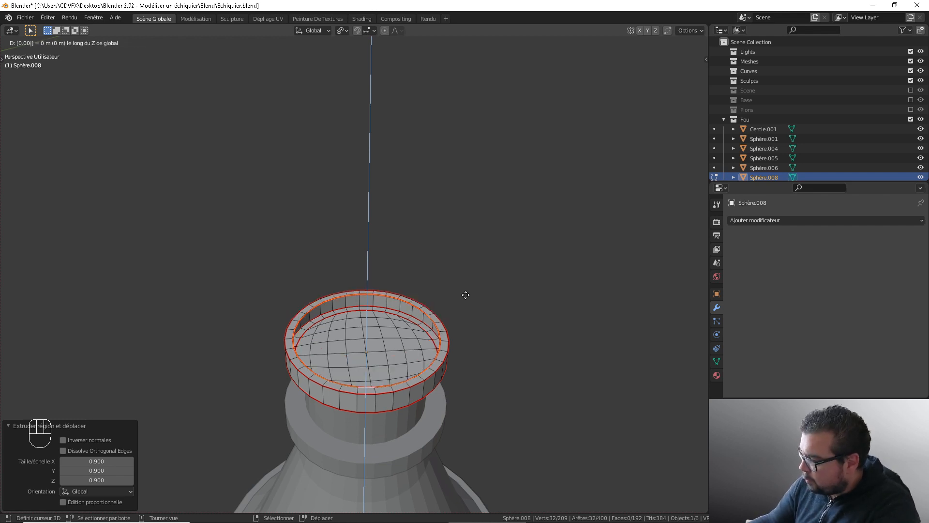
pyautogui.write('3')
pyautogui.press('BackSpace')
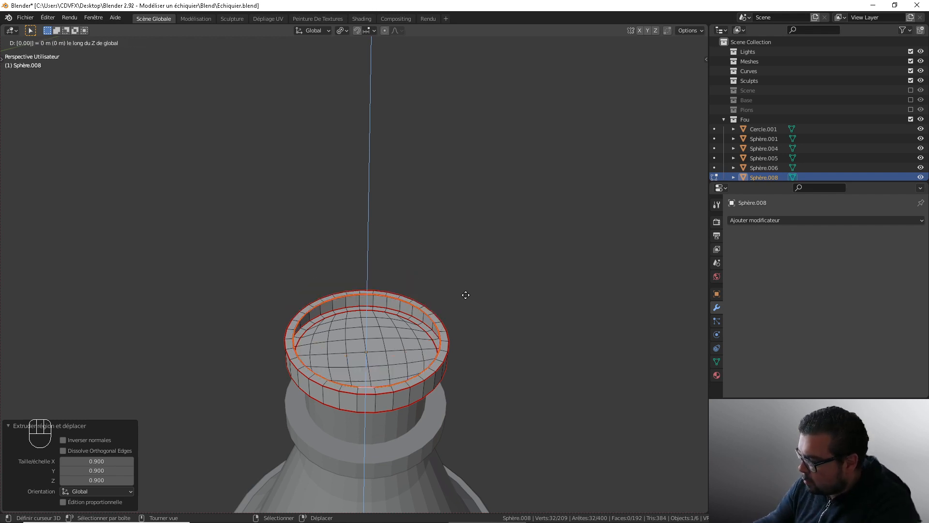
pyautogui.write('.')
pyautogui.press('BackSpace')
pyautogui.press('BackSpace')
pyautogui.press('BackSpace')
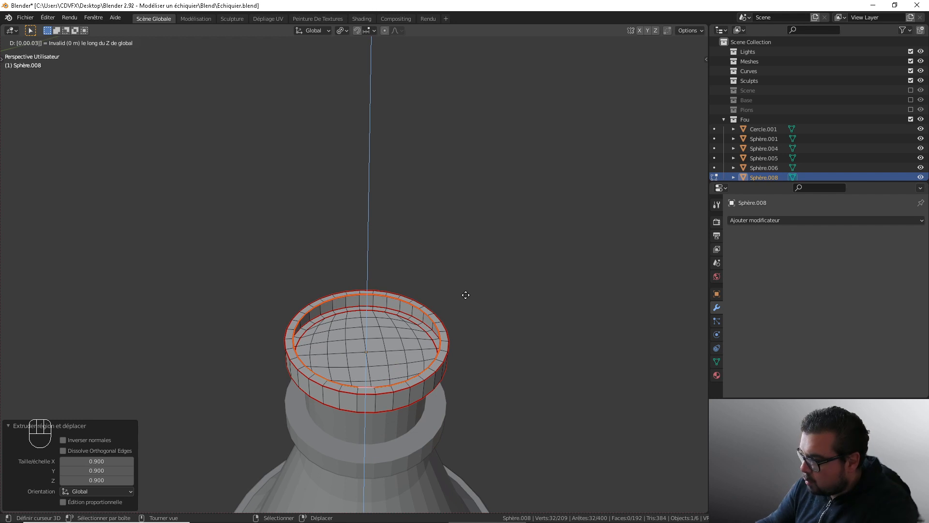
pyautogui.write('03')
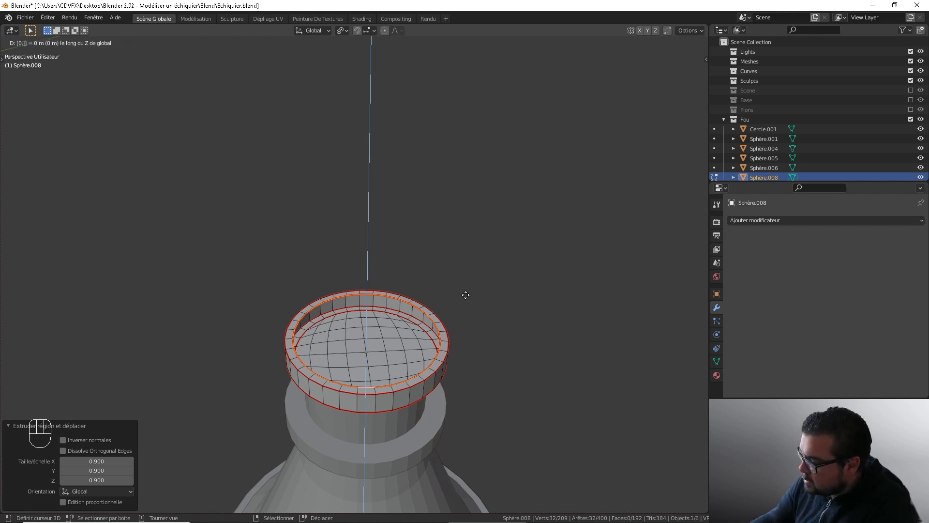
pyautogui.press('Return')
pyautogui.press('KP_1')
pyautogui.press('KP_2')
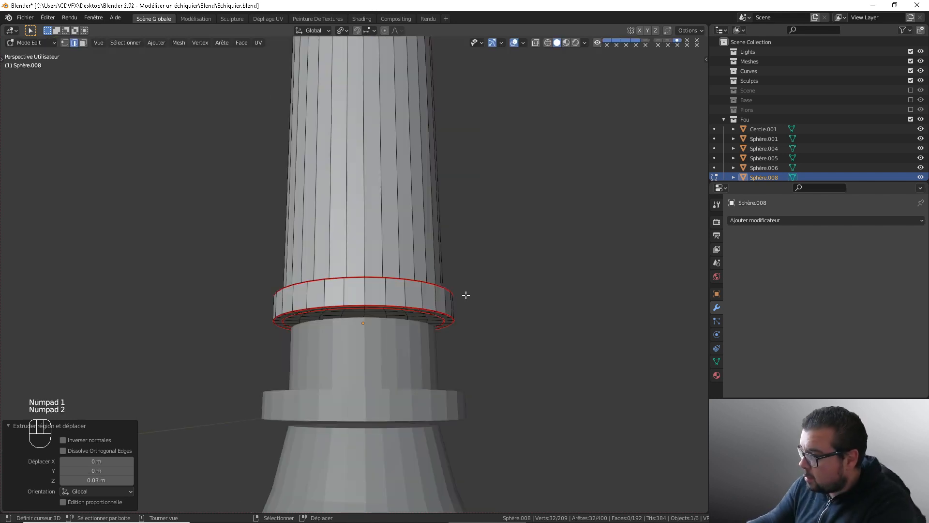
pyautogui.scroll(-3, 578, 197)
pyautogui.press('KP_1')
pyautogui.scroll(-2, 537, 230)
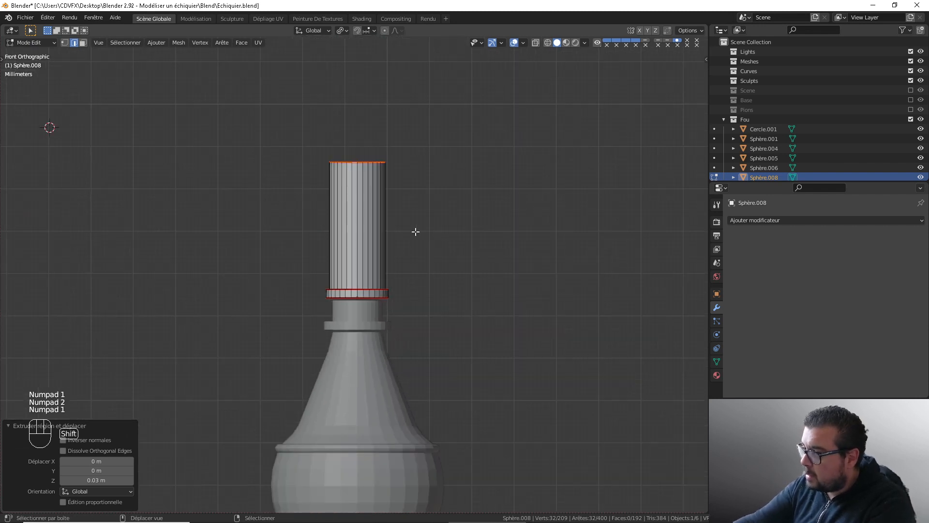
pyautogui.keyDown('shift'); pyautogui.moveTo(414, 230); pyautogui.dragTo(413, 257, button='middle'); pyautogui.keyUp('shift')
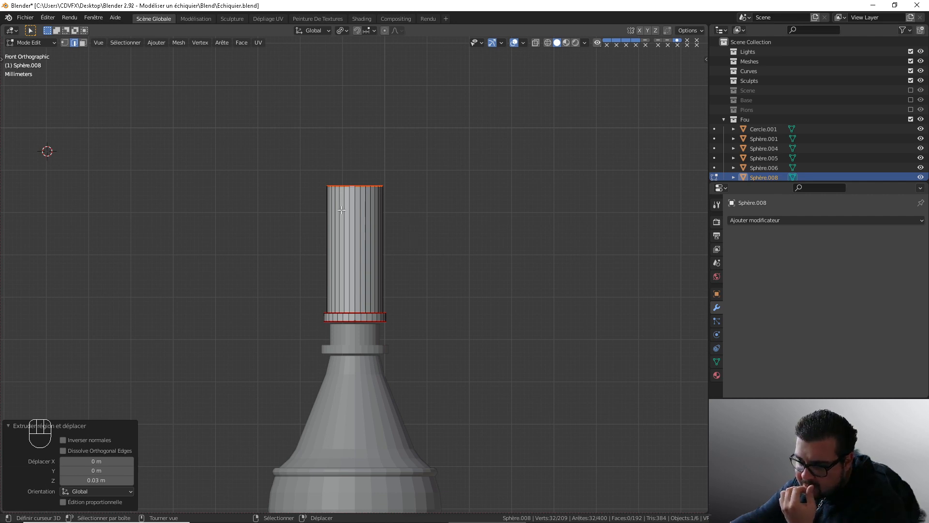
# Undo the last two extrusions and extrude the disc's top edge loop inward again, scaled to 0.9
pyautogui.press('ctrl')
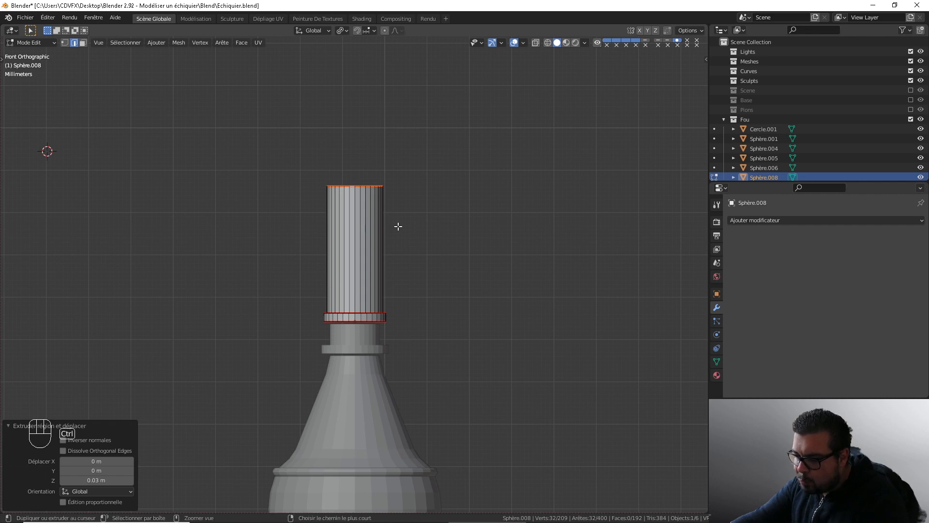
pyautogui.hotkey('ctrl', 'z')
pyautogui.hotkey('ctrl', 'z')
pyautogui.moveTo(398, 224); pyautogui.dragTo(405, 258, button='middle')
pyautogui.press('e')
pyautogui.press('s')
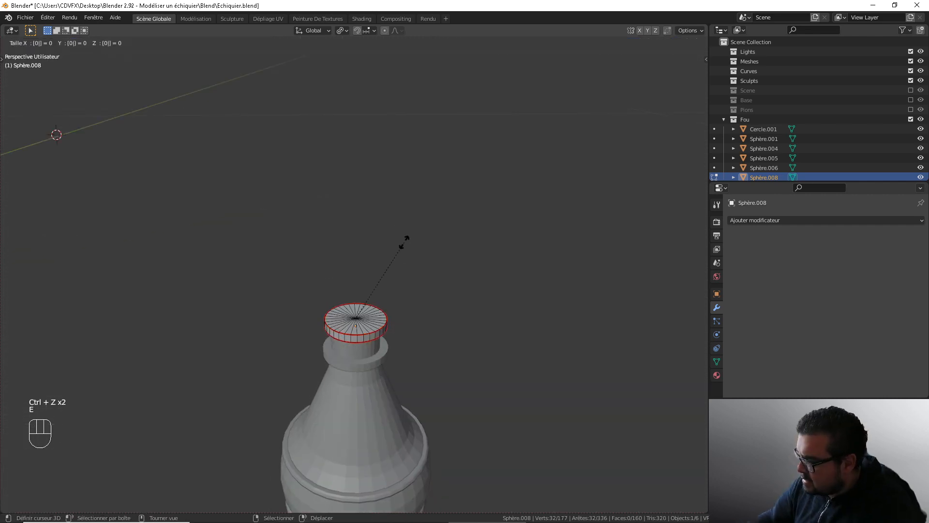
pyautogui.click(404, 242)
# Extrude the inner rim loop 0.02 m upward along Z to form the head's cylinder
pyautogui.write('e')
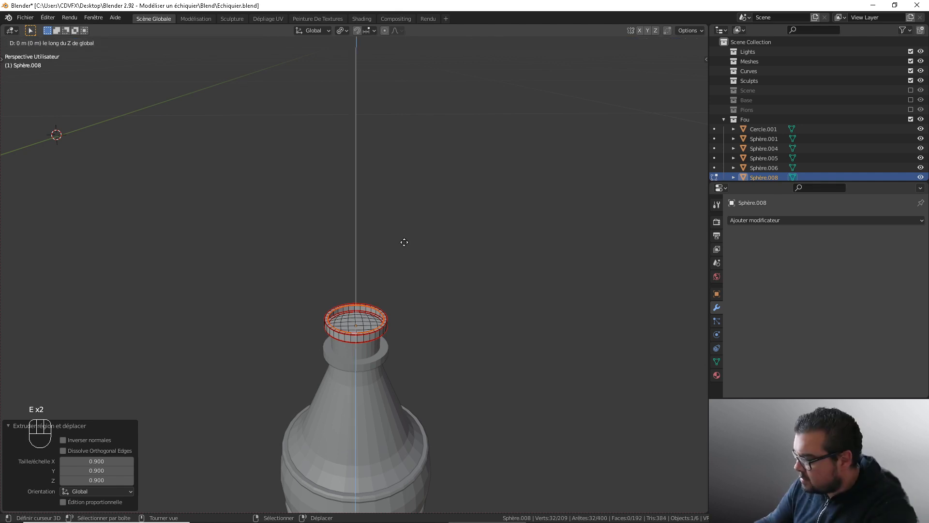
pyautogui.write('0.2')
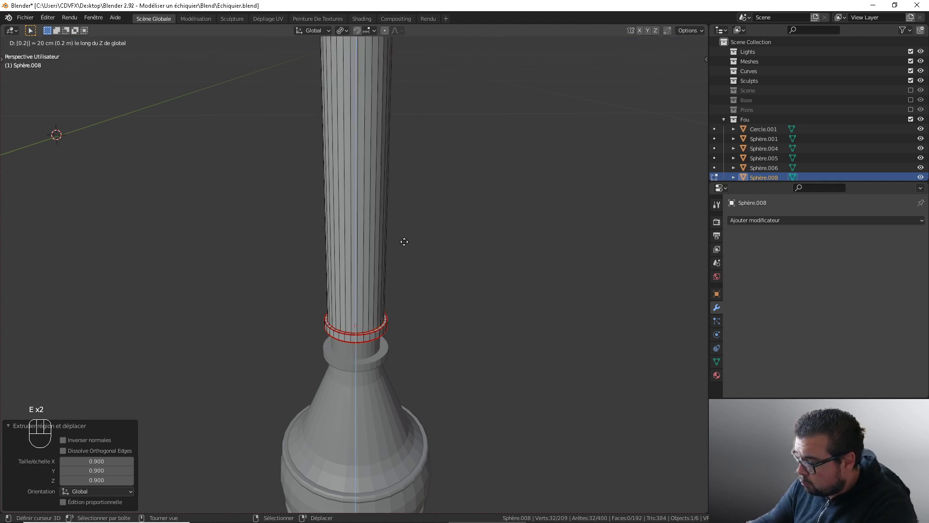
pyautogui.press('BackSpace')
pyautogui.write('02')
pyautogui.press('Return')
pyautogui.press('KP_1')
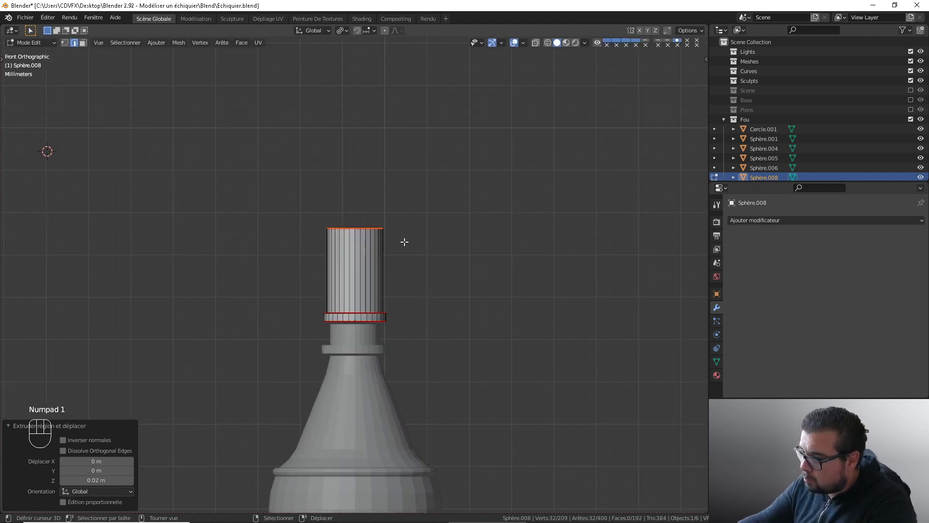
# Add one centred horizontal loop cut halfway up the cylinder
pyautogui.scroll(4, 395, 242)
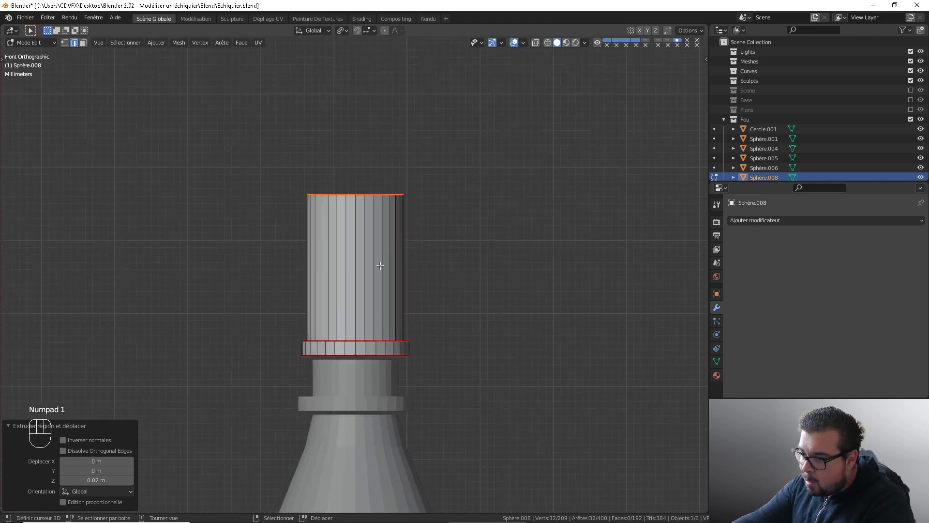
pyautogui.hotkey('ctrl', 'r')
pyautogui.click(379, 263)
pyautogui.rightClick(379, 250)
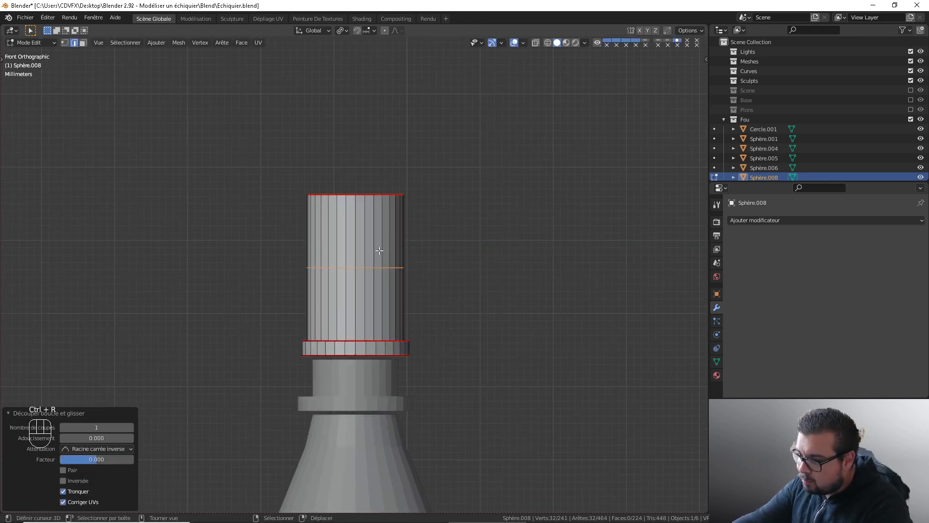
# Scale the cylinder's top edge loop to 0.2 to taper the head, and compare its shape with the reference image
pyautogui.keyDown('shift'); pyautogui.moveTo(366, 228); pyautogui.dragTo(384, 259, button='middle'); pyautogui.keyUp('shift')
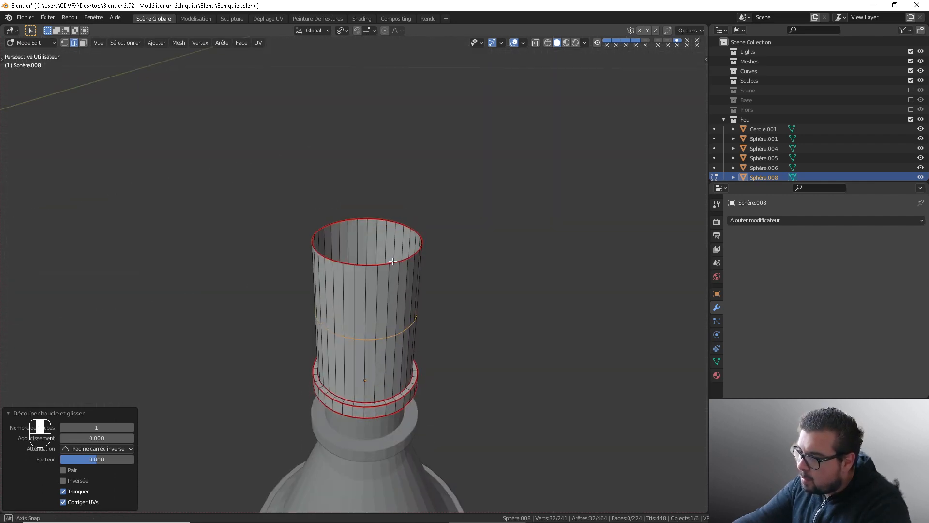
pyautogui.click(387, 264)
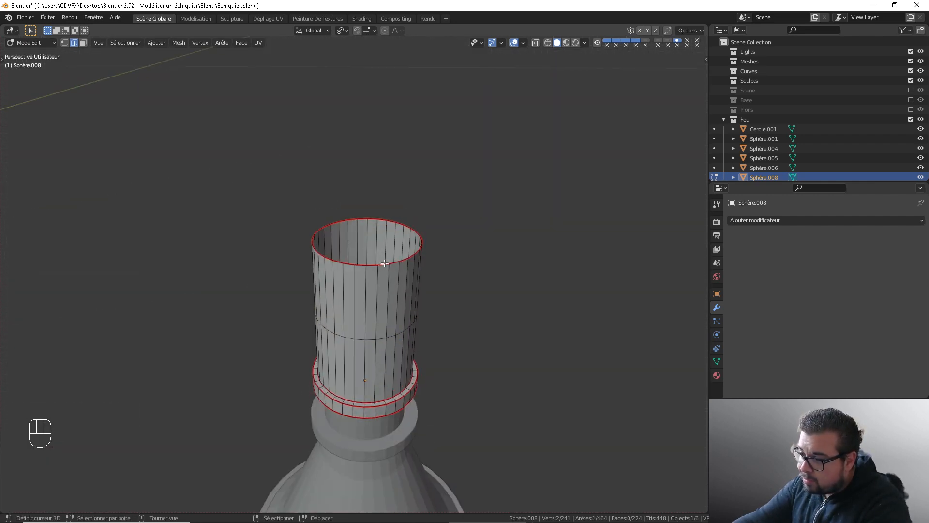
pyautogui.keyDown('alt'); pyautogui.keyDown('shift'); pyautogui.click(384, 263); pyautogui.keyUp('shift'); pyautogui.keyUp('alt')
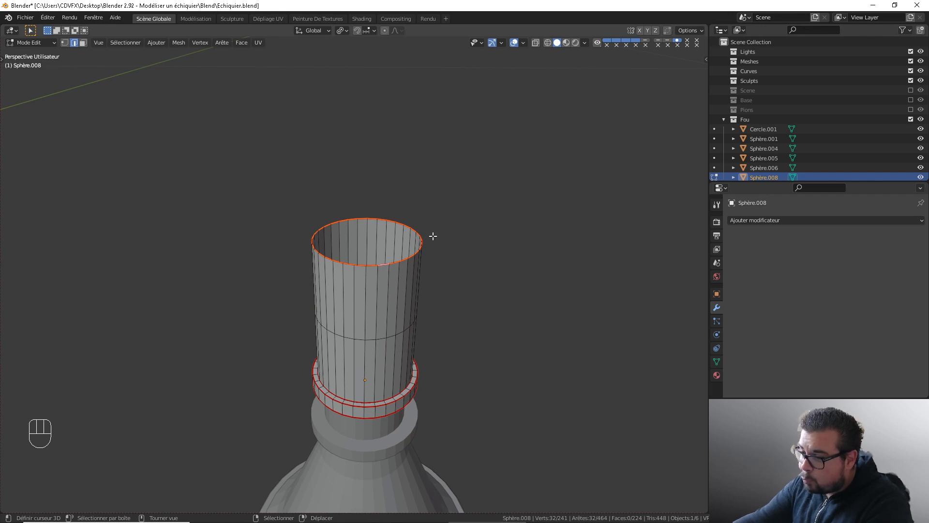
pyautogui.write('s0.2')
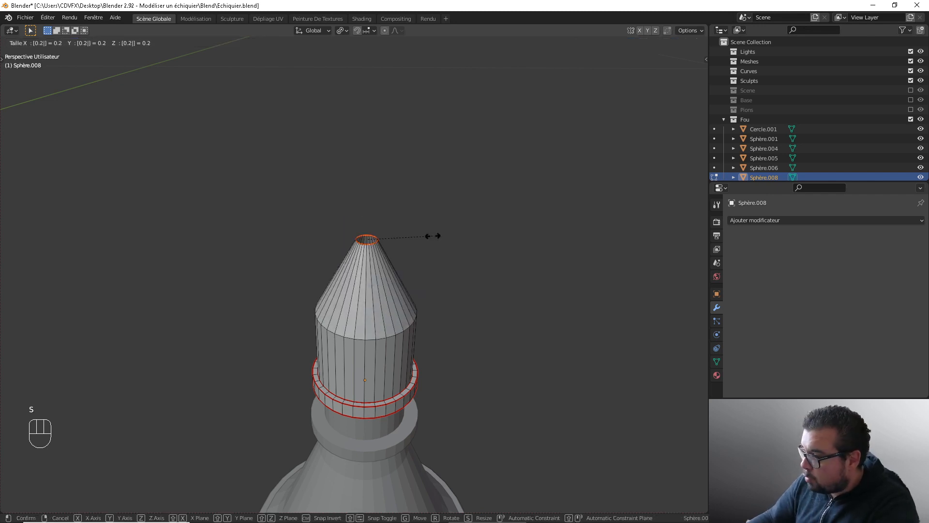
pyautogui.press('Return')
pyautogui.press('KP_1')
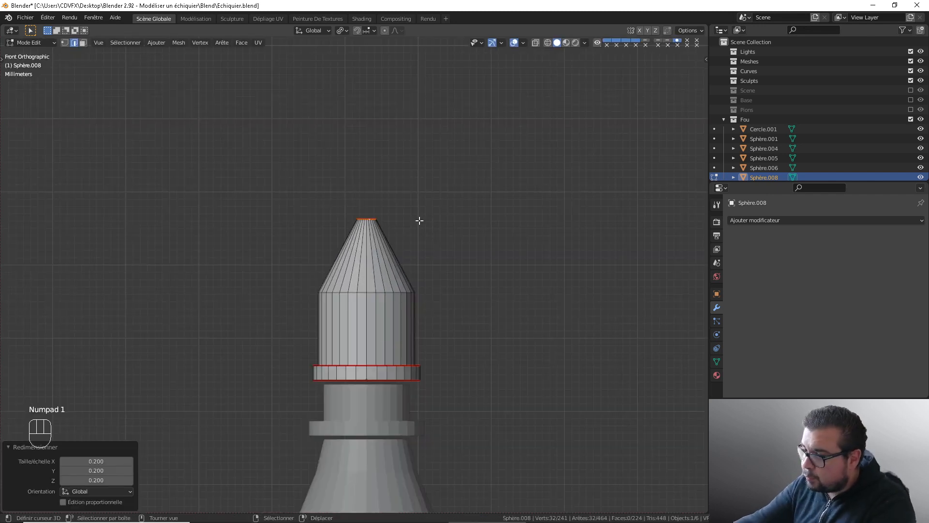
pyautogui.moveTo(0, 174); pyautogui.dragTo(204, 179, button='right')
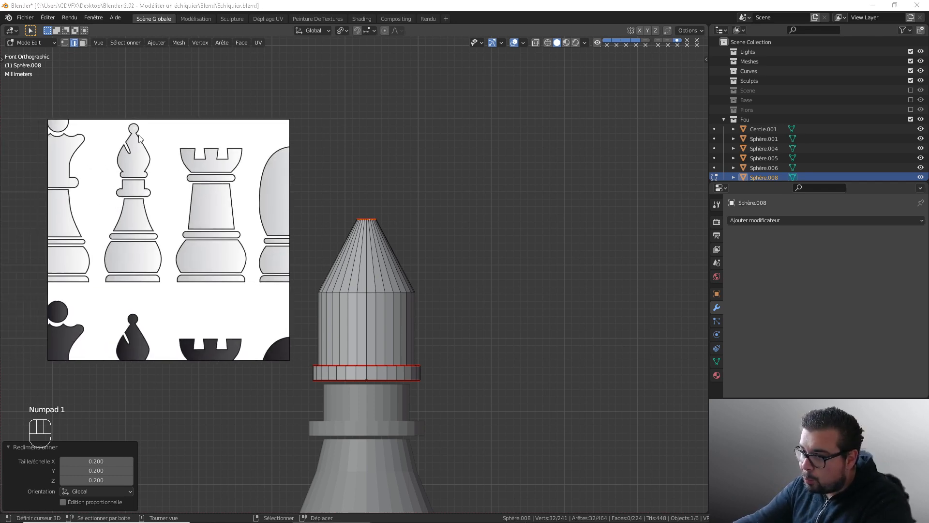
pyautogui.moveTo(170, 150); pyautogui.dragTo(0, 179, button='right')
# Return to Object Mode, set the head's origin to its geometry and snap the 3D cursor to that origin
pyautogui.moveTo(409, 131); pyautogui.dragTo(415, 307, button='middle')
pyautogui.press('KP_1')
pyautogui.press('Tab')
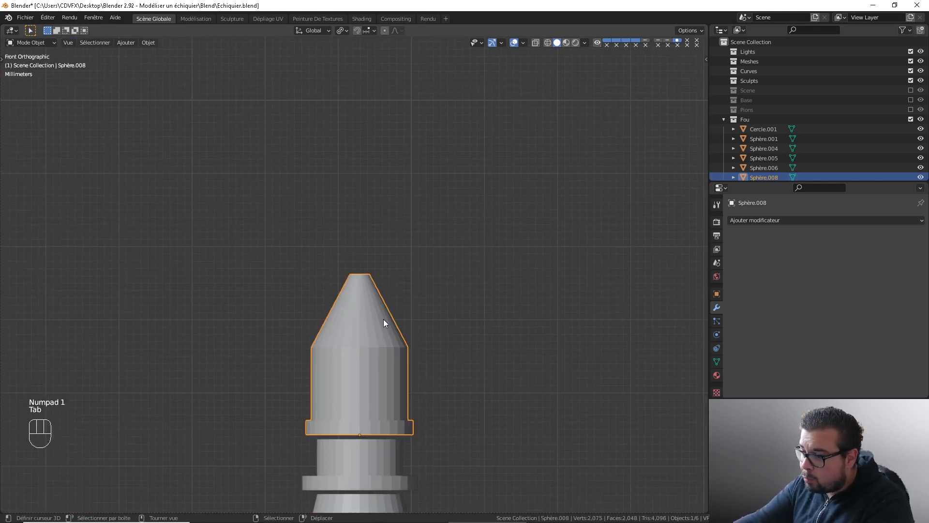
pyautogui.press('q')
pyautogui.click(366, 311)
pyautogui.press('q')
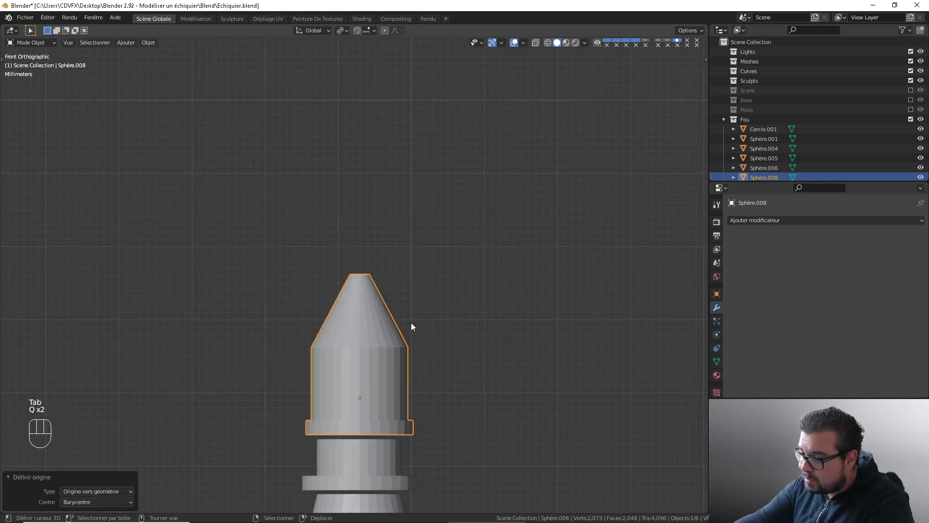
pyautogui.hotkey('shift', 's')
pyautogui.click(393, 321)
# Add a UV sphere at the 3D cursor and scale it down by 0.1 and again by 0.2
pyautogui.hotkey('shift', 'a')
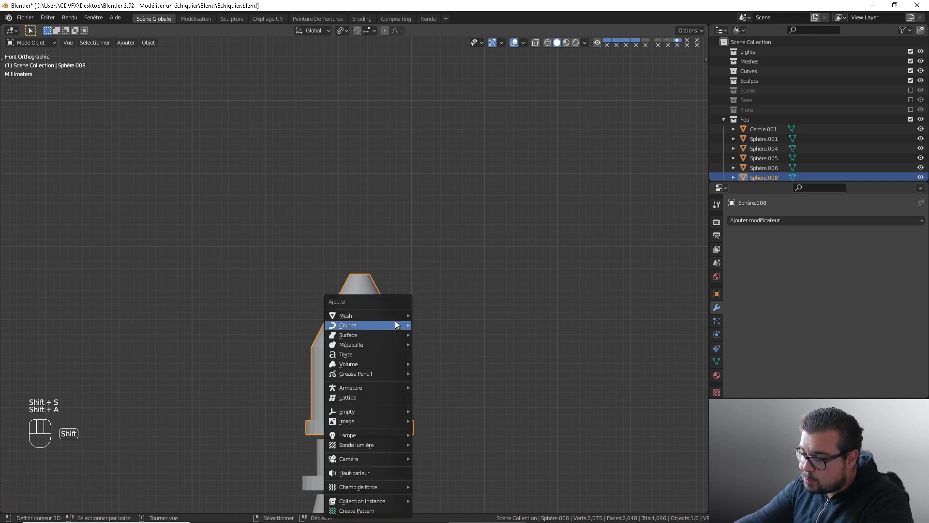
pyautogui.moveTo(385, 314)
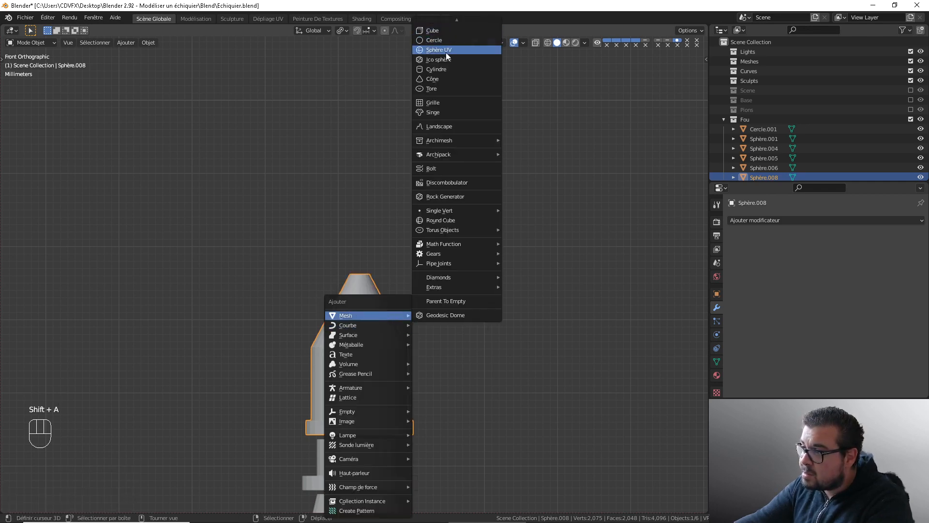
pyautogui.click(446, 52)
pyautogui.write('s')
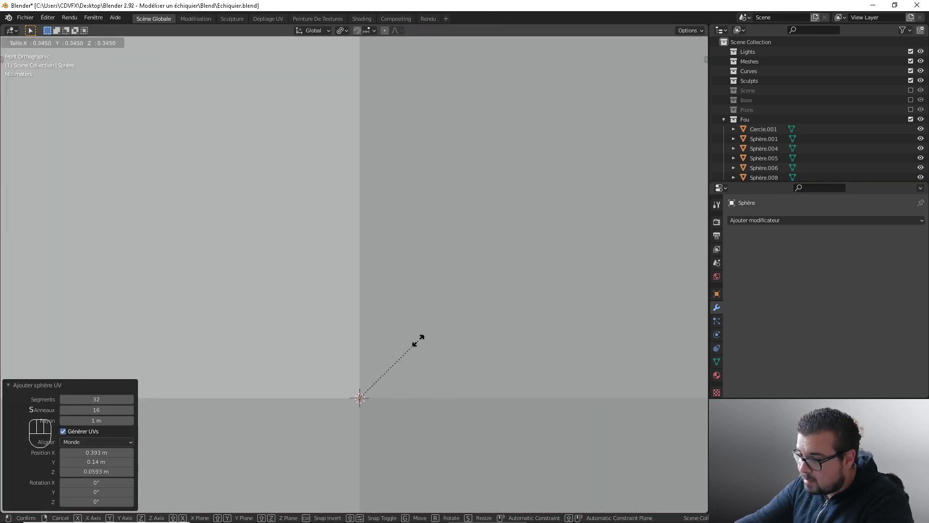
pyautogui.write('0.1')
pyautogui.press('Return')
pyautogui.write('s')
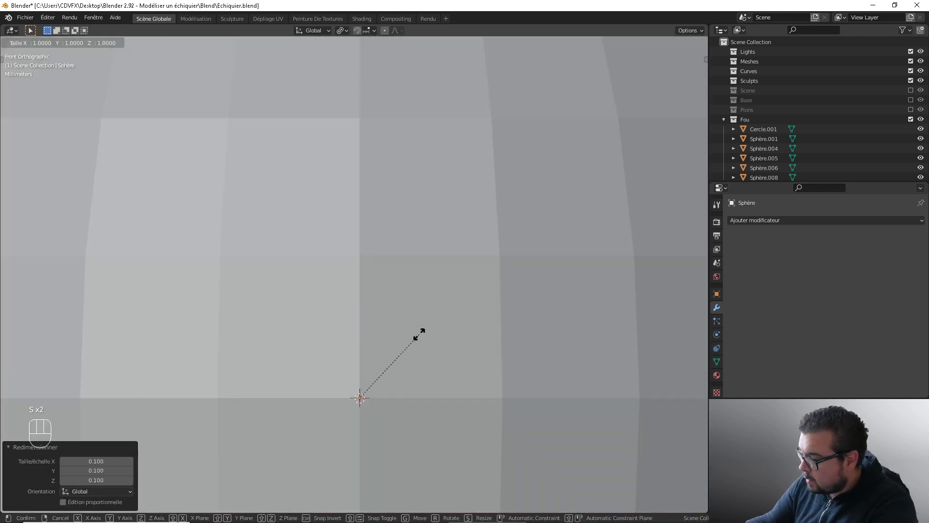
pyautogui.write('0.2')
pyautogui.press('Return')
# Raise the sphere along Z by about 0.032 m, scale it to 0.367, and lower it about 0.0075 m onto the head's tip
pyautogui.press('g')
pyautogui.press('z')
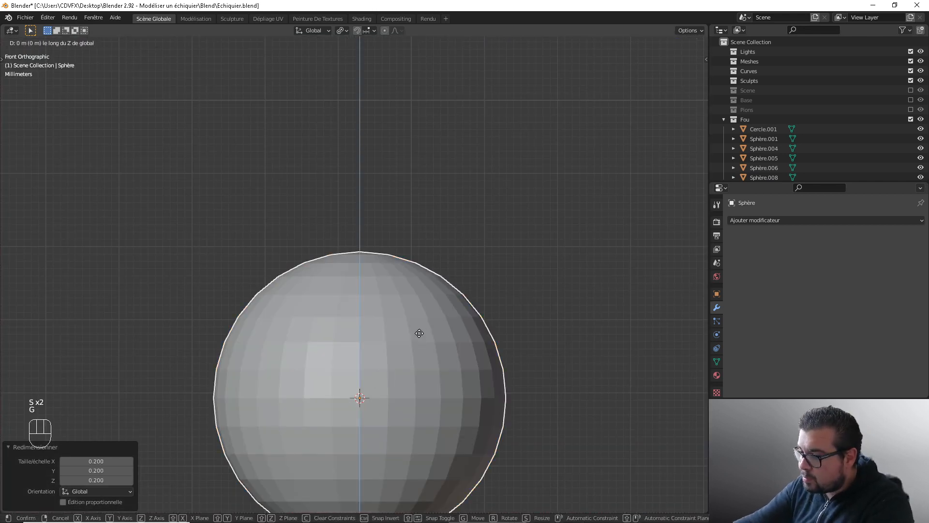
pyautogui.click(533, 170)
pyautogui.press('s')
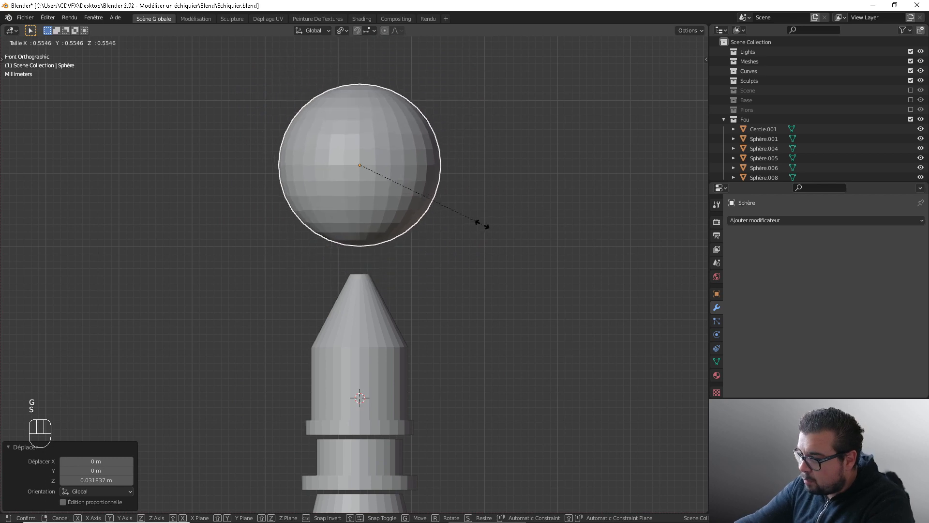
pyautogui.click(422, 220)
pyautogui.press('g')
pyautogui.press('z')
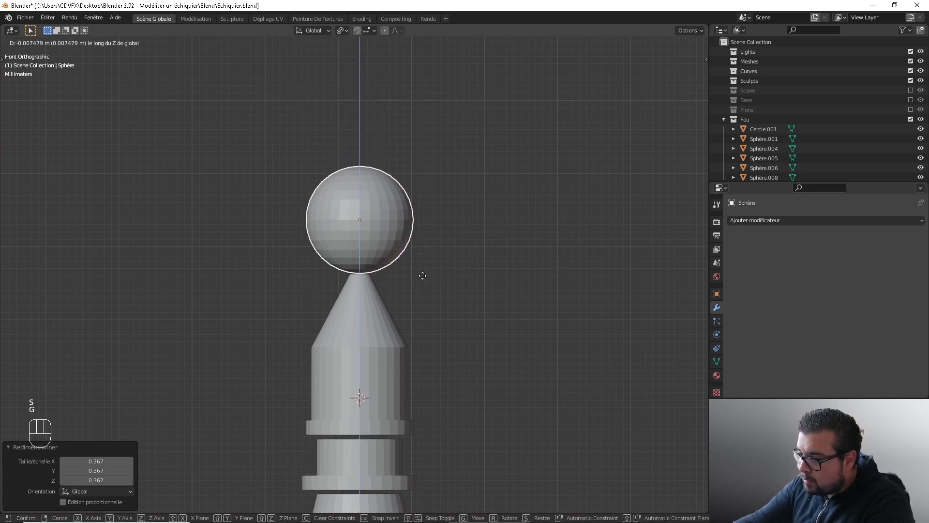
pyautogui.click(422, 276)
# Scale the sphere to about 0.665 and lower it along Z by about 0.0028 m to meet the cone's tip
pyautogui.scroll(8, 420, 276)
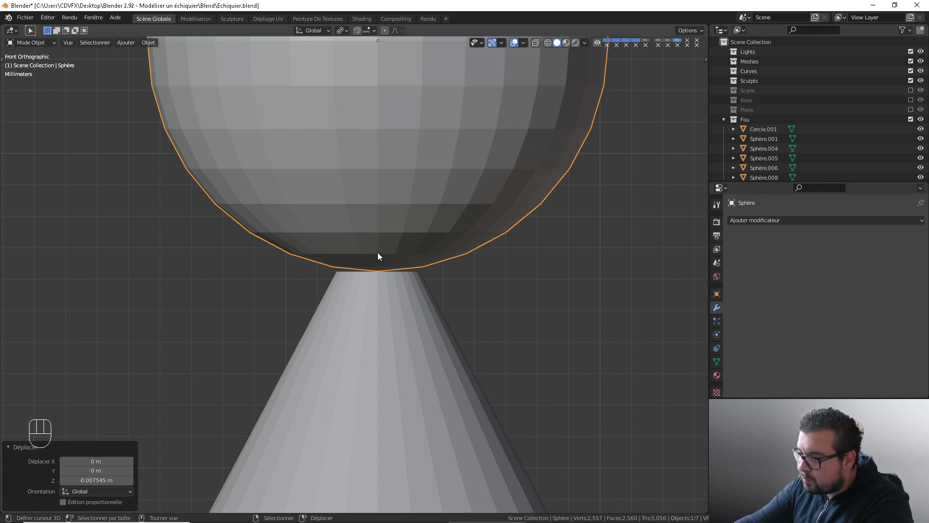
pyautogui.press('s')
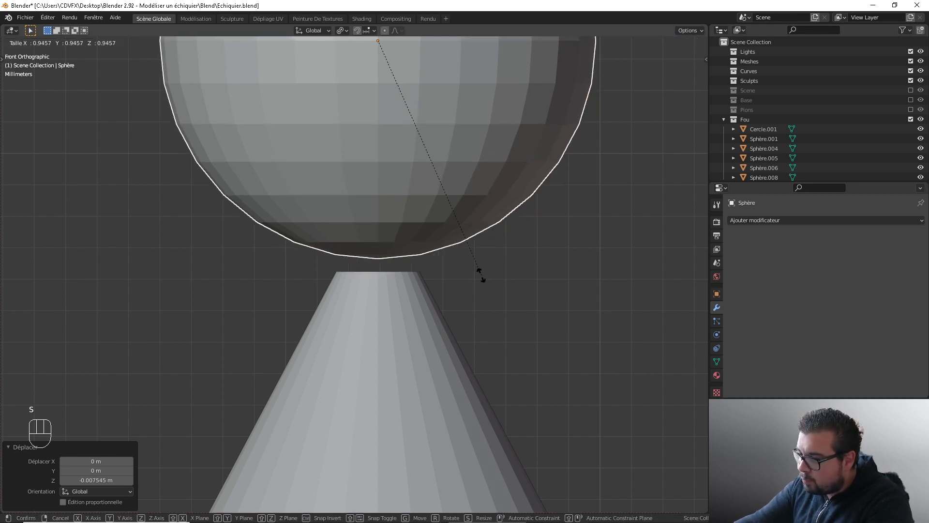
pyautogui.click(391, 220)
pyautogui.press('g')
pyautogui.press('z')
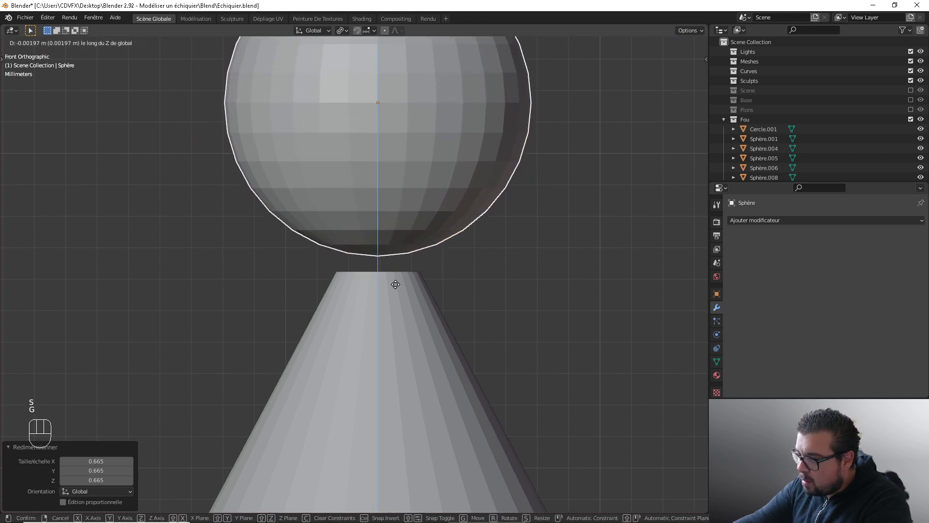
pyautogui.click(394, 315)
# Shrink the sphere by about 0.876 and again by 0.882, lowering it along Z after each so it overlaps the cone's rim
pyautogui.scroll(3, 394, 314)
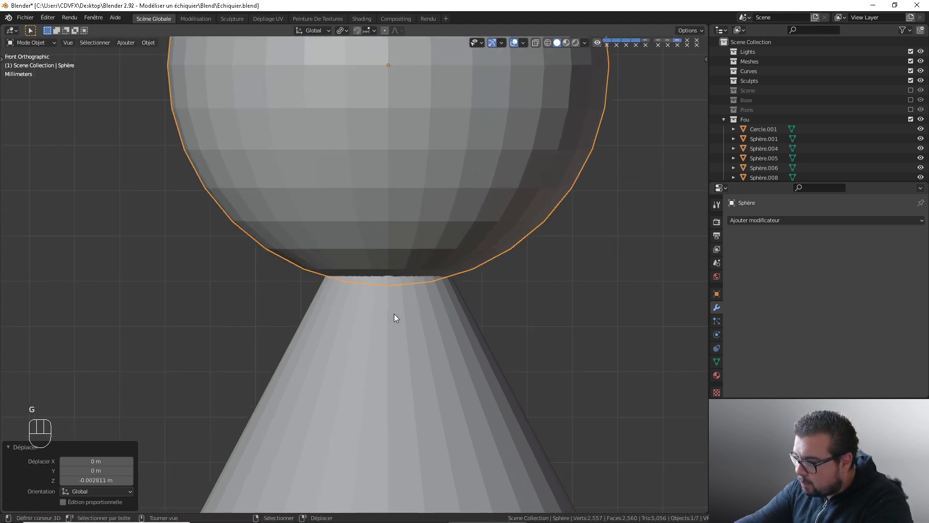
pyautogui.press('s')
pyautogui.click(497, 288)
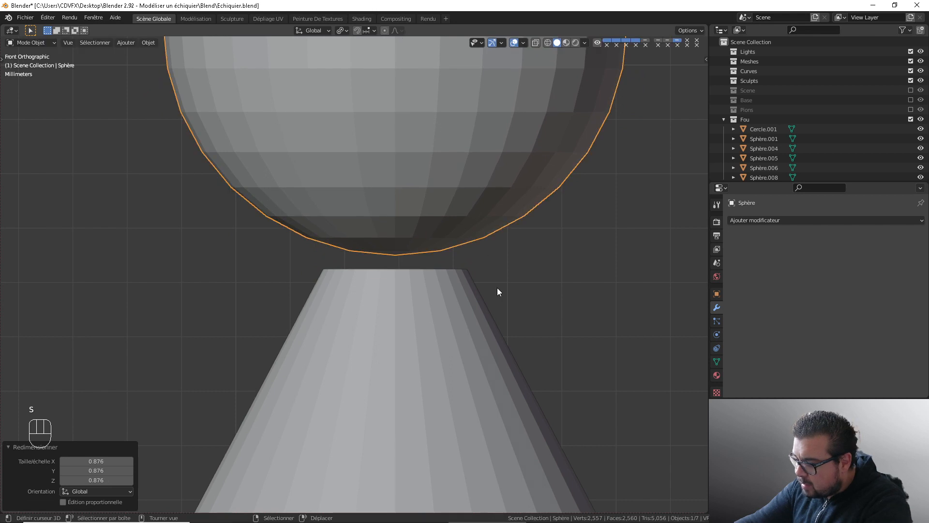
pyautogui.press('g')
pyautogui.press('z')
pyautogui.click(497, 305)
pyautogui.press('s')
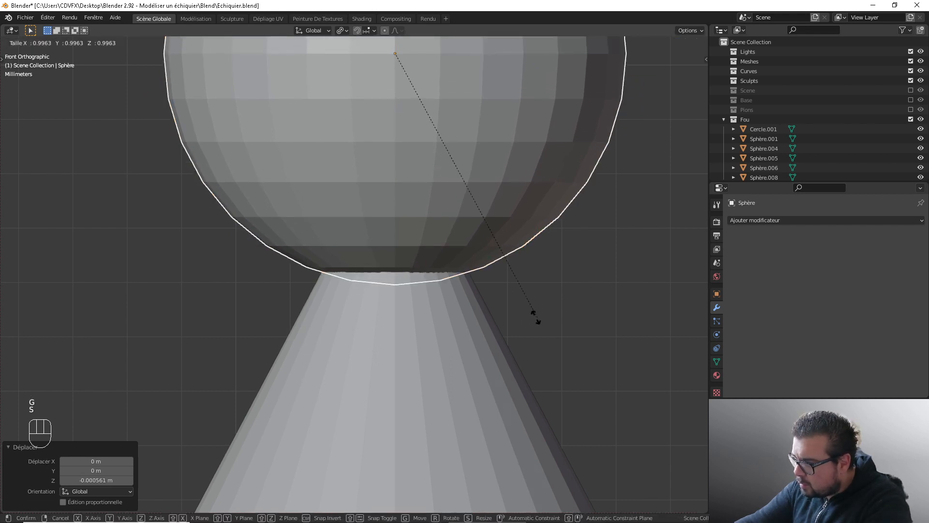
pyautogui.click(486, 304)
pyautogui.press('g')
pyautogui.press('z')
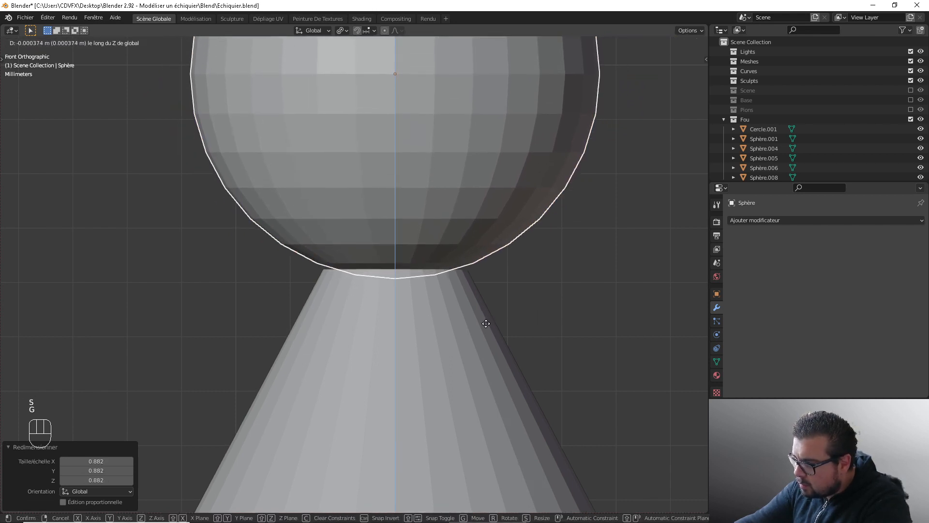
pyautogui.click(483, 322)
# Scale the sphere to about 0.928 and lower it precisely by 0.000245 m along Z so a face ring meets the cone's rim
pyautogui.scroll(5, 465, 321)
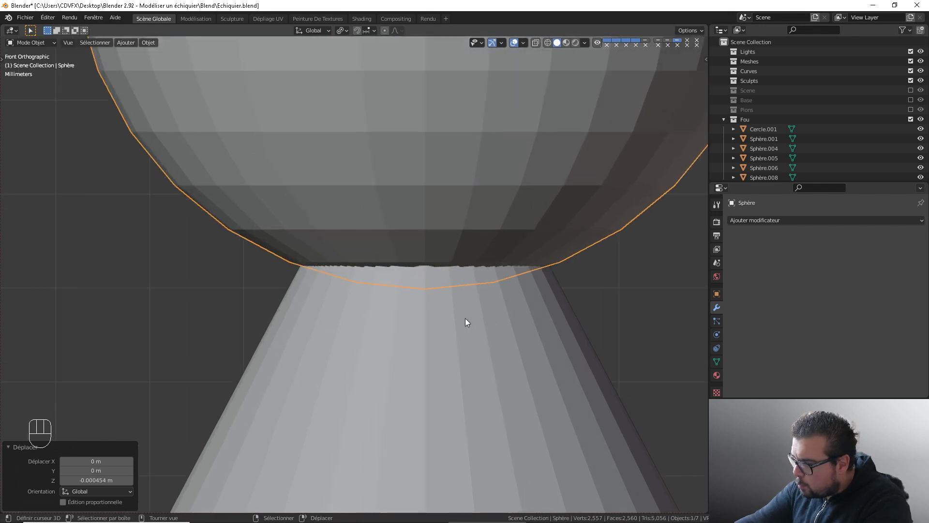
pyautogui.press('s')
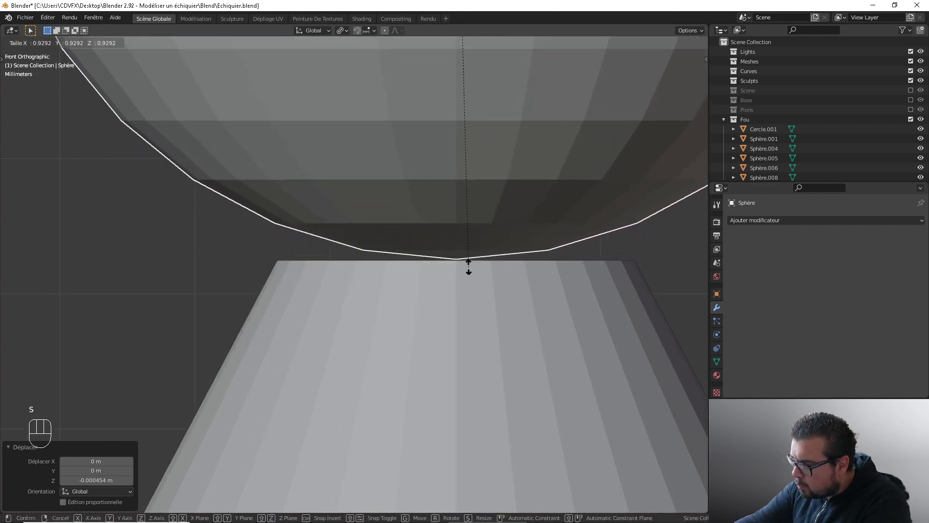
pyautogui.click(467, 266)
pyautogui.press('g')
pyautogui.press('z')
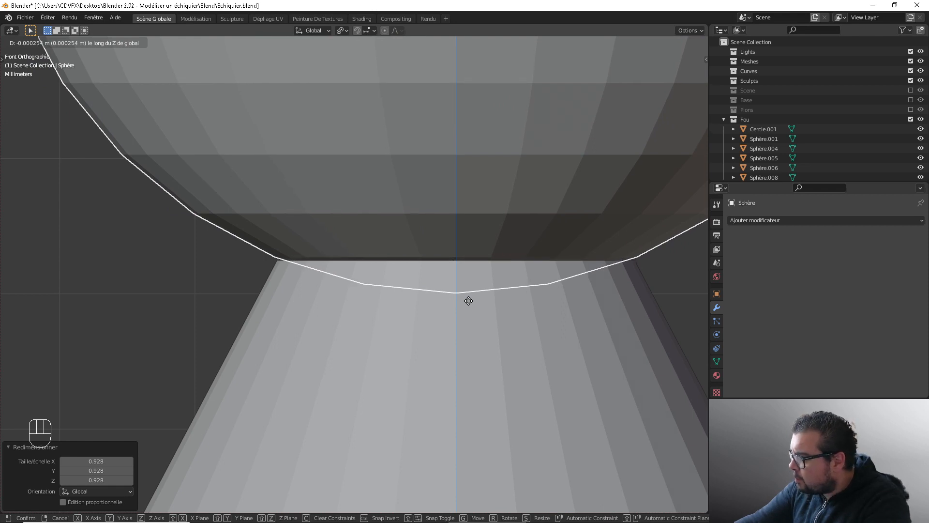
pyautogui.press('shift')
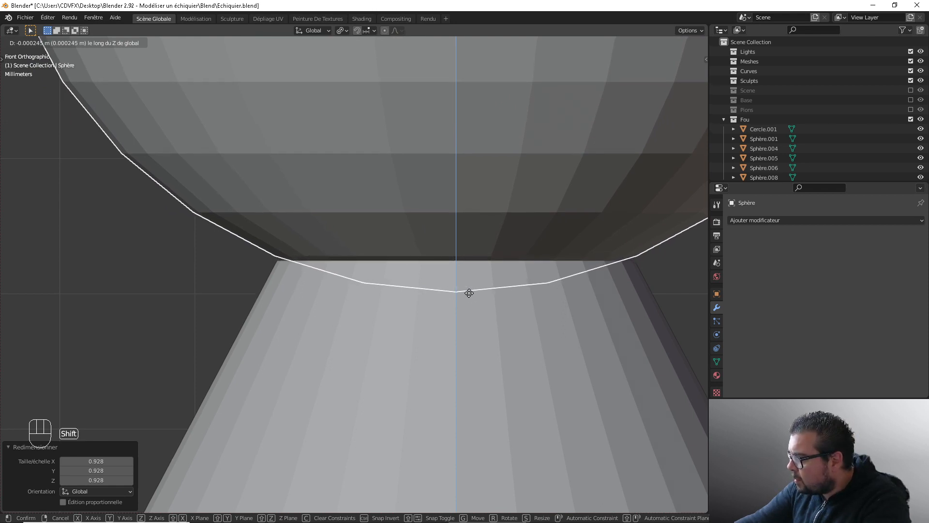
pyautogui.click(469, 292)
# Delete the sphere's bottom cap, its pole triangles and the face ring touching the cone's rim, and return to Object Mode
pyautogui.scroll(-6, 458, 259)
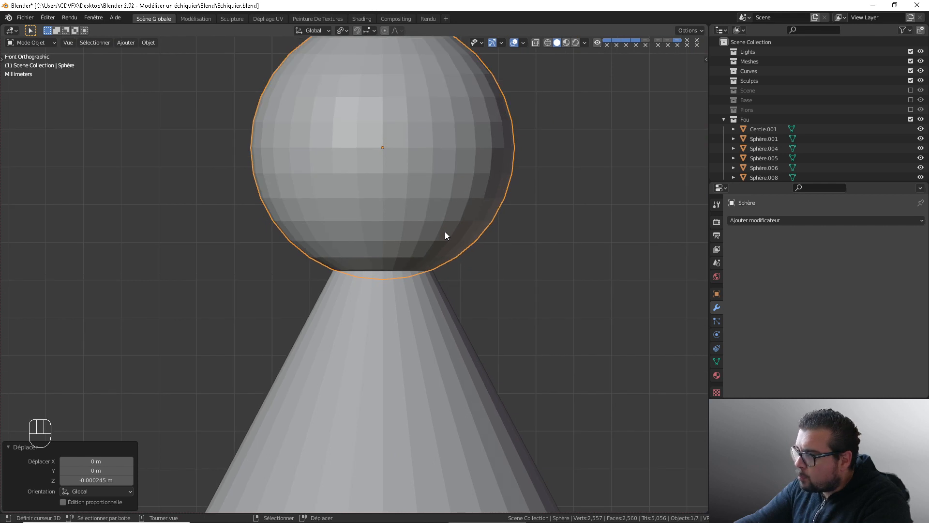
pyautogui.press('Tab')
pyautogui.scroll(4, 438, 237)
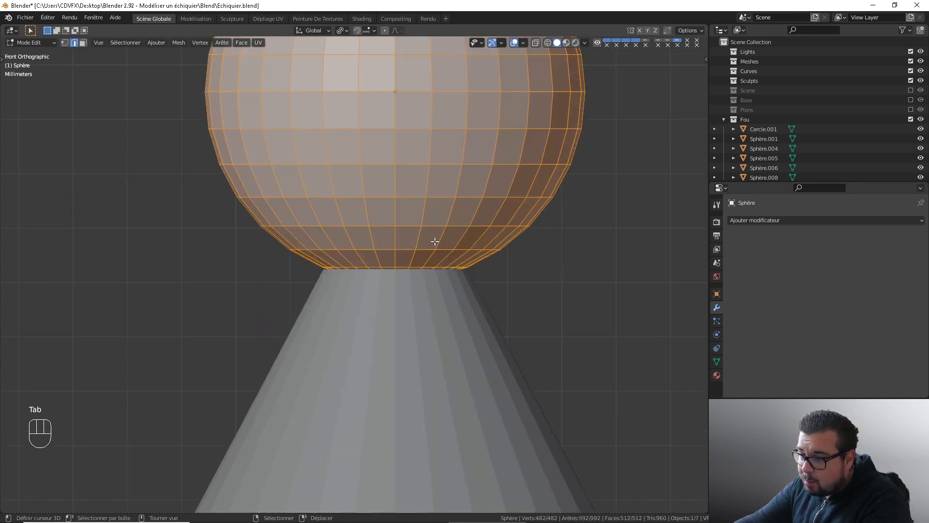
pyautogui.click(83, 43)
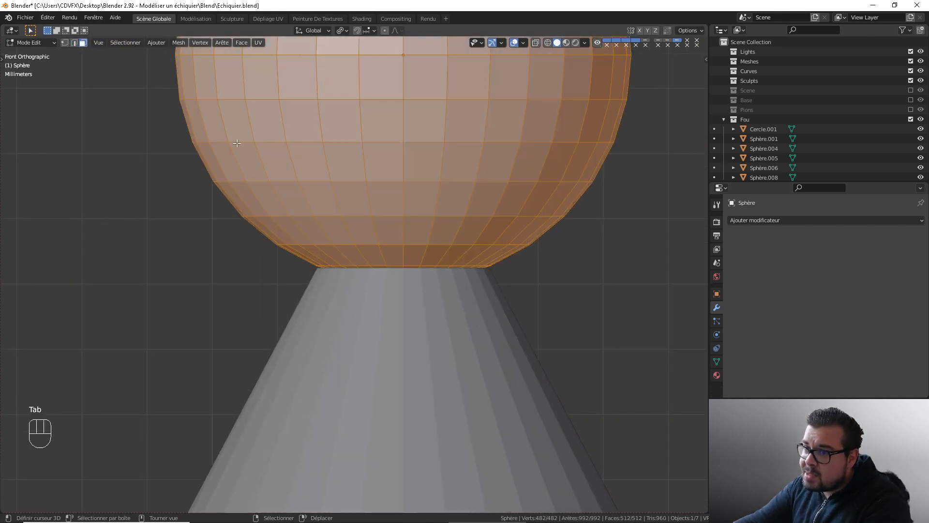
pyautogui.click(411, 268)
pyautogui.keyDown('alt'); pyautogui.keyDown('shift'); pyautogui.click(395, 266); pyautogui.keyUp('shift'); pyautogui.keyUp('alt')
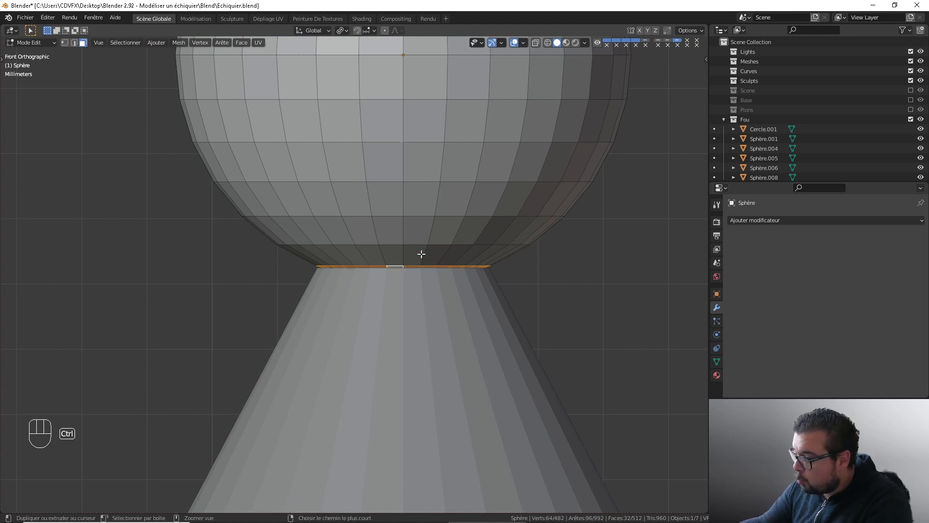
pyautogui.press('ctrl+KP_Add')
pyautogui.press('ctrl+KP_Add')
pyautogui.press('ctrl+KP_Add')
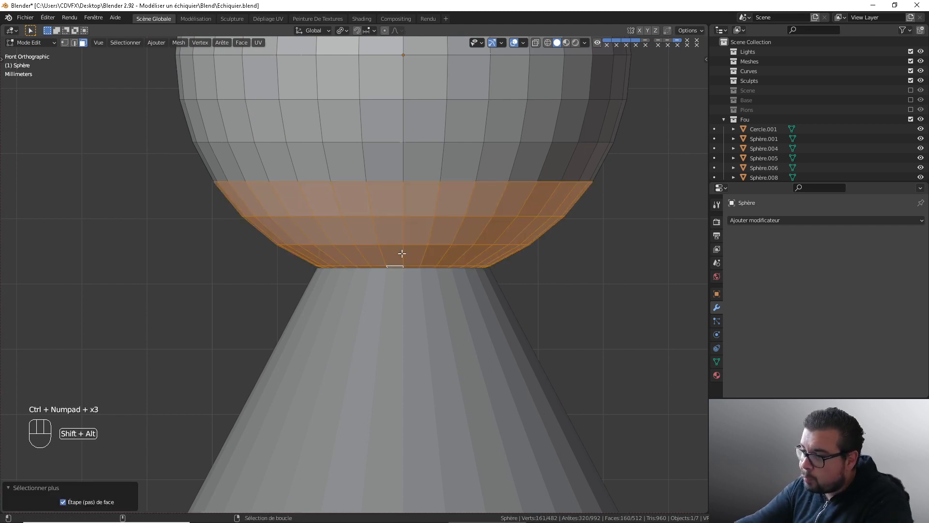
pyautogui.keyDown('alt'); pyautogui.keyDown('shift'); pyautogui.click(401, 252); pyautogui.keyUp('shift'); pyautogui.keyUp('alt')
pyautogui.keyDown('alt'); pyautogui.keyDown('shift'); pyautogui.click(405, 229); pyautogui.keyUp('shift'); pyautogui.keyUp('alt')
pyautogui.keyDown('alt'); pyautogui.keyDown('shift'); pyautogui.click(400, 206); pyautogui.keyUp('shift'); pyautogui.keyUp('alt')
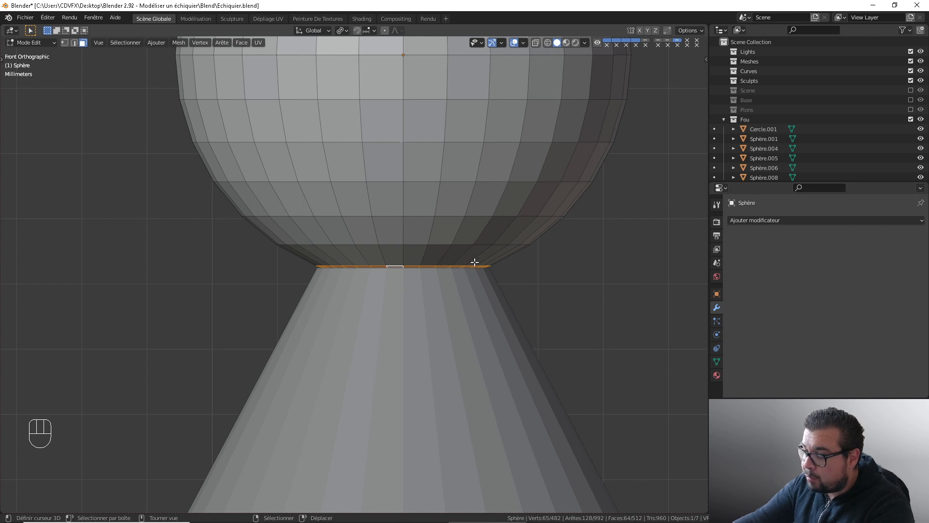
pyautogui.press('x')
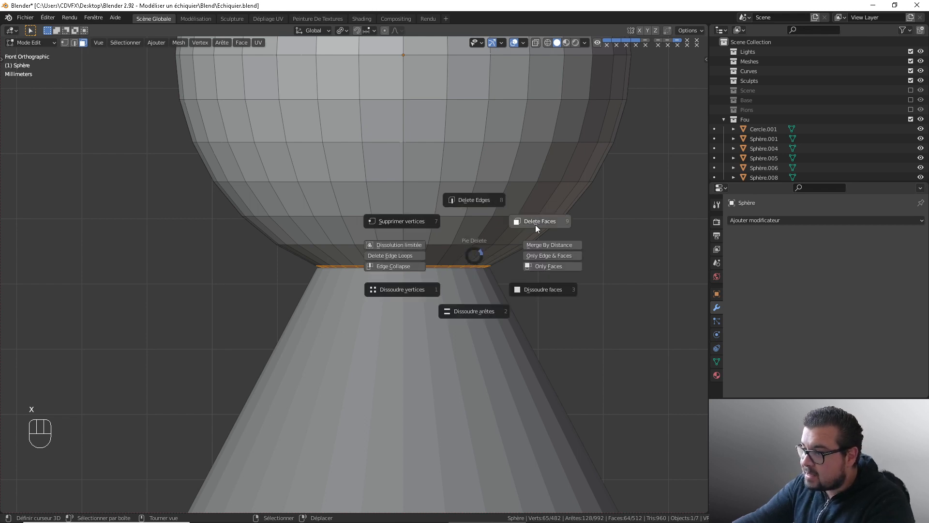
pyautogui.click(536, 224)
pyautogui.press('Tab')
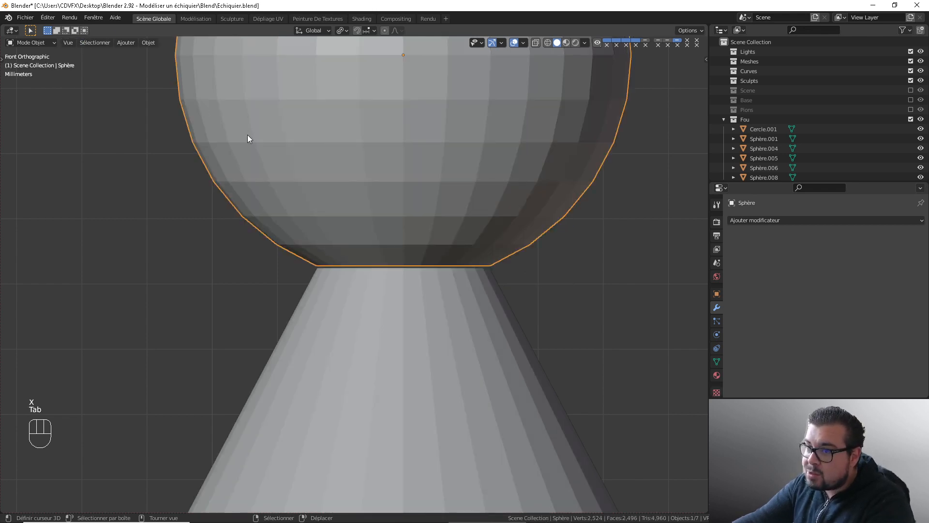
# Join the sphere to the pointed head as one object and set the origin to geometry
pyautogui.scroll(-5, 380, 295)
pyautogui.keyDown('ctrl'); pyautogui.click(377, 284); pyautogui.keyUp('ctrl')
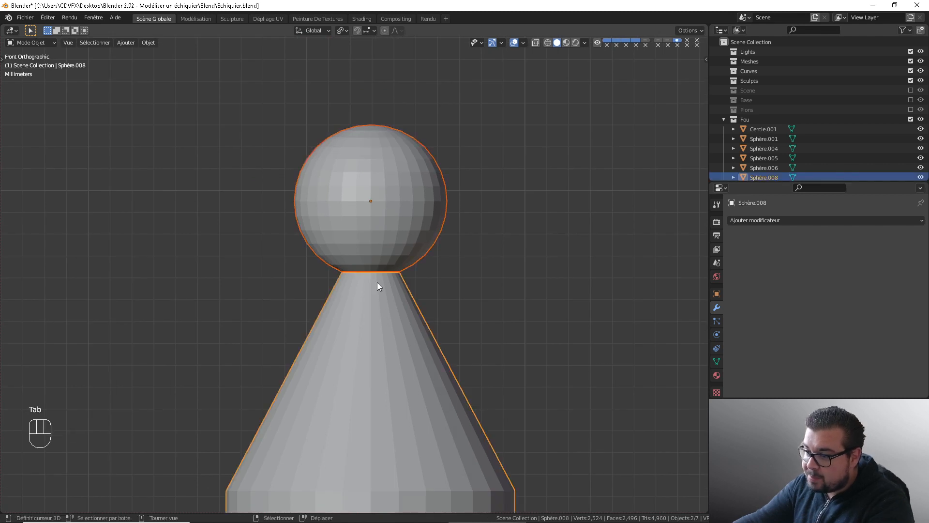
pyautogui.hotkey('ctrl', 'j')
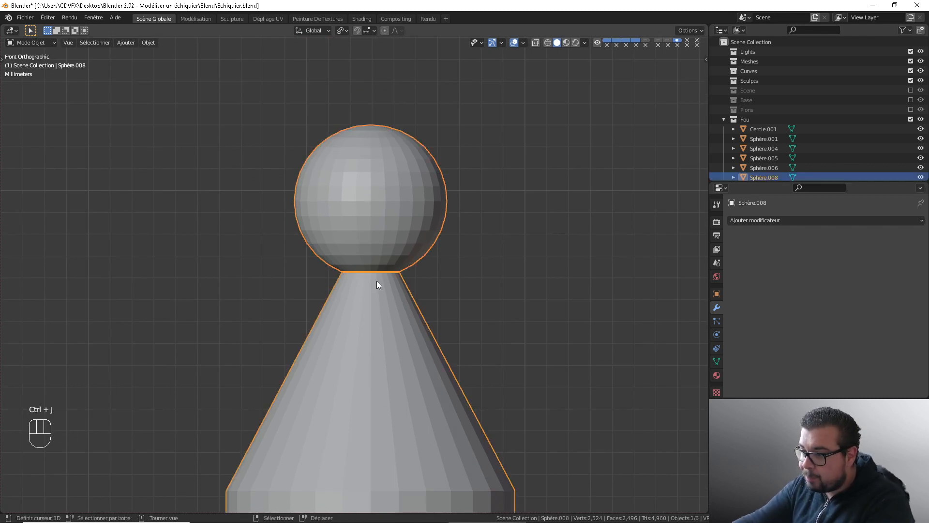
pyautogui.press('q')
pyautogui.click(334, 282)
pyautogui.press('q')
pyautogui.click(330, 277)
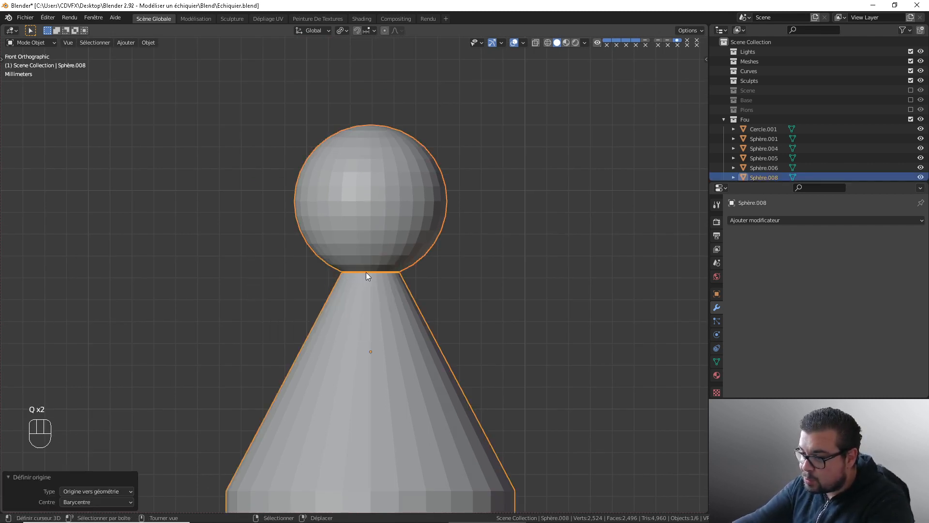
# In edge select mode, select the edge loop around the cone's top rim
pyautogui.scroll(4, 368, 272)
pyautogui.scroll(1, 370, 271)
pyautogui.press('Tab')
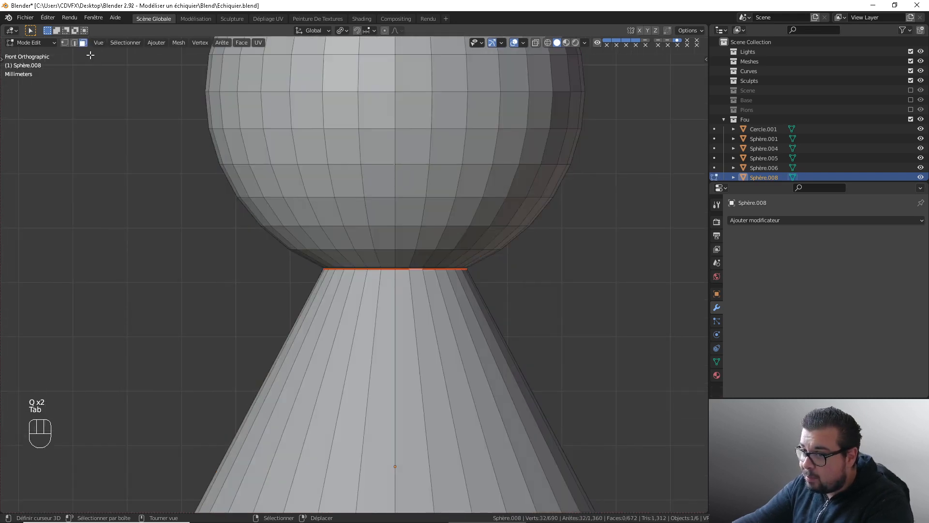
pyautogui.scroll(2, 363, 252)
pyautogui.keyDown('alt'); pyautogui.keyDown('shift'); pyautogui.click(413, 266); pyautogui.keyUp('shift'); pyautogui.keyUp('alt')
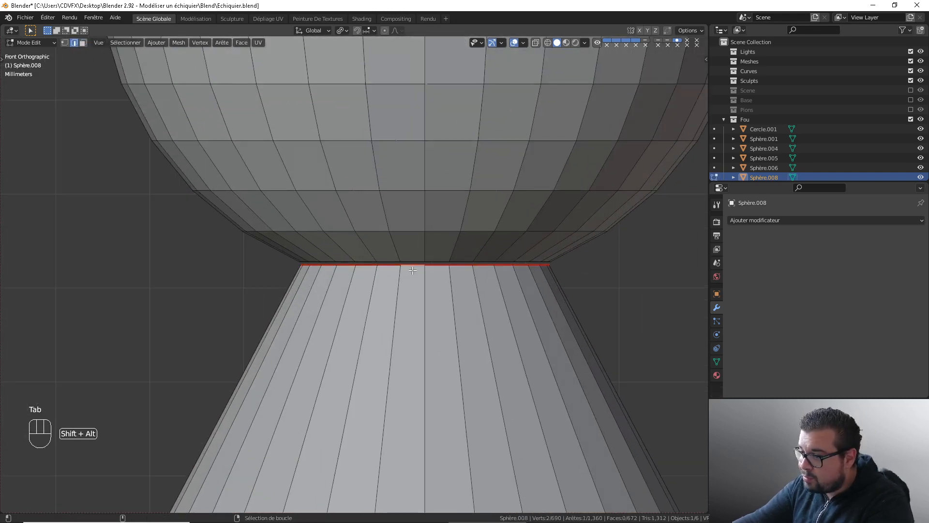
# Set the viewport's clipping start to 0.001 m so the junction can be viewed up close
pyautogui.moveTo(413, 271); pyautogui.dragTo(437, 290, button='middle')
pyautogui.press('n')
pyautogui.click(702, 65)
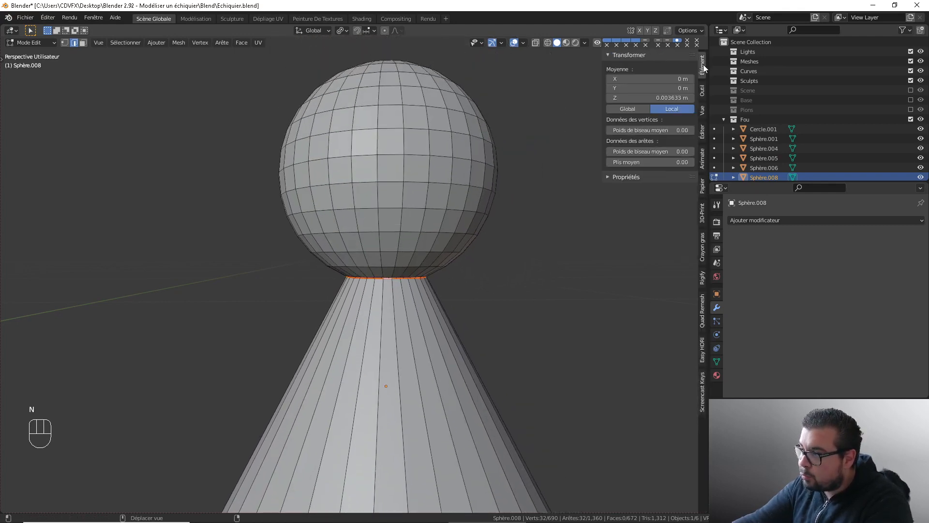
pyautogui.click(704, 109)
pyautogui.click(617, 54)
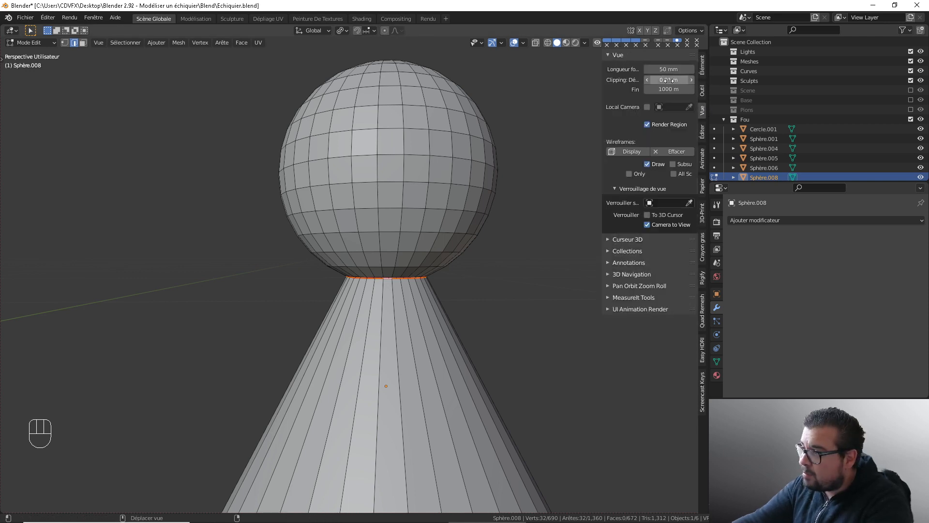
pyautogui.moveTo(676, 81); pyautogui.dragTo(663, 81)
pyautogui.scroll(8, 379, 257)
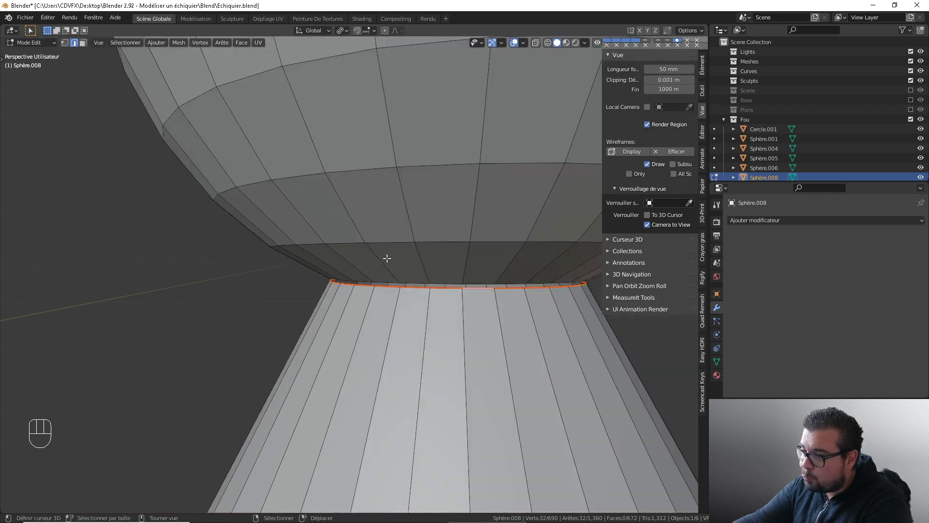
pyautogui.scroll(-3, 406, 266)
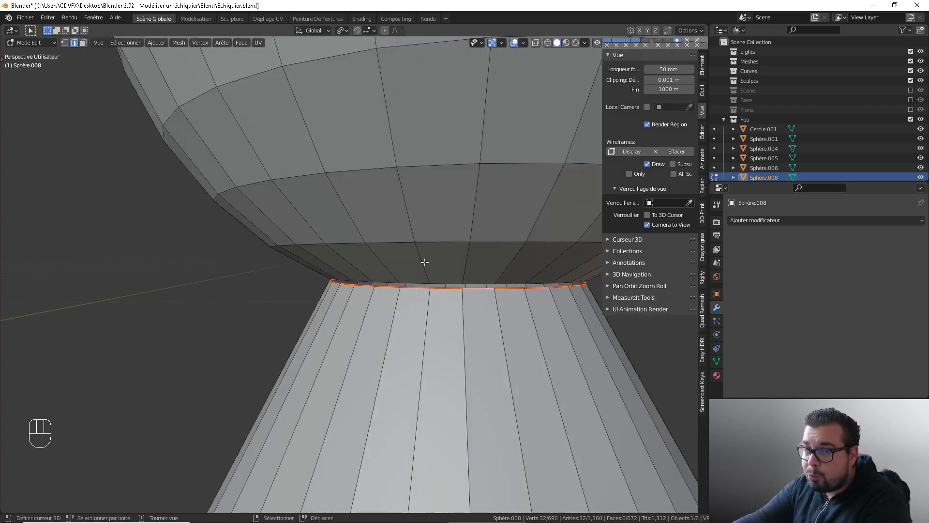
pyautogui.press('n')
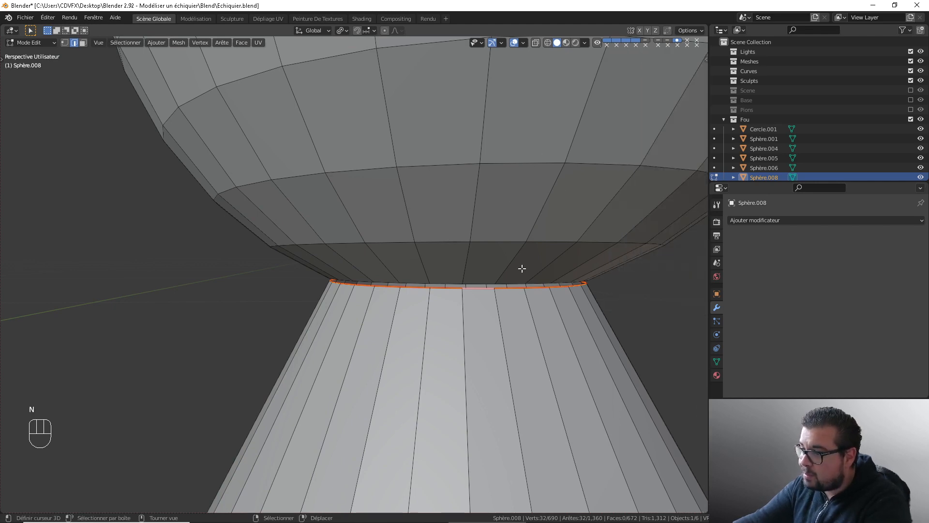
# Add the ball's open bottom edge loop to the selection and bridge it to the cone's rim with LoopTools Bridge
pyautogui.moveTo(494, 270); pyautogui.dragTo(477, 203, button='middle')
pyautogui.keyDown('alt'); pyautogui.keyDown('shift'); pyautogui.rightClick(474, 185); pyautogui.keyUp('shift'); pyautogui.keyUp('alt')
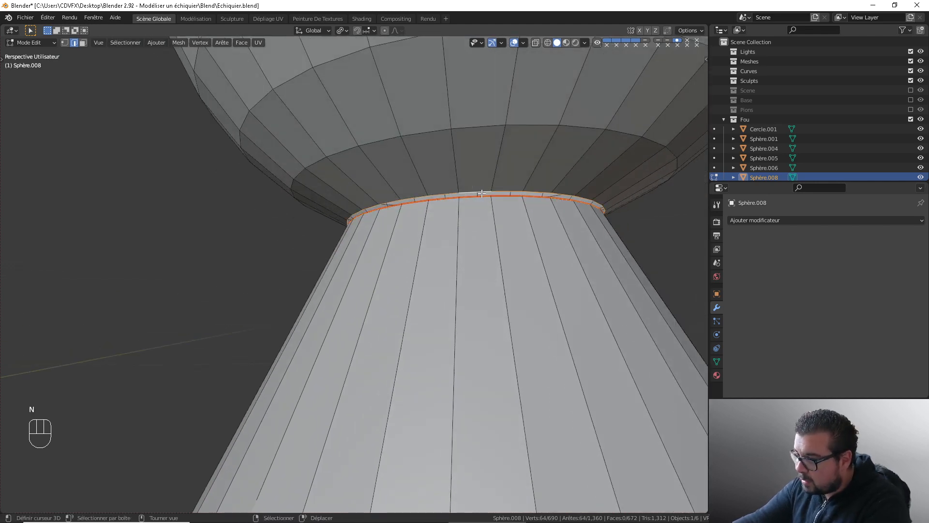
pyautogui.press('w')
pyautogui.moveTo(481, 192)
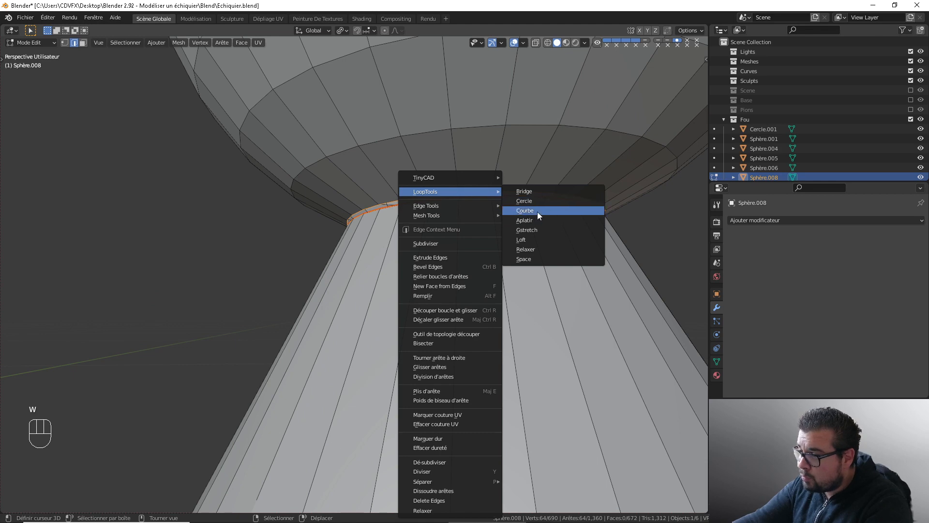
pyautogui.click(540, 194)
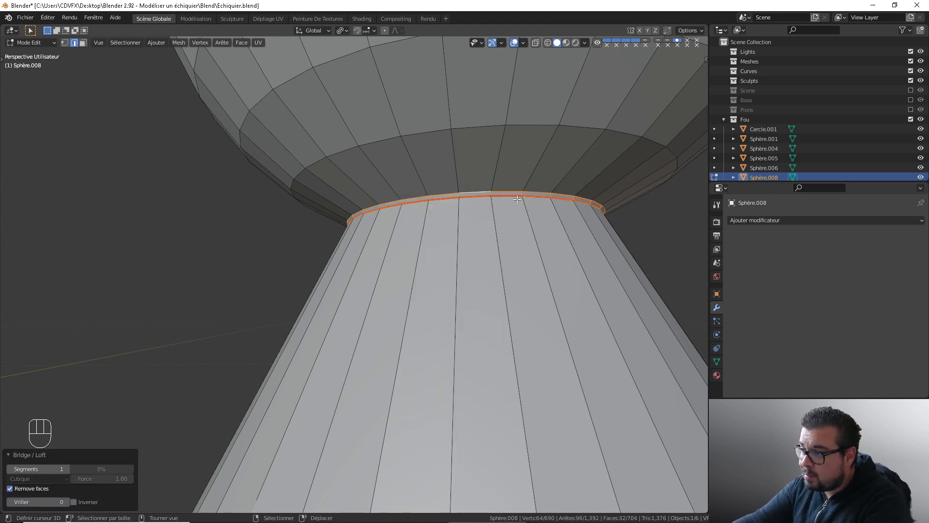
# Examine the bridged junction from above and from the side, and compare the head with the bishop in the reference image
pyautogui.scroll(-2, 518, 199)
pyautogui.press('KP_7')
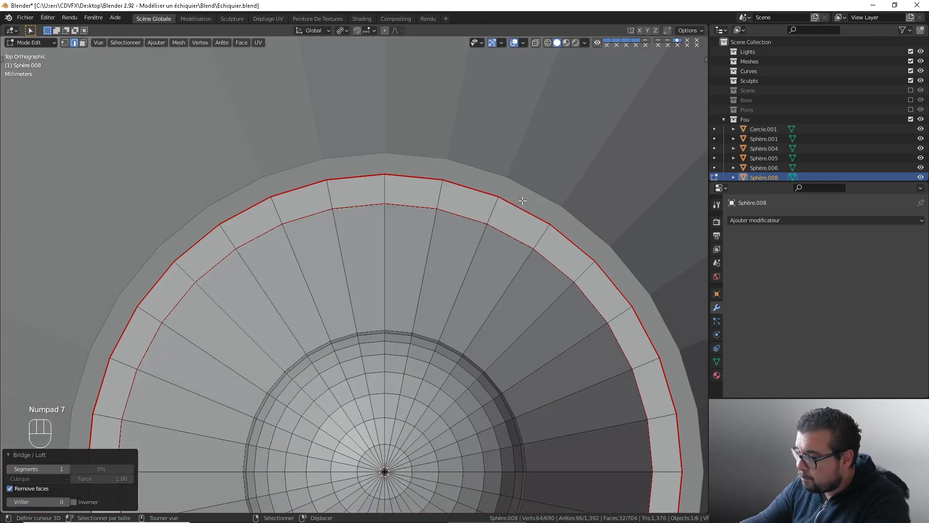
pyautogui.scroll(-5, 508, 198)
pyautogui.moveTo(483, 290); pyautogui.dragTo(494, 211, button='middle')
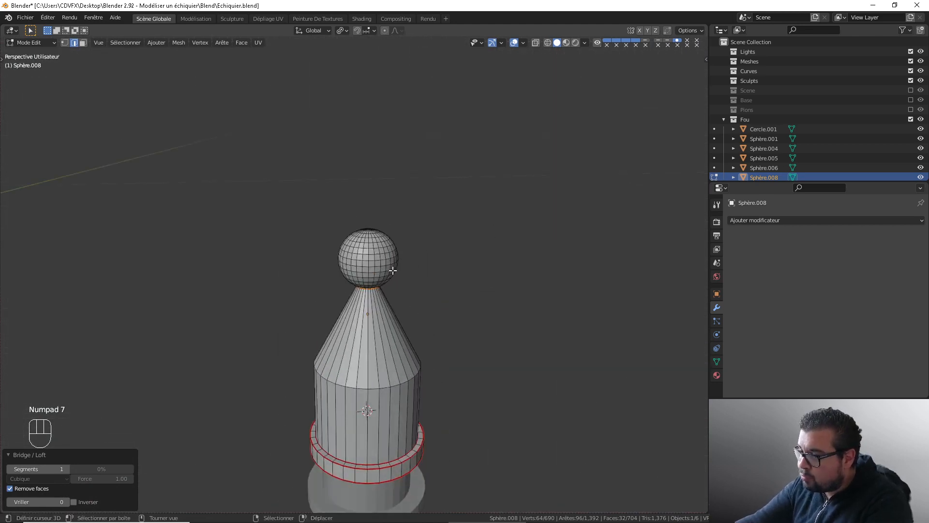
pyautogui.scroll(4, 395, 270)
pyautogui.press('Tab')
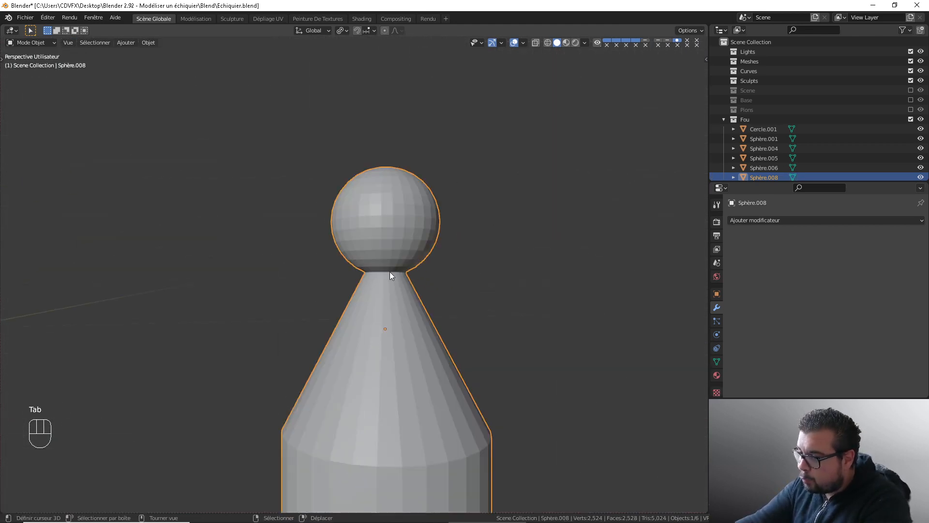
pyautogui.keyDown('shift'); pyautogui.moveTo(416, 314); pyautogui.dragTo(388, 221, button='middle'); pyautogui.keyUp('shift')
pyautogui.scroll(-2, 380, 310)
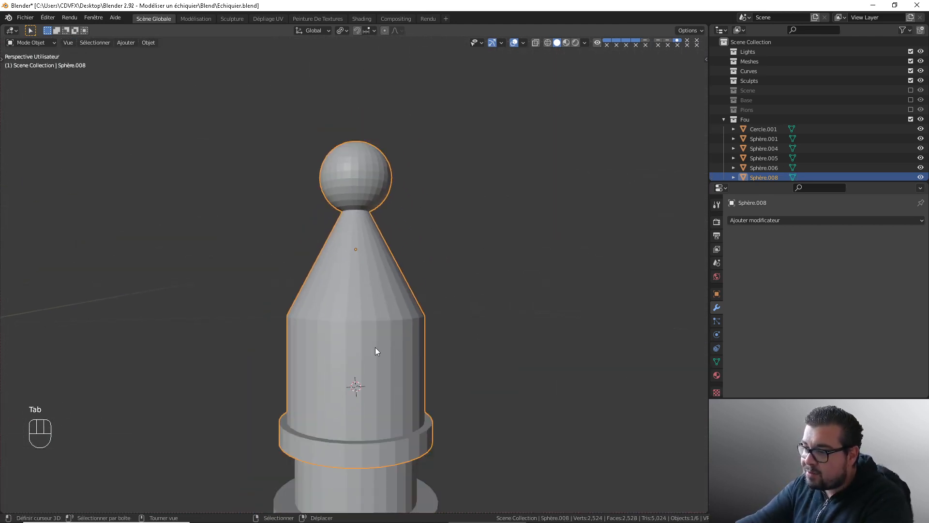
pyautogui.moveTo(0, 208); pyautogui.dragTo(162, 179, button='right')
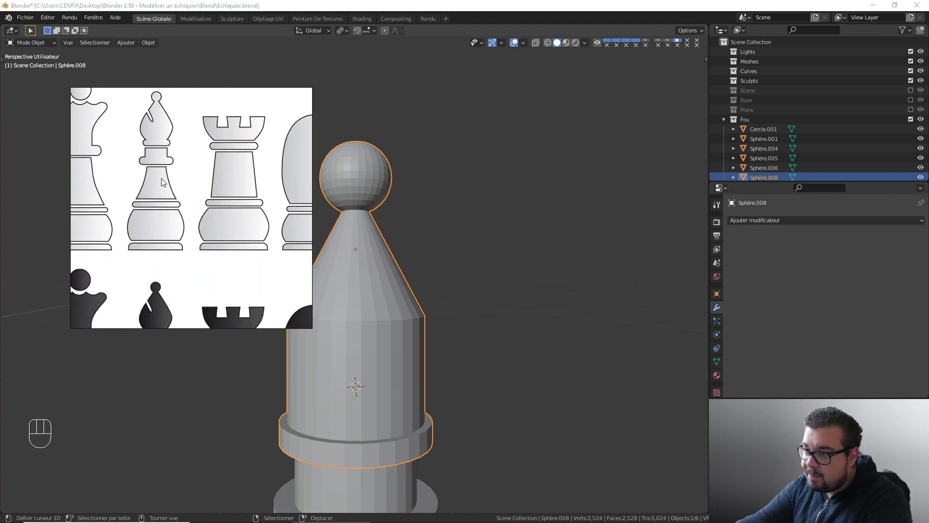
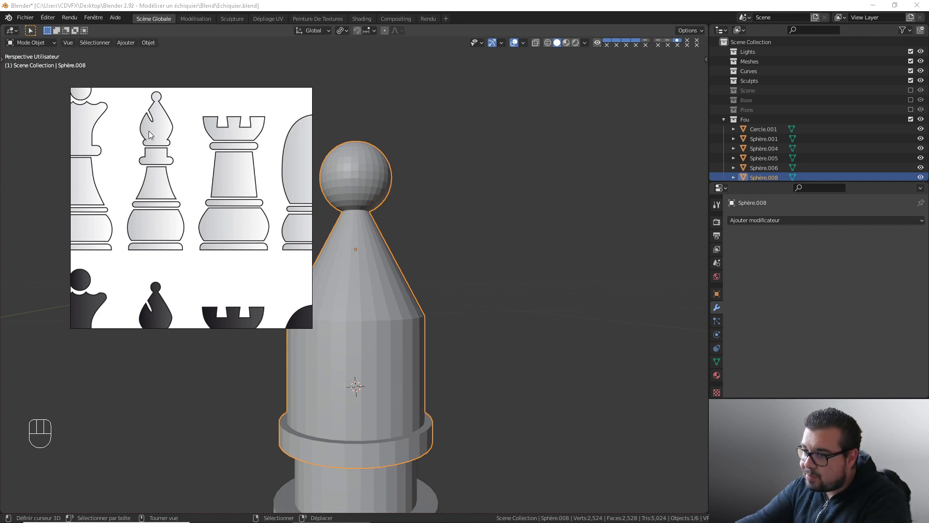
pyautogui.moveTo(214, 159); pyautogui.dragTo(0, 165, button='right')
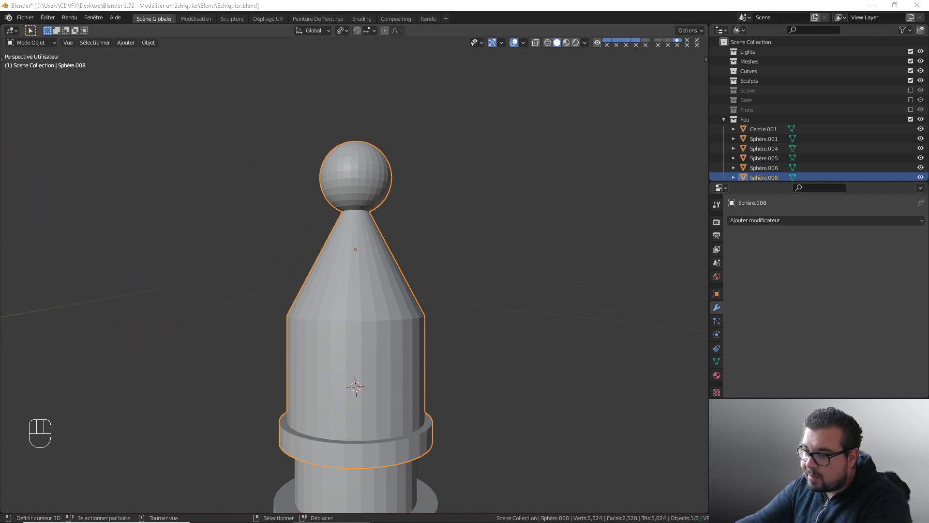
# In front view, select the edge loop where the cone meets the cylindrical part of the head and scale it by 1.6
pyautogui.press('KP_1')
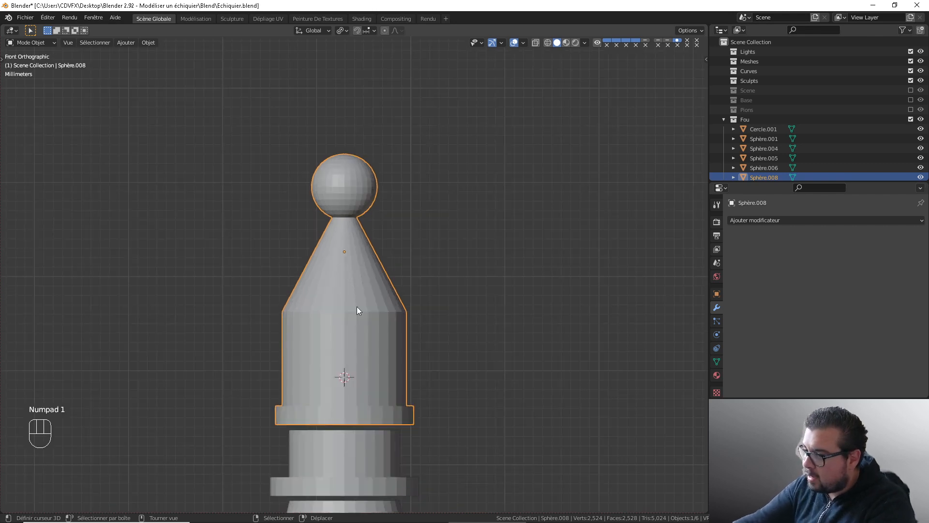
pyautogui.keyDown('shift'); pyautogui.moveTo(357, 307); pyautogui.dragTo(408, 272, button='middle'); pyautogui.keyUp('shift')
pyautogui.press('Tab')
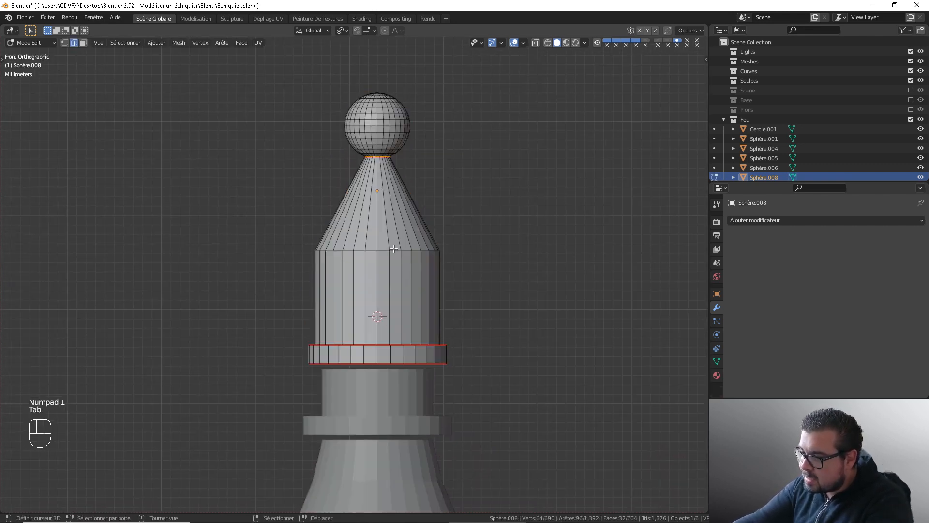
pyautogui.keyDown('alt'); pyautogui.keyDown('shift'); pyautogui.click(394, 249); pyautogui.keyUp('shift'); pyautogui.keyUp('alt')
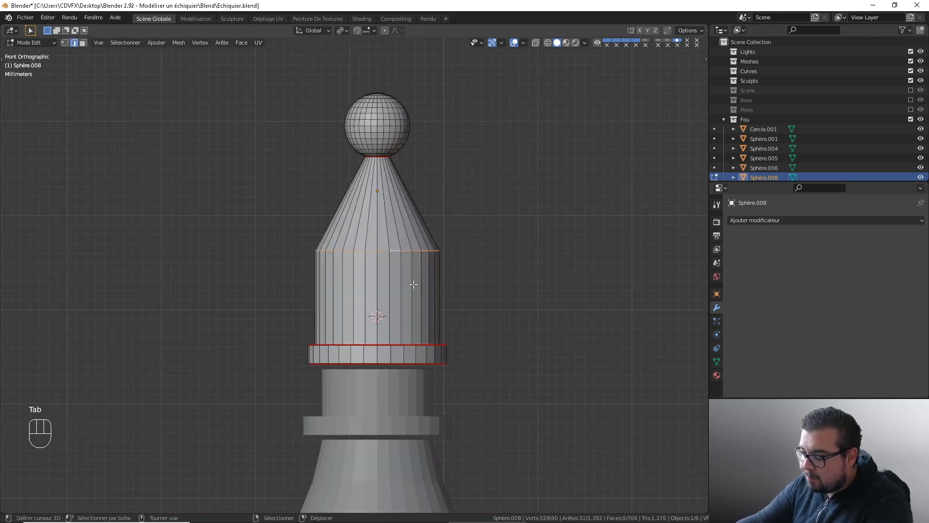
pyautogui.write('s')
pyautogui.write('1.6')
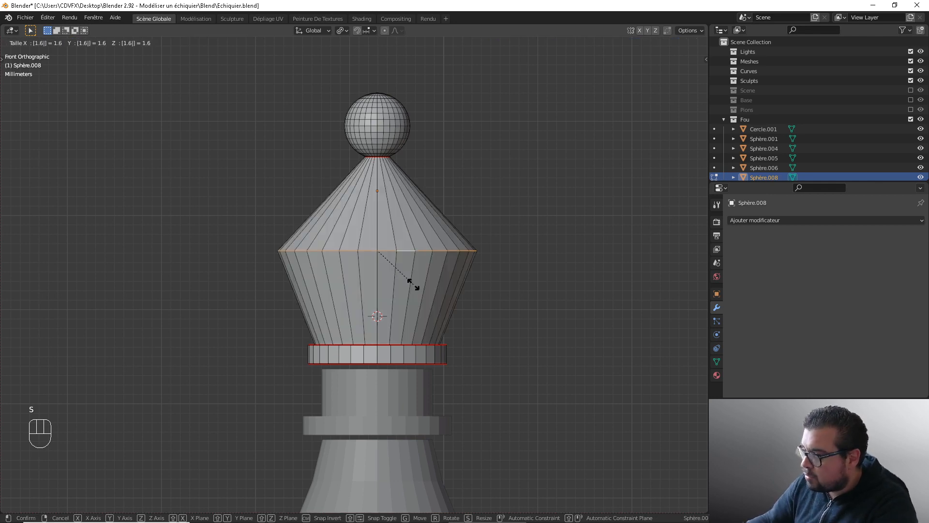
pyautogui.press('Return')
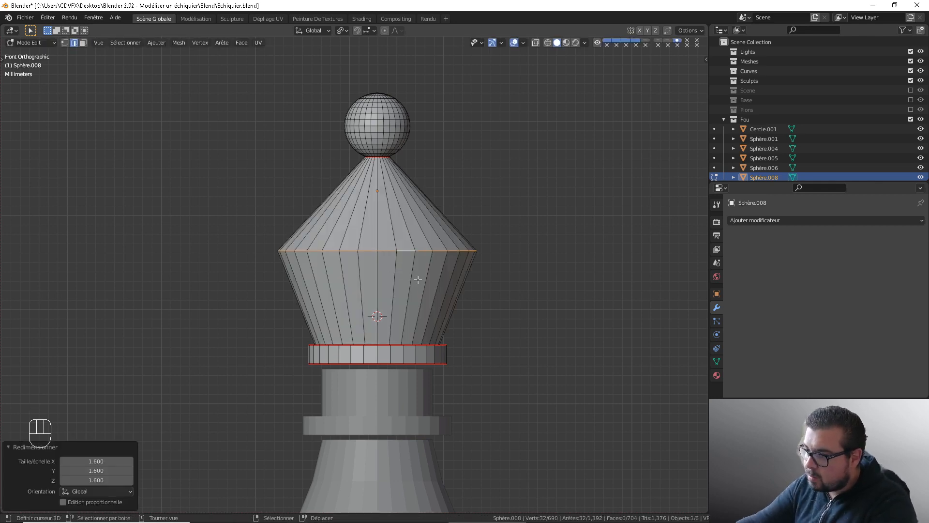
# Bevel the head's widened edge loop with 6 segments and a width of about 0.0092 m to round the silhouette
pyautogui.scroll(1, 413, 263)
pyautogui.scroll(-2, 440, 249)
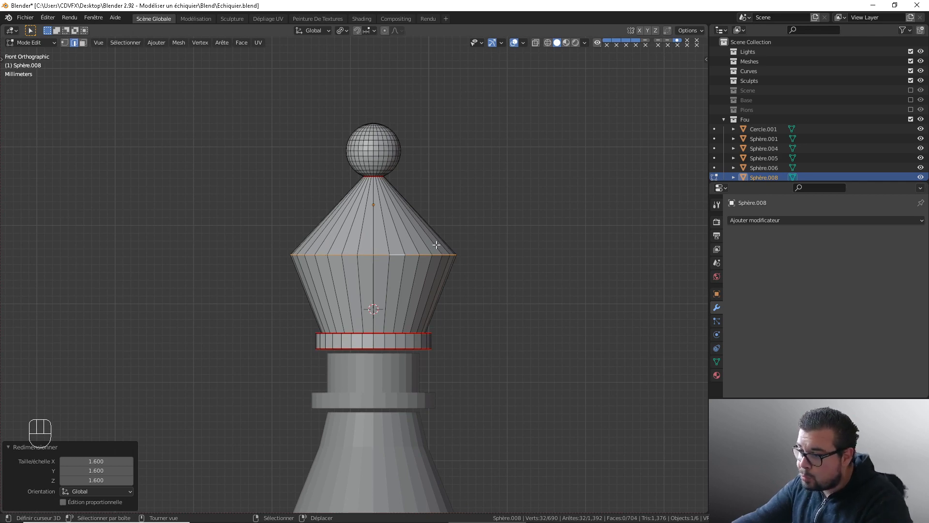
pyautogui.hotkey('ctrl', 'b')
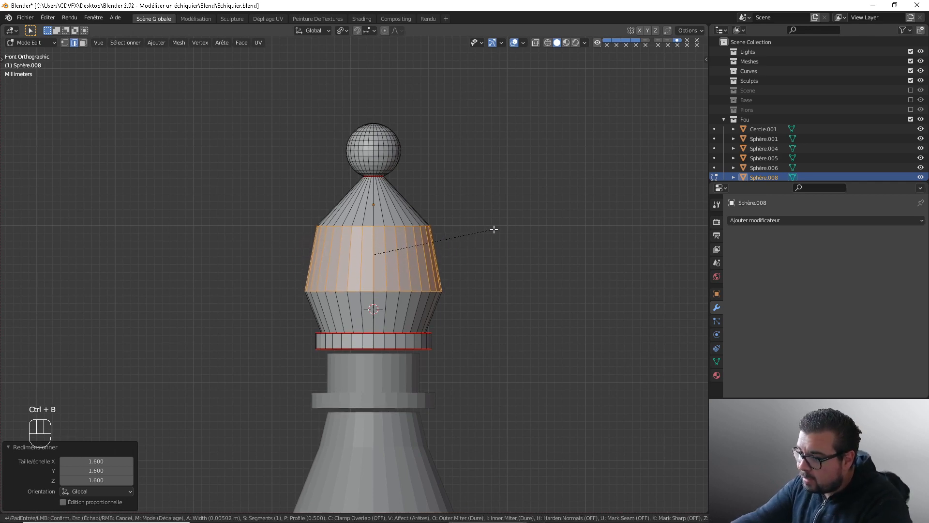
pyautogui.scroll(3, 496, 228)
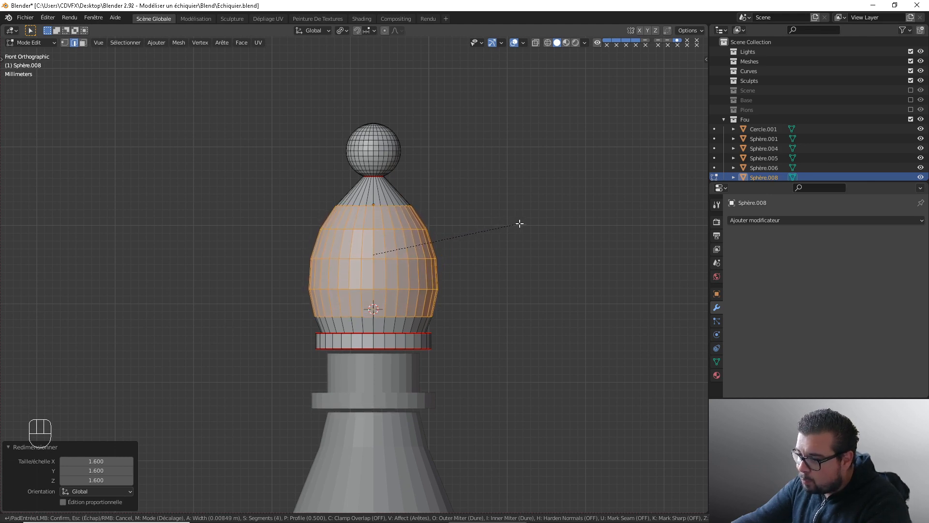
pyautogui.press('shift')
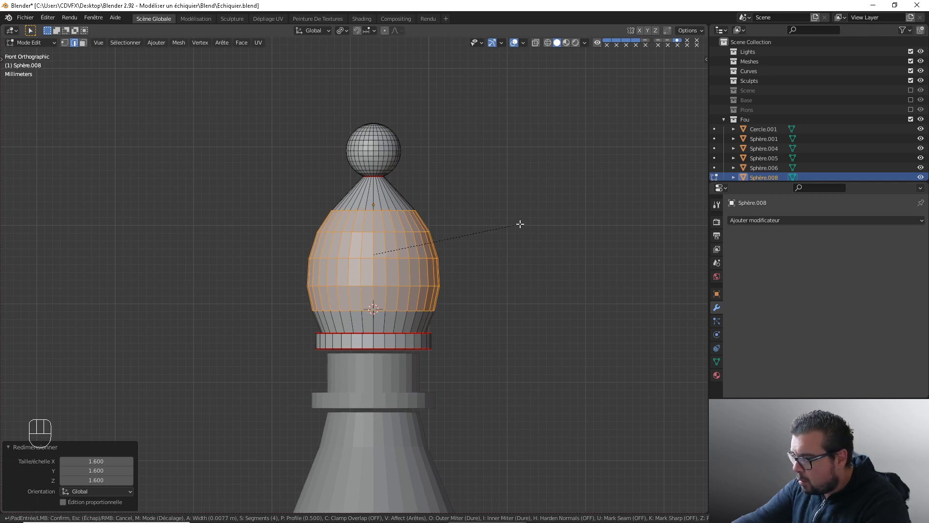
pyautogui.scroll(1, 520, 224)
pyautogui.scroll(1, 520, 224)
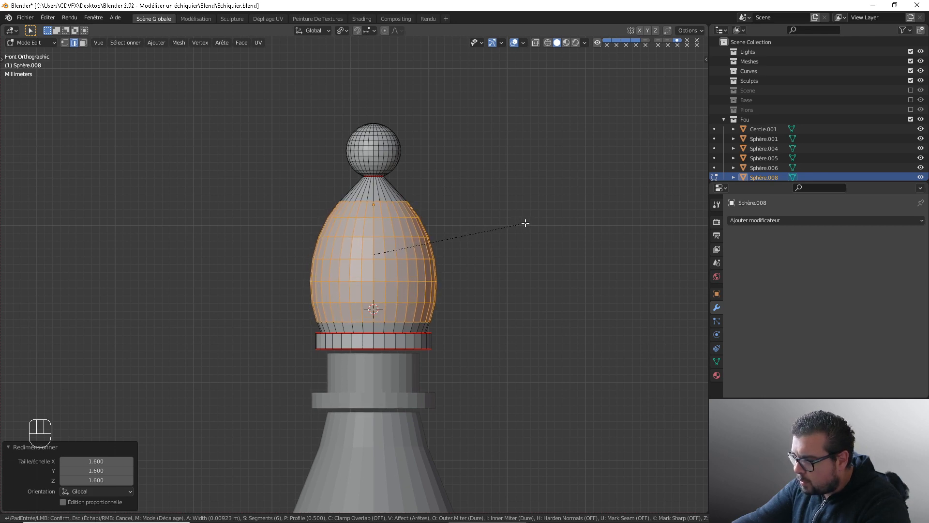
pyautogui.click(526, 223)
# Add two evenly spaced, unslid loop cuts between the rounded area and the neck below the ball, and clear the selection
pyautogui.keyDown('shift'); pyautogui.moveTo(459, 222); pyautogui.dragTo(482, 239, button='middle'); pyautogui.keyUp('shift')
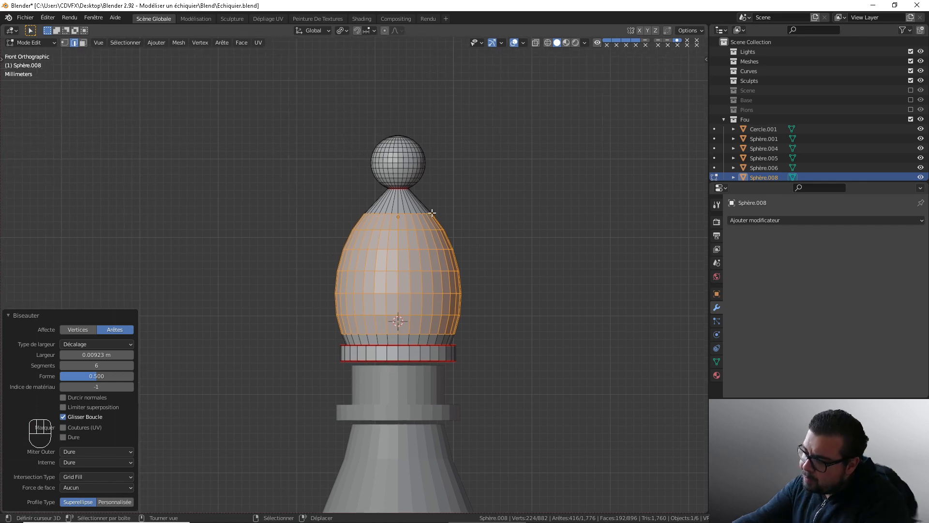
pyautogui.hotkey('ctrl', 'r')
pyautogui.scroll(1, 419, 209)
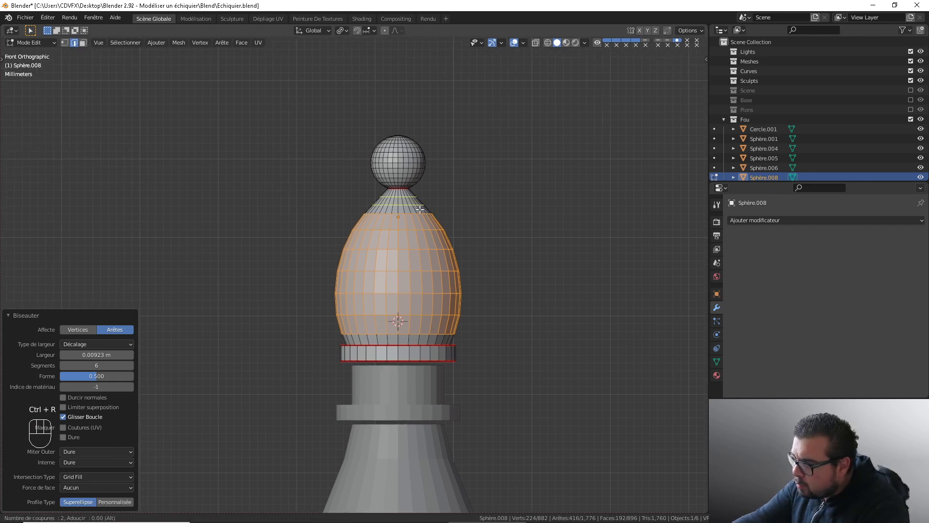
pyautogui.click(419, 209)
pyautogui.rightClick(420, 209)
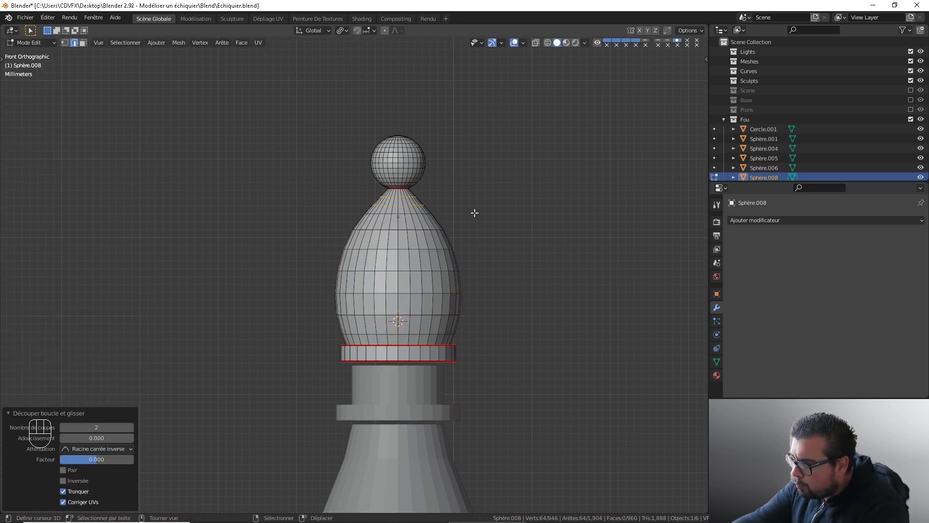
pyautogui.press('a')
pyautogui.click(476, 197)
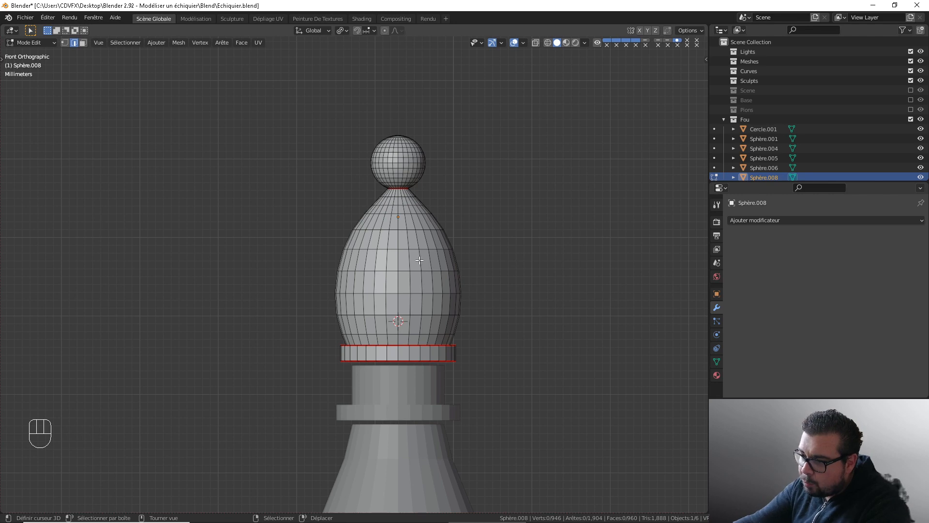
pyautogui.keyDown('shift'); pyautogui.moveTo(458, 251); pyautogui.dragTo(478, 241, button='middle'); pyautogui.keyUp('shift')
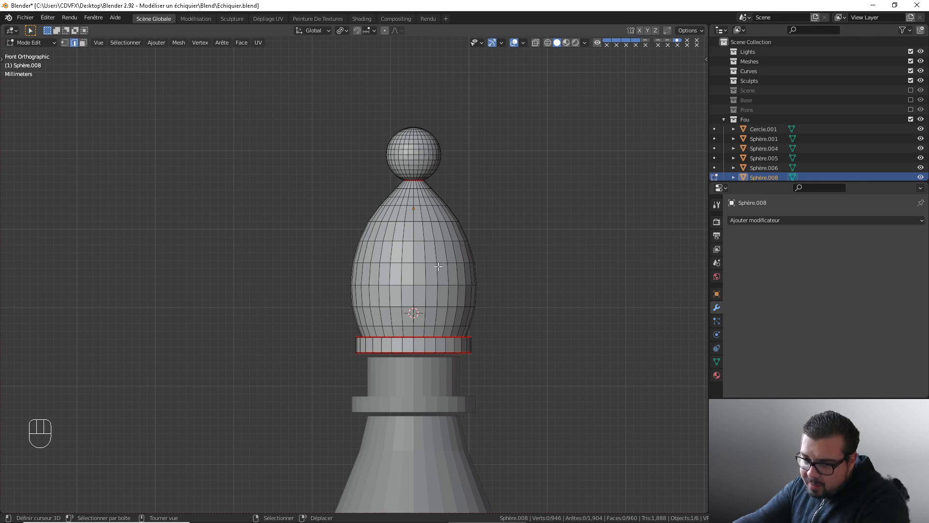
# In object mode, apply the head's rotation and scale and set its origin to geometry
pyautogui.press('Tab')
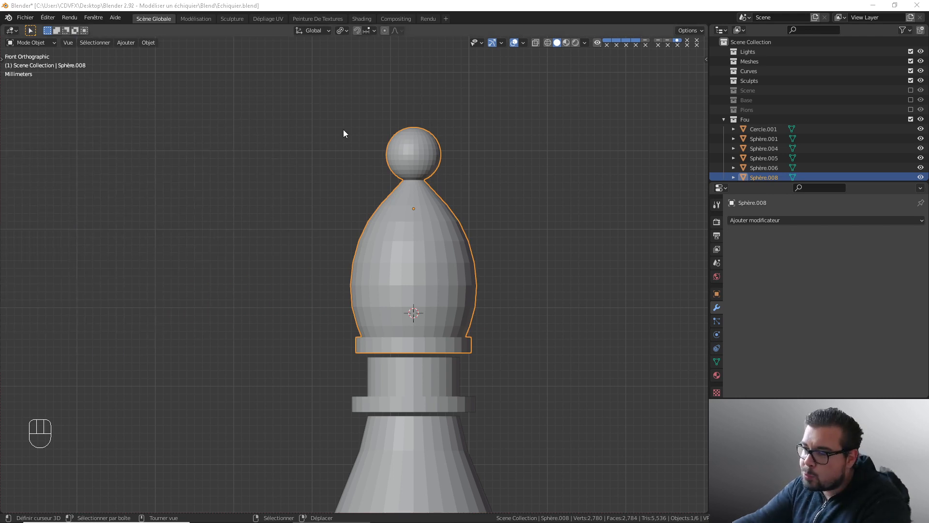
pyautogui.scroll(1, 431, 241)
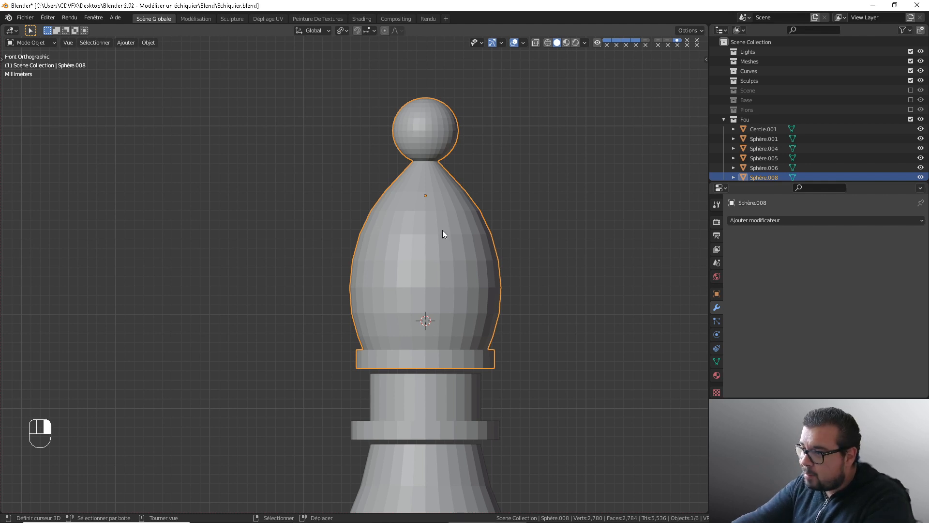
pyautogui.press('q')
pyautogui.click(413, 224)
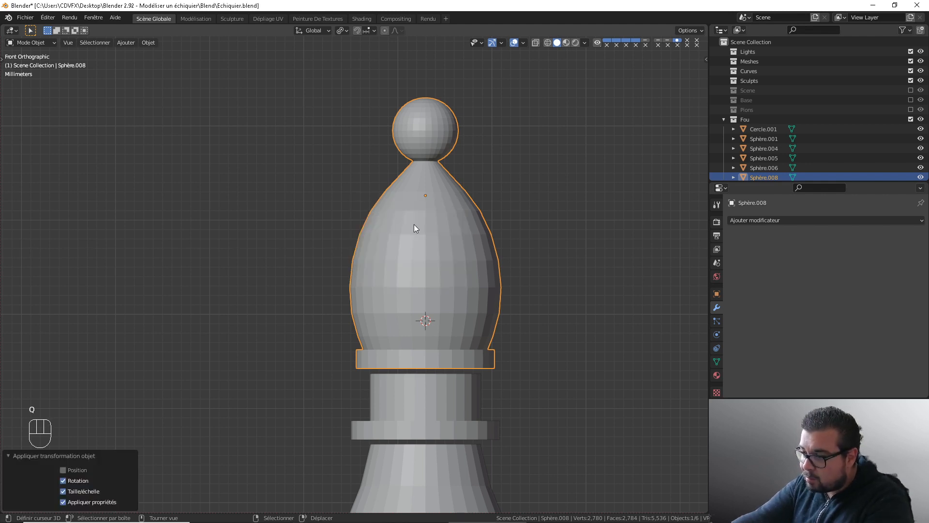
pyautogui.press('q')
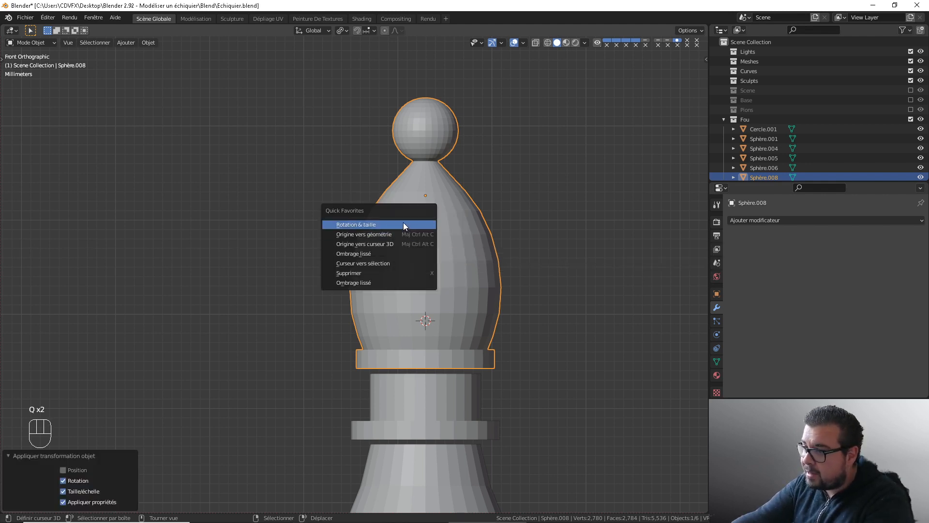
pyautogui.click(401, 234)
# Check the head's normals with the face orientation overlay and turn the overlay back off
pyautogui.keyDown('shift'); pyautogui.moveTo(460, 245); pyautogui.dragTo(479, 173, button='middle'); pyautogui.keyUp('shift')
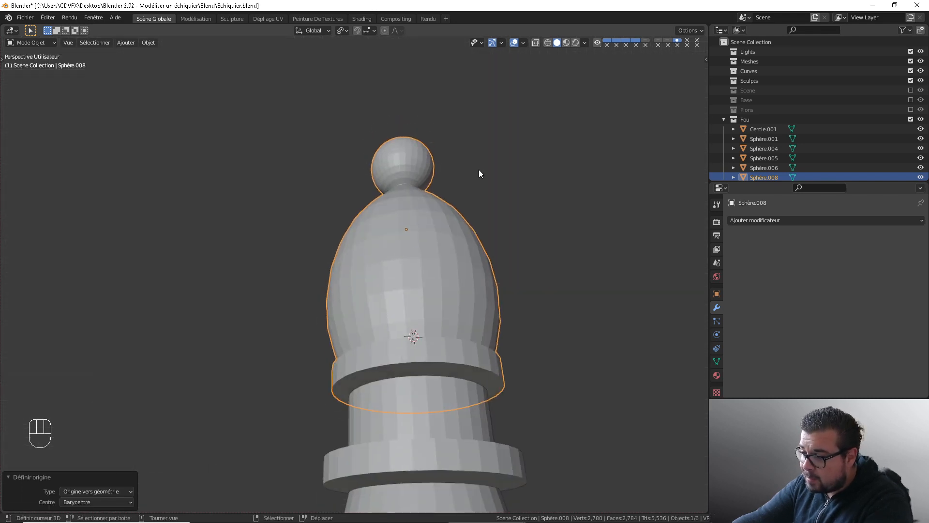
pyautogui.click(523, 43)
pyautogui.click(464, 218)
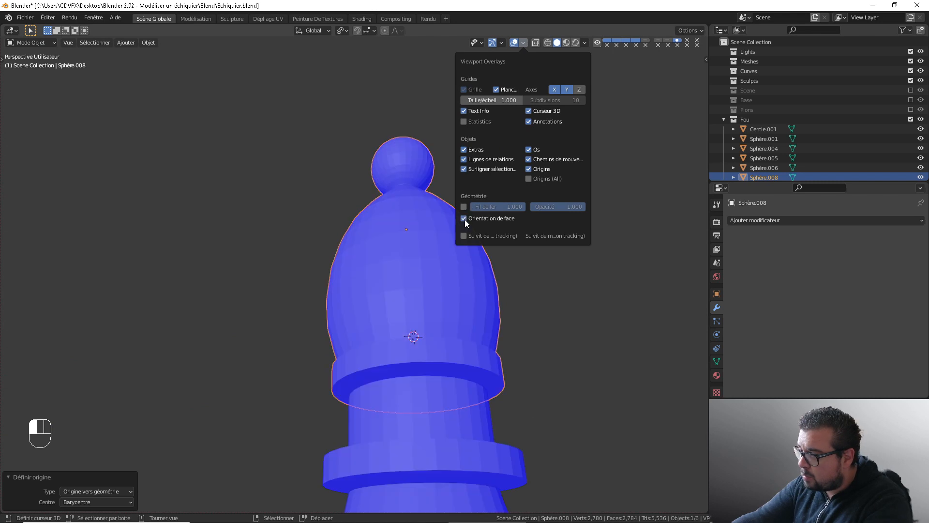
pyautogui.moveTo(393, 247); pyautogui.dragTo(557, 130, button='middle')
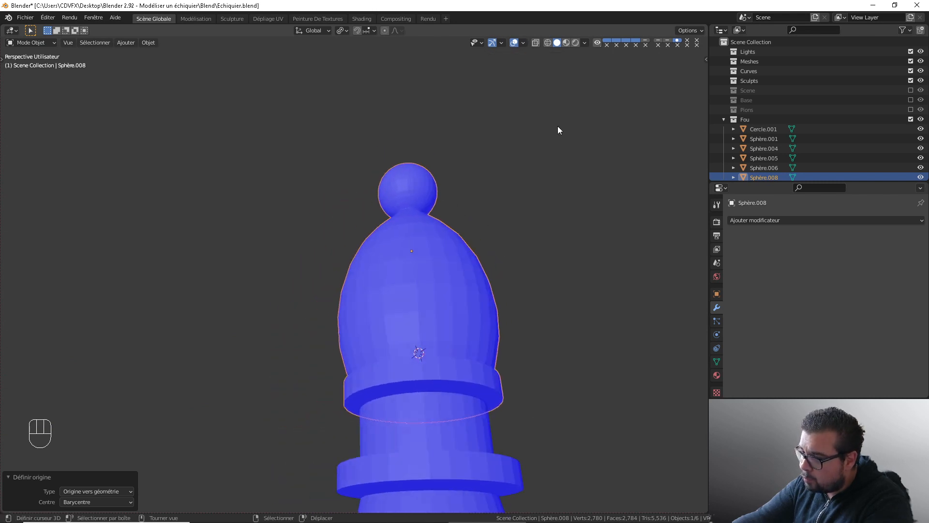
pyautogui.click(526, 42)
pyautogui.click(464, 218)
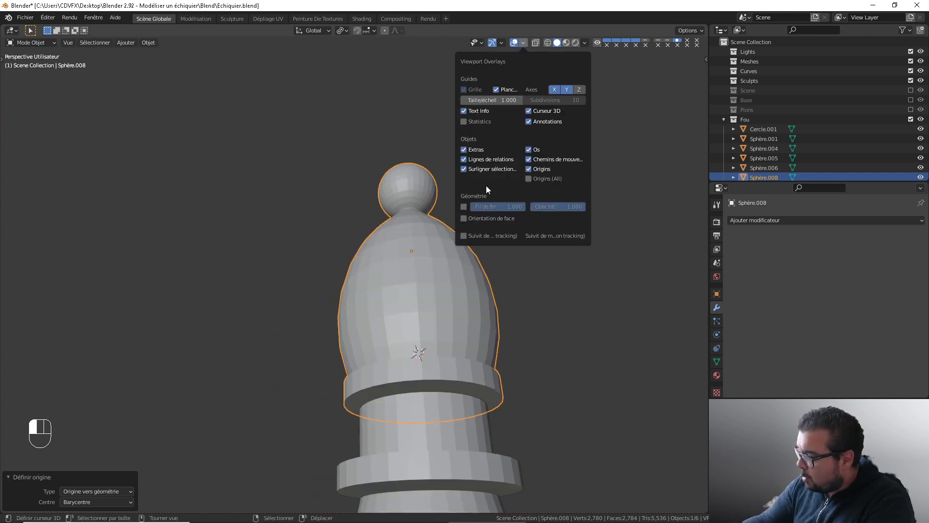
# Snap the 3D cursor to the selected head in front view and add a mesh cube there
pyautogui.press('KP_1')
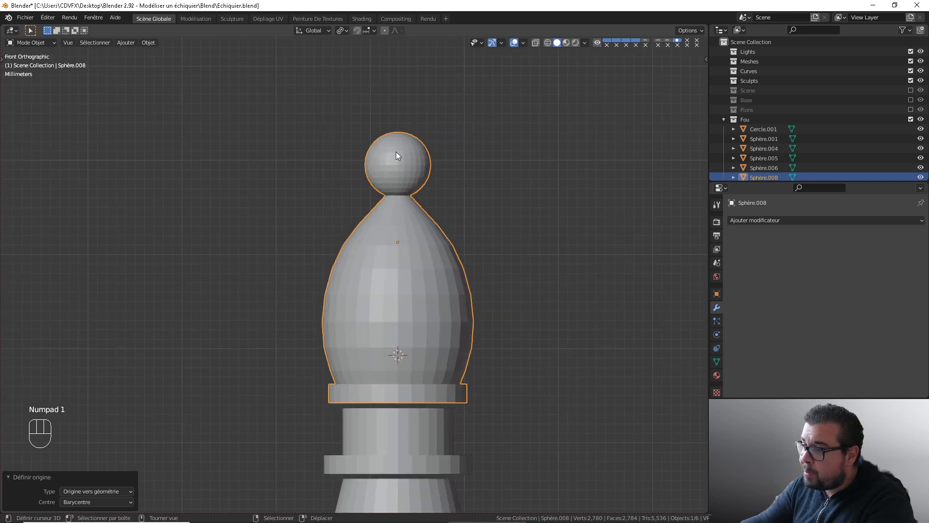
pyautogui.hotkey('shift', 's')
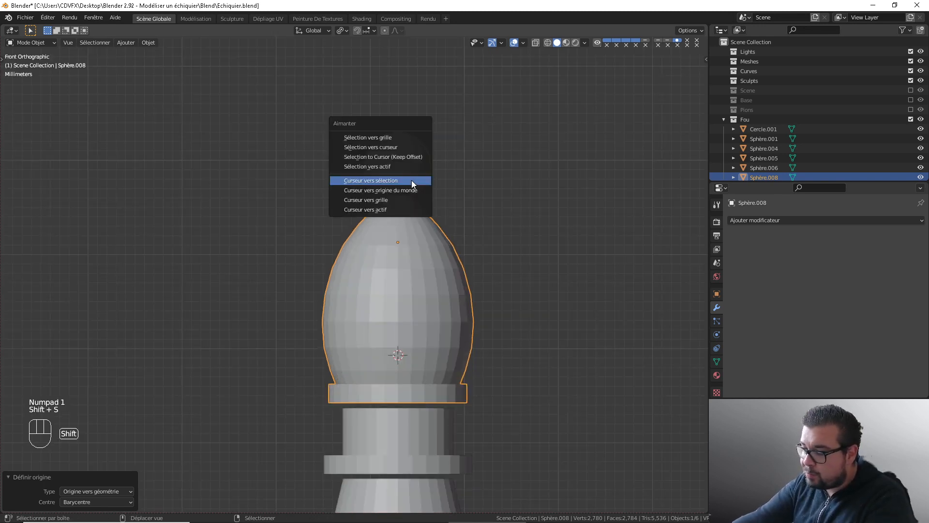
pyautogui.click(405, 182)
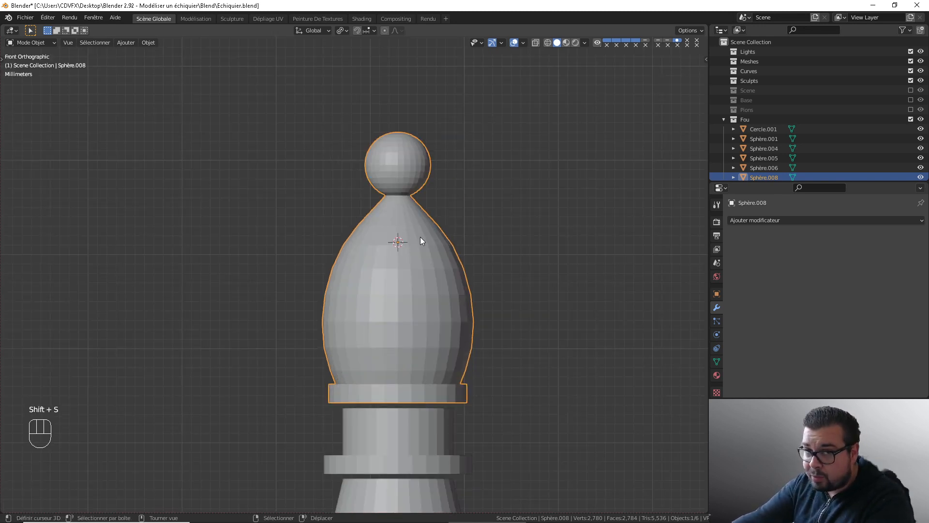
pyautogui.hotkey('shift', 'a')
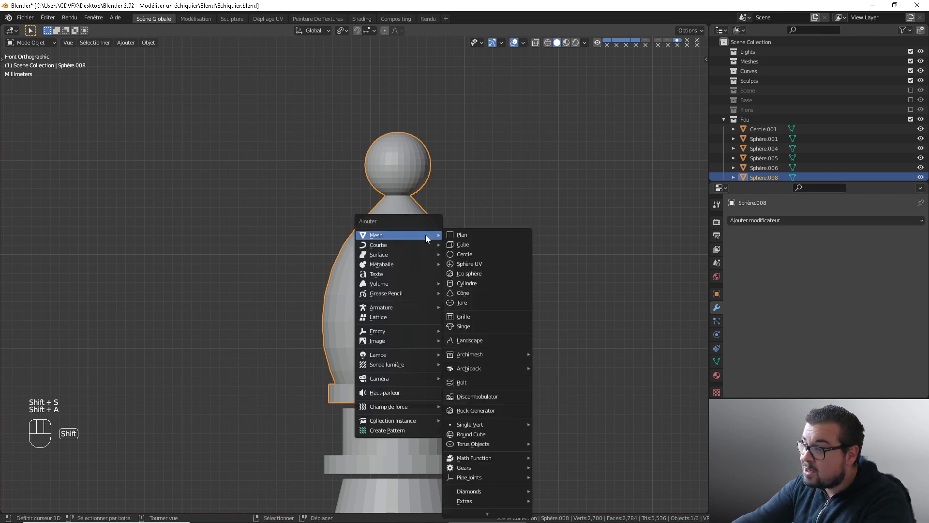
pyautogui.click(471, 245)
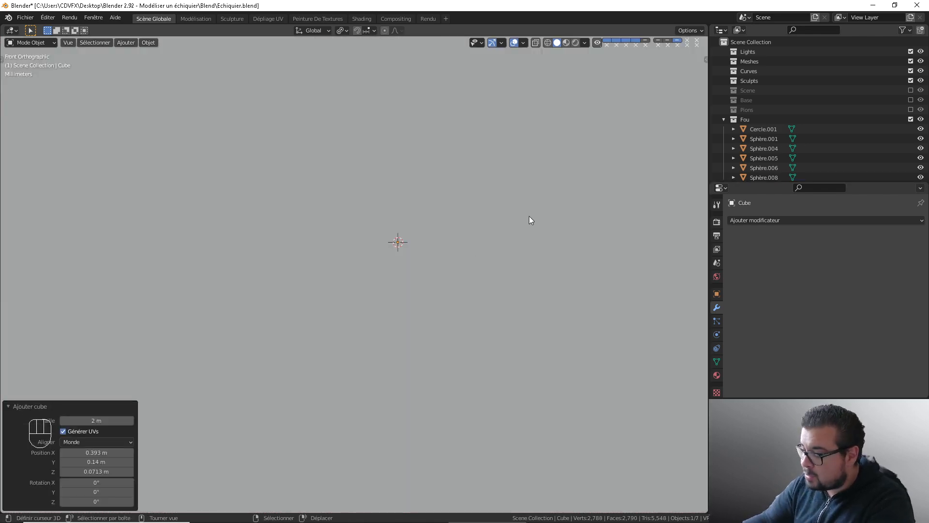
# Scale the new cube down uniformly until it is a tiny block within the bishop's head
pyautogui.write('s0.1')
pyautogui.write('s')
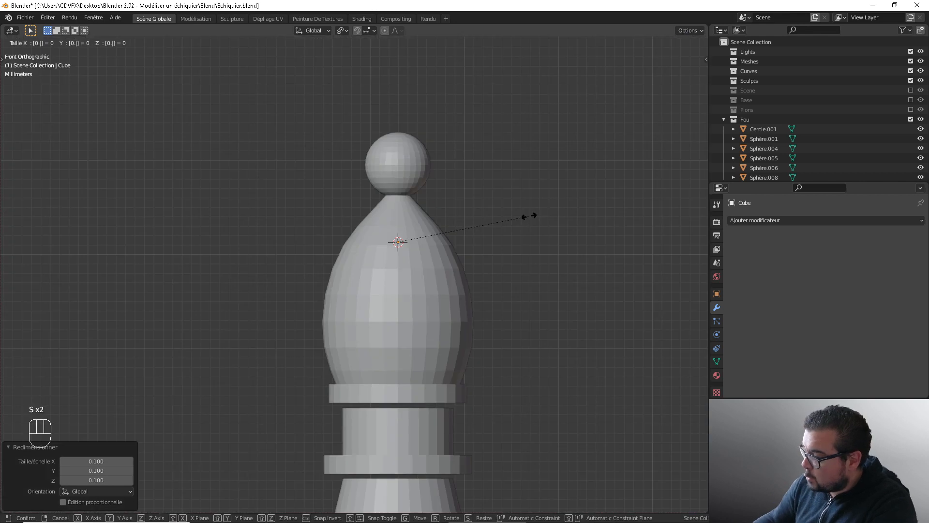
pyautogui.write('0.5')
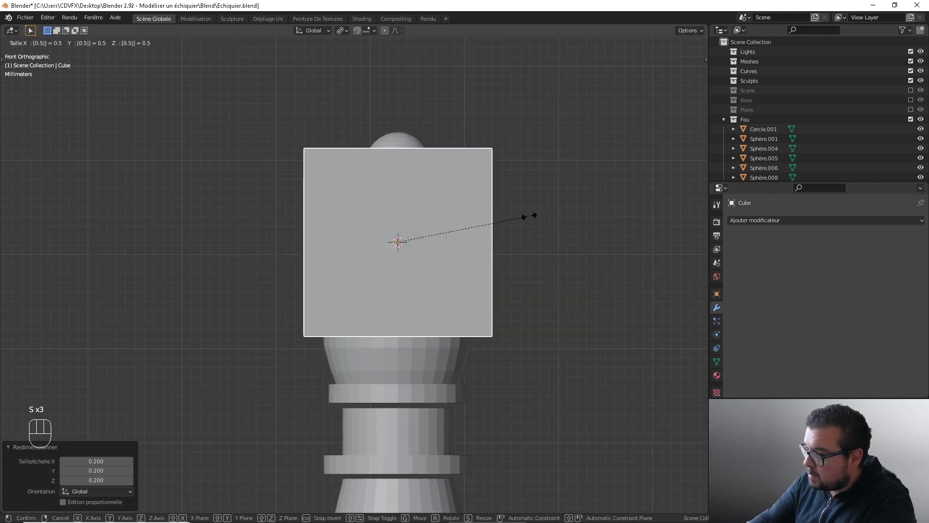
pyautogui.press('Return')
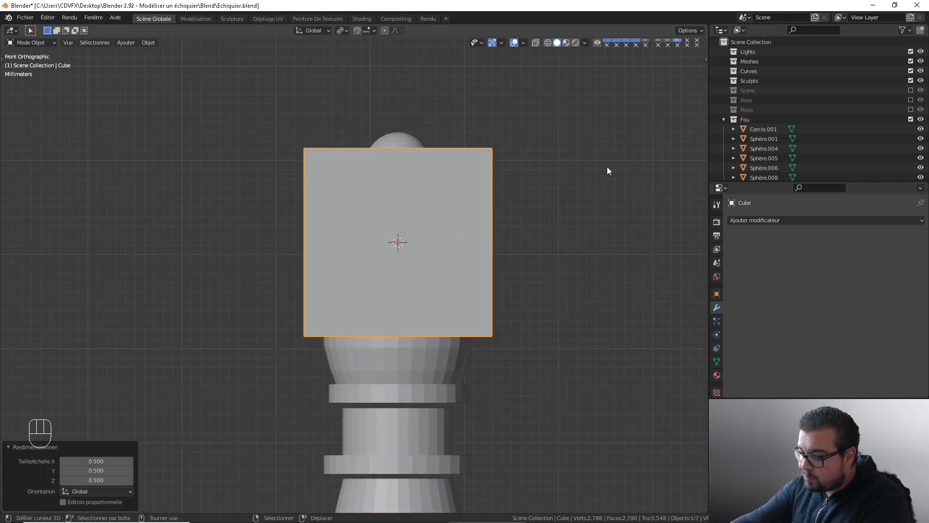
pyautogui.press('s')
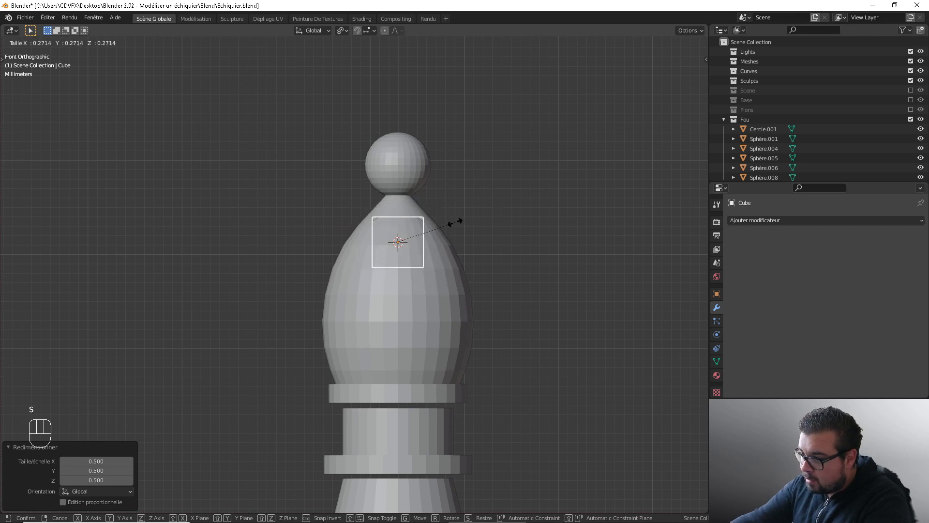
pyautogui.click(417, 240)
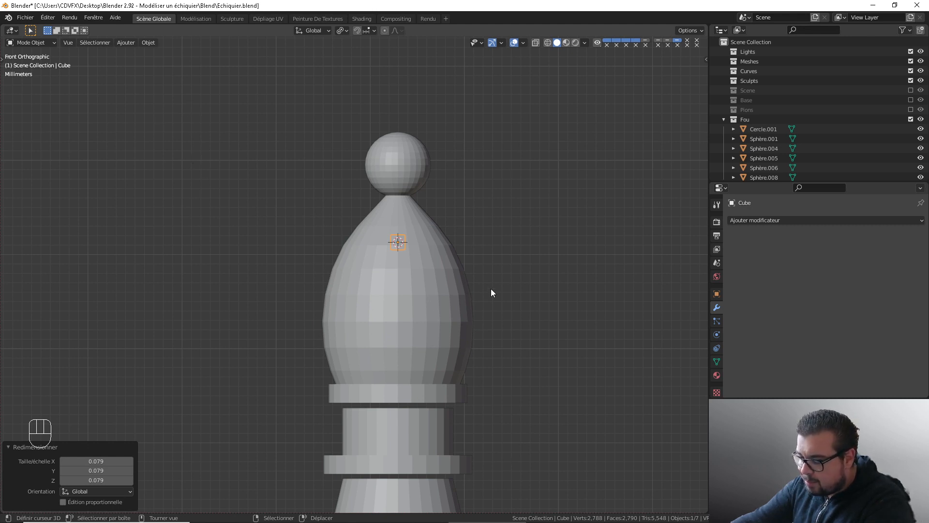
# Set the cube's X, Y and Z dimensions to 0.0015 m each
pyautogui.press('n')
pyautogui.click(701, 68)
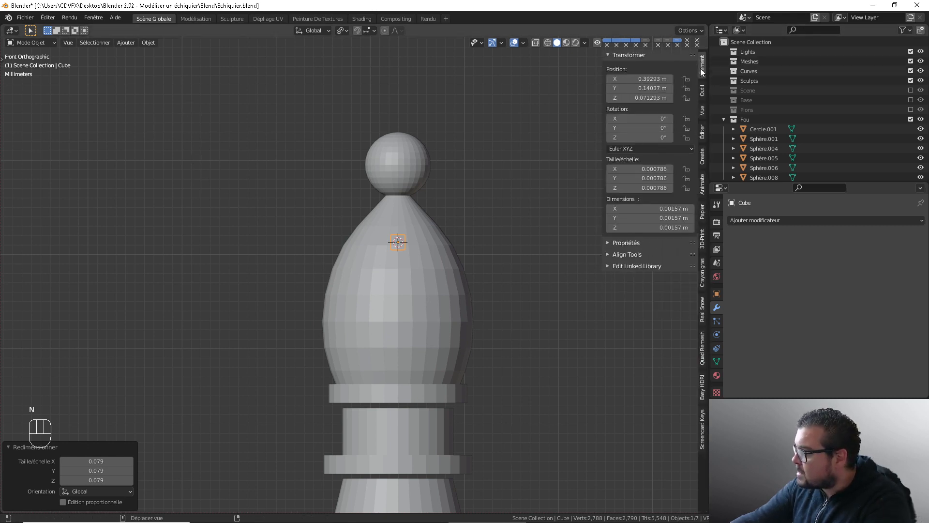
pyautogui.click(670, 209)
pyautogui.write('0')
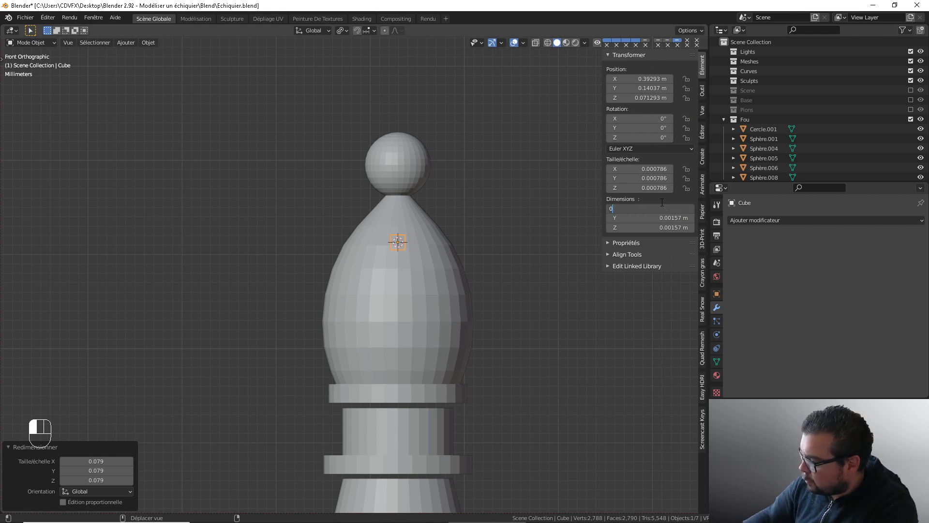
pyautogui.write('.0015')
pyautogui.press('Return')
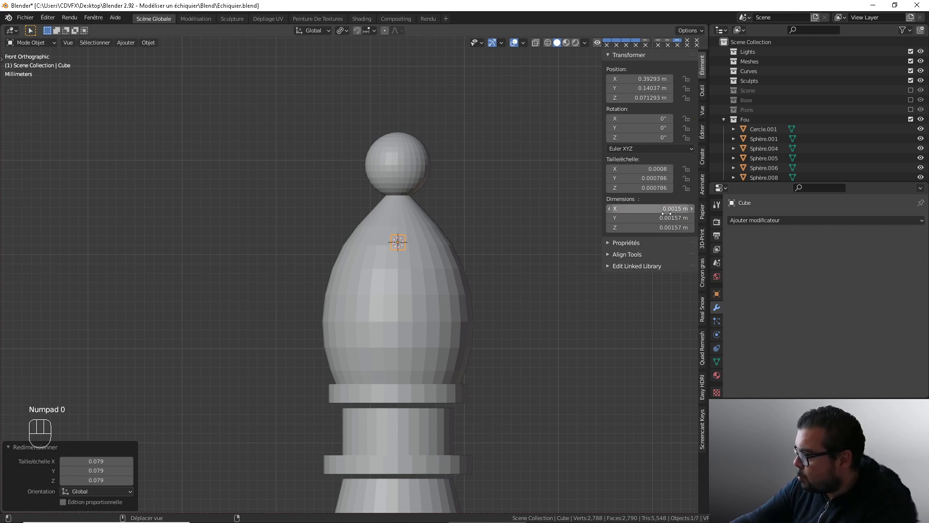
pyautogui.click(672, 218)
pyautogui.write('0.0015')
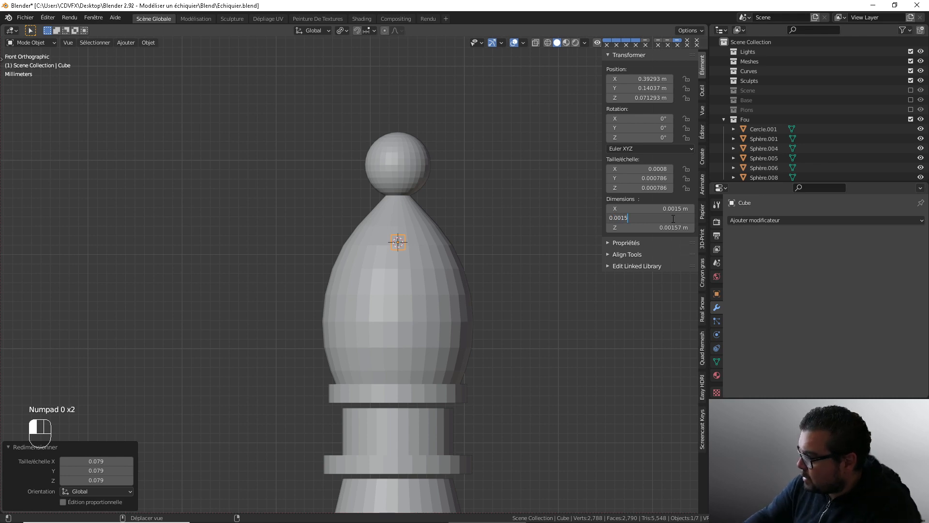
pyautogui.press('Return')
pyautogui.click(674, 228)
pyautogui.write('0')
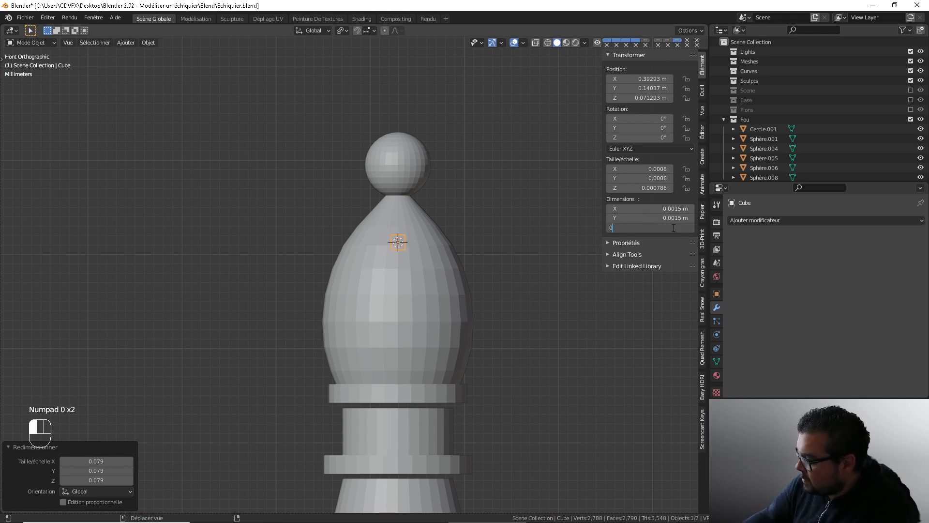
pyautogui.write('.0015')
pyautogui.press('Return')
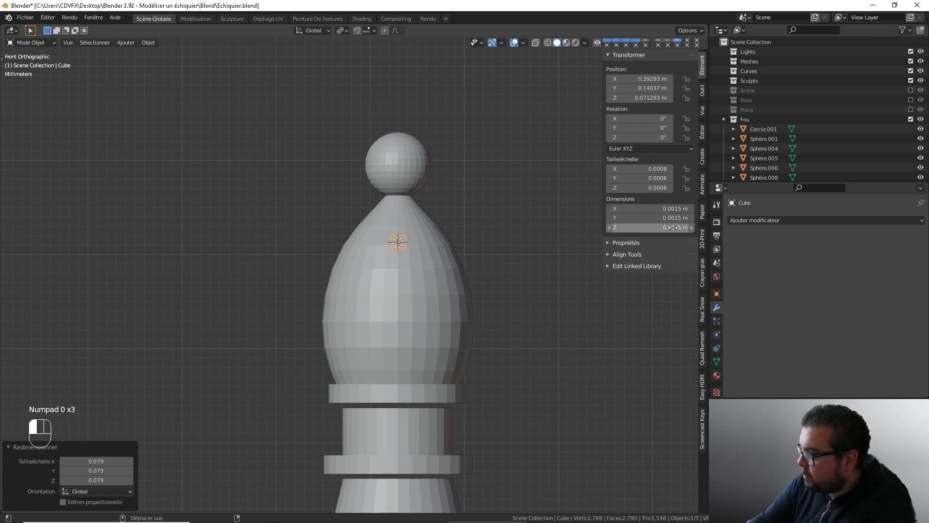
# Apply the cube's rotation and scale and set its origin to geometry
pyautogui.press('q')
pyautogui.click(489, 221)
pyautogui.press('q')
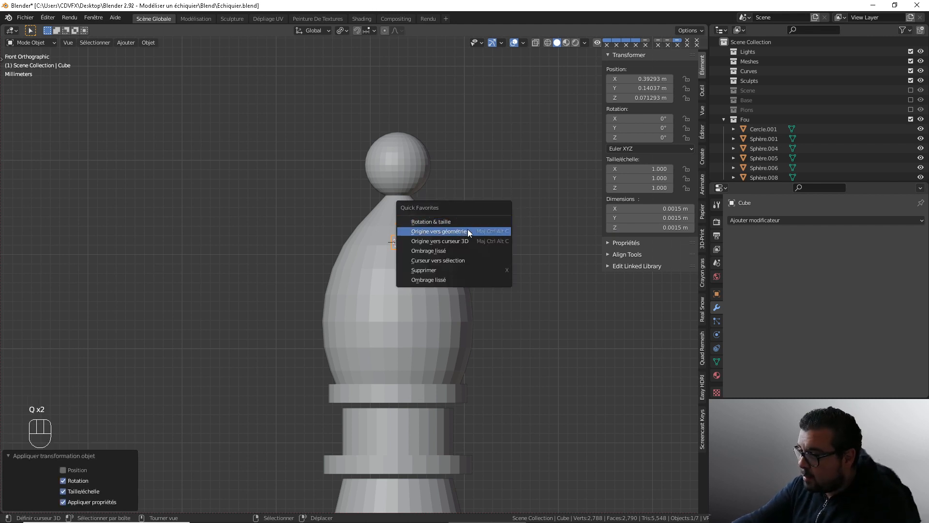
pyautogui.click(467, 231)
pyautogui.keyDown('shift'); pyautogui.moveTo(428, 214); pyautogui.dragTo(460, 253, button='middle'); pyautogui.keyUp('shift')
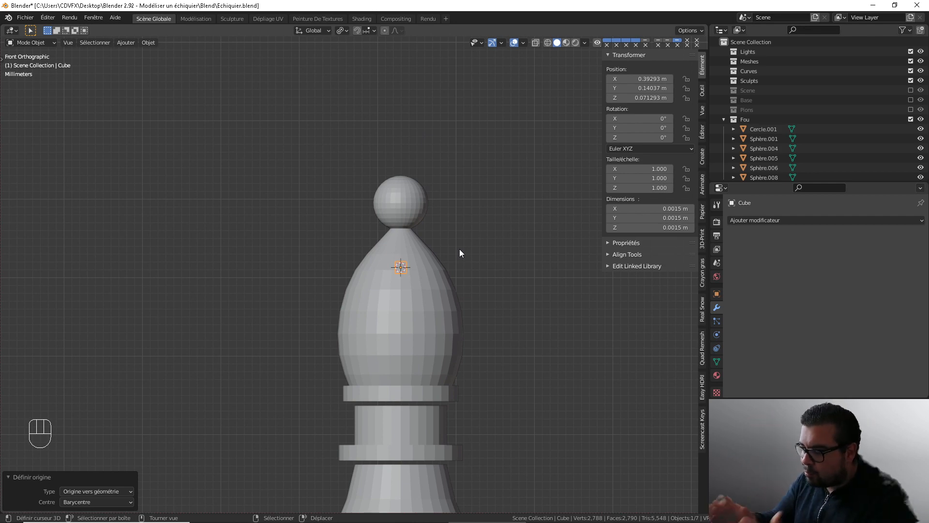
# Move the cube about -0.0064 m along X to the outer edge of the bishop's head
pyautogui.press('g')
pyautogui.press('x')
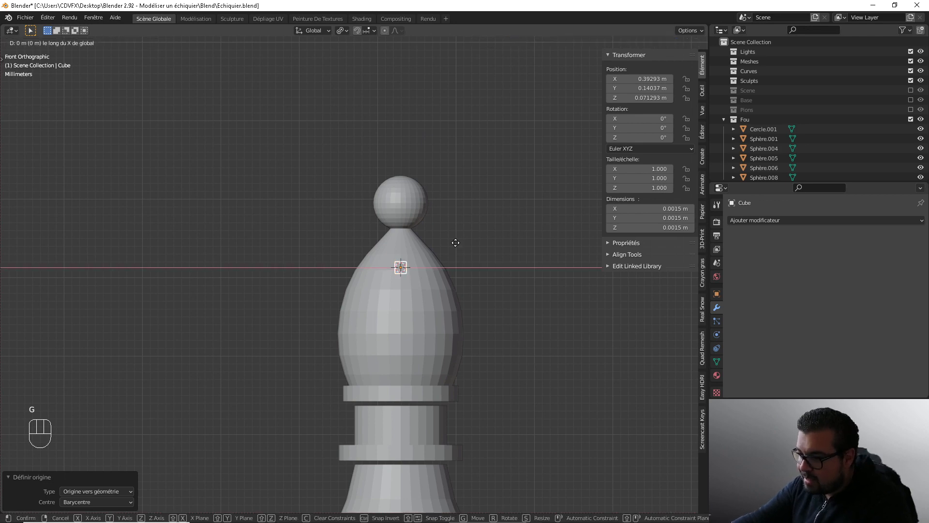
pyautogui.click(359, 264)
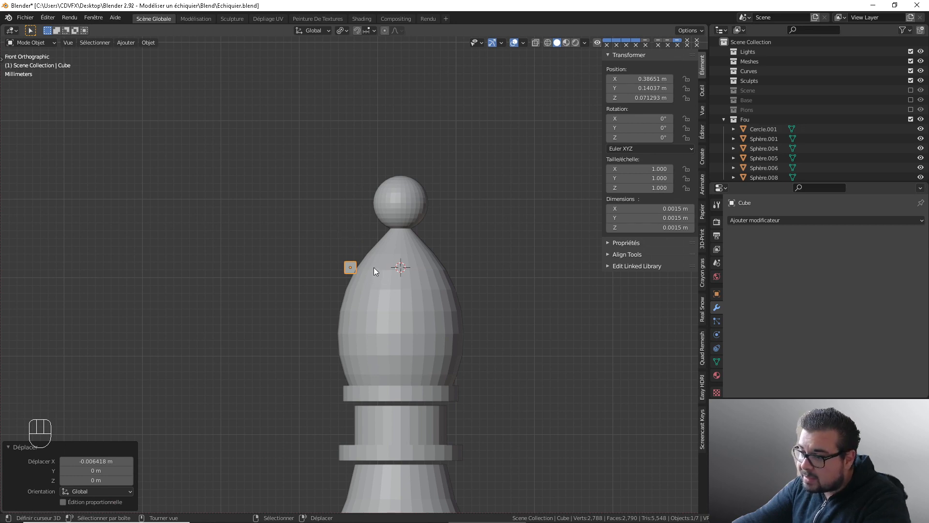
pyautogui.moveTo(0, 132); pyautogui.dragTo(0, 165, button='right')
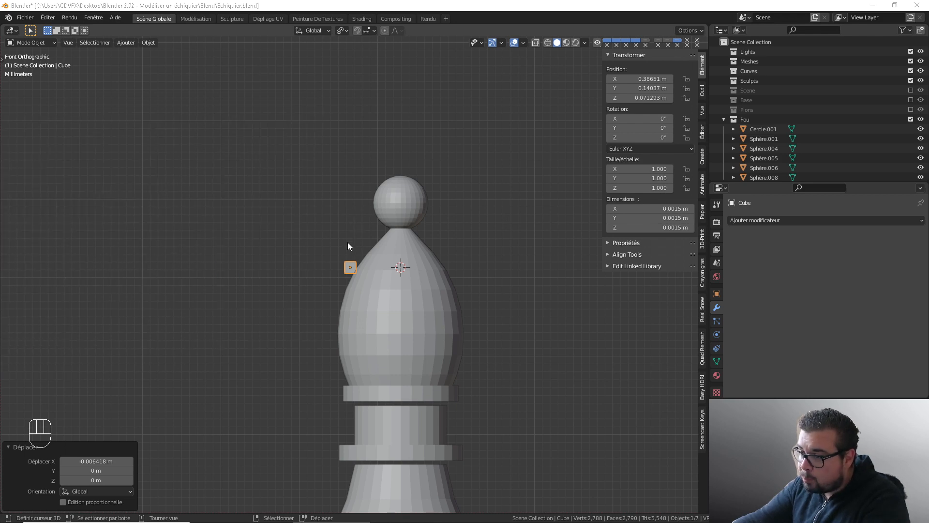
# Rotate the cube -45° around the Y axis
pyautogui.scroll(2, 347, 243)
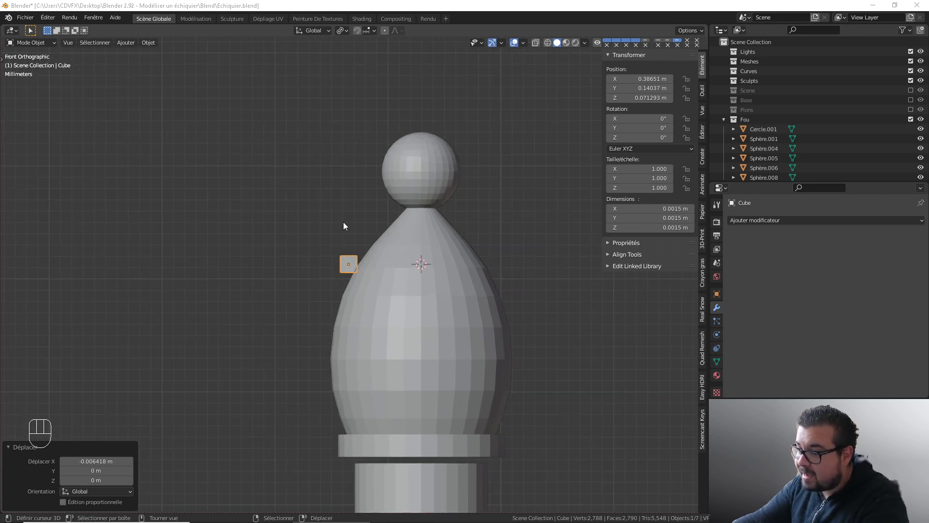
pyautogui.click(347, 257)
pyautogui.write('r')
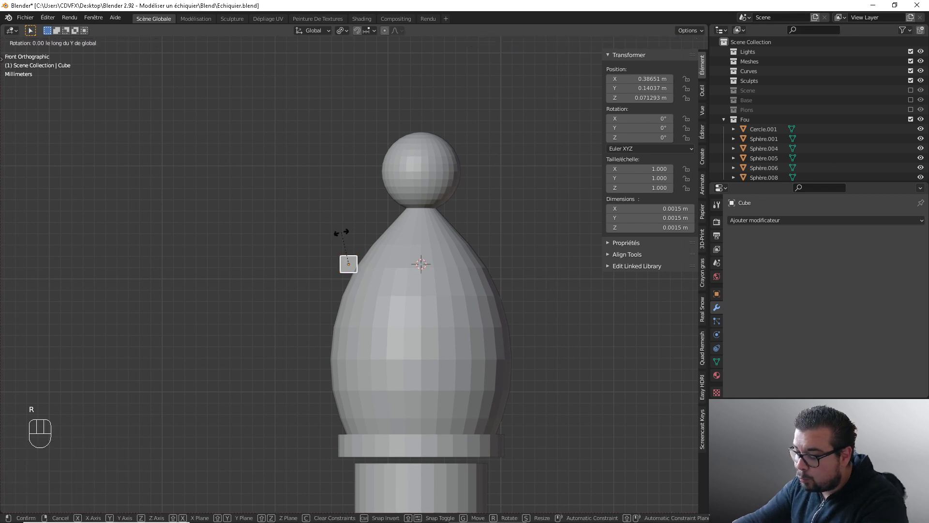
pyautogui.write('45')
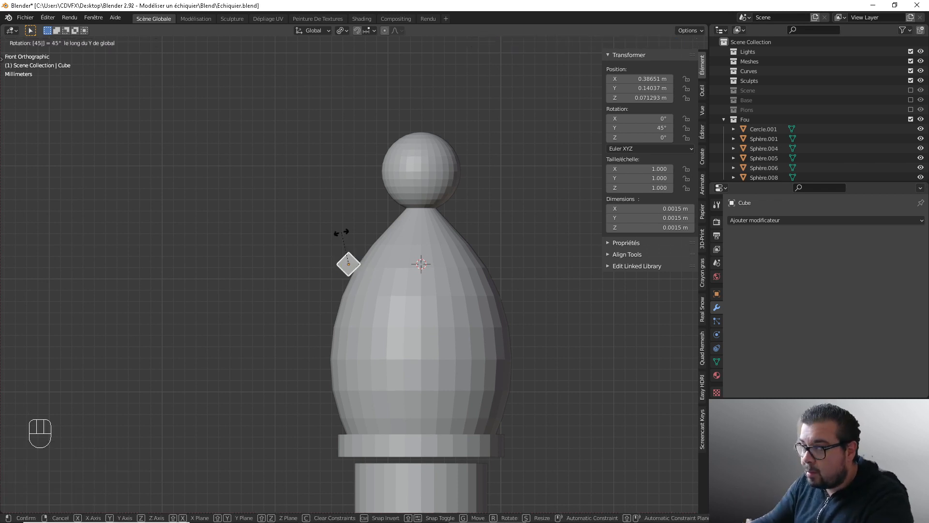
pyautogui.press('-')
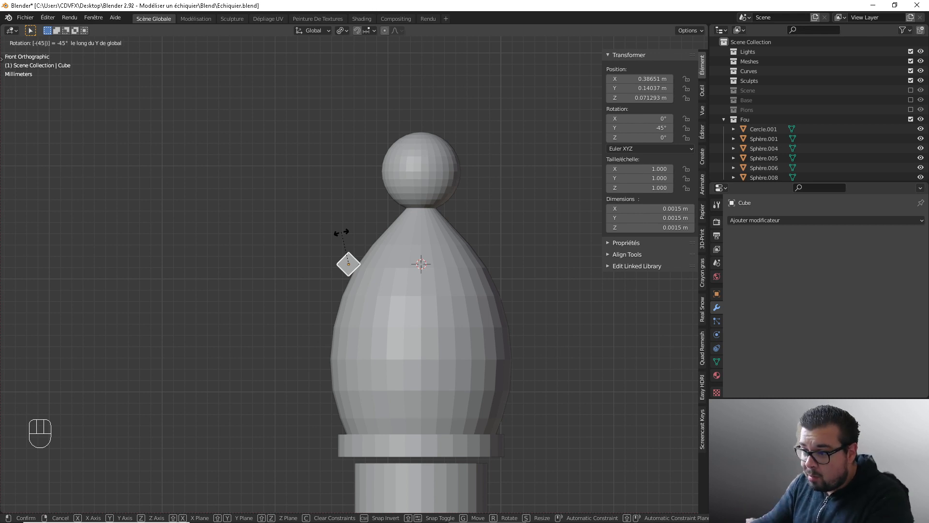
pyautogui.click(341, 232)
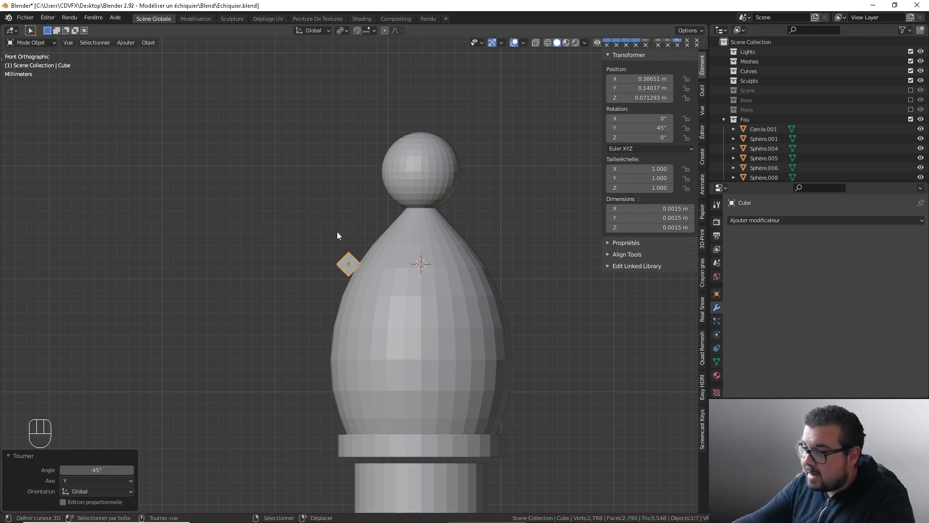
pyautogui.press('s')
pyautogui.press('z')
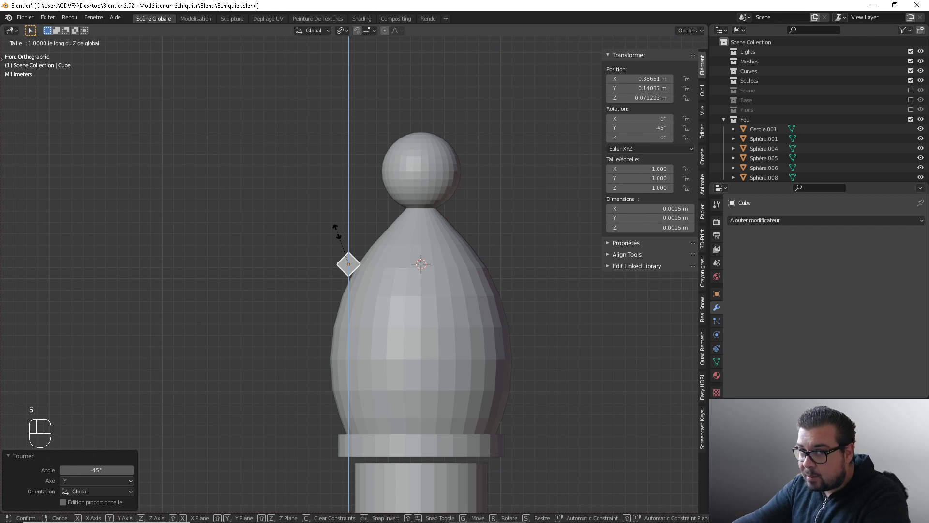
pyautogui.press('z')
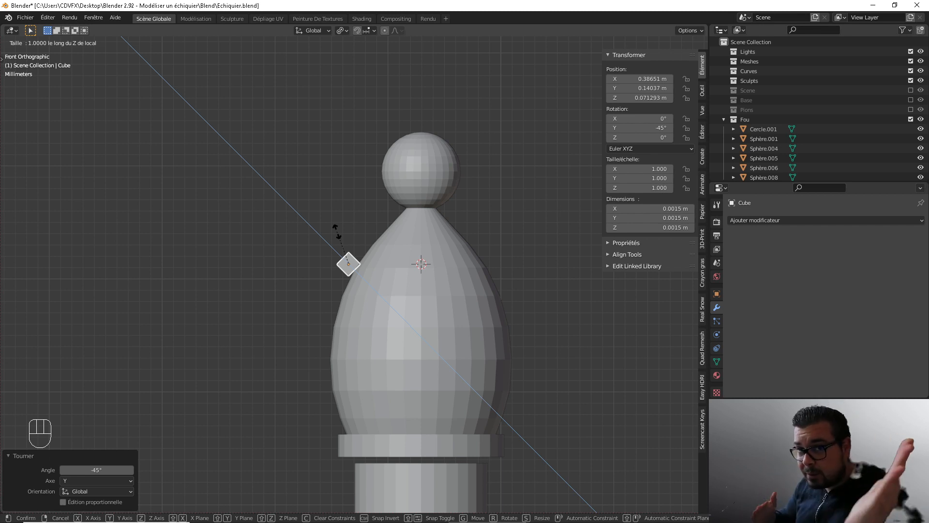
pyautogui.click(337, 235)
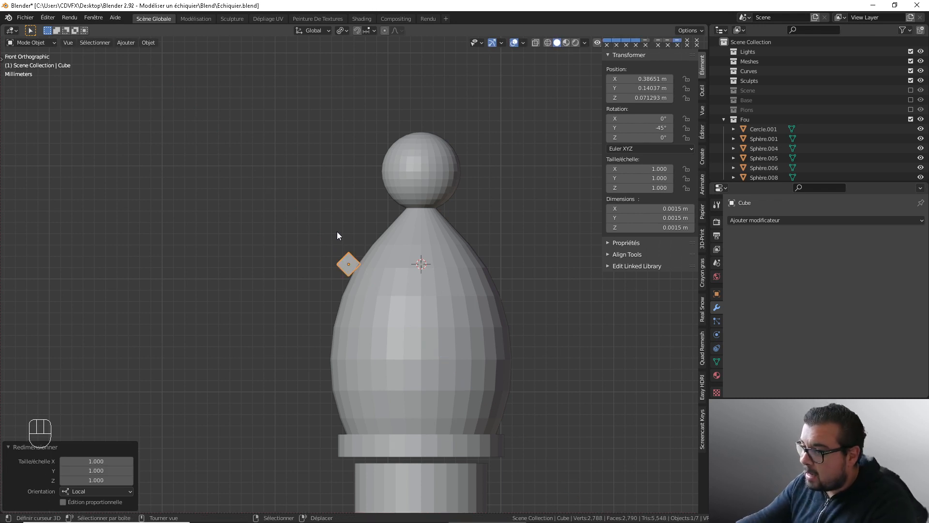
# Stretch the tilted cube along its local Z axis by a factor of about 7.27
pyautogui.press('s')
pyautogui.press('z')
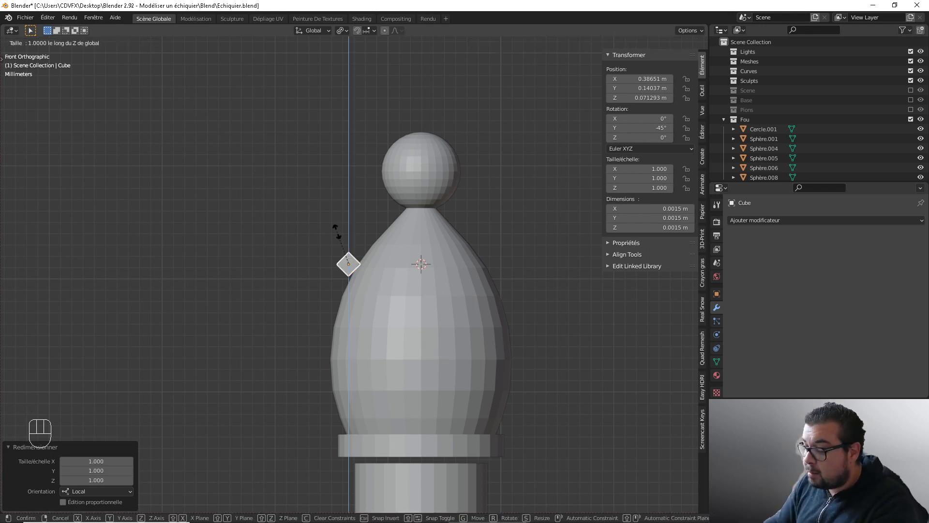
pyautogui.press('z')
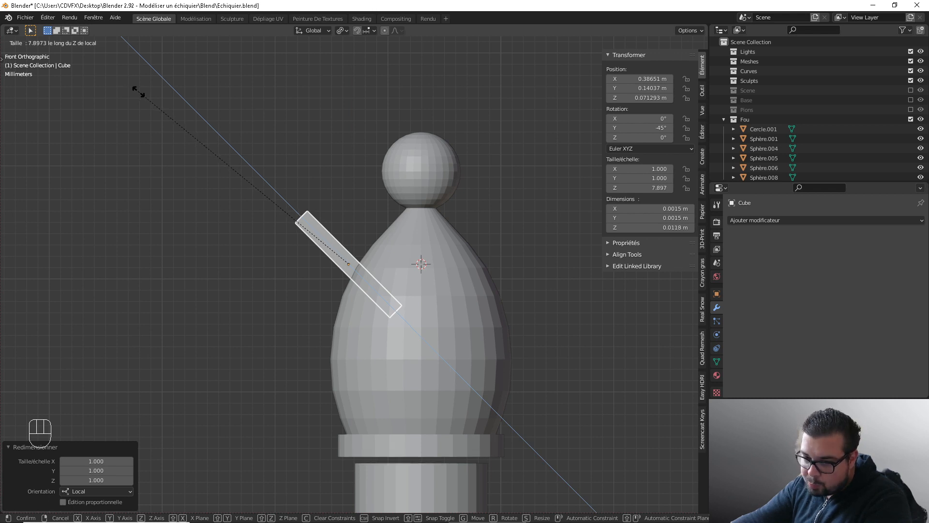
pyautogui.click(152, 114)
# Move the slanted bar about 0.0024 m up along Z and 0.0012 m along X so it cuts into the head's upper slope
pyautogui.press('g')
pyautogui.press('z')
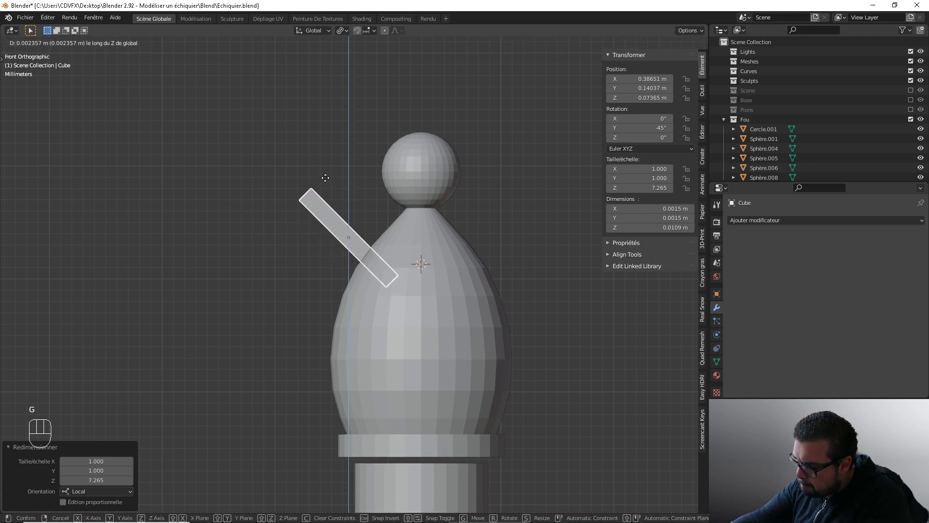
pyautogui.click(326, 181)
pyautogui.press('g')
pyautogui.press('x')
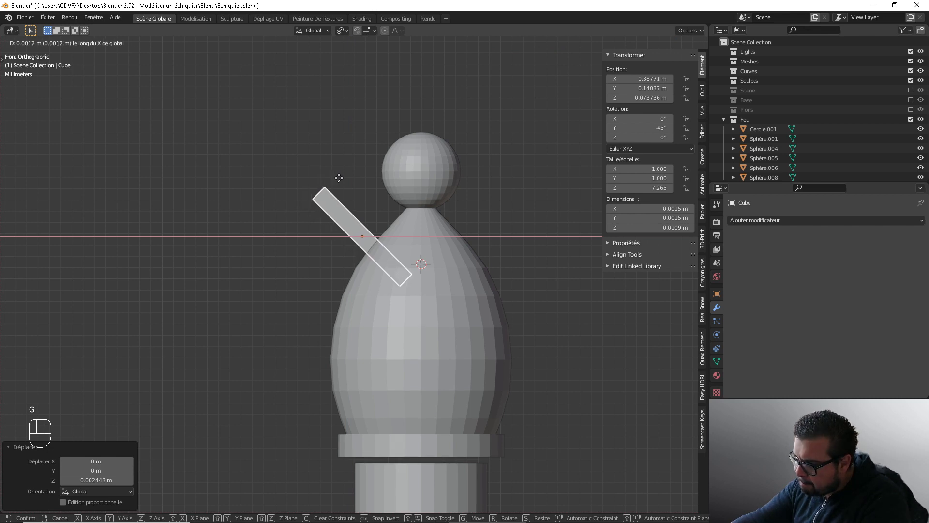
pyautogui.click(339, 178)
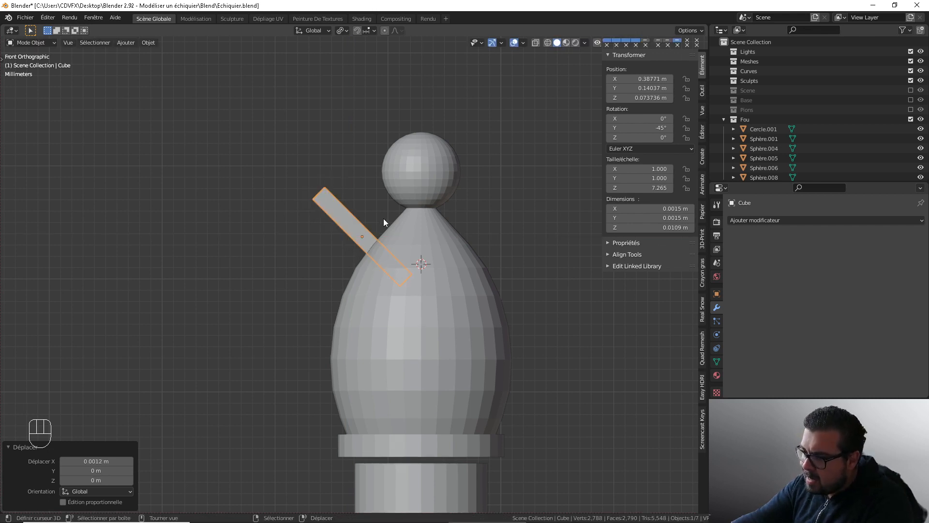
# Widen the bar along Y by a factor of about 13.7 so it spans past both sides of the head
pyautogui.moveTo(383, 219); pyautogui.dragTo(389, 244, button='middle')
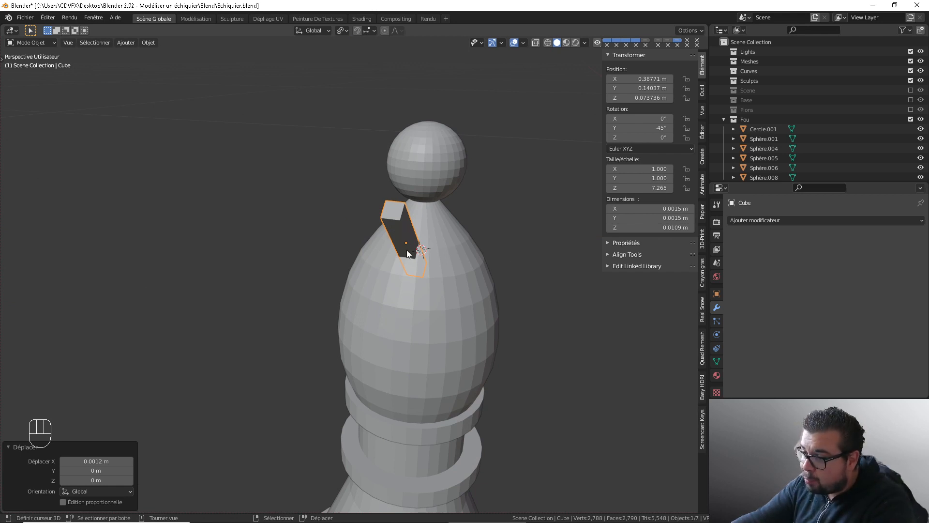
pyautogui.moveTo(411, 254); pyautogui.dragTo(428, 248, button='middle')
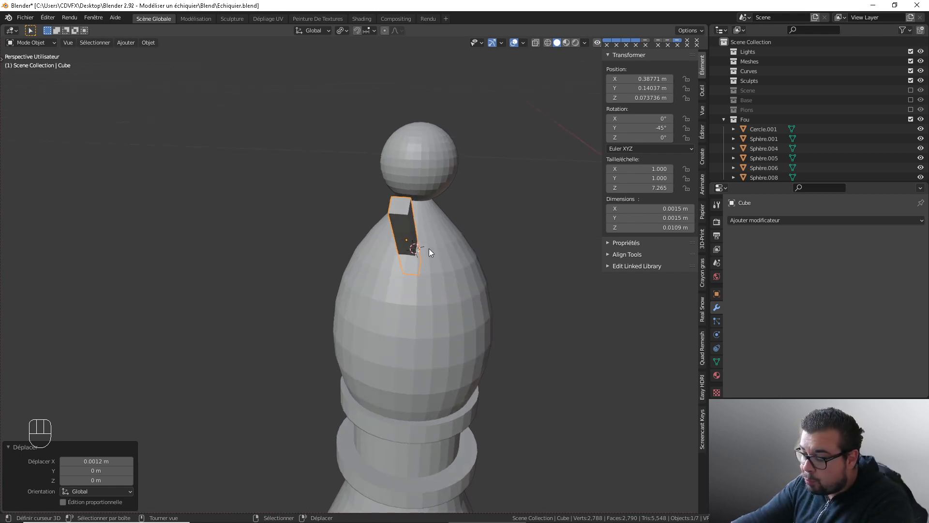
pyautogui.press('s')
pyautogui.press('y')
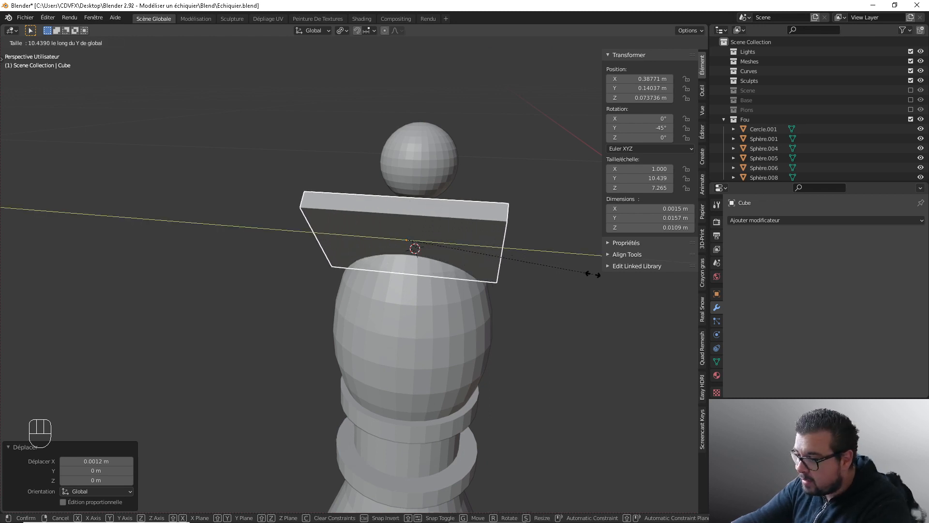
pyautogui.click(629, 284)
pyautogui.moveTo(629, 285); pyautogui.dragTo(581, 289, button='middle')
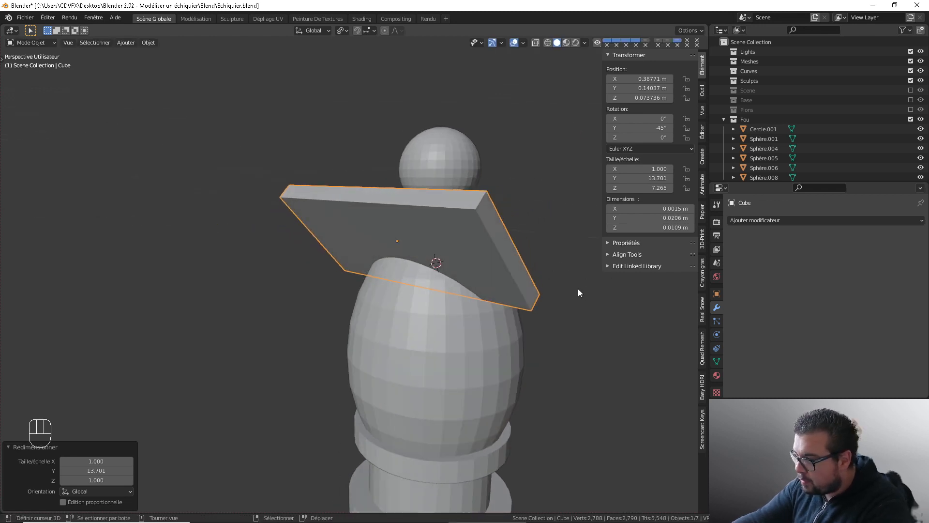
pyautogui.press('KP_1')
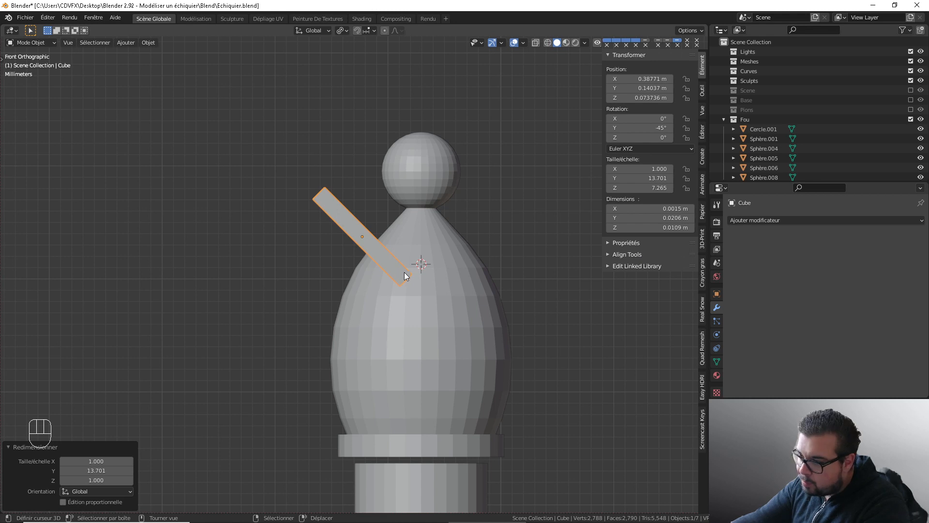
pyautogui.moveTo(379, 242); pyautogui.dragTo(447, 232, button='middle')
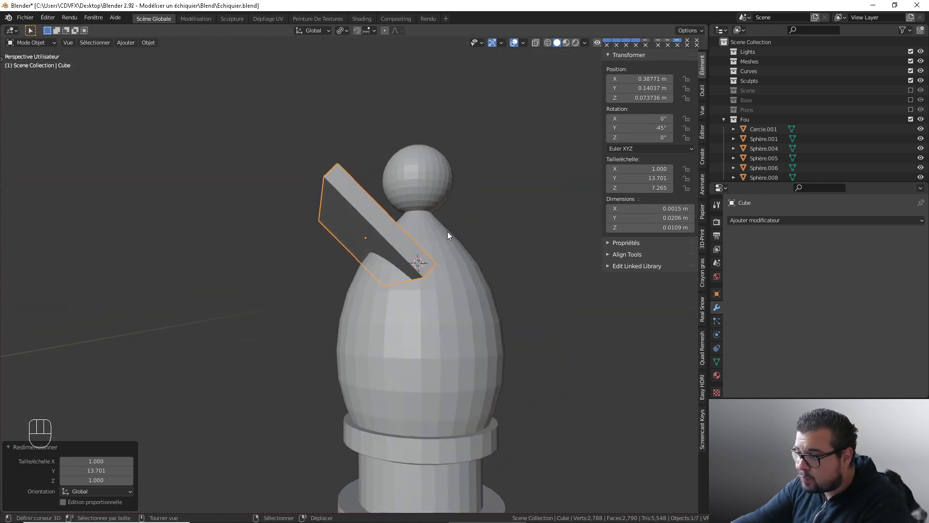
# Cut the notch into the bishop's head with a Boolean Difference modifier using the slanted Cube, and apply the modifier
pyautogui.click(443, 231)
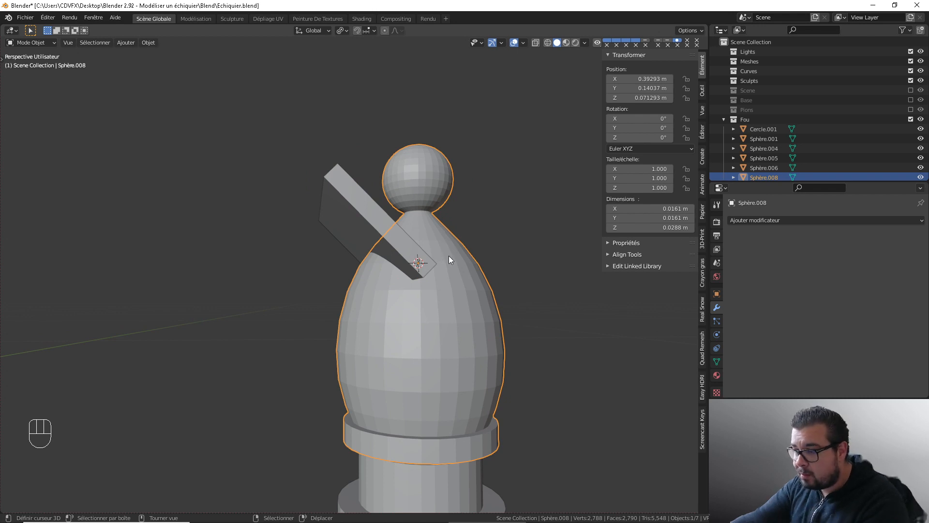
pyautogui.click(784, 221)
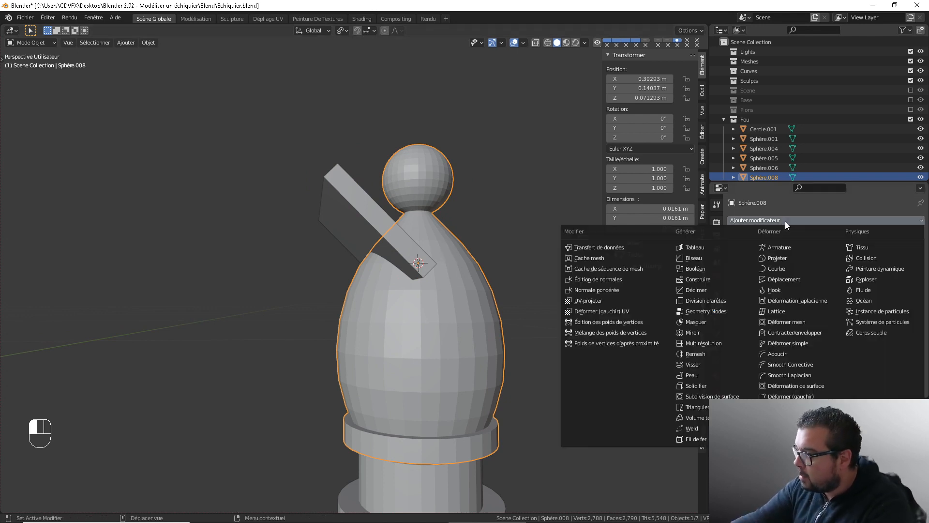
pyautogui.click(702, 267)
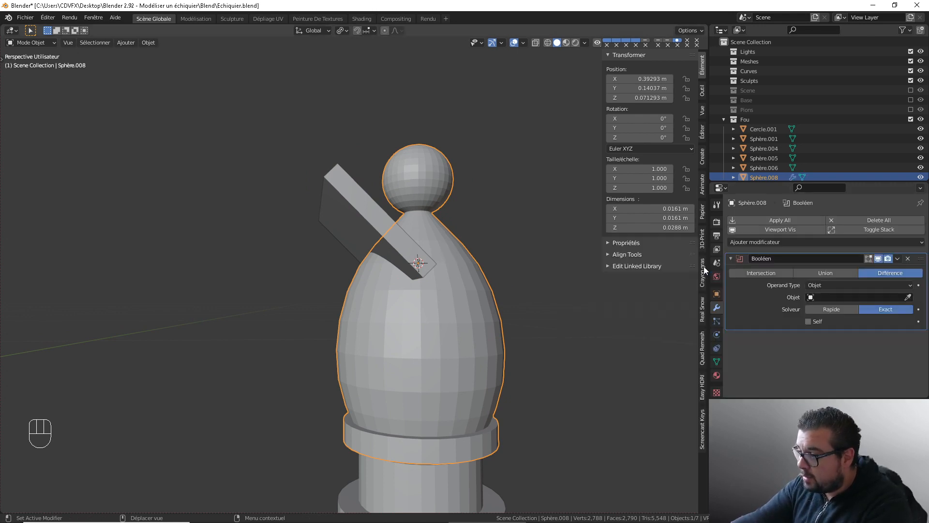
pyautogui.click(908, 297)
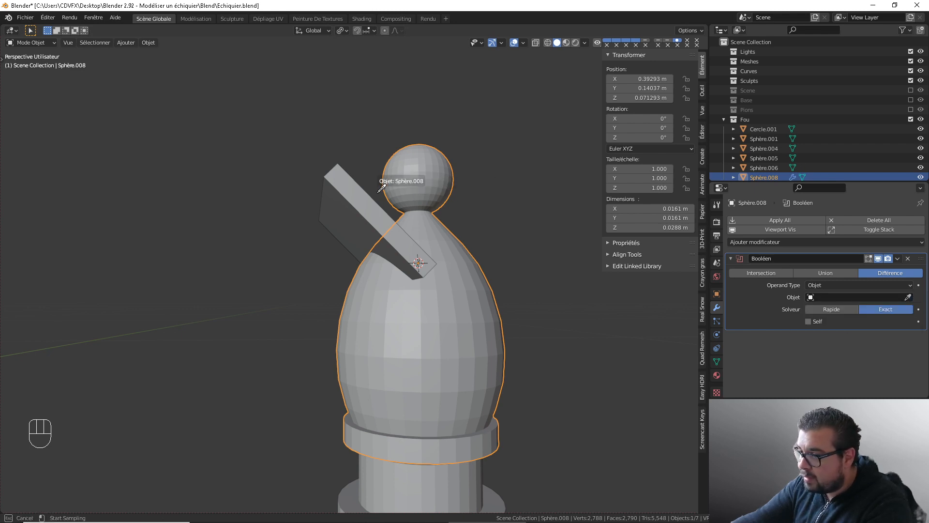
pyautogui.click(361, 195)
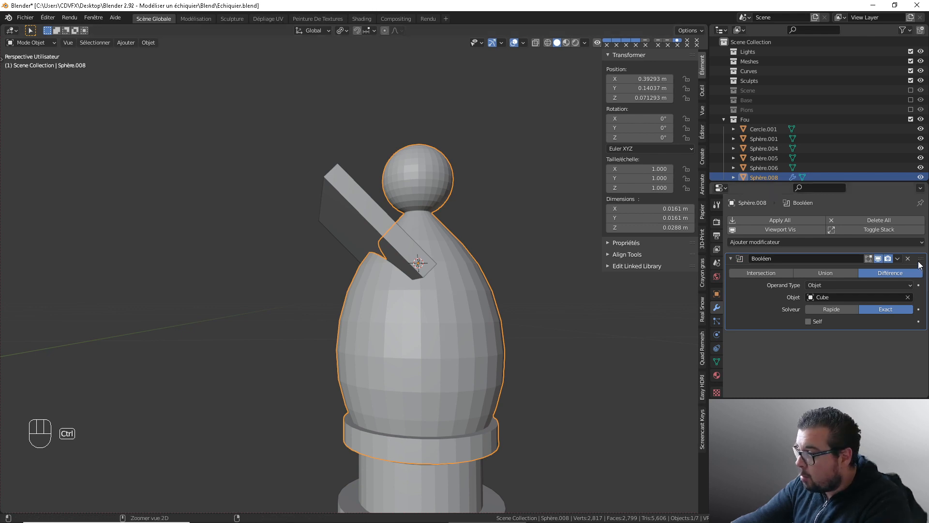
pyautogui.hotkey('ctrl', 'a')
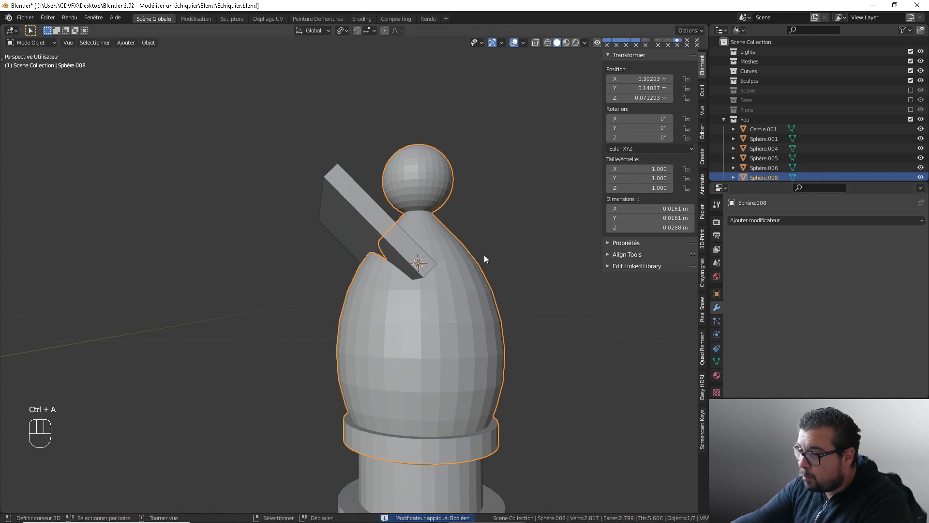
# Delete the slanted cube that served as the cutter
pyautogui.click(365, 214)
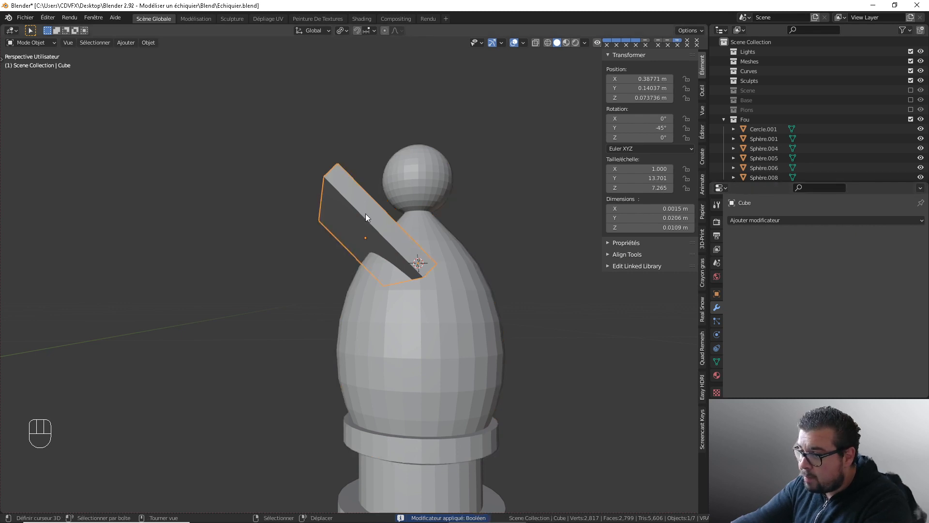
pyautogui.press('x')
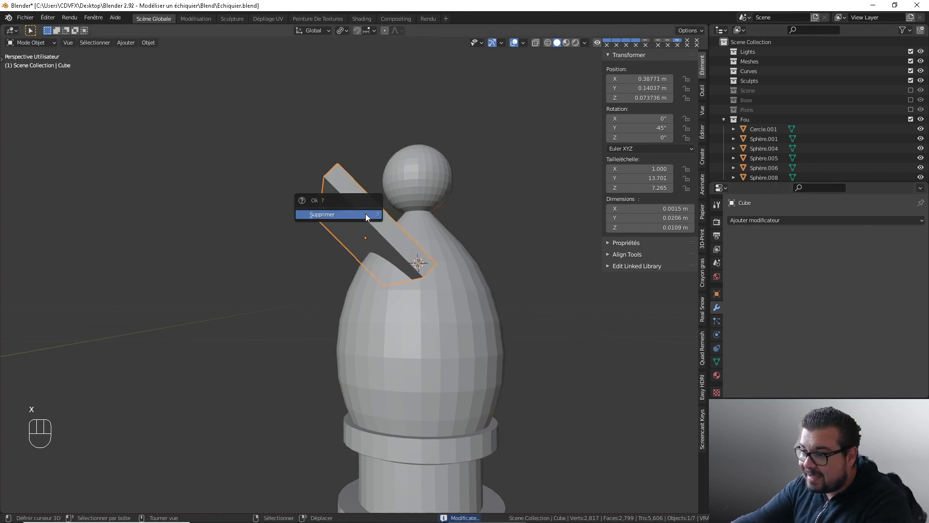
pyautogui.click(366, 216)
# Open the notched head mesh in Edit Mode with vertex selection
pyautogui.moveTo(422, 265)
pyautogui.mouseDown(button='middle')
pyautogui.moveTo(409, 277)
pyautogui.moveTo(432, 269)
pyautogui.mouseUp(button='middle')
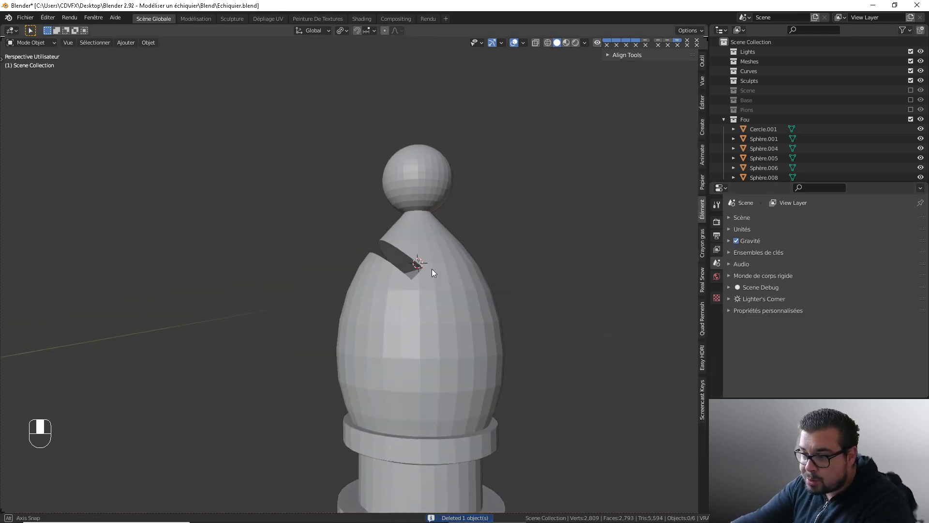
pyautogui.press('KP_1')
pyautogui.scroll(3, 412, 269)
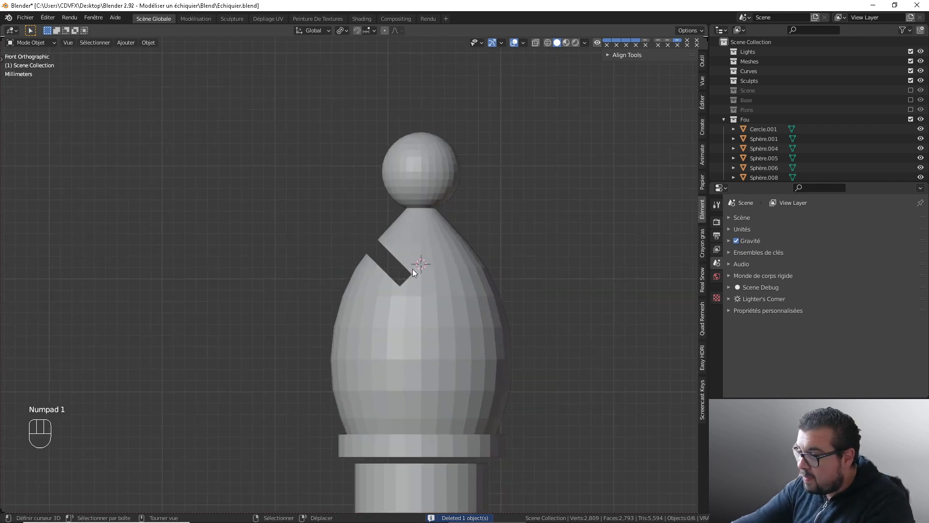
pyautogui.keyDown('shift'); pyautogui.moveTo(417, 288); pyautogui.dragTo(365, 256, button='middle'); pyautogui.keyUp('shift')
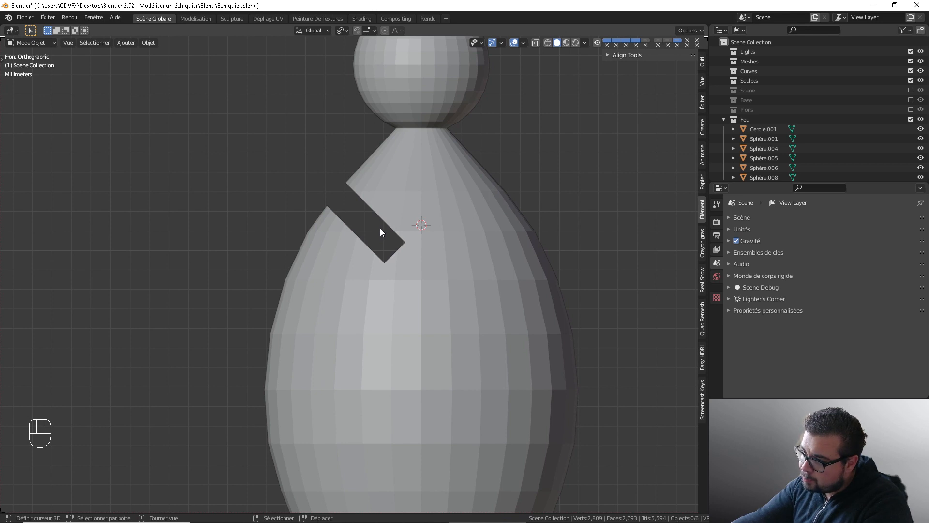
pyautogui.moveTo(377, 241); pyautogui.dragTo(394, 249, button='middle')
pyautogui.press('Tab')
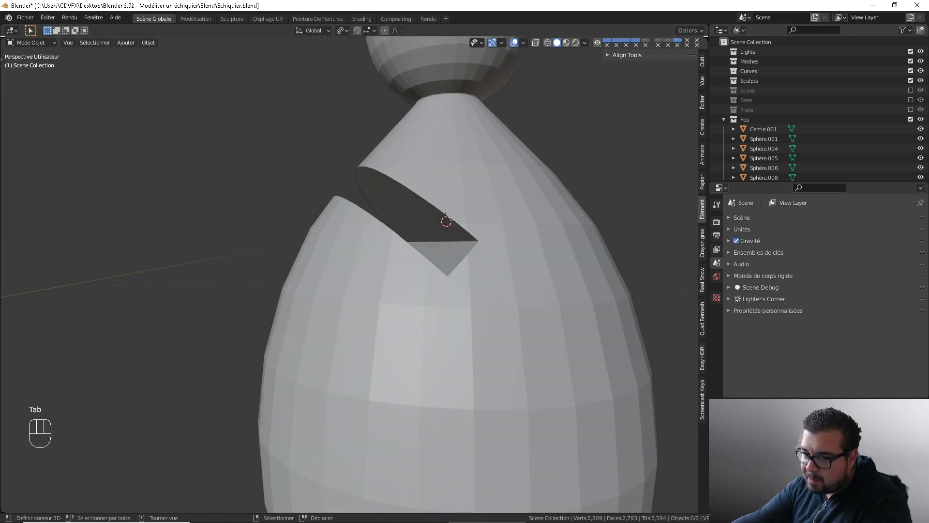
pyautogui.moveTo(0, 229); pyautogui.dragTo(243, 234, button='right')
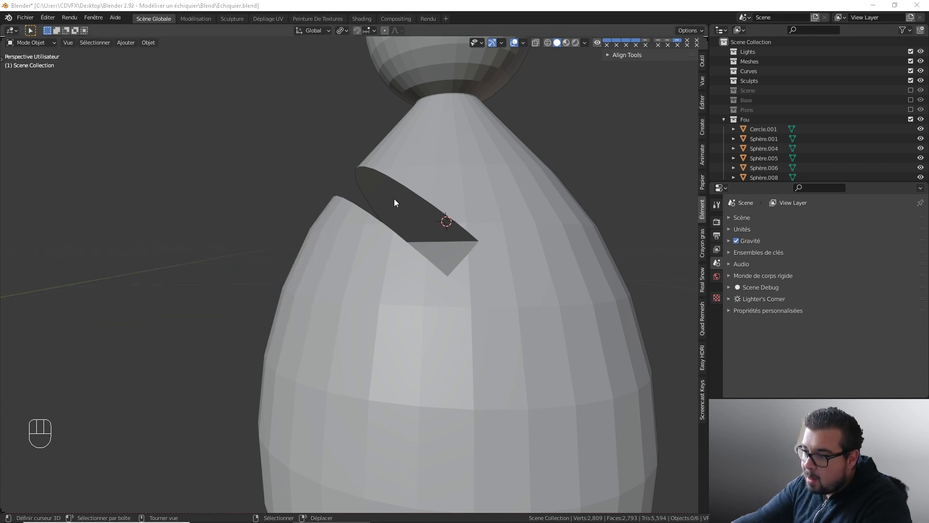
pyautogui.click(465, 211)
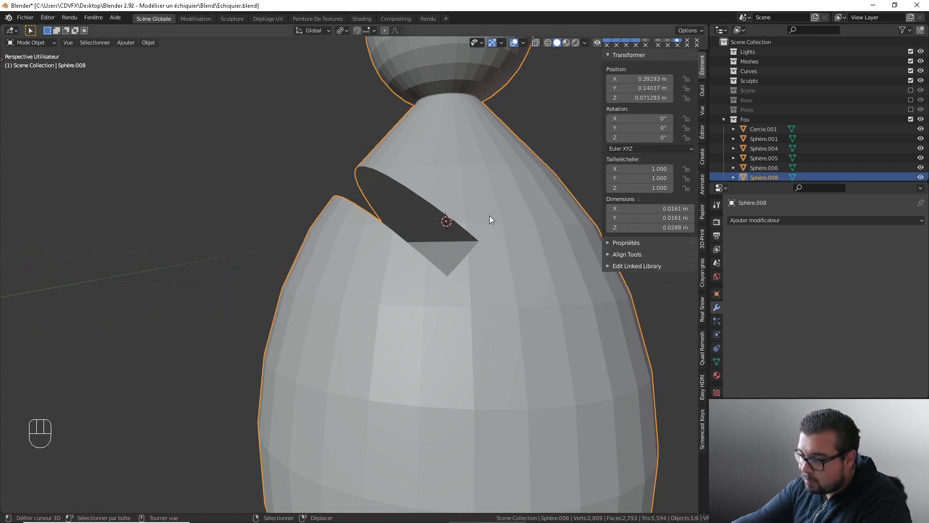
pyautogui.press('Tab')
pyautogui.moveTo(487, 231); pyautogui.dragTo(423, 245, button='middle')
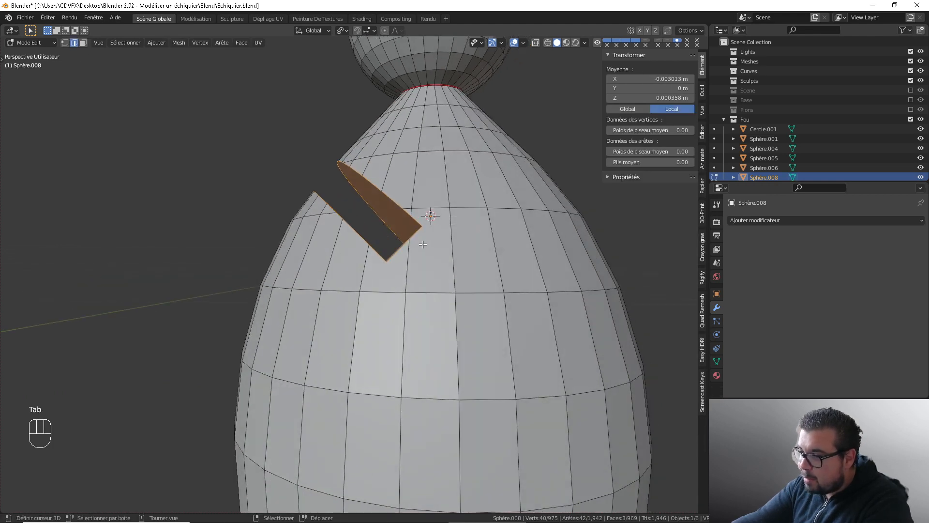
pyautogui.scroll(1, 422, 244)
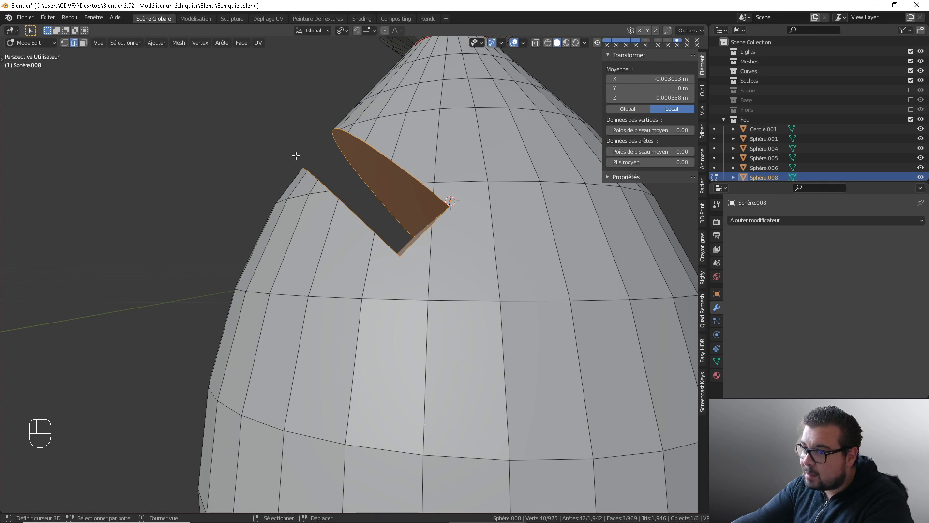
pyautogui.click(64, 43)
pyautogui.scroll(-2, 427, 217)
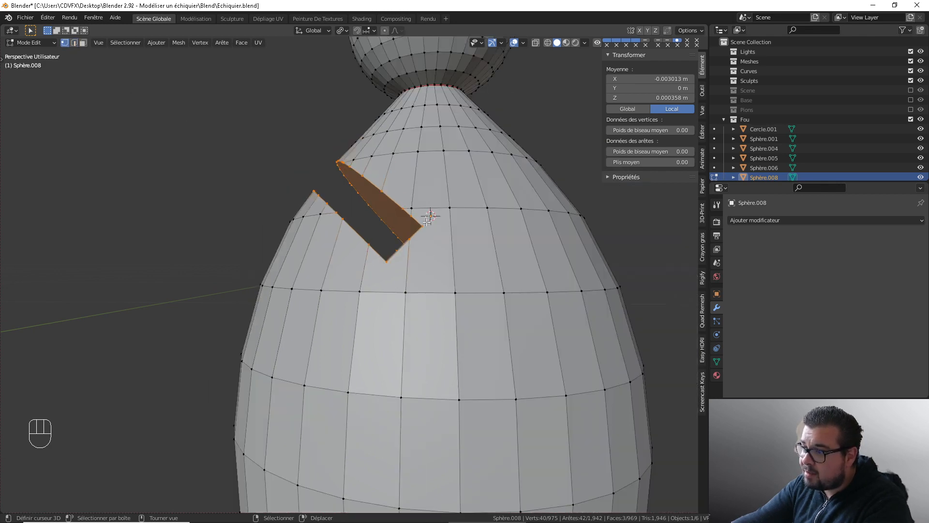
# Move the two middle vertices on the notch's inner end about 0.00013 m along X and -0.00041 m along Z in front view
pyautogui.moveTo(428, 219); pyautogui.dragTo(375, 224, button='middle')
pyautogui.click(491, 256)
pyautogui.scroll(-2, 493, 257)
pyautogui.press('KP_1')
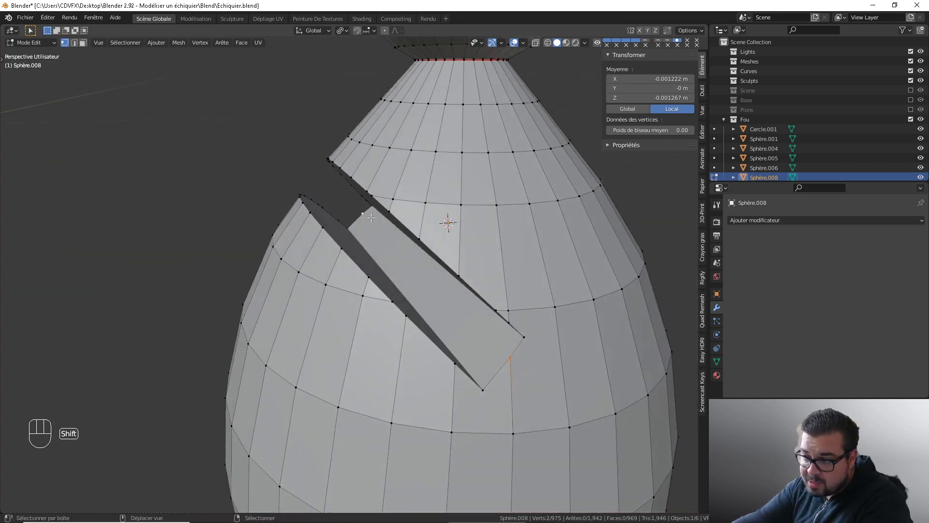
pyautogui.keyDown('shift'); pyautogui.click(363, 215); pyautogui.keyUp('shift')
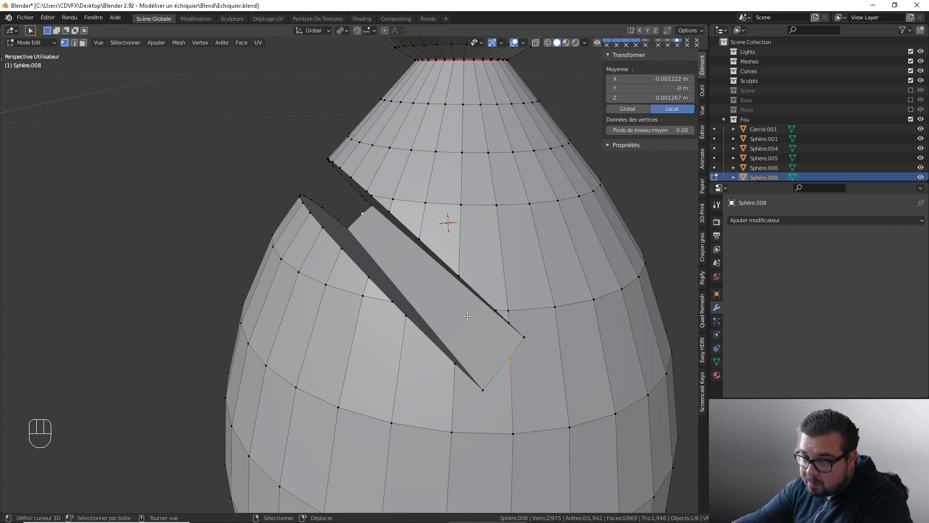
pyautogui.press('KP_1')
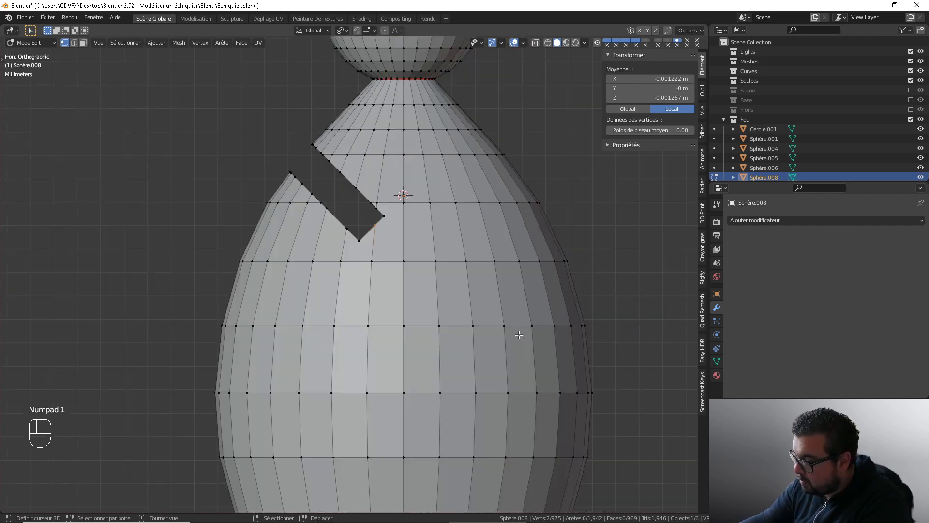
pyautogui.scroll(4, 519, 333)
pyautogui.scroll(1, 406, 279)
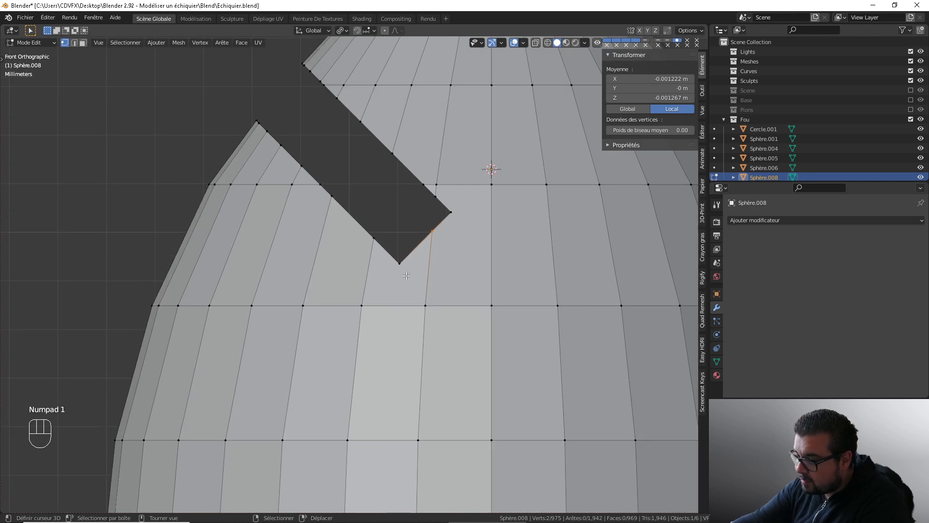
pyautogui.press('g')
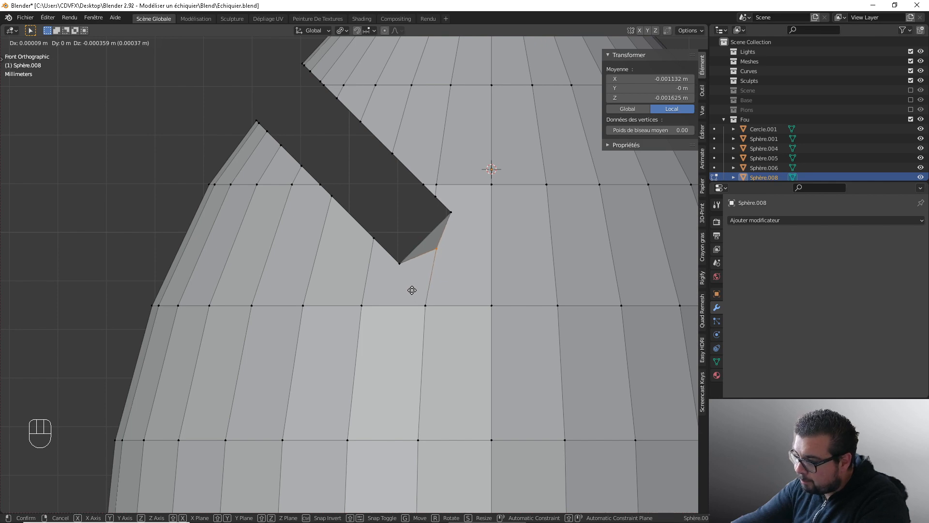
pyautogui.click(414, 292)
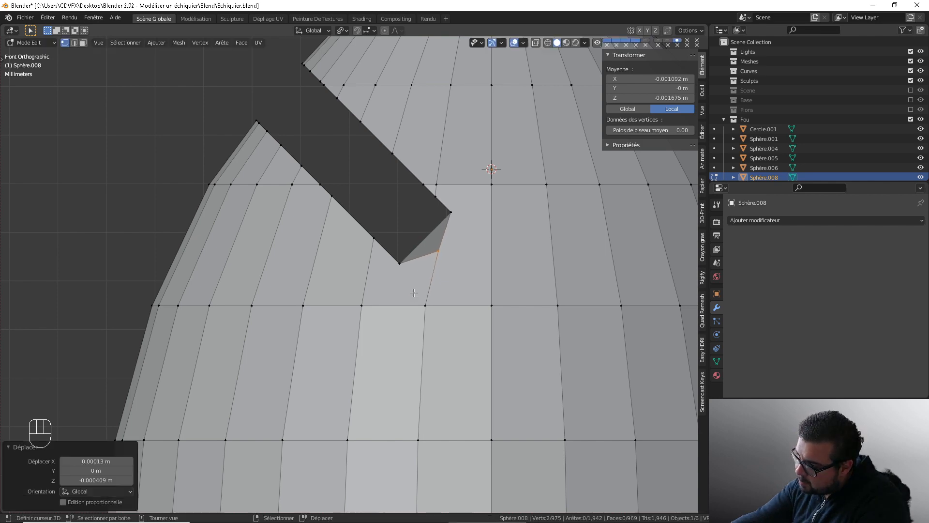
# Select all six vertices around the notch's inner end face and subdivide its edges with one cut
pyautogui.moveTo(414, 292); pyautogui.dragTo(484, 254, button='middle')
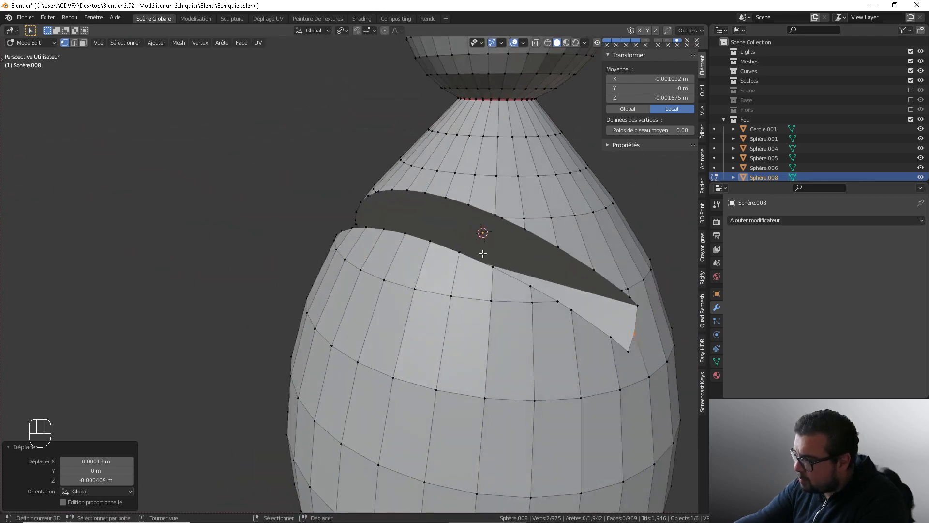
pyautogui.press('KP_1')
pyautogui.scroll(3, 415, 274)
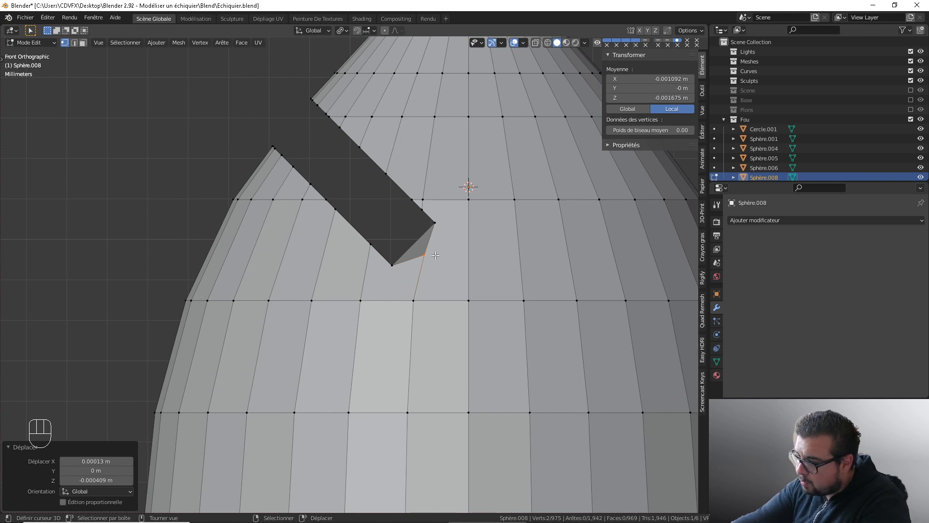
pyautogui.scroll(2, 436, 255)
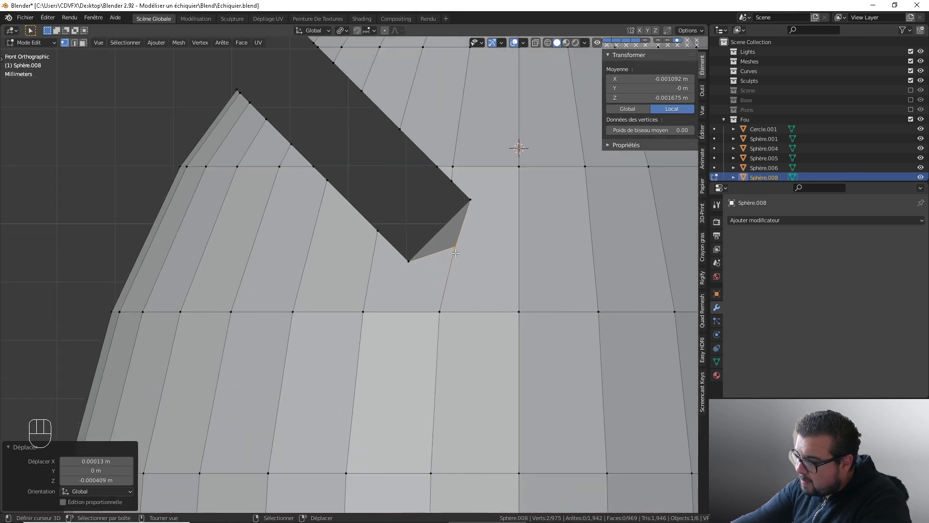
pyautogui.keyDown('shift'); pyautogui.click(475, 202); pyautogui.keyUp('shift')
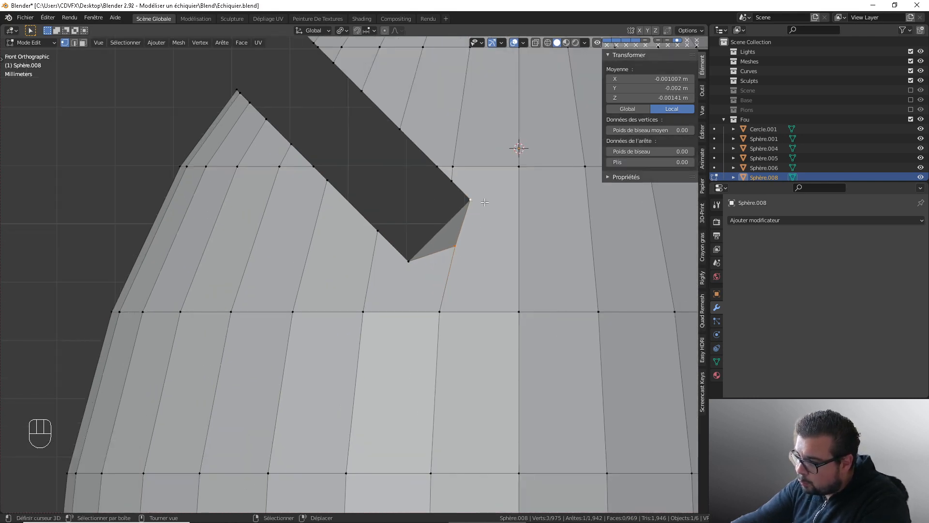
pyautogui.keyDown('shift'); pyautogui.click(457, 247); pyautogui.keyUp('shift')
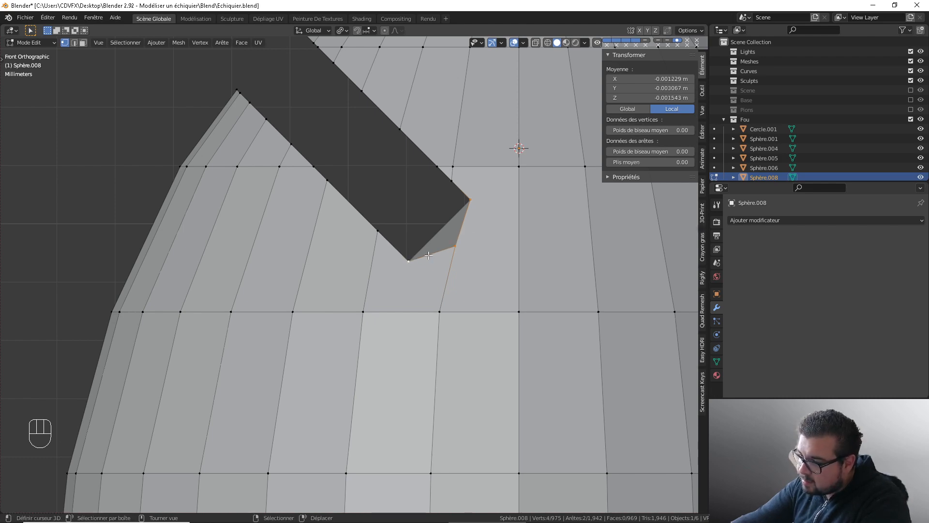
pyautogui.moveTo(428, 256)
pyautogui.mouseDown(button='middle')
pyautogui.moveTo(244, 267)
pyautogui.moveTo(256, 257)
pyautogui.moveTo(426, 257)
pyautogui.mouseUp(button='middle')
pyautogui.keyDown('shift'); pyautogui.click(227, 289); pyautogui.keyUp('shift')
pyautogui.keyDown('shift'); pyautogui.click(189, 206); pyautogui.keyUp('shift')
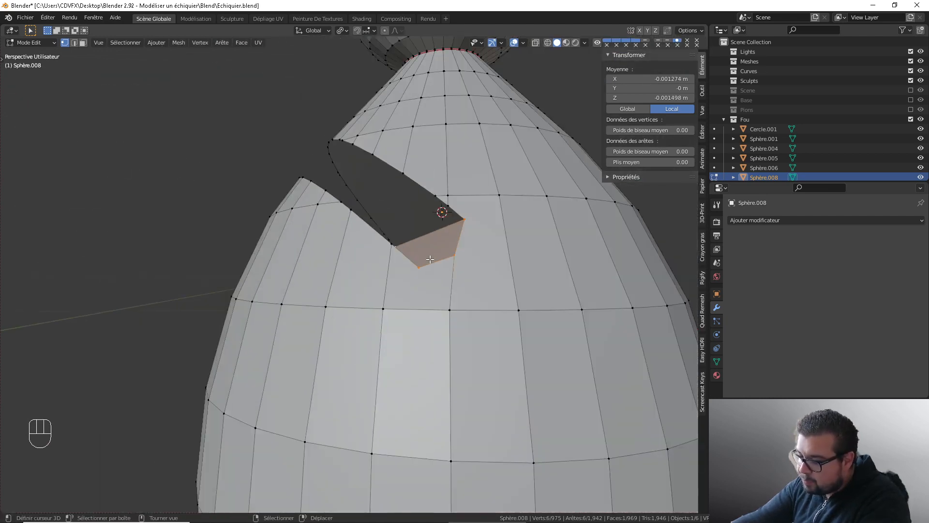
pyautogui.press('w')
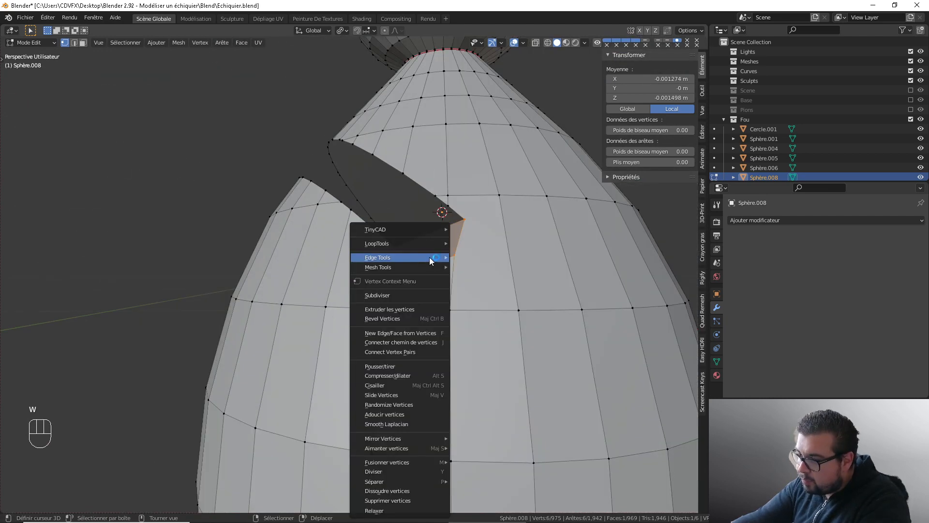
pyautogui.click(401, 295)
# Move the new front vertex on the upper half of the notch's inner end about 0.000125 m along X and -0.000017 m along Z
pyautogui.press('KP_1')
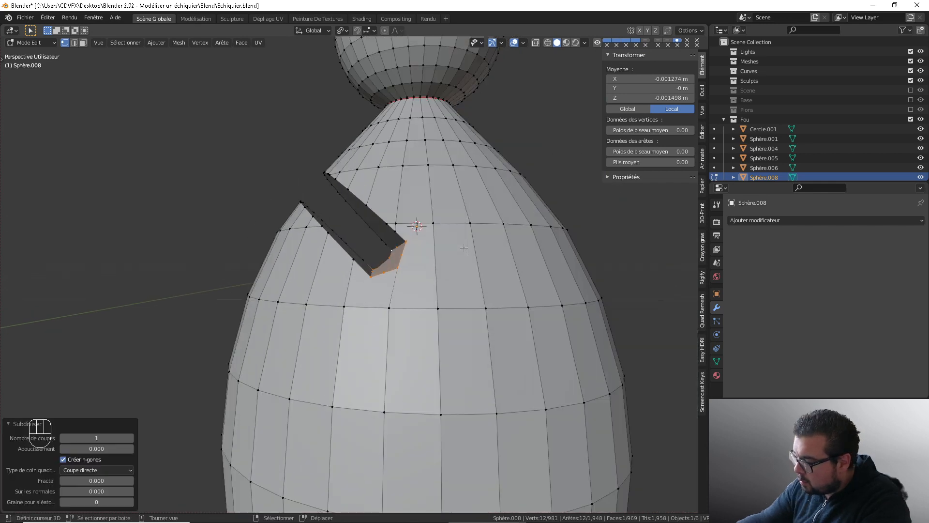
pyautogui.scroll(3, 442, 262)
pyautogui.scroll(2, 442, 263)
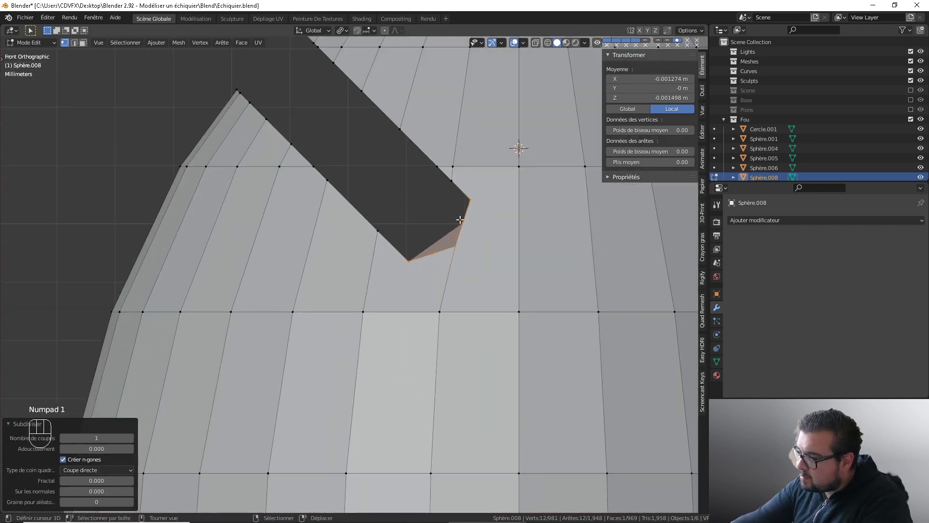
pyautogui.click(463, 223)
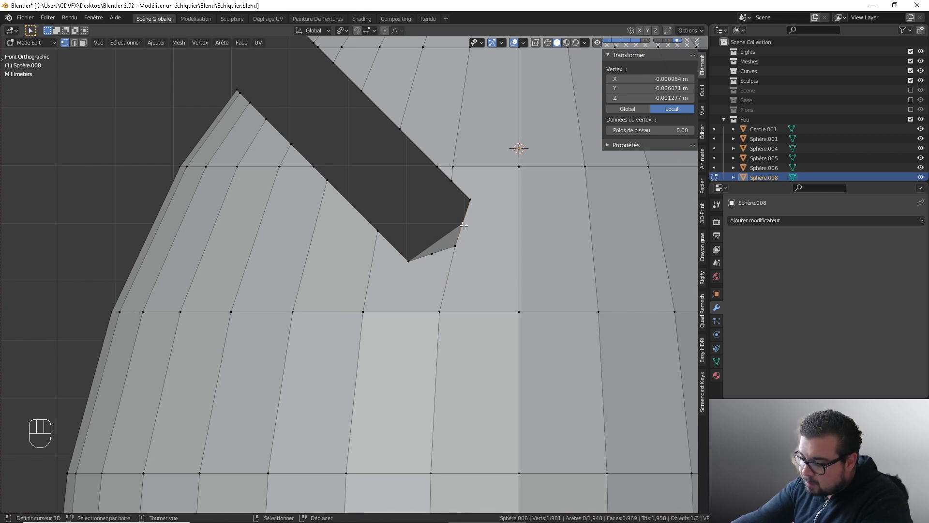
pyautogui.press('g')
pyautogui.click(471, 226)
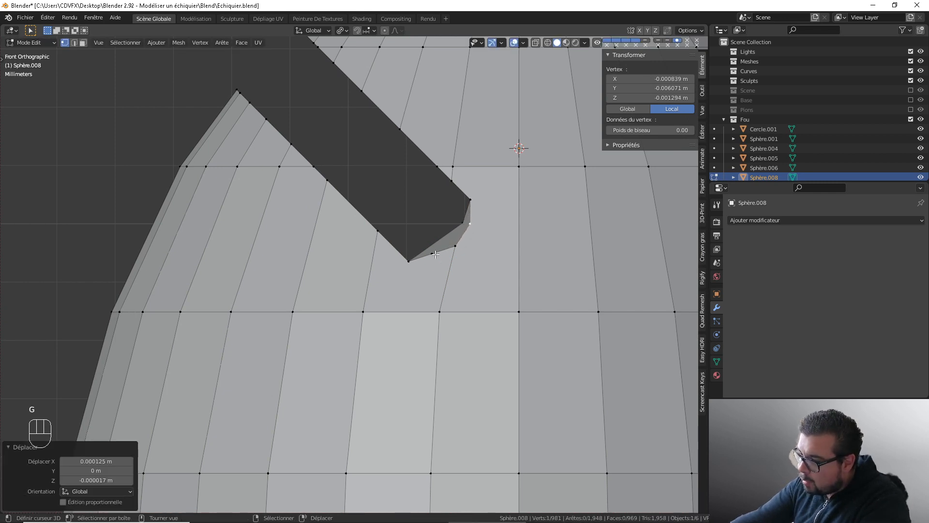
# Undo the last single-vertex move and shift that vertex together with its back counterpart about 0.000148 m along X and -0.000091 m along Z
pyautogui.press('g')
pyautogui.hotkey('ctrl', 'z')
pyautogui.hotkey('ctrl', 'z')
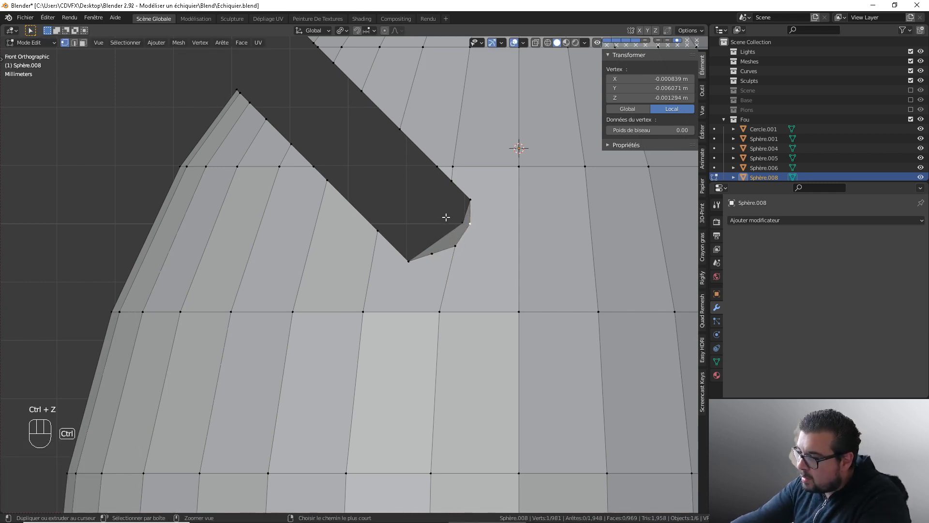
pyautogui.moveTo(446, 213); pyautogui.dragTo(321, 194, button='middle')
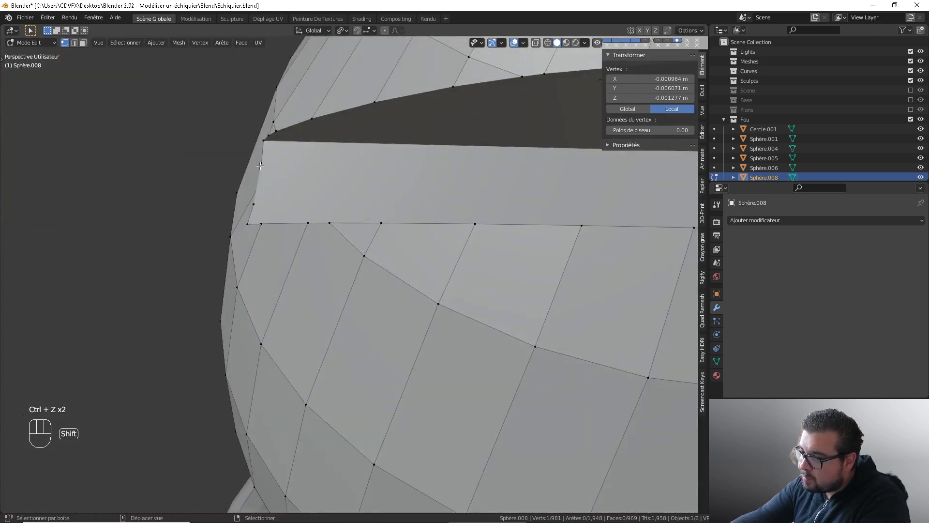
pyautogui.press('KP_1')
pyautogui.press('g')
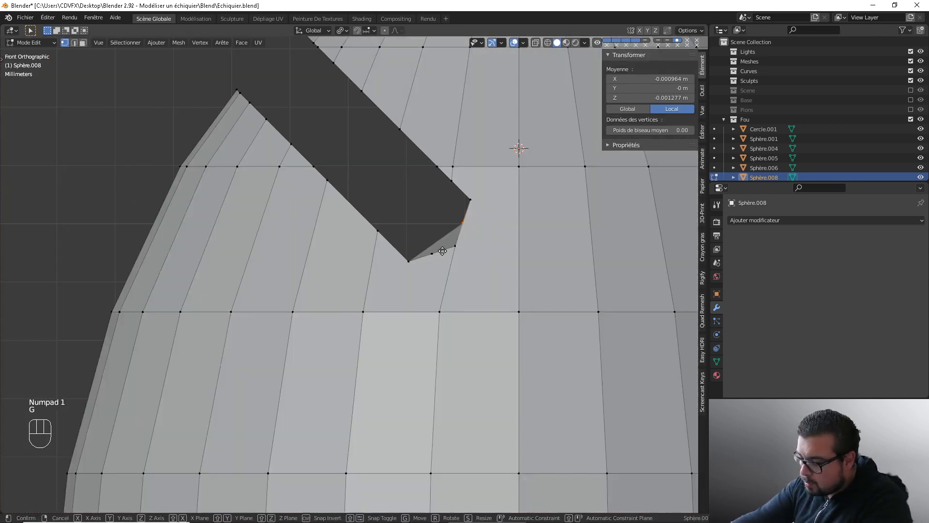
pyautogui.press('shift')
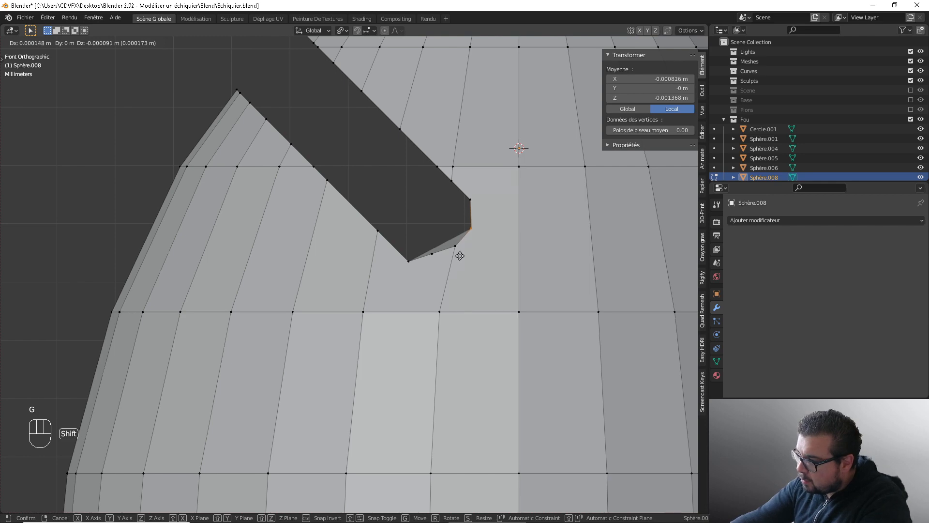
pyautogui.click(460, 256)
# Move the front and back vertices on the lower half of the notch's inner end about 0.000017 m along X and -0.000116 m along Z
pyautogui.moveTo(429, 247); pyautogui.dragTo(486, 280, button='middle')
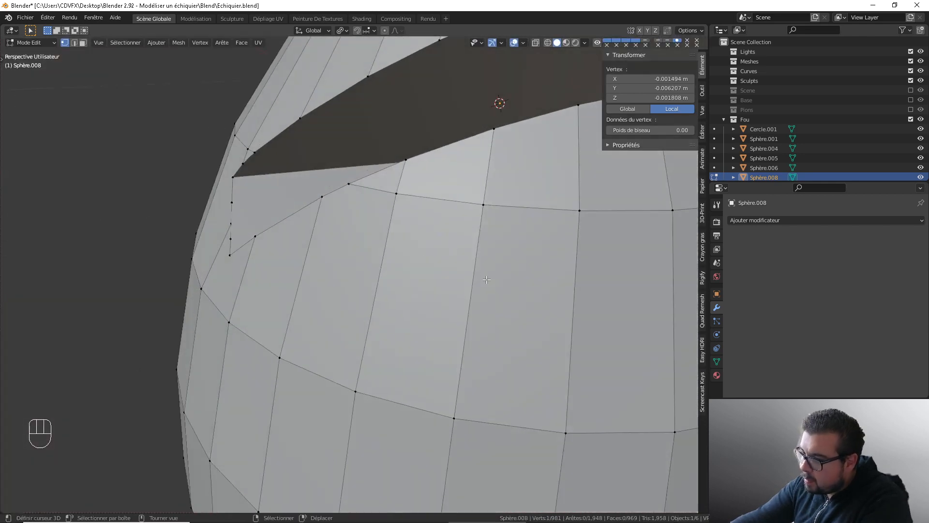
pyautogui.keyDown('shift'); pyautogui.click(229, 239); pyautogui.keyUp('shift')
pyautogui.press('KP_1')
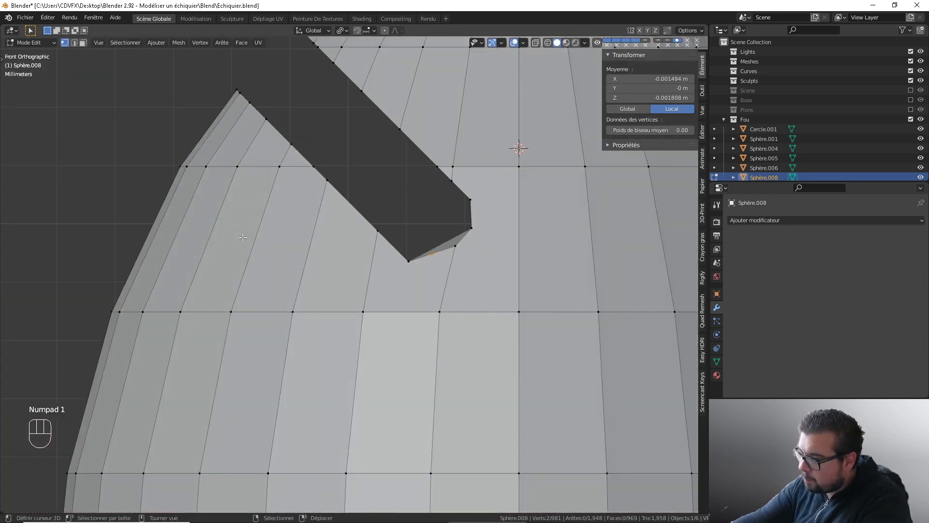
pyautogui.press('g')
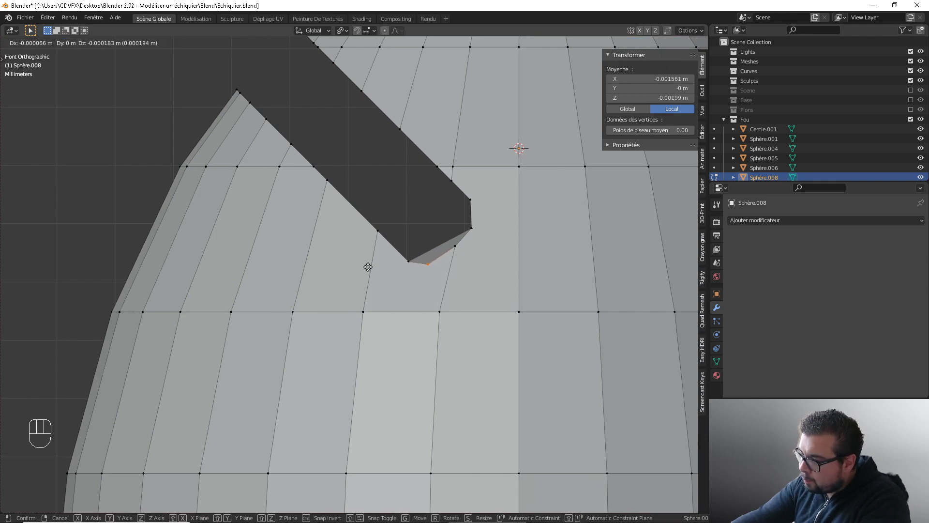
pyautogui.click(373, 264)
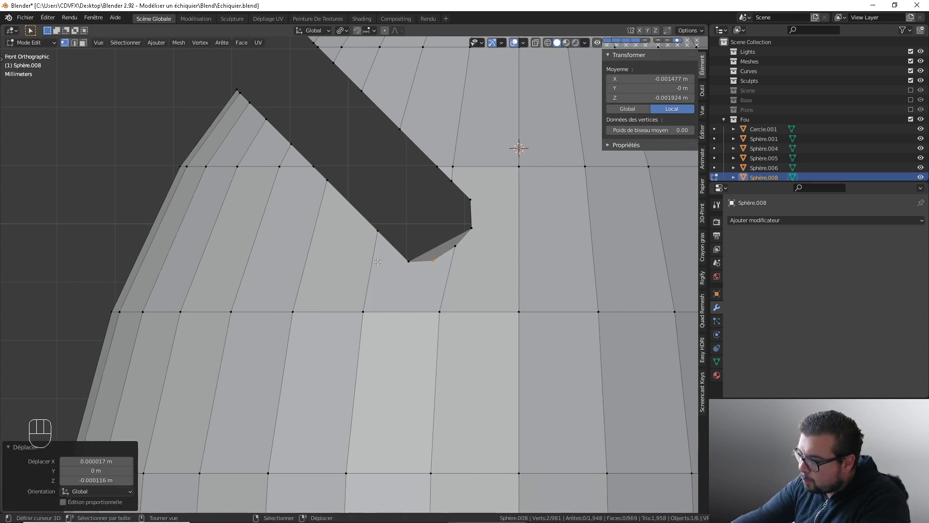
# Select the front and back middle vertices of the notch's inner end and move them in front view to round the profile
pyautogui.click(455, 246)
pyautogui.moveTo(385, 243); pyautogui.dragTo(299, 272, button='middle')
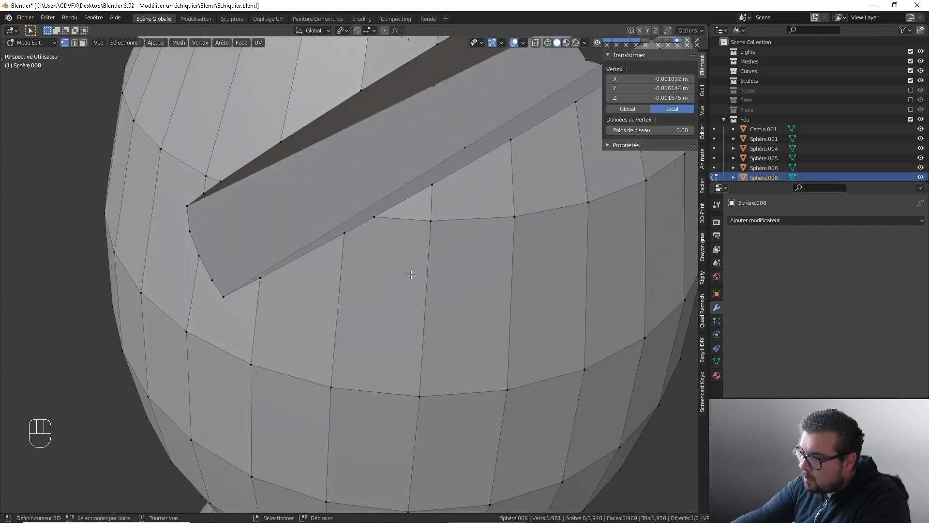
pyautogui.keyDown('shift'); pyautogui.rightClick(209, 253); pyautogui.keyUp('shift')
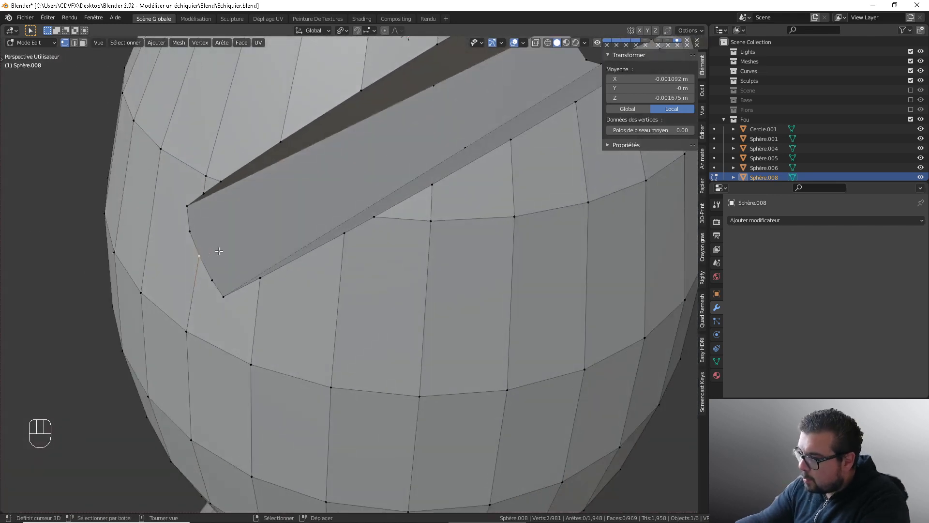
pyautogui.press('KP_1')
pyautogui.press('g')
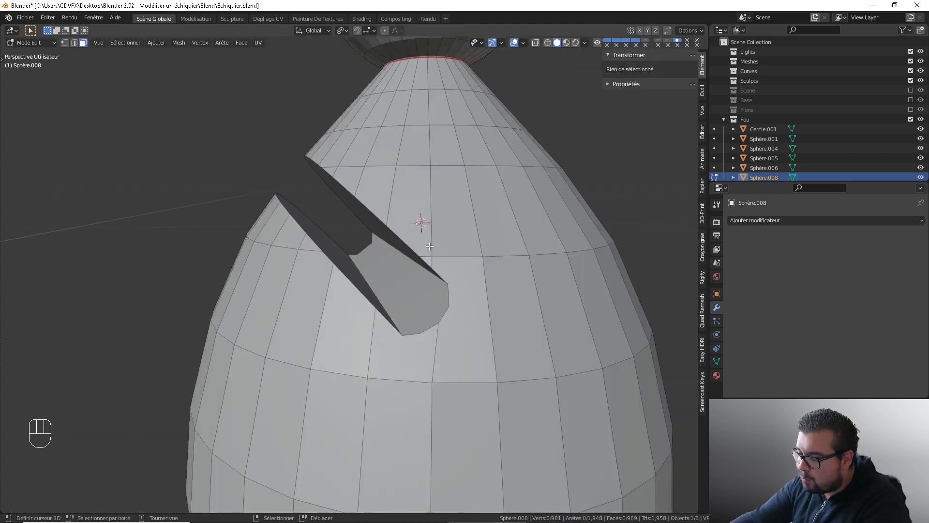
# Select the three large faces lining the notch, its two side walls and inner end, and delete them
pyautogui.scroll(-2, 372, 247)
pyautogui.moveTo(376, 248); pyautogui.dragTo(425, 257, button='middle')
pyautogui.rightClick(331, 261)
pyautogui.keyDown('shift'); pyautogui.rightClick(383, 289); pyautogui.keyUp('shift')
pyautogui.keyDown('shift'); pyautogui.rightClick(441, 225); pyautogui.keyUp('shift')
pyautogui.press('x')
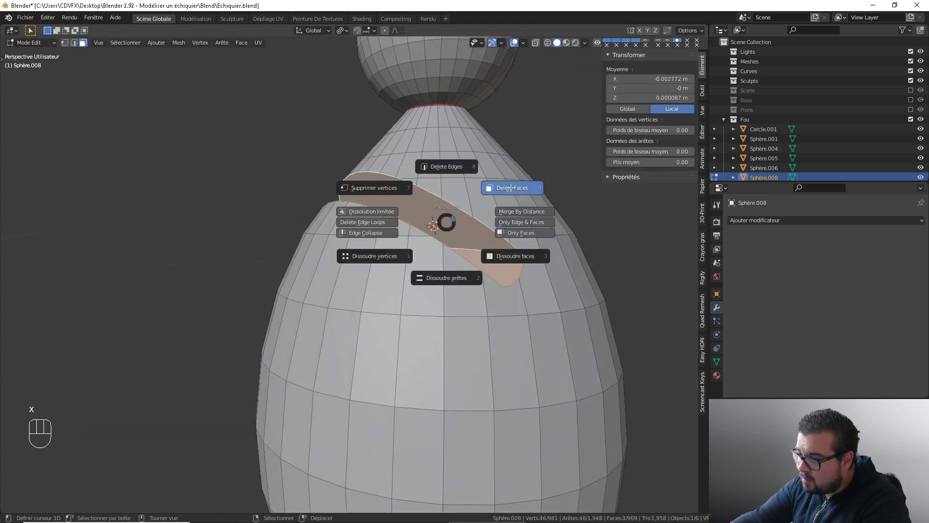
pyautogui.click(511, 188)
pyautogui.moveTo(511, 187); pyautogui.dragTo(460, 297, button='middle')
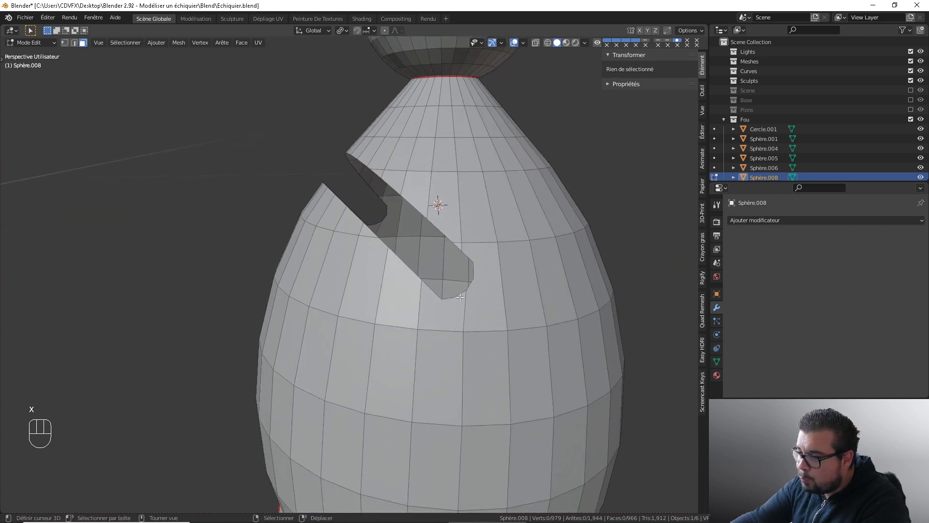
pyautogui.moveTo(404, 249); pyautogui.dragTo(403, 259, button='middle')
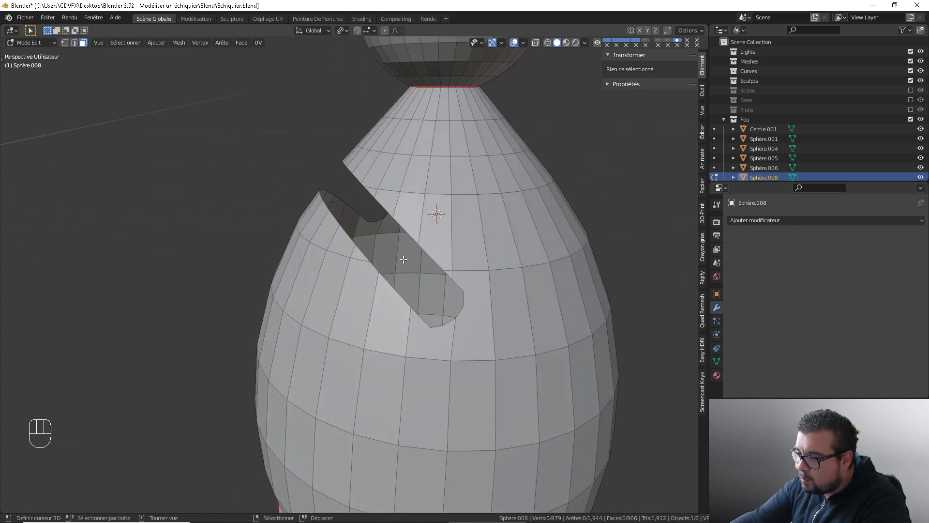
# In edge selection, create a face between the lowest front and back edges of the notch's rounded inner end
pyautogui.click(74, 43)
pyautogui.scroll(2, 445, 310)
pyautogui.scroll(-1, 454, 312)
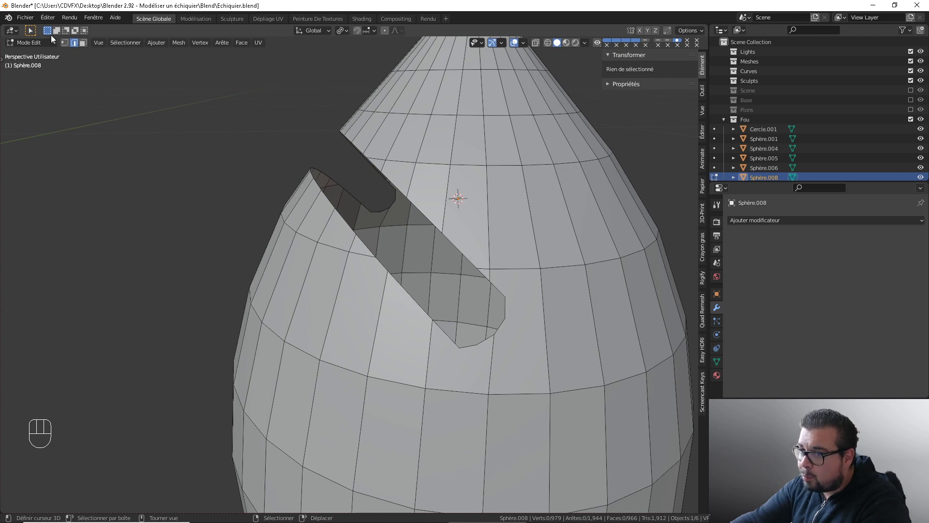
pyautogui.click(65, 42)
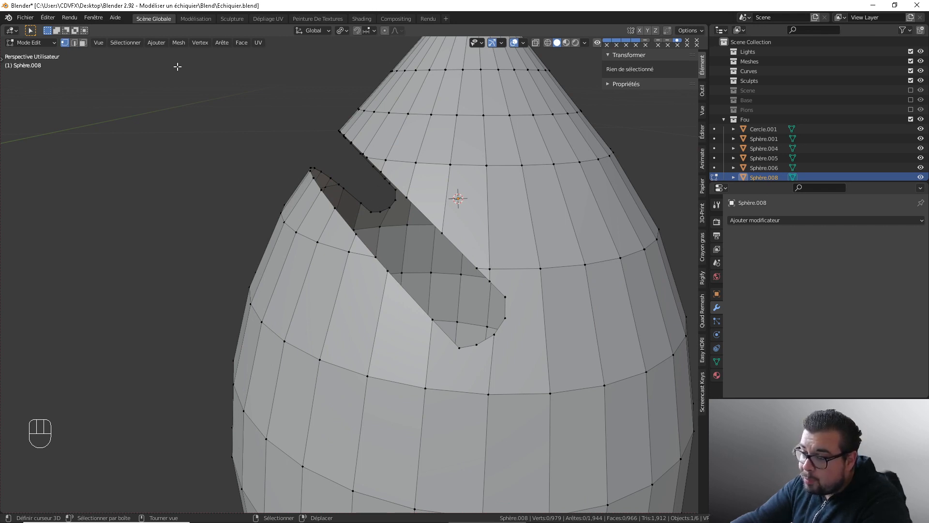
pyautogui.click(73, 43)
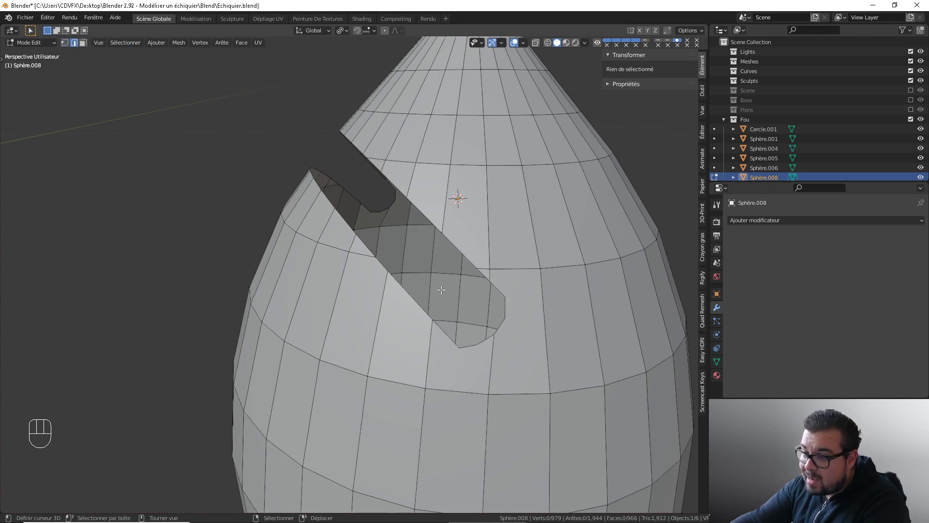
pyautogui.click(467, 345)
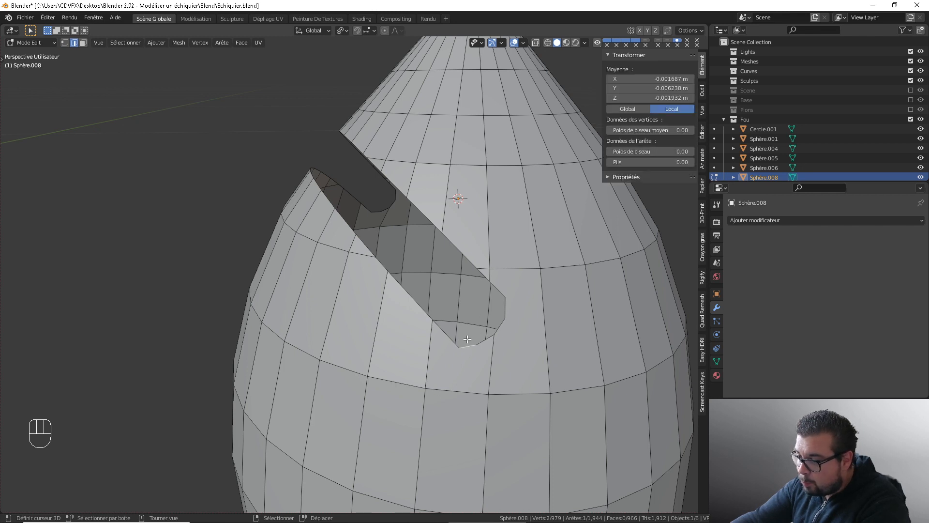
pyautogui.keyDown('shift'); pyautogui.click(372, 213); pyautogui.keyUp('shift')
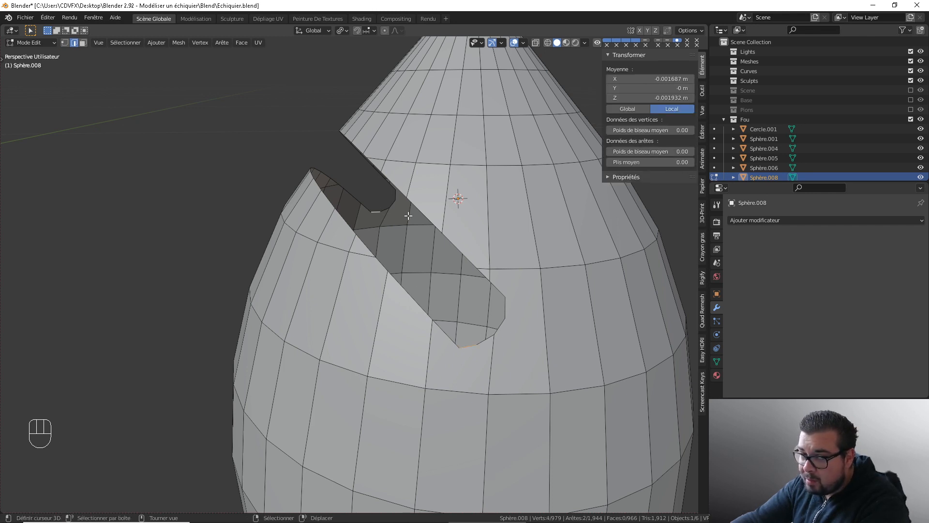
pyautogui.press('f')
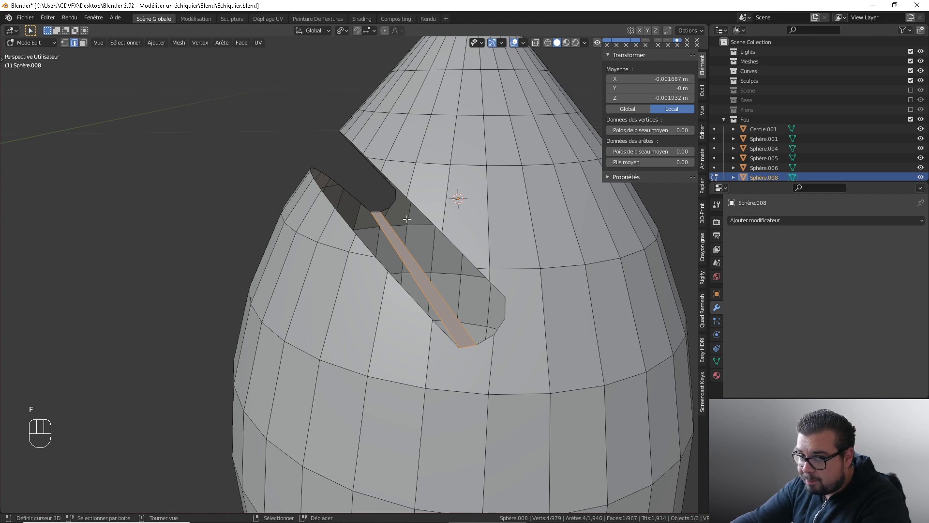
# Fill the notch's lower wall with successive faces, starting from the new strip's lower edge and continuing to the head's outer rim
pyautogui.click(396, 248)
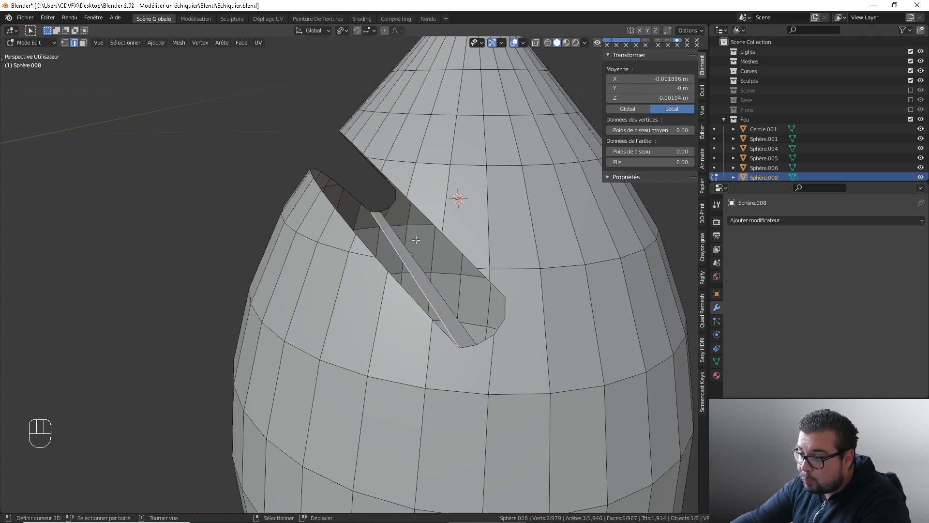
pyautogui.press('f')
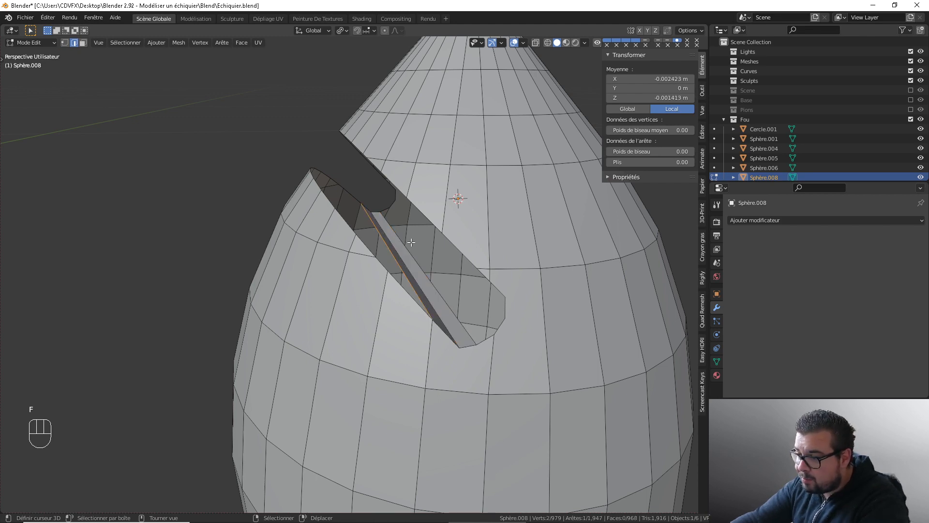
pyautogui.moveTo(411, 242); pyautogui.dragTo(376, 231, button='middle')
pyautogui.press('f')
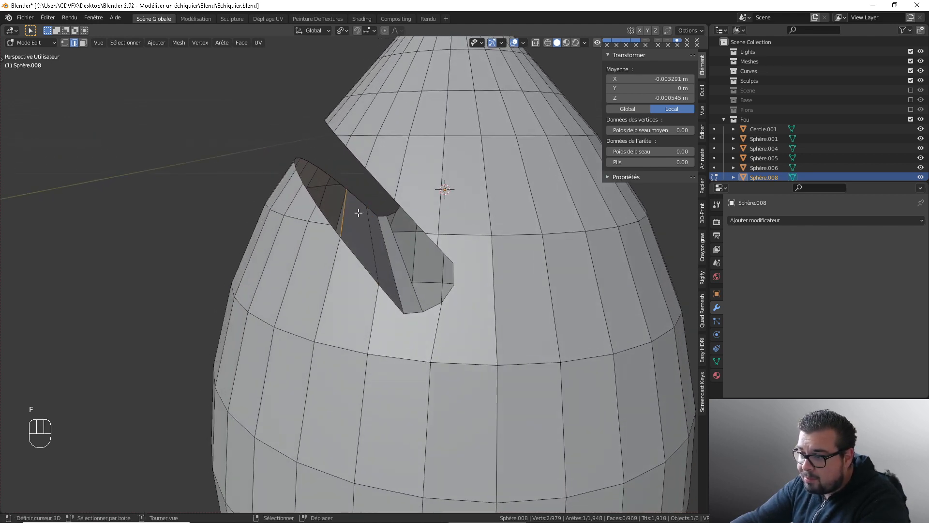
pyautogui.press('f')
pyautogui.press('f')
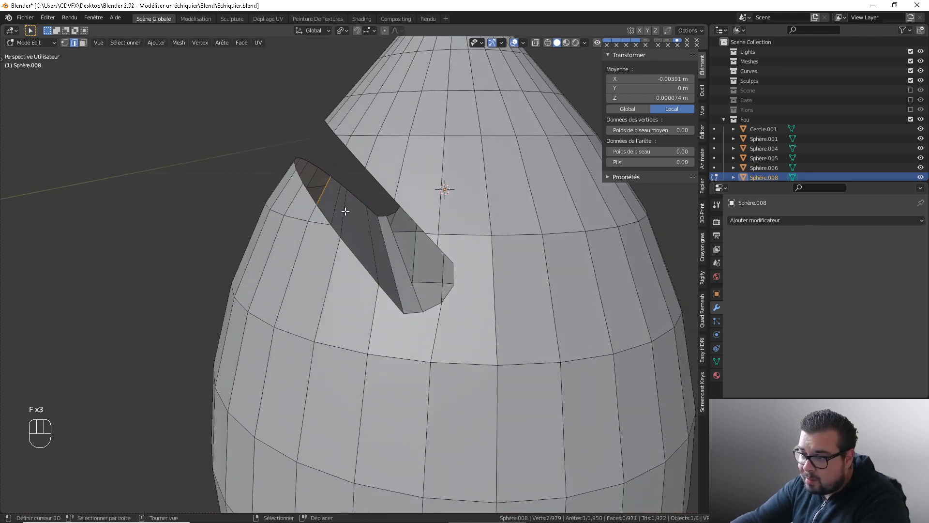
pyautogui.moveTo(342, 209); pyautogui.dragTo(352, 225, button='middle')
pyautogui.press('f')
pyautogui.press('f')
pyautogui.press('f')
pyautogui.press('f')
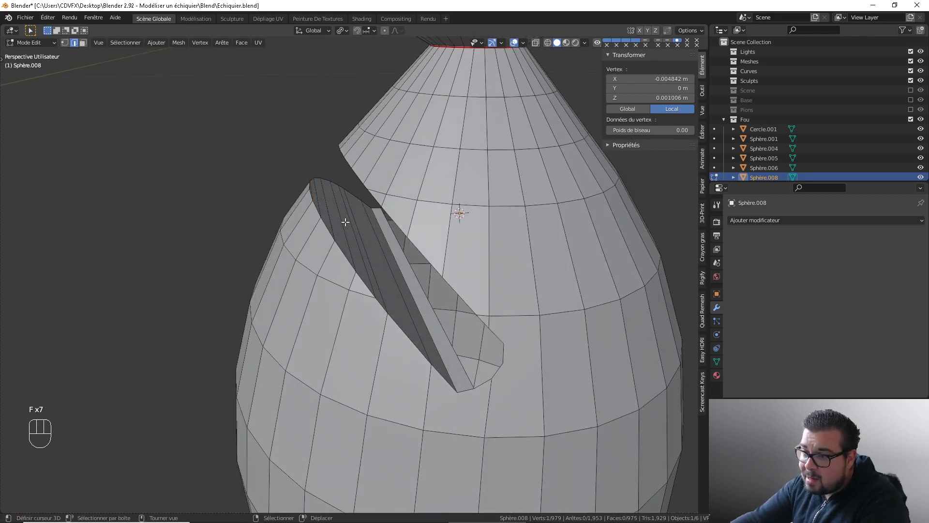
# Fill the open floor of the bishop head's slanted notch with a strip of faces
pyautogui.scroll(3, 345, 222)
pyautogui.keyDown('shift'); pyautogui.moveTo(434, 210); pyautogui.dragTo(433, 193, button='middle'); pyautogui.keyUp('shift')
pyautogui.scroll(-2, 434, 194)
pyautogui.keyDown('shift'); pyautogui.moveTo(491, 269); pyautogui.dragTo(450, 204, button='middle'); pyautogui.keyUp('shift')
pyautogui.scroll(1, 451, 206)
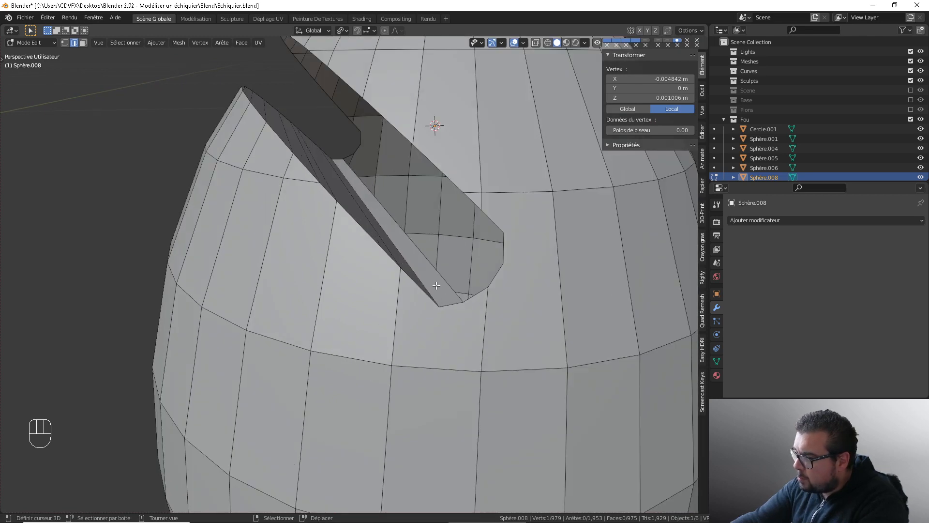
pyautogui.rightClick(437, 266)
pyautogui.press('f')
pyautogui.press('f')
pyautogui.press('f')
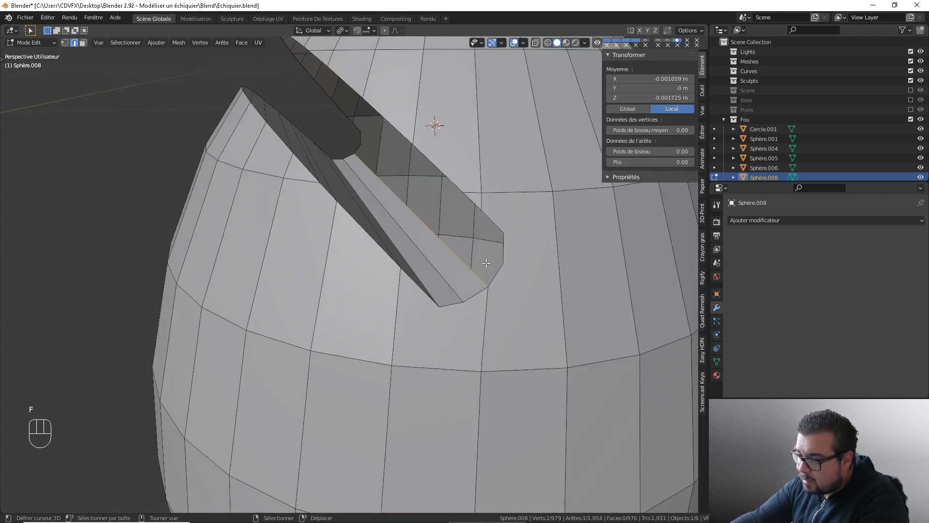
pyautogui.press('f')
pyautogui.press('f')
# Fill the remaining upper wall of the notch with faces until the opening is closed
pyautogui.moveTo(491, 257)
pyautogui.mouseDown(button='middle')
pyautogui.moveTo(516, 237)
pyautogui.moveTo(500, 268)
pyautogui.mouseUp(button='middle')
pyautogui.press('f')
pyautogui.press('f')
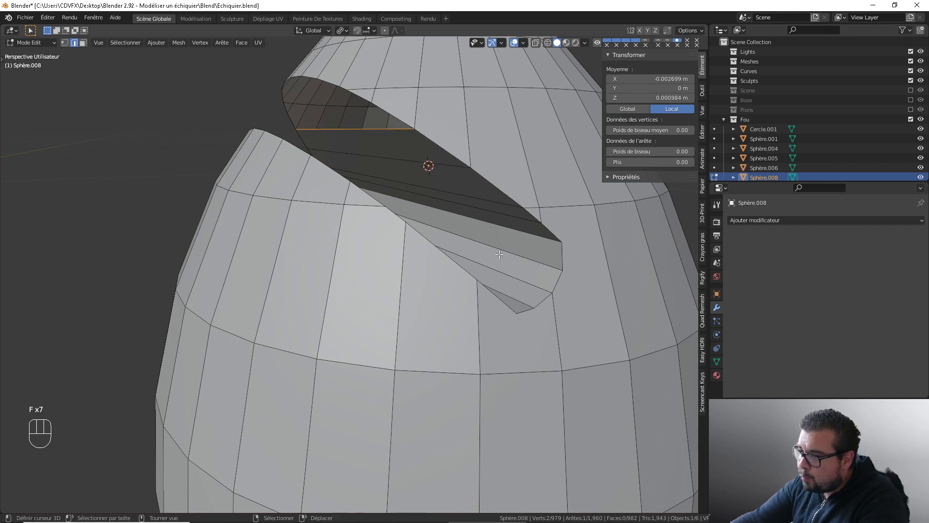
pyautogui.press('f')
pyautogui.moveTo(458, 204); pyautogui.dragTo(448, 224, button='middle')
pyautogui.press('f')
pyautogui.press('f')
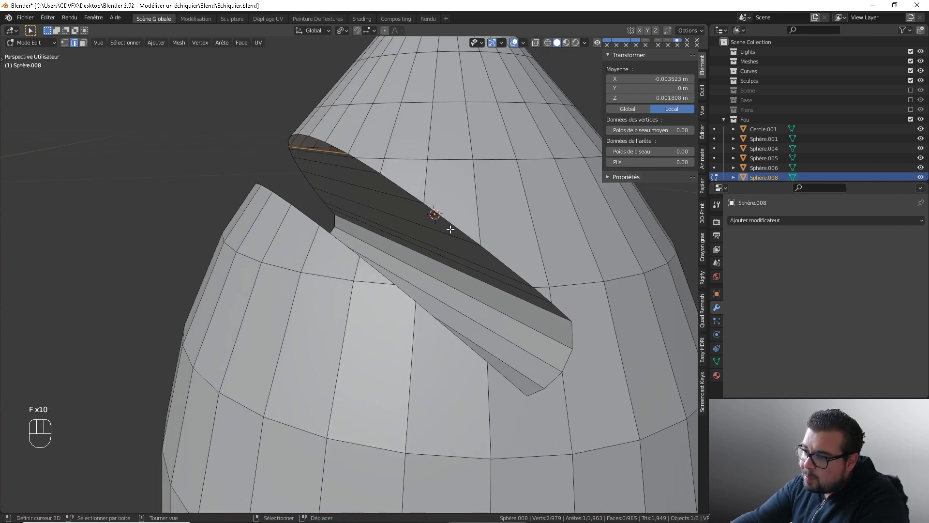
pyautogui.press('f')
pyautogui.press('f')
pyautogui.press('f')
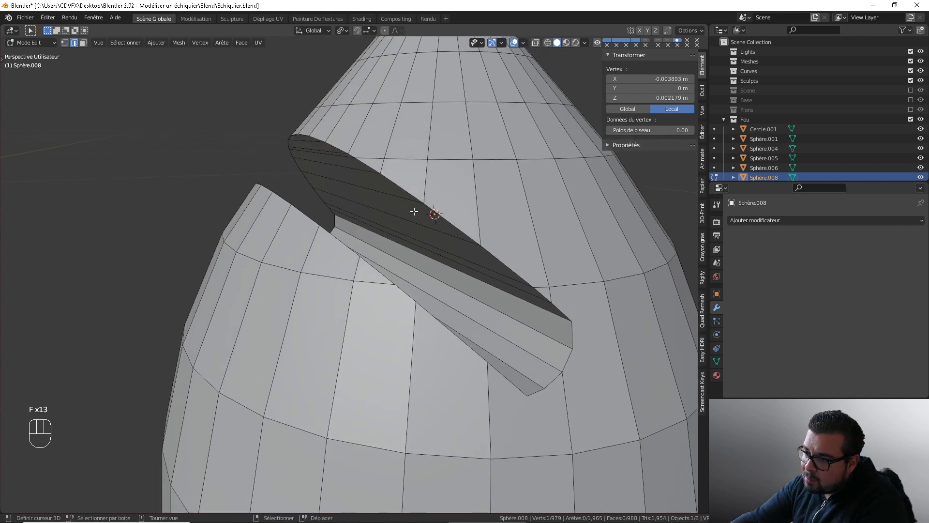
# Return to Object Mode, apply the head's rotation and scale, and set its origin to geometry
pyautogui.moveTo(415, 211); pyautogui.dragTo(446, 231, button='middle')
pyautogui.press('Tab')
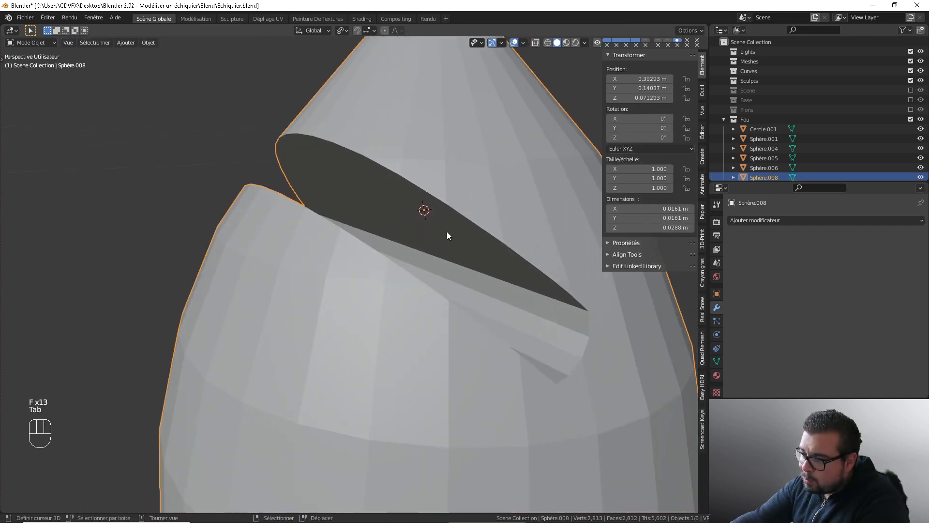
pyautogui.press('q')
pyautogui.click(409, 221)
pyautogui.press('q')
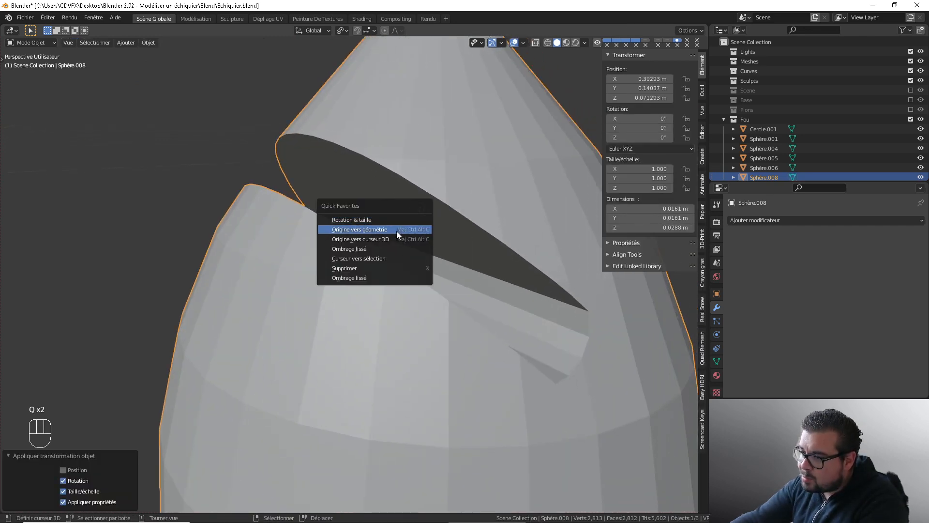
pyautogui.click(396, 231)
# In vertex editing of the head, add two evenly spaced vertical loop cuts in the face column below the notch's lower end
pyautogui.moveTo(488, 275)
pyautogui.mouseDown(button='middle')
pyautogui.moveTo(462, 263)
pyautogui.moveTo(484, 278)
pyautogui.moveTo(477, 268)
pyautogui.mouseUp(button='middle')
pyautogui.press('Tab')
pyautogui.click(65, 42)
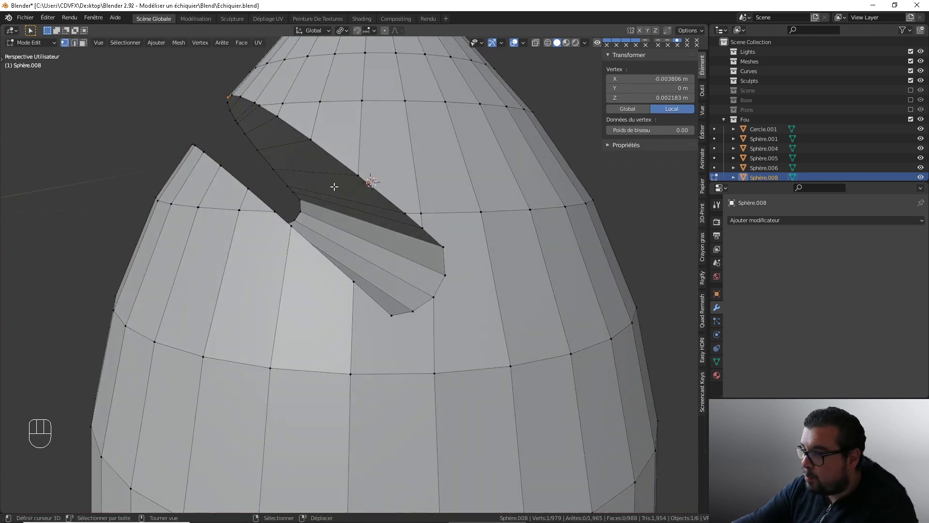
pyautogui.moveTo(385, 211); pyautogui.dragTo(419, 263, button='middle')
pyautogui.keyDown('shift'); pyautogui.moveTo(356, 276); pyautogui.dragTo(380, 253, button='middle'); pyautogui.keyUp('shift')
pyautogui.scroll(-1, 380, 253)
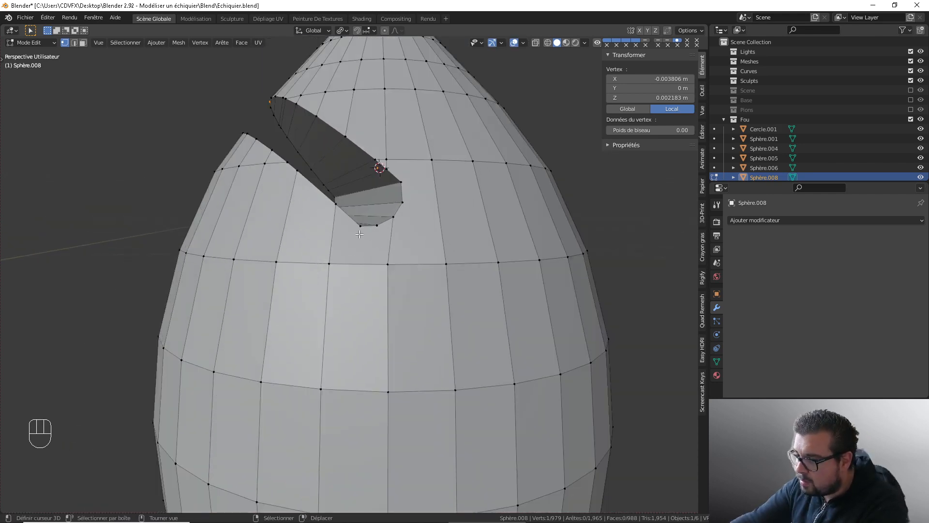
pyautogui.hotkey('ctrl', 'r')
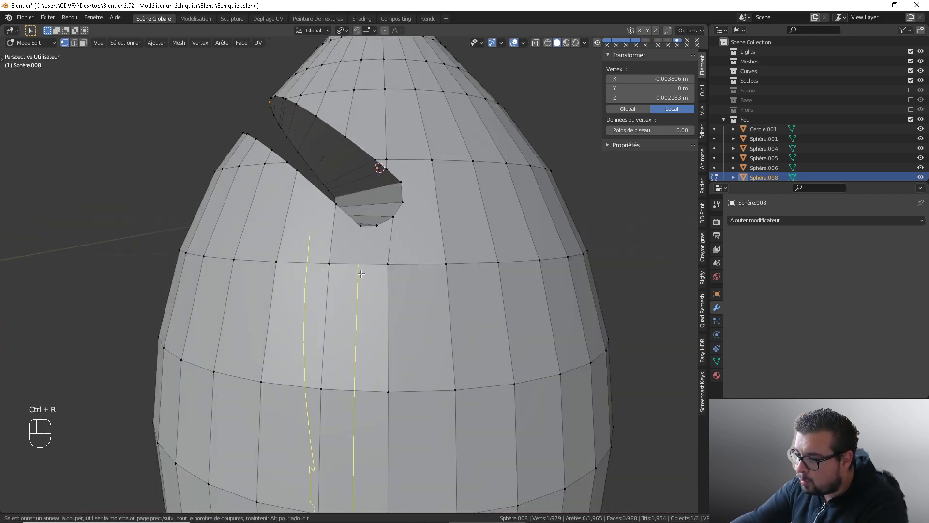
pyautogui.scroll(1, 364, 271)
pyautogui.click(363, 271)
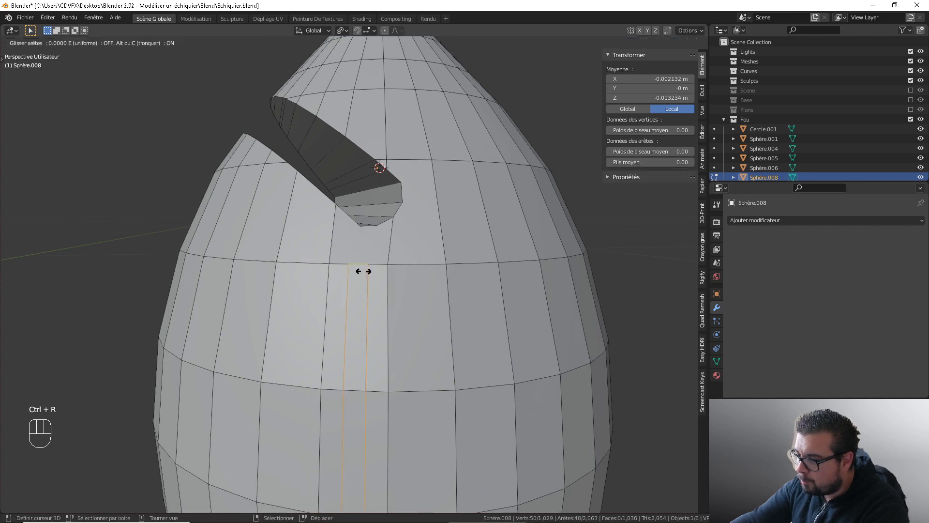
pyautogui.rightClick(364, 271)
# Connect the upper ends of the two new loops to the notch's bottom vertices on the near side
pyautogui.click(367, 265)
pyautogui.keyDown('shift'); pyautogui.click(378, 227); pyautogui.keyUp('shift')
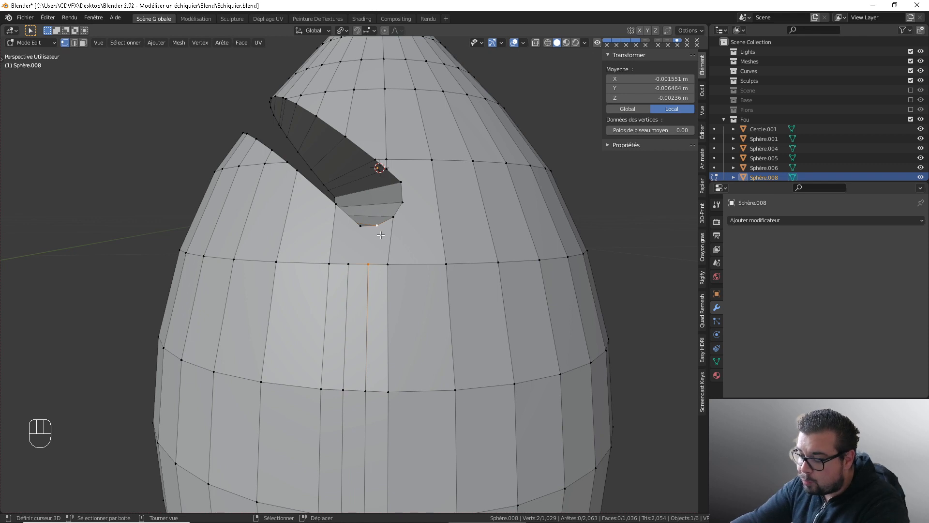
pyautogui.press('j')
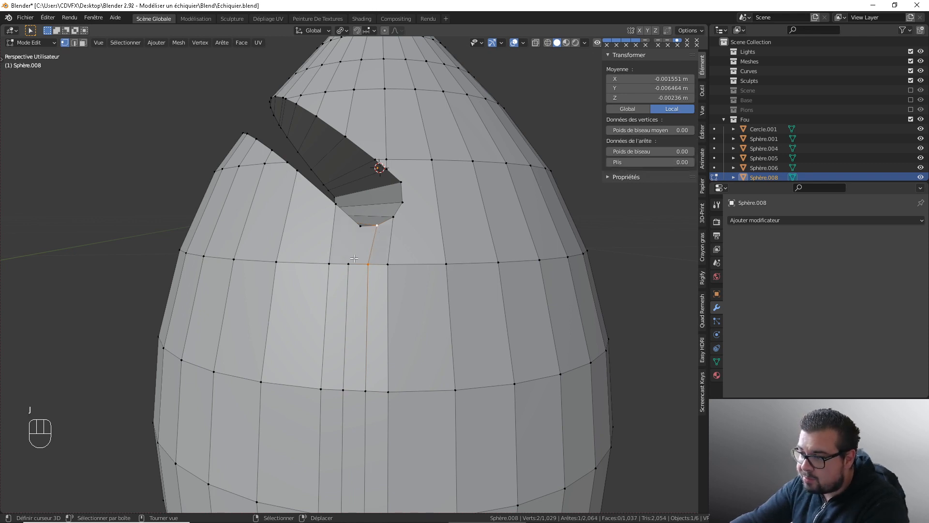
pyautogui.rightClick(352, 261)
pyautogui.keyDown('shift'); pyautogui.rightClick(362, 232); pyautogui.keyUp('shift')
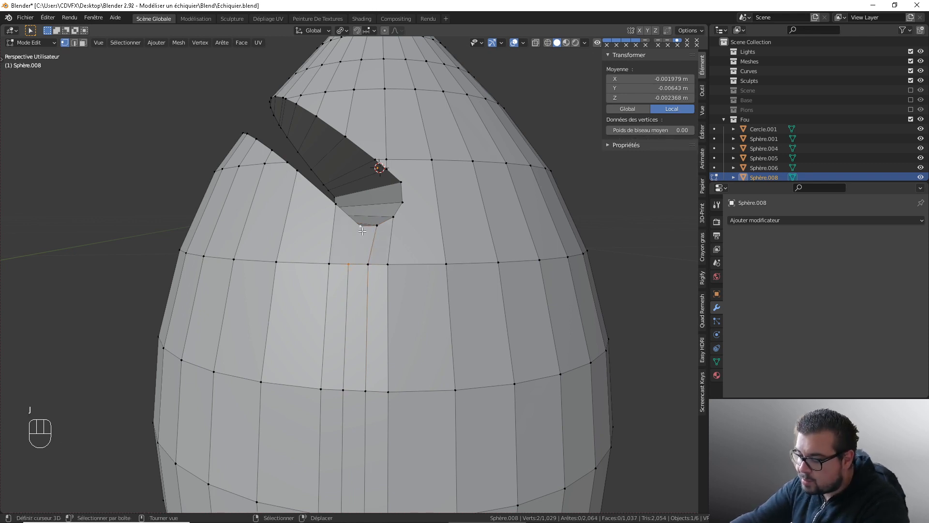
pyautogui.press('j')
# Connect the two loop ends to the notch's bottom vertices on the opposite side of the head
pyautogui.moveTo(362, 231); pyautogui.dragTo(525, 252, button='middle')
pyautogui.rightClick(371, 269)
pyautogui.keyDown('shift'); pyautogui.rightClick(369, 245); pyautogui.keyUp('shift')
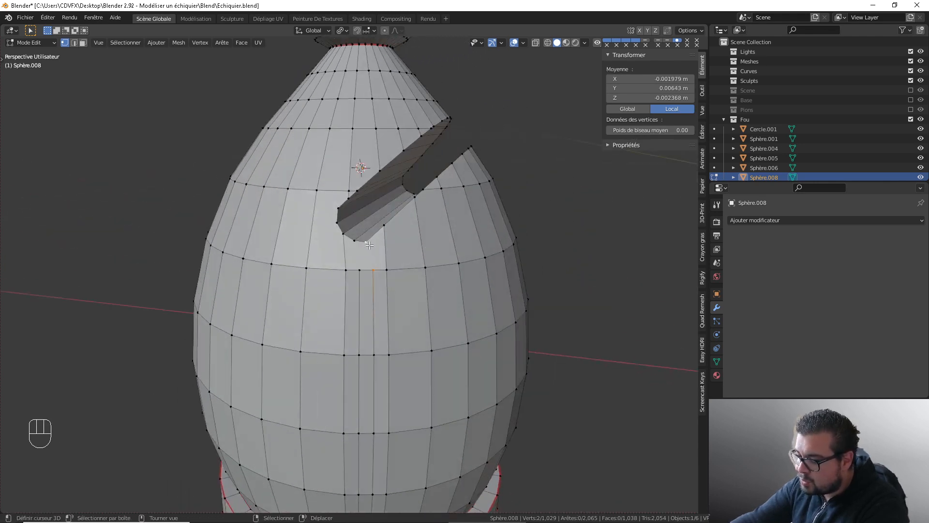
pyautogui.press('j')
pyautogui.rightClick(361, 269)
pyautogui.keyDown('shift'); pyautogui.rightClick(357, 243); pyautogui.keyUp('shift')
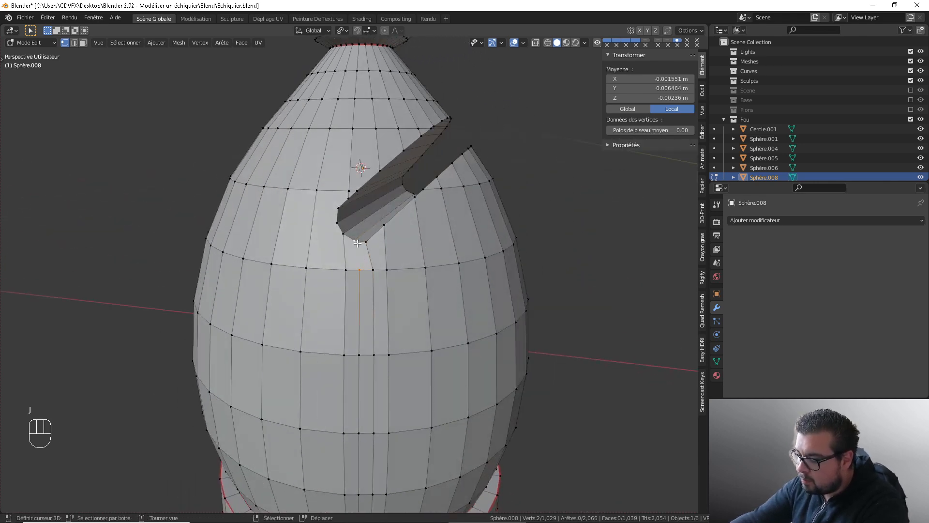
pyautogui.press('j')
pyautogui.moveTo(357, 243); pyautogui.dragTo(395, 222, button='middle')
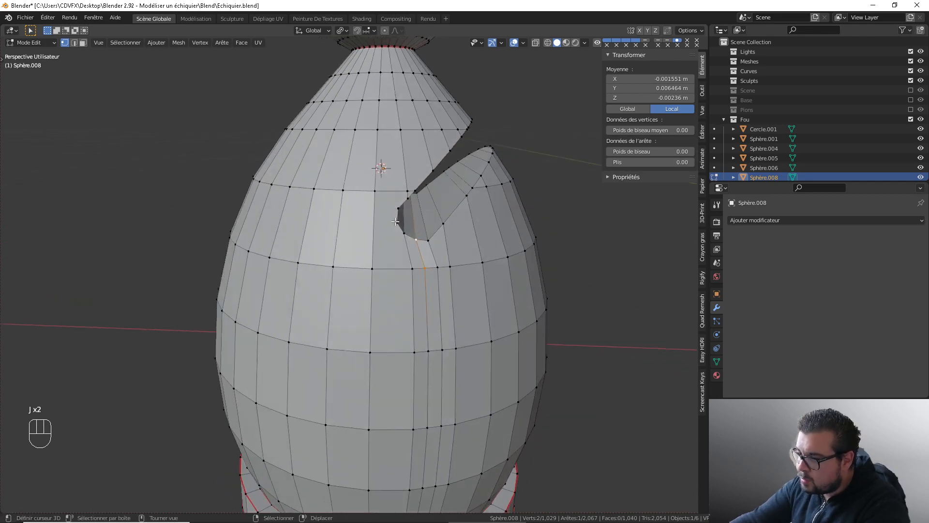
# Add four evenly spaced horizontal loop cuts in the face band beside the notch's rounded end
pyautogui.scroll(1, 397, 235)
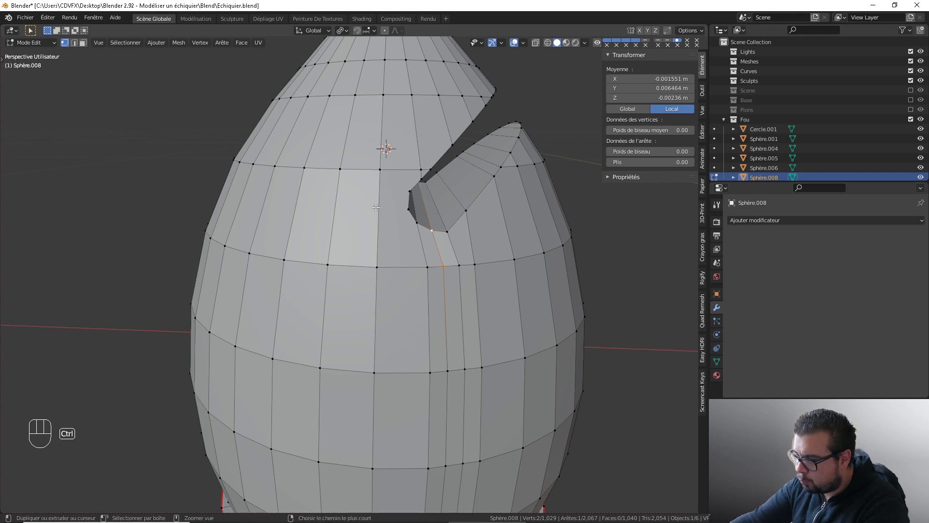
pyautogui.hotkey('ctrl', 'r')
pyautogui.scroll(3, 372, 209)
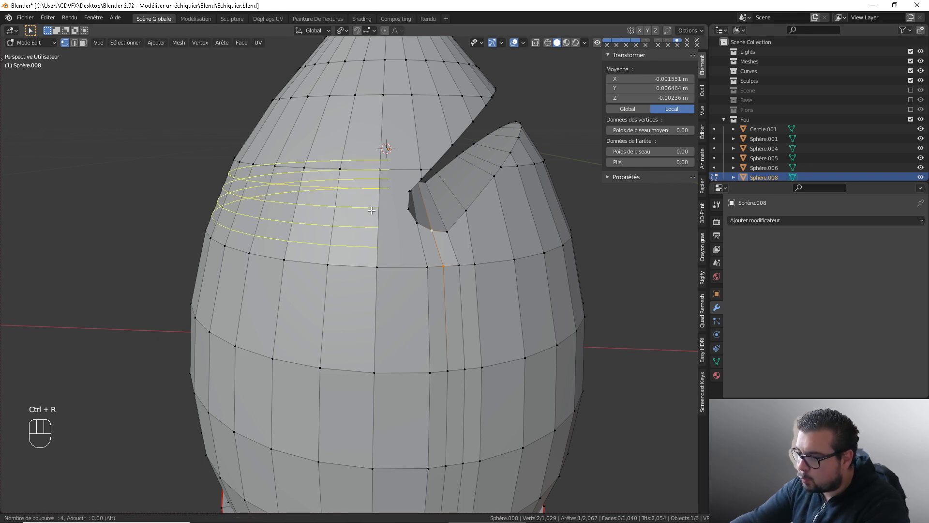
pyautogui.click(371, 210)
pyautogui.click(371, 209)
# Connect the ends of the four horizontal loops to the neighbouring vertices along the notch's rounded end
pyautogui.click(380, 188)
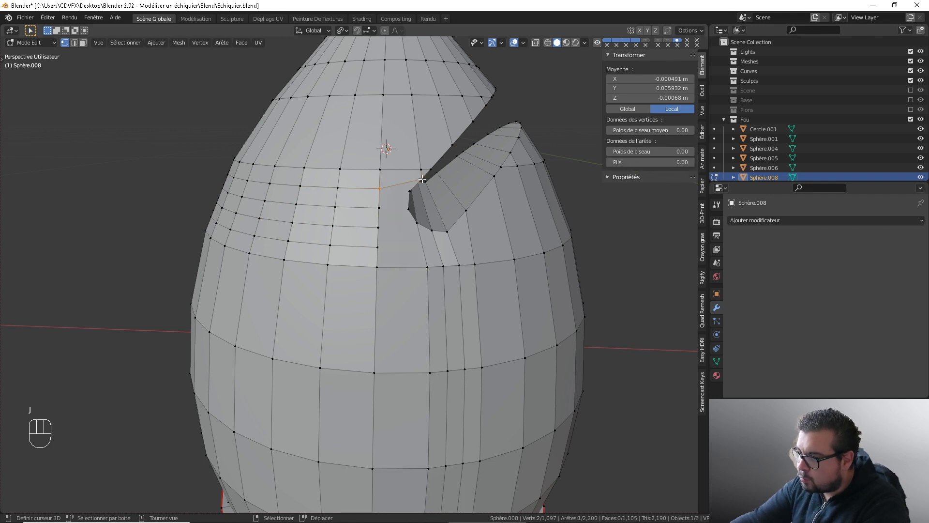
pyautogui.keyDown('shift'); pyautogui.click(410, 191); pyautogui.keyUp('shift')
pyautogui.press('j')
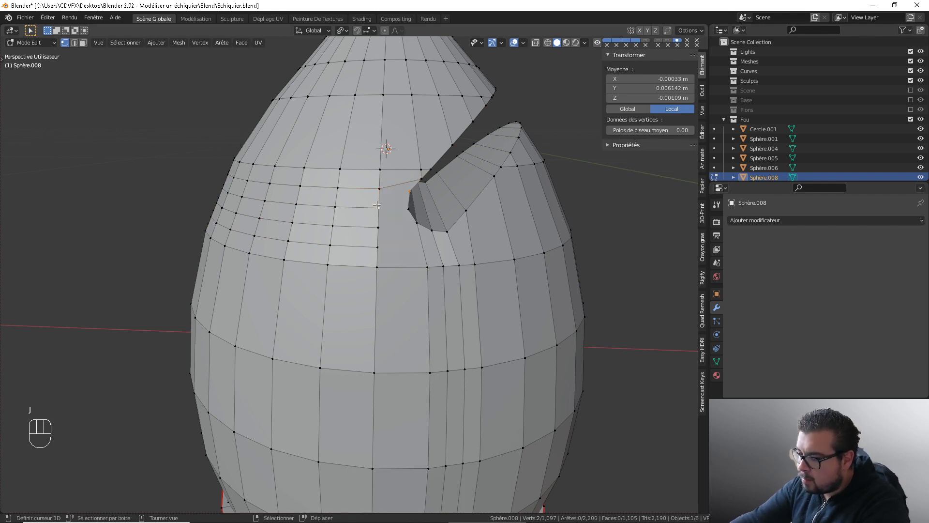
pyautogui.press('j')
pyautogui.rightClick(410, 210)
pyautogui.keyDown('shift'); pyautogui.rightClick(378, 224); pyautogui.keyUp('shift')
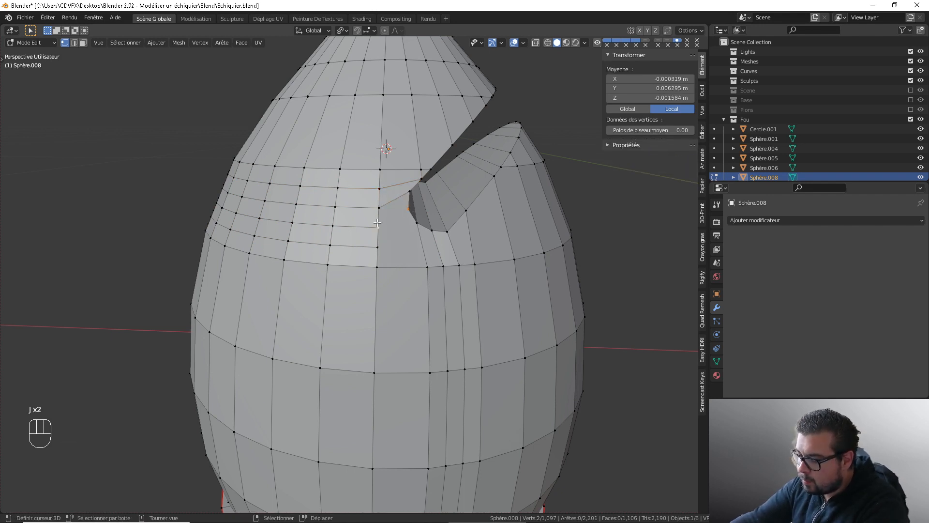
pyautogui.press('j')
pyautogui.rightClick(420, 228)
pyautogui.keyDown('shift'); pyautogui.rightClick(379, 240); pyautogui.keyUp('shift')
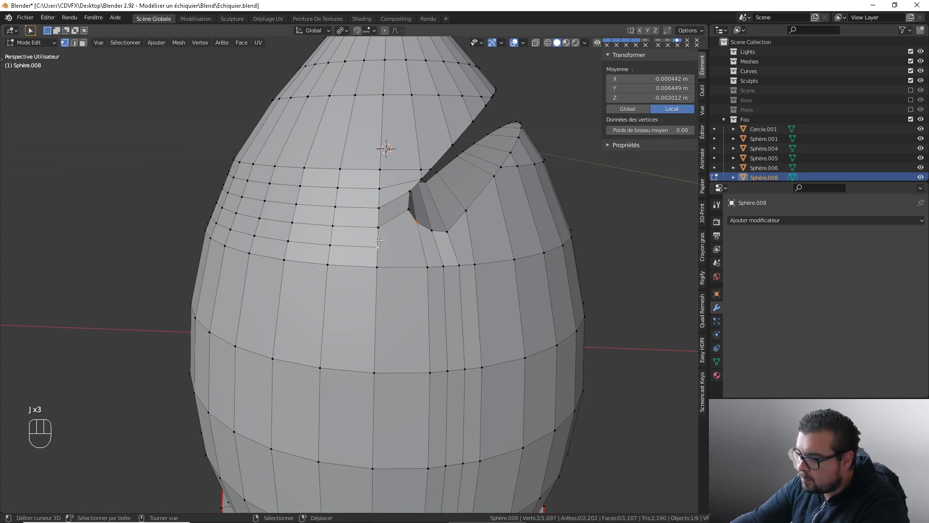
pyautogui.press('j')
pyautogui.moveTo(379, 240); pyautogui.dragTo(393, 227, button='middle')
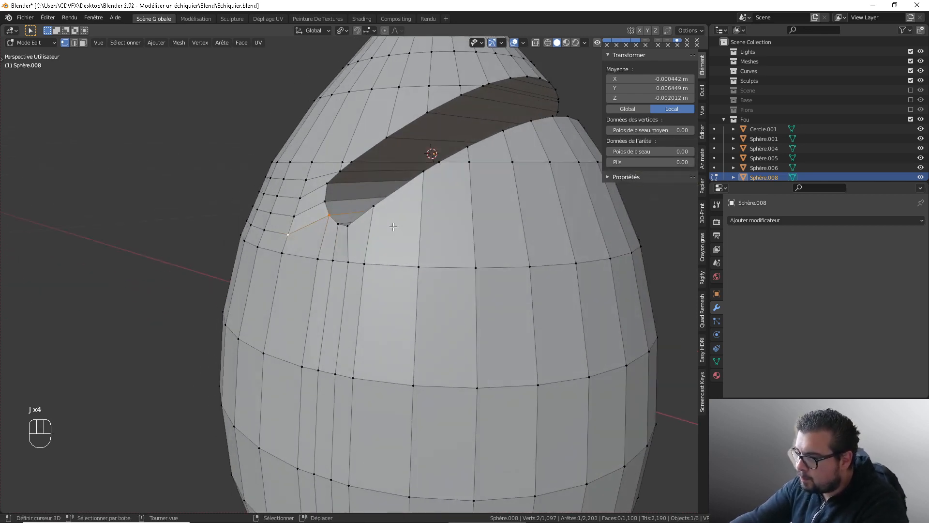
# Merge the stray vertex beside the notch's upper edge into the adjacent edge vertex using At Last
pyautogui.press('a')
pyautogui.click(406, 172)
pyautogui.keyDown('shift'); pyautogui.moveTo(353, 176); pyautogui.dragTo(383, 211, button='middle'); pyautogui.keyUp('shift')
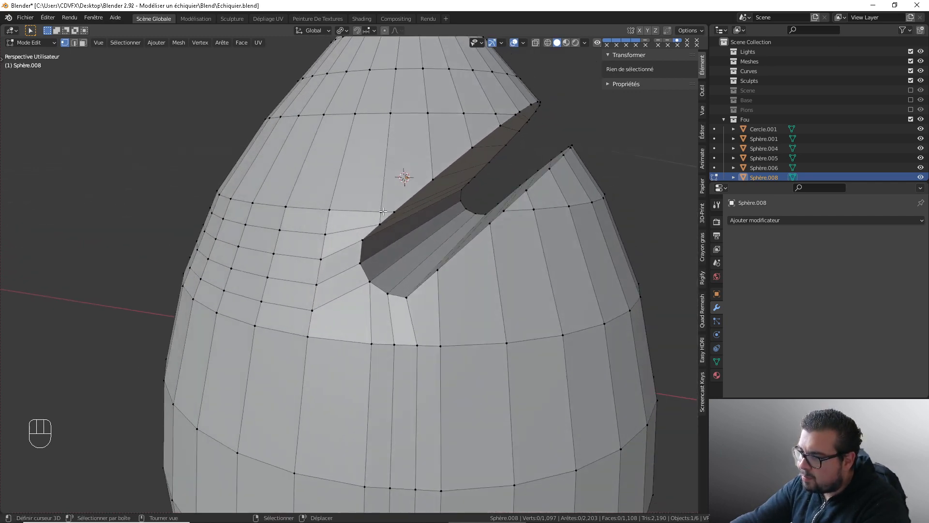
pyautogui.rightClick(381, 211)
pyautogui.keyDown('shift'); pyautogui.rightClick(393, 211); pyautogui.keyUp('shift')
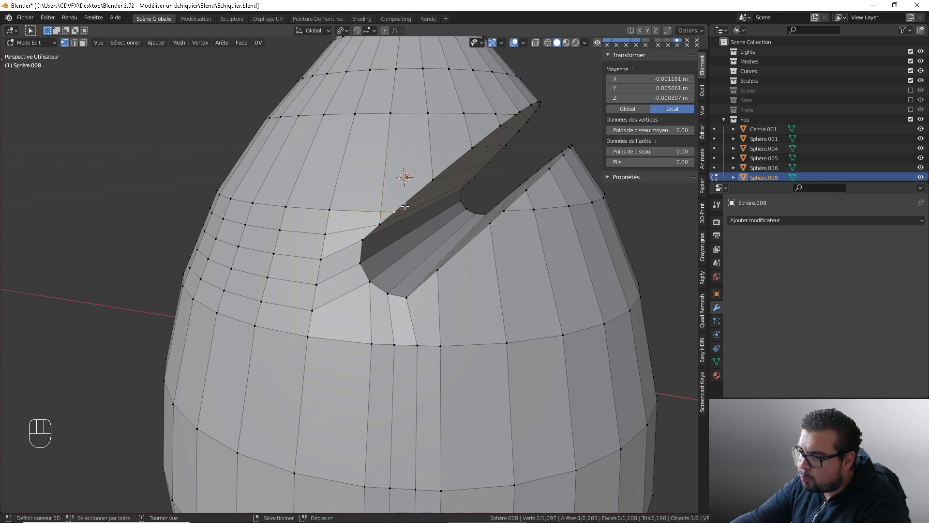
pyautogui.press('m')
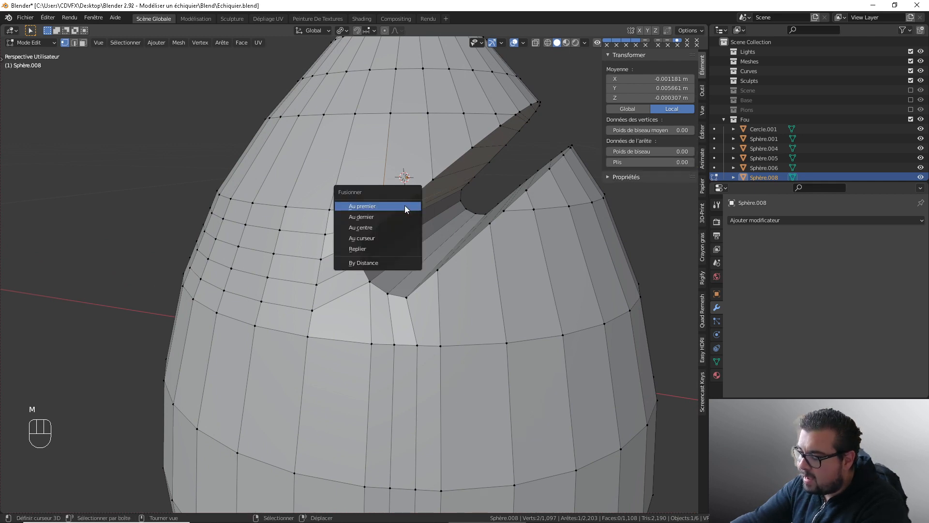
pyautogui.click(378, 216)
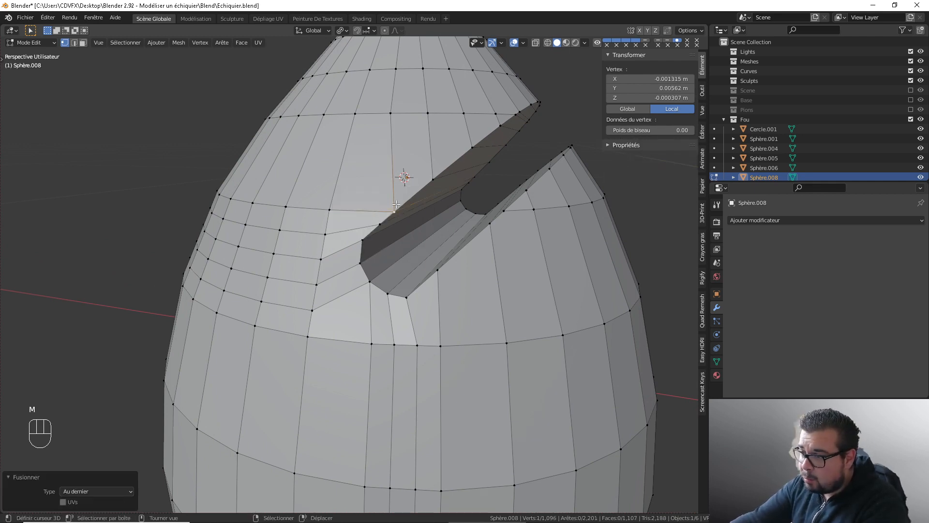
# Add one centred horizontal loop cut in the face band bordering the notch's upper edge
pyautogui.moveTo(457, 178); pyautogui.dragTo(413, 191, button='middle')
pyautogui.moveTo(310, 231); pyautogui.dragTo(341, 253, button='middle')
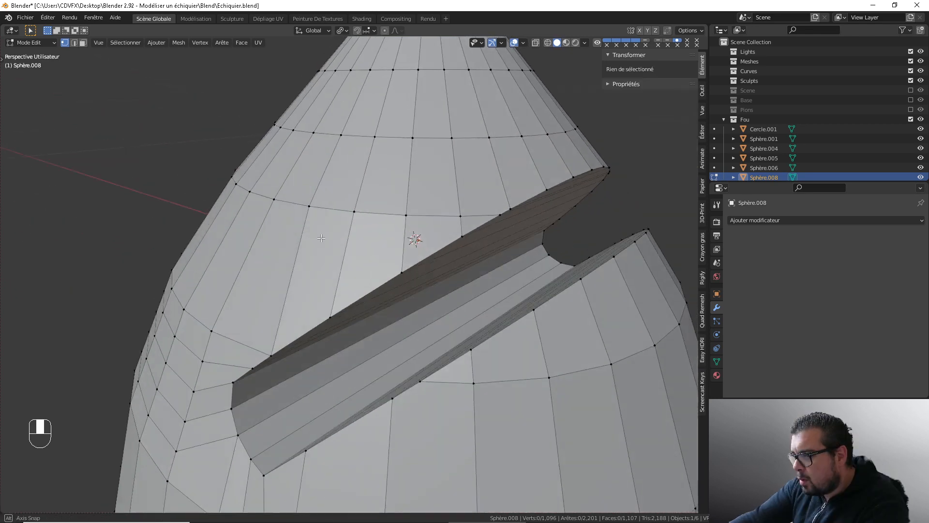
pyautogui.hotkey('ctrl', 'r')
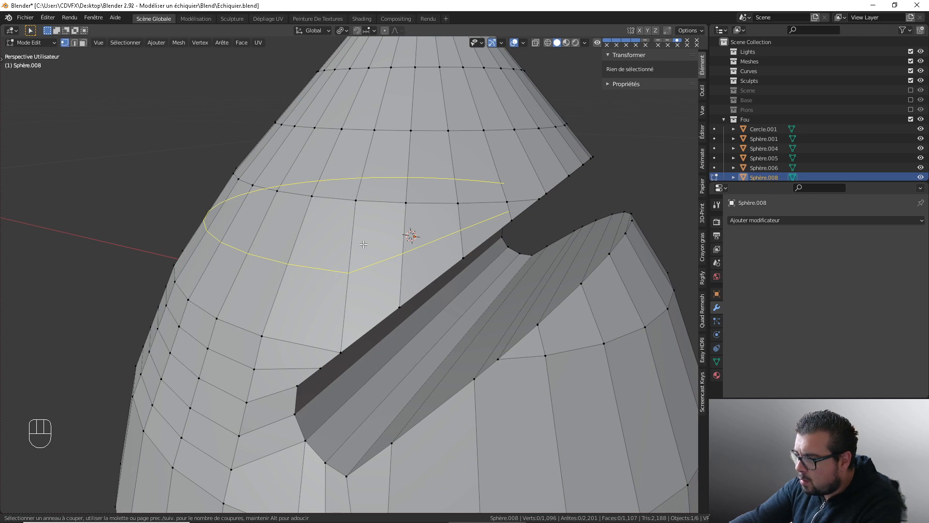
pyautogui.click(363, 245)
pyautogui.rightClick(363, 245)
pyautogui.moveTo(364, 244); pyautogui.dragTo(465, 221, button='middle')
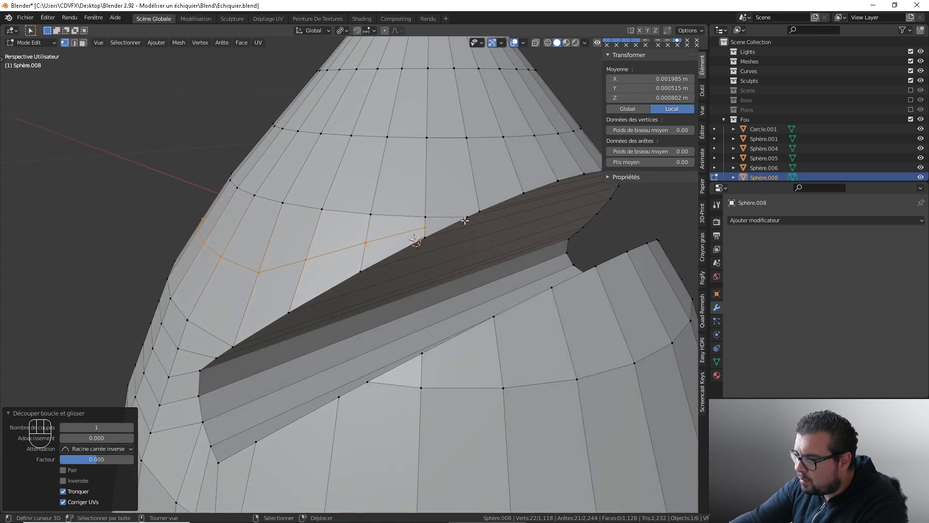
# Add one centred vertical loop cut above the notch's upper edge and connect its lower end to the loose vertex on that edge
pyautogui.click(426, 225)
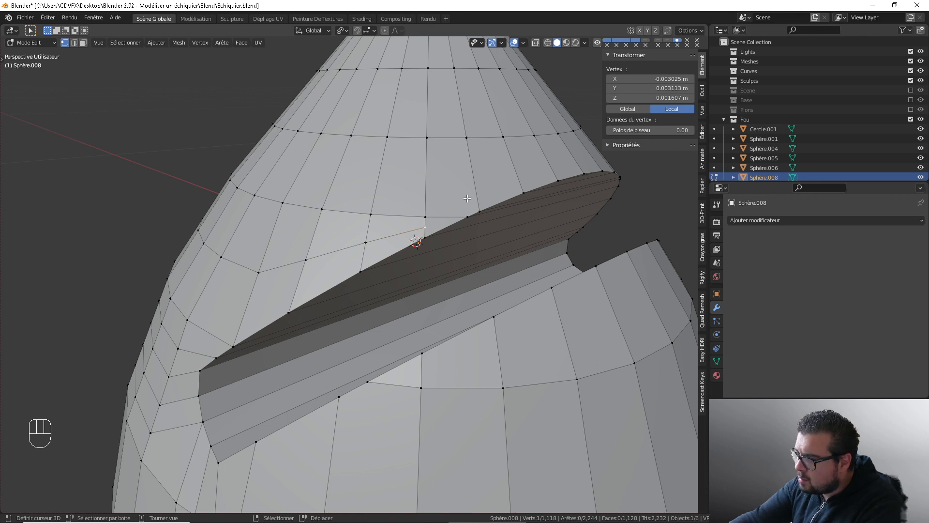
pyautogui.scroll(-3, 477, 213)
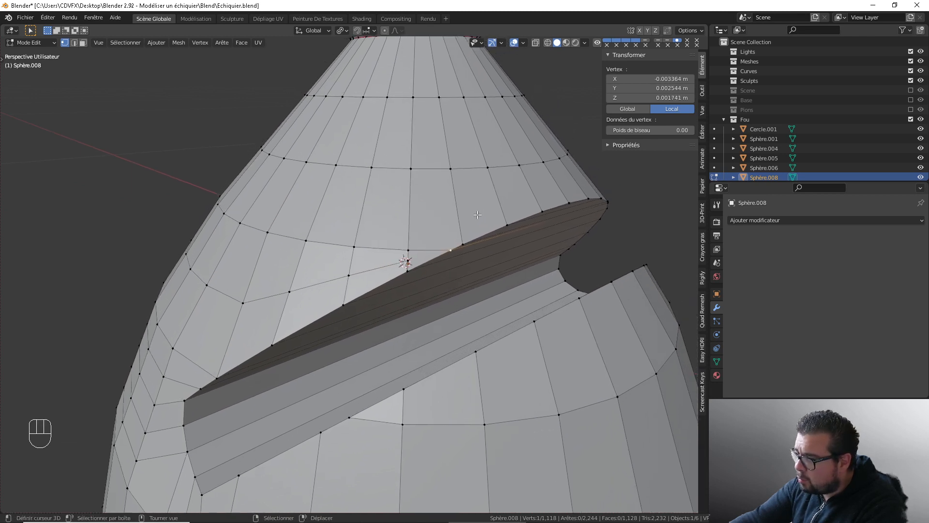
pyautogui.hotkey('ctrl', 'r')
pyautogui.click(420, 166)
pyautogui.rightClick(419, 166)
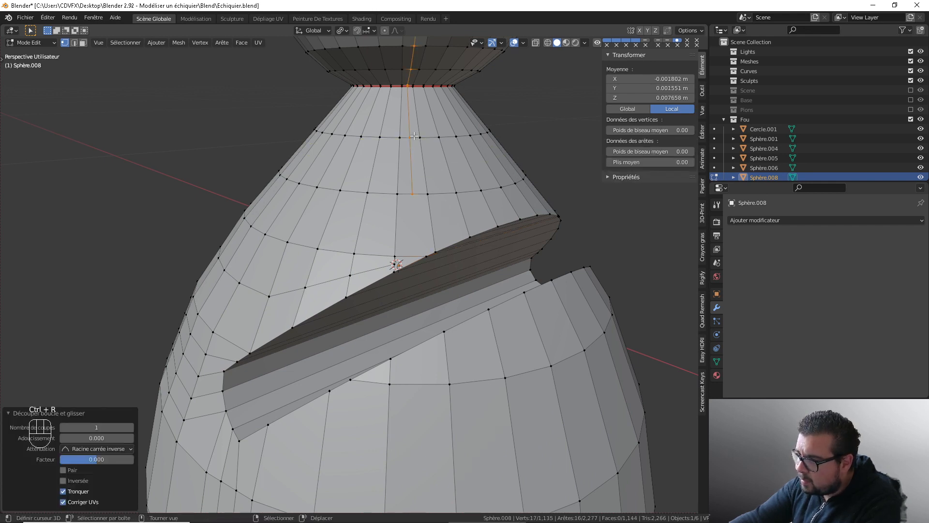
pyautogui.keyDown('shift'); pyautogui.click(424, 245); pyautogui.keyUp('shift')
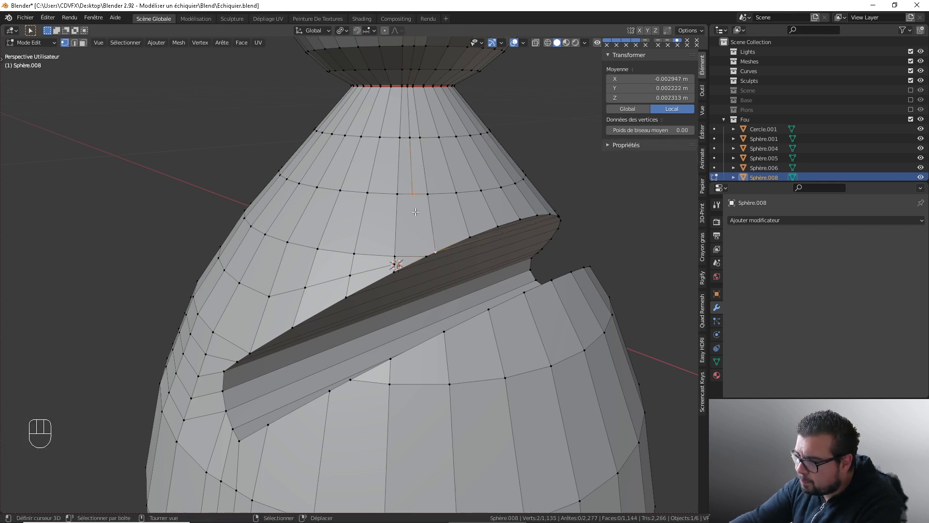
pyautogui.press('j')
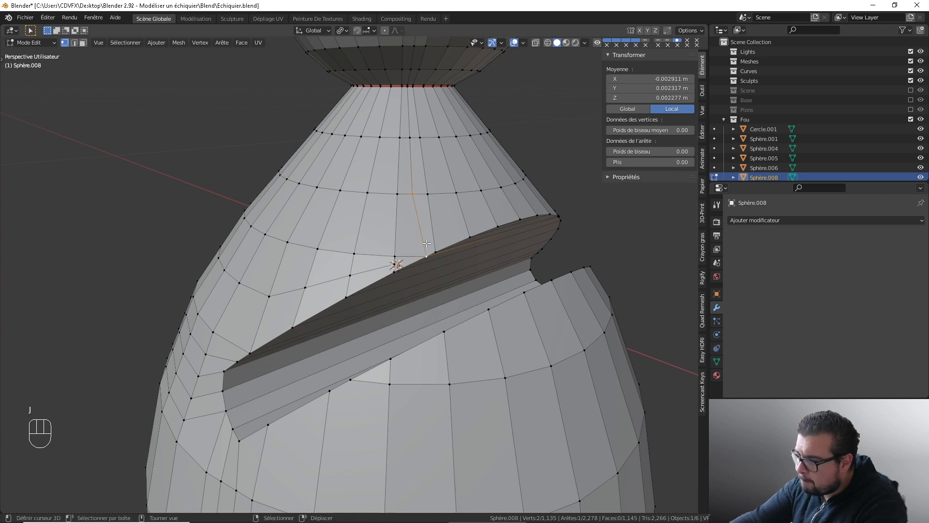
pyautogui.press('a')
pyautogui.click(454, 191)
# On the opposite side of the head, add the matching vertical loop cut and connect its lower end to the notch's upper edge vertex
pyautogui.moveTo(454, 195); pyautogui.dragTo(398, 227, button='middle')
pyautogui.scroll(2, 391, 241)
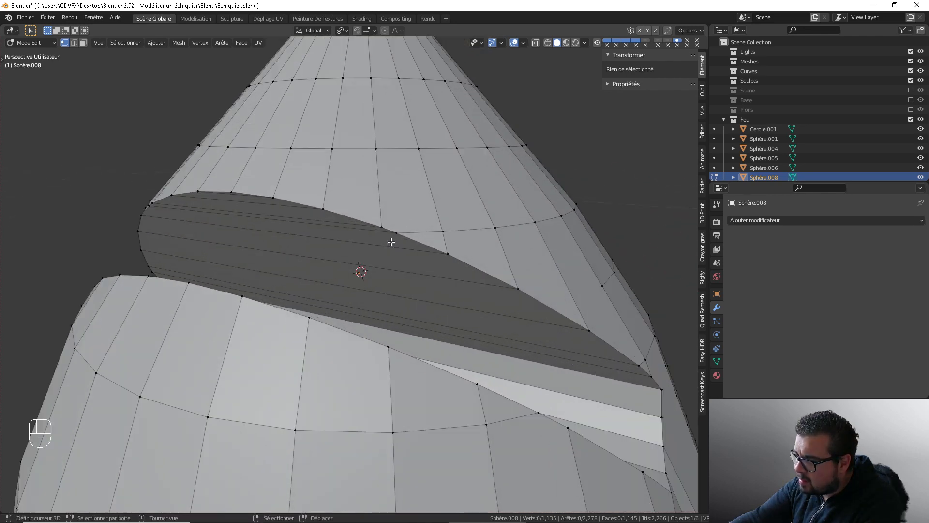
pyautogui.hotkey('ctrl', 'r')
pyautogui.click(400, 138)
pyautogui.click(398, 148)
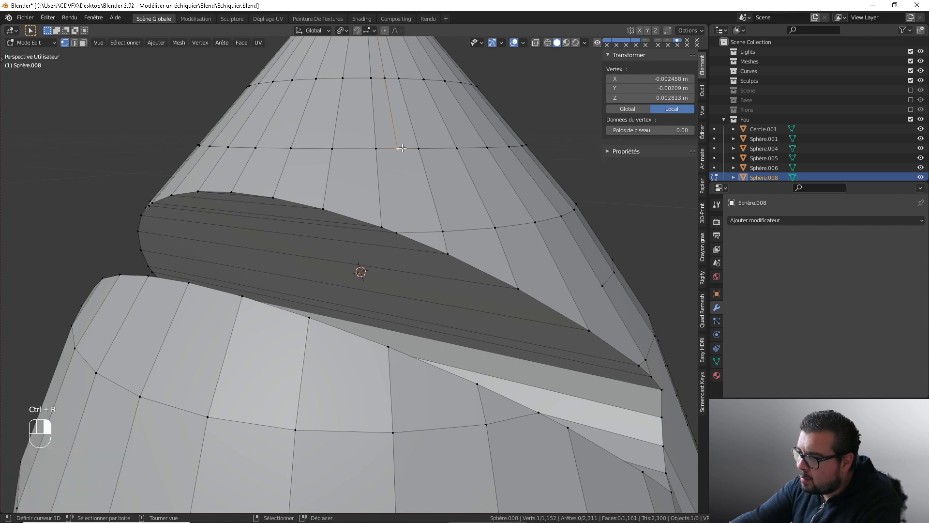
pyautogui.keyDown('shift'); pyautogui.click(394, 229); pyautogui.keyUp('shift')
pyautogui.press('j')
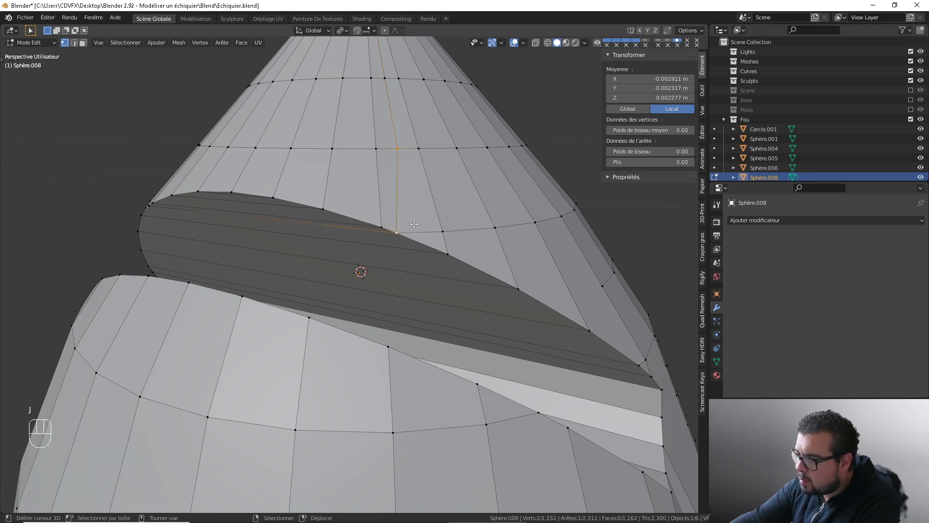
pyautogui.press('a')
pyautogui.click(479, 244)
# Add one horizontal loop cut in the faces bordering the notch's upper edge and connect its end to the neighbouring horizontal loop's vertex
pyautogui.hotkey('ctrl', 'r')
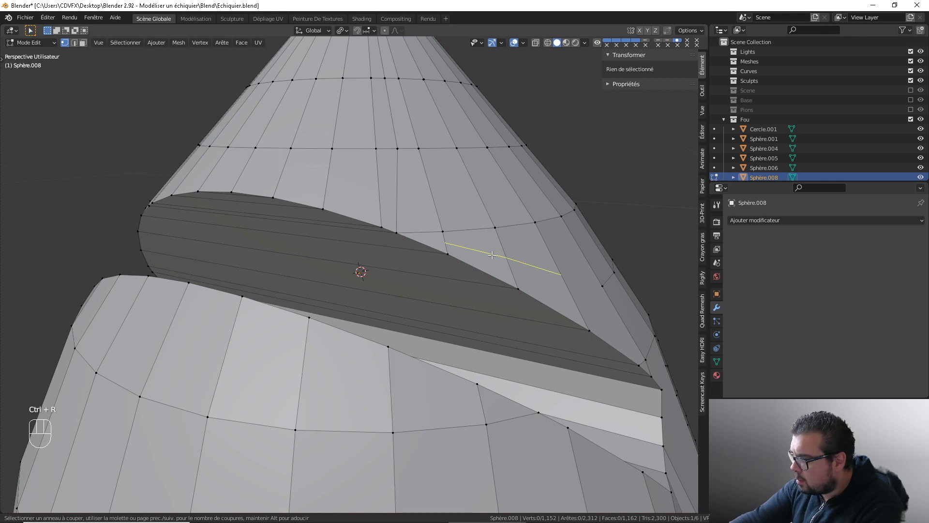
pyautogui.click(492, 255)
pyautogui.click(547, 265)
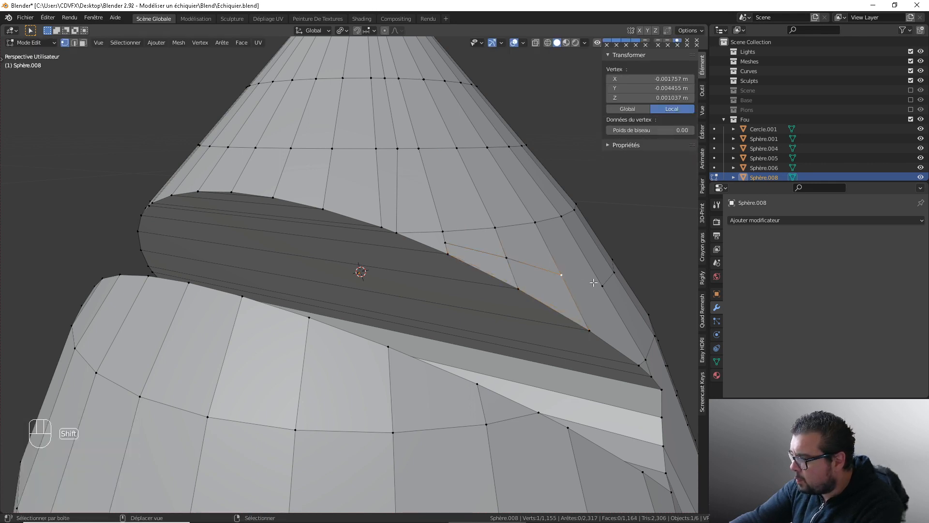
pyautogui.hotkey('alt', 'a')
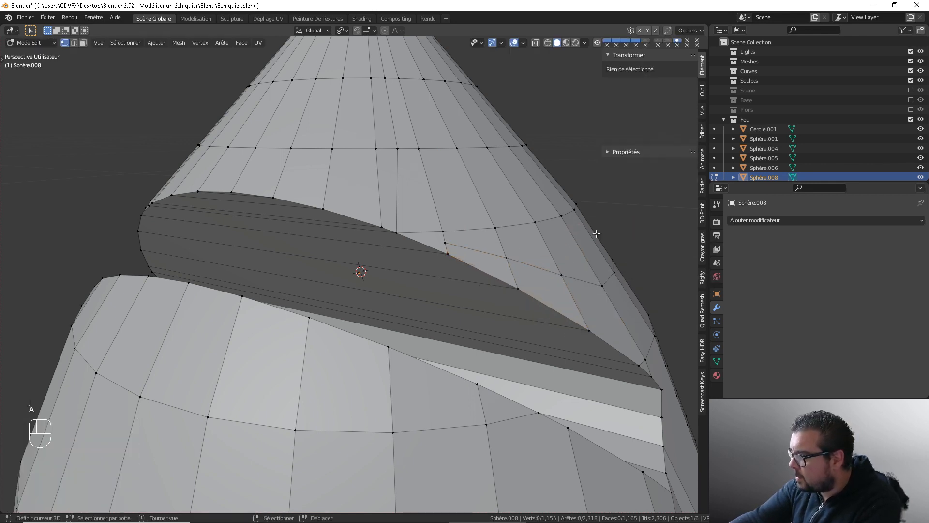
# Merge the stray vertex beside the notch's upper edge on this side into the adjacent edge vertex using At Last
pyautogui.moveTo(595, 267); pyautogui.dragTo(481, 267, button='middle')
pyautogui.scroll(-3, 438, 278)
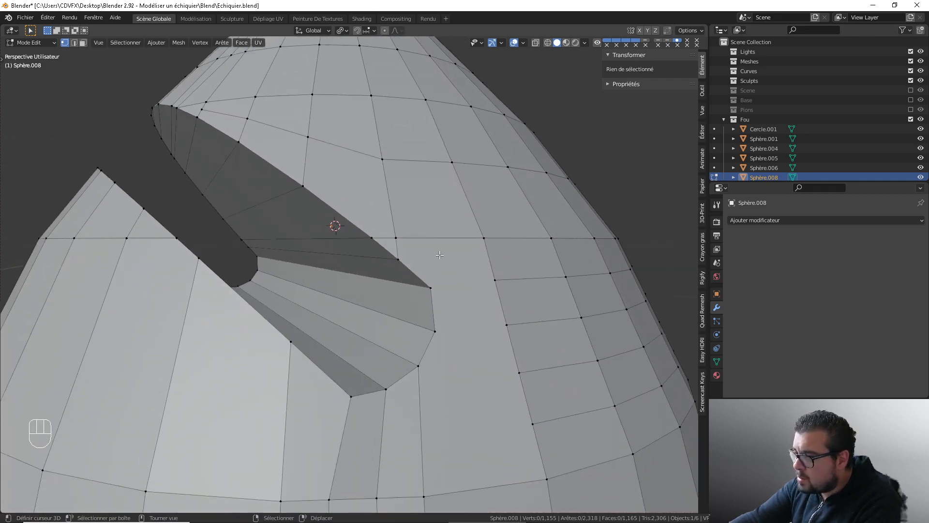
pyautogui.click(454, 278)
pyautogui.keyDown('shift'); pyautogui.click(394, 263); pyautogui.keyUp('shift')
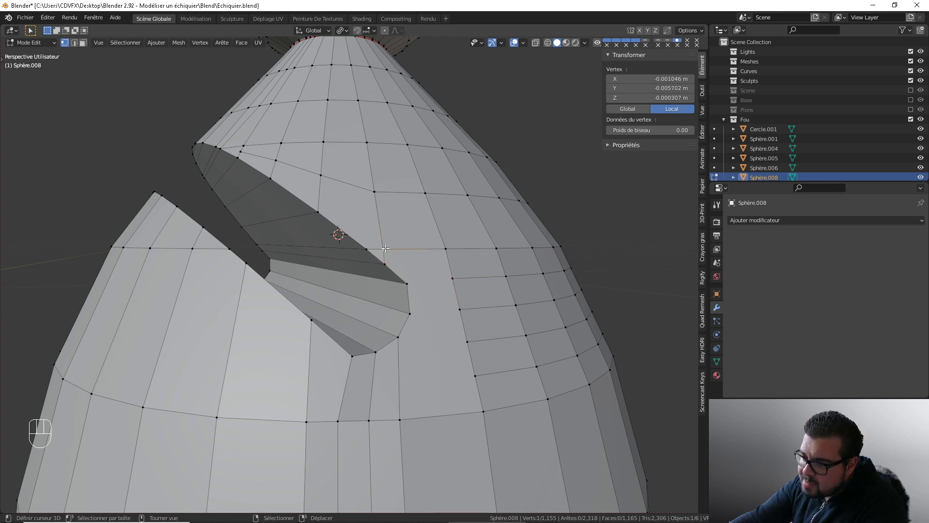
pyautogui.keyDown('shift'); pyautogui.click(364, 251); pyautogui.keyUp('shift')
pyautogui.press('m')
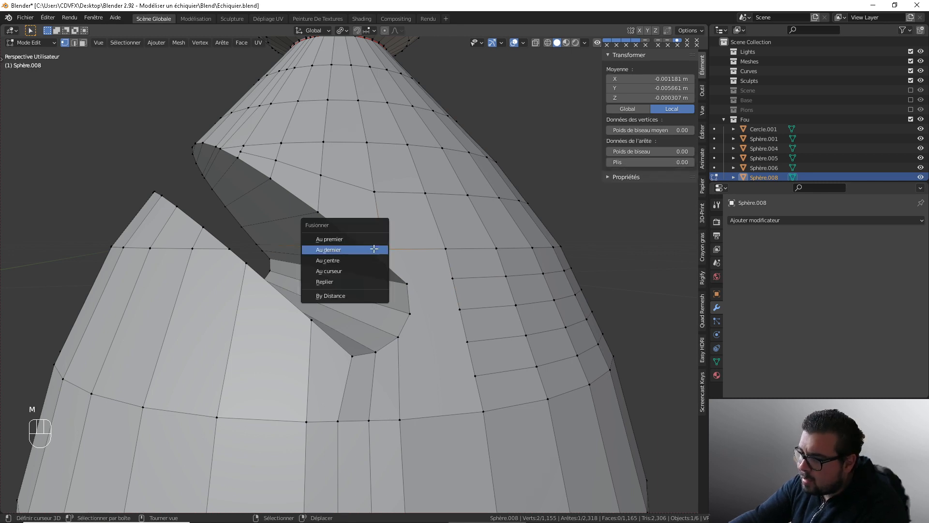
pyautogui.click(374, 249)
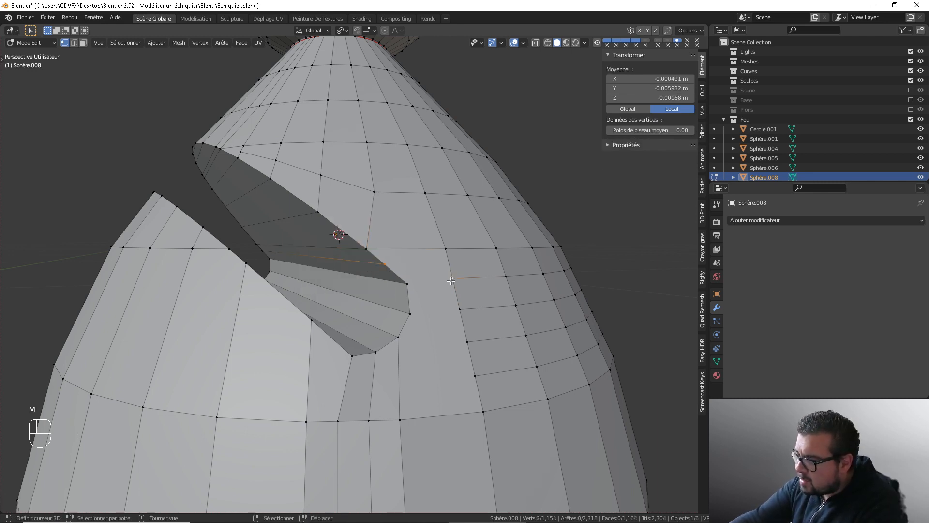
# Connect the ends of this side's four horizontal loops to the neighbouring vertices along the notch's rounded end
pyautogui.press('j')
pyautogui.press('j')
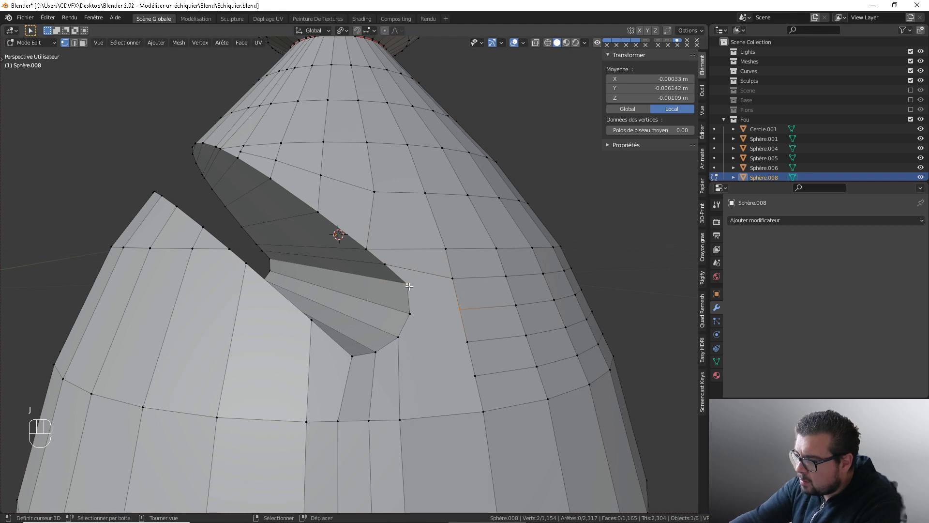
pyautogui.click(467, 342)
pyautogui.keyDown('shift'); pyautogui.click(410, 314); pyautogui.keyUp('shift')
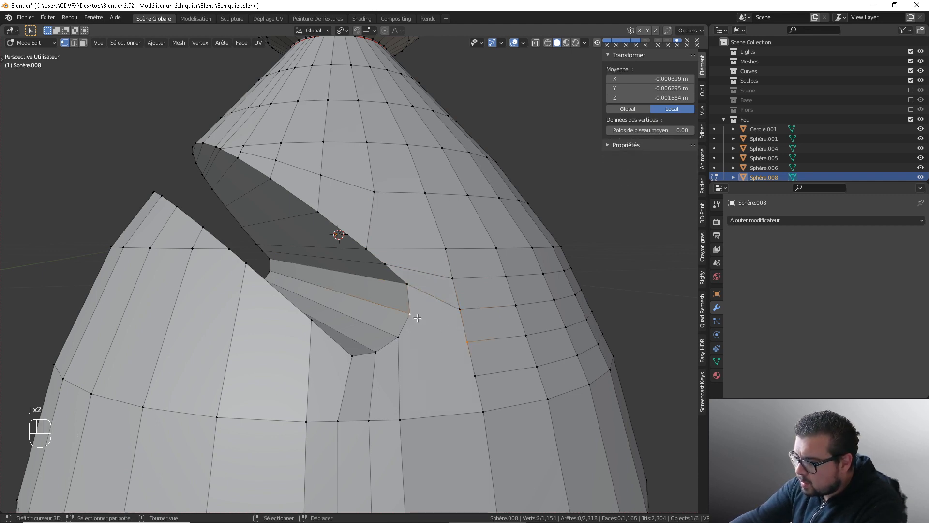
pyautogui.press('j')
pyautogui.click(476, 374)
pyautogui.keyDown('shift'); pyautogui.click(398, 336); pyautogui.keyUp('shift')
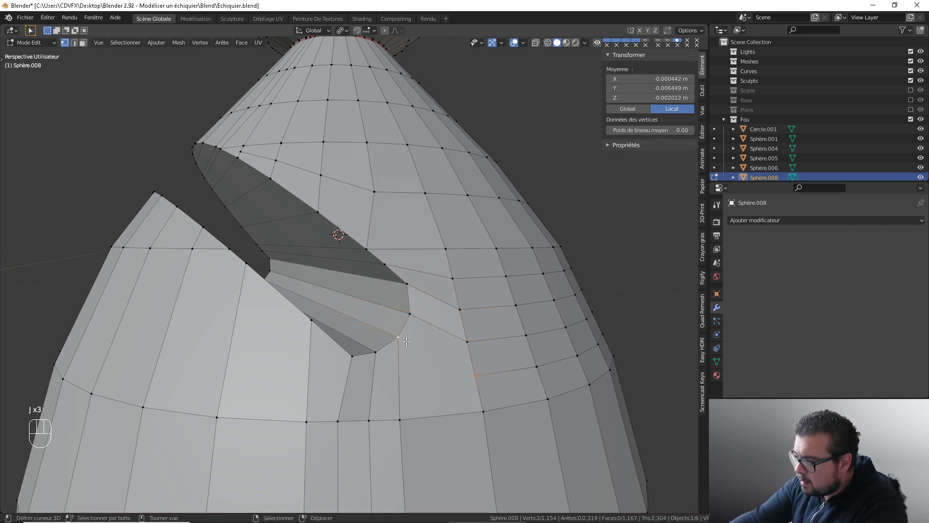
pyautogui.press('j')
pyautogui.press('a')
pyautogui.click(438, 322)
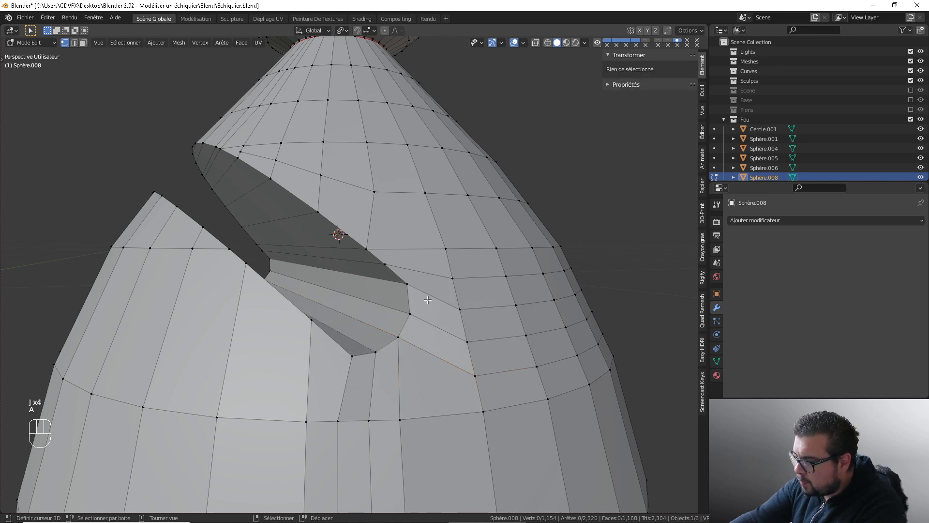
pyautogui.scroll(-1, 440, 321)
pyautogui.moveTo(440, 321); pyautogui.dragTo(464, 281, button='middle')
pyautogui.press('ctrl')
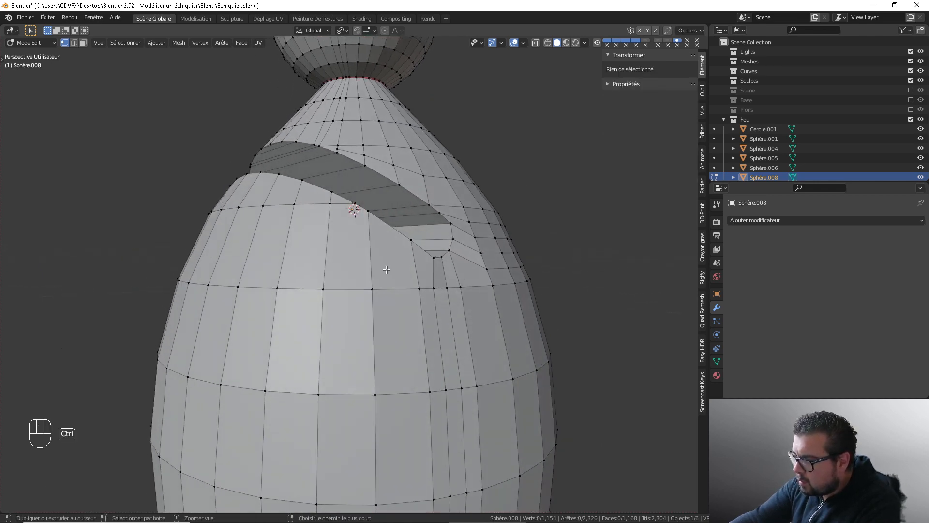
pyautogui.hotkey('ctrl', 'r')
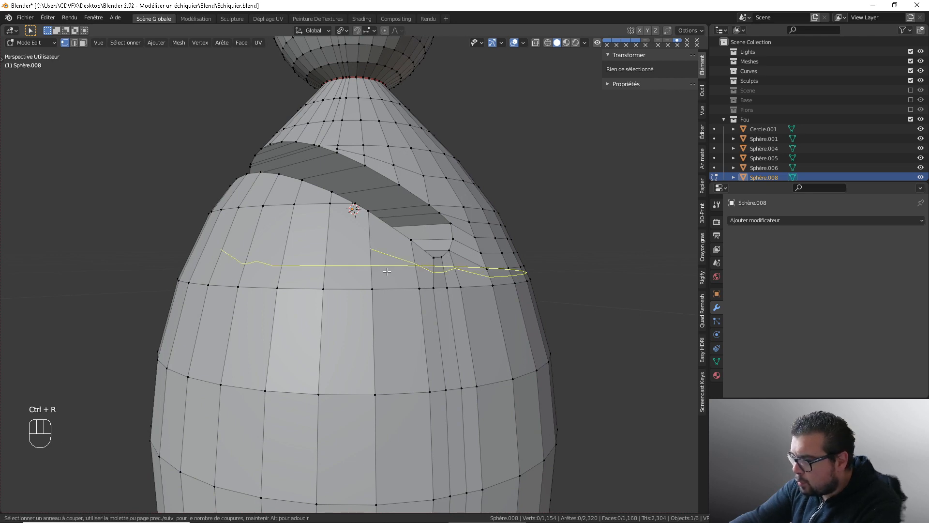
pyautogui.hotkey('ctrl', 'r')
pyautogui.moveTo(387, 271); pyautogui.dragTo(396, 279, button='middle')
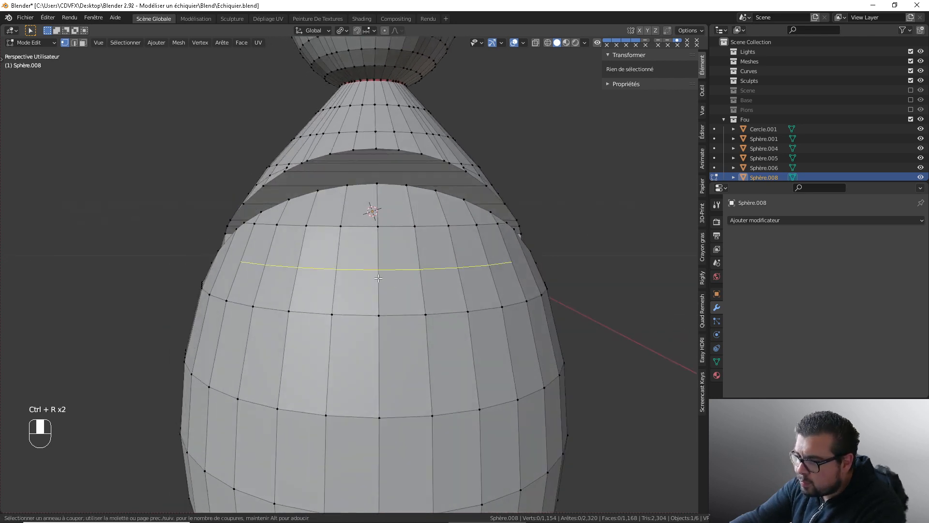
pyautogui.rightClick(378, 279)
# Add one centred vertical loop cut in the body below the notch and connect its upper end to the notch's lower edge vertex
pyautogui.moveTo(310, 275); pyautogui.dragTo(370, 283, button='middle')
pyautogui.scroll(1, 395, 244)
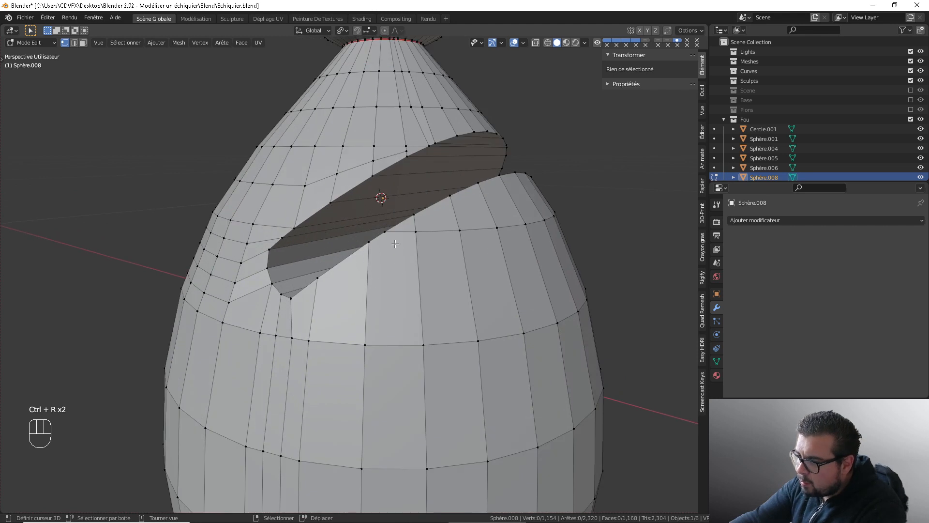
pyautogui.scroll(1, 393, 234)
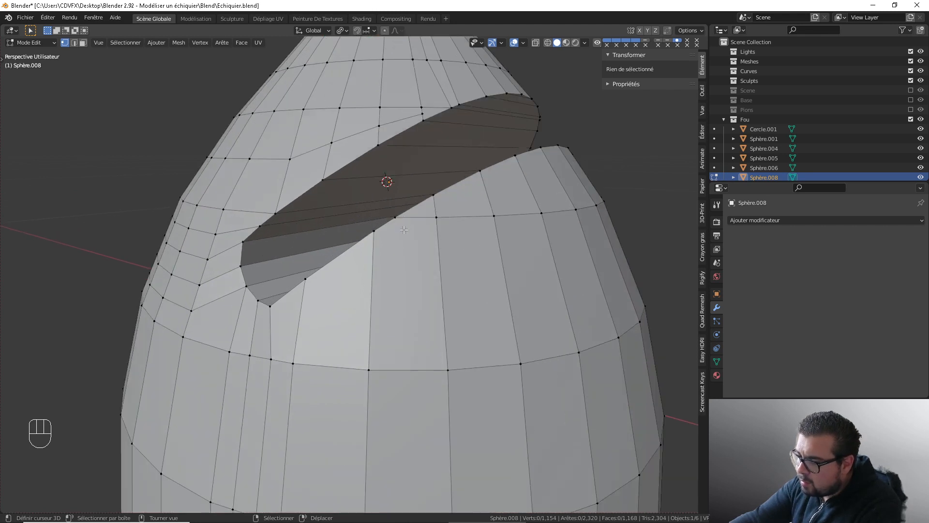
pyautogui.hotkey('ctrl', 'r')
pyautogui.click(414, 360)
pyautogui.rightClick(415, 361)
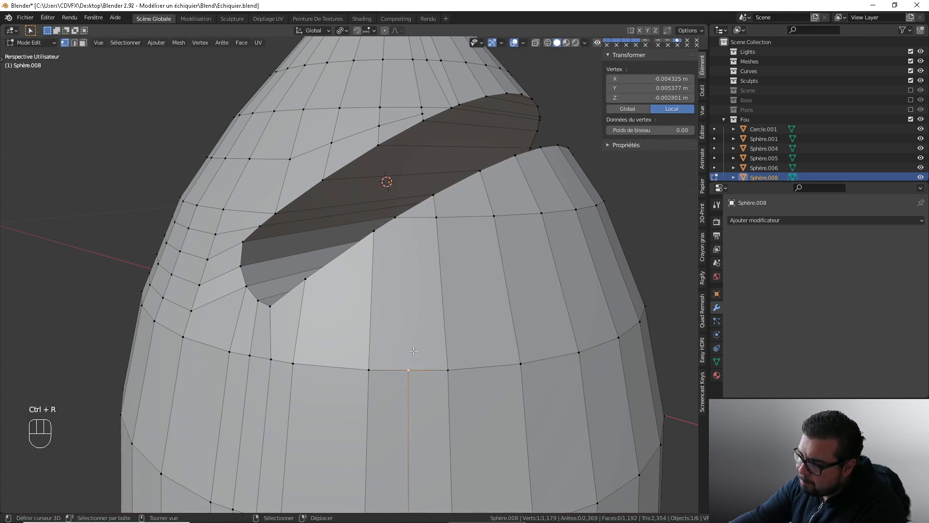
pyautogui.keyDown('shift'); pyautogui.click(400, 228); pyautogui.keyUp('shift')
pyautogui.press('j')
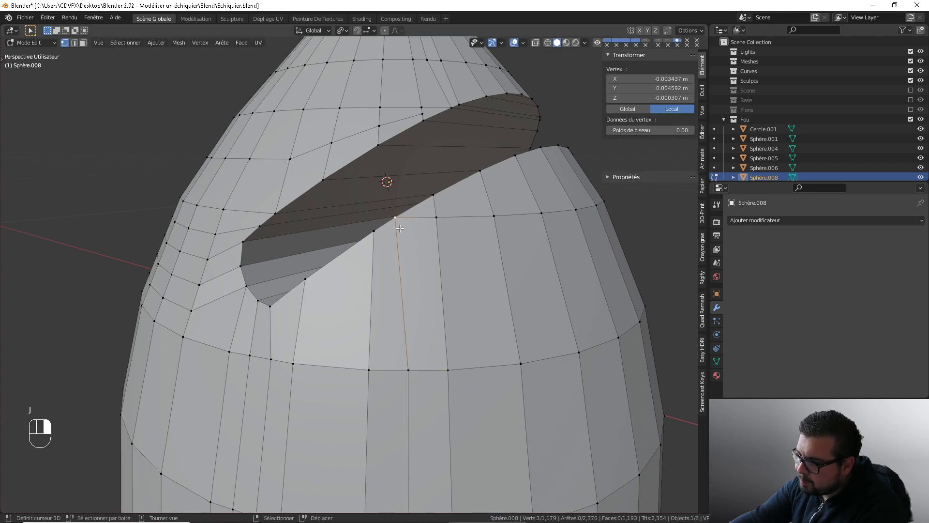
# Add one centred horizontal loop cut in the face band bordering the notch's lower edge
pyautogui.hotkey('ctrl', 'r')
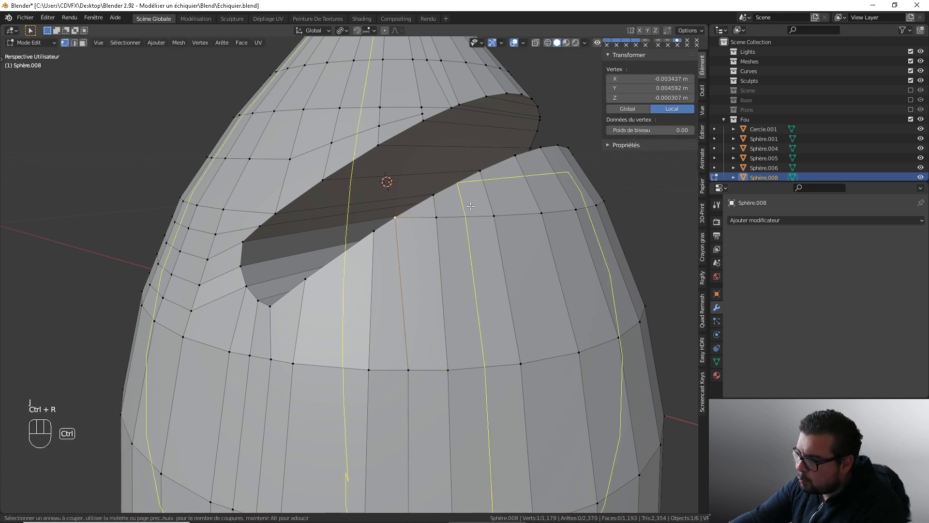
pyautogui.click(440, 208)
pyautogui.rightClick(440, 208)
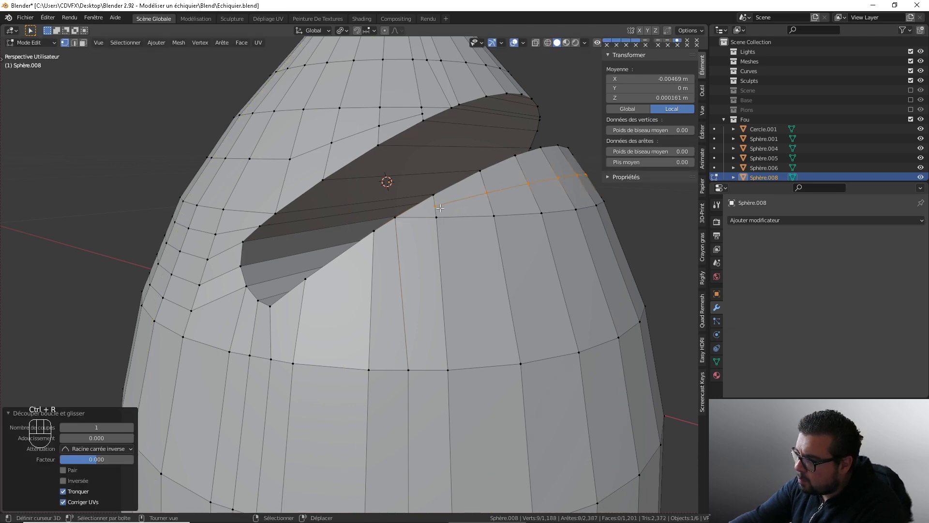
pyautogui.press('a')
pyautogui.click(452, 185)
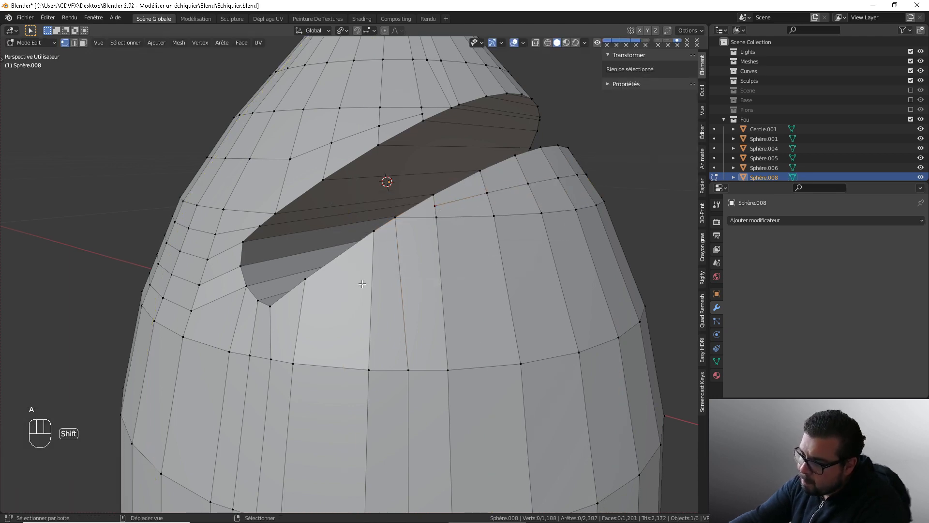
# On the opposite side, connect the loose vertex on the notch's lower edge to the top of the vertical loop below it
pyautogui.keyDown('shift'); pyautogui.moveTo(363, 282); pyautogui.dragTo(368, 257, button='middle'); pyautogui.keyUp('shift')
pyautogui.click(398, 172)
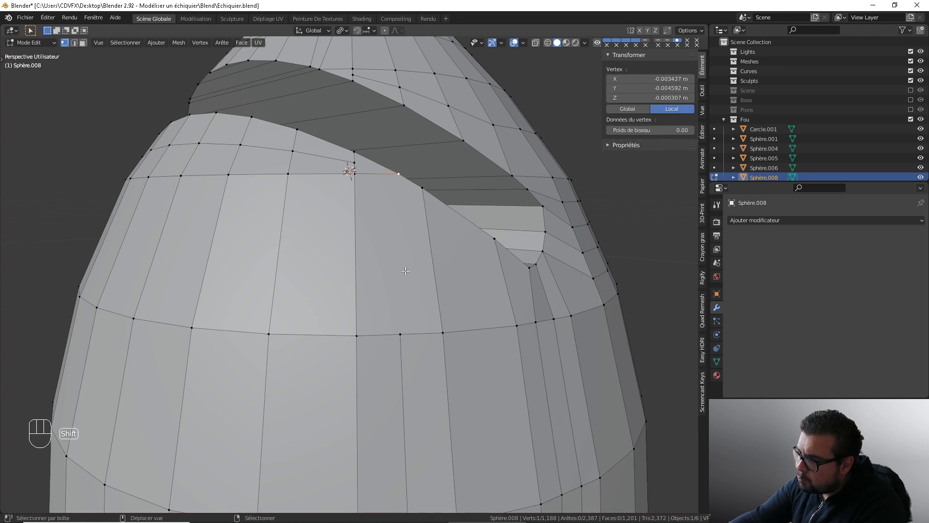
pyautogui.keyDown('shift'); pyautogui.click(402, 310); pyautogui.keyUp('shift')
pyautogui.press('j')
pyautogui.hotkey('alt', 'a')
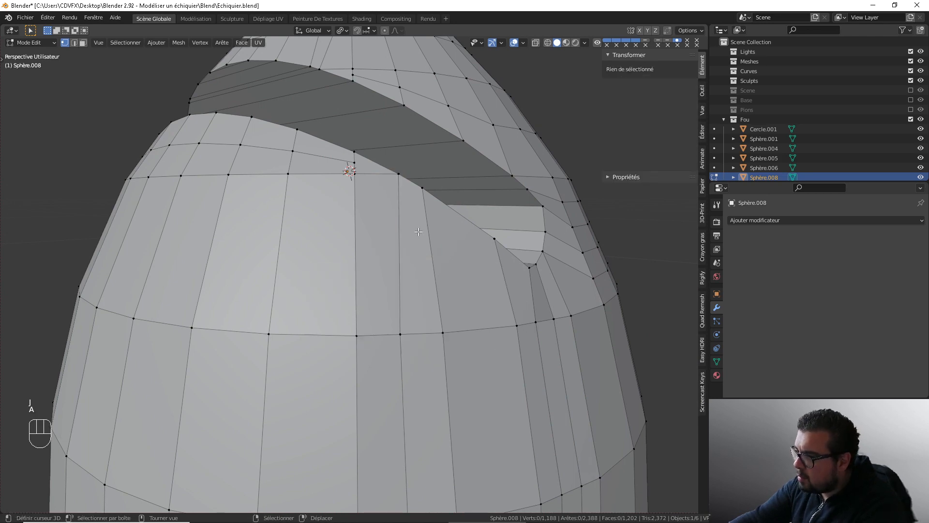
# Examine the bishop's head and the notch's surrounding surface in Object Mode
pyautogui.moveTo(407, 306); pyautogui.dragTo(466, 328, button='middle')
pyautogui.scroll(-5, 342, 217)
pyautogui.scroll(3, 433, 279)
pyautogui.moveTo(460, 326); pyautogui.dragTo(474, 312, button='middle')
pyautogui.press('Tab')
pyautogui.scroll(2, 369, 336)
pyautogui.scroll(-1, 486, 376)
pyautogui.scroll(2, 463, 327)
pyautogui.press('Tab')
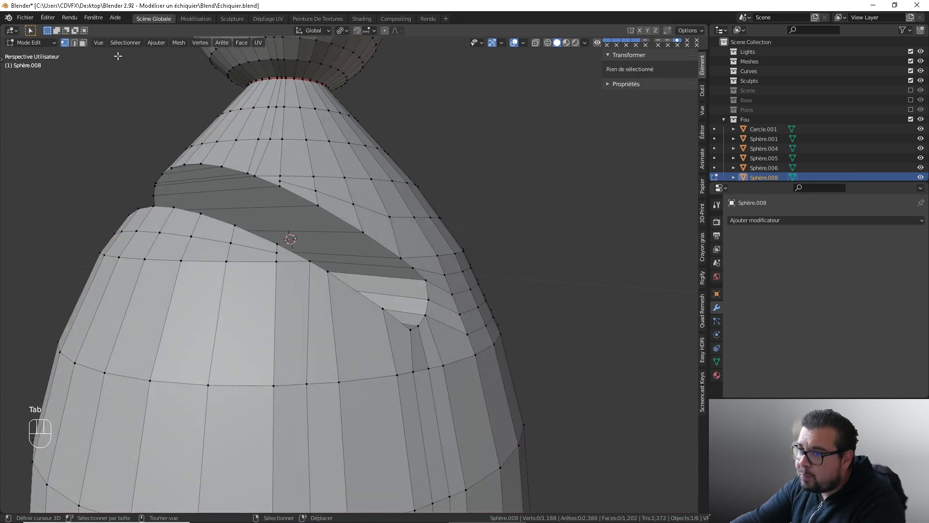
# Select the horizontal edge loop around the body just below the notch and apply LoopTools Relax to it
pyautogui.click(75, 43)
pyautogui.keyDown('alt'); pyautogui.rightClick(455, 362); pyautogui.keyUp('alt')
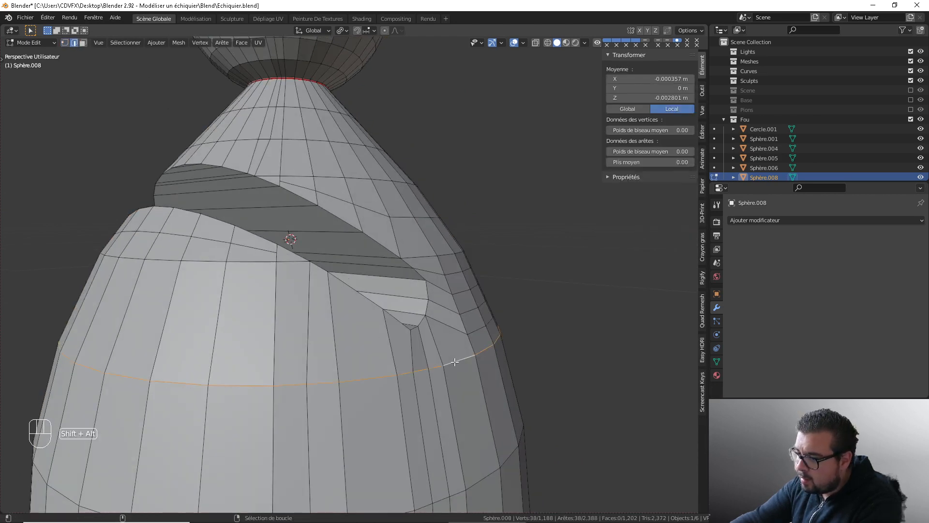
pyautogui.press('w')
pyautogui.moveTo(426, 187)
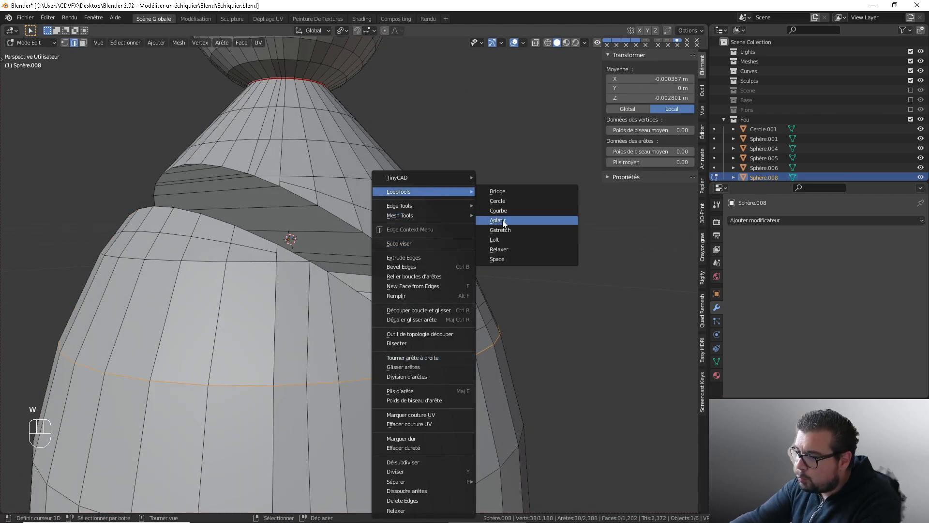
pyautogui.click(507, 245)
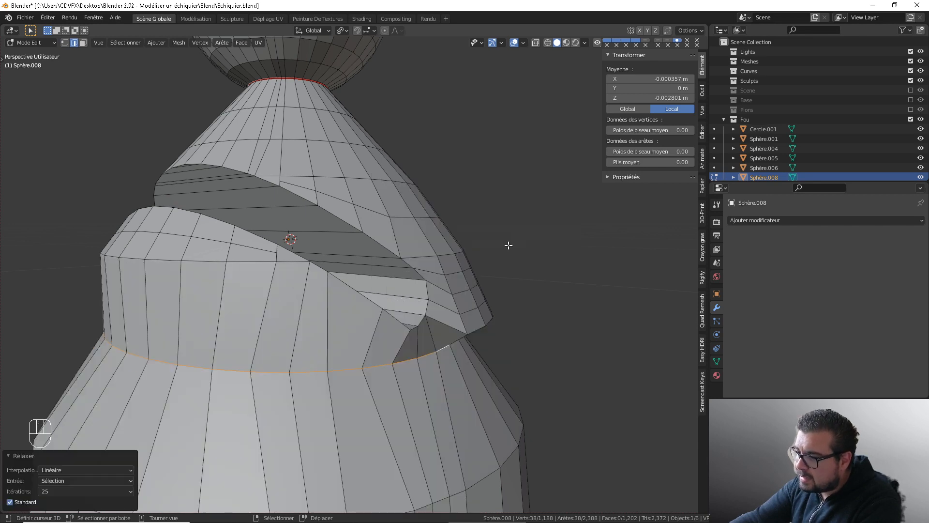
# Undo the Relax on the edge loop below the notch and set the transform pivot point to Barycentre
pyautogui.scroll(-2, 479, 311)
pyautogui.moveTo(360, 339); pyautogui.dragTo(352, 301, button='middle')
pyautogui.scroll(-1, 353, 301)
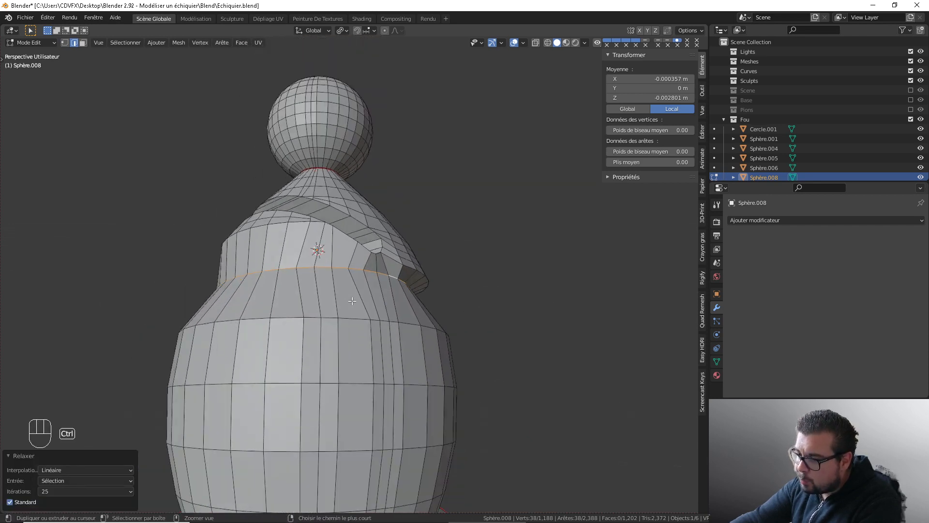
pyautogui.hotkey('ctrl', 'z')
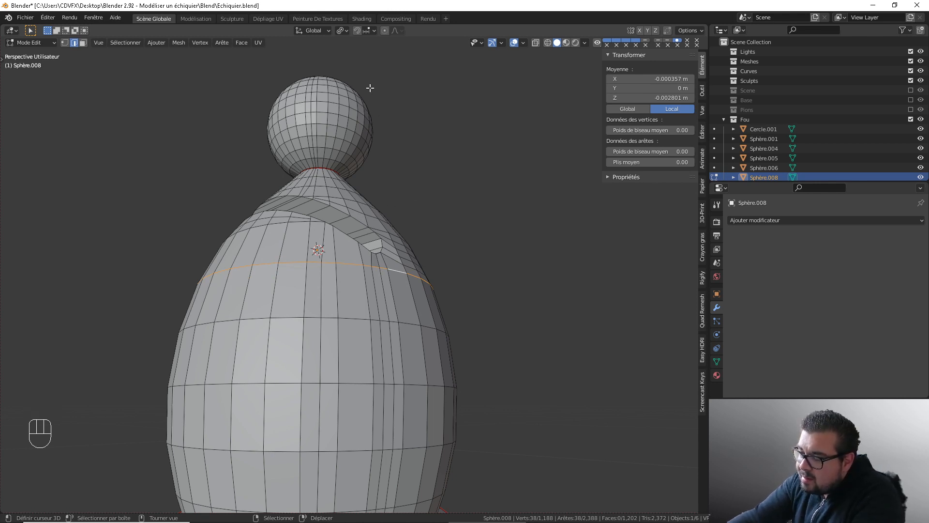
pyautogui.click(345, 30)
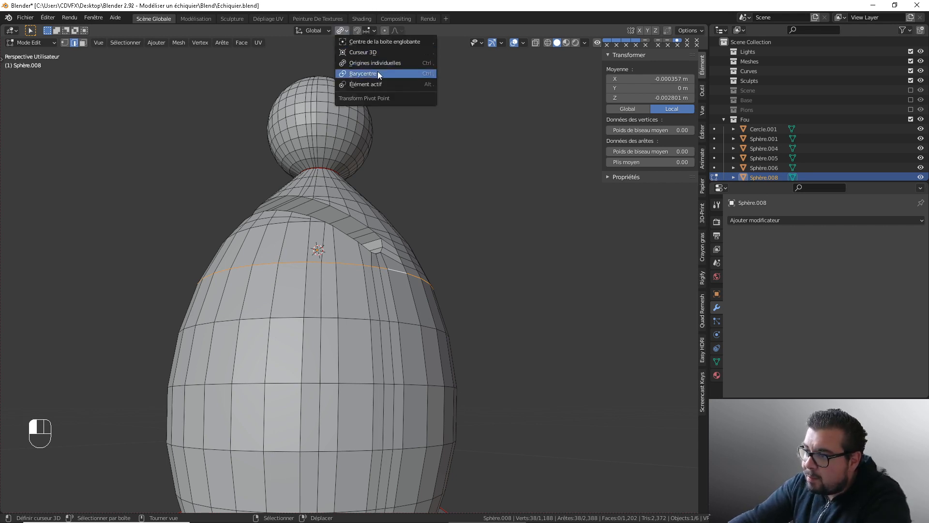
pyautogui.click(378, 72)
# Try LoopTools Relax again on the single horizontal edge loop just below the notch
pyautogui.press('w')
pyautogui.moveTo(414, 192)
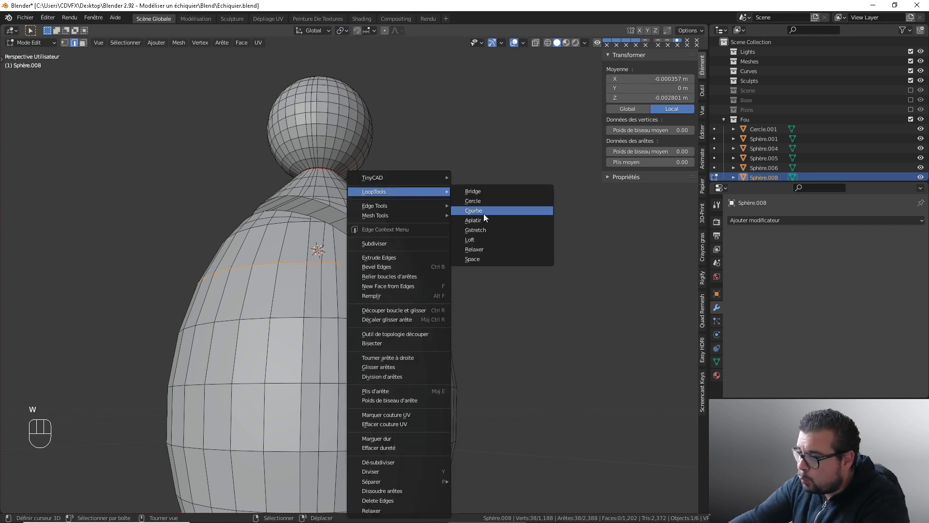
pyautogui.click(486, 248)
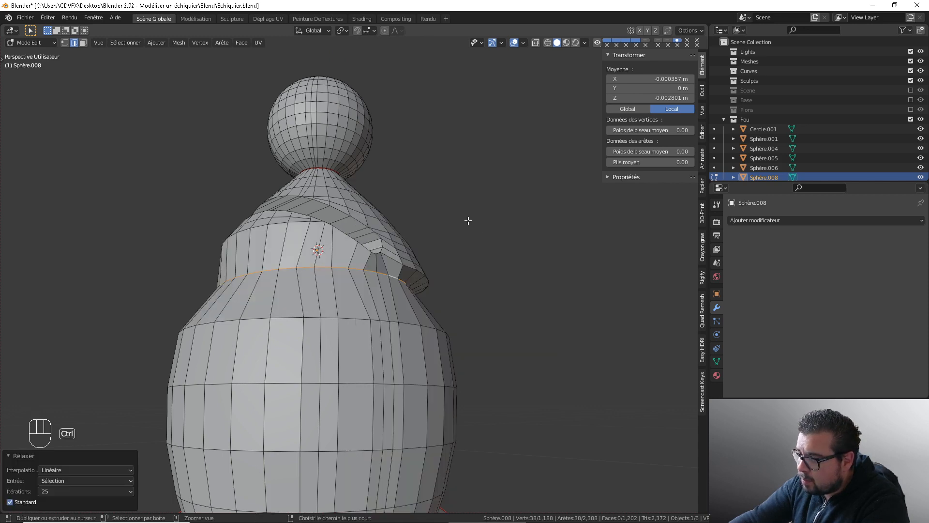
pyautogui.hotkey('ctrl', 'z')
# Add the four lower horizontal edge loops around the bishop's body to the loop selection
pyautogui.moveTo(467, 221); pyautogui.dragTo(449, 241, button='middle')
pyautogui.keyDown('shift'); pyautogui.moveTo(448, 241); pyautogui.dragTo(465, 199, button='middle'); pyautogui.keyUp('shift')
pyautogui.moveTo(457, 208); pyautogui.dragTo(468, 215, button='middle')
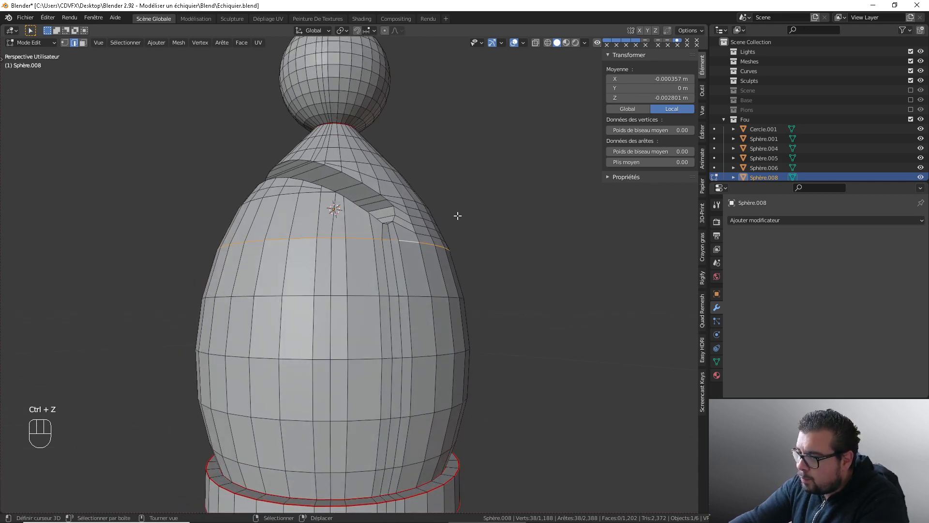
pyautogui.keyDown('alt'); pyautogui.keyDown('shift'); pyautogui.click(418, 290); pyautogui.keyUp('shift'); pyautogui.keyUp('alt')
pyautogui.keyDown('alt'); pyautogui.keyDown('shift'); pyautogui.click(421, 314); pyautogui.keyUp('shift'); pyautogui.keyUp('alt')
pyautogui.hotkey('ctrl', 'z')
pyautogui.keyDown('alt'); pyautogui.keyDown('shift'); pyautogui.click(419, 354); pyautogui.keyUp('shift'); pyautogui.keyUp('alt')
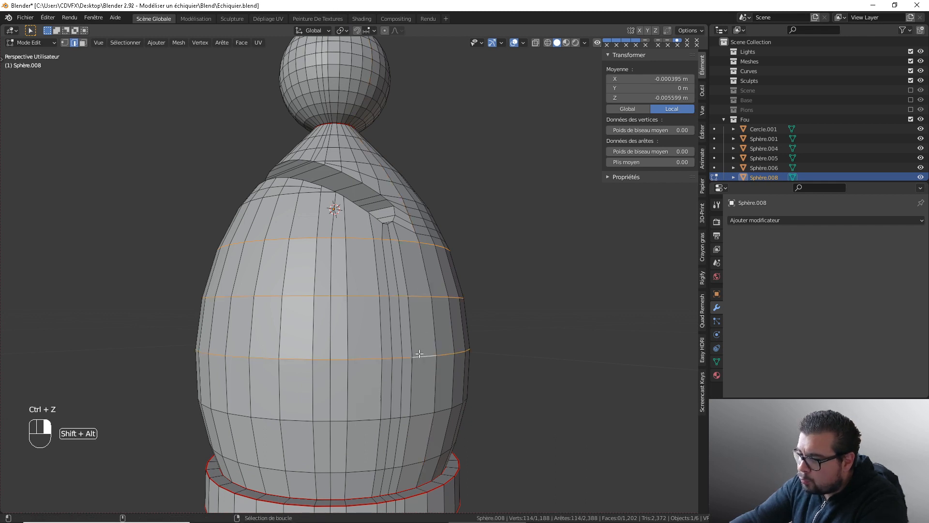
pyautogui.keyDown('alt'); pyautogui.keyDown('shift'); pyautogui.click(424, 400); pyautogui.keyUp('shift'); pyautogui.keyUp('alt')
pyautogui.hotkey('ctrl', 'z')
pyautogui.keyDown('alt'); pyautogui.keyDown('shift'); pyautogui.click(422, 412); pyautogui.keyUp('shift'); pyautogui.keyUp('alt')
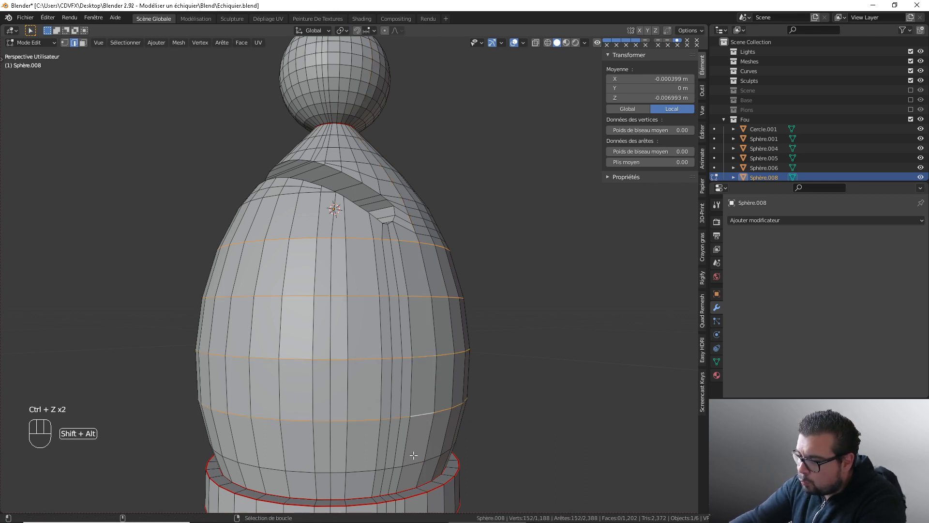
pyautogui.keyDown('alt'); pyautogui.keyDown('shift'); pyautogui.click(414, 455); pyautogui.keyUp('shift'); pyautogui.keyUp('alt')
# Add the horizontal edge loops around the upper head to the selection and try LoopTools Relax on all of them
pyautogui.moveTo(447, 280); pyautogui.dragTo(386, 251, button='middle')
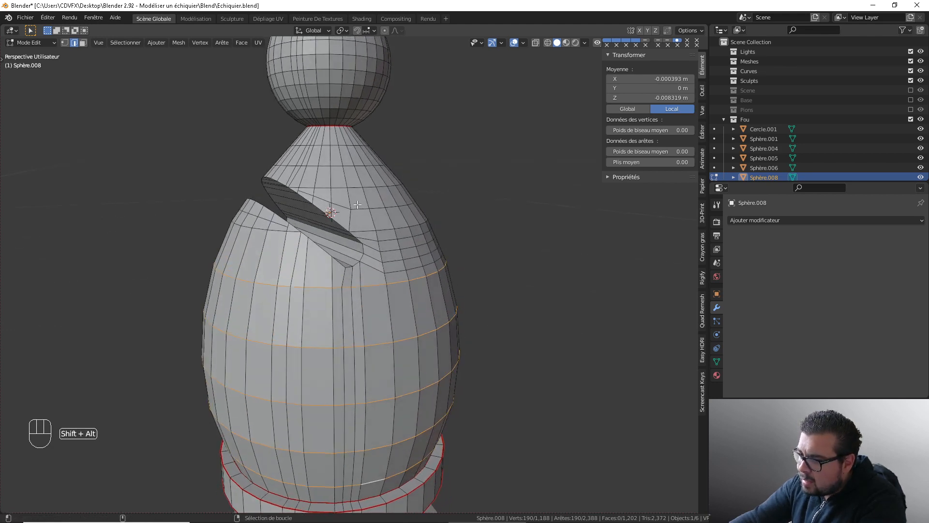
pyautogui.keyDown('alt'); pyautogui.keyDown('shift'); pyautogui.click(352, 186); pyautogui.keyUp('shift'); pyautogui.keyUp('alt')
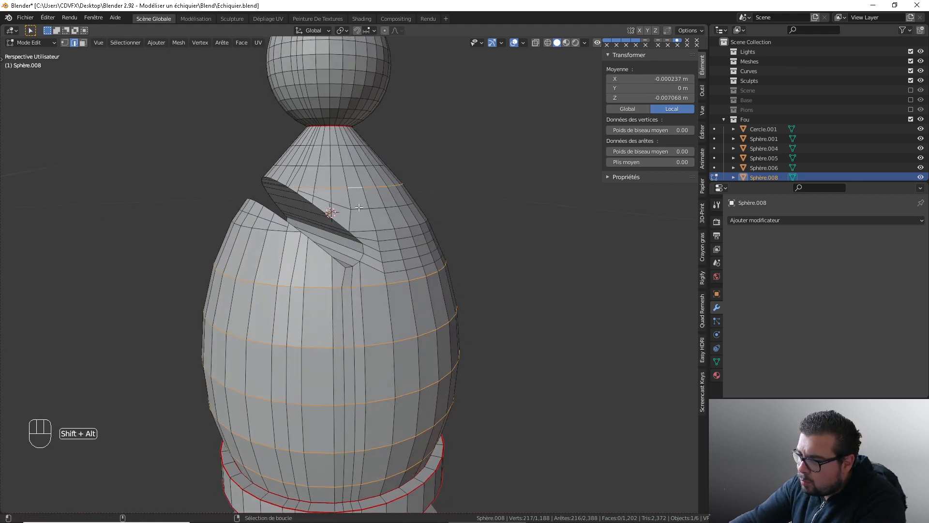
pyautogui.keyDown('alt'); pyautogui.keyDown('shift'); pyautogui.click(375, 241); pyautogui.keyUp('shift'); pyautogui.keyUp('alt')
pyautogui.keyDown('alt'); pyautogui.keyDown('shift'); pyautogui.click(374, 250); pyautogui.keyUp('shift'); pyautogui.keyUp('alt')
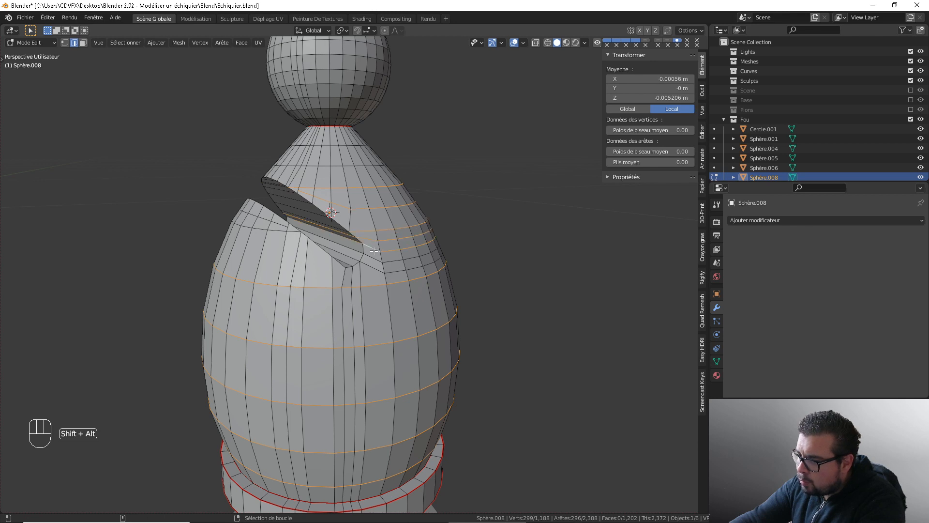
pyautogui.keyDown('alt'); pyautogui.keyDown('shift'); pyautogui.click(375, 263); pyautogui.keyUp('shift'); pyautogui.keyUp('alt')
pyautogui.keyDown('alt'); pyautogui.keyDown('shift'); pyautogui.click(375, 268); pyautogui.keyUp('shift'); pyautogui.keyUp('alt')
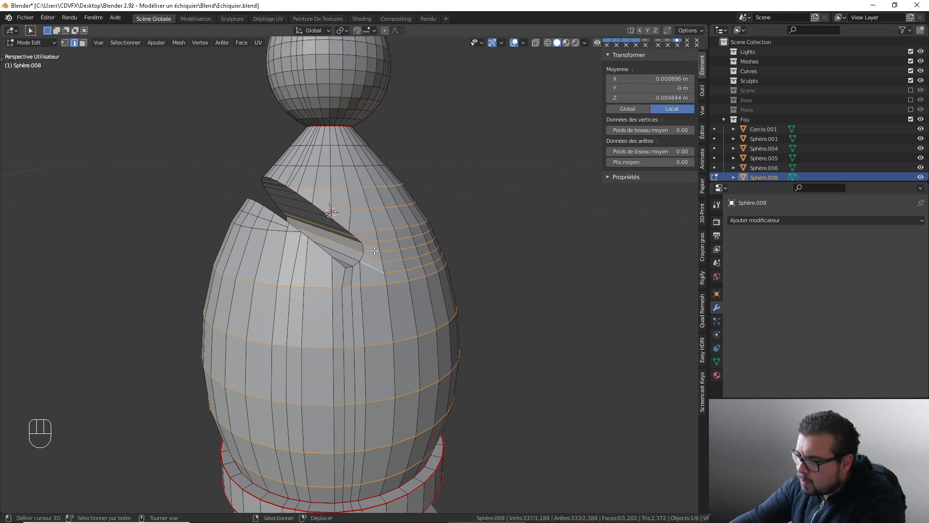
pyautogui.hotkey('ctrl', 'z')
pyautogui.hotkey('ctrl', 'z')
pyautogui.hotkey('ctrl', 'z')
pyautogui.hotkey('ctrl', 'z')
pyautogui.hotkey('ctrl', 'z')
pyautogui.hotkey('ctrl', 'z')
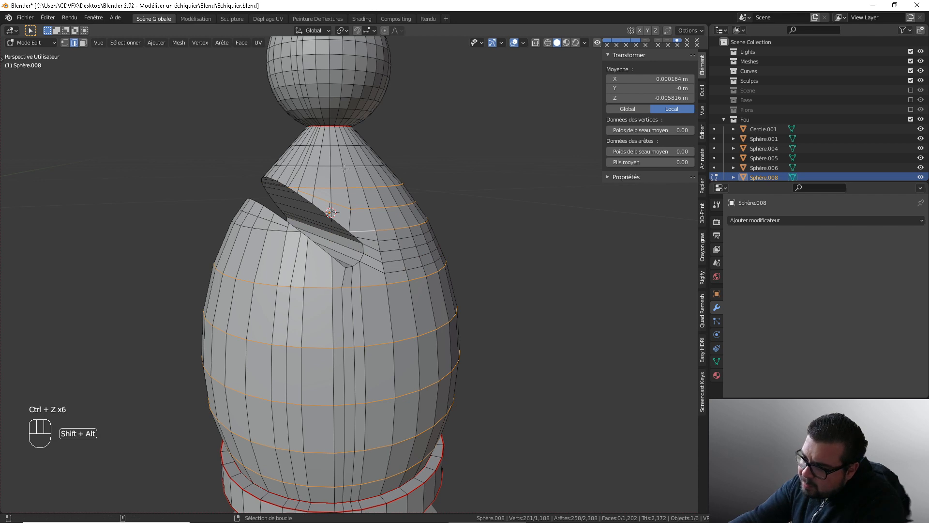
pyautogui.keyDown('alt'); pyautogui.keyDown('shift'); pyautogui.rightClick(345, 148); pyautogui.keyUp('shift'); pyautogui.keyUp('alt')
pyautogui.hotkey('ctrl', 'z')
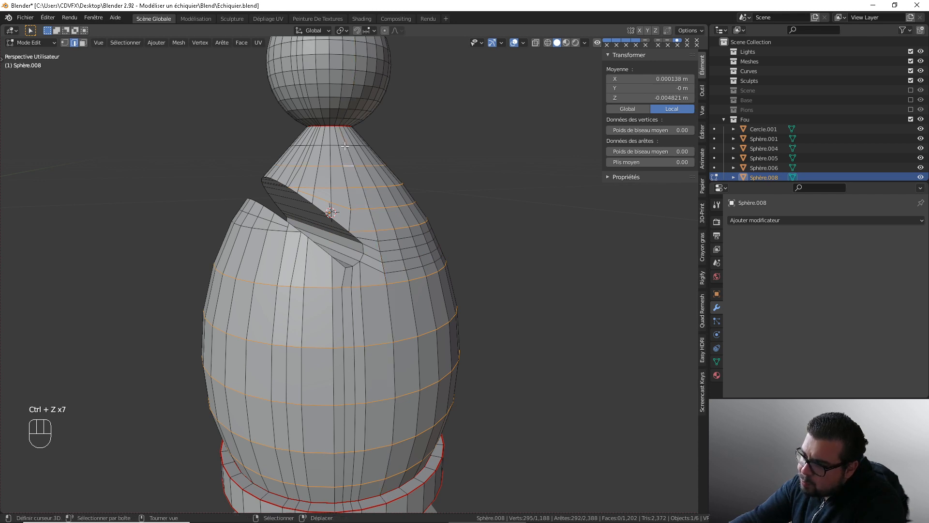
pyautogui.keyDown('alt'); pyautogui.keyDown('shift'); pyautogui.rightClick(346, 147); pyautogui.keyUp('shift'); pyautogui.keyUp('alt')
pyautogui.press('w')
pyautogui.moveTo(345, 146)
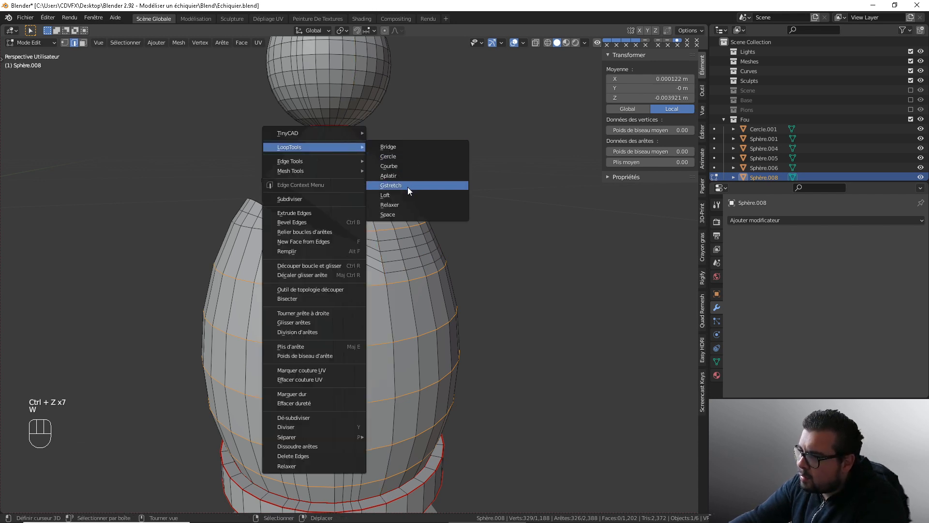
pyautogui.click(426, 204)
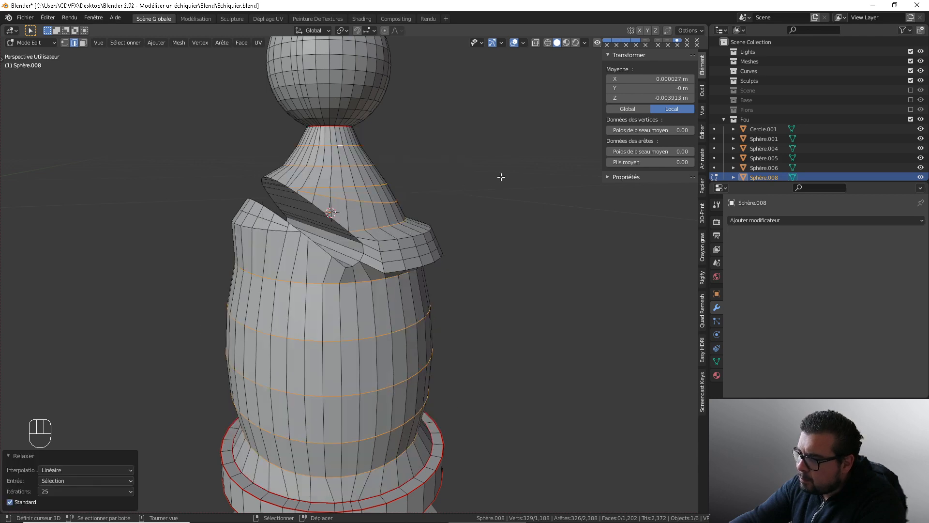
pyautogui.hotkey('ctrl', 'z')
# In Object Mode, apply the bishop's rotation and scale and set its origin to the geometry
pyautogui.moveTo(491, 180); pyautogui.dragTo(412, 203, button='middle')
pyautogui.press('Tab')
pyautogui.press('q')
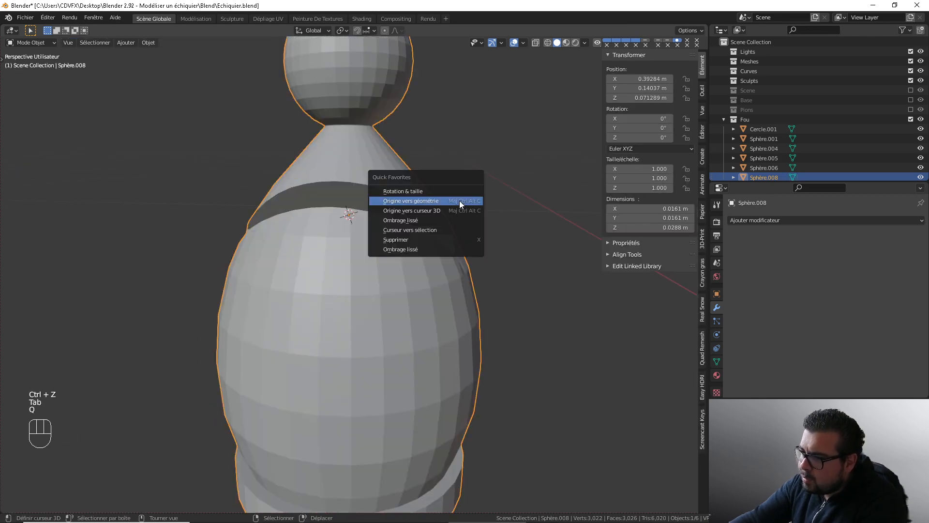
pyautogui.click(425, 190)
pyautogui.press('q')
pyautogui.click(400, 200)
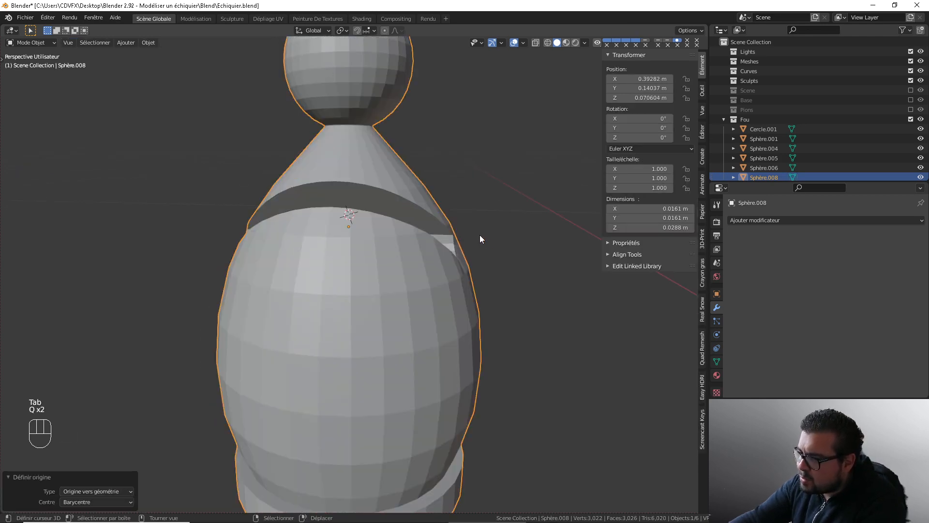
# Back in Edit Mode, try LoopTools Relax on the selected body and head loops, and clear the selection
pyautogui.moveTo(480, 234); pyautogui.dragTo(409, 217, button='middle')
pyautogui.press('Tab')
pyautogui.press('w')
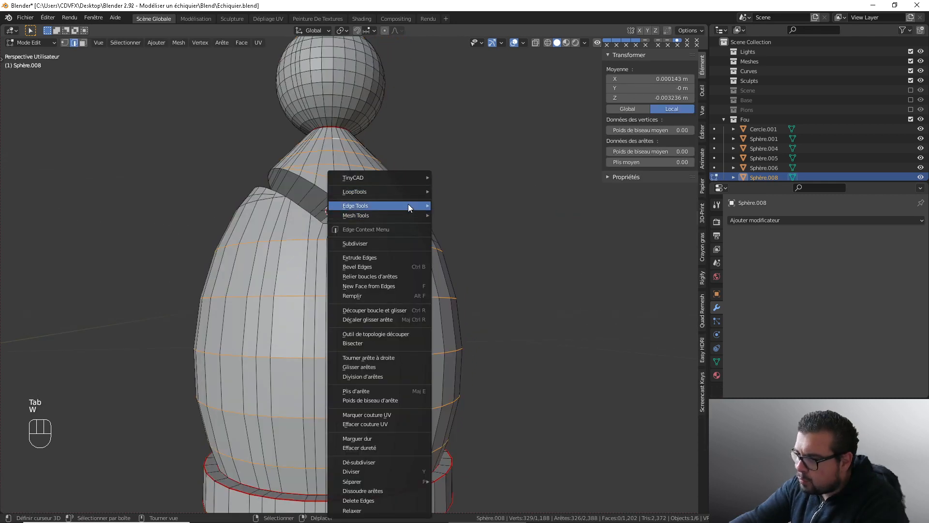
pyautogui.moveTo(411, 192)
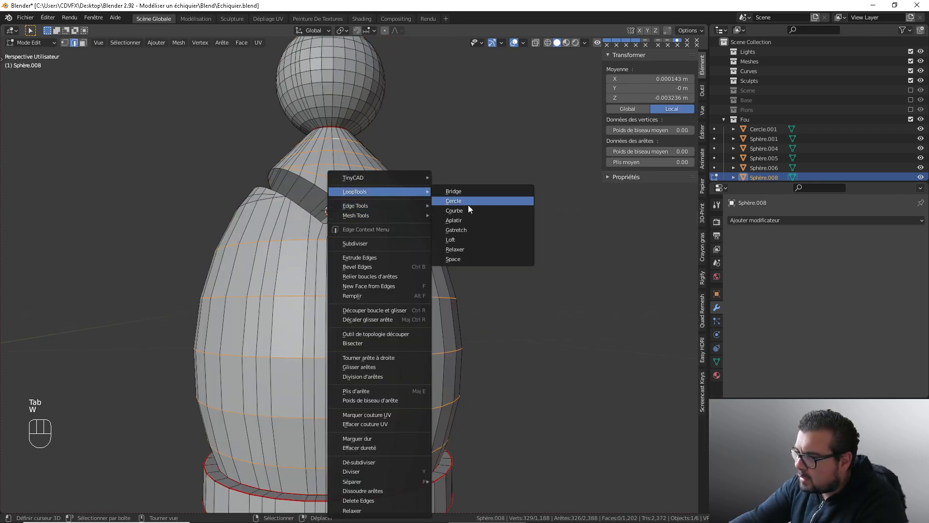
pyautogui.click(470, 248)
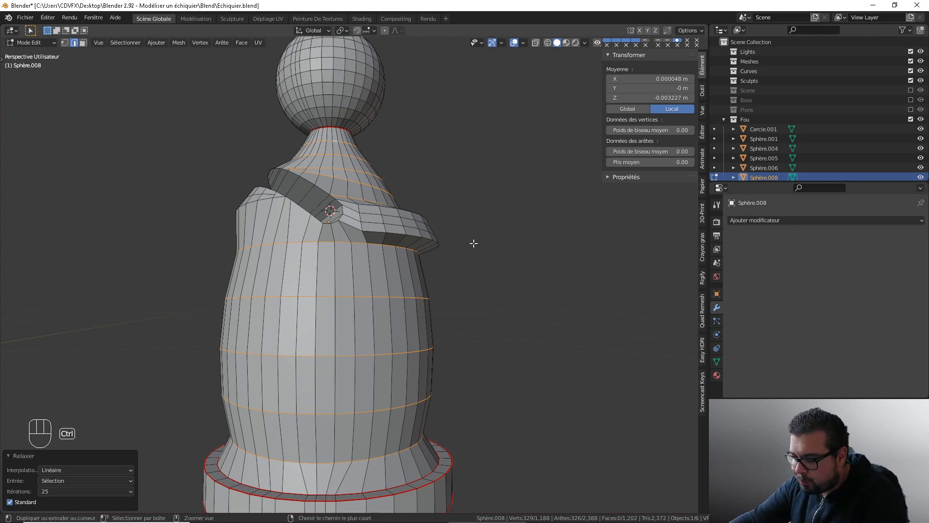
pyautogui.hotkey('ctrl', 'z')
pyautogui.moveTo(431, 228); pyautogui.dragTo(420, 235, button='middle')
pyautogui.scroll(5, 420, 234)
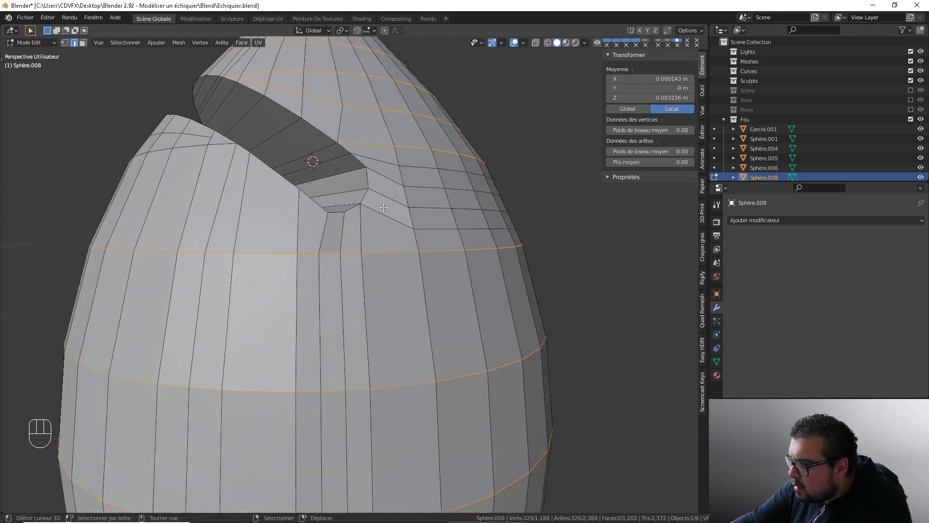
pyautogui.moveTo(382, 204)
pyautogui.mouseDown(button='middle')
pyautogui.moveTo(351, 201)
pyautogui.moveTo(397, 208)
pyautogui.mouseUp(button='middle')
pyautogui.press('a')
pyautogui.click(353, 129)
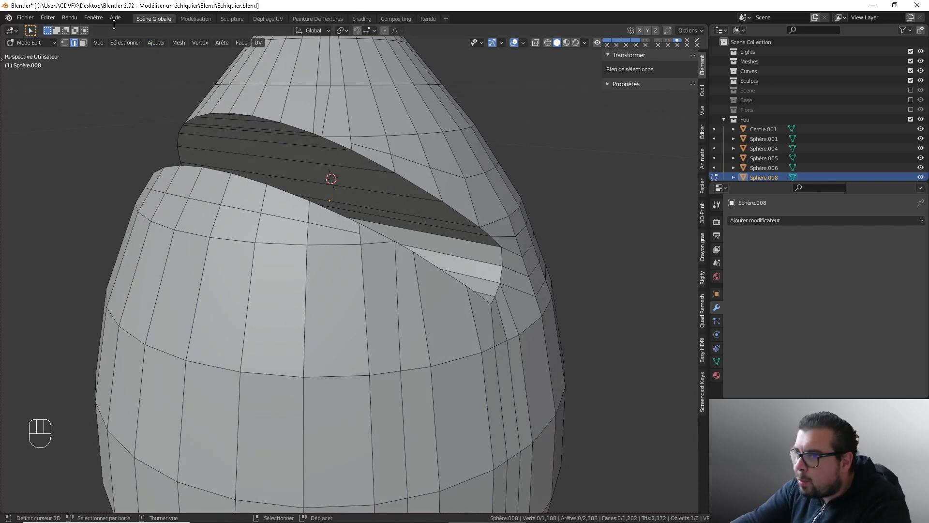
# Select the continuous band of faces inside the notch and inset them by about 0.000284 m
pyautogui.click(83, 43)
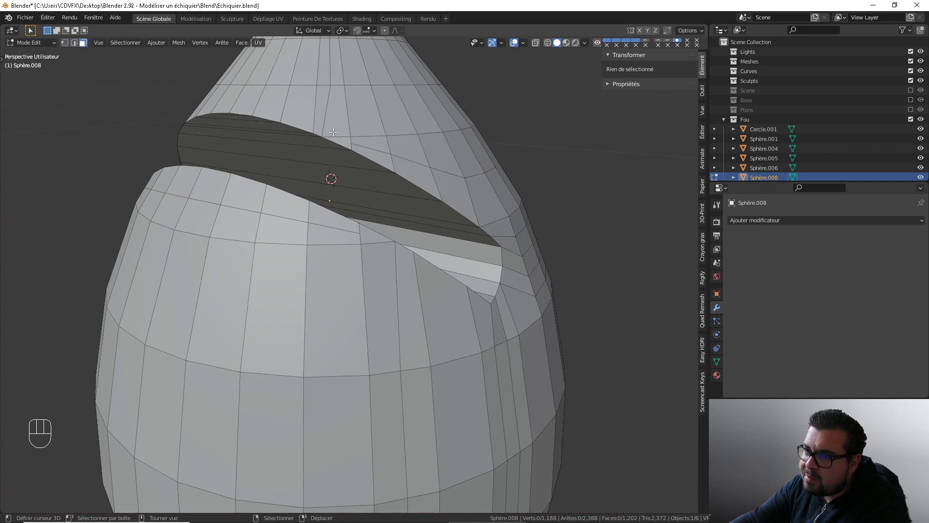
pyautogui.moveTo(227, 254); pyautogui.dragTo(170, 244, button='middle')
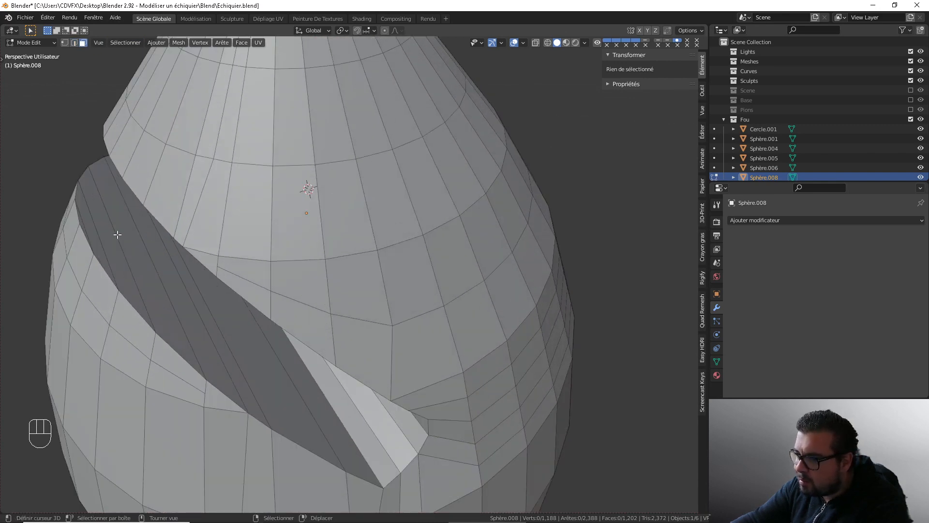
pyautogui.click(84, 226)
pyautogui.moveTo(83, 226); pyautogui.dragTo(222, 90, button='middle')
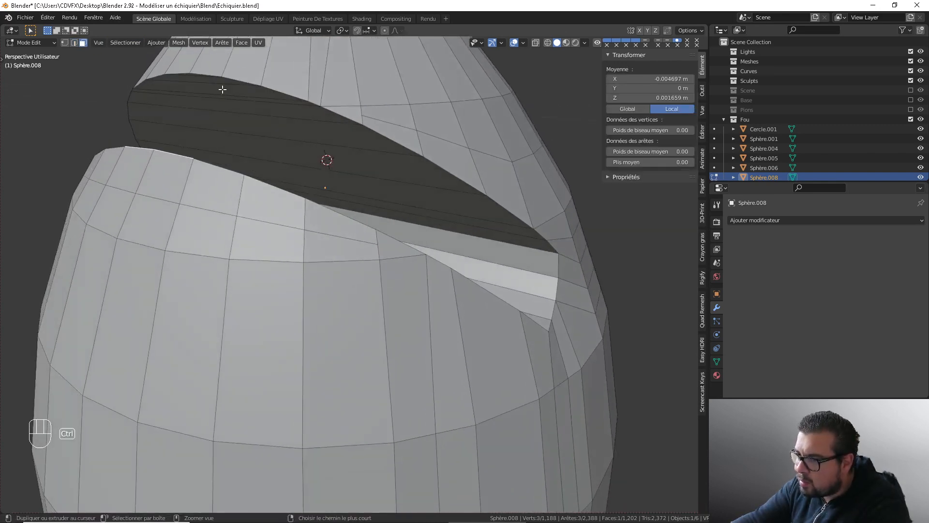
pyautogui.keyDown('ctrl'); pyautogui.click(281, 118); pyautogui.keyUp('ctrl')
pyautogui.moveTo(281, 118); pyautogui.dragTo(468, 231, button='middle')
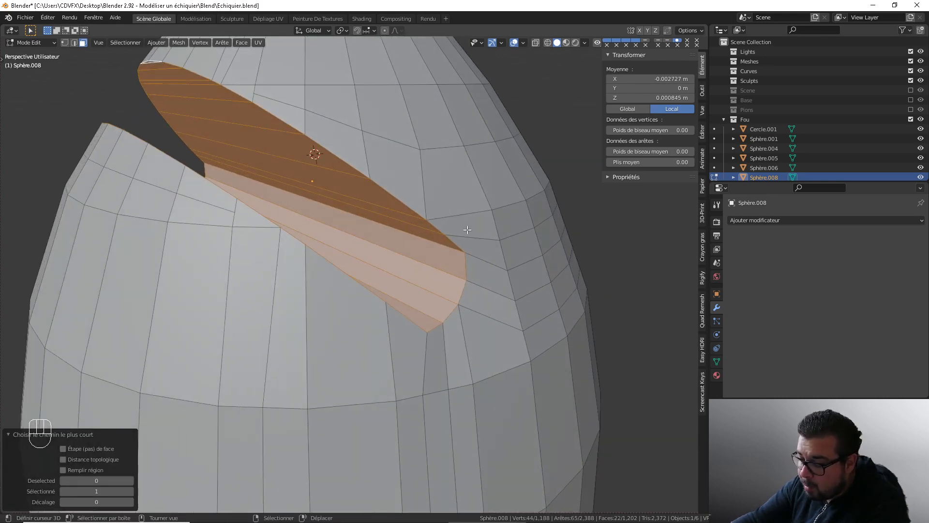
pyautogui.press('i')
pyautogui.press('shift')
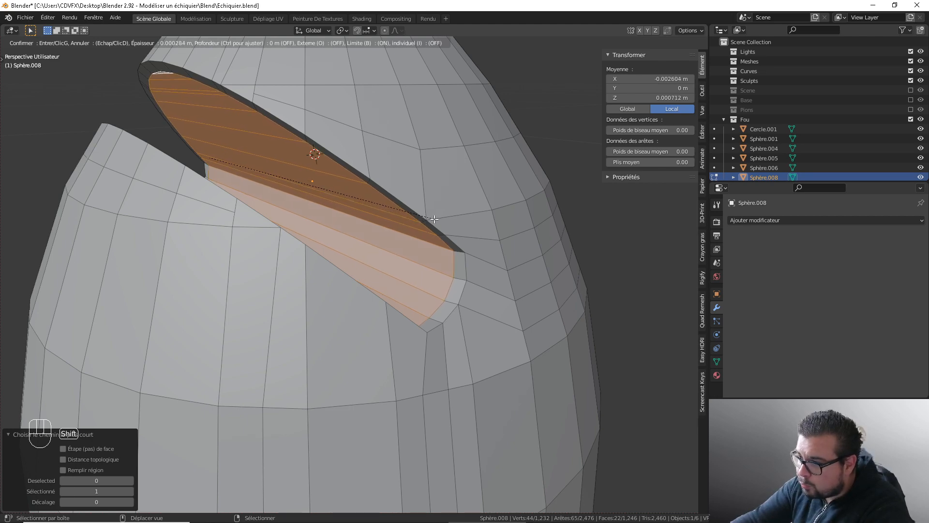
pyautogui.click(434, 218)
pyautogui.moveTo(401, 196); pyautogui.dragTo(387, 241, button='middle')
pyautogui.scroll(2, 234, 121)
pyautogui.moveTo(238, 124); pyautogui.dragTo(347, 156, button='middle')
pyautogui.scroll(-3, 275, 138)
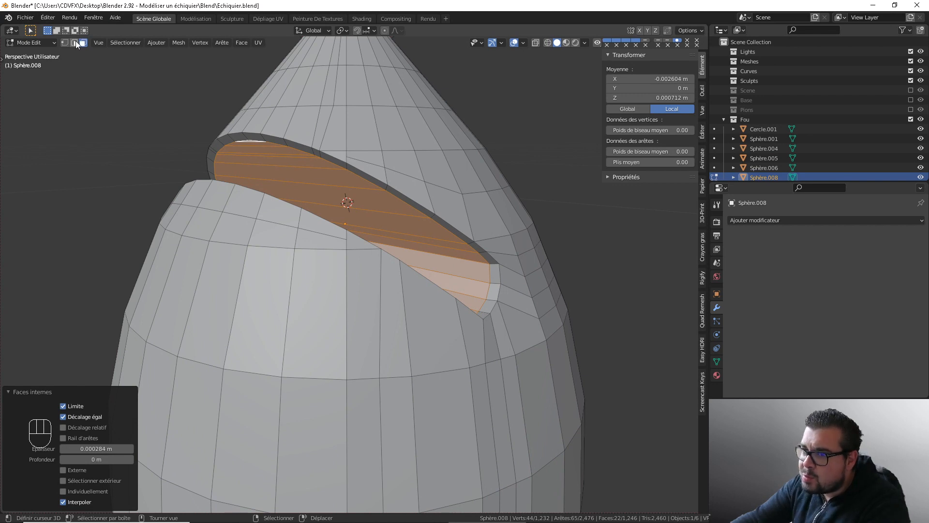
# Select the complete outer edge loop running around the notch's rim on both sides of the head
pyautogui.click(75, 43)
pyautogui.keyDown('alt'); pyautogui.keyDown('shift'); pyautogui.click(364, 171); pyautogui.keyUp('shift'); pyautogui.keyUp('alt')
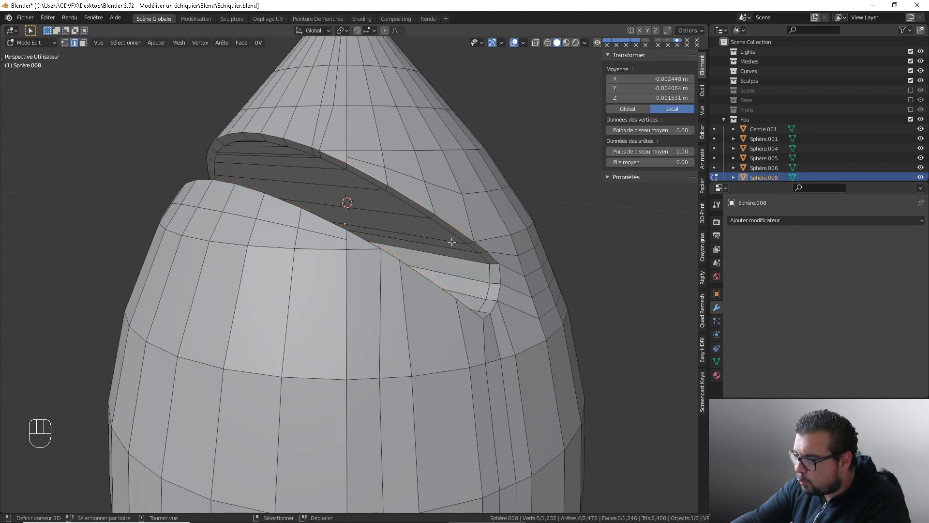
pyautogui.keyDown('alt'); pyautogui.keyDown('shift'); pyautogui.click(463, 315); pyautogui.keyUp('shift'); pyautogui.keyUp('alt')
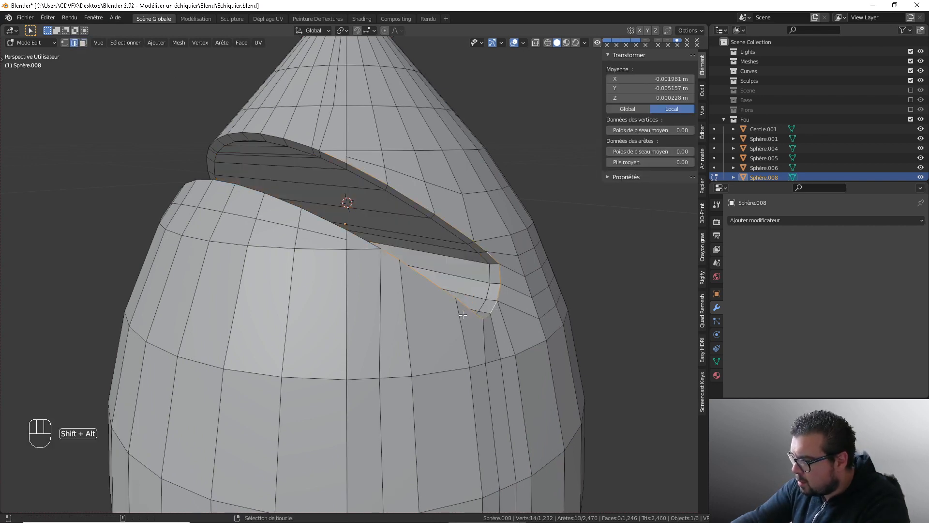
pyautogui.keyDown('alt'); pyautogui.keyDown('shift'); pyautogui.click(334, 228); pyautogui.keyUp('shift'); pyautogui.keyUp('alt')
pyautogui.moveTo(334, 228); pyautogui.dragTo(348, 271, button='middle')
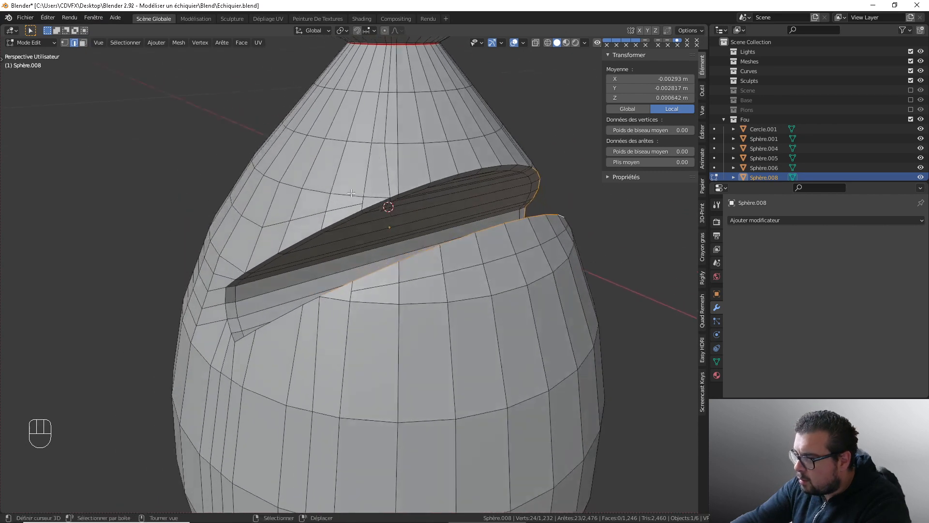
pyautogui.moveTo(310, 304); pyautogui.dragTo(326, 257, button='middle')
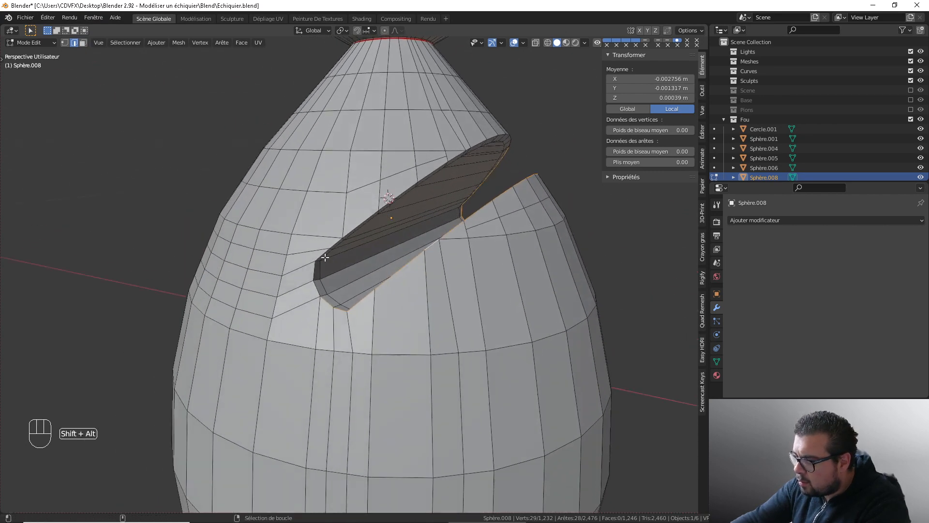
pyautogui.moveTo(446, 167)
pyautogui.mouseDown(button='middle')
pyautogui.moveTo(477, 162)
pyautogui.moveTo(442, 160)
pyautogui.mouseUp(button='middle')
pyautogui.keyDown('alt'); pyautogui.keyDown('shift'); pyautogui.click(514, 160); pyautogui.keyUp('shift'); pyautogui.keyUp('alt')
pyautogui.moveTo(514, 160); pyautogui.dragTo(458, 162, button='middle')
# Try a two-segment bevel about 0.000058 m wide on the notch's outer rim loop
pyautogui.hotkey('ctrl', 'b')
pyautogui.press('shift')
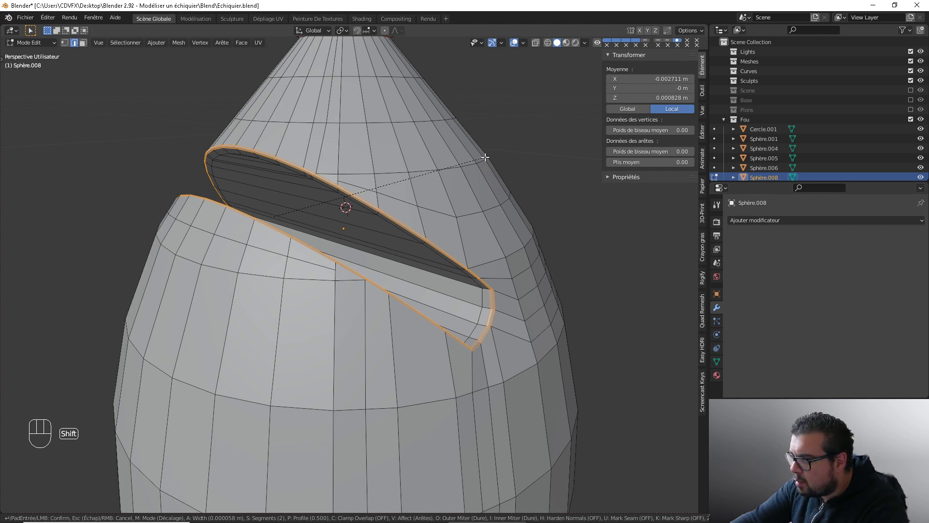
pyautogui.click(485, 157)
pyautogui.moveTo(485, 157); pyautogui.dragTo(437, 200, button='middle')
pyautogui.hotkey('ctrl', 'z')
pyautogui.press('Tab')
pyautogui.press('Tab')
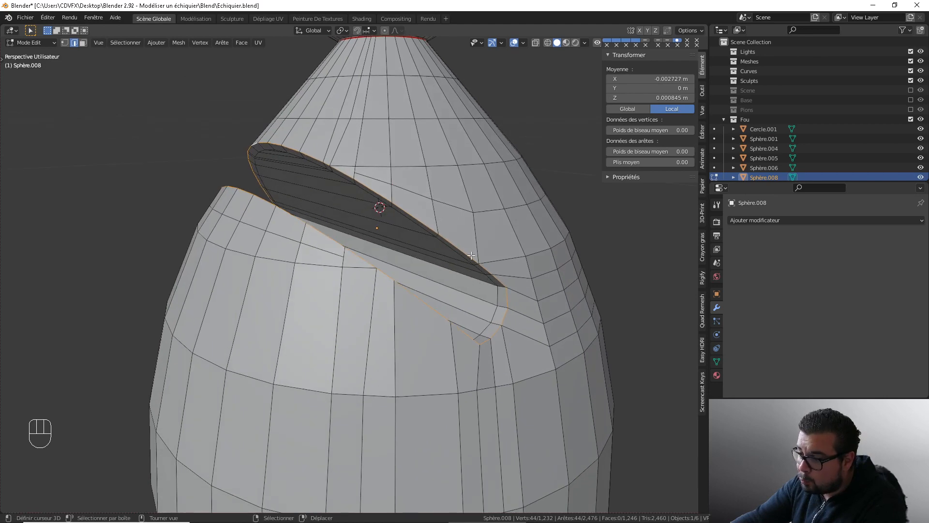
# Mark the selected outer edge loop around the notch's rim as a UV seam
pyautogui.moveTo(445, 284); pyautogui.dragTo(440, 286, button='middle')
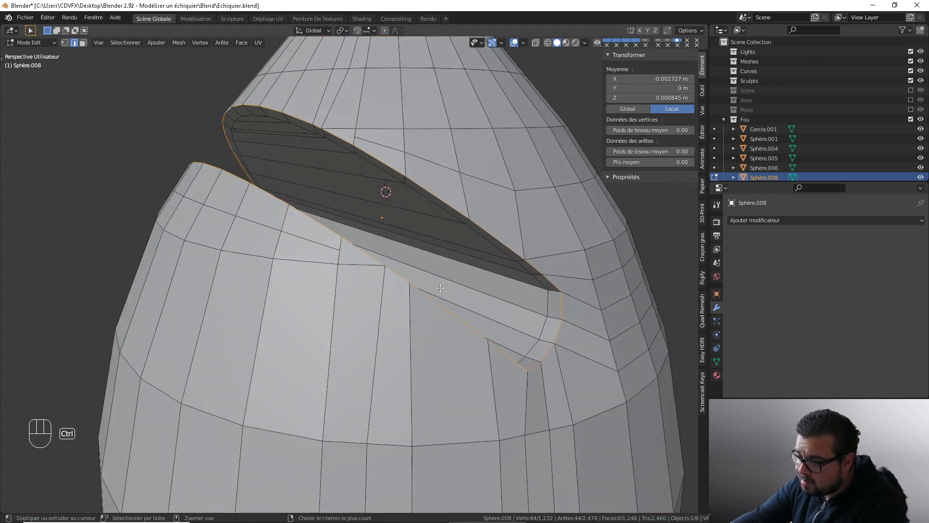
pyautogui.hotkey('ctrl', 'e')
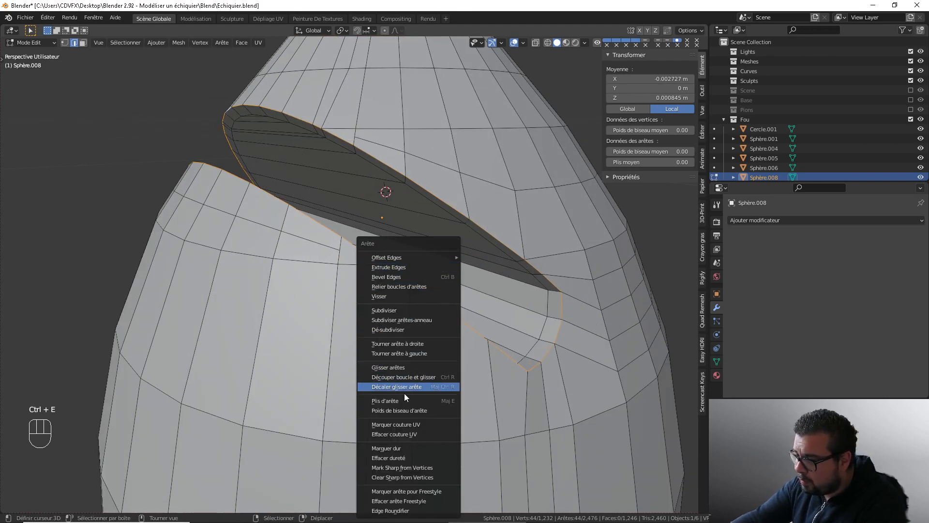
pyautogui.click(412, 424)
# Clear the UV seam from the lower of the two edge loops at the neck under the ball
pyautogui.scroll(-4, 424, 291)
pyautogui.keyDown('shift'); pyautogui.moveTo(397, 133); pyautogui.dragTo(414, 195, button='middle'); pyautogui.keyUp('shift')
pyautogui.scroll(5, 414, 233)
pyautogui.moveTo(415, 196)
pyautogui.mouseDown(button='middle')
pyautogui.moveTo(414, 233)
pyautogui.moveTo(417, 212)
pyautogui.mouseUp(button='middle')
pyautogui.scroll(-2, 416, 213)
pyautogui.keyDown('shift'); pyautogui.moveTo(417, 130); pyautogui.dragTo(431, 216, button='middle'); pyautogui.keyUp('shift')
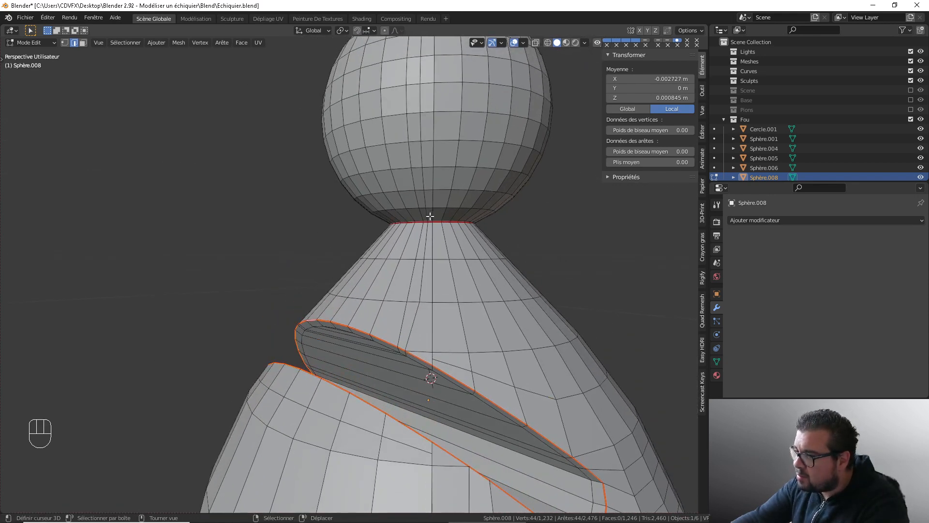
pyautogui.scroll(5, 430, 218)
pyautogui.keyDown('shift'); pyautogui.moveTo(508, 124); pyautogui.dragTo(385, 219, button='middle'); pyautogui.keyUp('shift')
pyautogui.scroll(2, 387, 219)
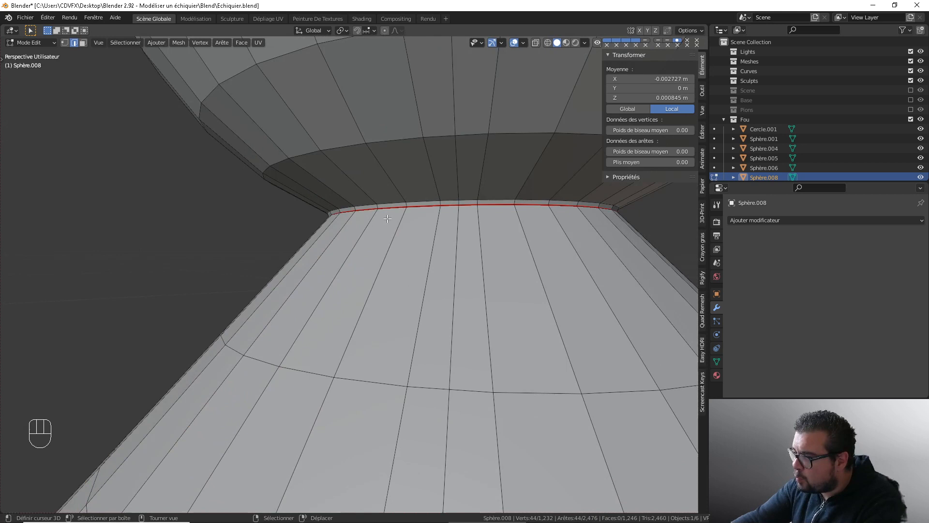
pyautogui.keyDown('alt'); pyautogui.keyDown('shift'); pyautogui.click(420, 207); pyautogui.keyUp('shift'); pyautogui.keyUp('alt')
pyautogui.hotkey('ctrl', 'e')
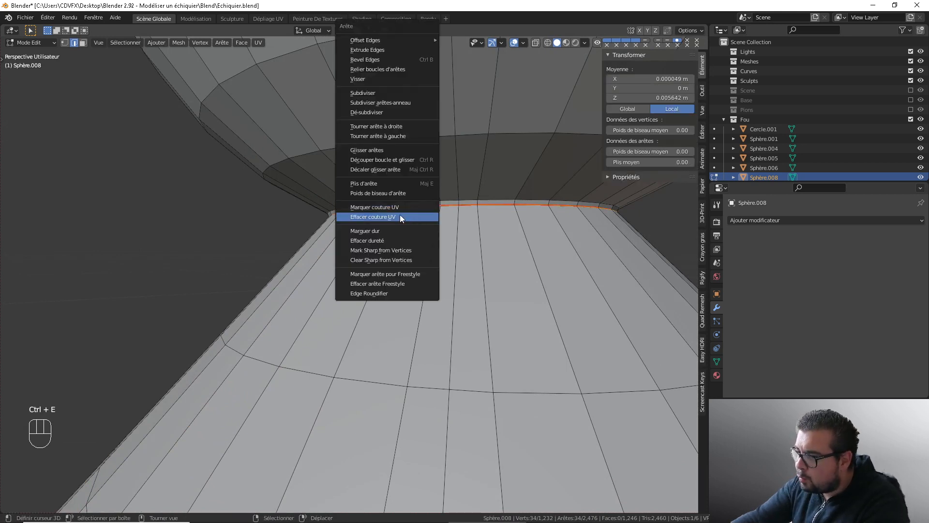
pyautogui.click(400, 217)
# Mark the upper neck edge loop, directly beneath the ball, as a UV seam
pyautogui.keyDown('alt'); pyautogui.keyDown('shift'); pyautogui.click(429, 203); pyautogui.keyUp('shift'); pyautogui.keyUp('alt')
pyautogui.keyDown('alt'); pyautogui.keyDown('shift'); pyautogui.click(428, 203); pyautogui.keyUp('shift'); pyautogui.keyUp('alt')
pyautogui.hotkey('ctrl', 'e')
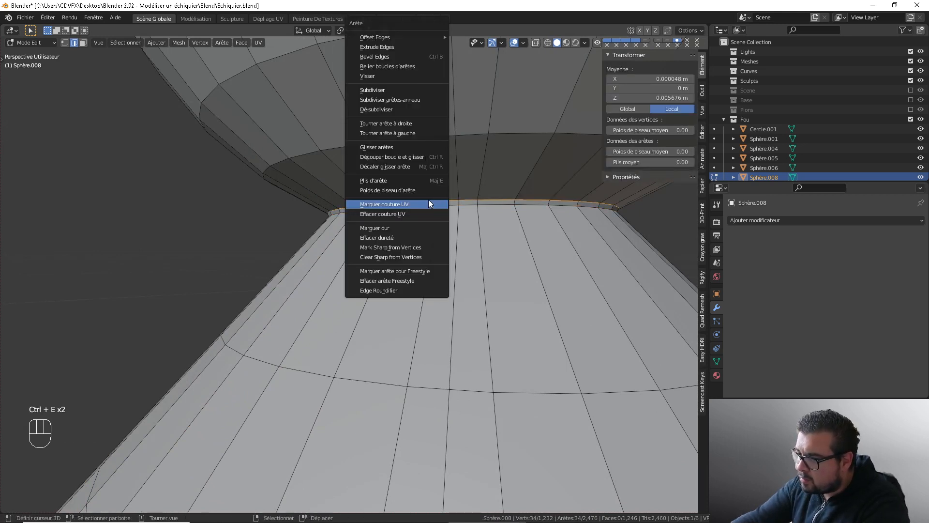
pyautogui.click(404, 205)
pyautogui.scroll(-6, 505, 193)
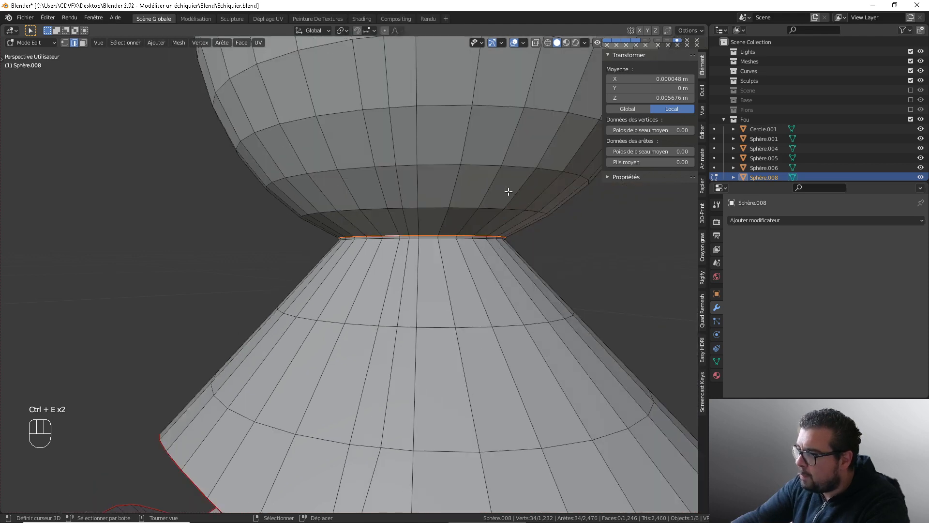
# Mark the ball's vertical edge path from the front of the neck over the top and down the back as a seam, then clear the selection
pyautogui.press('KP_1')
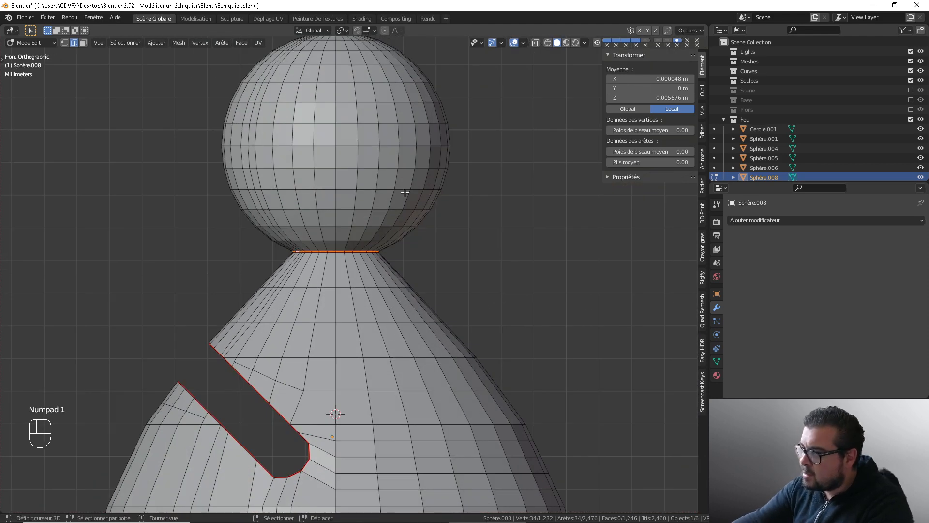
pyautogui.click(338, 248)
pyautogui.keyDown('ctrl'); pyautogui.click(337, 43); pyautogui.keyUp('ctrl')
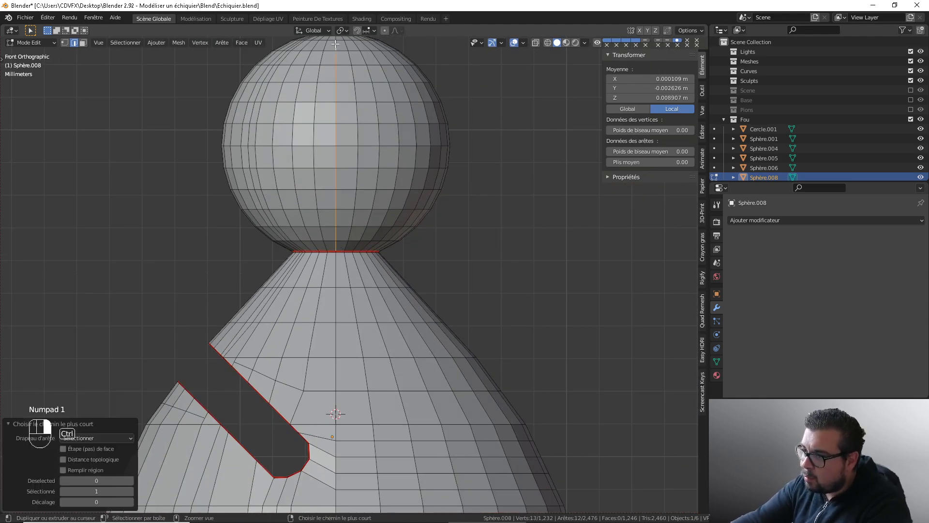
pyautogui.moveTo(337, 43); pyautogui.dragTo(392, 170, button='middle')
pyautogui.keyDown('ctrl'); pyautogui.rightClick(378, 210); pyautogui.keyUp('ctrl')
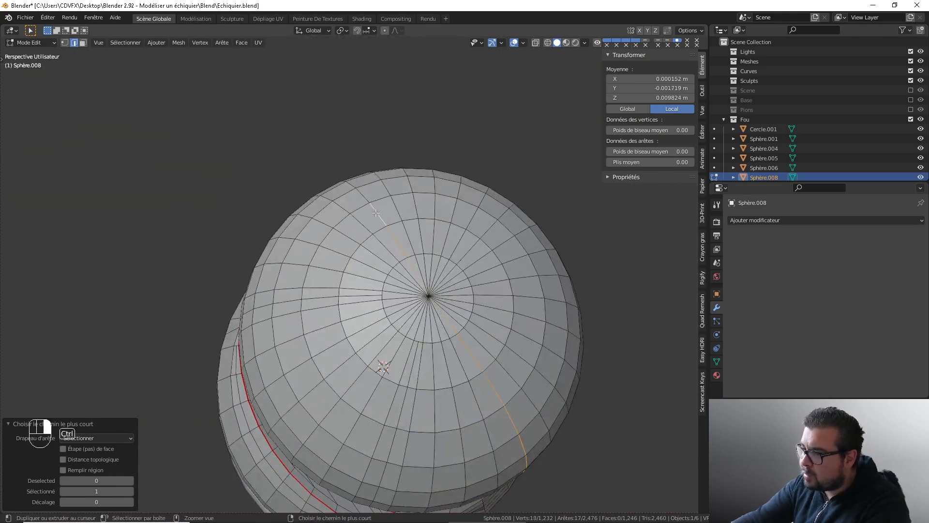
pyautogui.moveTo(379, 209); pyautogui.dragTo(407, 217, button='middle')
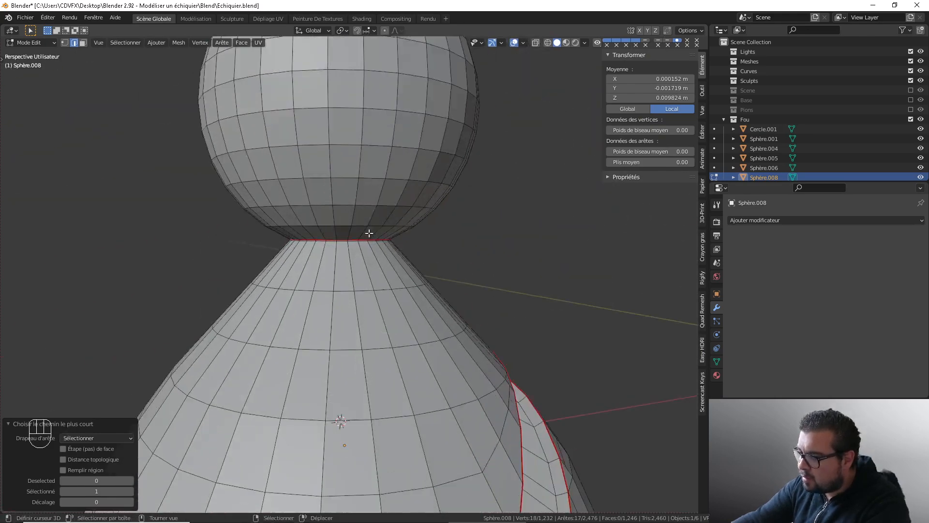
pyautogui.scroll(2, 338, 236)
pyautogui.scroll(-2, 337, 237)
pyautogui.moveTo(337, 237); pyautogui.dragTo(415, 223, button='middle')
pyautogui.hotkey('ctrl', 'z')
pyautogui.keyDown('ctrl'); pyautogui.rightClick(359, 229); pyautogui.keyUp('ctrl')
pyautogui.hotkey('ctrl', 'e')
pyautogui.click(415, 232)
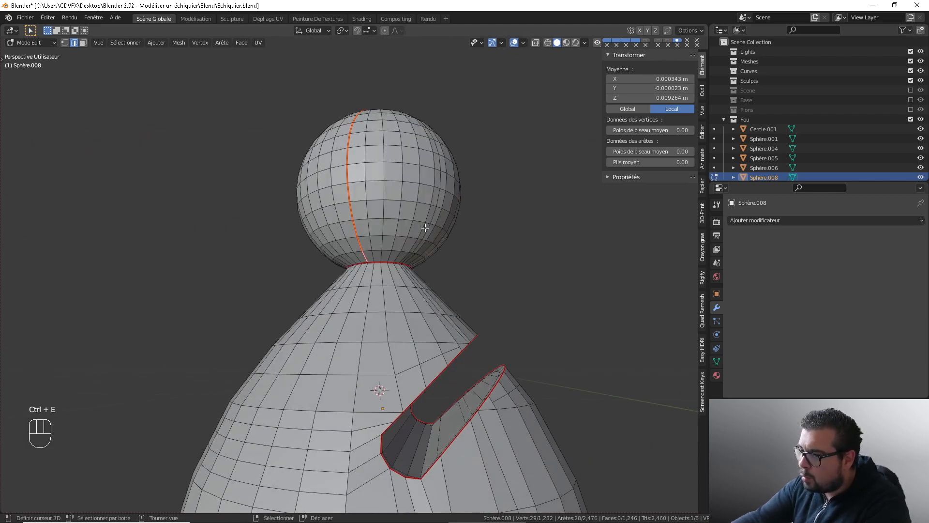
pyautogui.press('a')
pyautogui.click(477, 198)
# Select the front vertical edge path from the base collar up to the neck and mark it as a UV seam
pyautogui.press('KP_1')
pyautogui.moveTo(498, 249); pyautogui.dragTo(419, 244, button='middle')
pyautogui.keyDown('shift'); pyautogui.moveTo(351, 475); pyautogui.dragTo(372, 275, button='middle'); pyautogui.keyUp('shift')
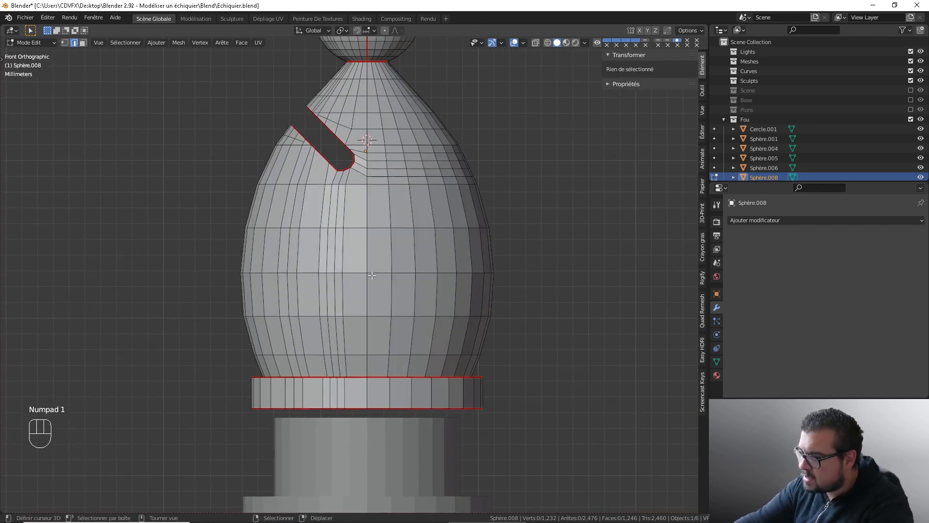
pyautogui.rightClick(370, 395)
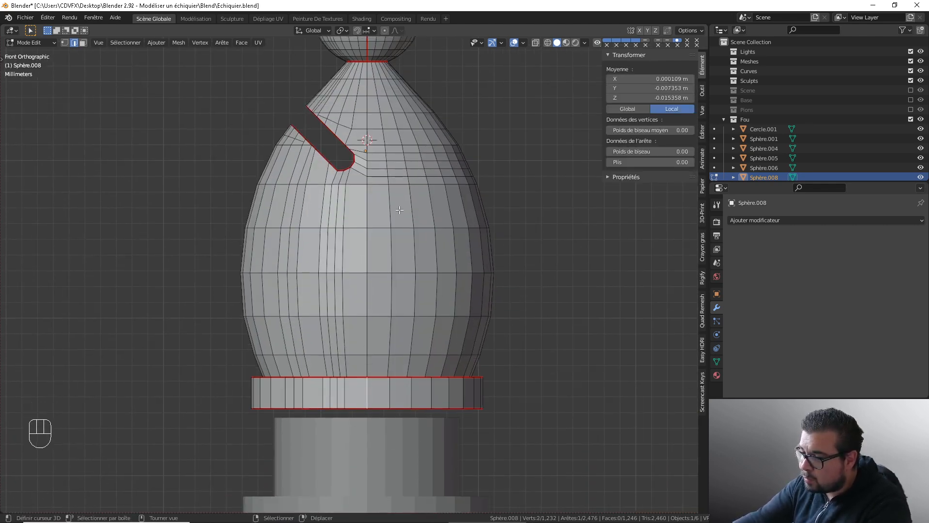
pyautogui.keyDown('shift'); pyautogui.moveTo(388, 92); pyautogui.dragTo(383, 198, button='middle'); pyautogui.keyUp('shift')
pyautogui.scroll(2, 382, 194)
pyautogui.keyDown('ctrl'); pyautogui.rightClick(367, 130); pyautogui.keyUp('ctrl')
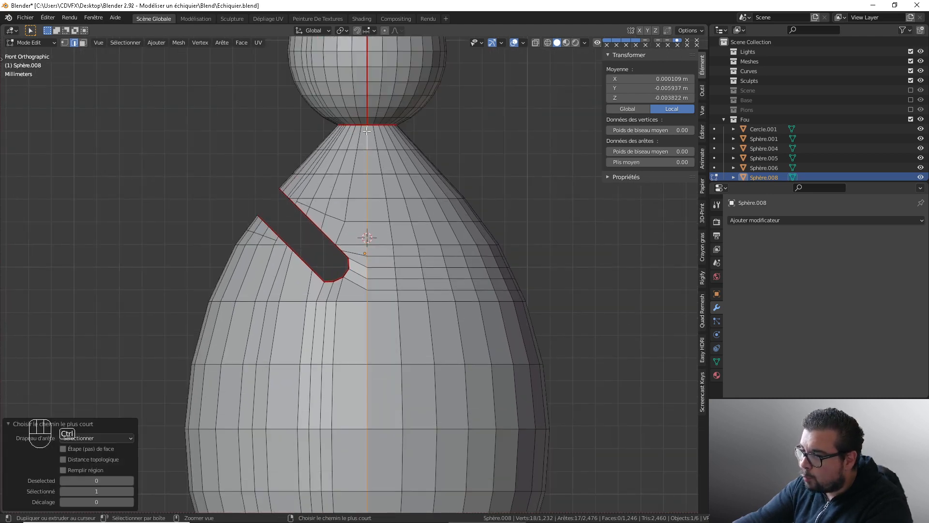
pyautogui.hotkey('ctrl', 'e')
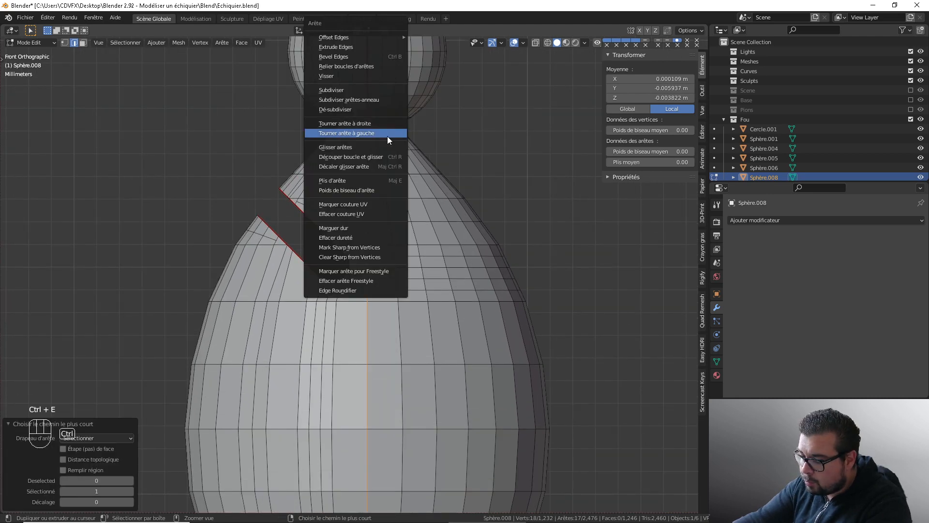
pyautogui.click(361, 204)
# Clear the UV seams from the inner and outer edge loops on the top face of the base collar
pyautogui.keyDown('shift'); pyautogui.moveTo(433, 310); pyautogui.dragTo(463, 54, button='middle'); pyautogui.keyUp('shift')
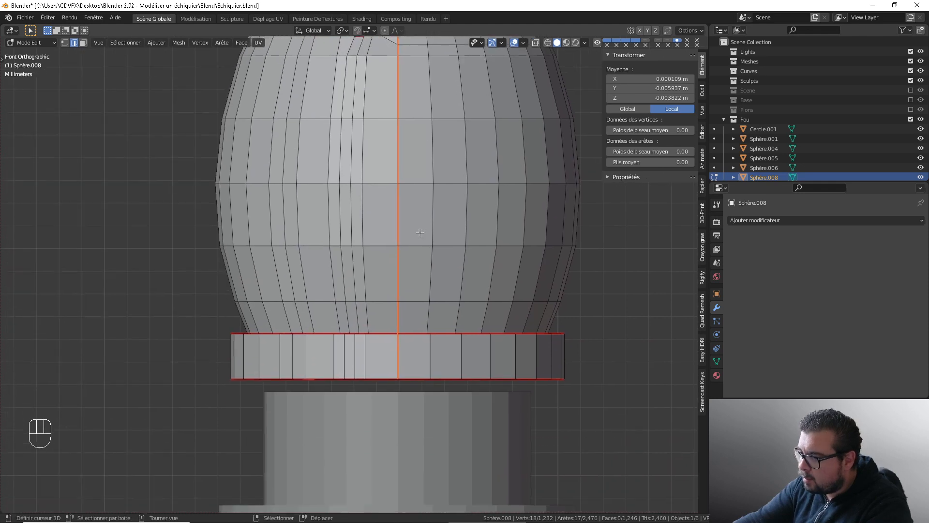
pyautogui.scroll(2, 416, 233)
pyautogui.moveTo(399, 246); pyautogui.dragTo(412, 222, button='middle')
pyautogui.scroll(-2, 407, 269)
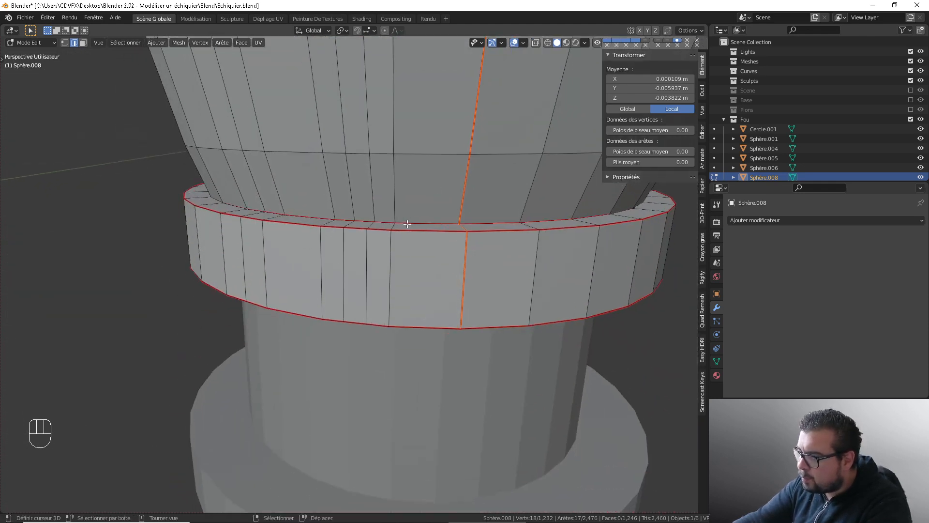
pyautogui.keyDown('alt'); pyautogui.keyDown('shift'); pyautogui.click(407, 223); pyautogui.keyUp('shift'); pyautogui.keyUp('alt')
pyautogui.hotkey('ctrl', 'e')
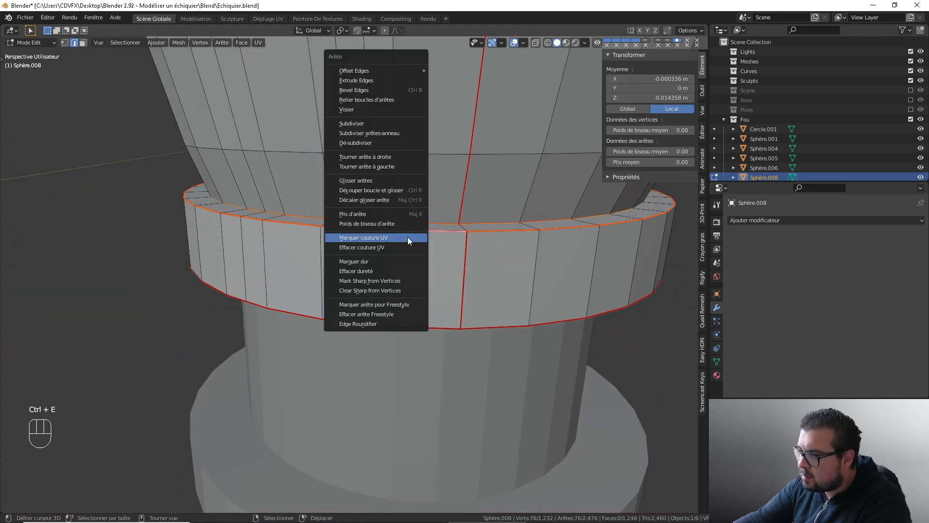
pyautogui.click(407, 237)
# Select the complete inner edge loop on the underside of the base collar and clear its UV seam
pyautogui.moveTo(407, 237); pyautogui.dragTo(430, 141, button='middle')
pyautogui.click(428, 128)
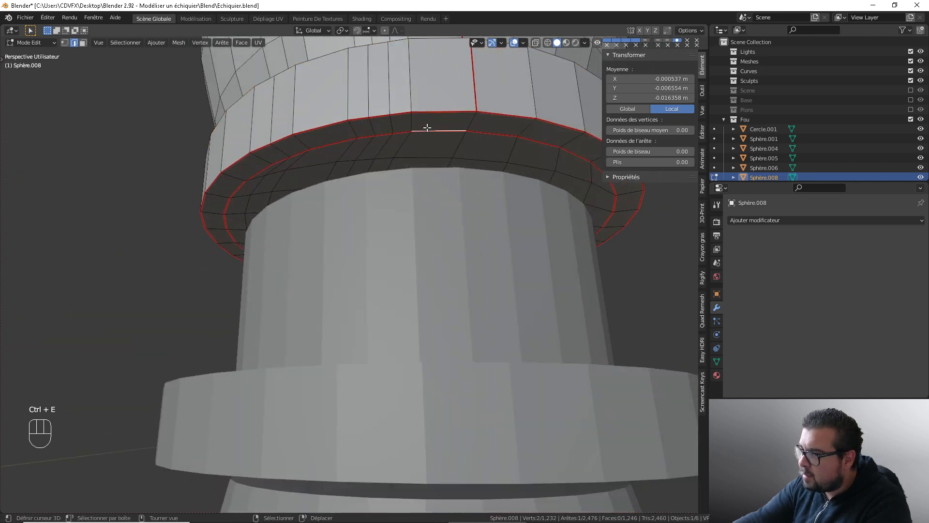
pyautogui.keyDown('alt'); pyautogui.keyDown('shift'); pyautogui.click(420, 131); pyautogui.keyUp('shift'); pyautogui.keyUp('alt')
pyautogui.keyDown('alt'); pyautogui.keyDown('shift'); pyautogui.click(245, 170); pyautogui.keyUp('shift'); pyautogui.keyUp('alt')
pyautogui.moveTo(248, 184); pyautogui.dragTo(265, 180, button='middle')
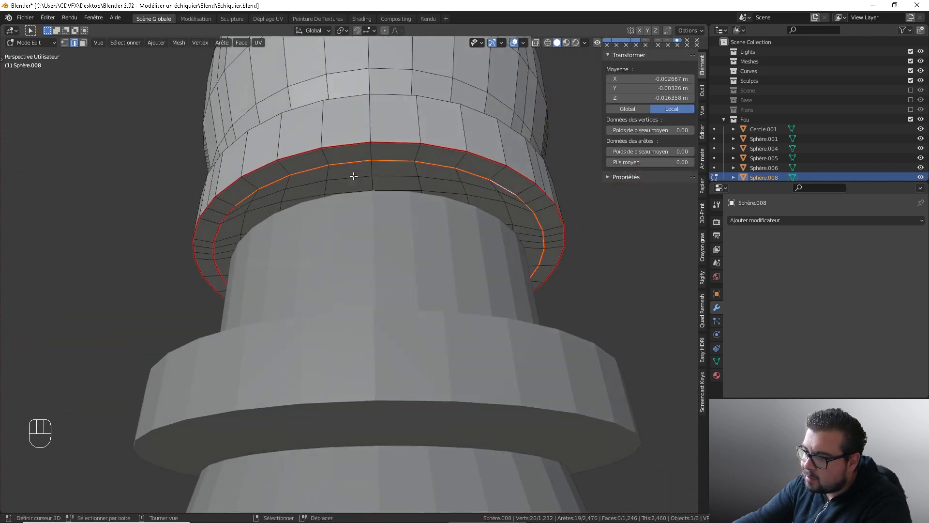
pyautogui.moveTo(220, 220); pyautogui.dragTo(373, 187, button='middle')
pyautogui.keyDown('alt'); pyautogui.keyDown('shift'); pyautogui.click(233, 168); pyautogui.keyUp('shift'); pyautogui.keyUp('alt')
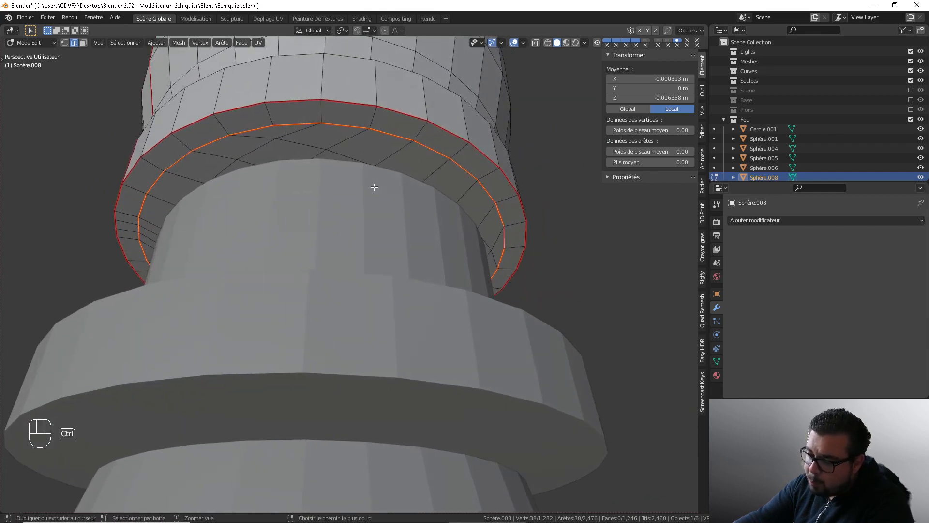
pyautogui.hotkey('ctrl', 'e')
pyautogui.click(343, 212)
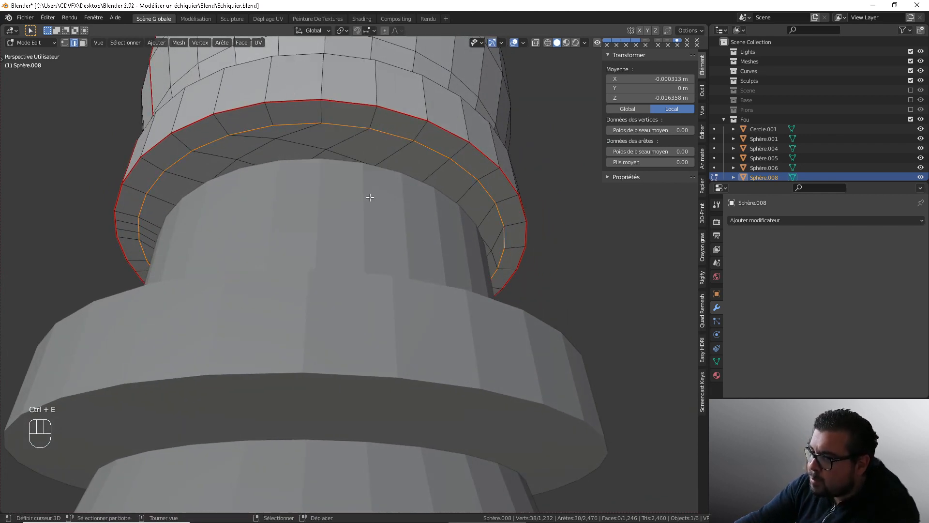
# Select the bishop head's entire mesh in Edit Mode and unwrap its UVs with the angle-based method and a 0.001 margin
pyautogui.press('Tab')
pyautogui.press('KP_1')
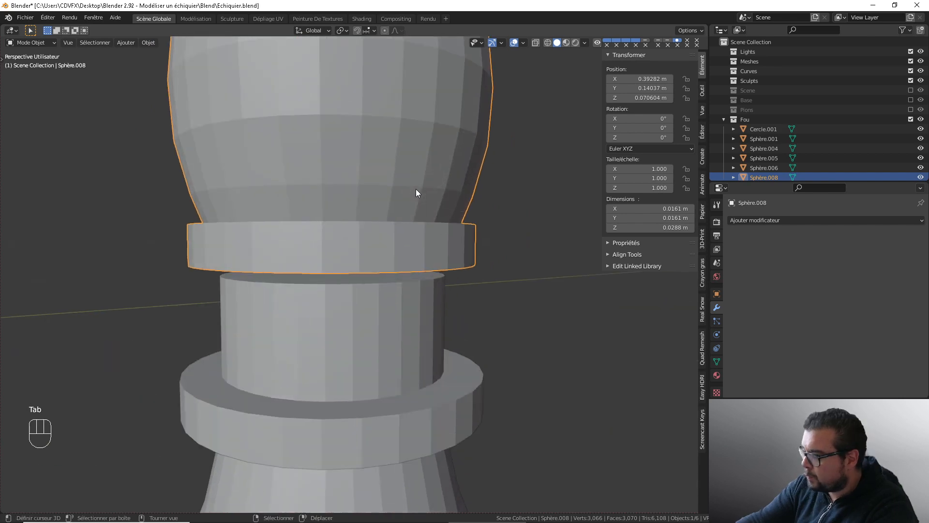
pyautogui.keyDown('shift'); pyautogui.moveTo(417, 189); pyautogui.dragTo(416, 234, button='middle'); pyautogui.keyUp('shift')
pyautogui.press('Tab')
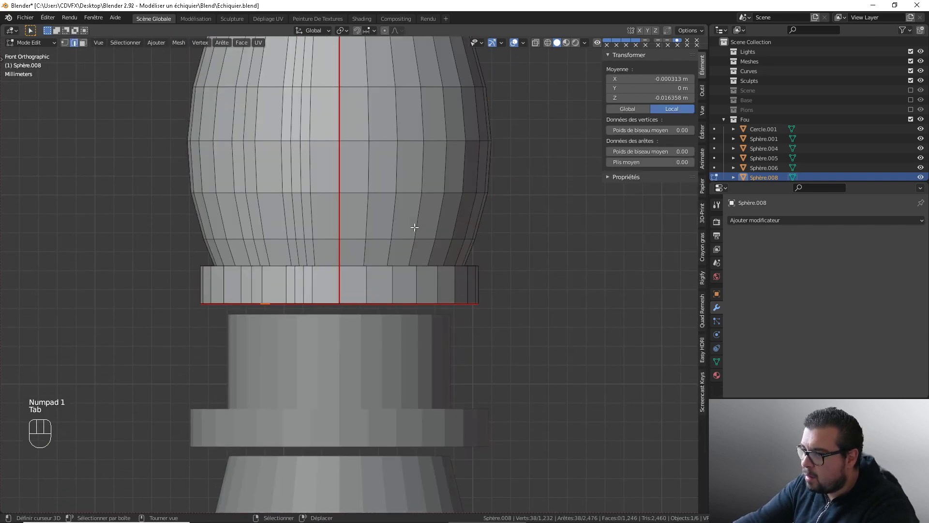
pyautogui.press('a')
pyautogui.click(398, 170)
pyautogui.press('a')
pyautogui.click(401, 121)
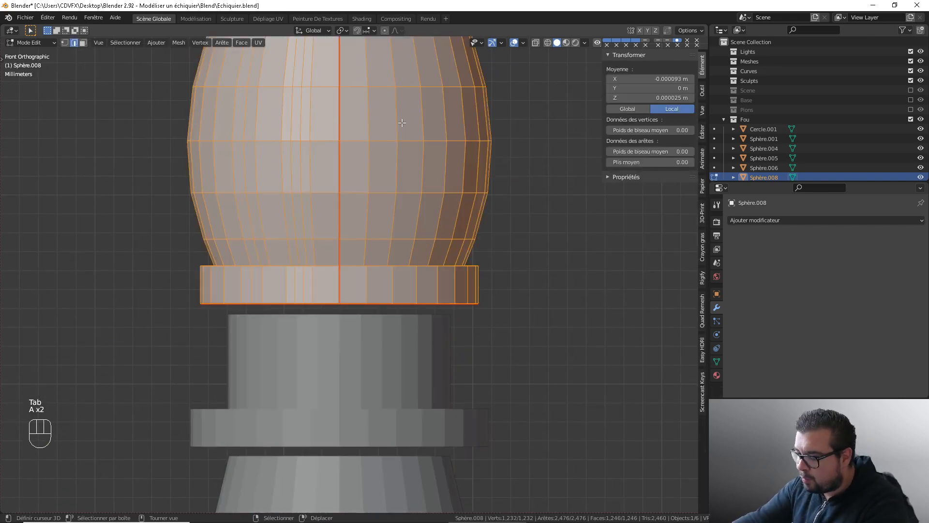
pyautogui.press('u')
pyautogui.click(402, 122)
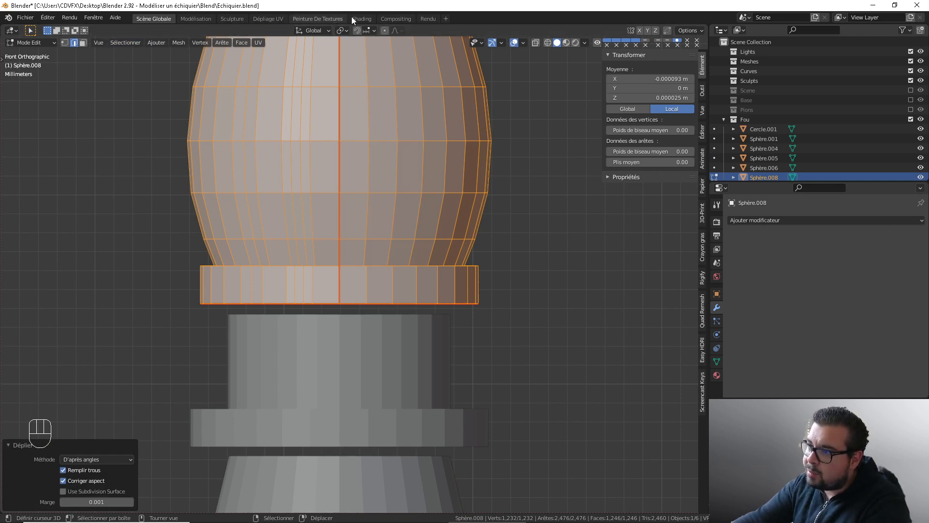
# Switch to the UV editing workspace and compare the unwrapped islands with the seams on the head and notch
pyautogui.click(271, 19)
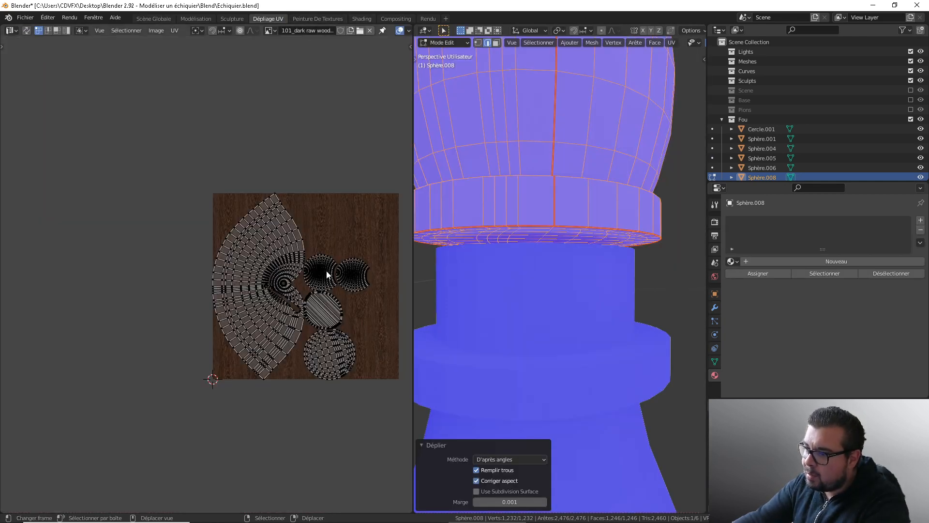
pyautogui.moveTo(327, 271); pyautogui.dragTo(273, 227, button='middle')
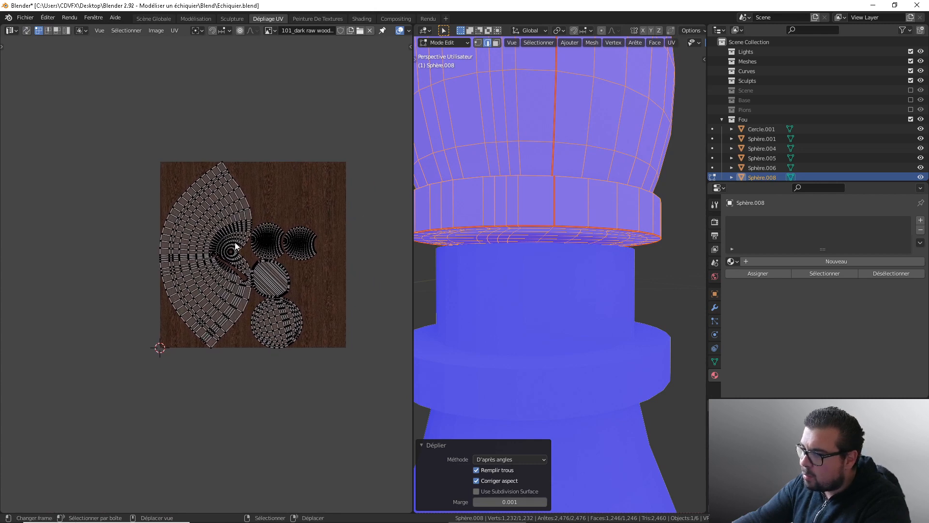
pyautogui.scroll(2, 235, 246)
pyautogui.scroll(-1, 202, 243)
pyautogui.moveTo(547, 204); pyautogui.dragTo(555, 254, button='middle')
pyautogui.scroll(-3, 551, 198)
pyautogui.scroll(2, 556, 253)
pyautogui.keyDown('shift'); pyautogui.moveTo(555, 151); pyautogui.dragTo(552, 236, button='middle'); pyautogui.keyUp('shift')
pyautogui.scroll(3, 573, 268)
pyautogui.scroll(-4, 572, 265)
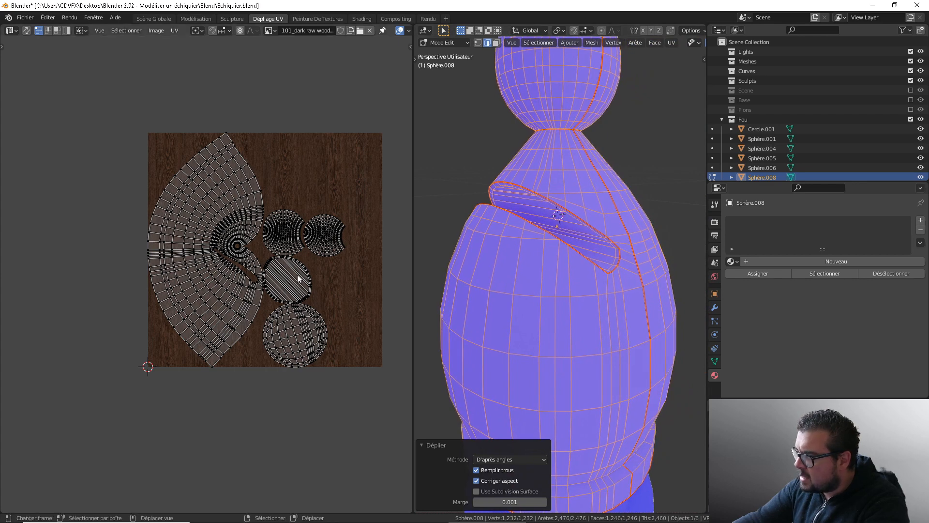
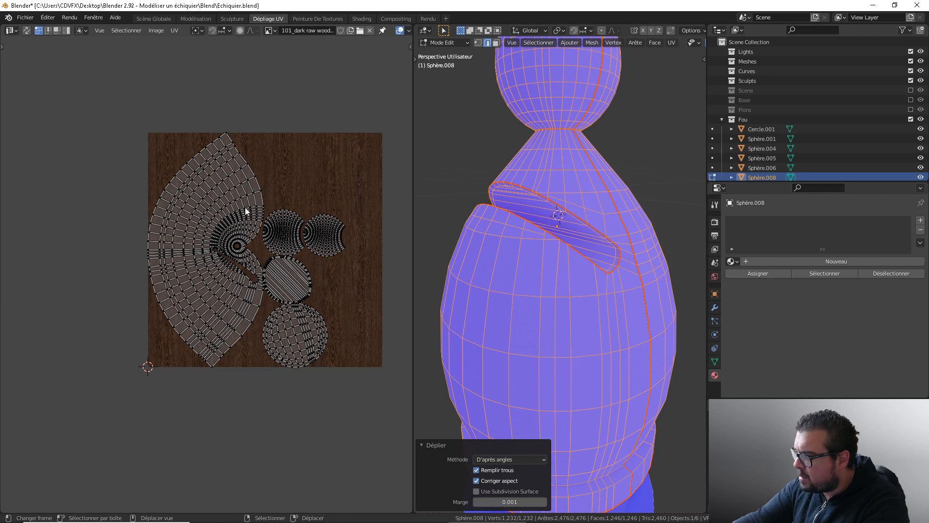
pyautogui.keyDown('shift'); pyautogui.moveTo(465, 188); pyautogui.dragTo(419, 266, button='middle'); pyautogui.keyUp('shift')
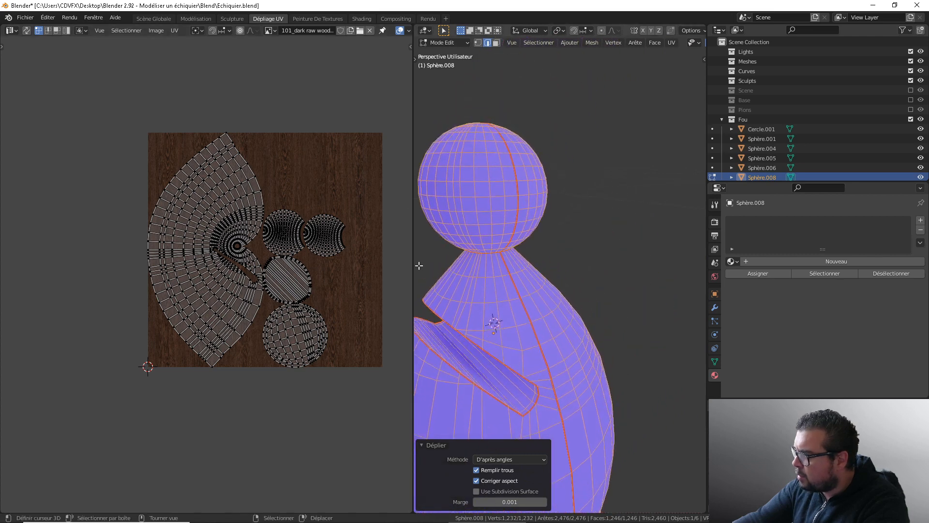
pyautogui.keyDown('shift'); pyautogui.moveTo(516, 270); pyautogui.dragTo(518, 259, button='middle'); pyautogui.keyUp('shift')
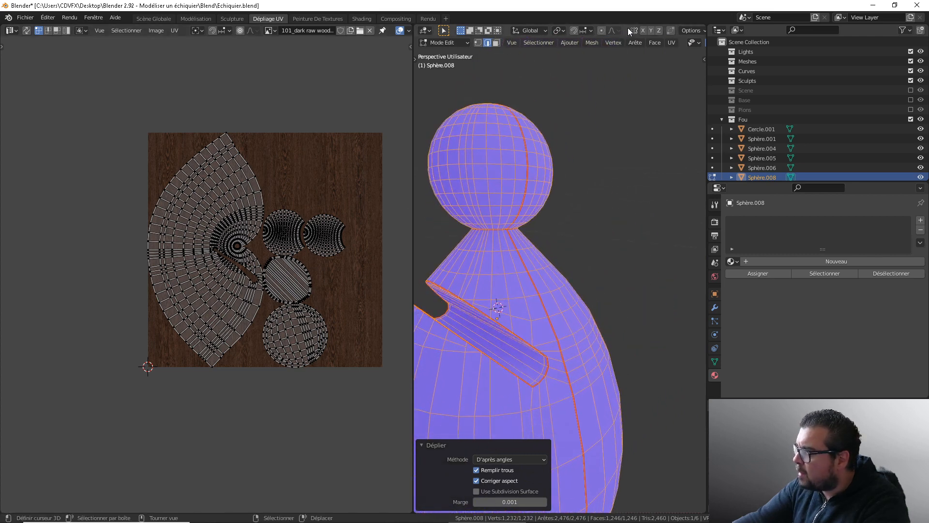
# Return to the global scene workspace and mark the short unmarked edge where the front seam crosses the neck as a UV seam
pyautogui.click(140, 19)
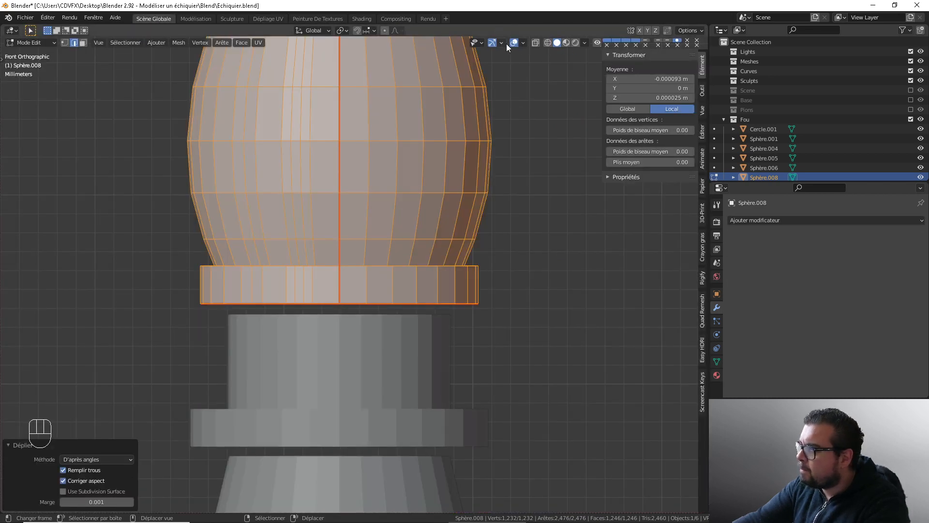
pyautogui.moveTo(425, 295); pyautogui.dragTo(431, 358, button='middle')
pyautogui.press('a')
pyautogui.scroll(3, 443, 295)
pyautogui.moveTo(431, 358); pyautogui.dragTo(427, 320, button='middle')
pyautogui.scroll(2, 425, 329)
pyautogui.scroll(-2, 469, 239)
pyautogui.keyDown('shift'); pyautogui.moveTo(470, 213); pyautogui.dragTo(466, 264, button='middle'); pyautogui.keyUp('shift')
pyautogui.keyDown('ctrl'); pyautogui.moveTo(466, 263); pyautogui.dragTo(463, 203, button='middle'); pyautogui.keyUp('ctrl')
pyautogui.moveTo(463, 202); pyautogui.dragTo(466, 188, button='middle')
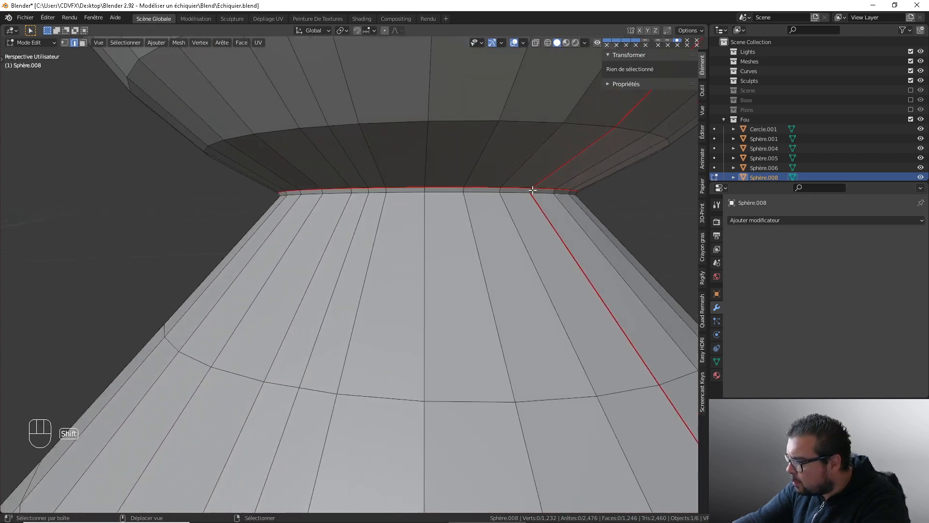
pyautogui.keyDown('shift'); pyautogui.click(532, 190); pyautogui.keyUp('shift')
pyautogui.hotkey('ctrl', 'e')
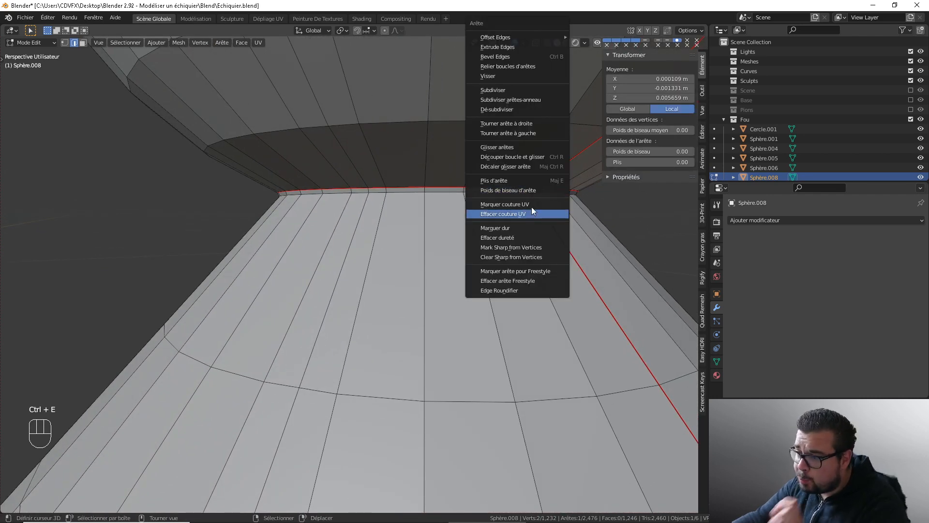
pyautogui.click(532, 205)
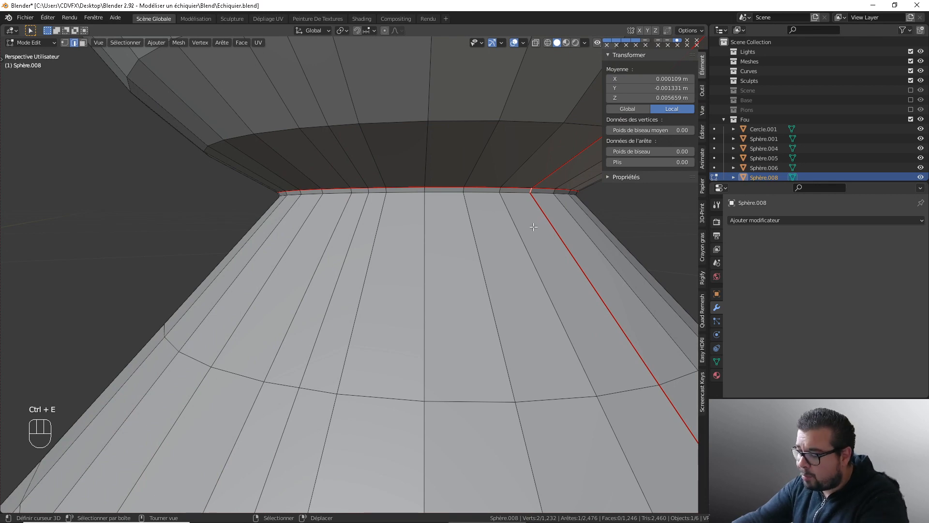
# Unwrap the entire head mesh again with the new neck seam and open the UV editing workspace
pyautogui.press('a')
pyautogui.press('a')
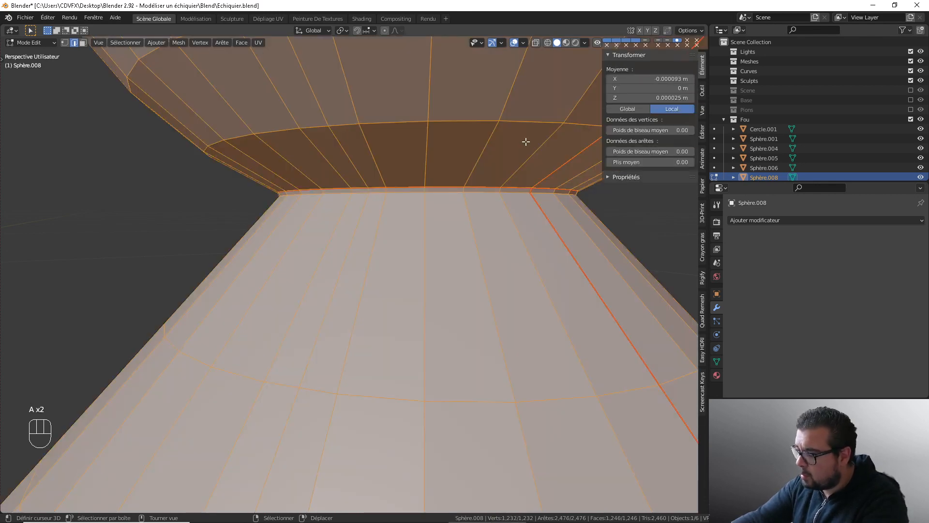
pyautogui.press('u')
pyautogui.click(526, 141)
pyautogui.click(266, 19)
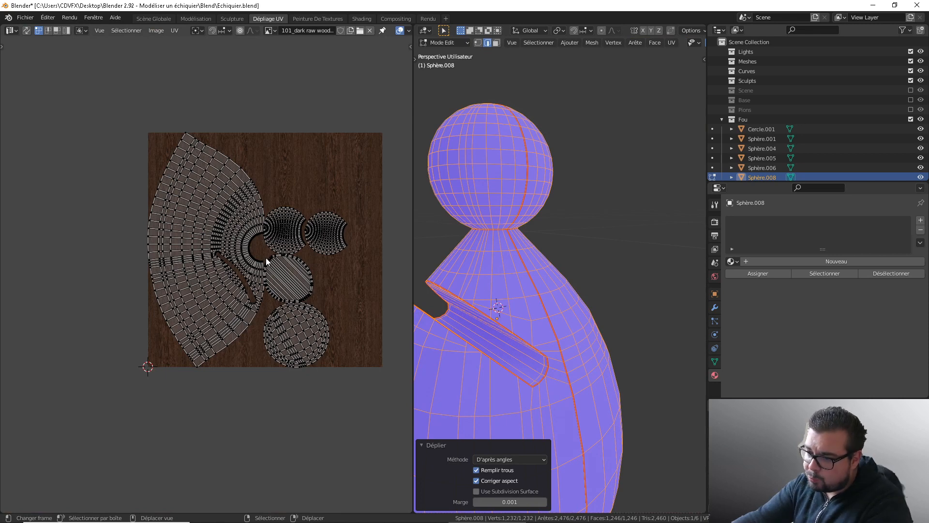
# Try to straighten the large body island with Rectify, then undo it
pyautogui.press('l')
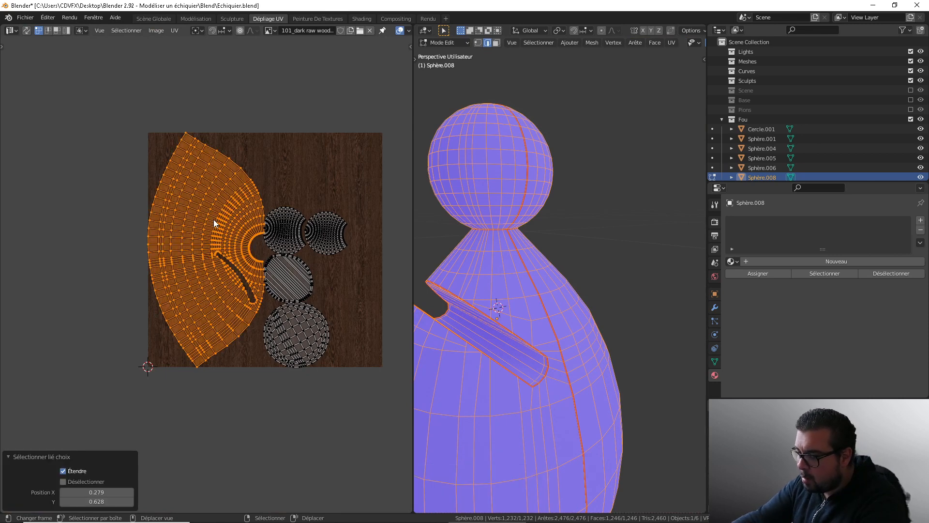
pyautogui.press('q')
pyautogui.click(214, 219)
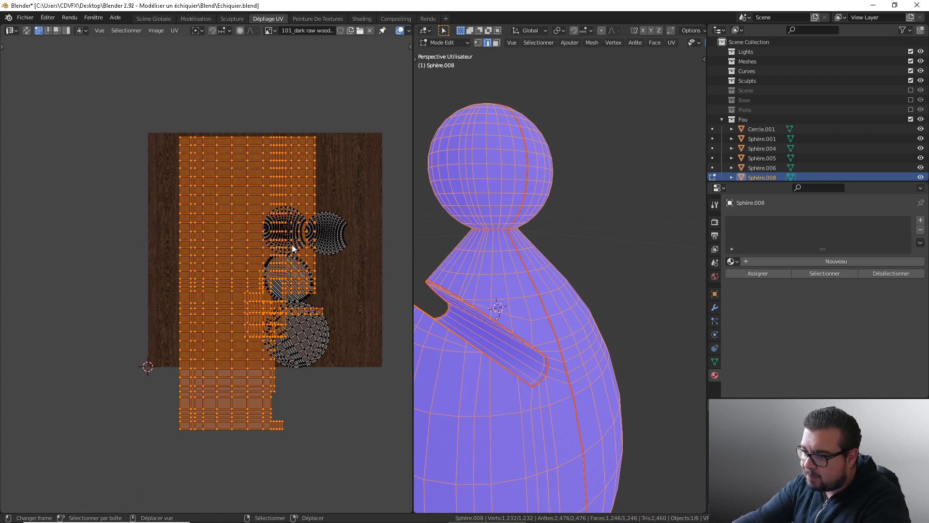
pyautogui.hotkey('ctrl', 'z')
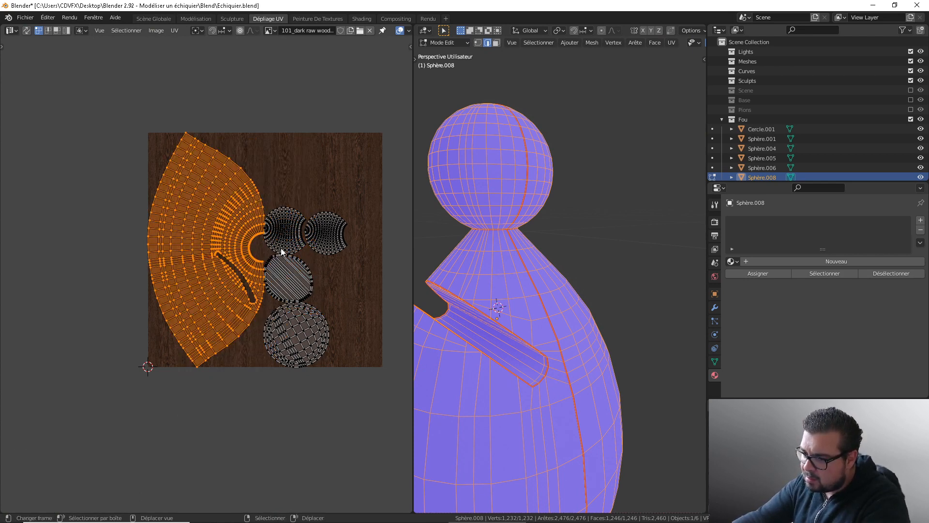
# Examine the head's seams around the ball, neck and notch from the front and back
pyautogui.moveTo(512, 295); pyautogui.dragTo(515, 360, button='middle')
pyautogui.keyDown('shift'); pyautogui.moveTo(514, 361); pyautogui.dragTo(587, 265, button='middle'); pyautogui.keyUp('shift')
pyautogui.scroll(-3, 519, 288)
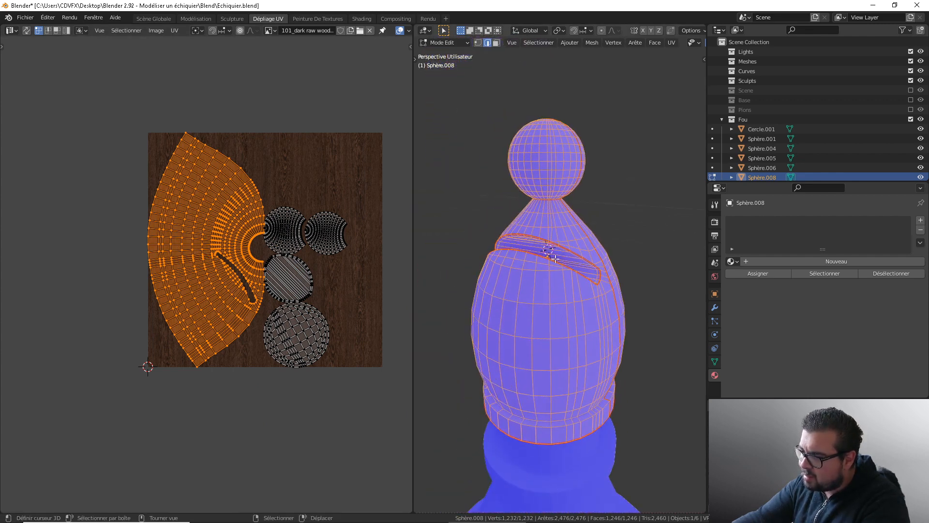
pyautogui.moveTo(605, 262); pyautogui.dragTo(528, 249, button='middle')
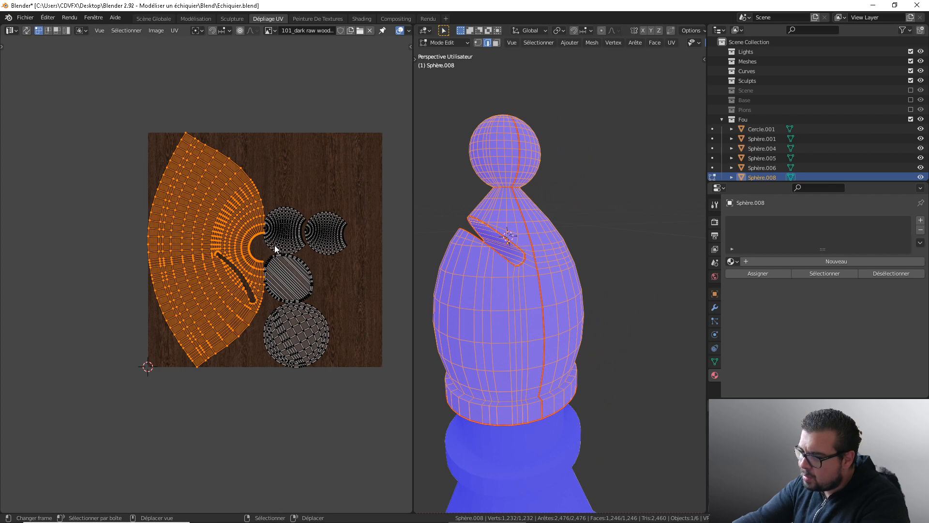
pyautogui.moveTo(524, 283); pyautogui.dragTo(592, 335, button='middle')
pyautogui.scroll(3, 575, 246)
pyautogui.scroll(3, 592, 335)
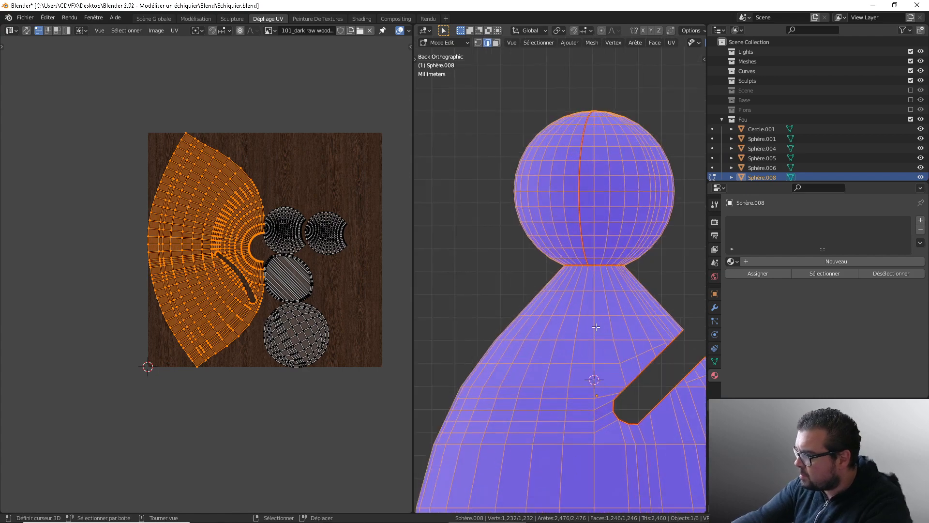
pyautogui.moveTo(605, 245); pyautogui.dragTo(618, 270, button='middle')
pyautogui.press('KP_1')
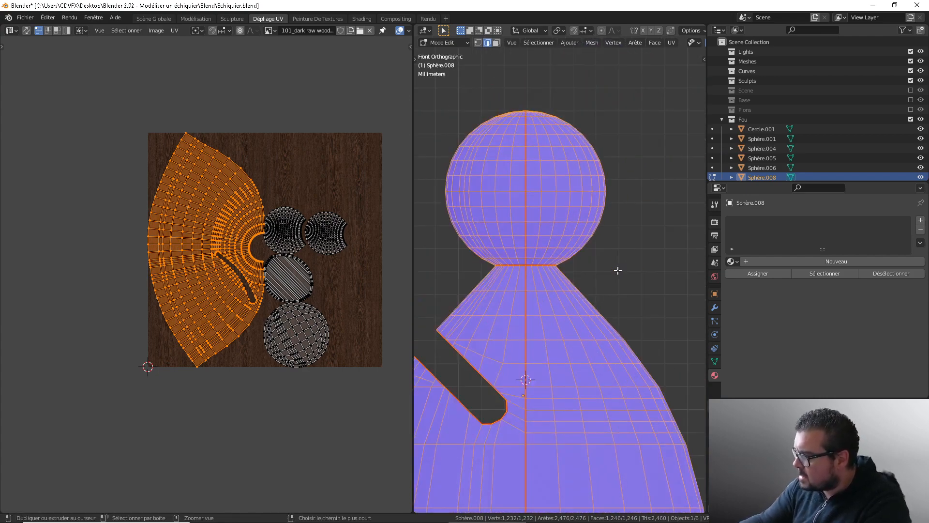
pyautogui.press('ctrl+KP_1')
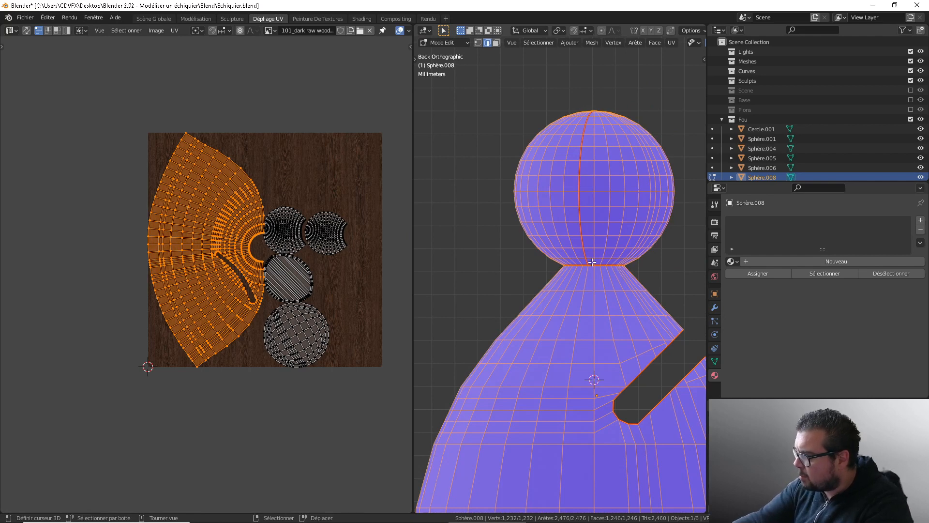
pyautogui.scroll(1, 592, 262)
pyautogui.moveTo(593, 257); pyautogui.dragTo(585, 274, button='middle')
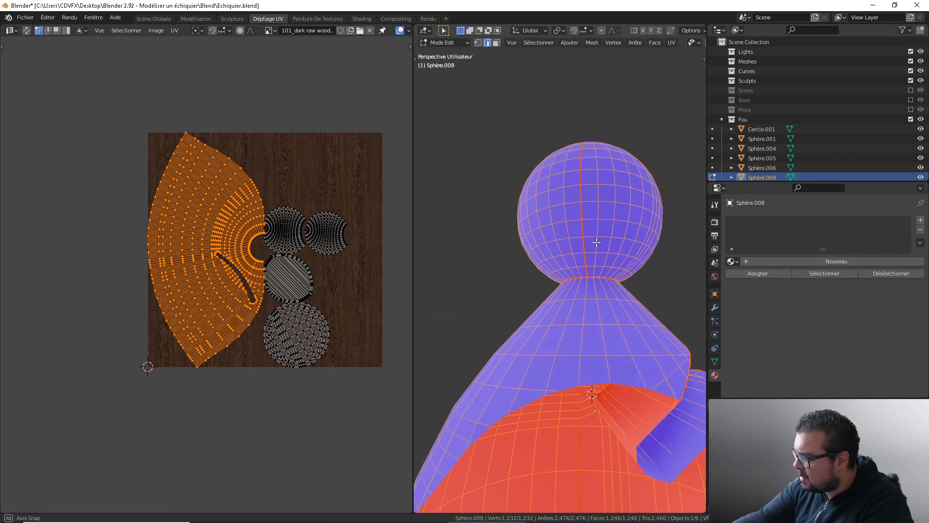
# Select the off-centre vertical seam on the back of the ball, from neck to pole, and clear it in the global scene workspace
pyautogui.click(586, 274)
pyautogui.scroll(3, 605, 278)
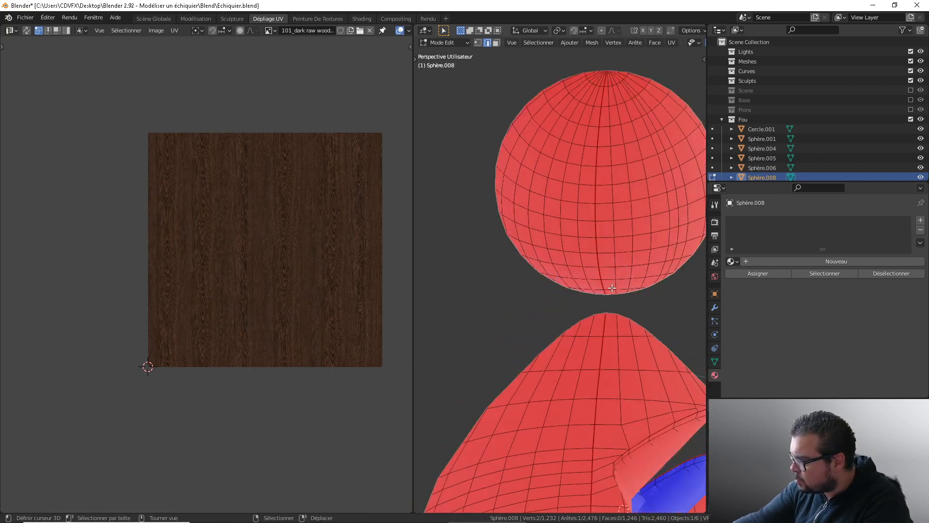
pyautogui.scroll(-3, 611, 284)
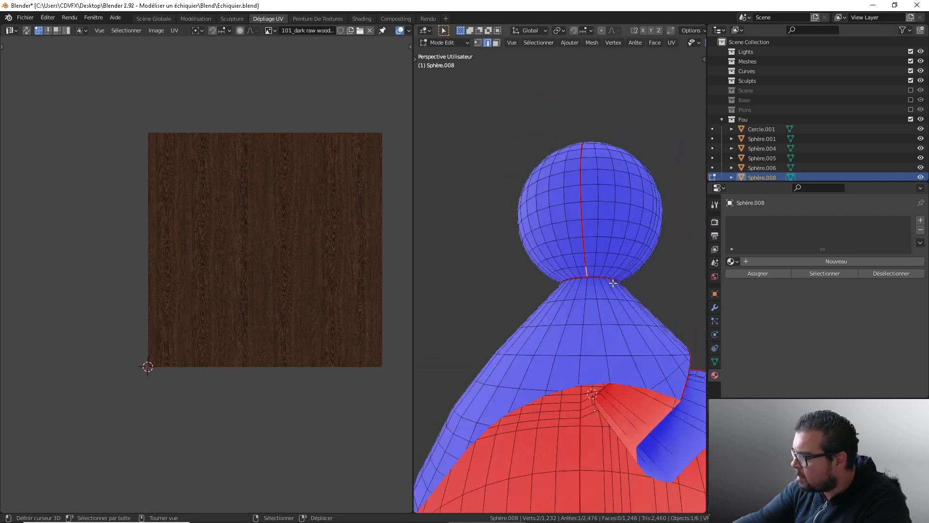
pyautogui.click(162, 19)
pyautogui.scroll(-5, 540, 238)
pyautogui.press('KP_1')
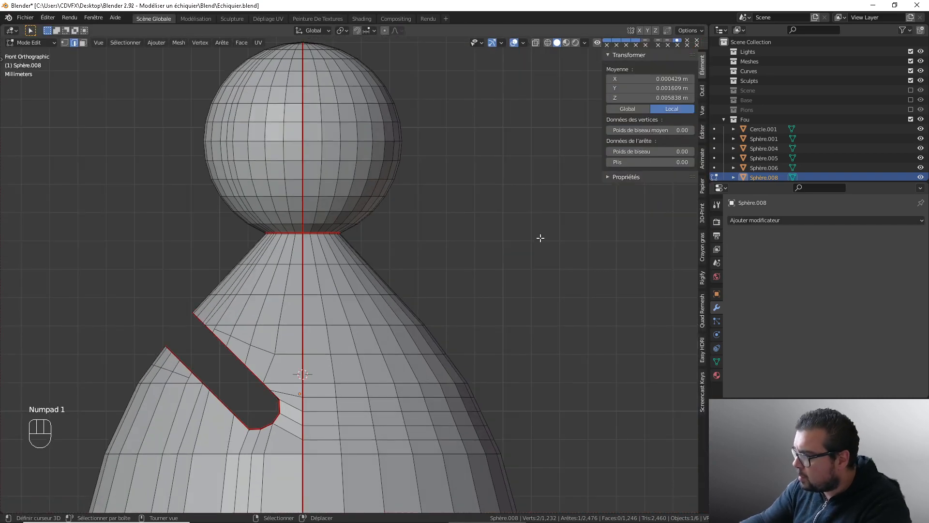
pyautogui.press('ctrl+KP_1')
pyautogui.moveTo(417, 226); pyautogui.dragTo(429, 278, button='middle')
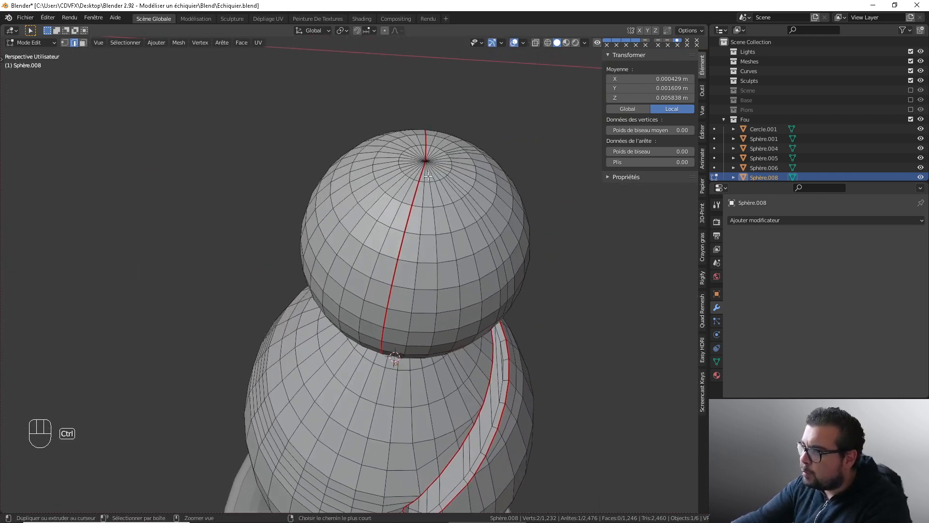
pyautogui.keyDown('ctrl'); pyautogui.click(425, 168); pyautogui.keyUp('ctrl')
pyautogui.hotkey('ctrl', 'e')
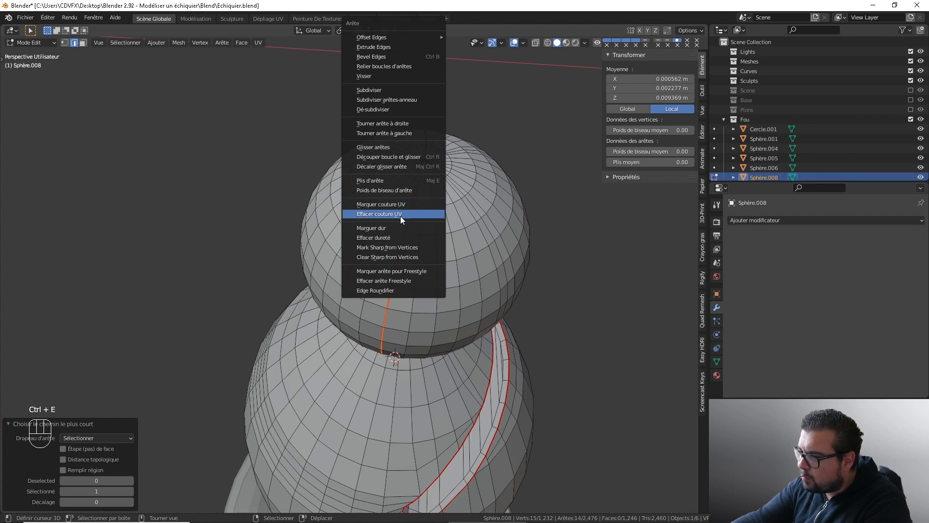
pyautogui.click(400, 215)
# Mark a UV seam along the ball's centred back edge path, from the top pole down to the neck
pyautogui.click(427, 175)
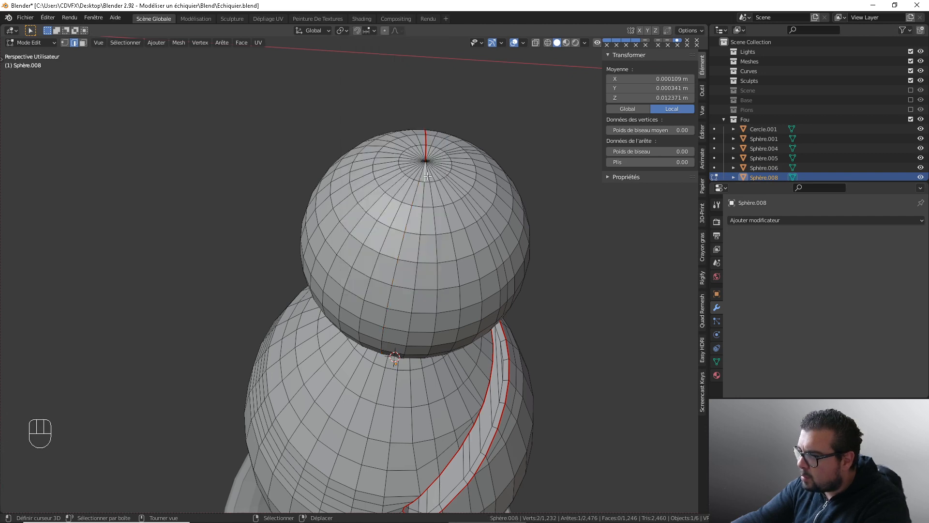
pyautogui.moveTo(446, 310); pyautogui.dragTo(454, 250, button='middle')
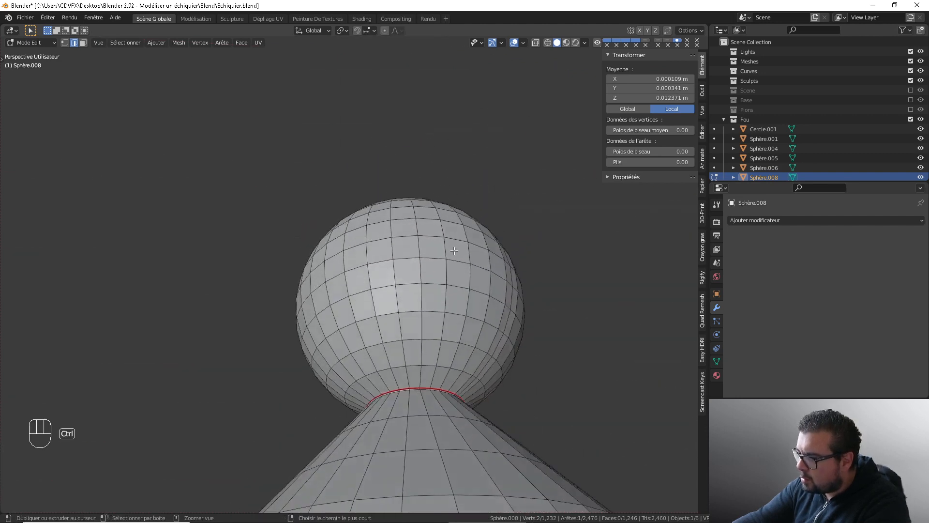
pyautogui.keyDown('ctrl'); pyautogui.click(423, 378); pyautogui.keyUp('ctrl')
pyautogui.hotkey('ctrl', 'e')
pyautogui.click(405, 370)
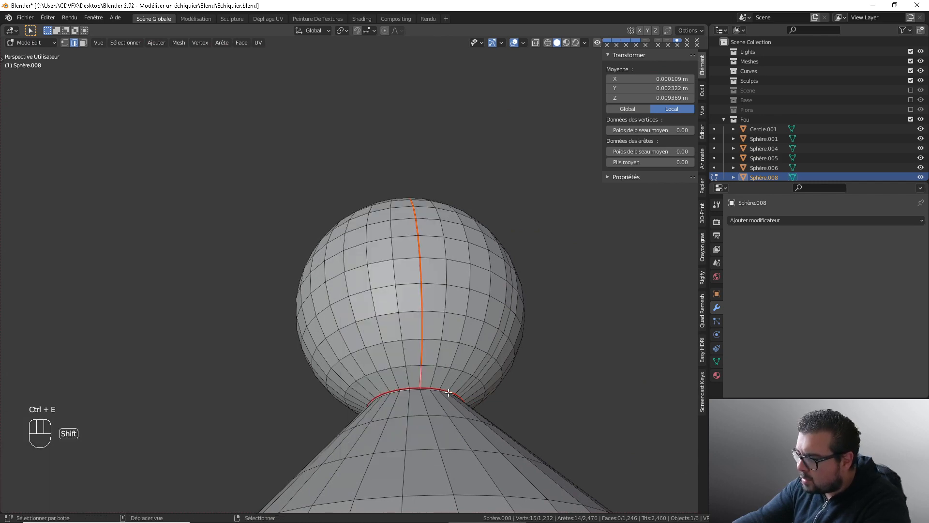
# Extend the edge path down the centre of the back to the collar's lower rim and mark it as a UV seam
pyautogui.keyDown('shift'); pyautogui.moveTo(449, 392); pyautogui.dragTo(429, 300, button='middle'); pyautogui.keyUp('shift')
pyautogui.keyDown('ctrl'); pyautogui.click(411, 436); pyautogui.keyUp('ctrl')
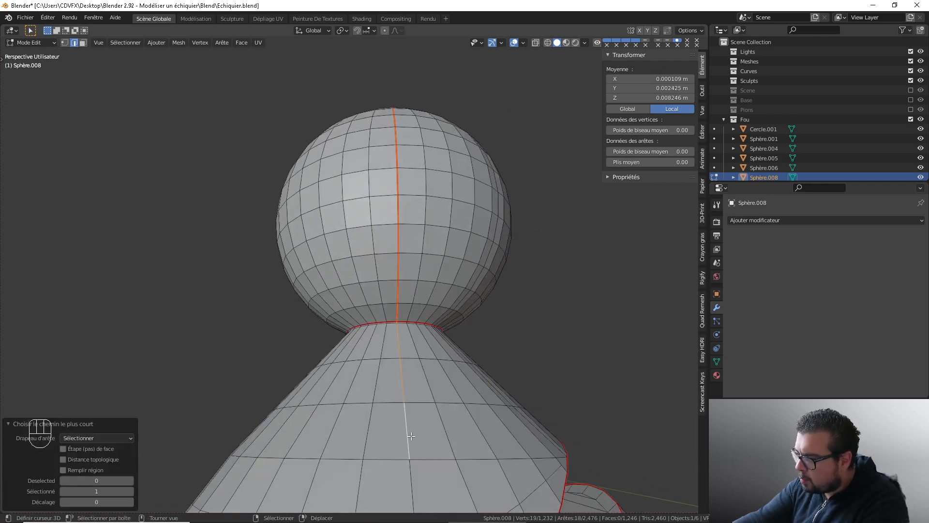
pyautogui.scroll(-4, 411, 436)
pyautogui.keyDown('shift'); pyautogui.moveTo(413, 450); pyautogui.dragTo(414, 213, button='middle'); pyautogui.keyUp('shift')
pyautogui.keyDown('ctrl'); pyautogui.rightClick(368, 438); pyautogui.keyUp('ctrl')
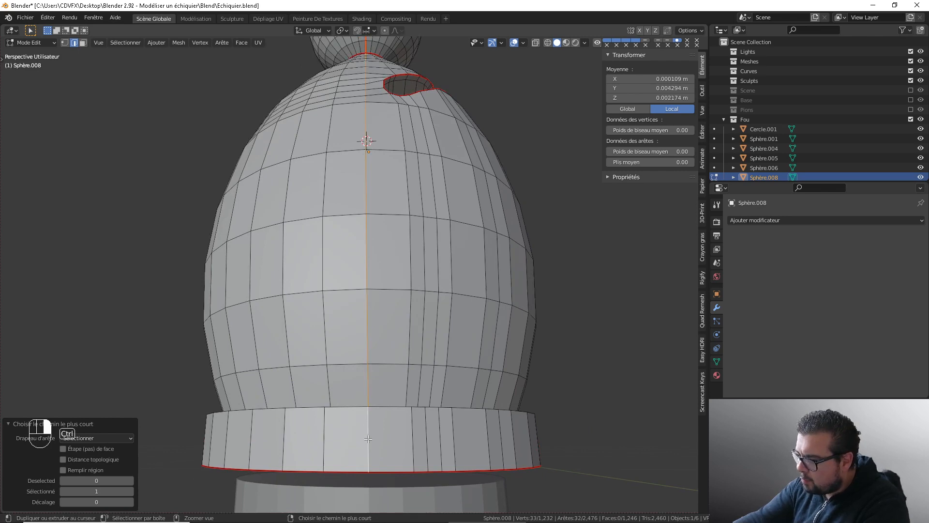
pyautogui.moveTo(368, 438); pyautogui.dragTo(391, 299, button='middle')
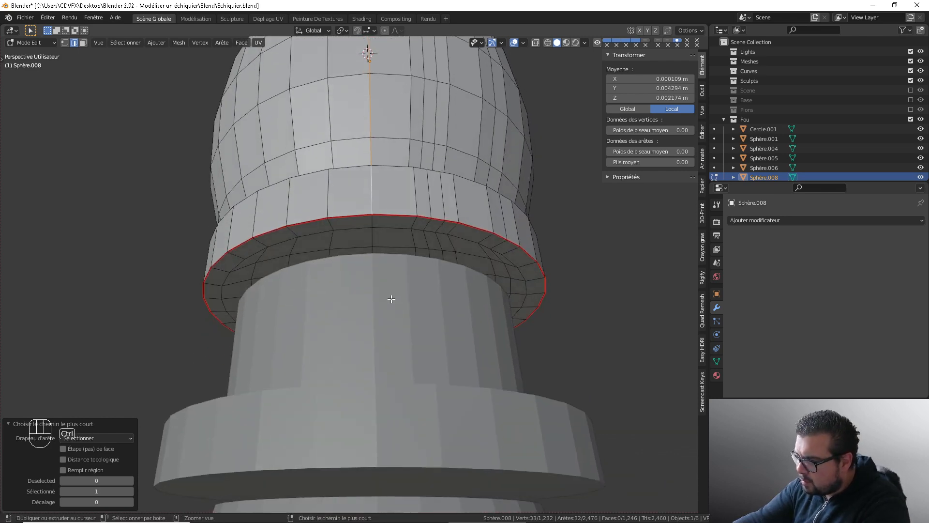
pyautogui.hotkey('ctrl', 'e')
pyautogui.click(391, 299)
# Select the whole head mesh, unwrap it with the new back seam and open the UV editing workspace
pyautogui.press('a')
pyautogui.press('a')
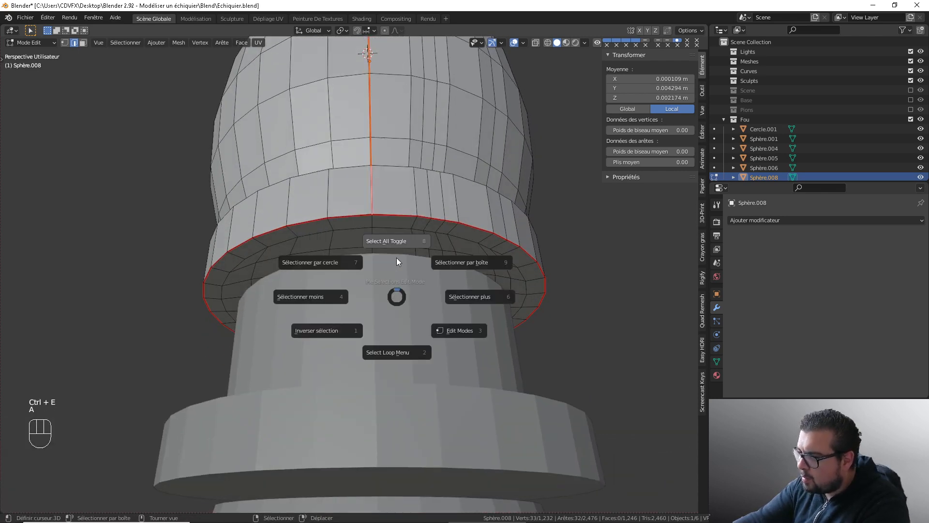
pyautogui.click(394, 223)
pyautogui.press('u')
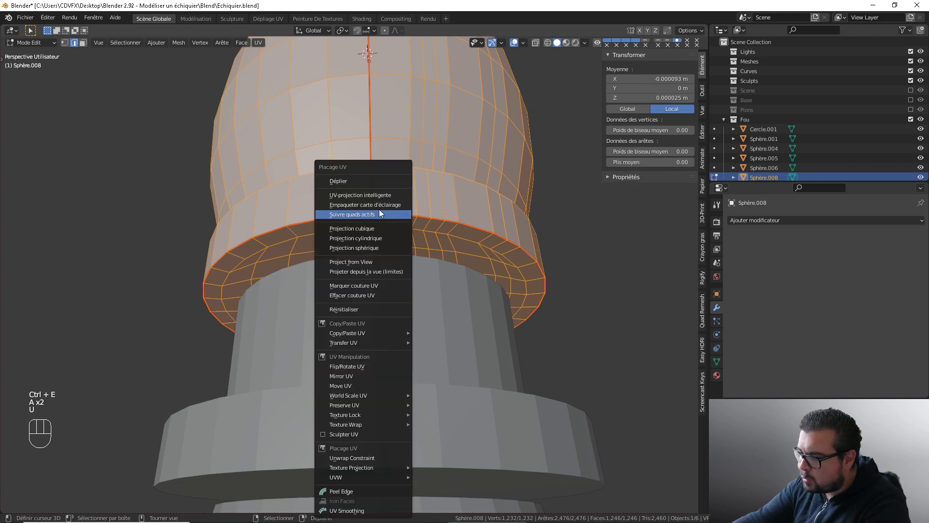
pyautogui.click(364, 181)
pyautogui.click(266, 18)
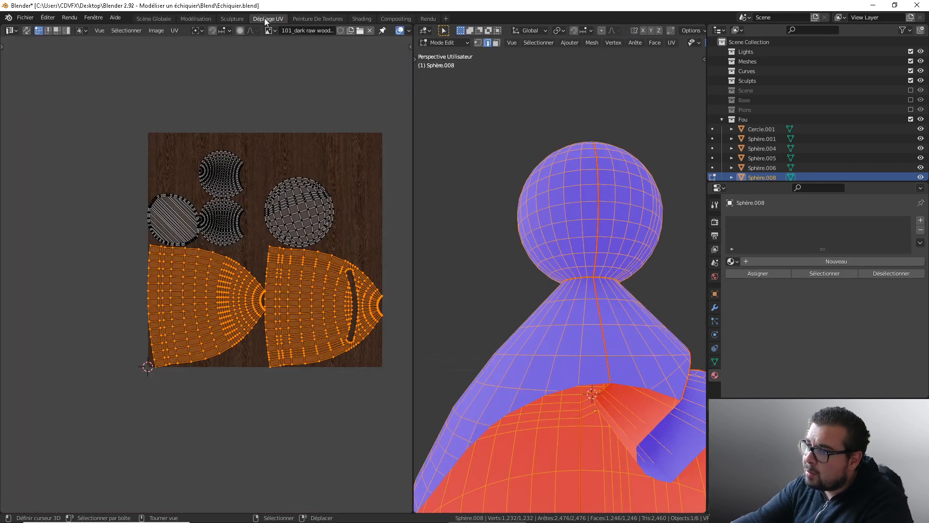
# Try to straighten only the notched half-body island with Rectify, then undo it
pyautogui.hotkey('alt', 'a')
pyautogui.press('a')
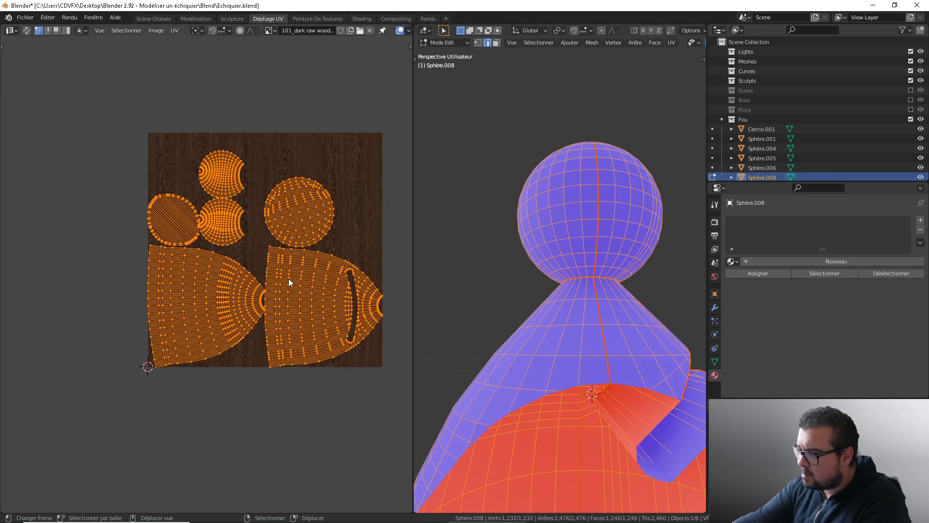
pyautogui.hotkey('alt', 'a')
pyautogui.press('l')
pyautogui.press('q')
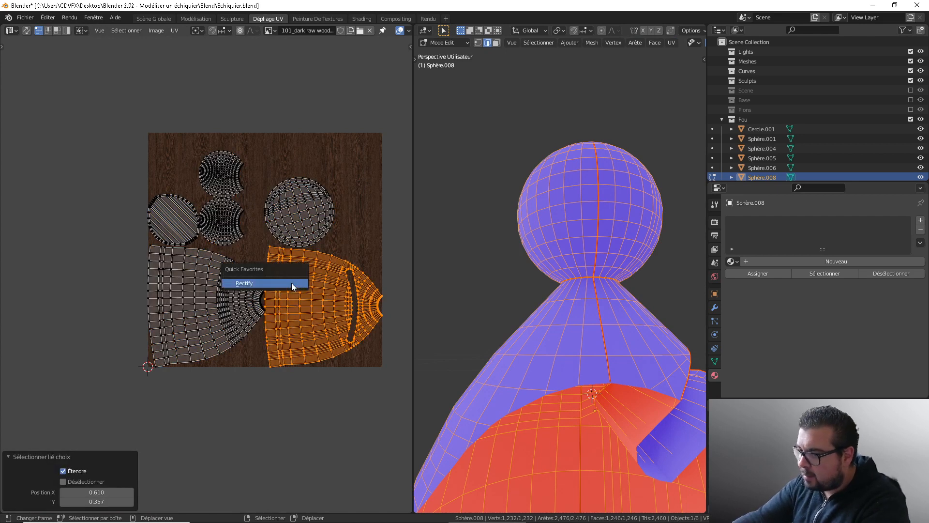
pyautogui.click(273, 282)
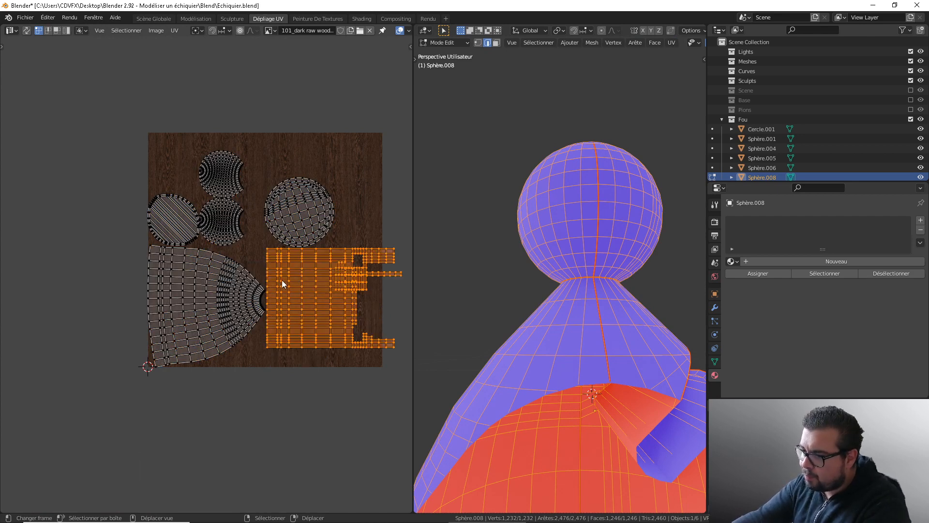
pyautogui.hotkey('ctrl', 'z')
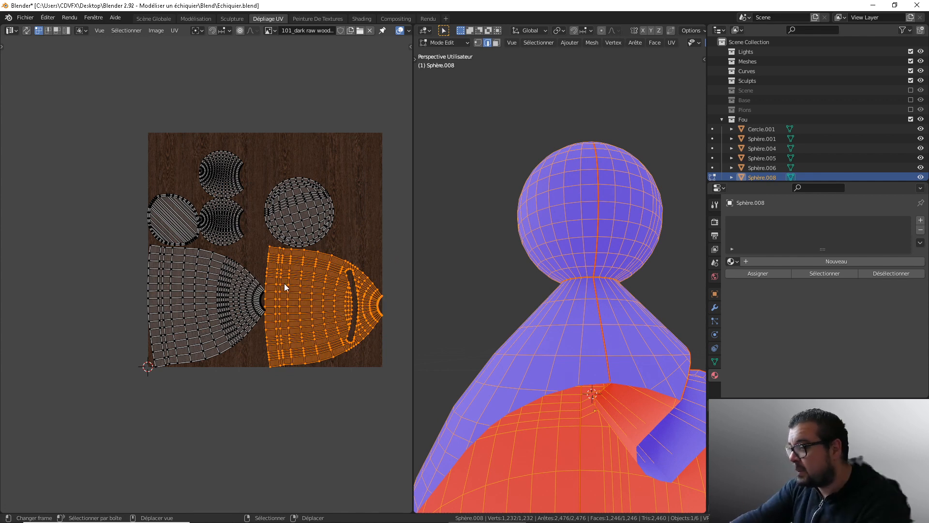
# Rotate the two half-body UV islands by -90° so they stand upright, and repack all the islands
pyautogui.press('t')
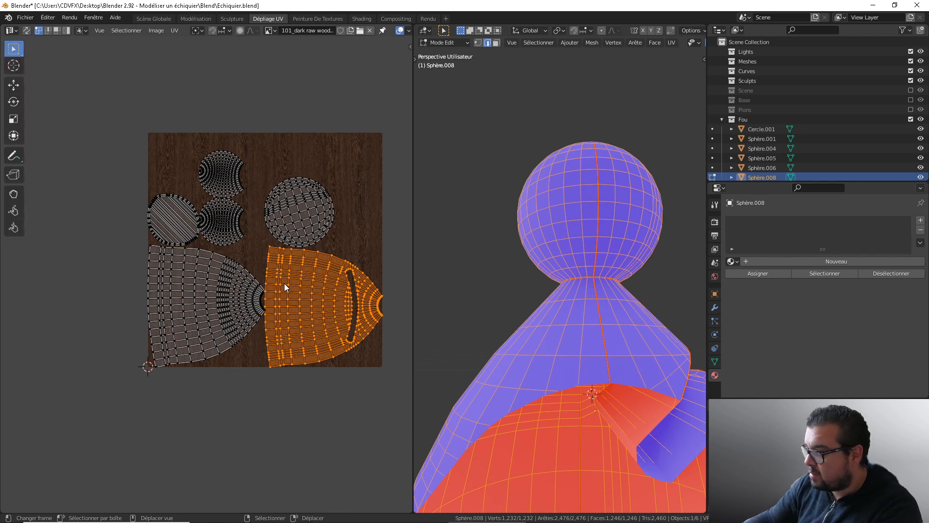
pyautogui.write('l')
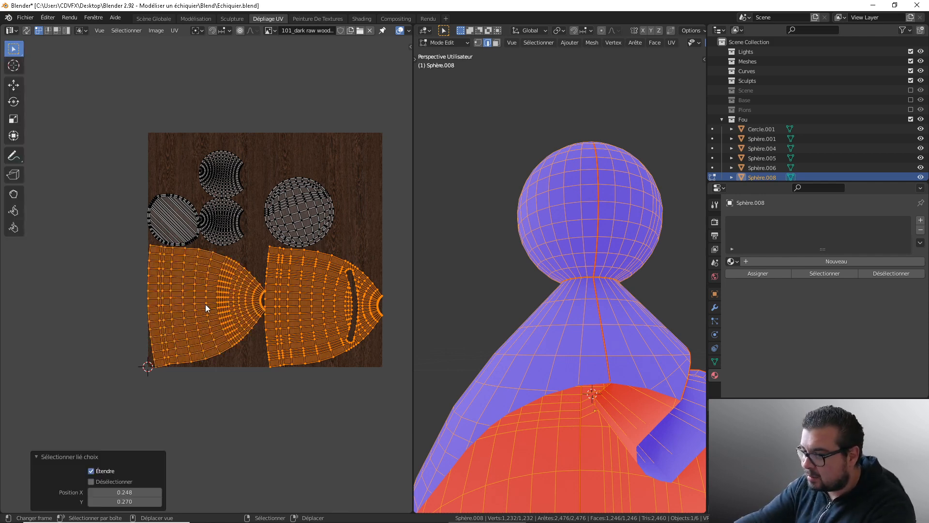
pyautogui.write('r90')
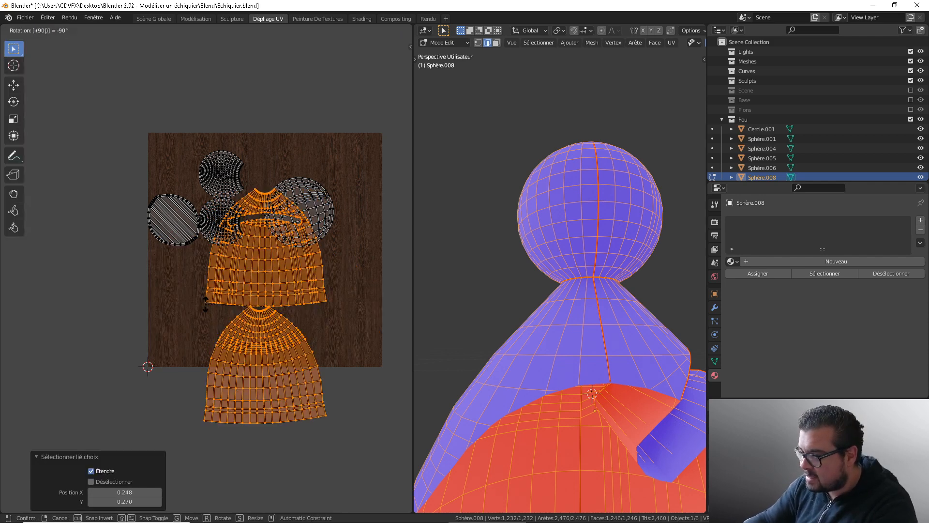
pyautogui.press('Return')
pyautogui.press('a')
pyautogui.hotkey('ctrl', 'p')
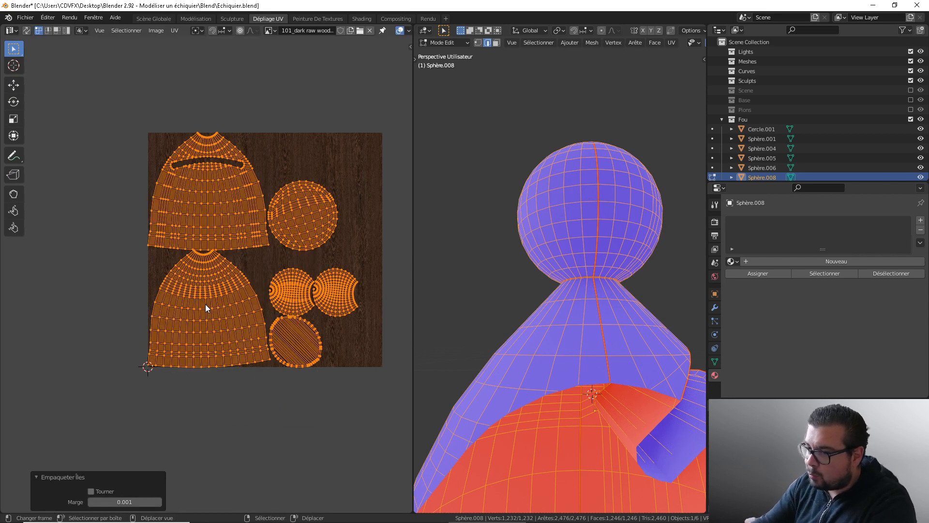
# Try to straighten the diagonally striped oval island with Rectify, then undo it
pyautogui.hotkey('alt', 'a')
pyautogui.press('l')
pyautogui.press('q')
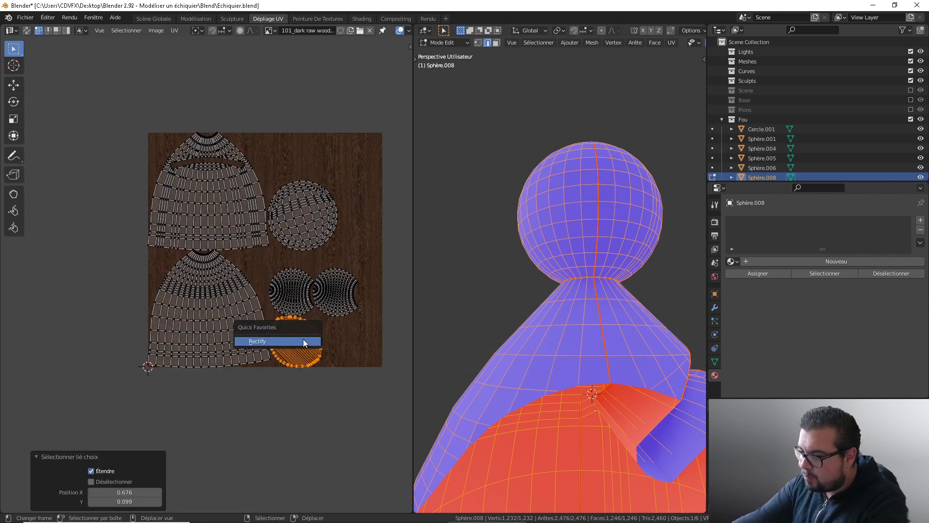
pyautogui.click(295, 341)
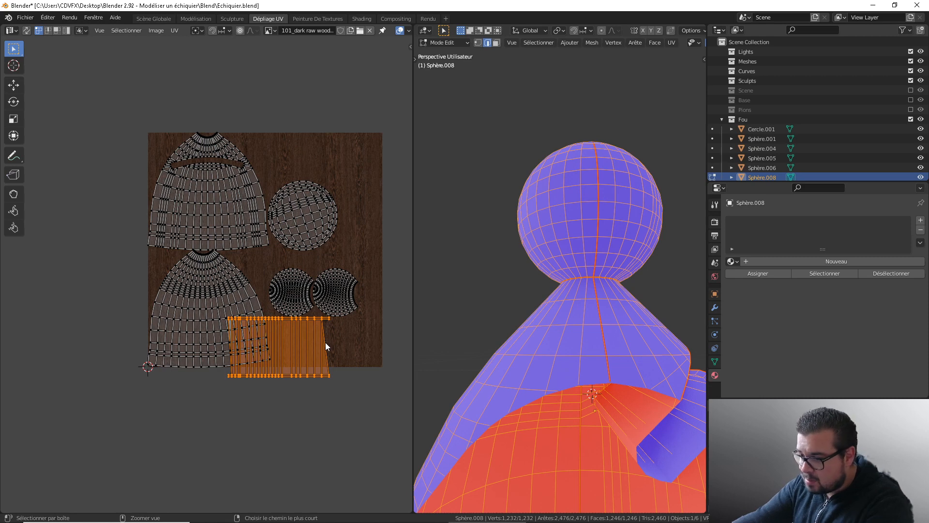
pyautogui.hotkey('ctrl', 'z')
pyautogui.hotkey('ctrl', 'z')
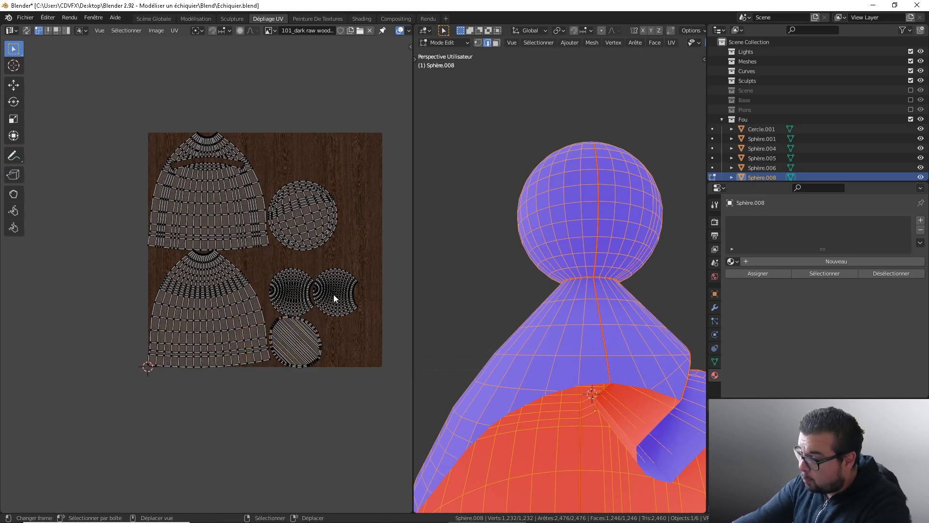
# Rotate the two small ball-half UV islands by 90° and repack all the islands
pyautogui.press('l')
pyautogui.write('lr')
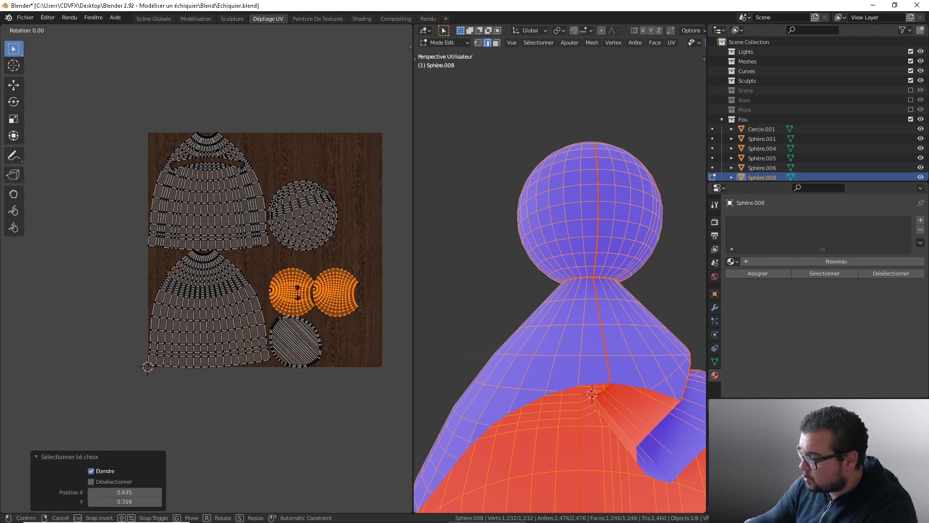
pyautogui.write('90')
pyautogui.press('Return')
pyautogui.press('a')
pyautogui.hotkey('ctrl', 'p')
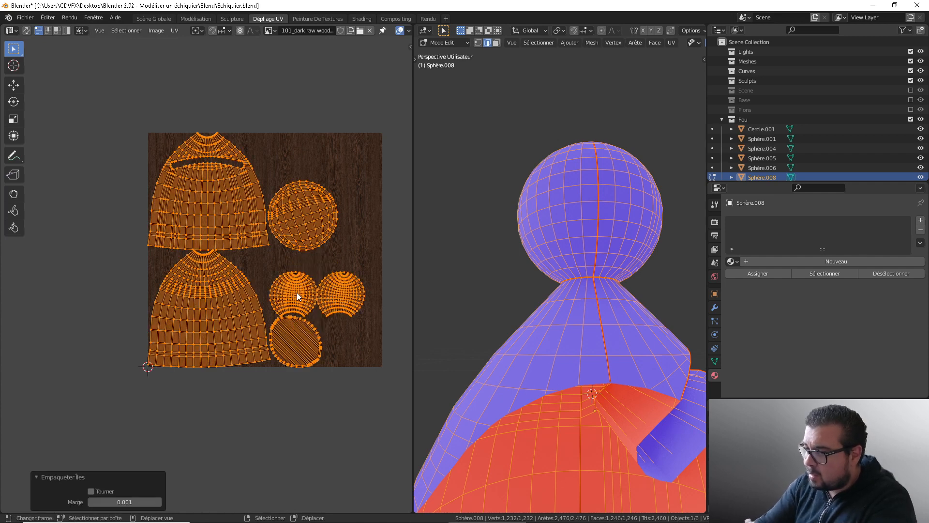
# Leave UV editing and reopen the bishop's head mesh in Edit Mode in the Scène Globale workspace
pyautogui.press('Tab')
pyautogui.moveTo(573, 348); pyautogui.dragTo(545, 329, button='middle')
pyautogui.click(148, 19)
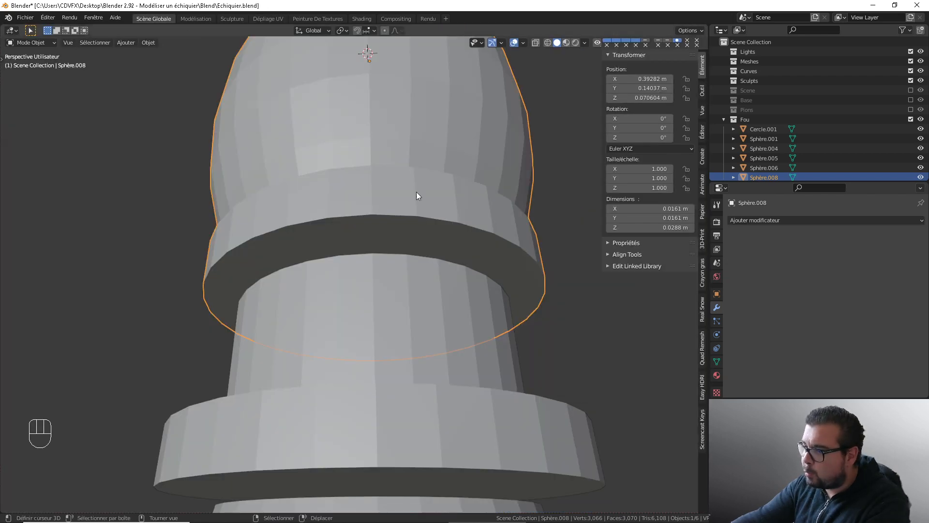
pyautogui.scroll(-3, 472, 246)
pyautogui.moveTo(471, 246); pyautogui.dragTo(386, 264, button='middle')
pyautogui.scroll(-3, 437, 228)
pyautogui.scroll(3, 448, 284)
pyautogui.press('Tab')
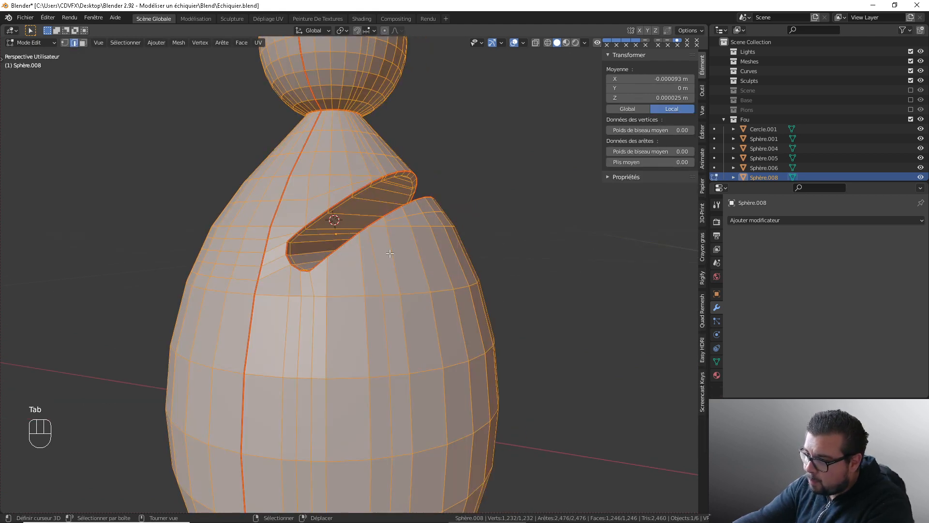
# Select the full edge loop at the neck, where the ball meets the body
pyautogui.keyDown('shift'); pyautogui.moveTo(347, 129); pyautogui.dragTo(392, 240, button='middle'); pyautogui.keyUp('shift')
pyautogui.scroll(3, 391, 240)
pyautogui.scroll(1, 392, 240)
pyautogui.rightClick(407, 161)
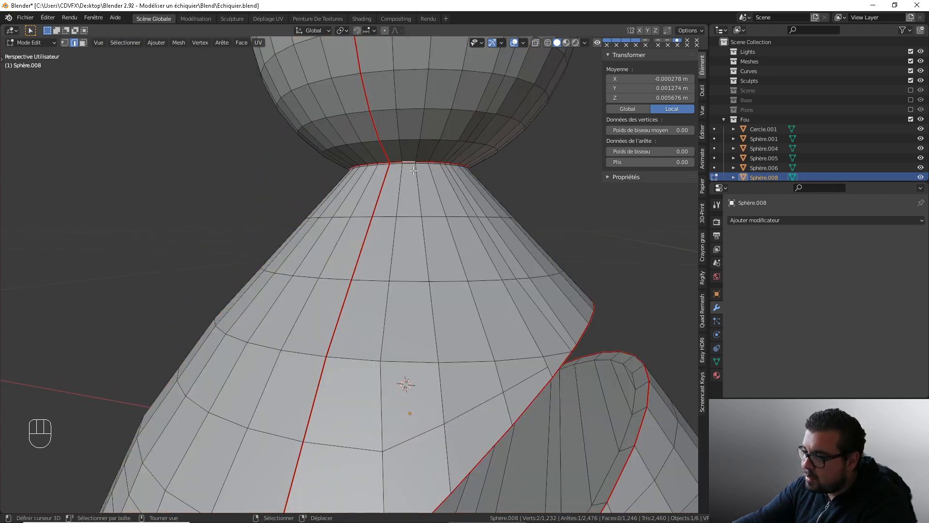
pyautogui.scroll(1, 414, 170)
pyautogui.keyDown('shift'); pyautogui.moveTo(414, 170); pyautogui.dragTo(410, 206, button='middle'); pyautogui.keyUp('shift')
pyautogui.scroll(1, 410, 205)
pyautogui.scroll(1, 412, 198)
pyautogui.scroll(-1, 457, 135)
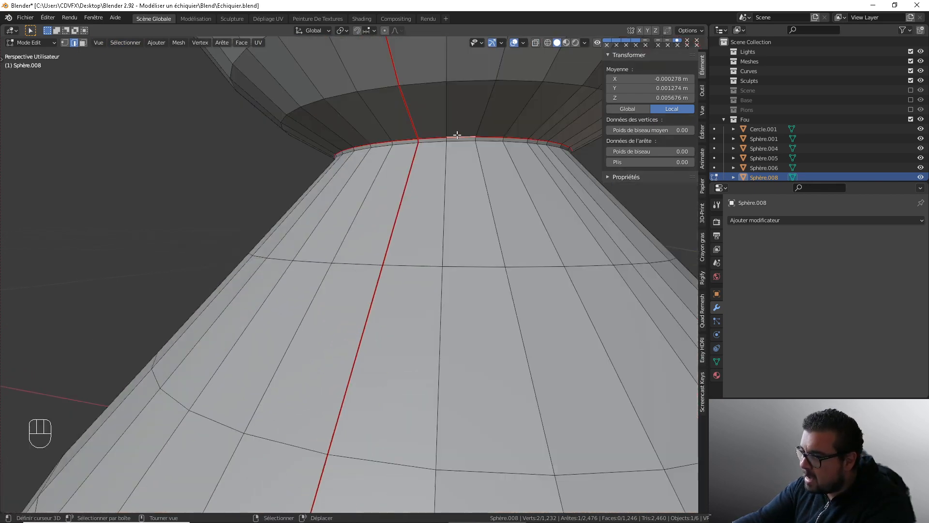
pyautogui.keyDown('alt'); pyautogui.keyDown('shift'); pyautogui.rightClick(462, 141); pyautogui.keyUp('shift'); pyautogui.keyUp('alt')
pyautogui.keyDown('alt'); pyautogui.keyDown('shift'); pyautogui.rightClick(462, 140); pyautogui.keyUp('shift'); pyautogui.keyUp('alt')
# Add the entire outer rim of the diagonal notch, on all sides, to the edge selection
pyautogui.scroll(-4, 501, 300)
pyautogui.keyDown('shift'); pyautogui.moveTo(502, 300); pyautogui.dragTo(491, 192, button='middle'); pyautogui.keyUp('shift')
pyautogui.keyDown('alt'); pyautogui.keyDown('shift'); pyautogui.rightClick(353, 234); pyautogui.keyUp('shift'); pyautogui.keyUp('alt')
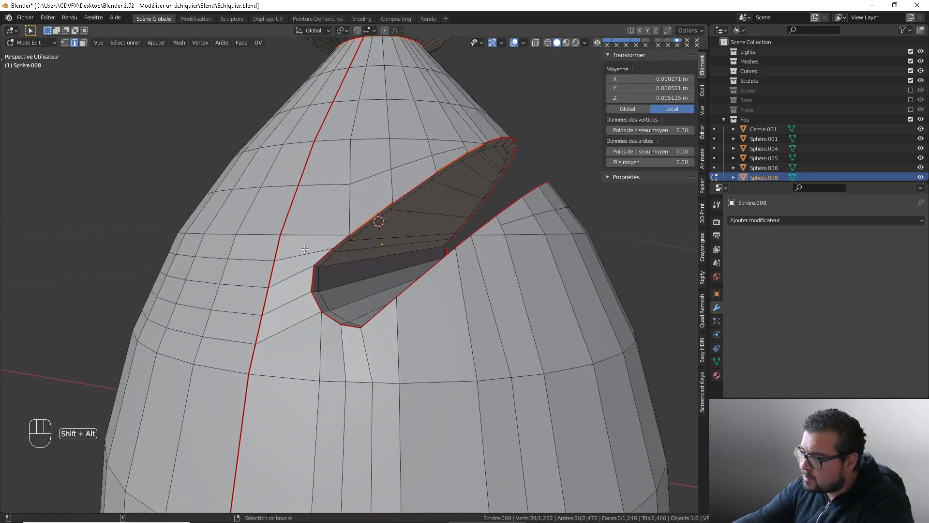
pyautogui.keyDown('alt'); pyautogui.keyDown('shift'); pyautogui.rightClick(342, 329); pyautogui.keyUp('shift'); pyautogui.keyUp('alt')
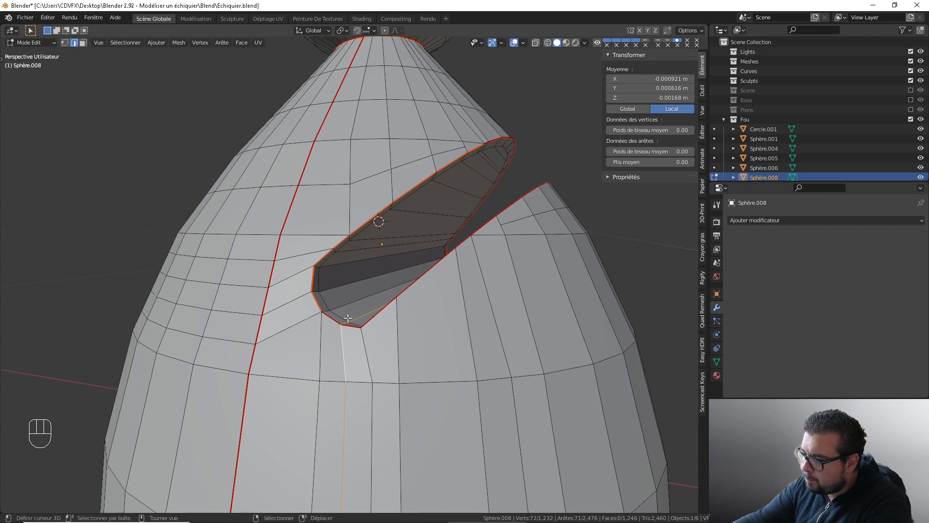
pyautogui.hotkey('ctrl', 'z')
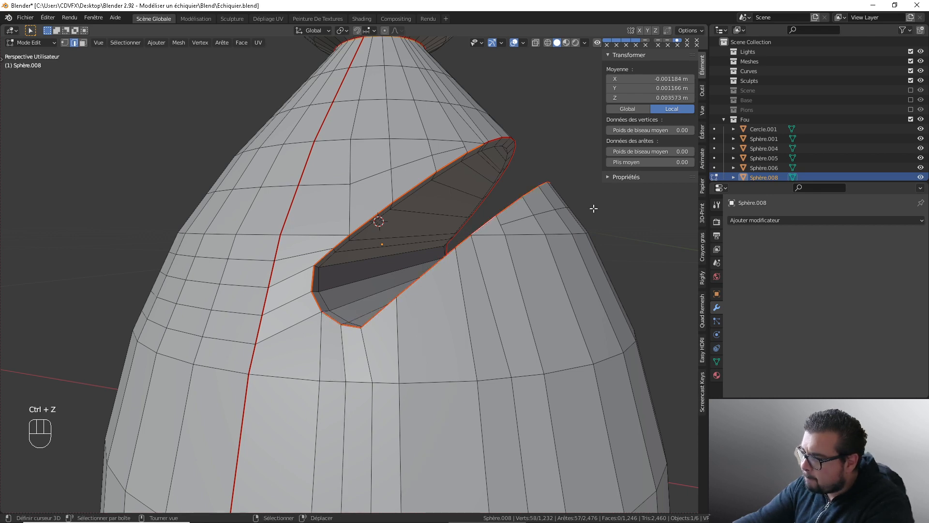
pyautogui.moveTo(471, 233); pyautogui.dragTo(339, 283, button='middle')
pyautogui.keyDown('alt'); pyautogui.keyDown('shift'); pyautogui.rightClick(268, 327); pyautogui.keyUp('shift'); pyautogui.keyUp('alt')
pyautogui.keyDown('alt'); pyautogui.keyDown('shift'); pyautogui.rightClick(328, 309); pyautogui.keyUp('shift'); pyautogui.keyUp('alt')
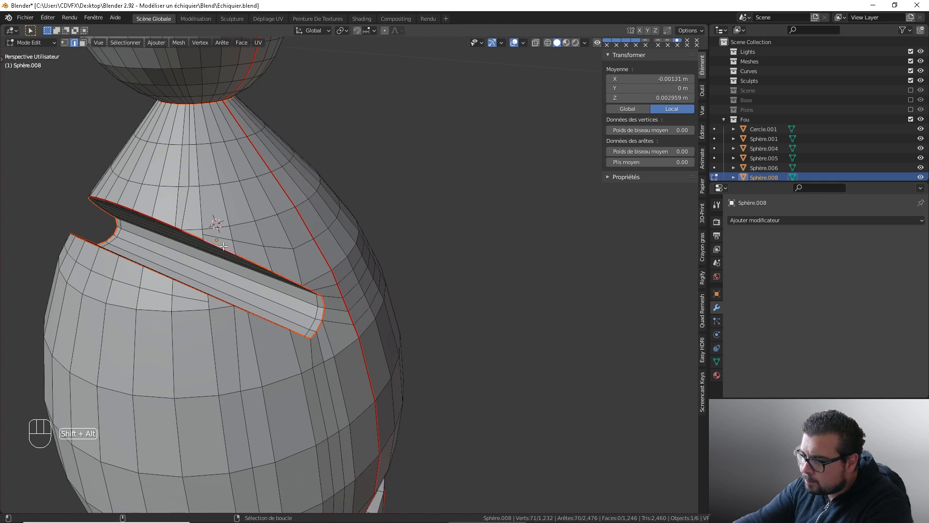
pyautogui.moveTo(223, 247); pyautogui.dragTo(284, 219, button='middle')
pyautogui.keyDown('alt'); pyautogui.keyDown('shift'); pyautogui.rightClick(284, 217); pyautogui.keyUp('shift'); pyautogui.keyUp('alt')
pyautogui.scroll(-1, 279, 280)
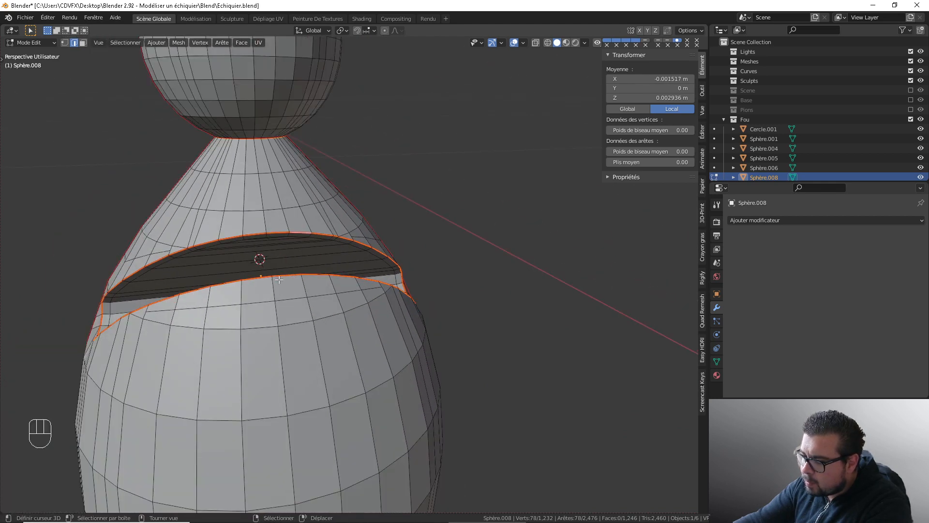
# Add the collar's three edge loops to the selection: the junction with the body, the upper outer rim and the lower outer rim
pyautogui.scroll(-1, 280, 280)
pyautogui.keyDown('shift'); pyautogui.moveTo(279, 280); pyautogui.dragTo(375, 223, button='middle'); pyautogui.keyUp('shift')
pyautogui.moveTo(375, 223); pyautogui.dragTo(455, 241, button='middle')
pyautogui.keyDown('shift'); pyautogui.moveTo(397, 261); pyautogui.dragTo(412, 135, button='middle'); pyautogui.keyUp('shift')
pyautogui.moveTo(414, 257); pyautogui.dragTo(418, 282, button='middle')
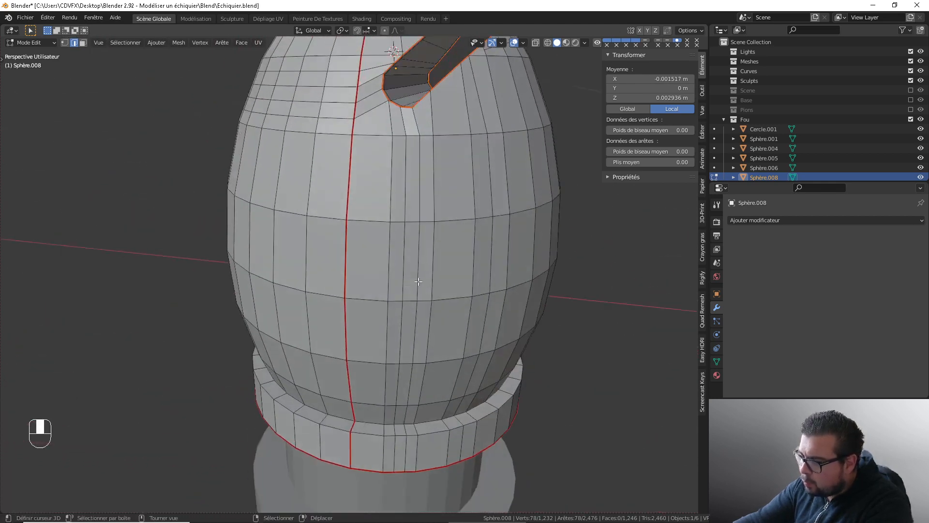
pyautogui.keyDown('alt'); pyautogui.keyDown('shift'); pyautogui.rightClick(373, 422); pyautogui.keyUp('shift'); pyautogui.keyUp('alt')
pyautogui.keyDown('alt'); pyautogui.keyDown('shift'); pyautogui.rightClick(371, 433); pyautogui.keyUp('shift'); pyautogui.keyUp('alt')
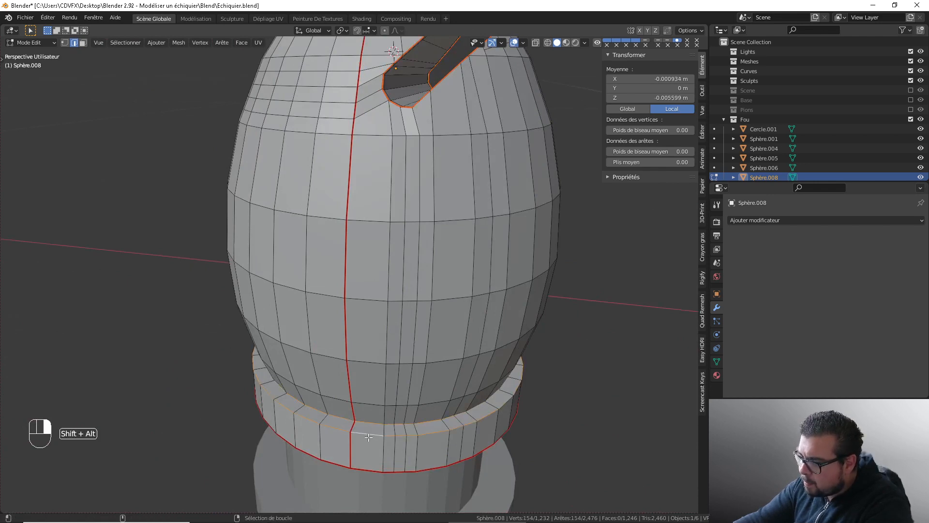
pyautogui.keyDown('alt'); pyautogui.keyDown('shift'); pyautogui.rightClick(400, 455); pyautogui.keyUp('shift'); pyautogui.keyUp('alt')
pyautogui.moveTo(399, 455); pyautogui.dragTo(405, 360, button='middle')
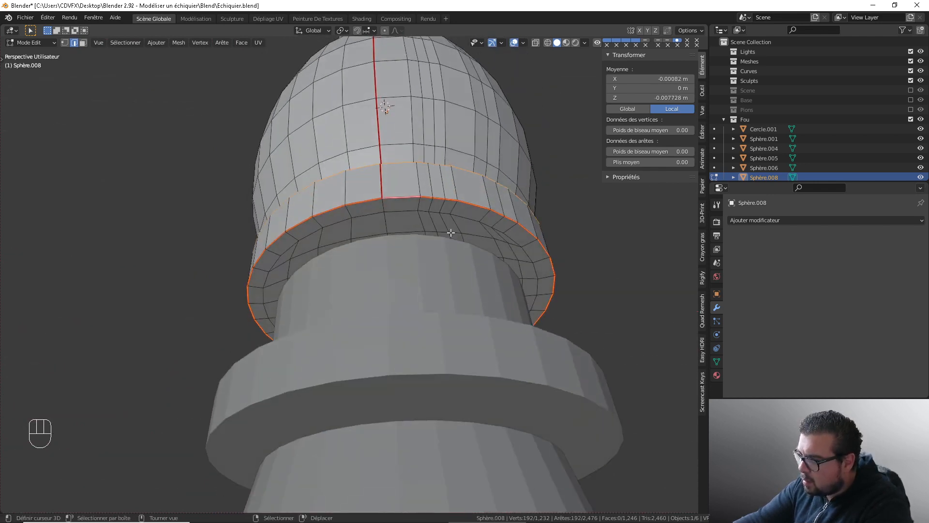
# Try a one-segment bevel of about 0.000058 m on the selected edge loops, inspect it at the neck and undo it
pyautogui.moveTo(450, 233); pyautogui.dragTo(451, 228, button='middle')
pyautogui.hotkey('ctrl', 'b')
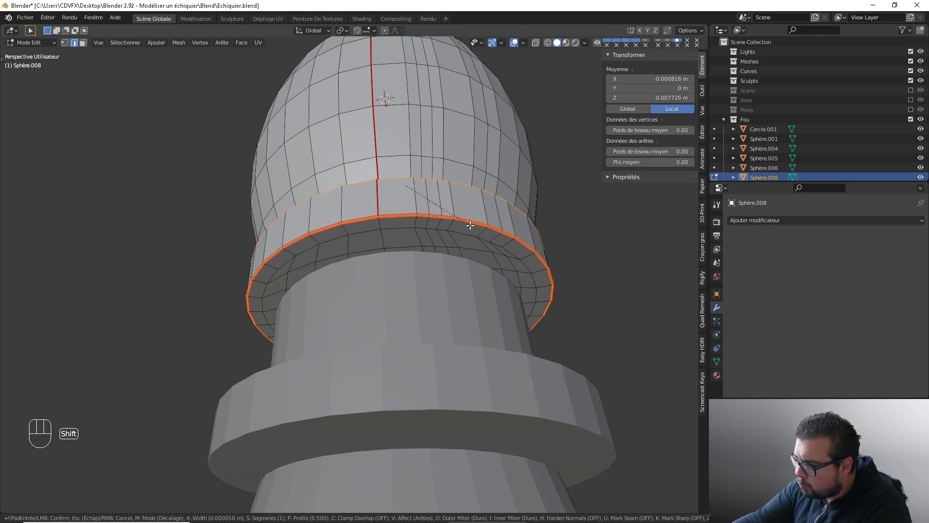
pyautogui.click(470, 225)
pyautogui.moveTo(470, 225); pyautogui.dragTo(409, 295, button='middle')
pyautogui.scroll(5, 430, 324)
pyautogui.keyDown('shift'); pyautogui.moveTo(533, 296); pyautogui.dragTo(503, 300, button='middle'); pyautogui.keyUp('shift')
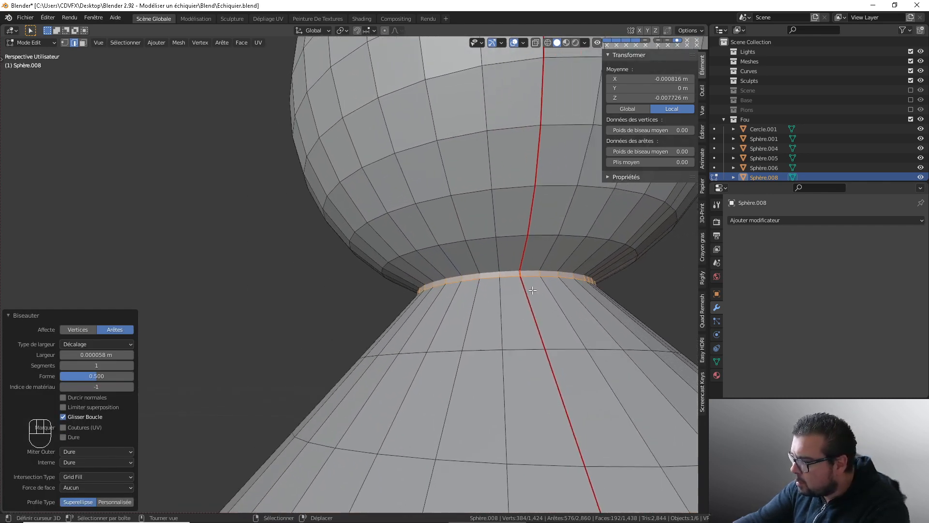
pyautogui.hotkey('ctrl', 'e')
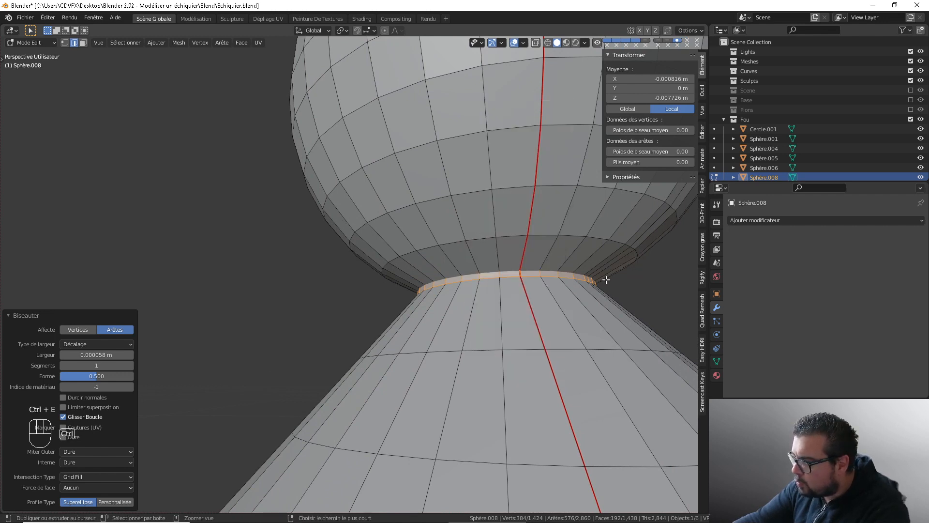
pyautogui.hotkey('ctrl', 'z')
# Bevel the selected neck, notch and collar loops by about 0.000015 m with one segment and return to Object Mode
pyautogui.hotkey('ctrl', 'b')
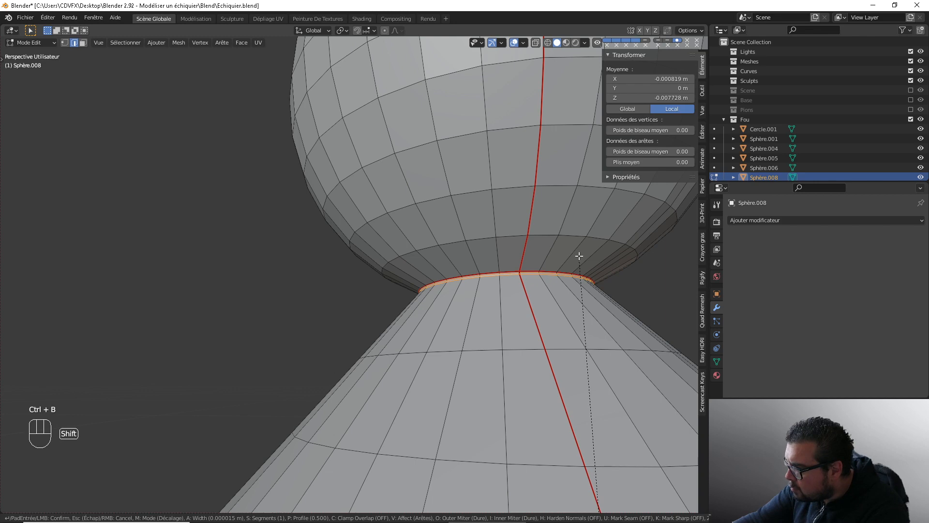
pyautogui.click(579, 256)
pyautogui.press('Tab')
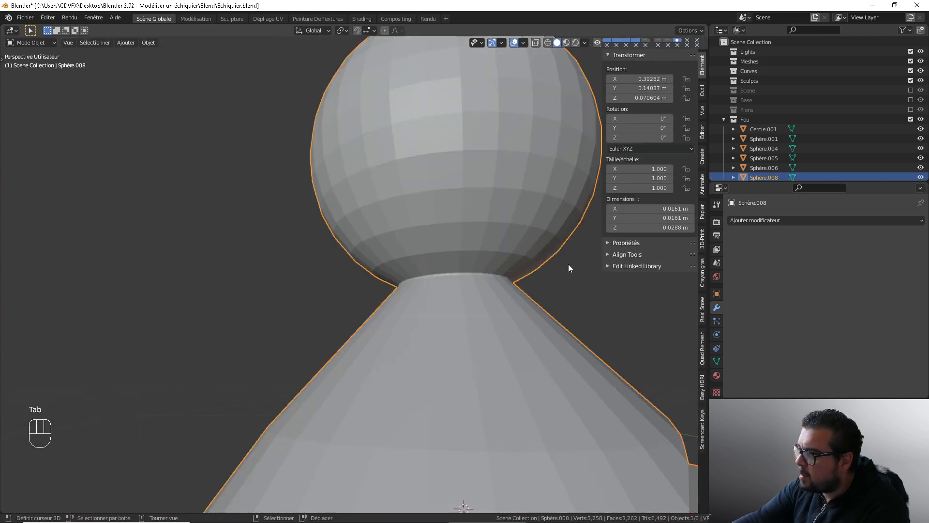
# Shade the bishop's head smooth and enable Auto Smooth for its normals
pyautogui.press('w')
pyautogui.click(536, 264)
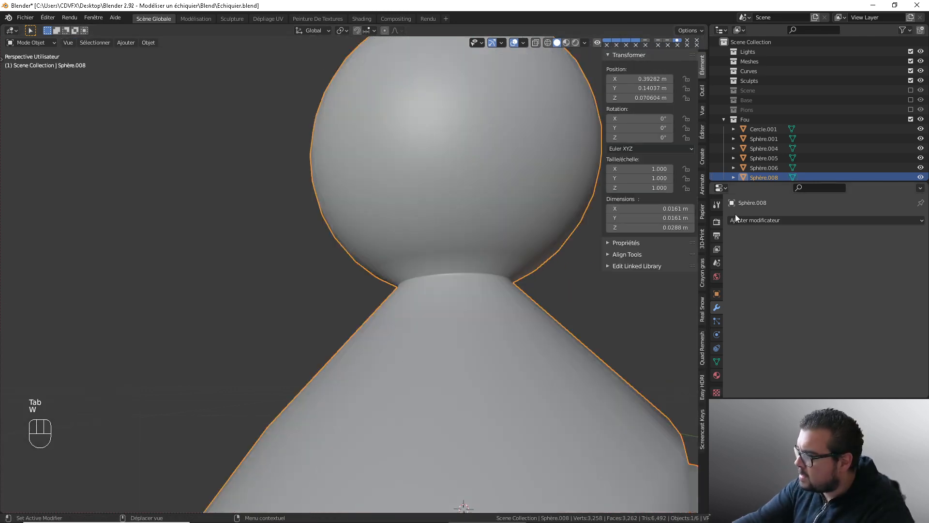
pyautogui.click(717, 361)
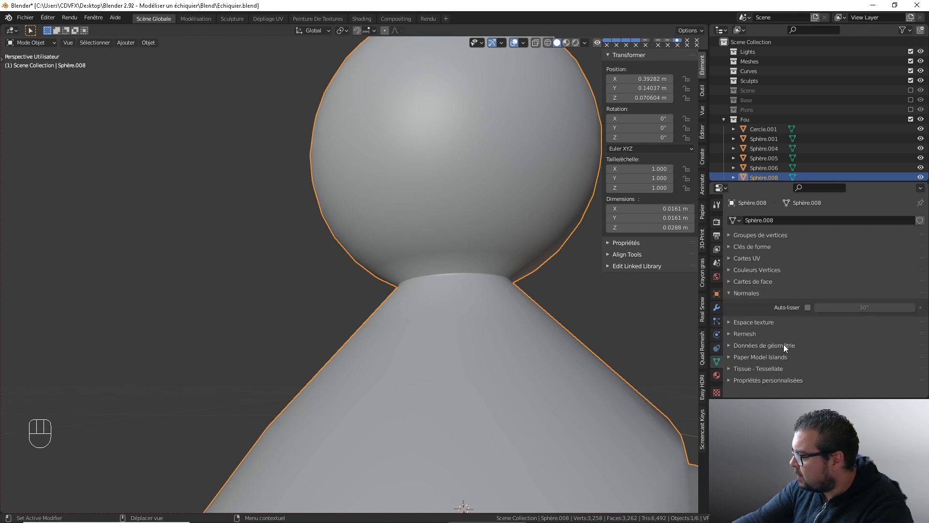
pyautogui.click(807, 307)
# Add a Weighted Normal modifier to the head and set its weight to 100
pyautogui.click(717, 307)
pyautogui.click(786, 220)
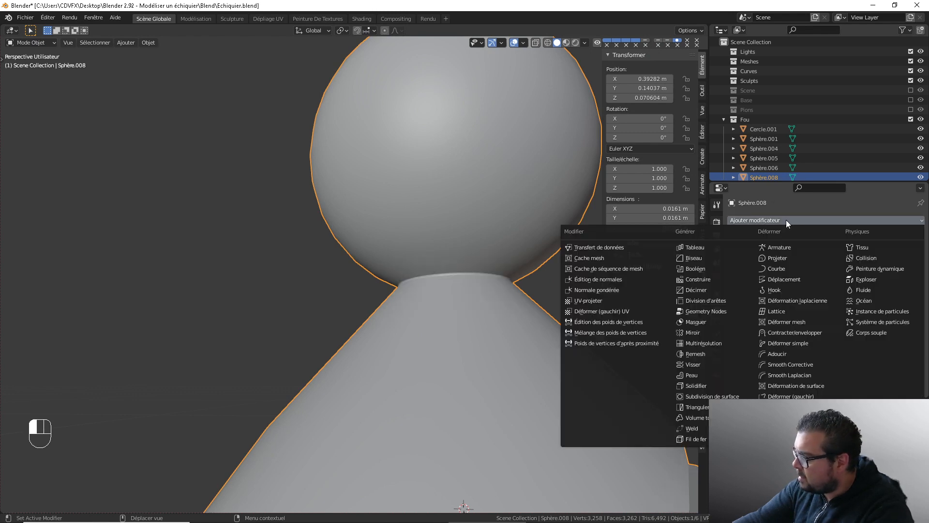
pyautogui.click(619, 289)
pyautogui.scroll(-7, 549, 292)
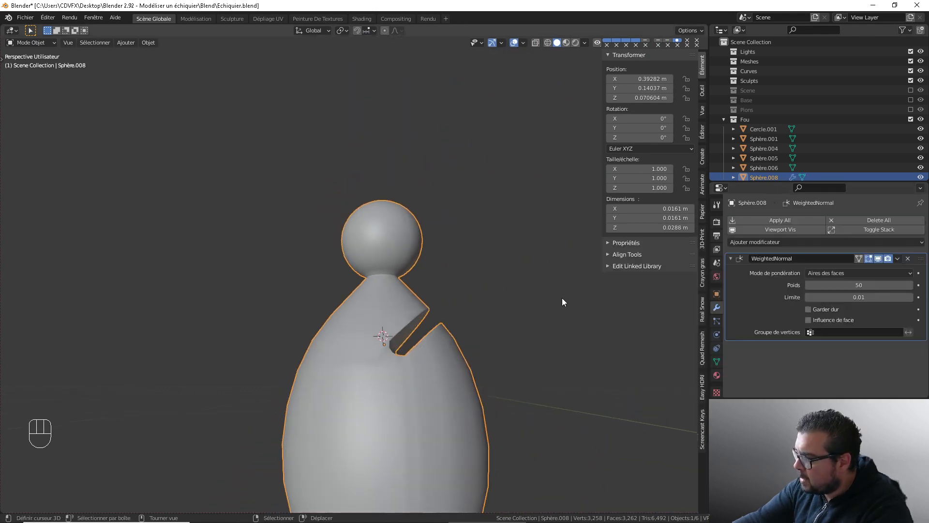
pyautogui.moveTo(857, 286); pyautogui.dragTo(913, 287)
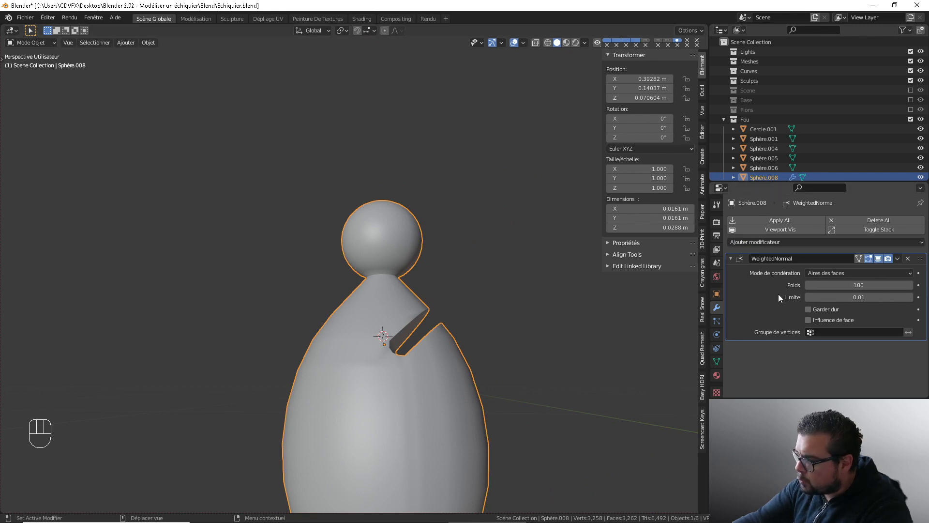
# Add a Subdivision Surface modifier to the head and place it above the Weighted Normal modifier in the stack
pyautogui.click(897, 242)
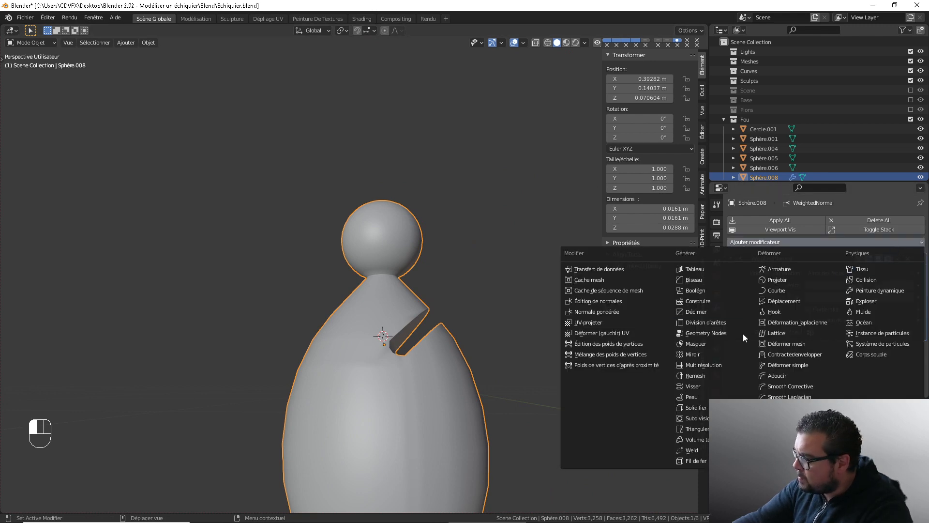
pyautogui.click(742, 396)
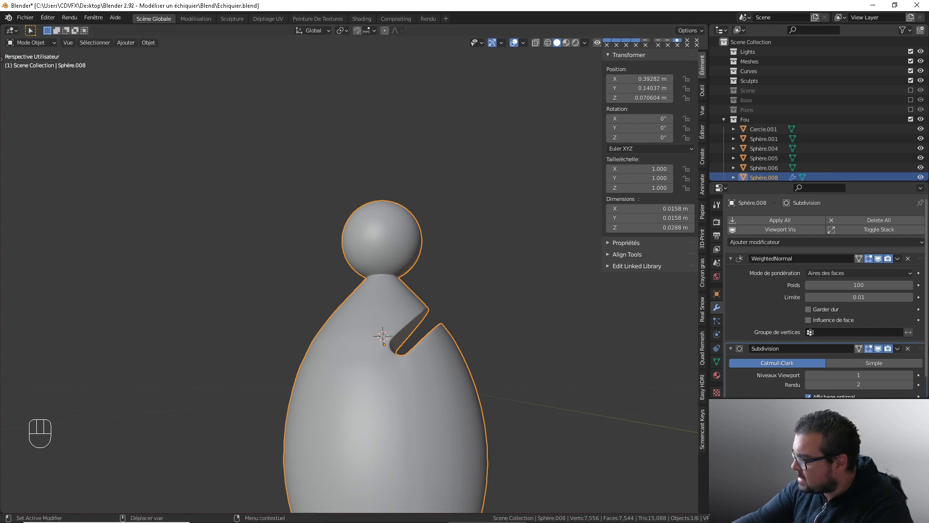
pyautogui.moveTo(920, 349); pyautogui.dragTo(921, 260)
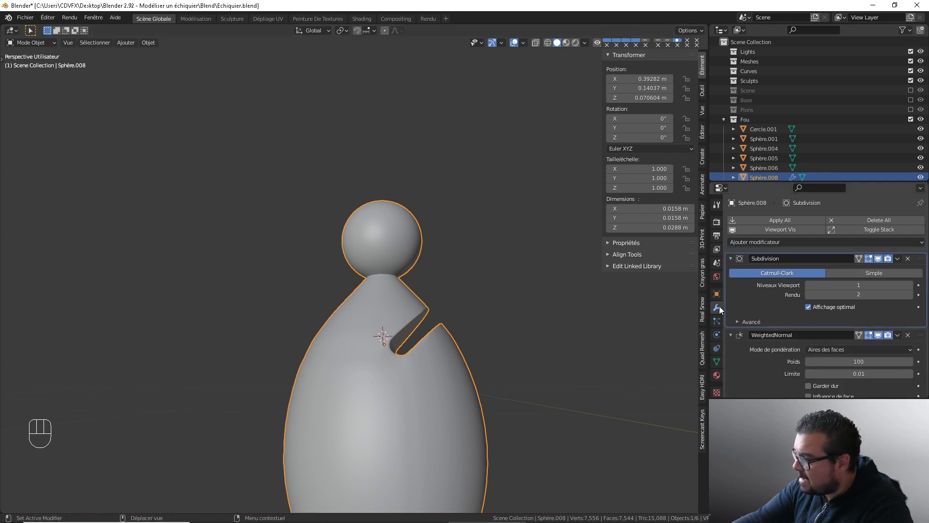
pyautogui.scroll(-4, 481, 352)
pyautogui.keyDown('shift'); pyautogui.moveTo(481, 352); pyautogui.dragTo(409, 295, button='middle'); pyautogui.keyUp('shift')
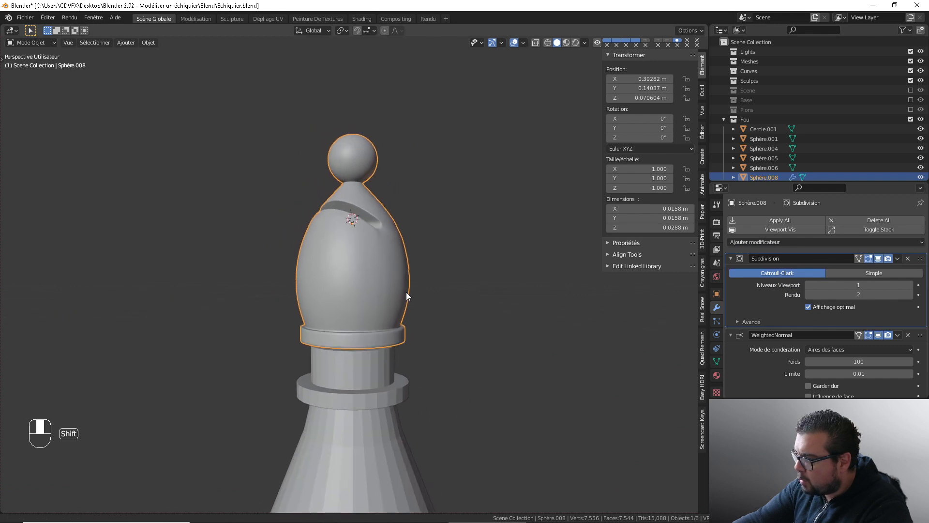
# Enter Edit Mode on the bishop's head and try LoopTools Relax on the horizontal edge loop just below the notch
pyautogui.scroll(5, 434, 332)
pyautogui.keyDown('shift'); pyautogui.moveTo(539, 299); pyautogui.dragTo(426, 305, button='middle'); pyautogui.keyUp('shift')
pyautogui.scroll(2, 436, 310)
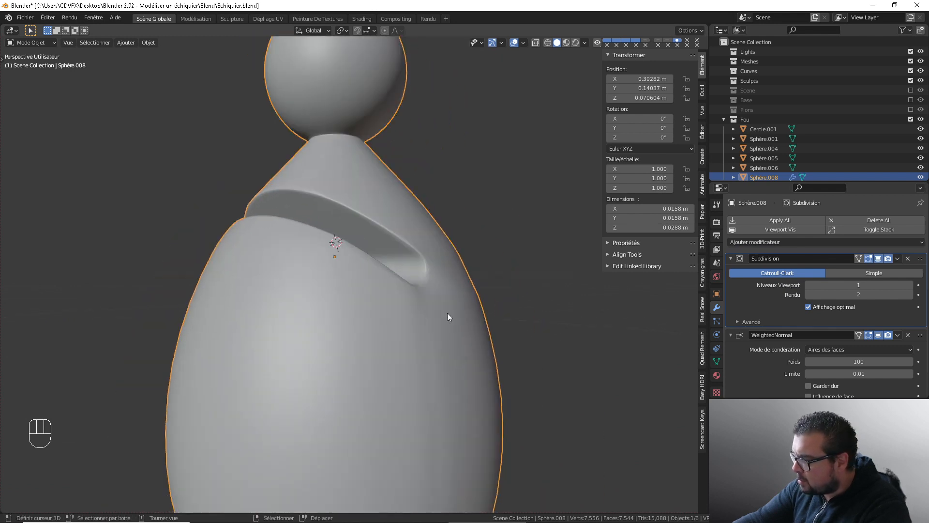
pyautogui.press('Tab')
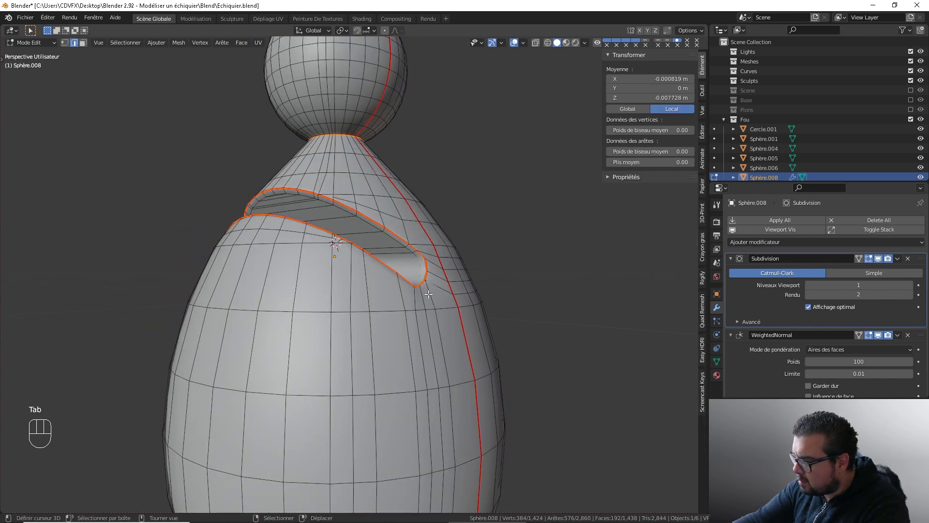
pyautogui.moveTo(462, 300); pyautogui.dragTo(397, 301, button='middle')
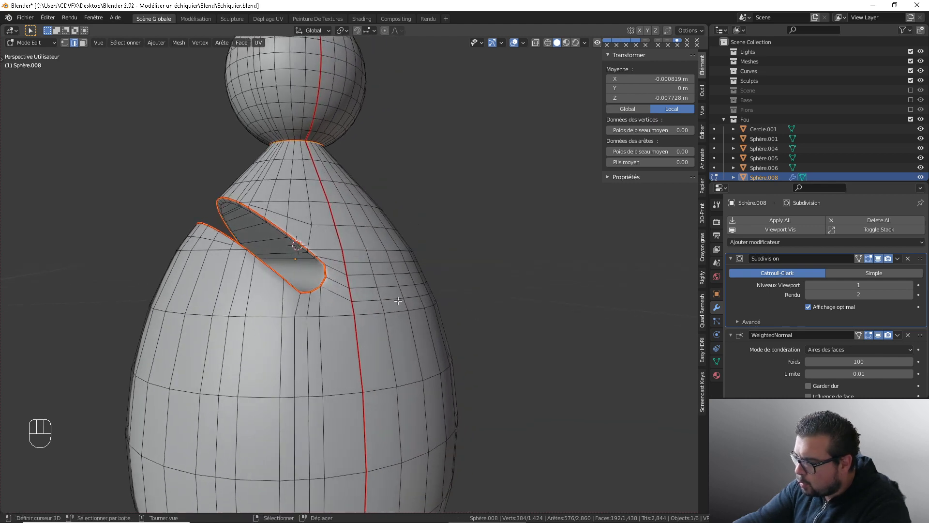
pyautogui.scroll(1, 342, 300)
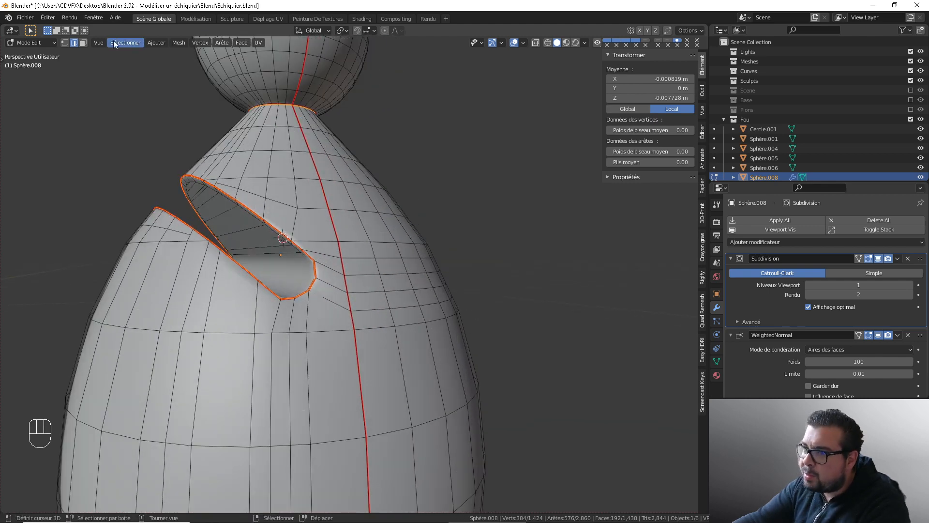
pyautogui.keyDown('alt'); pyautogui.click(338, 330); pyautogui.keyUp('alt')
pyautogui.press('w')
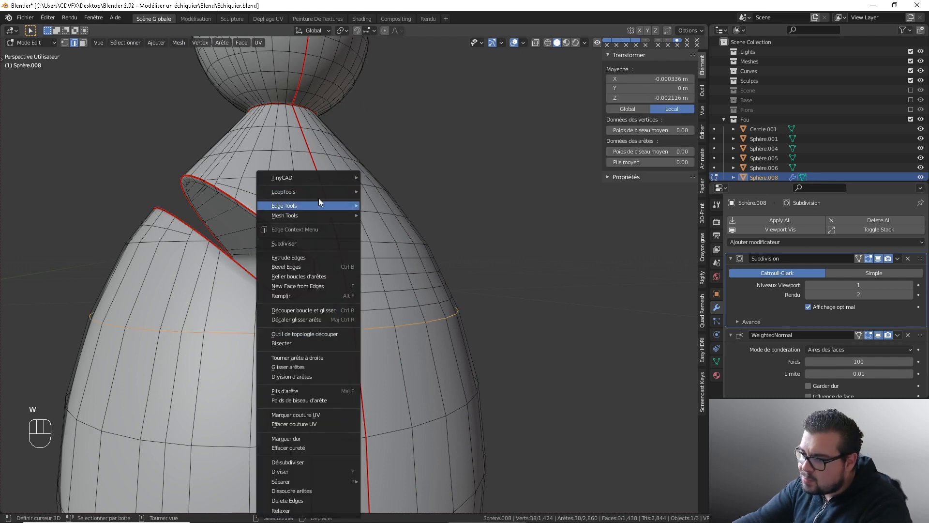
pyautogui.moveTo(349, 192)
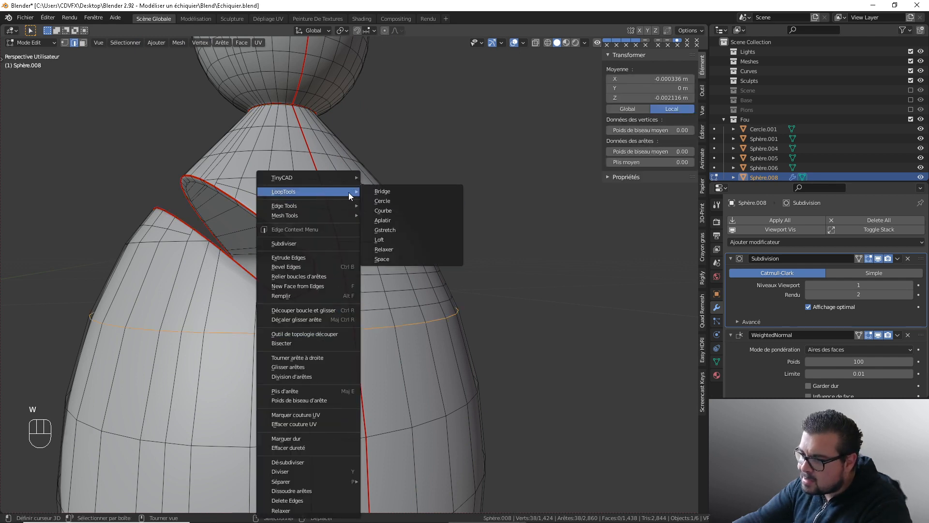
pyautogui.click(392, 249)
pyautogui.hotkey('ctrl', 'z')
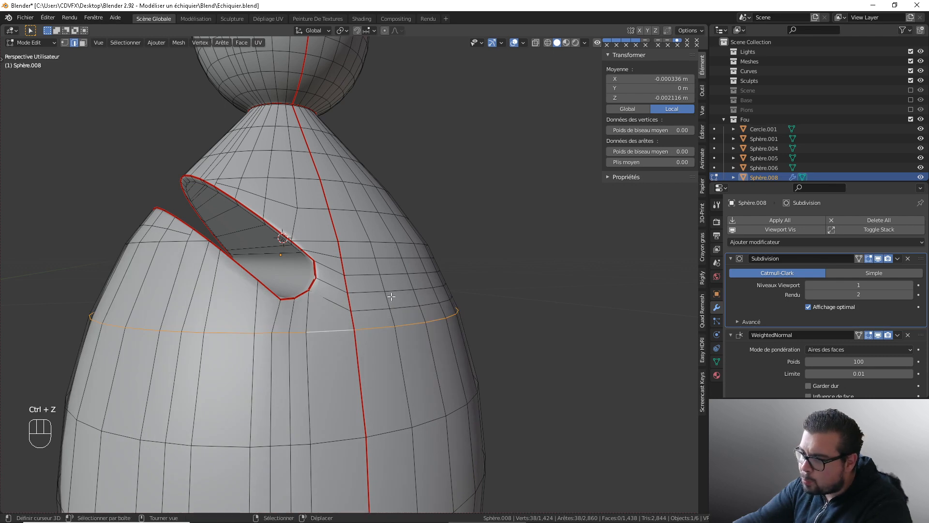
# Try LoopTools Circle on the edge loop selected just below the notch
pyautogui.press('w')
pyautogui.moveTo(371, 191)
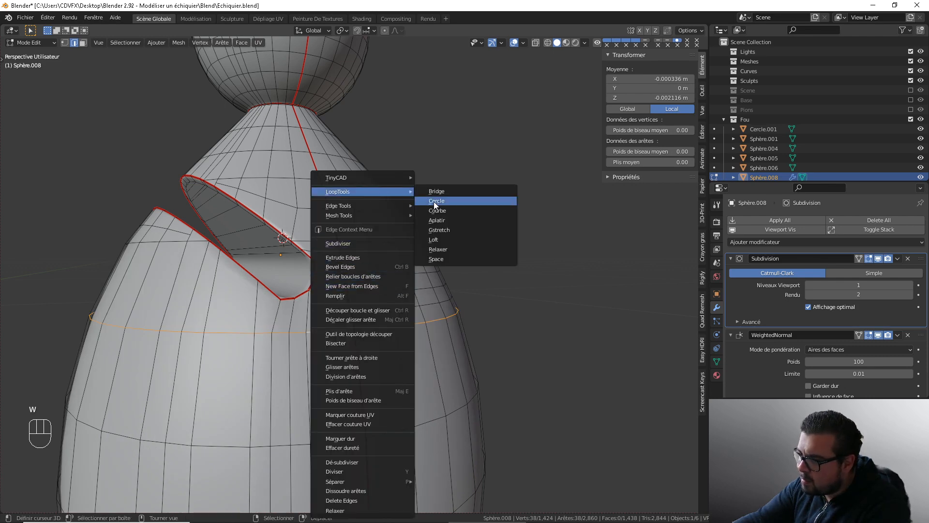
pyautogui.click(445, 201)
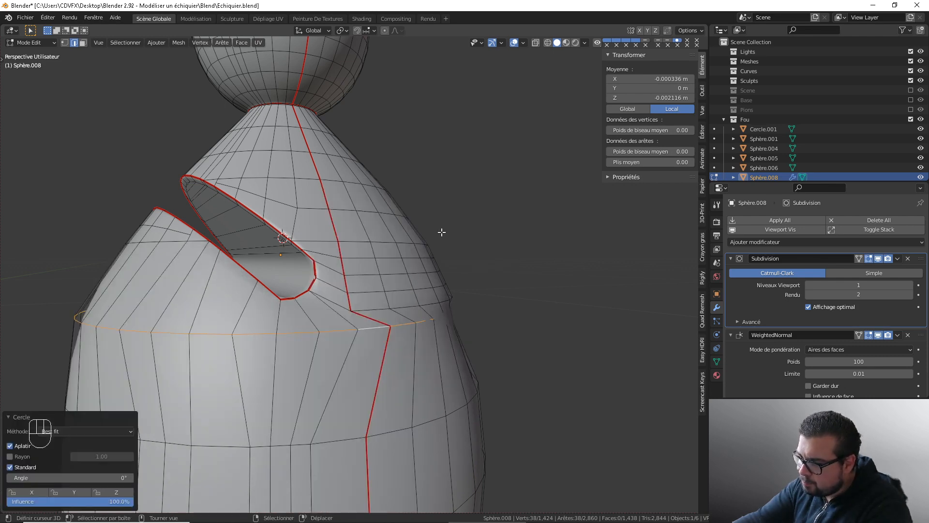
pyautogui.keyDown('shift'); pyautogui.moveTo(419, 269); pyautogui.dragTo(422, 216, button='middle'); pyautogui.keyUp('shift')
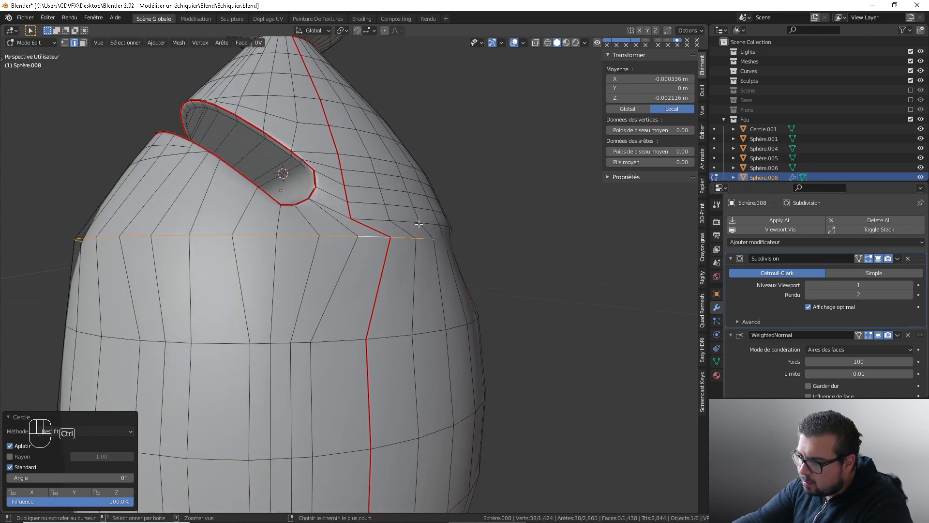
pyautogui.hotkey('ctrl', 'z')
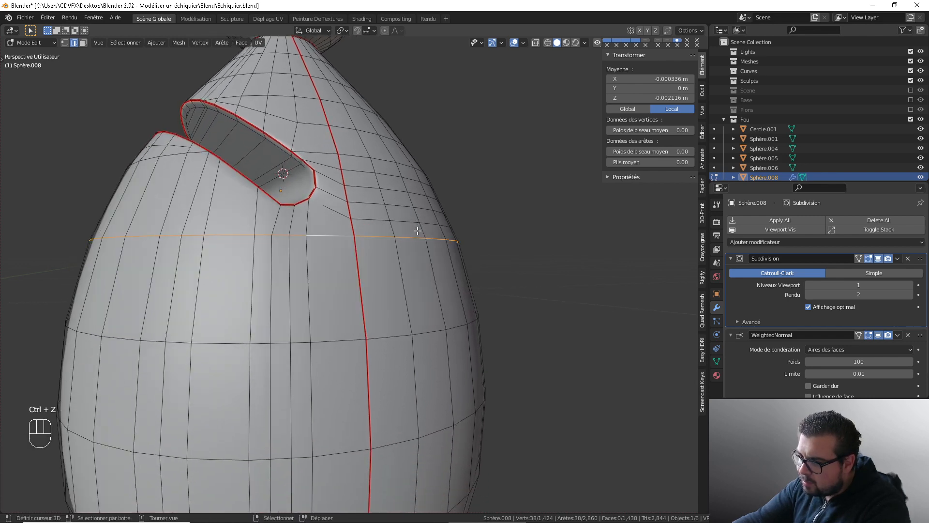
# Try evening out the vertex spacing of the loop below the notch with LoopTools Space
pyautogui.press('w')
pyautogui.moveTo(409, 189)
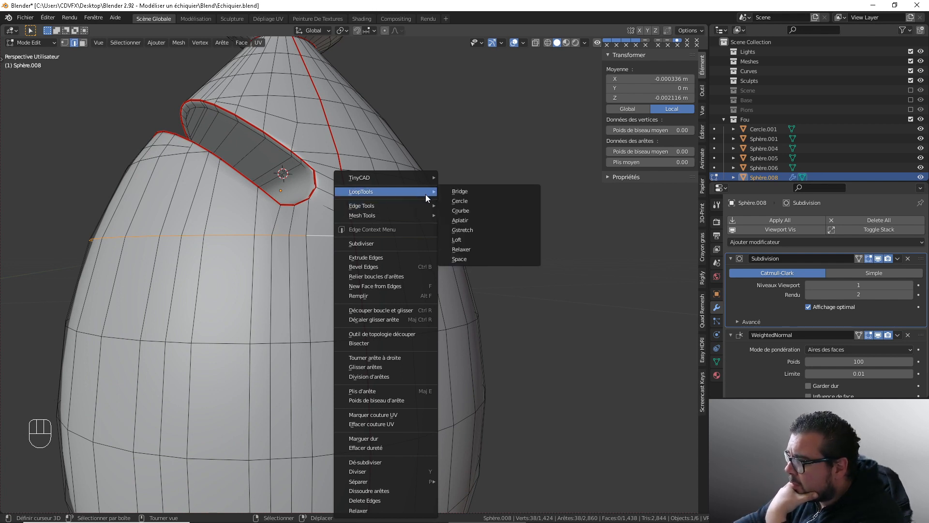
pyautogui.click(467, 260)
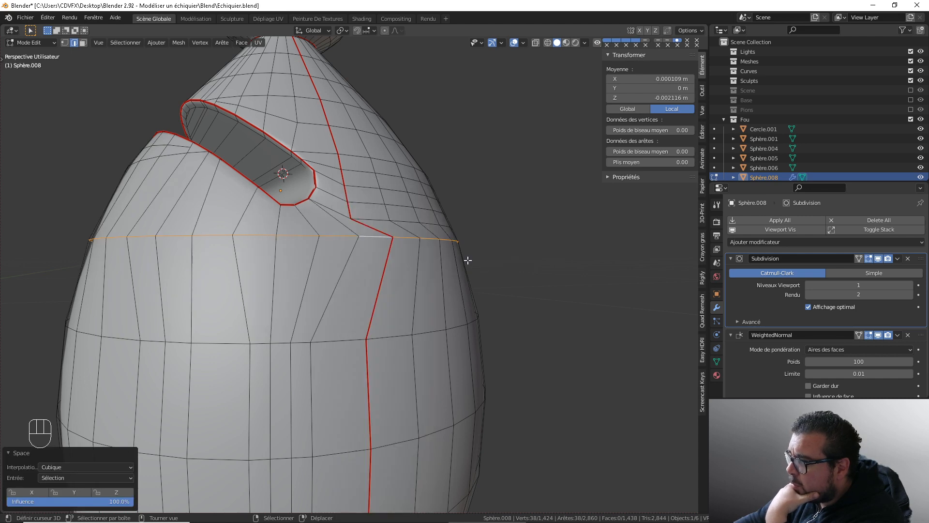
pyautogui.scroll(-2, 411, 306)
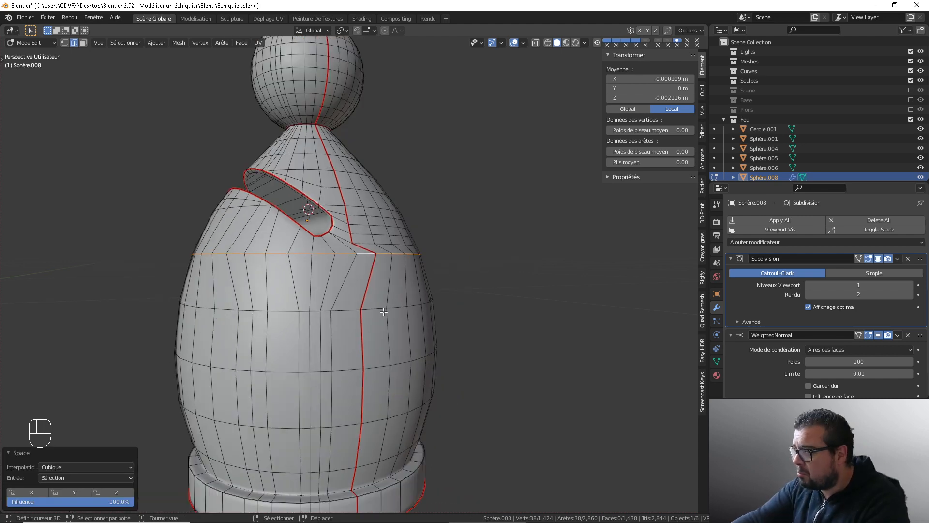
pyautogui.scroll(1, 409, 242)
pyautogui.hotkey('ctrl', 'z')
# Add the four lower horizontal loops of the body to the selection and try LoopTools Relax on all five
pyautogui.keyDown('alt'); pyautogui.keyDown('shift'); pyautogui.click(407, 226); pyautogui.keyUp('shift'); pyautogui.keyUp('alt')
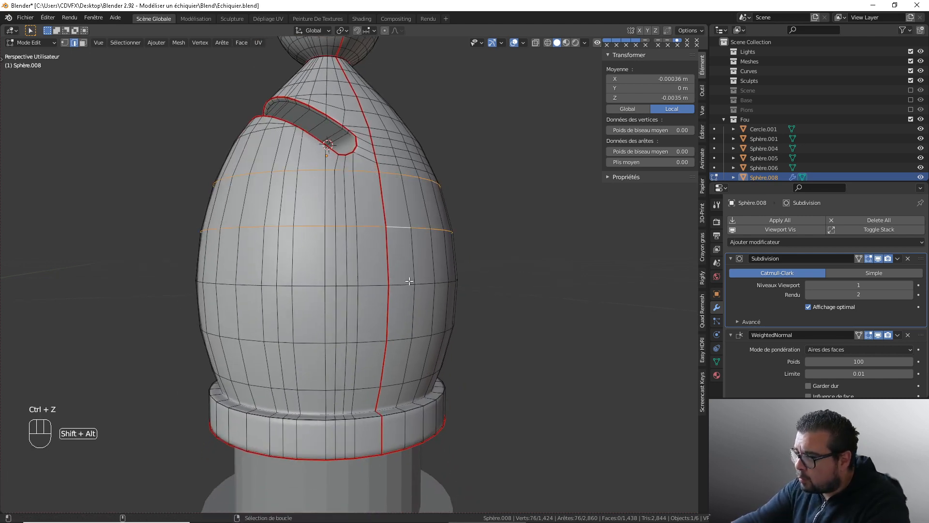
pyautogui.keyDown('alt'); pyautogui.keyDown('shift'); pyautogui.click(409, 282); pyautogui.keyUp('shift'); pyautogui.keyUp('alt')
pyautogui.keyDown('alt'); pyautogui.keyDown('shift'); pyautogui.click(405, 335); pyautogui.keyUp('shift'); pyautogui.keyUp('alt')
pyautogui.keyDown('alt'); pyautogui.keyDown('shift'); pyautogui.click(396, 379); pyautogui.keyUp('shift'); pyautogui.keyUp('alt')
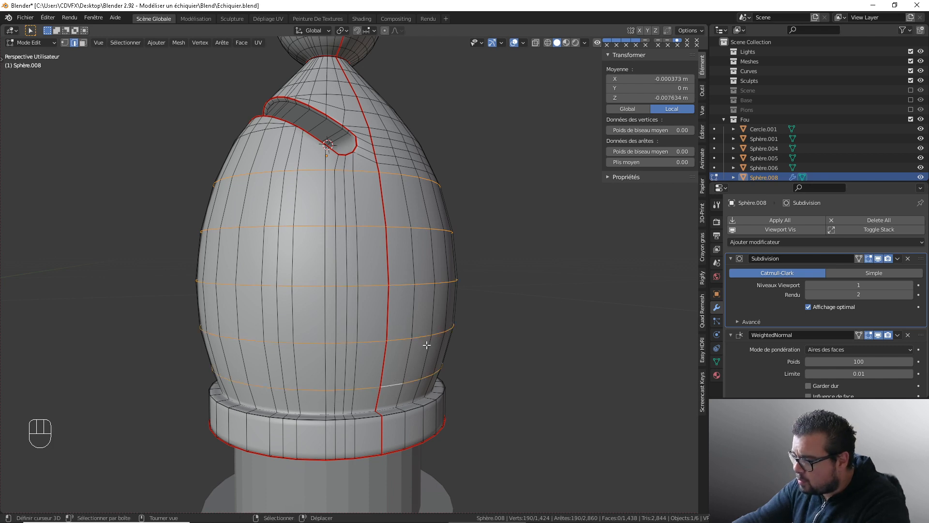
pyautogui.press('w')
pyautogui.moveTo(436, 193)
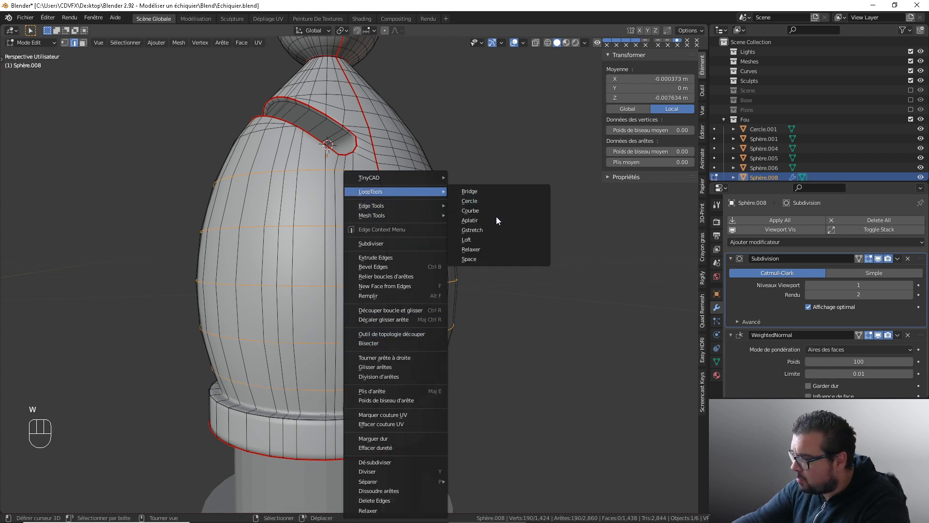
pyautogui.click(481, 247)
pyautogui.hotkey('ctrl', 'z')
# Leave Edit Mode and try smoothing the surface around the notch's end in Sculpt Mode
pyautogui.keyDown('shift'); pyautogui.moveTo(414, 196); pyautogui.dragTo(414, 252, button='middle'); pyautogui.keyUp('shift')
pyautogui.press('Tab')
pyautogui.scroll(2, 382, 230)
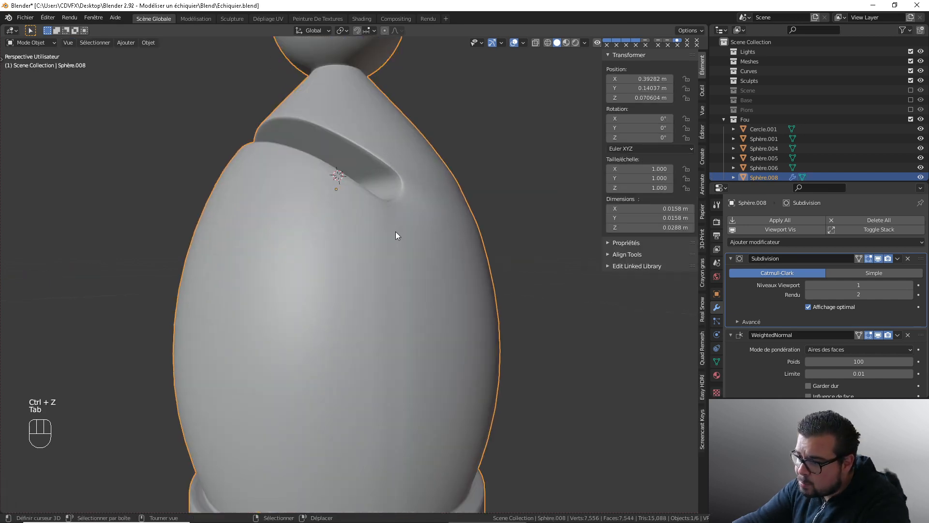
pyautogui.click(38, 43)
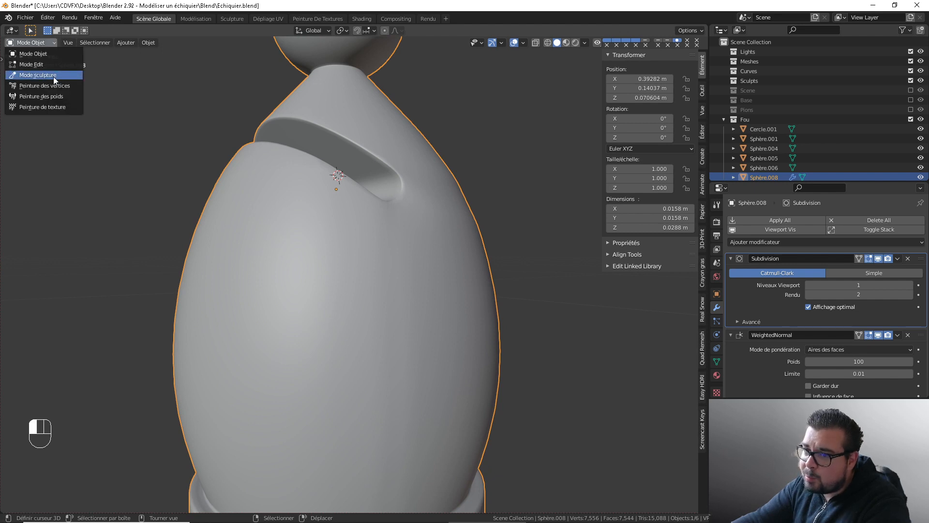
pyautogui.click(30, 75)
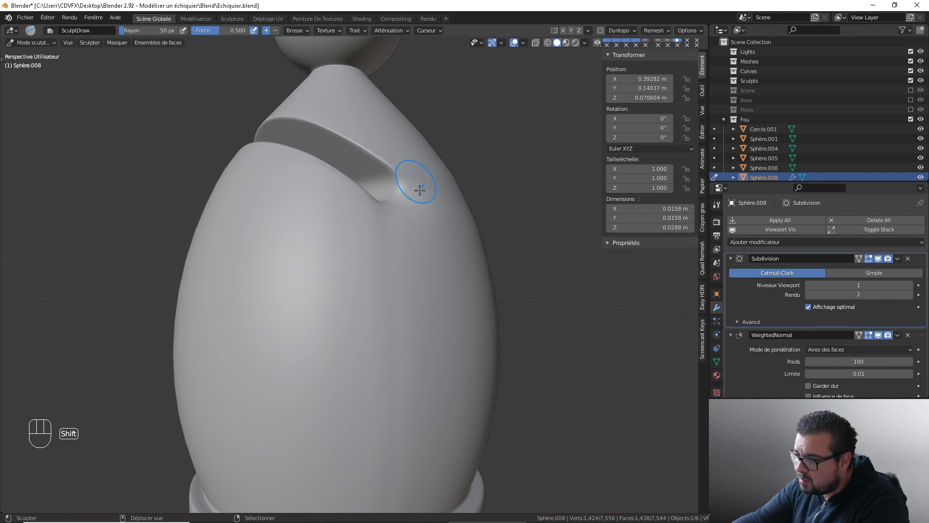
pyautogui.moveTo(420, 189); pyautogui.dragTo(303, 241, button='middle')
pyautogui.hotkey('ctrl', 'z')
pyautogui.hotkey('ctrl', 'z')
pyautogui.hotkey('ctrl', 'z')
pyautogui.hotkey('ctrl', 'z')
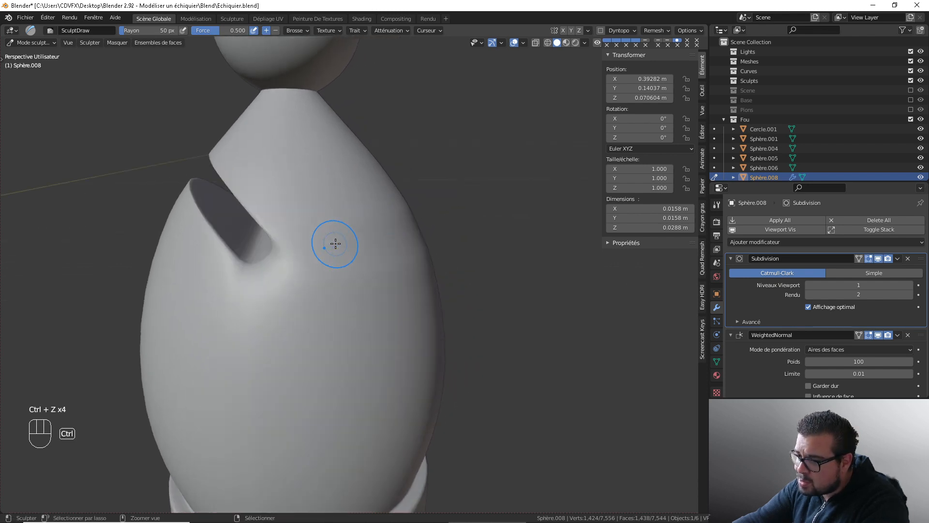
pyautogui.hotkey('ctrl', 'z')
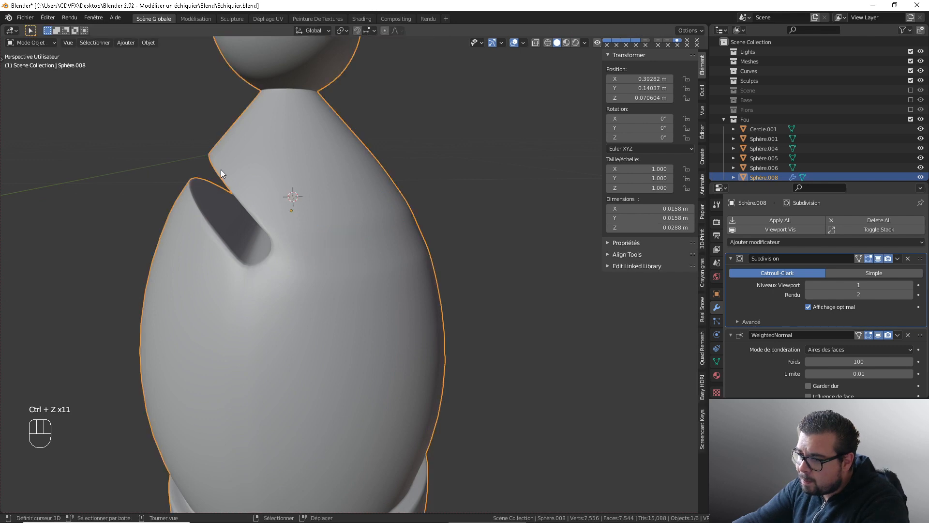
# Deselect everything and examine the head's shading around both ends of the notch
pyautogui.scroll(-4, 329, 285)
pyautogui.moveTo(329, 286); pyautogui.dragTo(369, 274, button='middle')
pyautogui.press('a')
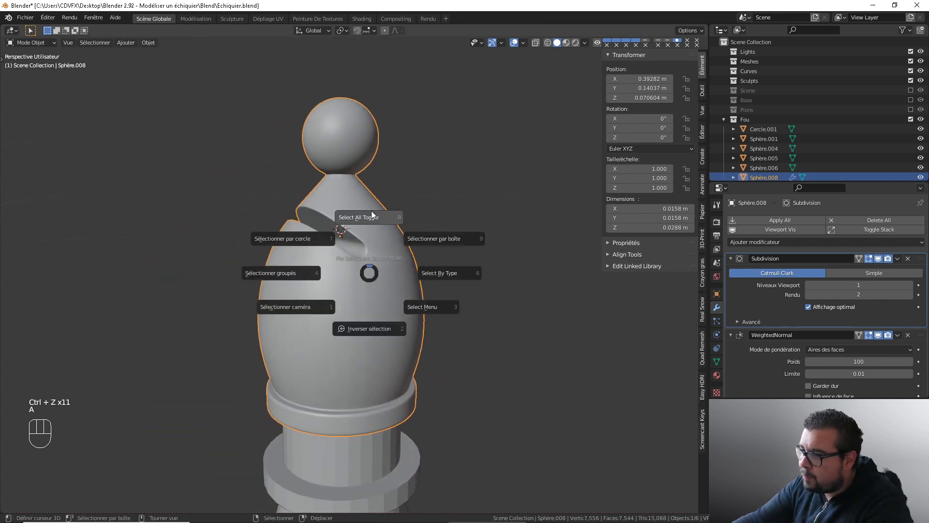
pyautogui.click(371, 213)
pyautogui.moveTo(448, 321); pyautogui.dragTo(139, 288, button='middle')
pyautogui.moveTo(371, 285); pyautogui.dragTo(415, 256, button='middle')
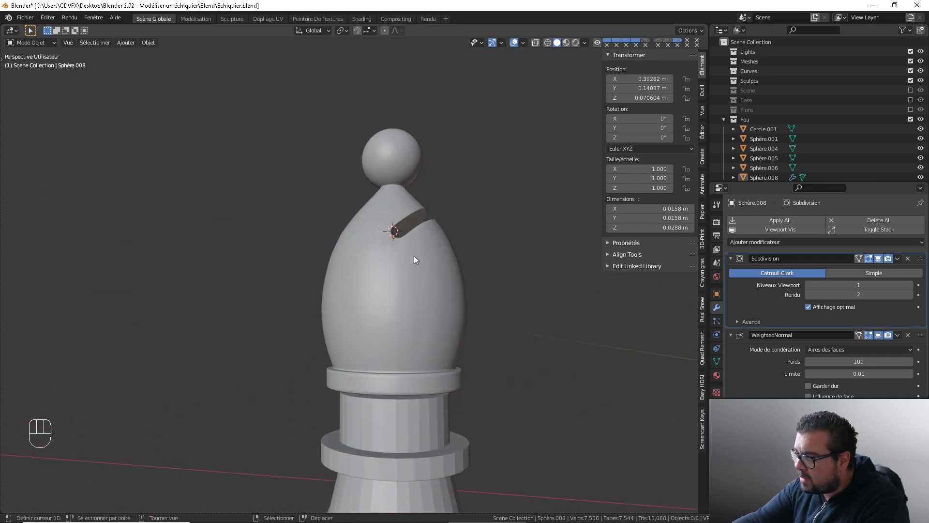
pyautogui.moveTo(414, 304); pyautogui.dragTo(441, 299, button='middle')
pyautogui.moveTo(438, 303); pyautogui.dragTo(432, 264, button='middle')
pyautogui.scroll(4, 430, 299)
pyautogui.scroll(3, 430, 299)
pyautogui.scroll(4, 378, 310)
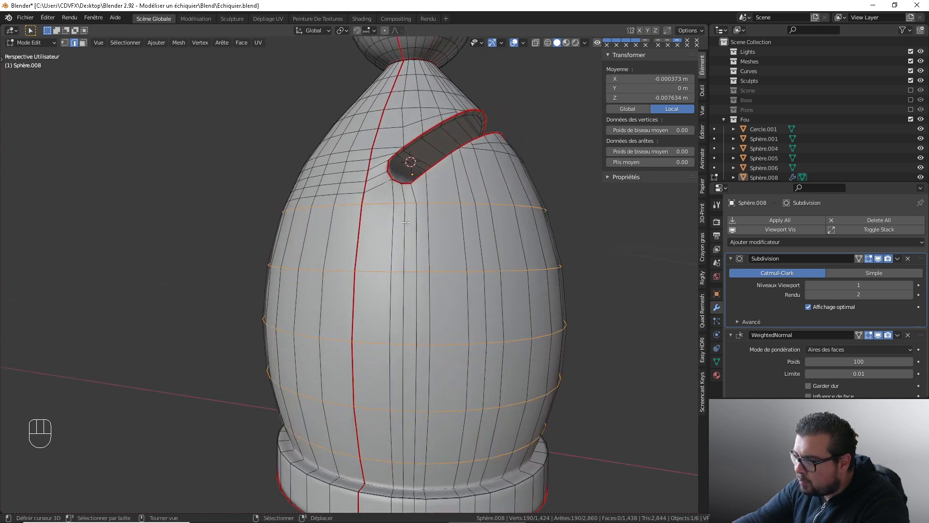
# In Edit Mode, try adding a loop cut right under the notch and flattening it by scaling to 0 along Z
pyautogui.moveTo(385, 186); pyautogui.dragTo(447, 269, button='middle')
pyautogui.press('ctrl')
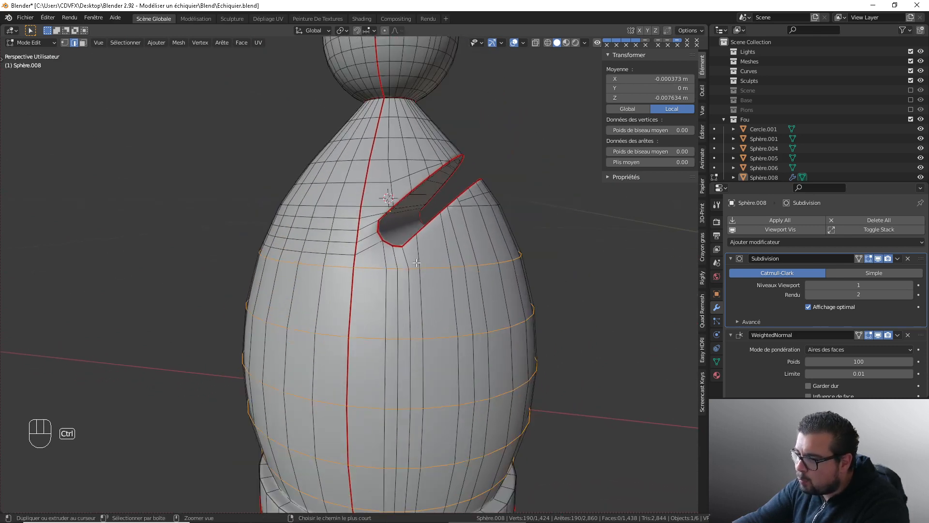
pyautogui.hotkey('ctrl', 'r')
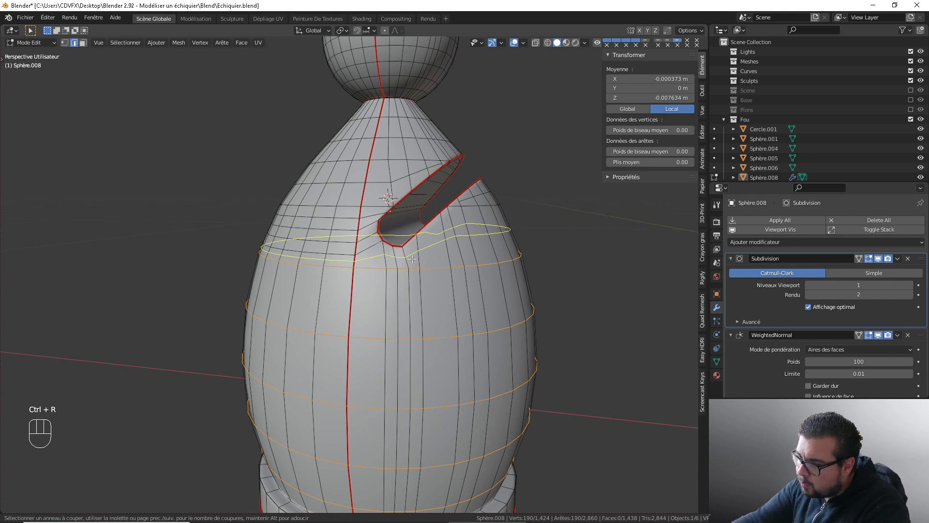
pyautogui.click(412, 256)
pyautogui.rightClick(417, 259)
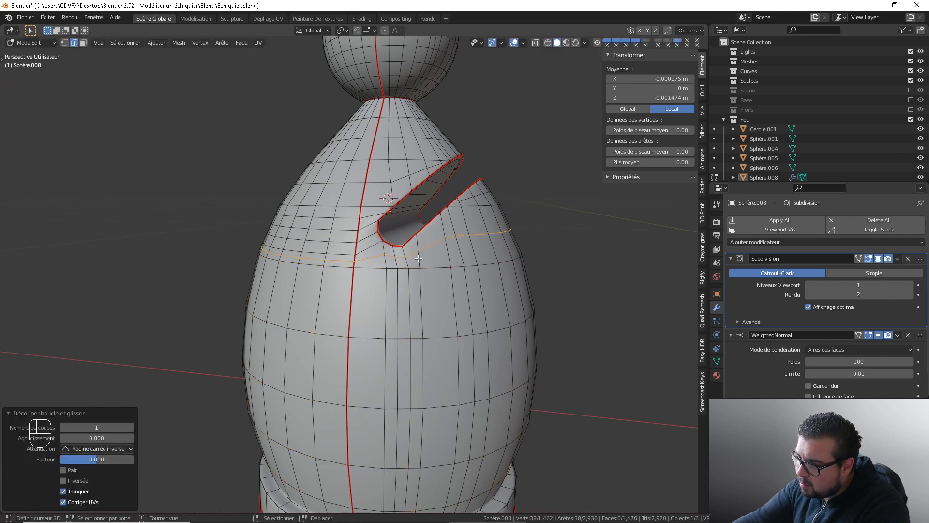
pyautogui.press('s')
pyautogui.press('z')
pyautogui.press('0')
pyautogui.press('2')
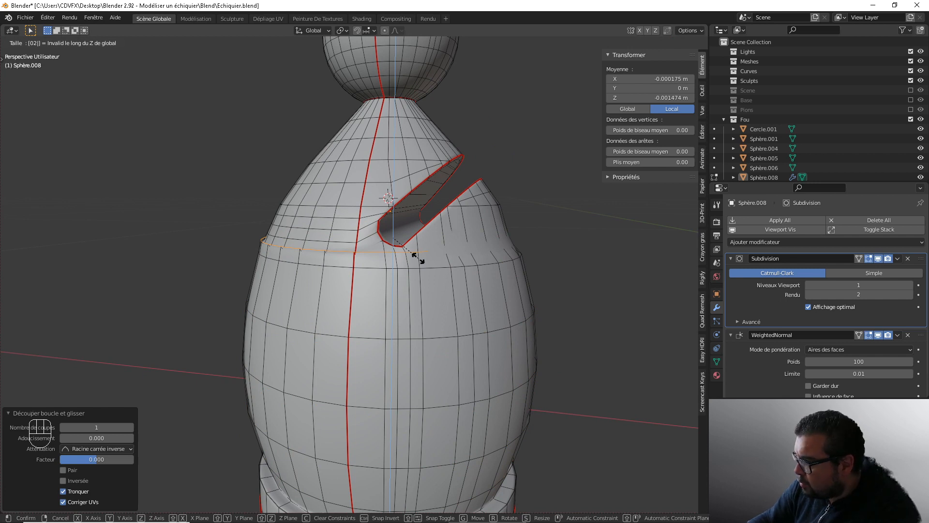
pyautogui.press('Return')
pyautogui.hotkey('ctrl', 'z')
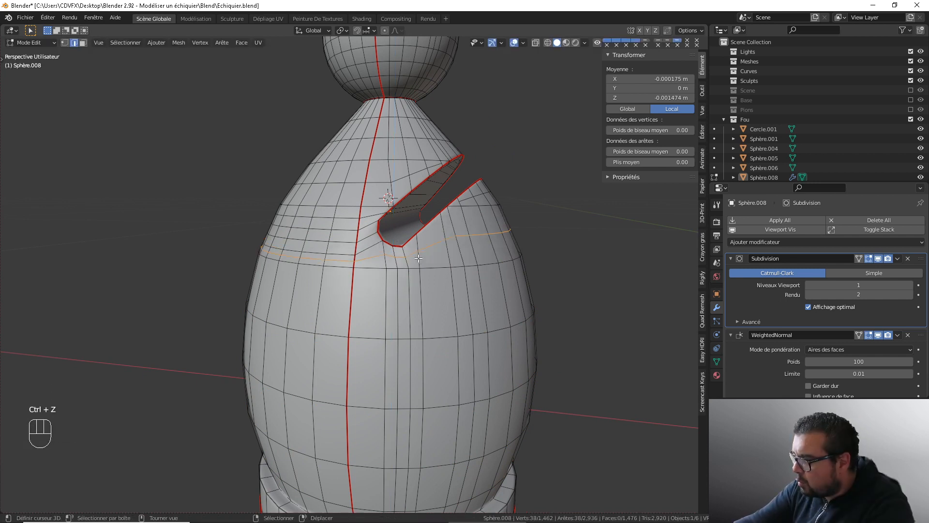
pyautogui.hotkey('ctrl', 'z')
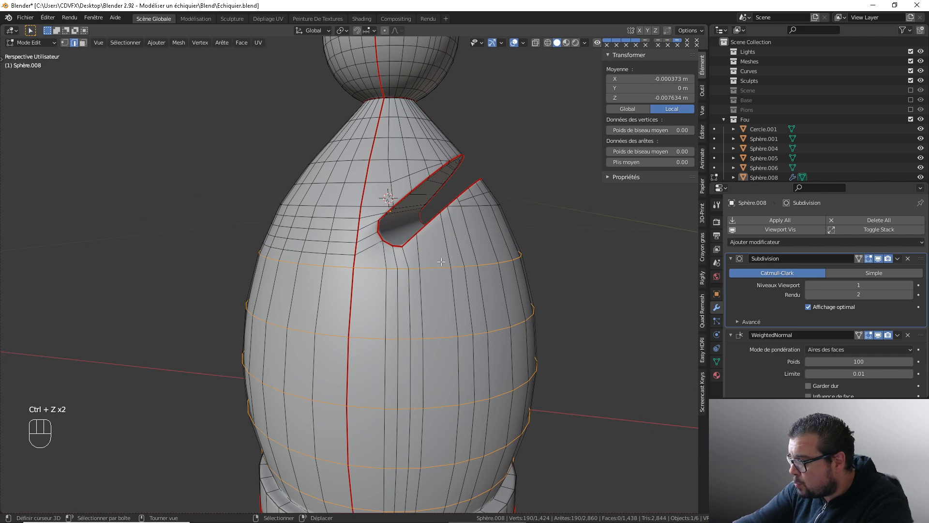
# Deselect all geometry and add one centred loop cut in each of the two uppermost full bands below the notch
pyautogui.press('a')
pyautogui.click(445, 209)
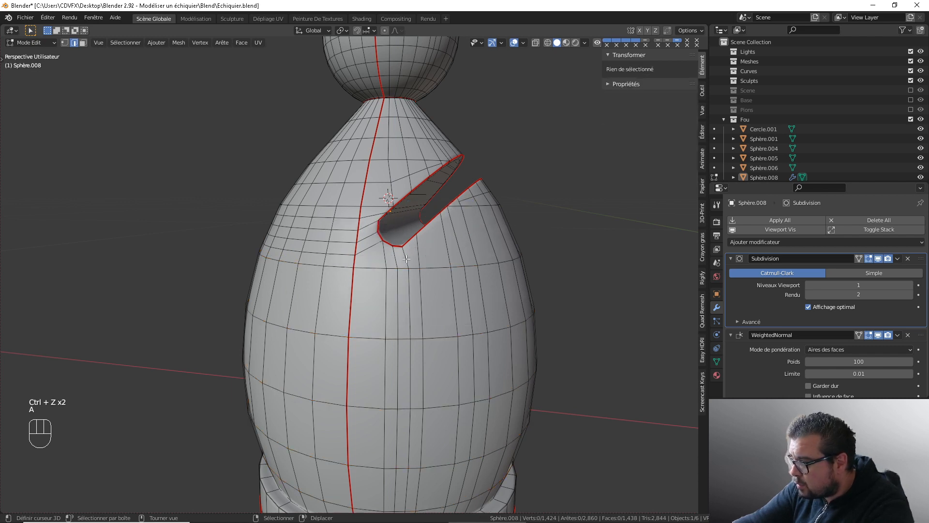
pyautogui.hotkey('ctrl', 'r')
pyautogui.click(439, 284)
pyautogui.rightClick(438, 284)
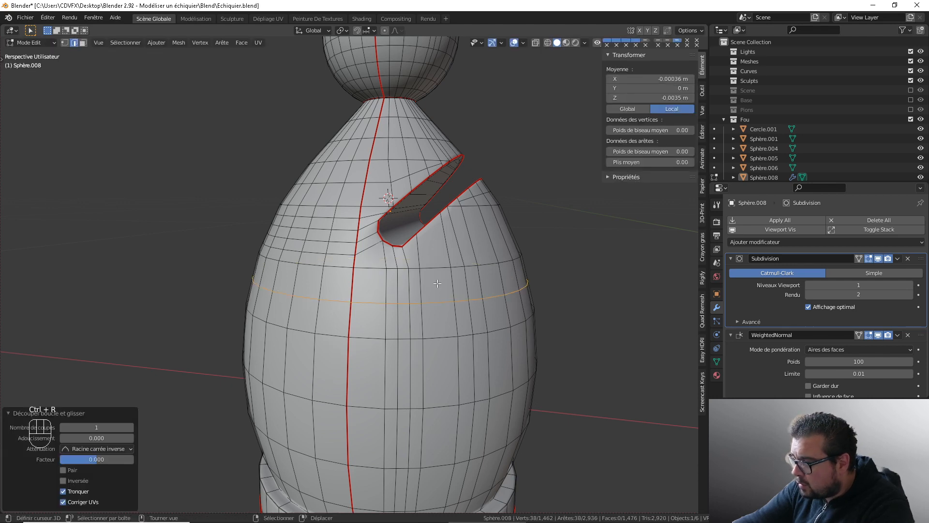
pyautogui.hotkey('ctrl', 'r')
pyautogui.click(420, 376)
pyautogui.rightClick(419, 376)
# Add one centred loop cut in each of the next two bands of the body, down towards the collar
pyautogui.keyDown('shift'); pyautogui.moveTo(390, 444); pyautogui.dragTo(410, 366, button='middle'); pyautogui.keyUp('shift')
pyautogui.hotkey('ctrl', 'r')
pyautogui.click(409, 357)
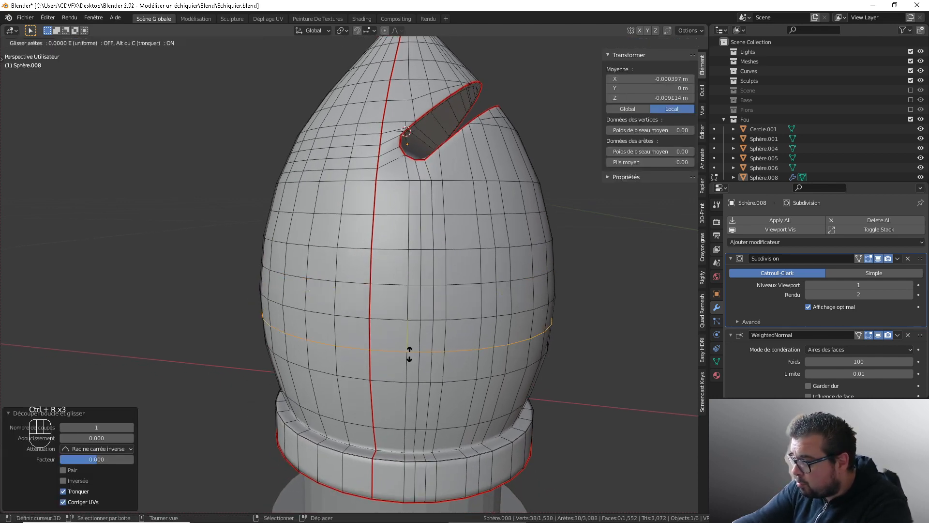
pyautogui.rightClick(409, 406)
pyautogui.hotkey('ctrl', 'r')
pyautogui.click(410, 415)
pyautogui.rightClick(410, 414)
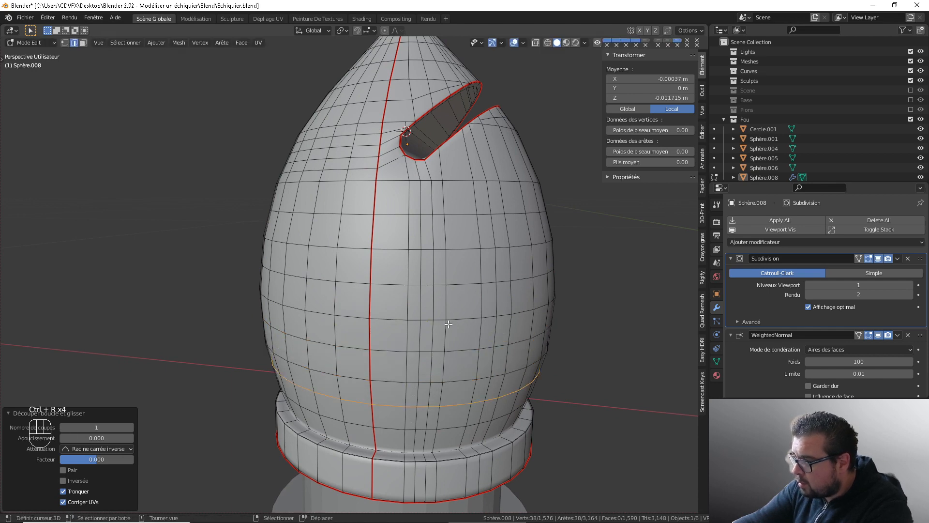
# Switch to face selection and select the faces wrapping around the notch's +Y end and the first faces under its lower lip
pyautogui.scroll(-3, 448, 323)
pyautogui.moveTo(448, 320); pyautogui.dragTo(445, 291, button='middle')
pyautogui.scroll(4, 444, 287)
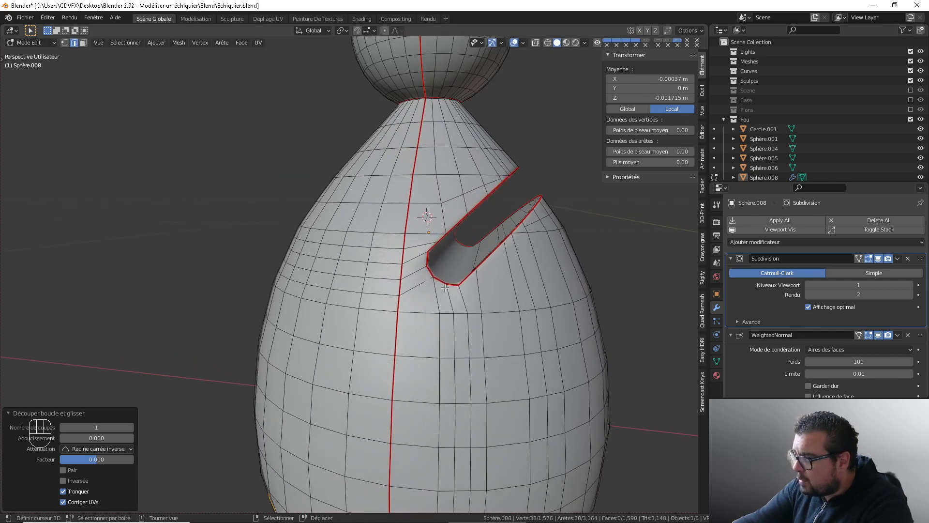
pyautogui.scroll(2, 445, 289)
pyautogui.scroll(3, 446, 300)
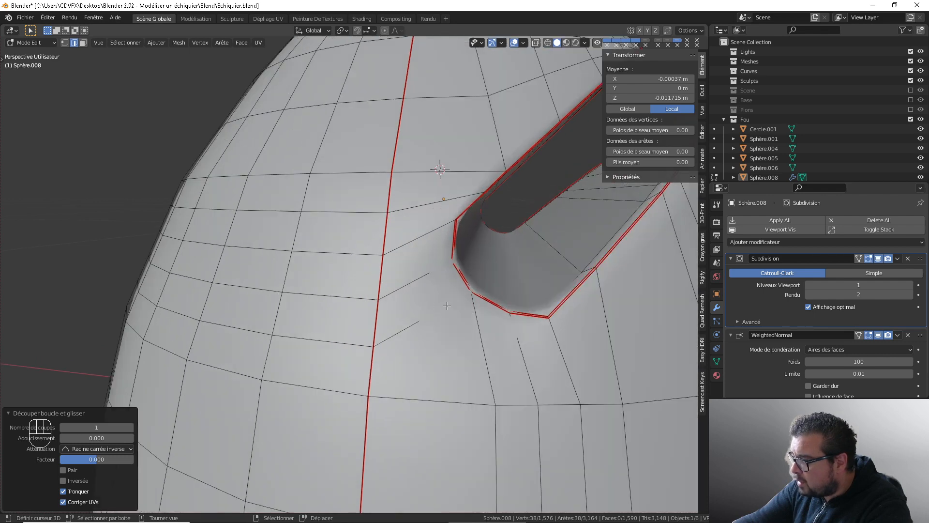
pyautogui.scroll(-1, 446, 305)
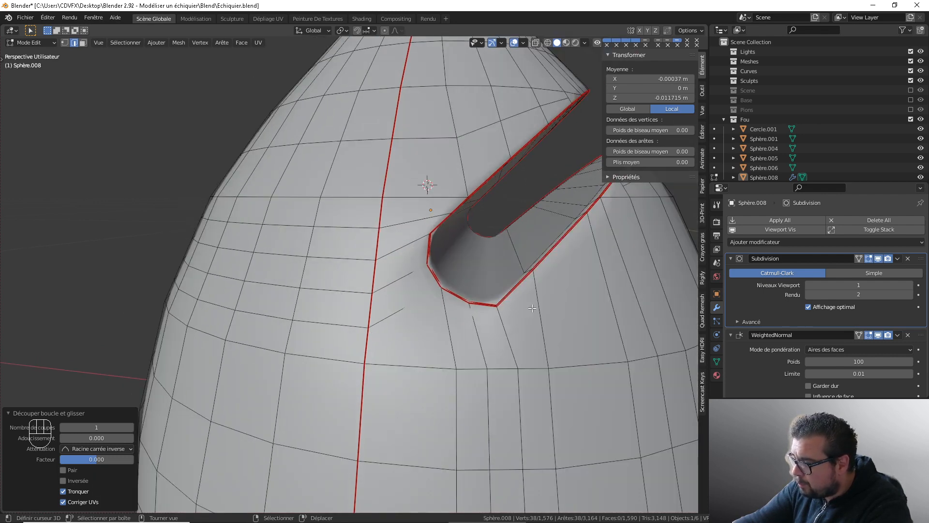
pyautogui.click(83, 43)
pyautogui.click(420, 262)
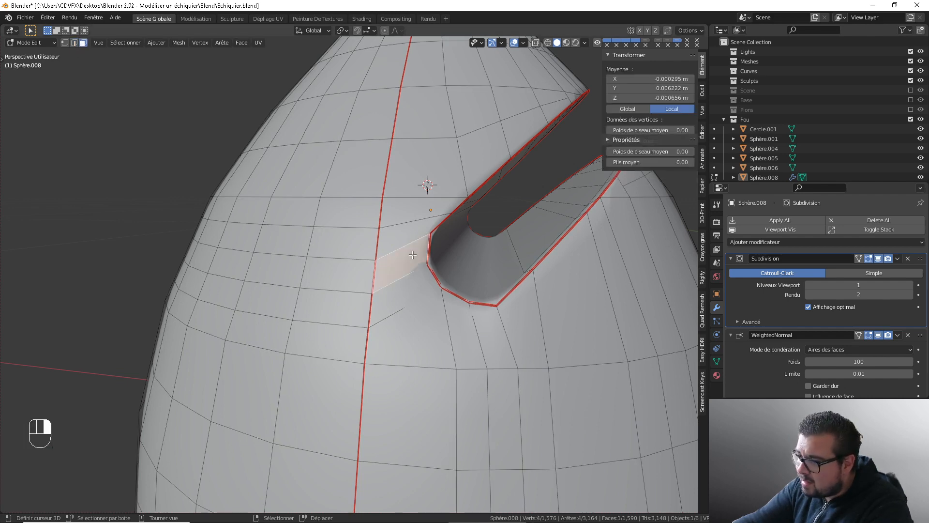
pyautogui.keyDown('ctrl'); pyautogui.click(424, 322); pyautogui.keyUp('ctrl')
pyautogui.keyDown('ctrl'); pyautogui.click(570, 319); pyautogui.keyUp('ctrl')
pyautogui.moveTo(569, 319); pyautogui.dragTo(504, 270, button='middle')
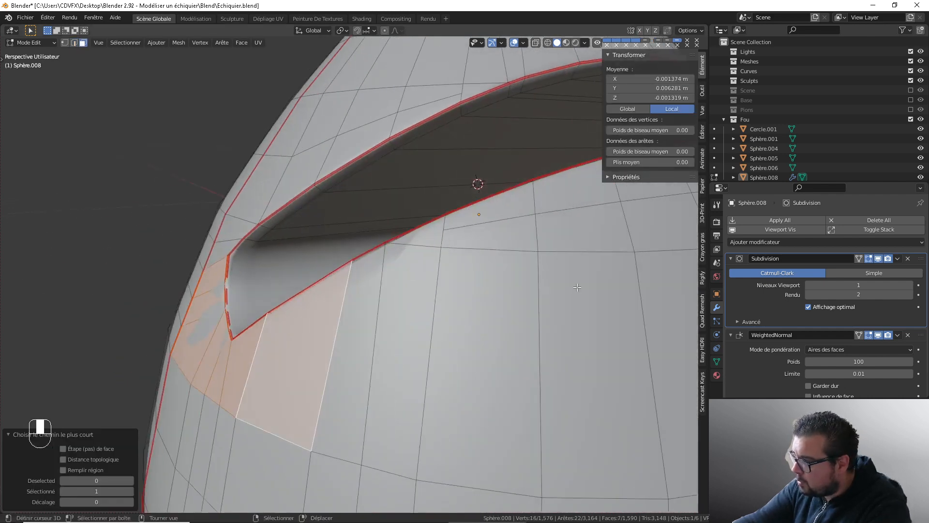
pyautogui.keyDown('ctrl'); pyautogui.click(403, 286); pyautogui.keyUp('ctrl')
# Extend the selection under the lower lip with the next columns of faces, from the rim down to the first full loop
pyautogui.scroll(-3, 403, 285)
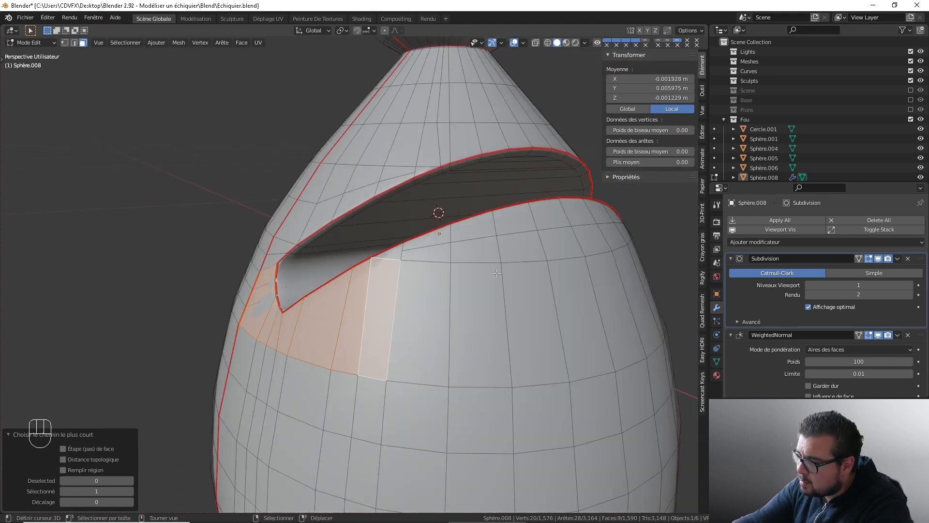
pyautogui.keyDown('shift'); pyautogui.click(399, 254); pyautogui.keyUp('shift')
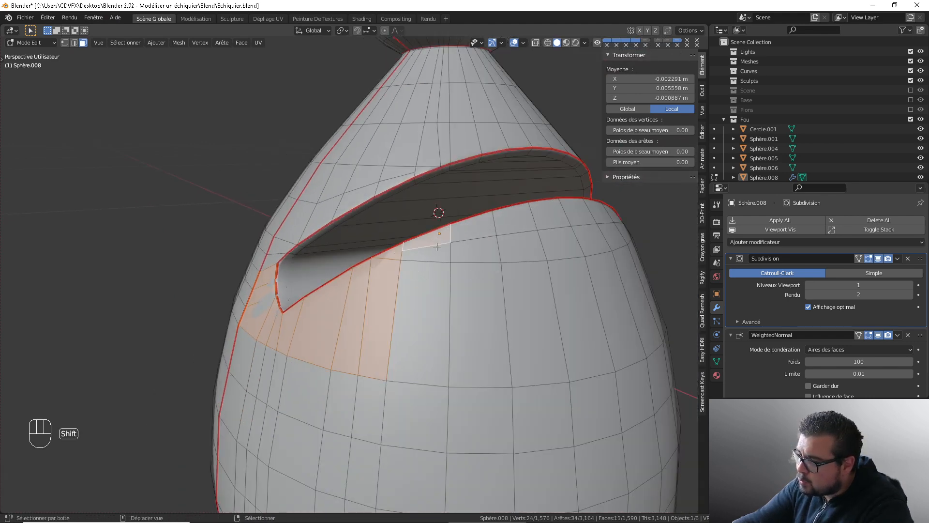
pyautogui.keyDown('ctrl'); pyautogui.click(416, 322); pyautogui.keyUp('ctrl')
pyautogui.moveTo(479, 290); pyautogui.dragTo(462, 302, button='middle')
pyautogui.keyDown('shift'); pyautogui.click(406, 241); pyautogui.keyUp('shift')
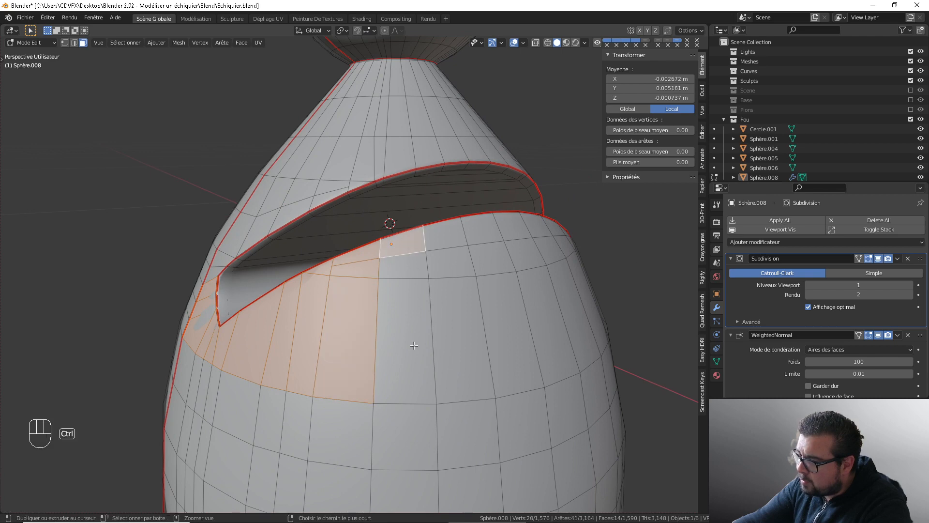
pyautogui.keyDown('ctrl'); pyautogui.click(413, 343); pyautogui.keyUp('ctrl')
pyautogui.moveTo(509, 326); pyautogui.dragTo(479, 326, button='middle')
pyautogui.keyDown('shift'); pyautogui.click(403, 244); pyautogui.keyUp('shift')
pyautogui.keyDown('ctrl'); pyautogui.click(401, 321); pyautogui.keyUp('ctrl')
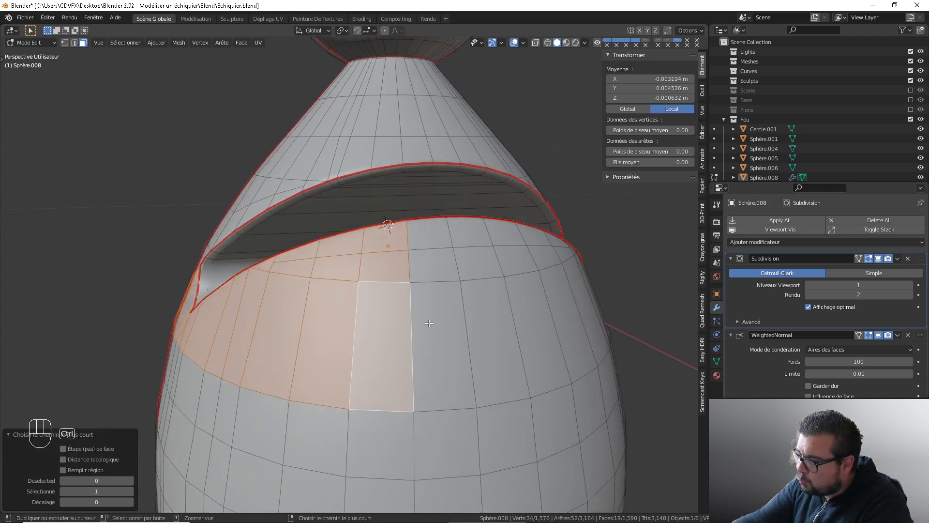
# Add the face columns under the middle of the lower lip to the selection, past the centre of the notch opening
pyautogui.keyDown('shift'); pyautogui.click(437, 238); pyautogui.keyUp('shift')
pyautogui.keyDown('ctrl'); pyautogui.click(445, 357); pyautogui.keyUp('ctrl')
pyautogui.keyDown('shift'); pyautogui.click(481, 235); pyautogui.keyUp('shift')
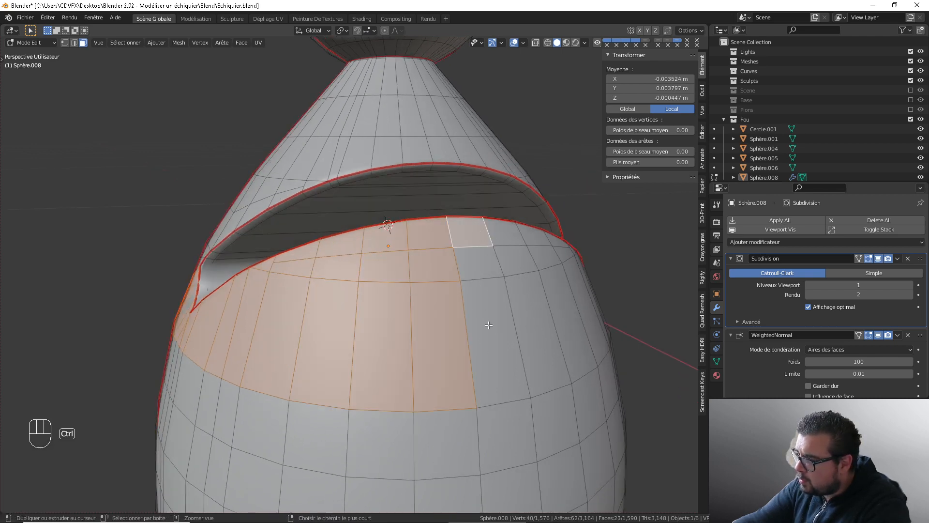
pyautogui.keyDown('ctrl'); pyautogui.click(491, 330); pyautogui.keyUp('ctrl')
pyautogui.moveTo(535, 342); pyautogui.dragTo(367, 242, button='middle')
pyautogui.keyDown('shift'); pyautogui.click(453, 244); pyautogui.keyUp('shift')
pyautogui.keyDown('ctrl'); pyautogui.click(472, 348); pyautogui.keyUp('ctrl')
pyautogui.keyDown('shift'); pyautogui.click(480, 265); pyautogui.keyUp('shift')
pyautogui.keyDown('ctrl'); pyautogui.click(536, 338); pyautogui.keyUp('ctrl')
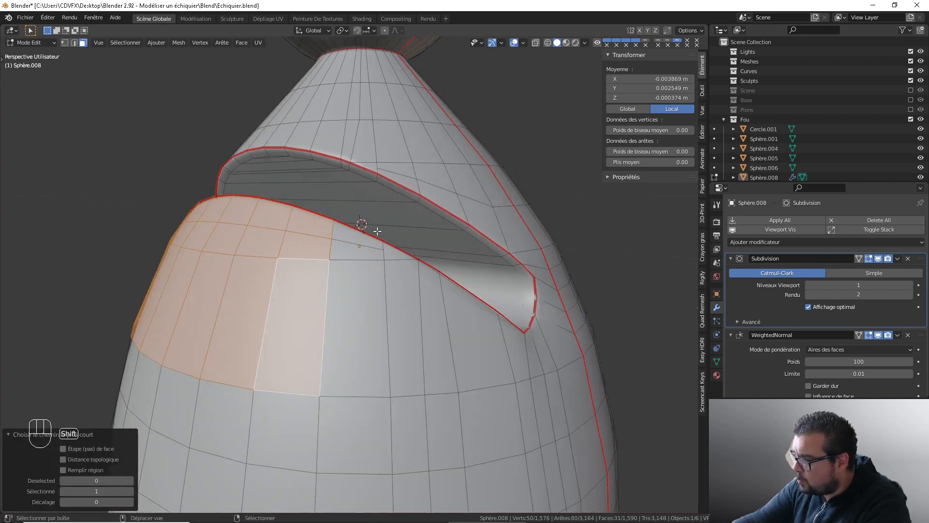
# Continue the face selection under the lower lip until it reaches the rounded corner at the notch's -Y end
pyautogui.keyDown('shift'); pyautogui.click(363, 248); pyautogui.keyUp('shift')
pyautogui.keyDown('ctrl'); pyautogui.click(370, 343); pyautogui.keyUp('ctrl')
pyautogui.keyDown('shift'); pyautogui.rightClick(396, 252); pyautogui.keyUp('shift')
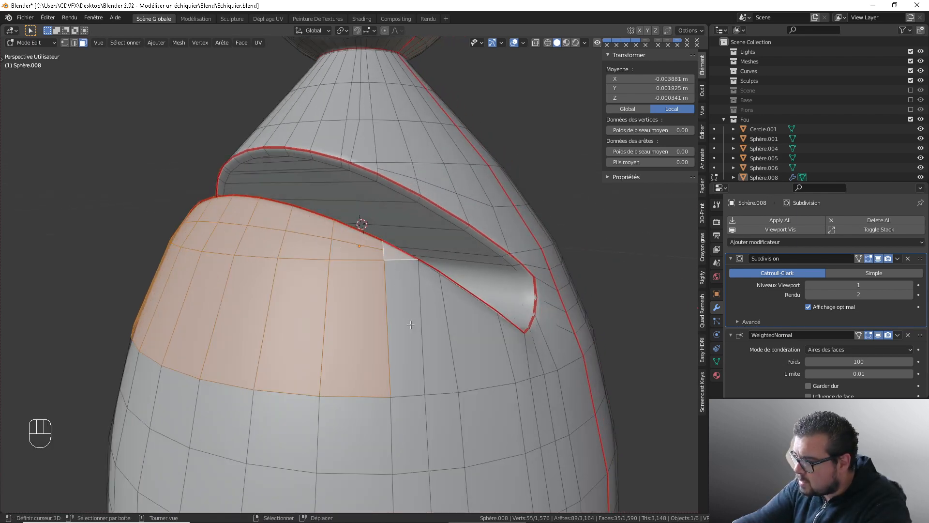
pyautogui.keyDown('ctrl'); pyautogui.rightClick(407, 337); pyautogui.keyUp('ctrl')
pyautogui.moveTo(428, 335); pyautogui.dragTo(410, 329, button='middle')
pyautogui.keyDown('shift'); pyautogui.rightClick(365, 334); pyautogui.keyUp('shift')
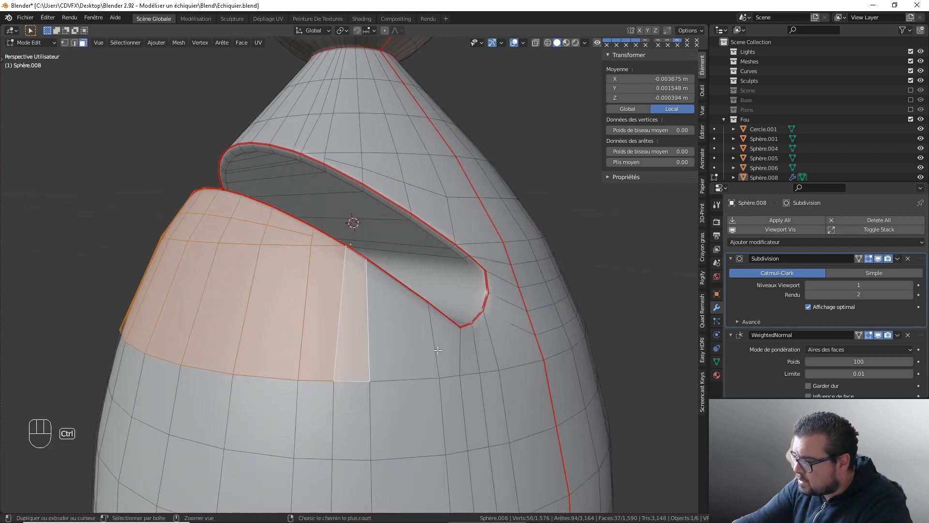
pyautogui.keyDown('ctrl'); pyautogui.rightClick(477, 350); pyautogui.keyUp('ctrl')
pyautogui.moveTo(477, 350); pyautogui.dragTo(399, 318, button='middle')
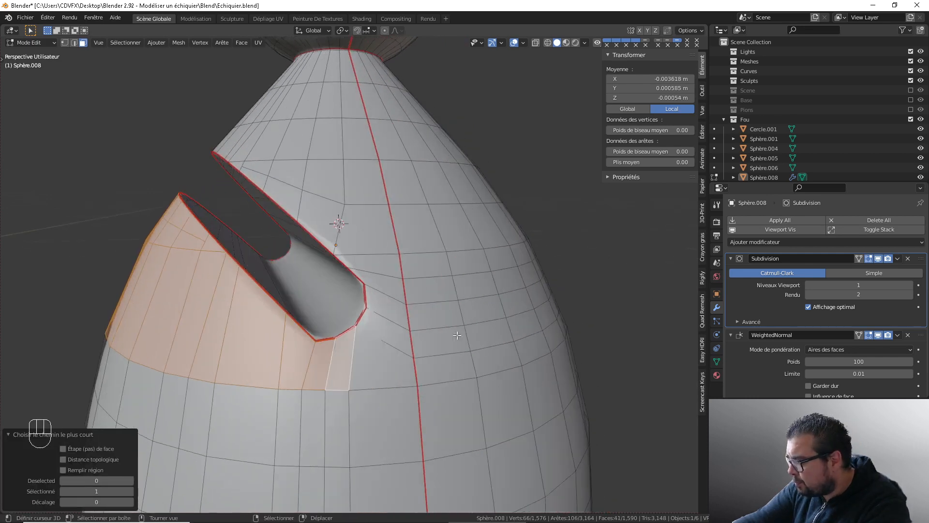
# Add the faces between the notch's -Y end and the seam to the selection, turning up to the start of the upper lip
pyautogui.keyDown('ctrl'); pyautogui.rightClick(394, 284); pyautogui.keyUp('ctrl')
pyautogui.hotkey('ctrl', 'z')
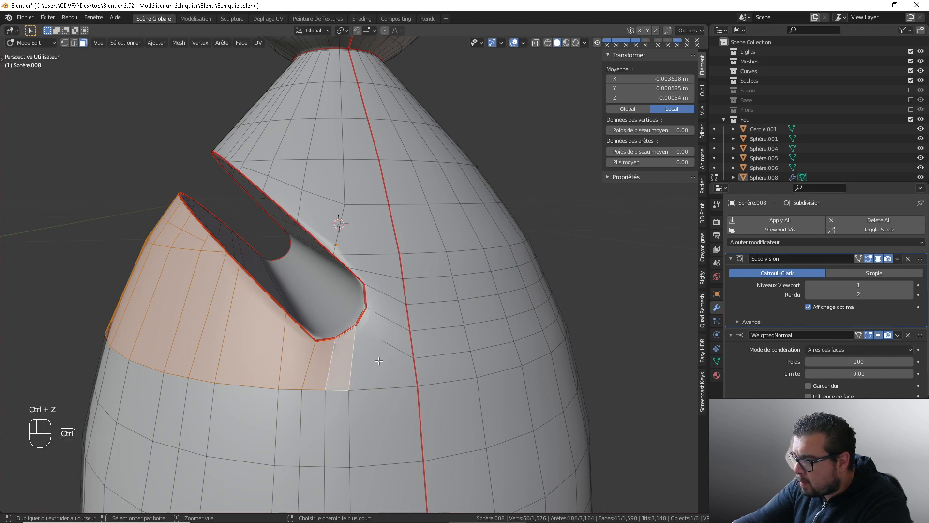
pyautogui.keyDown('ctrl'); pyautogui.rightClick(381, 360); pyautogui.keyUp('ctrl')
pyautogui.keyDown('ctrl'); pyautogui.rightClick(383, 334); pyautogui.keyUp('ctrl')
pyautogui.keyDown('ctrl'); pyautogui.rightClick(387, 311); pyautogui.keyUp('ctrl')
pyautogui.keyDown('ctrl'); pyautogui.rightClick(389, 287); pyautogui.keyUp('ctrl')
pyautogui.keyDown('ctrl'); pyautogui.rightClick(379, 263); pyautogui.keyUp('ctrl')
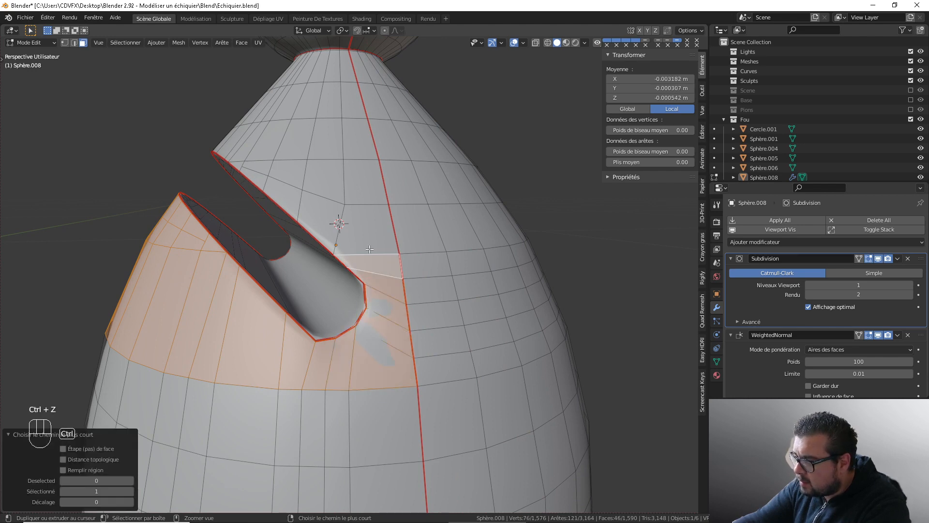
pyautogui.keyDown('ctrl'); pyautogui.rightClick(358, 237); pyautogui.keyUp('ctrl')
pyautogui.keyDown('ctrl'); pyautogui.rightClick(316, 210); pyautogui.keyUp('ctrl')
# Add the faces directly above the upper lip on the -Y side, including the small ones touching the rim, to the selection
pyautogui.moveTo(296, 206); pyautogui.dragTo(320, 214, button='middle')
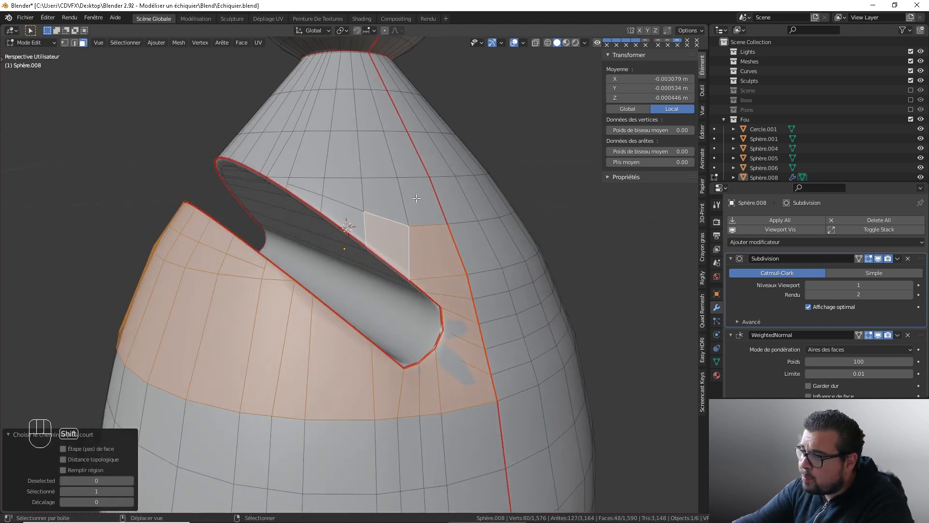
pyautogui.keyDown('shift'); pyautogui.rightClick(420, 199); pyautogui.keyUp('shift')
pyautogui.keyDown('shift'); pyautogui.rightClick(386, 197); pyautogui.keyUp('shift')
pyautogui.keyDown('shift'); pyautogui.rightClick(339, 198); pyautogui.keyUp('shift')
pyautogui.keyDown('shift'); pyautogui.rightClick(344, 211); pyautogui.keyUp('shift')
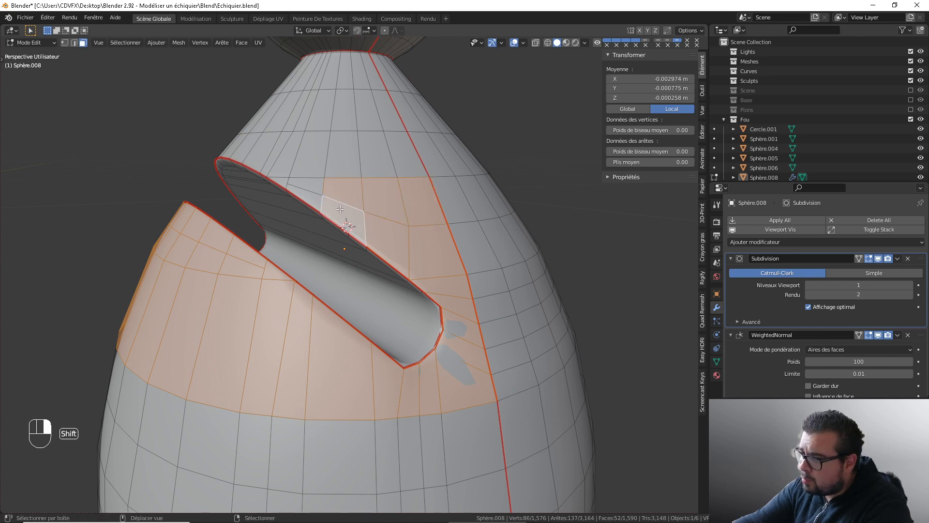
pyautogui.keyDown('shift'); pyautogui.rightClick(312, 197); pyautogui.keyUp('shift')
pyautogui.keyDown('shift'); pyautogui.rightClick(310, 186); pyautogui.keyUp('shift')
pyautogui.moveTo(310, 186); pyautogui.dragTo(336, 198, button='middle')
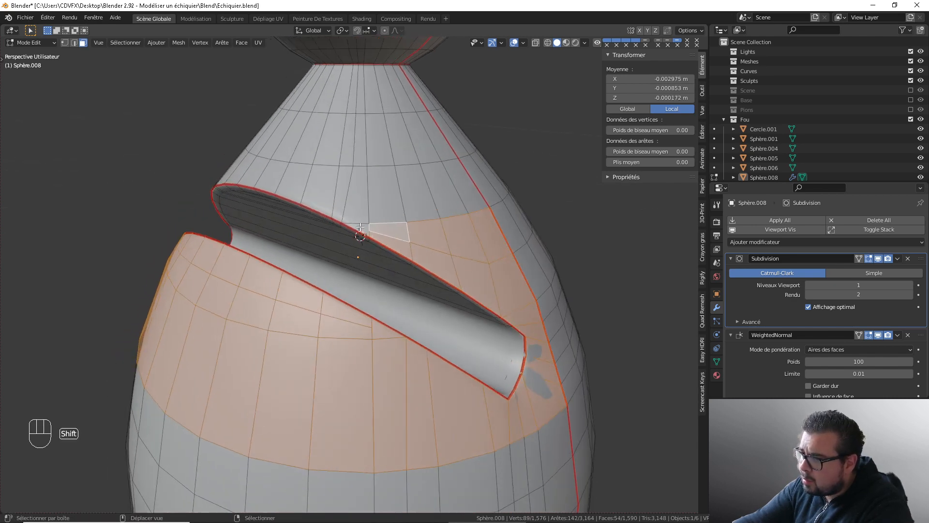
# Add the next face band above the upper lip to the selection, running from the -Y seam around to the +Y seam
pyautogui.keyDown('ctrl'); pyautogui.rightClick(479, 199); pyautogui.keyUp('ctrl')
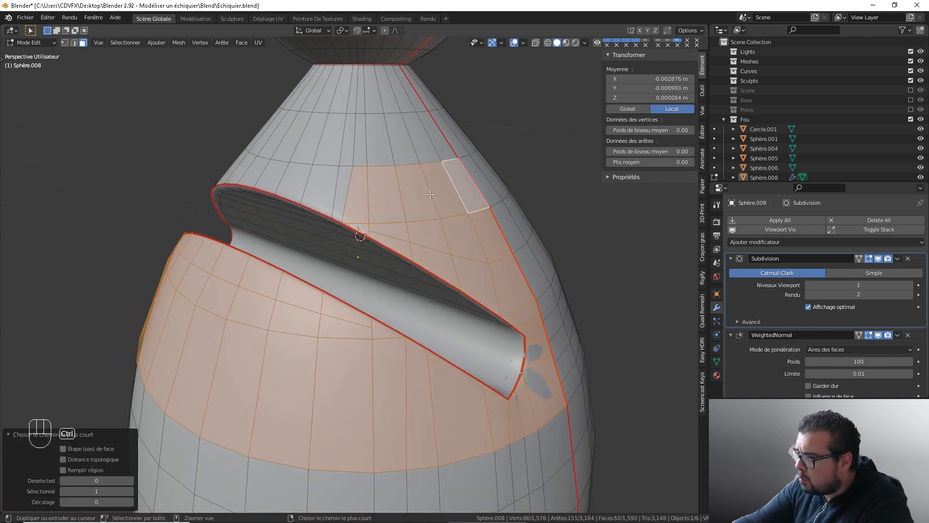
pyautogui.moveTo(429, 194); pyautogui.dragTo(449, 242, button='middle')
pyautogui.keyDown('ctrl'); pyautogui.rightClick(448, 240); pyautogui.keyUp('ctrl')
pyautogui.keyDown('ctrl'); pyautogui.rightClick(315, 217); pyautogui.keyUp('ctrl')
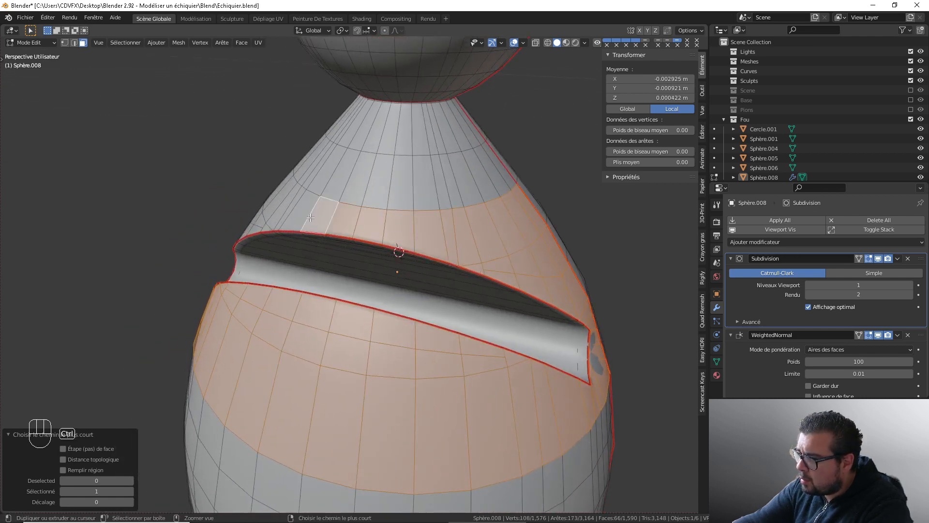
pyautogui.moveTo(315, 218); pyautogui.dragTo(357, 209, button='middle')
pyautogui.keyDown('ctrl'); pyautogui.rightClick(347, 226); pyautogui.keyUp('ctrl')
pyautogui.keyDown('ctrl'); pyautogui.rightClick(345, 208); pyautogui.keyUp('ctrl')
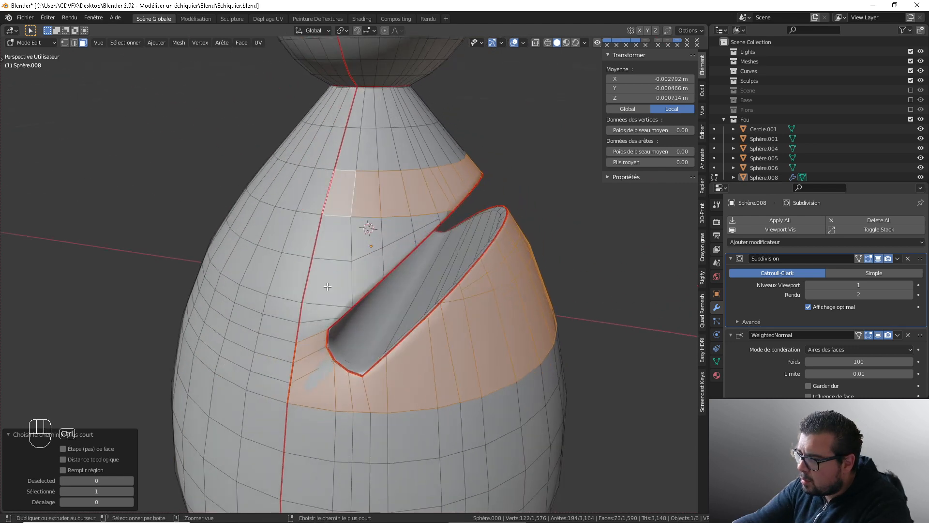
# Close the selected ring by adding the remaining faces between the upper band, the +Y seam and the notch rim
pyautogui.keyDown('ctrl'); pyautogui.rightClick(318, 324); pyautogui.keyUp('ctrl')
pyautogui.keyDown('ctrl'); pyautogui.rightClick(361, 273); pyautogui.keyUp('ctrl')
pyautogui.keyDown('ctrl'); pyautogui.rightClick(396, 250); pyautogui.keyUp('ctrl')
pyautogui.keyDown('ctrl'); pyautogui.rightClick(425, 231); pyautogui.keyUp('ctrl')
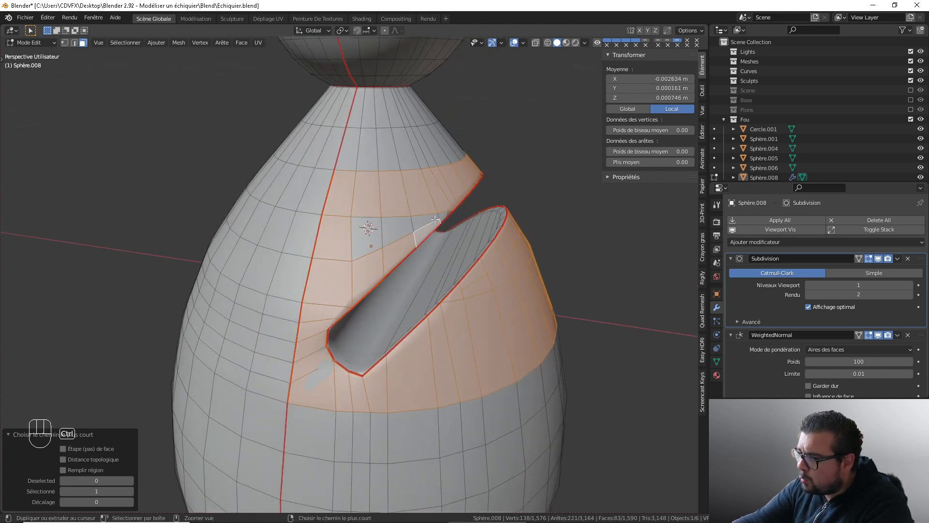
pyautogui.keyDown('ctrl'); pyautogui.rightClick(369, 228); pyautogui.keyUp('ctrl')
# Try insetting the selected ring of faces around the notch by about 0.0001 m
pyautogui.moveTo(370, 228); pyautogui.dragTo(428, 232, button='middle')
pyautogui.press('i')
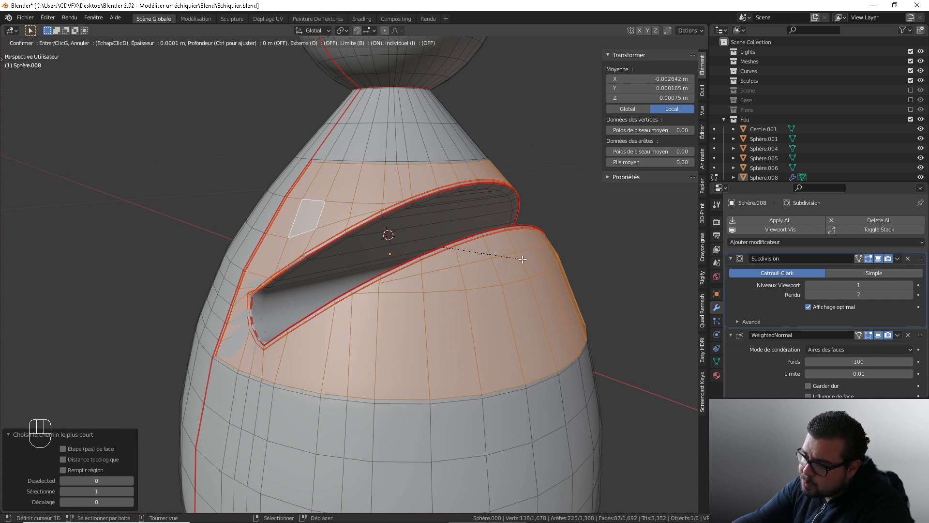
pyautogui.click(522, 259)
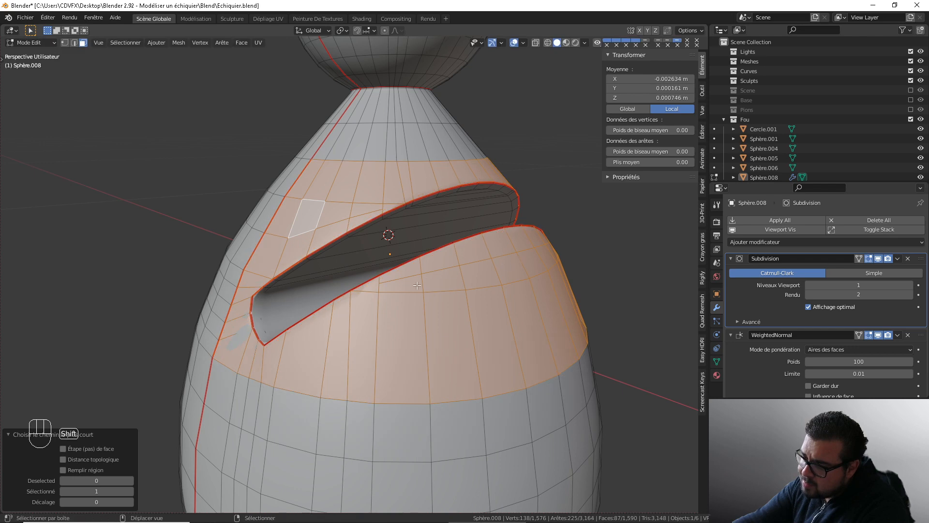
pyautogui.moveTo(416, 285); pyautogui.dragTo(503, 281, button='middle')
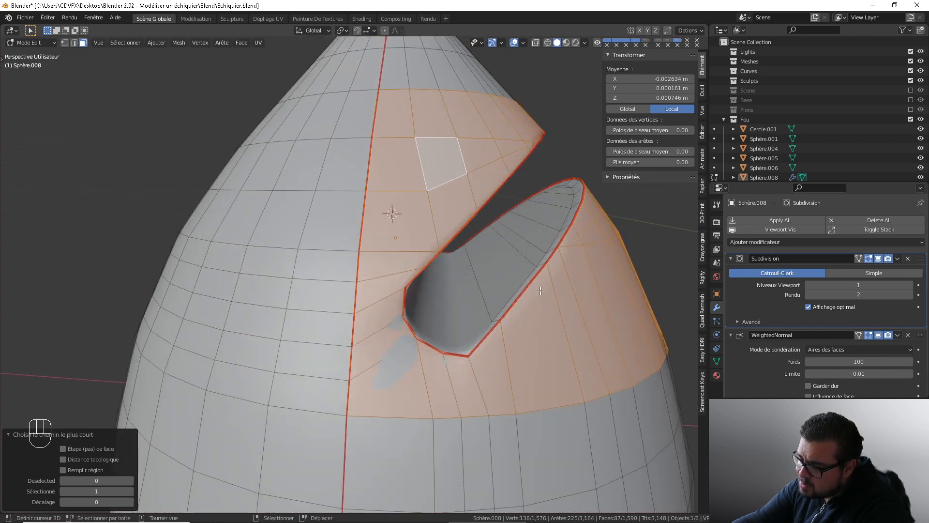
pyautogui.press('u')
pyautogui.click(497, 285)
pyautogui.press('i')
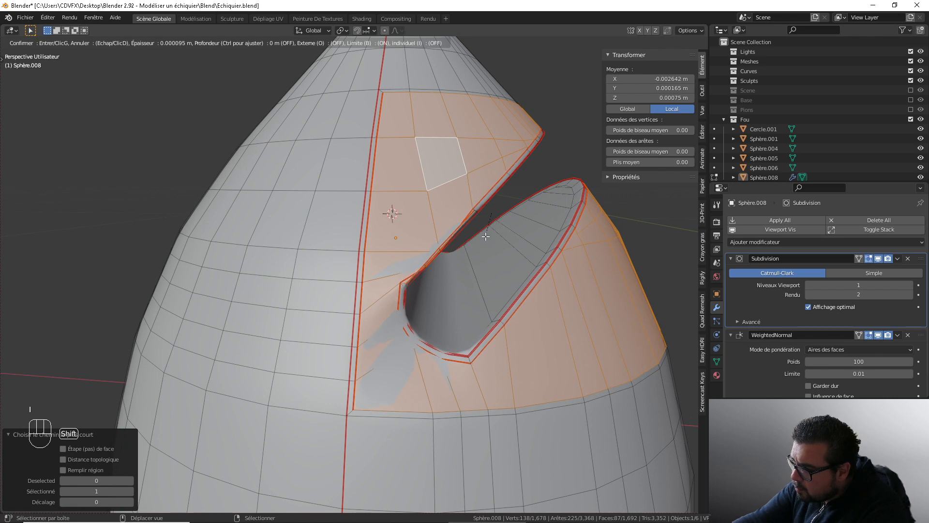
pyautogui.rightClick(526, 218)
# Check the head's normals with the Face Orientation overlay and turn the overlay back off
pyautogui.moveTo(526, 218); pyautogui.dragTo(507, 209, button='middle')
pyautogui.click(524, 43)
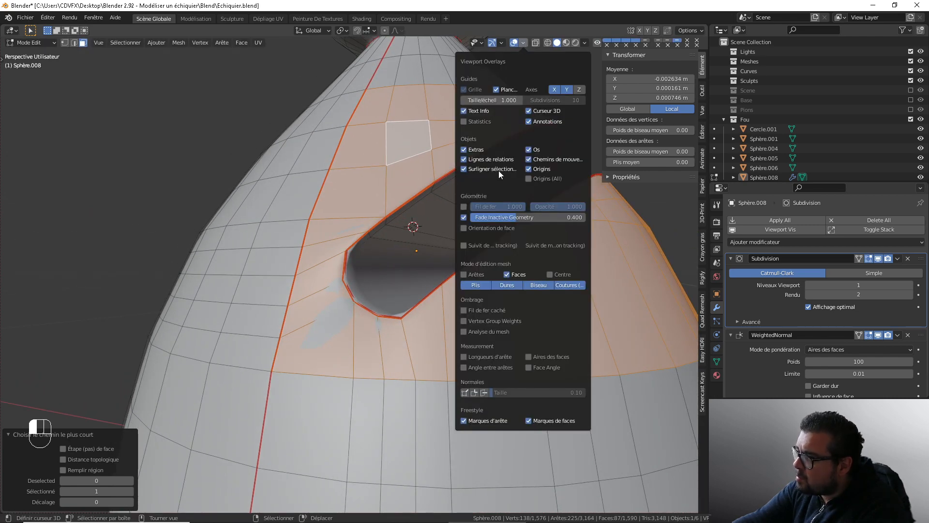
pyautogui.click(466, 230)
pyautogui.click(466, 230)
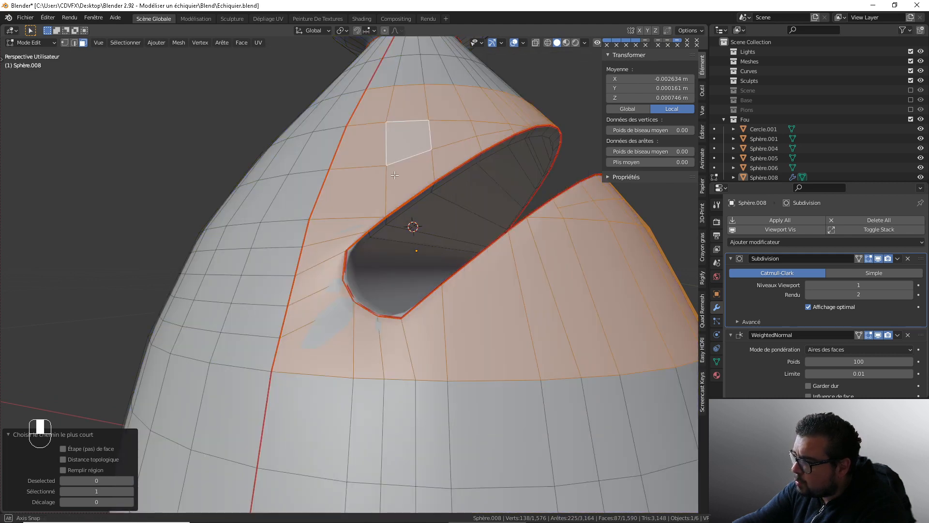
# Deselect the stray faces of the thin bevel strip along the notch's upper rim
pyautogui.scroll(6, 431, 202)
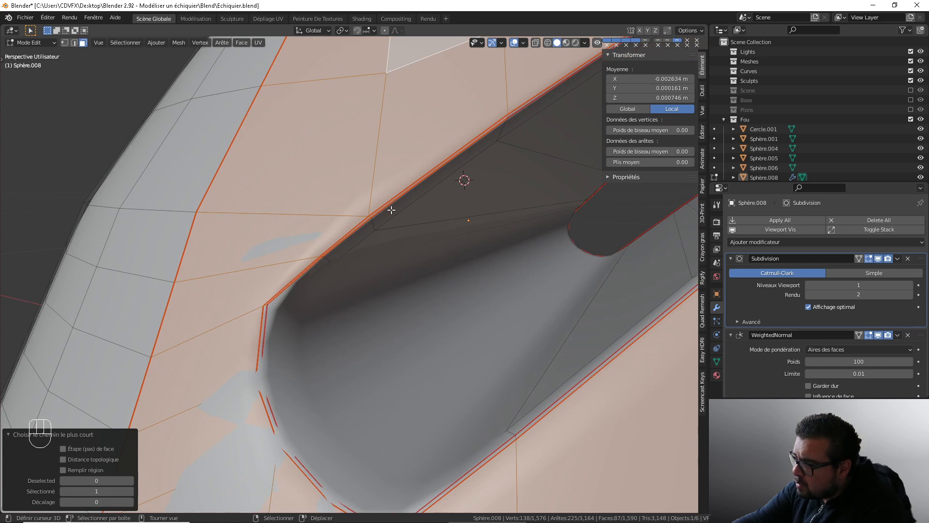
pyautogui.moveTo(391, 210); pyautogui.dragTo(231, 193, button='middle')
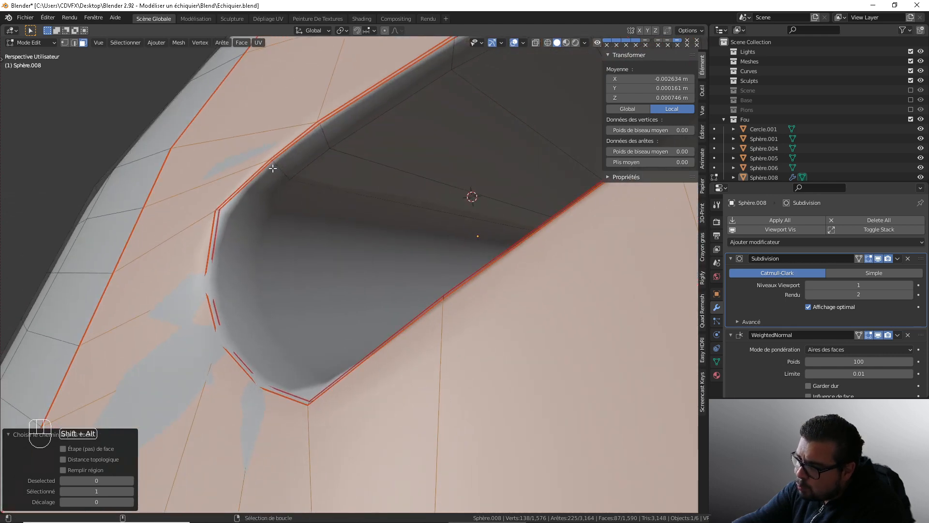
pyautogui.moveTo(273, 168); pyautogui.dragTo(398, 224, button='middle')
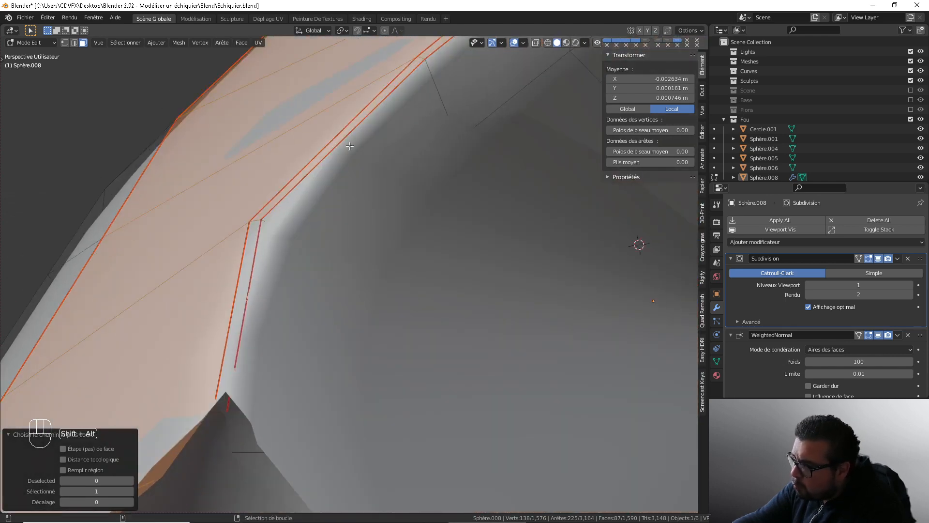
pyautogui.keyDown('alt'); pyautogui.keyDown('shift'); pyautogui.rightClick(423, 57); pyautogui.keyUp('shift'); pyautogui.keyUp('alt')
pyautogui.scroll(-5, 432, 150)
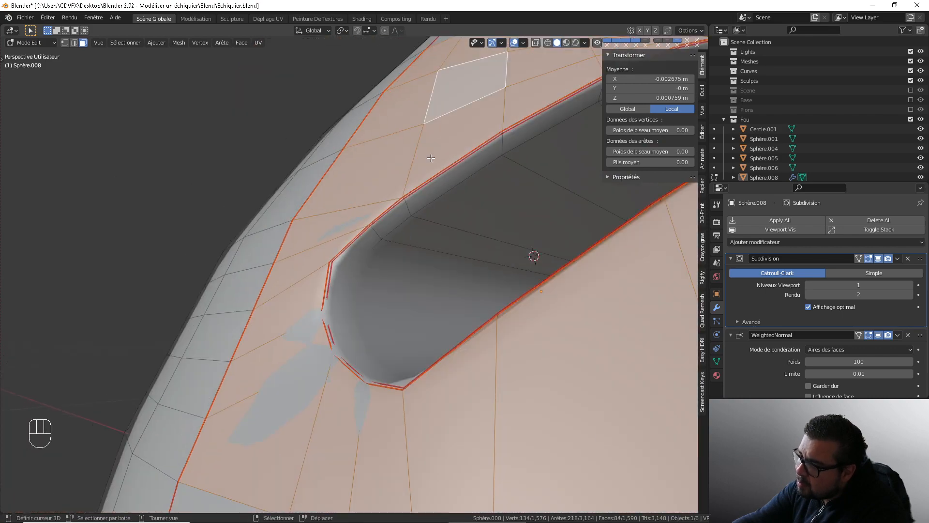
# Examine the selection's border along both lips of the notch for any other stray or missing rim faces
pyautogui.moveTo(480, 206); pyautogui.dragTo(526, 321, button='middle')
pyautogui.scroll(1, 560, 300)
pyautogui.scroll(-3, 460, 302)
pyautogui.keyDown('shift'); pyautogui.moveTo(554, 276); pyautogui.dragTo(457, 324, button='middle'); pyautogui.keyUp('shift')
pyautogui.scroll(5, 463, 323)
pyautogui.keyDown('shift'); pyautogui.moveTo(591, 274); pyautogui.dragTo(477, 315, button='middle'); pyautogui.keyUp('shift')
pyautogui.moveTo(477, 315); pyautogui.dragTo(406, 295, button='middle')
pyautogui.scroll(-5, 451, 231)
pyautogui.scroll(-2, 451, 232)
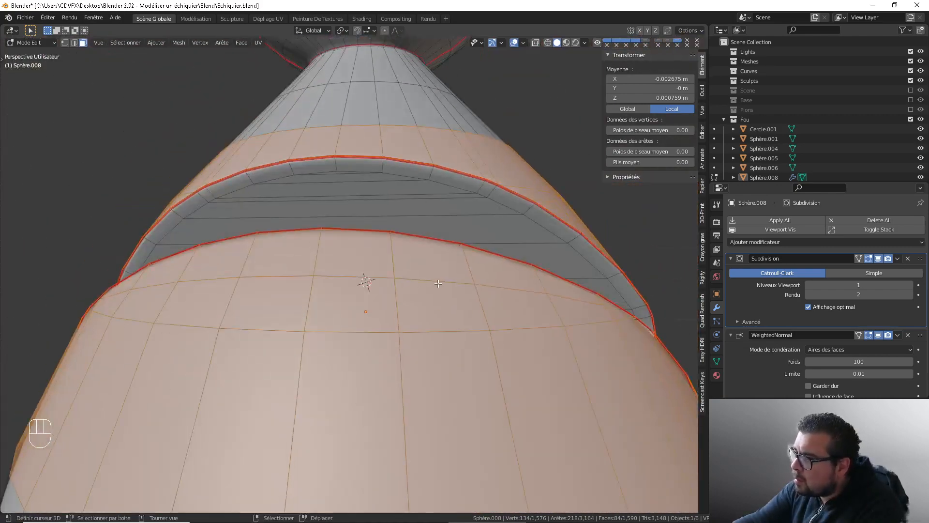
pyautogui.scroll(2, 479, 264)
pyautogui.keyDown('shift'); pyautogui.moveTo(483, 259); pyautogui.dragTo(466, 329, button='middle'); pyautogui.keyUp('shift')
pyautogui.scroll(2, 513, 360)
pyautogui.scroll(-3, 467, 329)
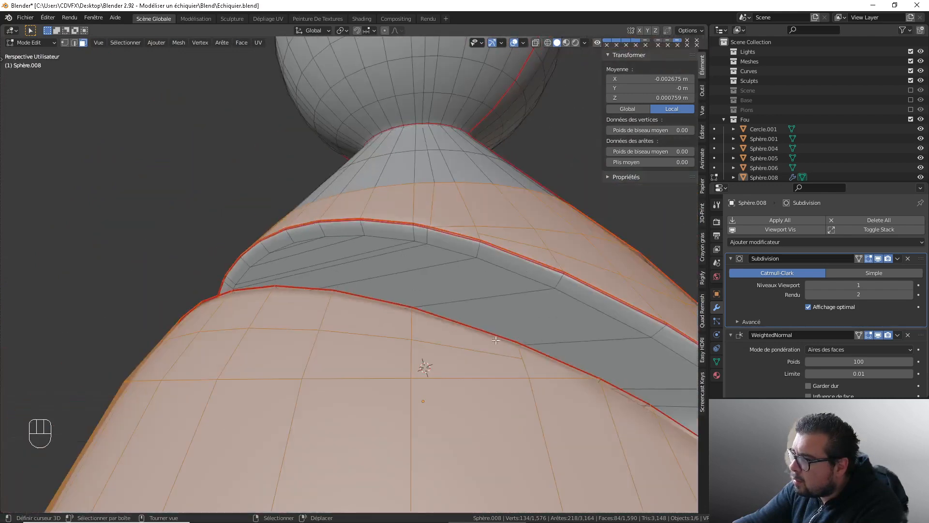
# Inset the selected ring of faces around the notch by about 0.00014 m and check the smoothed head in Object Mode
pyautogui.keyDown('shift'); pyautogui.moveTo(624, 371); pyautogui.dragTo(481, 306, button='middle'); pyautogui.keyUp('shift')
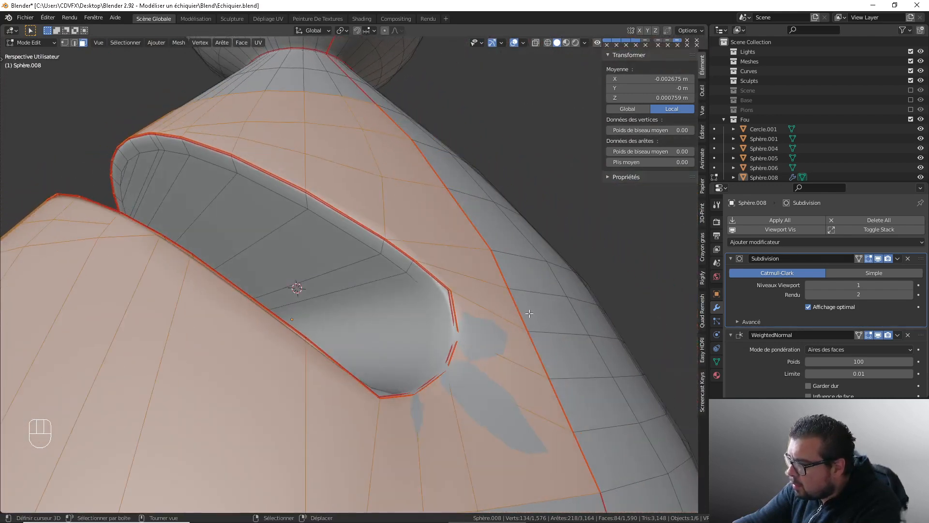
pyautogui.press('i')
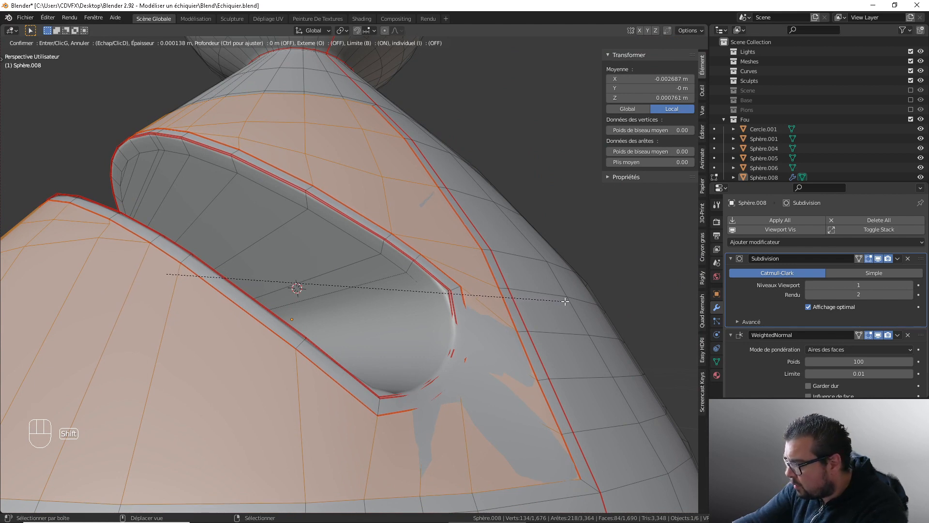
pyautogui.click(565, 301)
pyautogui.moveTo(565, 301); pyautogui.dragTo(418, 330, button='middle')
pyautogui.press('Tab')
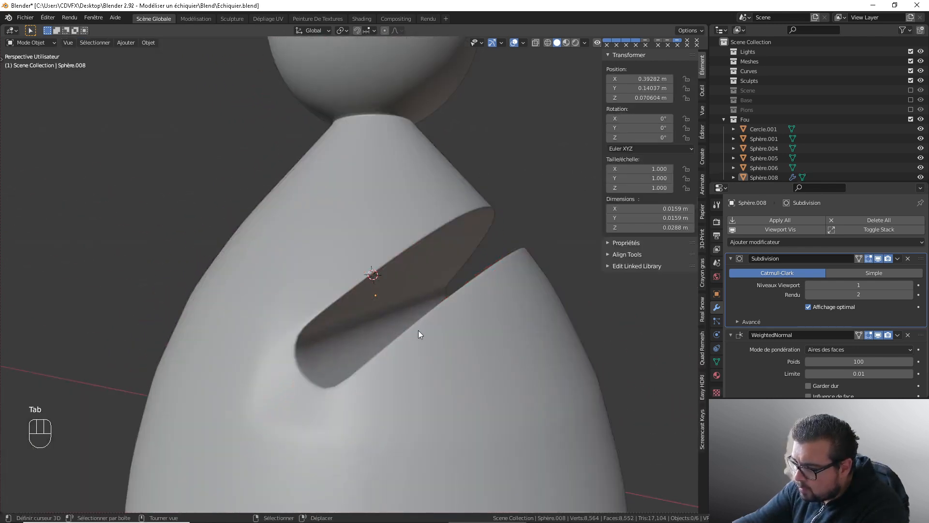
pyautogui.moveTo(317, 394); pyautogui.dragTo(383, 385, button='middle')
pyautogui.press('Tab')
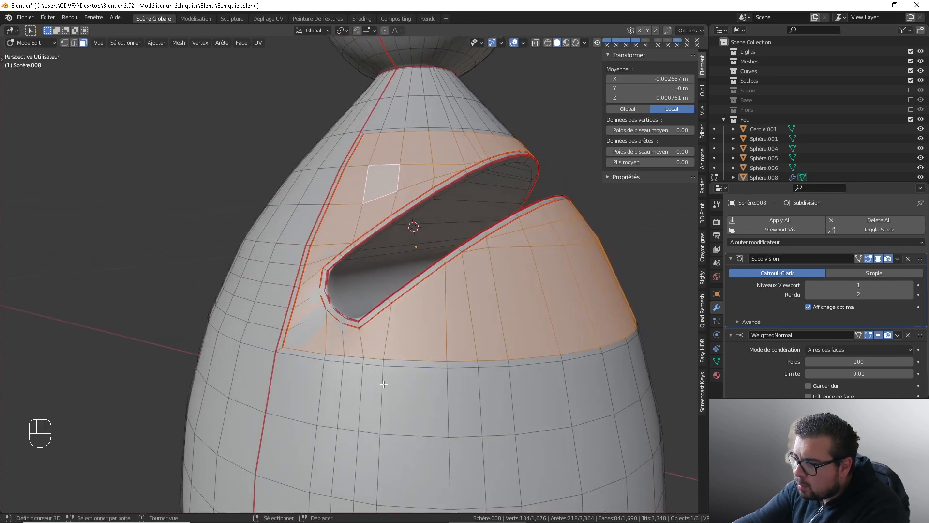
# Deselect all faces and examine the shading around the notch's rounded end in Object Mode
pyautogui.hotkey('ctrl', 'r')
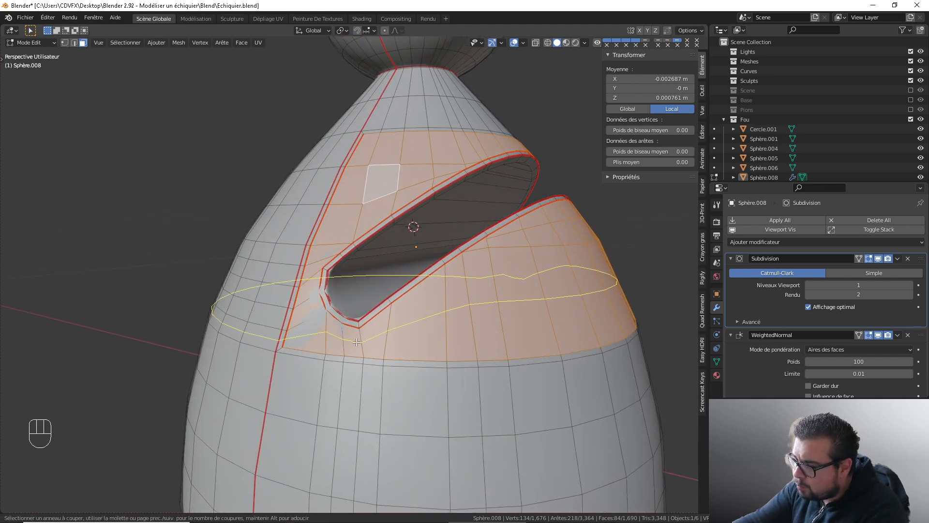
pyautogui.press('Escape')
pyautogui.press('a')
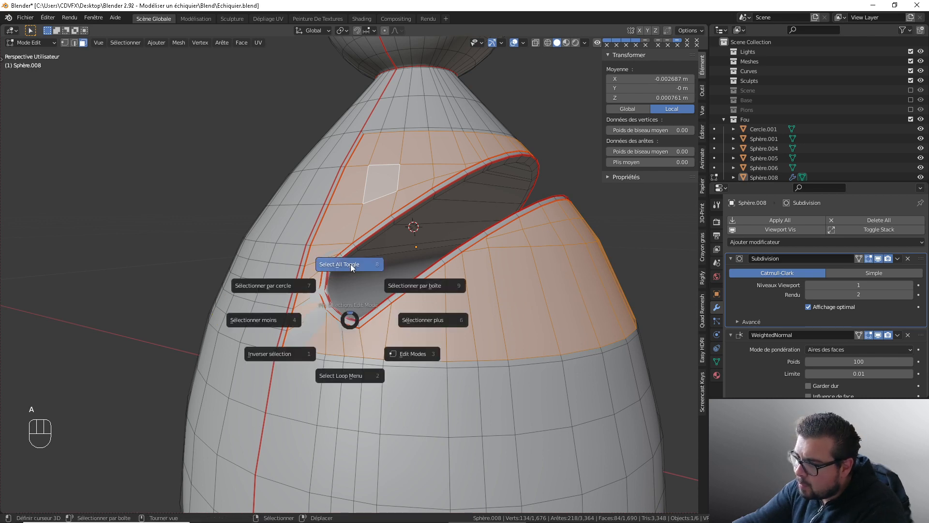
pyautogui.press('Tab')
pyautogui.moveTo(421, 300); pyautogui.dragTo(475, 270, button='middle')
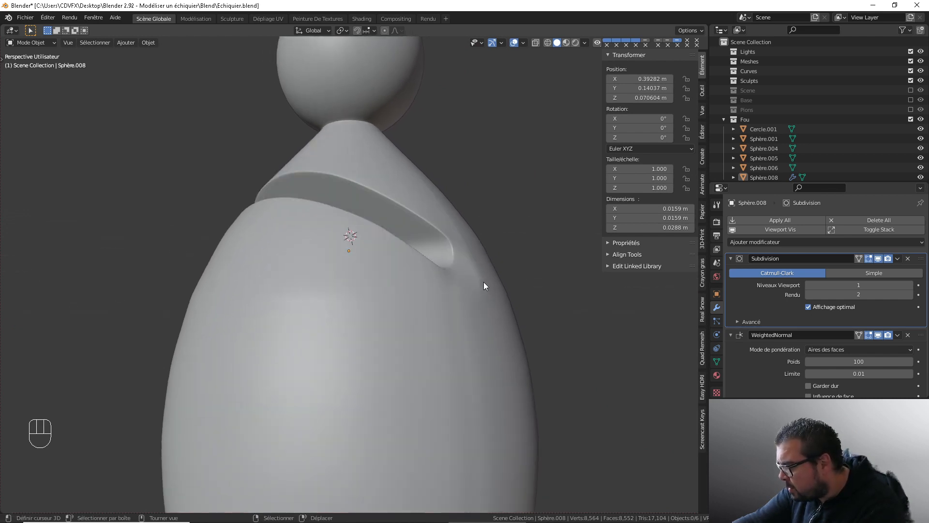
pyautogui.press('Tab')
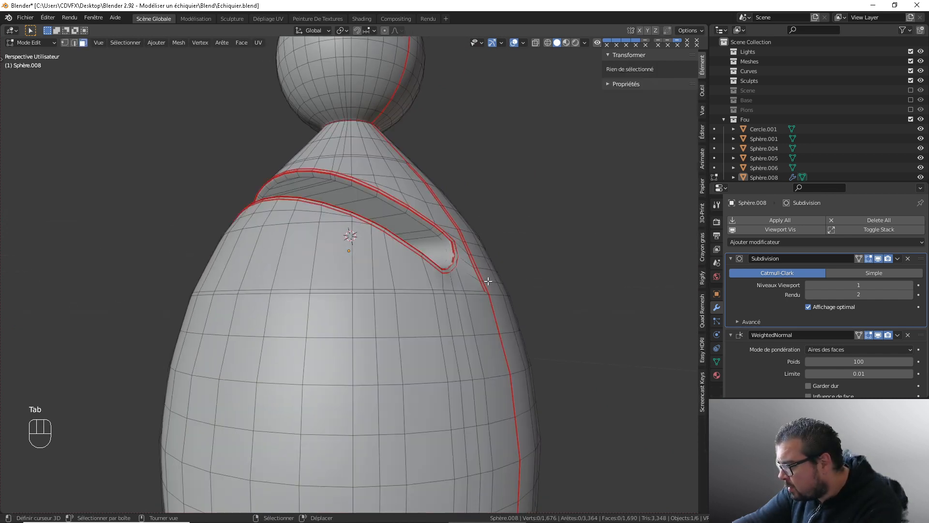
pyautogui.press('Tab')
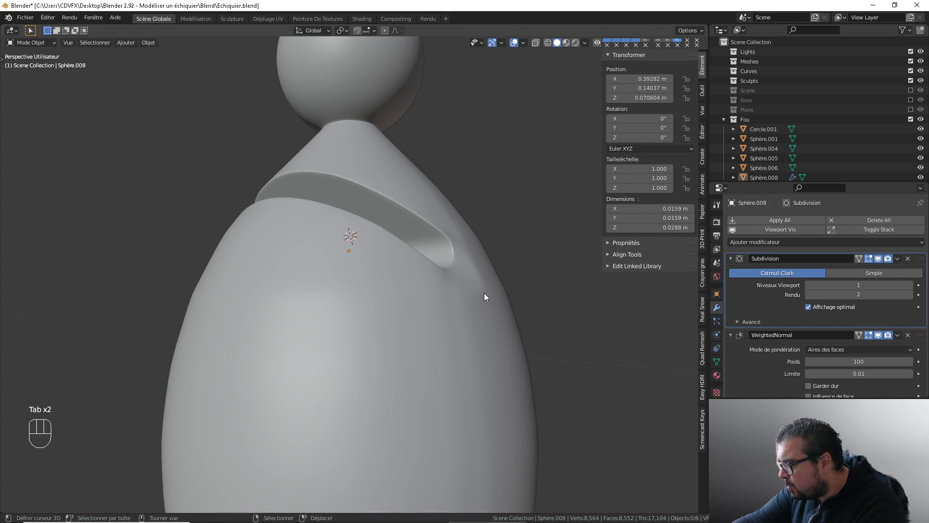
pyautogui.moveTo(484, 296); pyautogui.dragTo(125, 76, button='middle')
# Try selecting edges beside the notch's rounded end in edge selection mode
pyautogui.press('Tab')
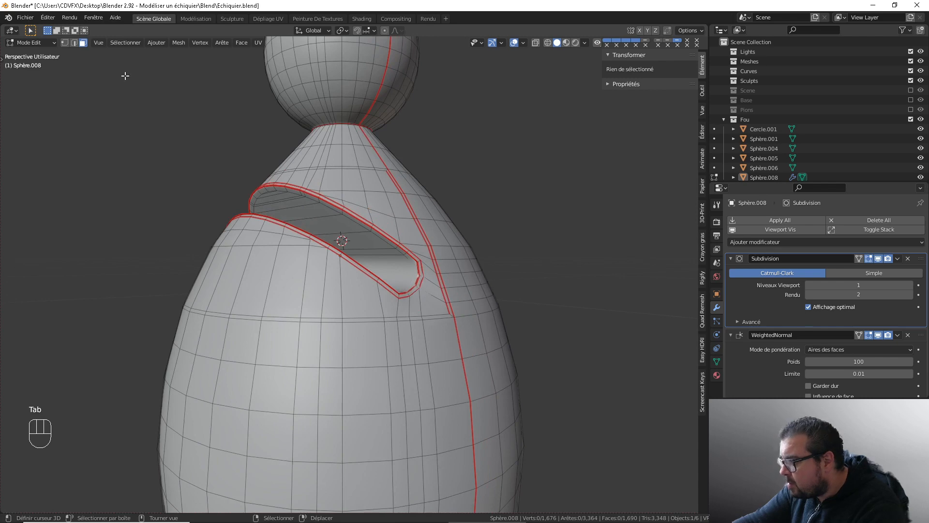
pyautogui.click(75, 43)
pyautogui.moveTo(412, 223); pyautogui.dragTo(394, 228, button='middle')
pyautogui.click(411, 267)
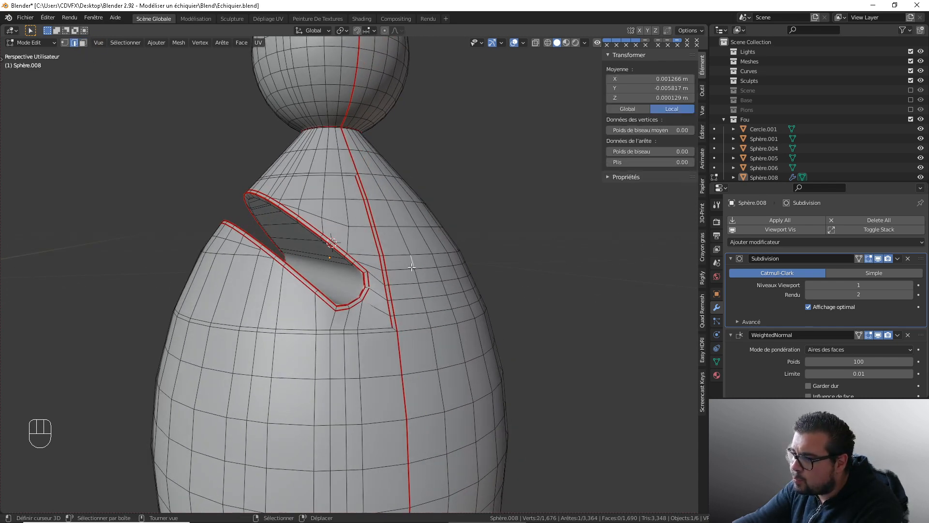
pyautogui.keyDown('alt'); pyautogui.keyDown('shift'); pyautogui.click(407, 313); pyautogui.keyUp('shift'); pyautogui.keyUp('alt')
pyautogui.moveTo(411, 312); pyautogui.dragTo(334, 240, button='middle')
pyautogui.press('Tab')
pyautogui.press('Tab')
# Select the vertices of the small faces between the notch's rounded end and the nearby seam
pyautogui.click(64, 43)
pyautogui.scroll(2, 381, 269)
pyautogui.scroll(2, 305, 255)
pyautogui.scroll(-1, 306, 257)
pyautogui.click(349, 234)
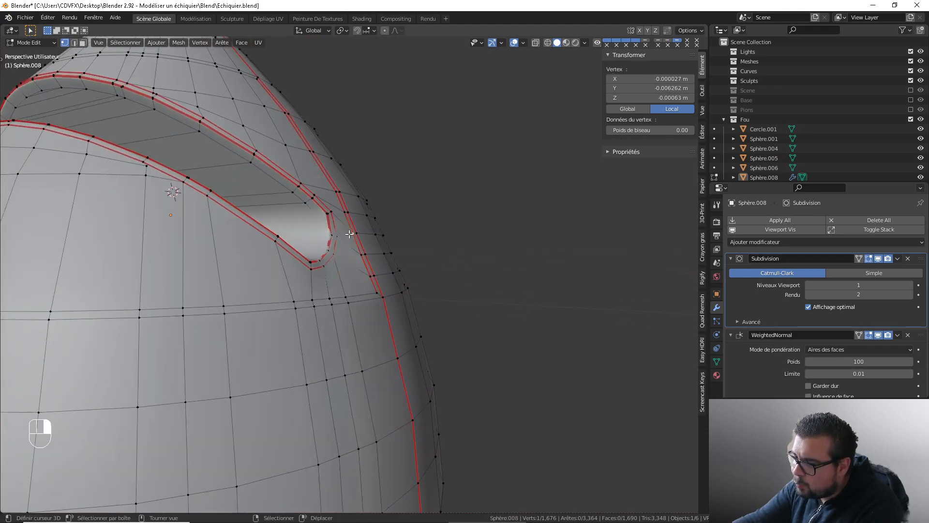
pyautogui.keyDown('shift'); pyautogui.click(368, 256); pyautogui.keyUp('shift')
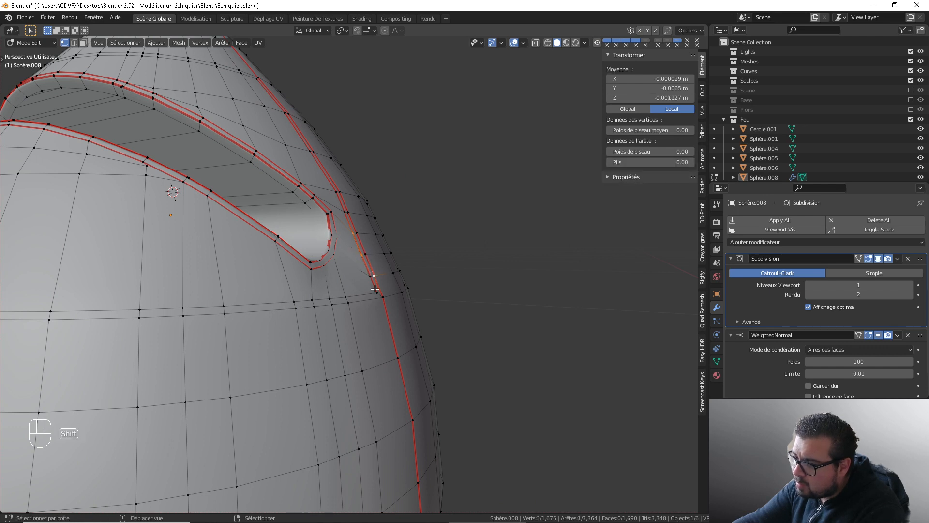
pyautogui.hotkey('ctrl', 'z')
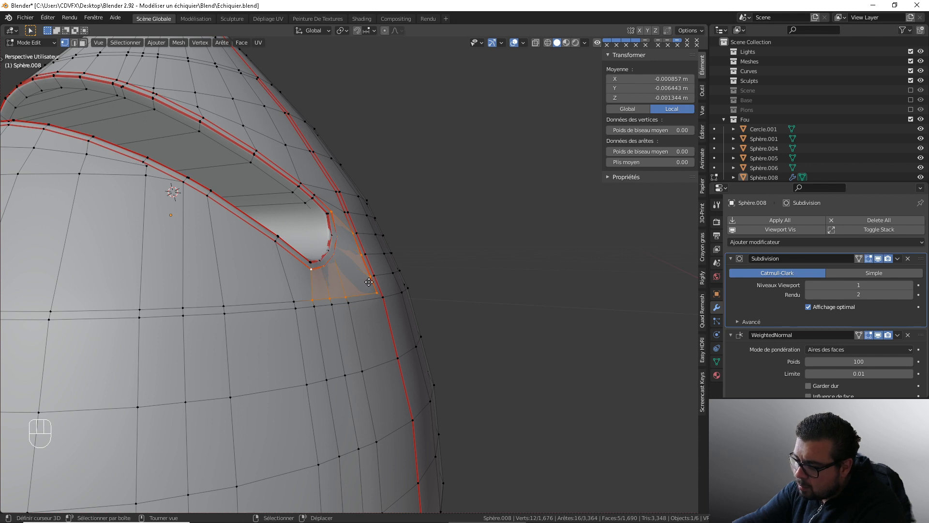
# Try moving the selected patch at the notch's end by about -0.00006 m along Y, and undo the move
pyautogui.press('g')
pyautogui.press('y')
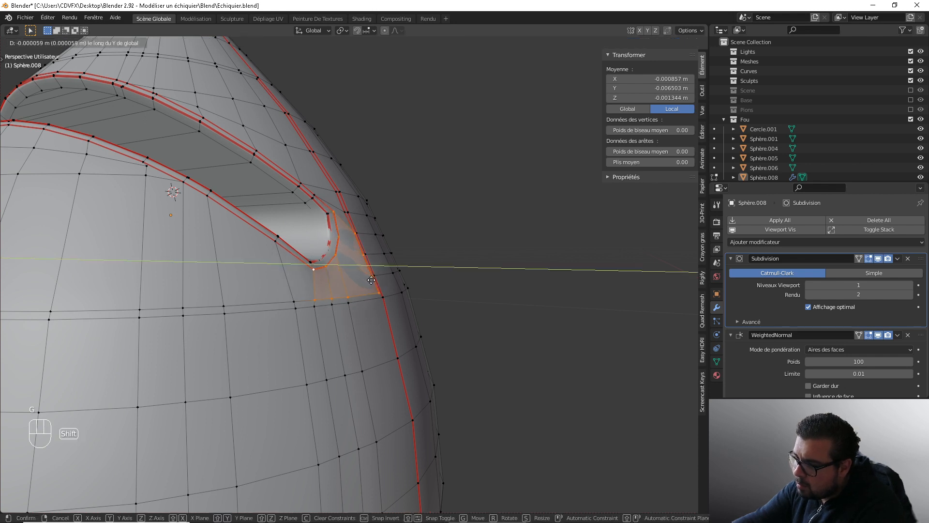
pyautogui.click(371, 279)
pyautogui.press('Tab')
pyautogui.keyDown('ctrl'); pyautogui.moveTo(371, 280); pyautogui.dragTo(344, 280, button='middle'); pyautogui.keyUp('ctrl')
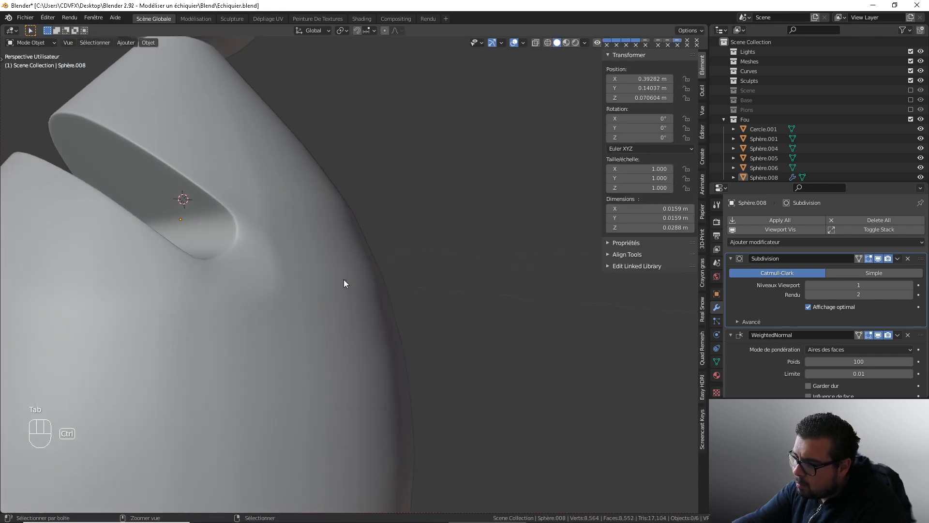
pyautogui.hotkey('ctrl', 'z')
pyautogui.hotkey('ctrl', 'z')
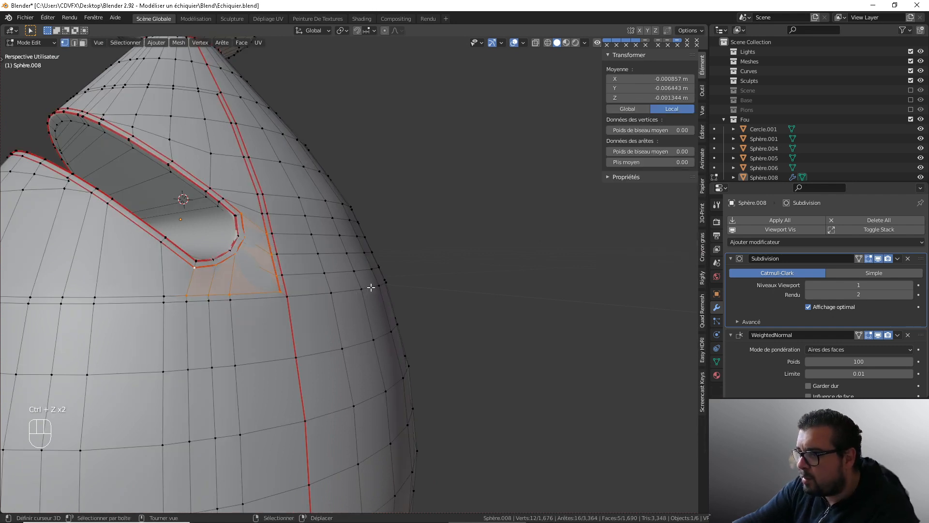
# Examine the bishop's head and body from a distance in Object Mode
pyautogui.press('Tab')
pyautogui.scroll(-5, 326, 282)
pyautogui.moveTo(298, 286); pyautogui.dragTo(342, 284, button='middle')
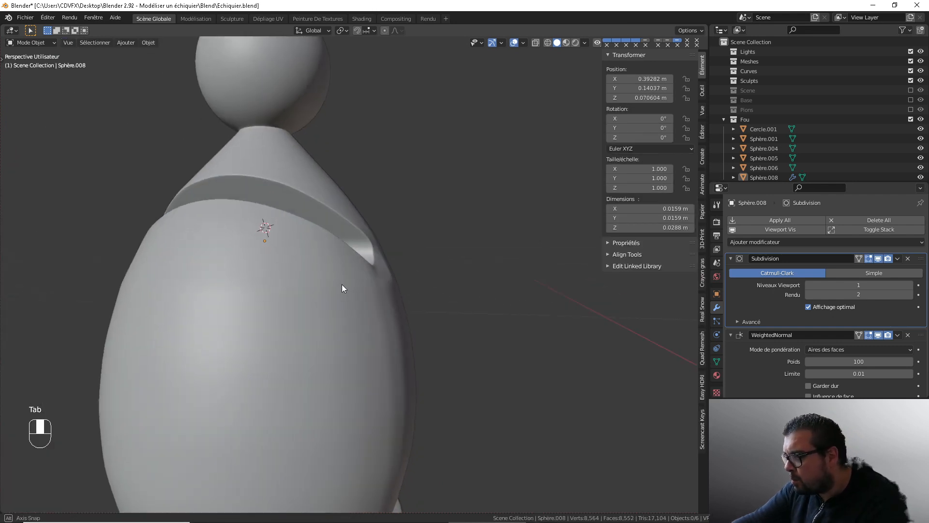
pyautogui.scroll(-2, 346, 283)
pyautogui.keyDown('shift'); pyautogui.scroll(-2, 358, 297); pyautogui.keyUp('shift')
pyautogui.press('q')
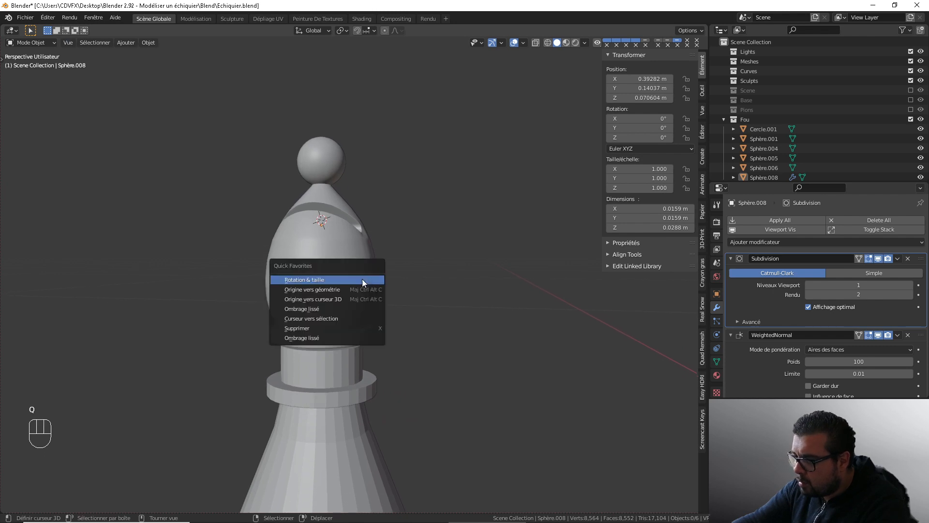
pyautogui.press('q')
pyautogui.click(325, 286)
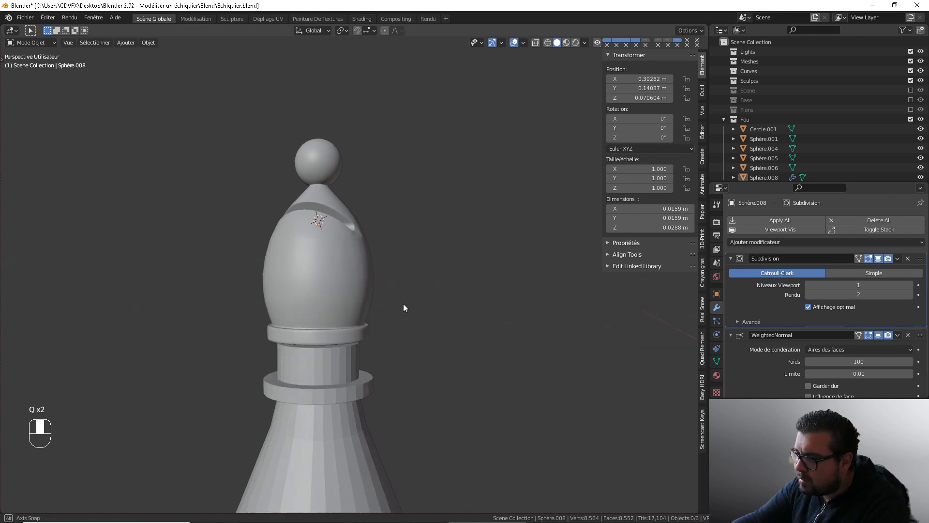
pyautogui.keyDown('shift'); pyautogui.scroll(-3, 371, 283); pyautogui.keyUp('shift')
pyautogui.keyDown('shift'); pyautogui.scroll(2, 365, 259); pyautogui.keyUp('shift')
# Shade the neck piece below the bishop's head smooth, with Auto Smooth enabled at 30°
pyautogui.rightClick(352, 298)
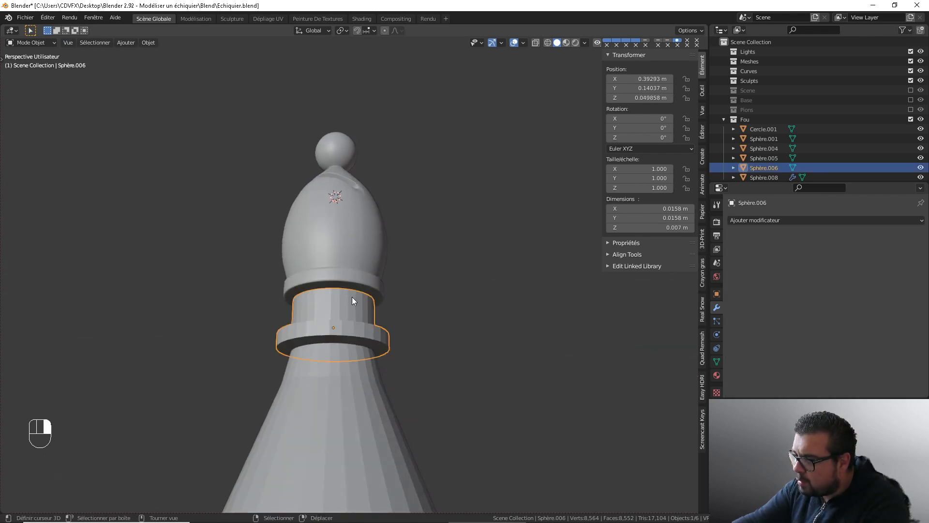
pyautogui.press('w')
pyautogui.click(339, 270)
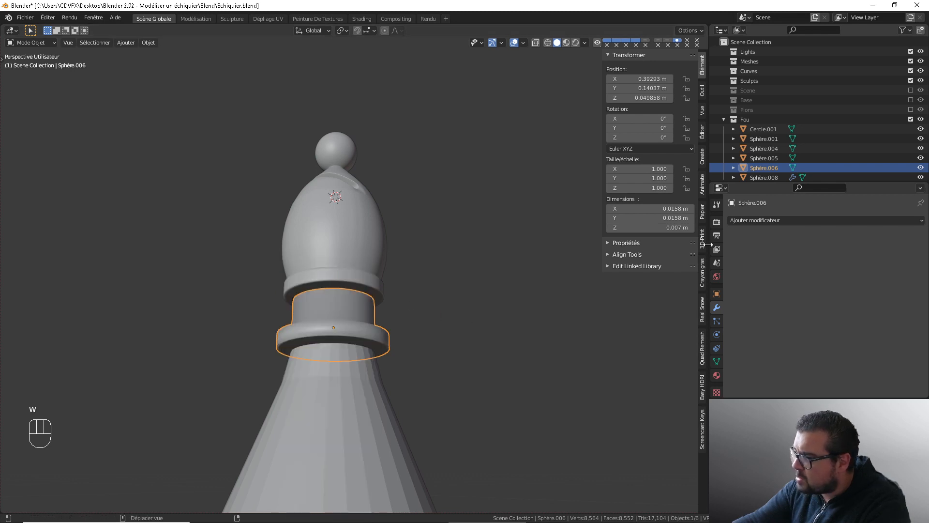
pyautogui.click(717, 361)
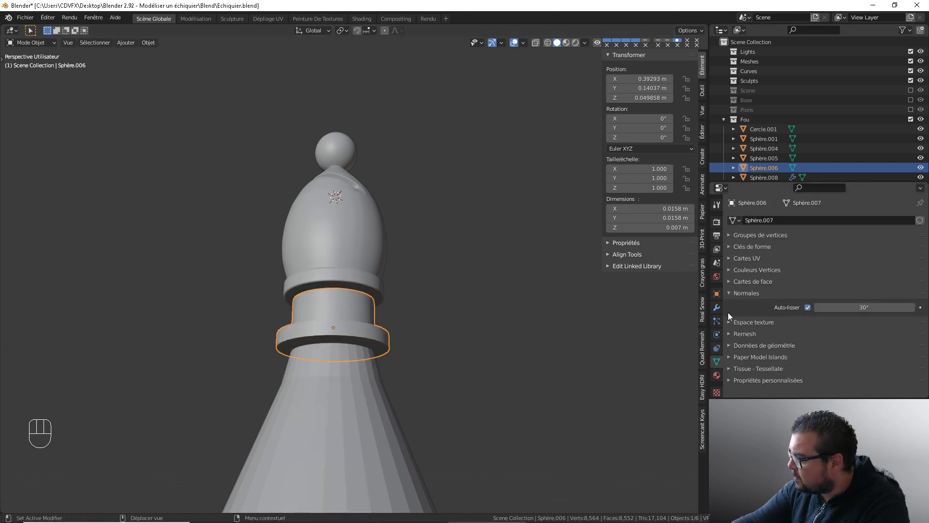
# Add a Weighted Normal modifier to the neck piece and set its weight to 100
pyautogui.click(716, 307)
pyautogui.click(782, 220)
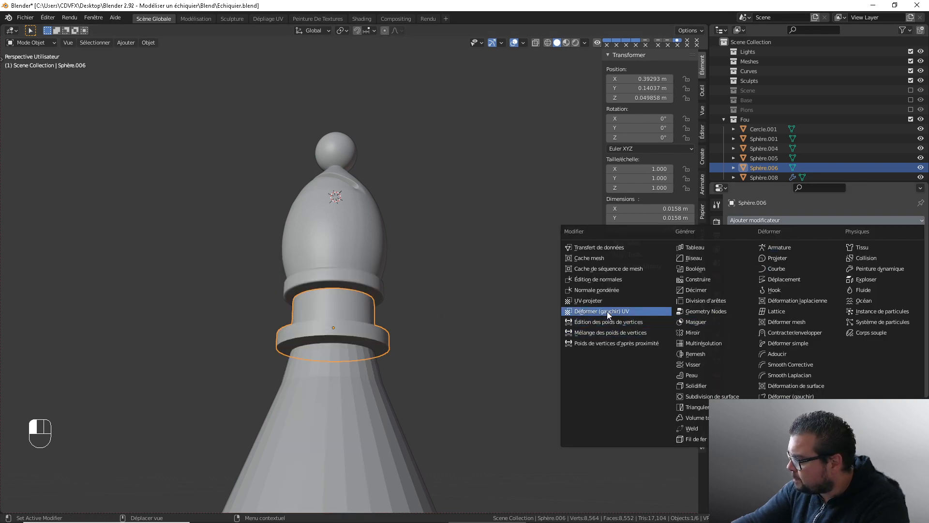
pyautogui.click(600, 290)
pyautogui.moveTo(828, 286); pyautogui.dragTo(910, 285)
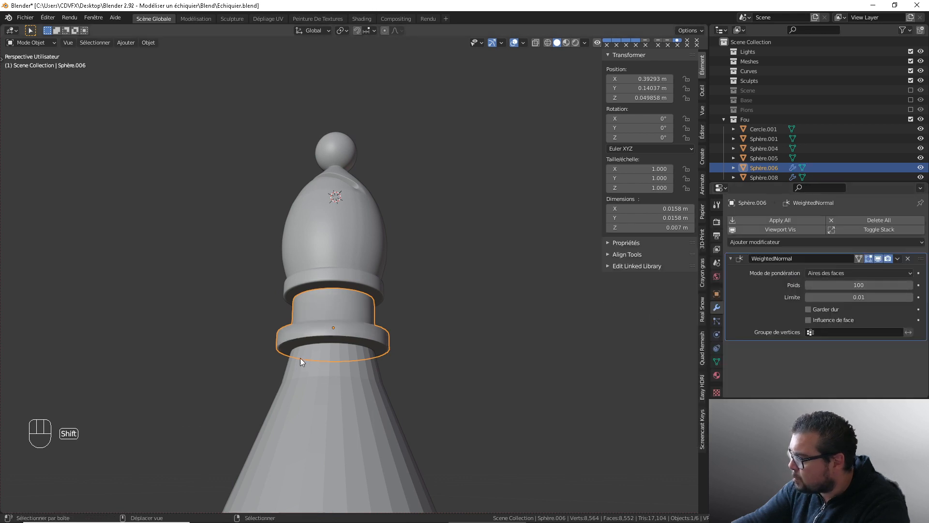
# Bevel the neck piece's top edge, neck-base corner and both outer collar rims by about 0.00013 m with one segment
pyautogui.keyDown('shift'); pyautogui.moveTo(301, 358); pyautogui.dragTo(378, 324, button='middle'); pyautogui.keyUp('shift')
pyautogui.press('Tab')
pyautogui.scroll(3, 411, 335)
pyautogui.press('2')
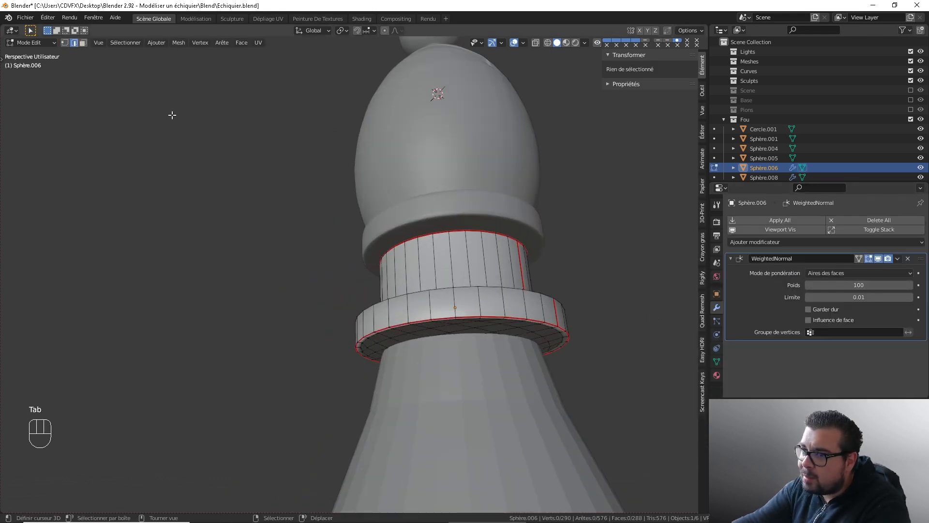
pyautogui.moveTo(421, 242); pyautogui.dragTo(435, 262, button='middle')
pyautogui.scroll(4, 477, 231)
pyautogui.moveTo(477, 232); pyautogui.dragTo(506, 339, button='middle')
pyautogui.keyDown('alt'); pyautogui.keyDown('shift'); pyautogui.click(506, 304); pyautogui.keyUp('shift'); pyautogui.keyUp('alt')
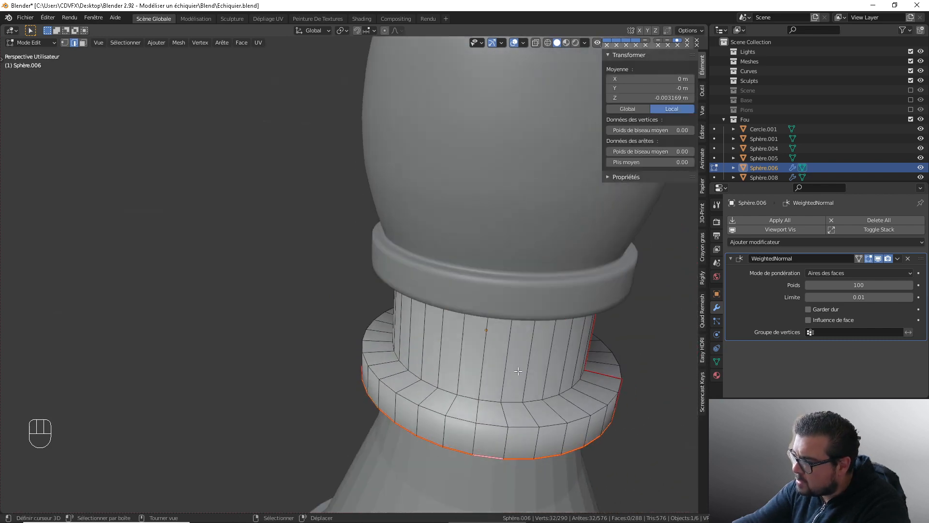
pyautogui.keyDown('alt'); pyautogui.keyDown('shift'); pyautogui.click(506, 358); pyautogui.keyUp('shift'); pyautogui.keyUp('alt')
pyautogui.keyDown('alt'); pyautogui.keyDown('shift'); pyautogui.click(506, 373); pyautogui.keyUp('shift'); pyautogui.keyUp('alt')
pyautogui.moveTo(506, 372); pyautogui.dragTo(505, 339, button='middle')
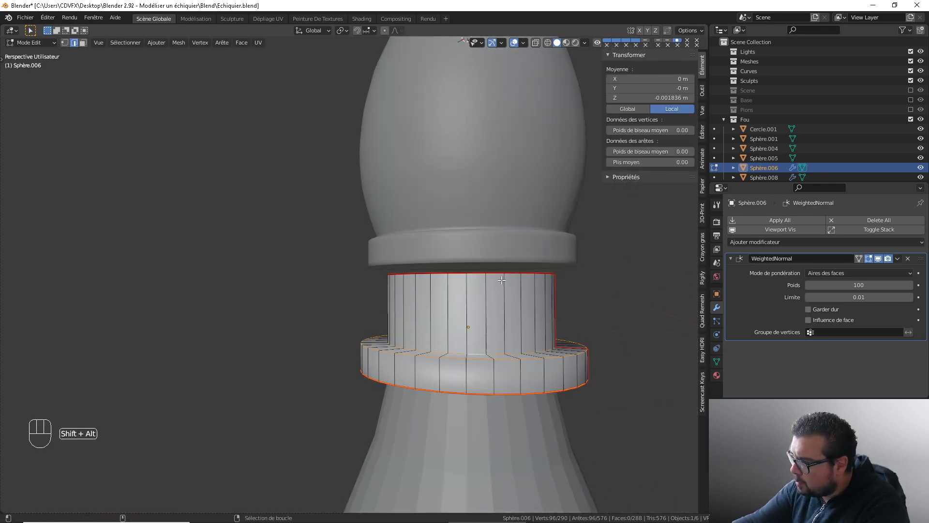
pyautogui.keyDown('alt'); pyautogui.keyDown('shift'); pyautogui.click(503, 278); pyautogui.keyUp('shift'); pyautogui.keyUp('alt')
pyautogui.hotkey('ctrl', 'b')
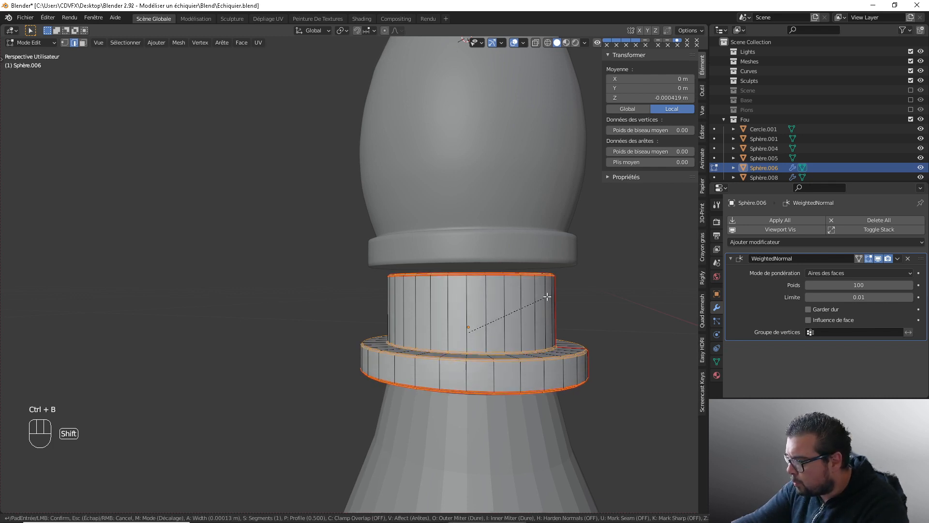
pyautogui.click(547, 296)
pyautogui.press('Tab')
pyautogui.scroll(-5, 550, 308)
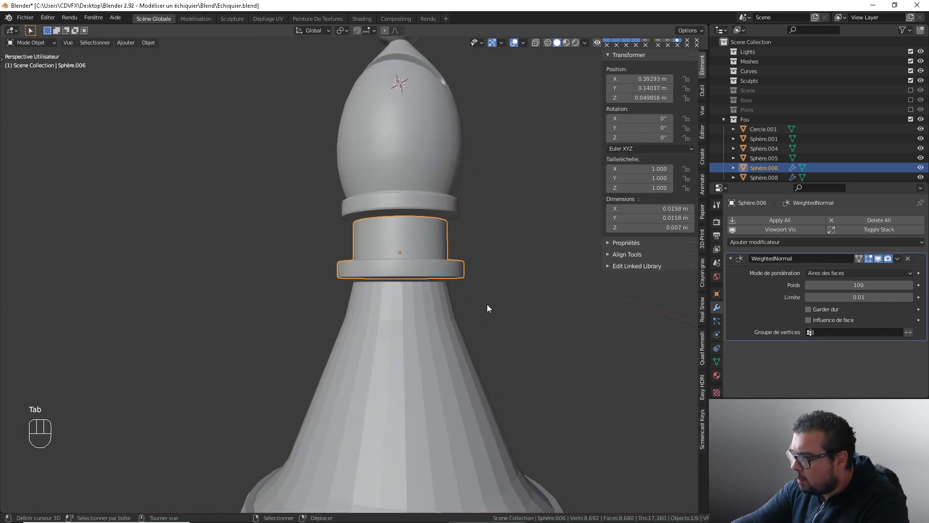
# Shade the bishop's flared conical body smooth, with Auto Smooth enabled
pyautogui.click(441, 360)
pyautogui.scroll(2, 460, 274)
pyautogui.press('w')
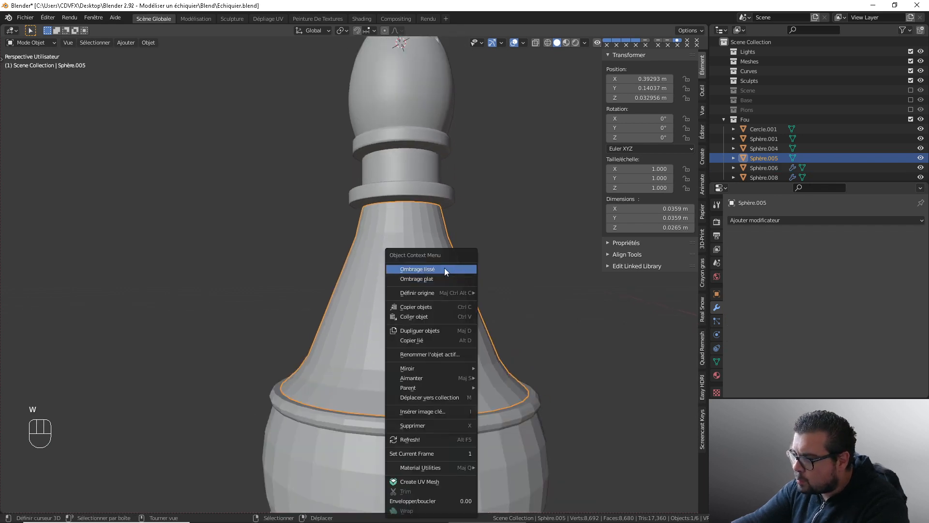
pyautogui.click(444, 269)
pyautogui.click(717, 362)
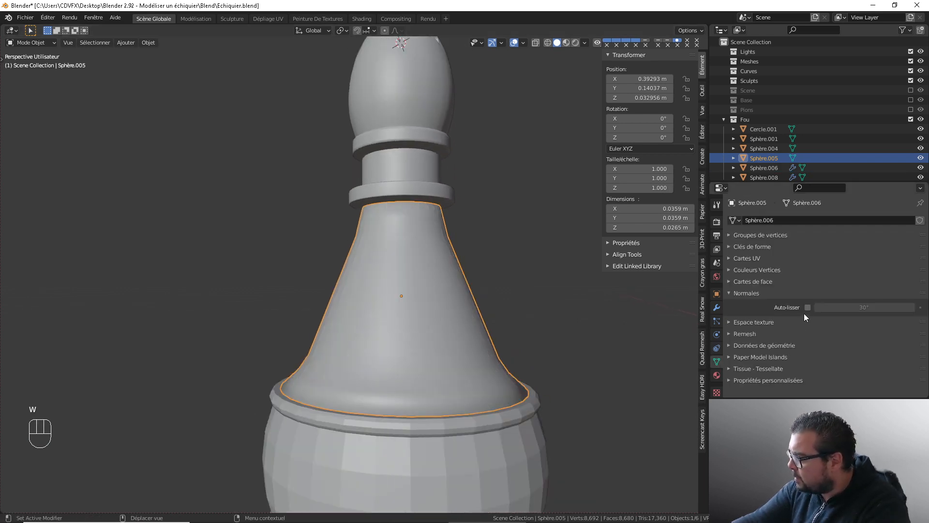
# Add a Weighted Normal modifier to the flared conical body
pyautogui.click(716, 308)
pyautogui.click(765, 222)
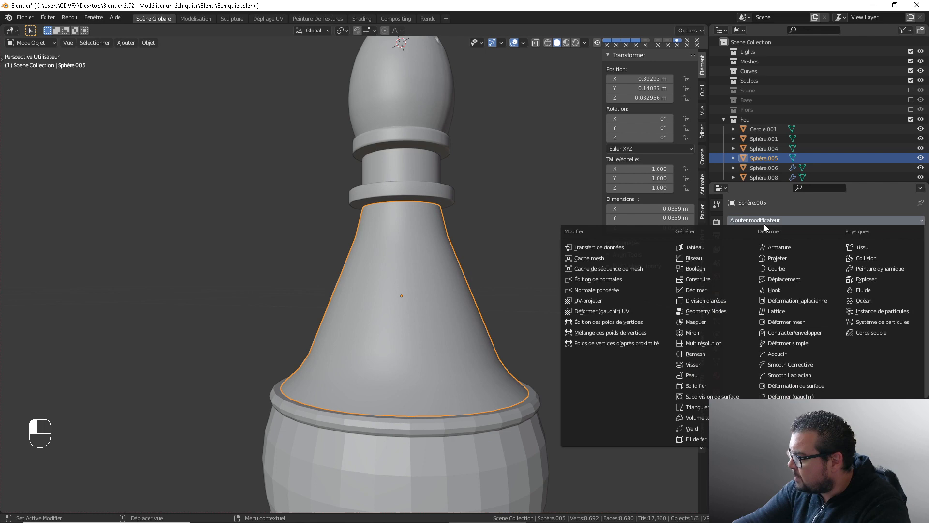
pyautogui.click(624, 290)
# Bevel the top and bottom edge loops of the flared conical body by about 0.00009 m with one segment
pyautogui.press('Tab')
pyautogui.click(414, 386)
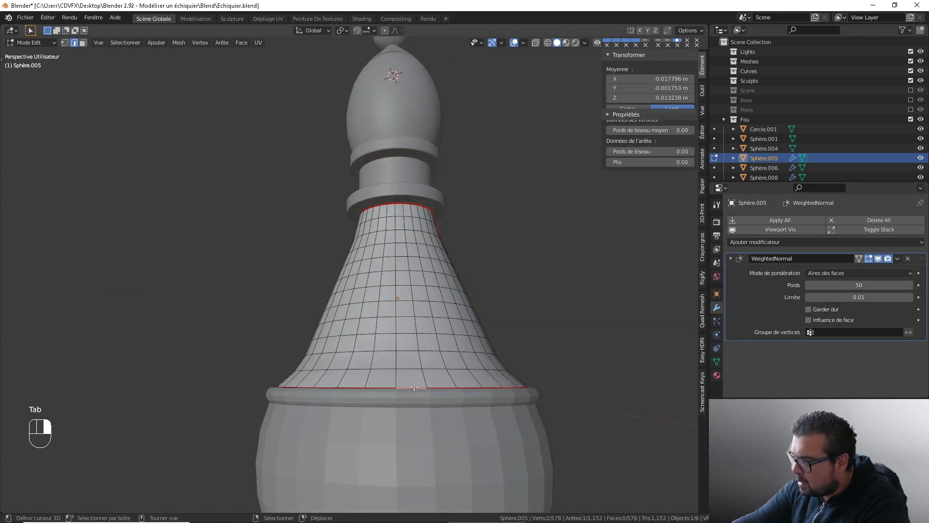
pyautogui.keyDown('alt'); pyautogui.keyDown('shift'); pyautogui.click(415, 386); pyautogui.keyUp('shift'); pyautogui.keyUp('alt')
pyautogui.moveTo(415, 387); pyautogui.dragTo(414, 232, button='middle')
pyautogui.keyDown('alt'); pyautogui.keyDown('shift'); pyautogui.click(414, 231); pyautogui.keyUp('shift'); pyautogui.keyUp('alt')
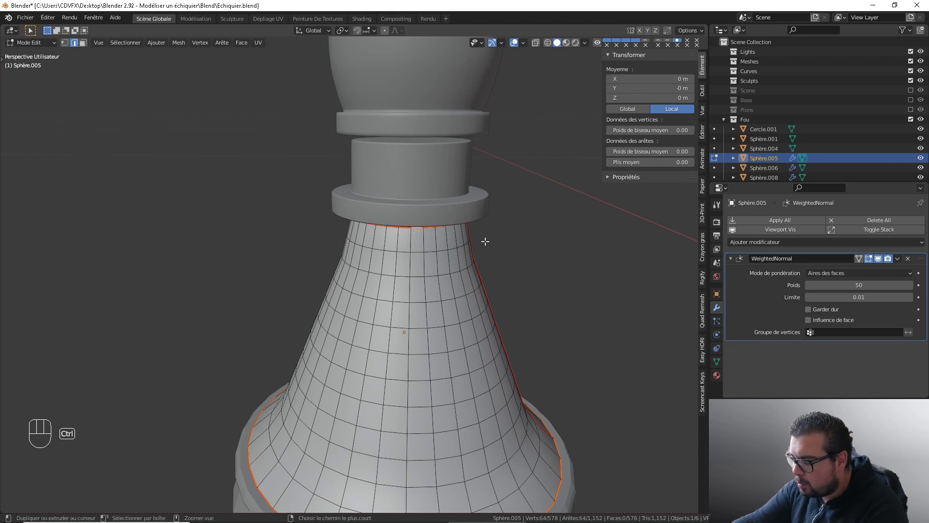
pyautogui.hotkey('ctrl', 'b')
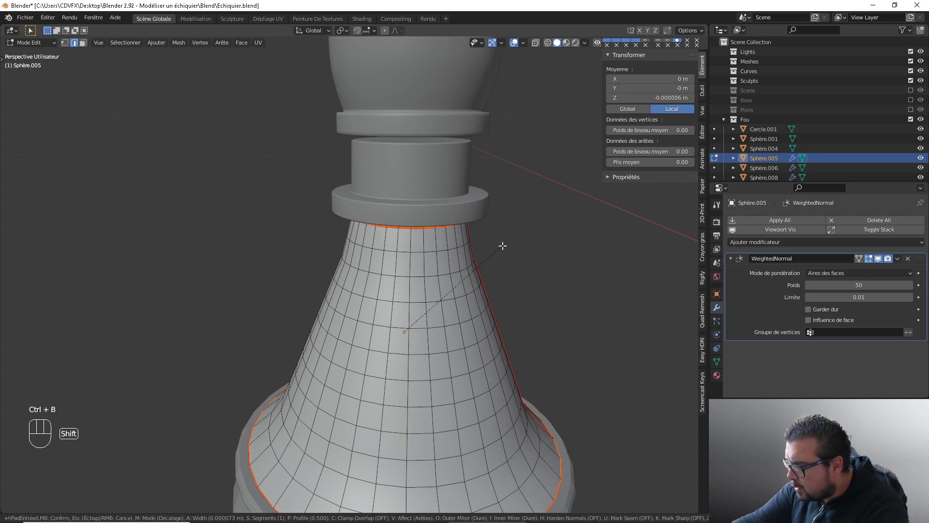
pyautogui.click(504, 245)
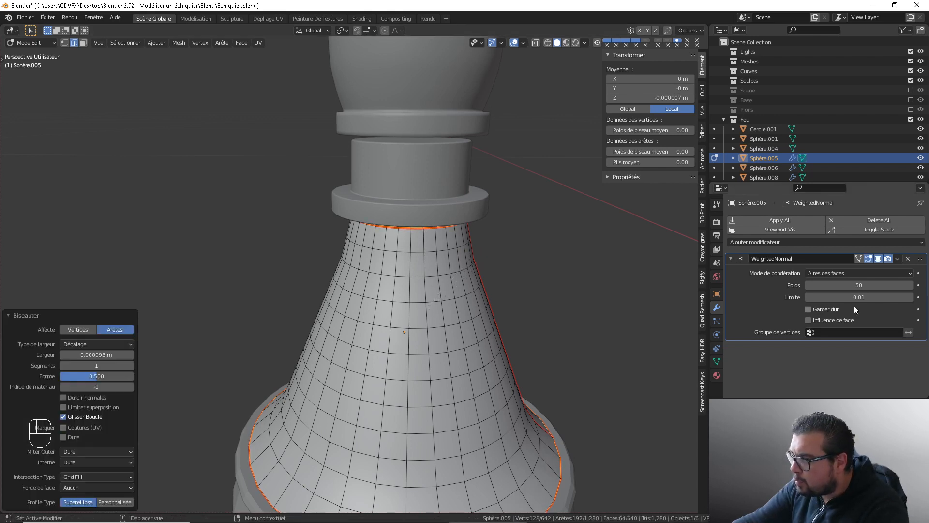
# Set the conical body's Weighted Normal weight to 100 and apply the modifier
pyautogui.moveTo(844, 285); pyautogui.dragTo(860, 285)
pyautogui.press('Tab')
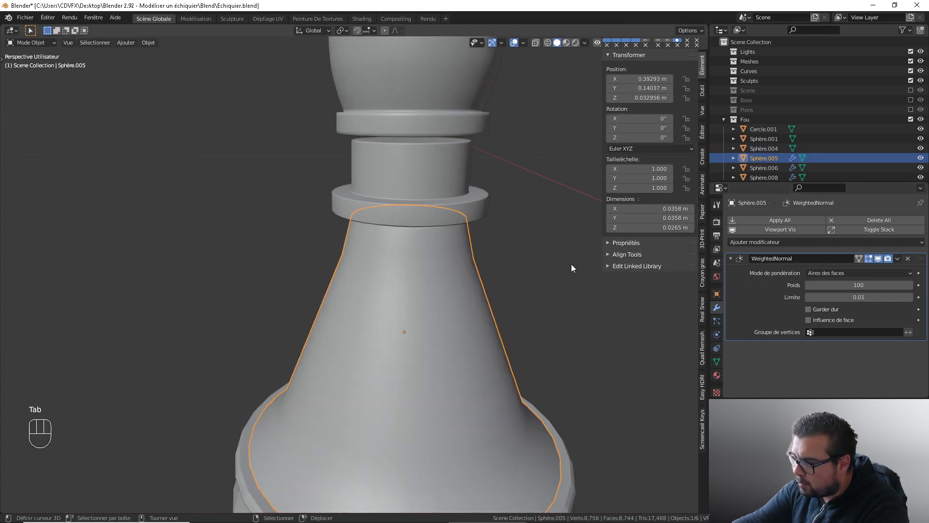
pyautogui.hotkey('ctrl', 'a')
pyautogui.scroll(-3, 607, 306)
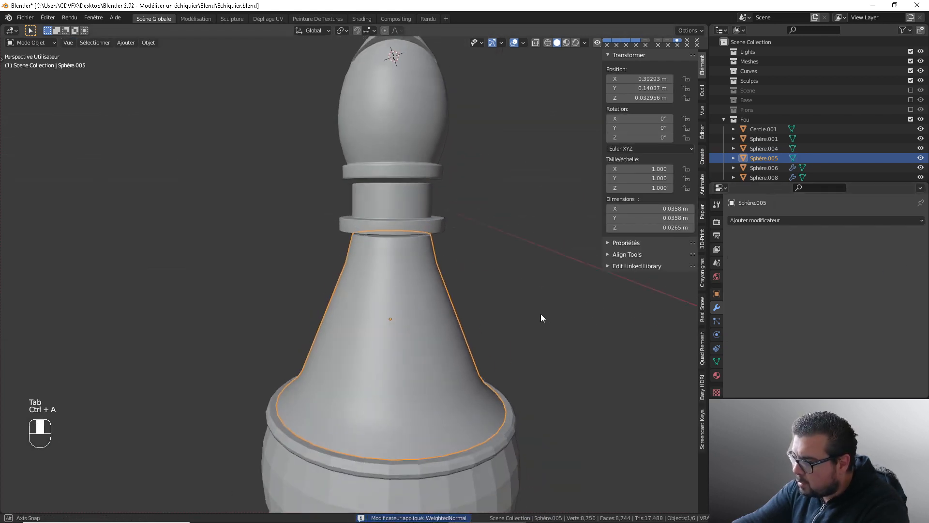
# Apply the Weighted Normal modifier on the neck piece and both the Subdivision and Weighted Normal modifiers on the head
pyautogui.click(417, 223)
pyautogui.hotkey('ctrl', 'a')
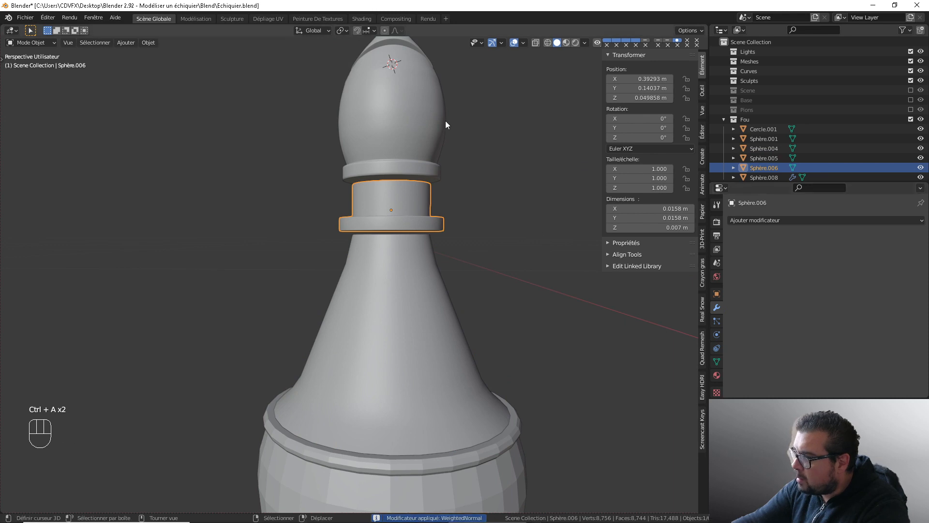
pyautogui.click(444, 120)
pyautogui.hotkey('ctrl', 'a')
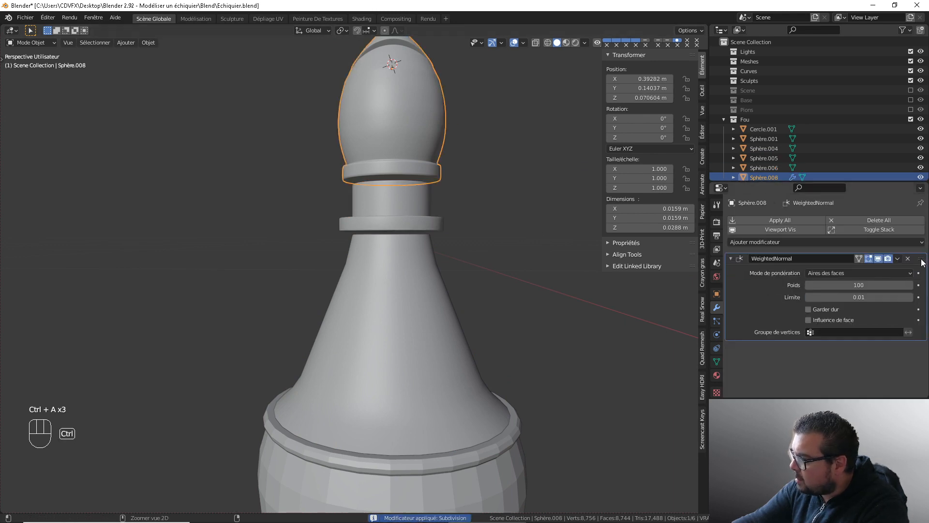
pyautogui.hotkey('ctrl', 'a')
pyautogui.scroll(-4, 462, 257)
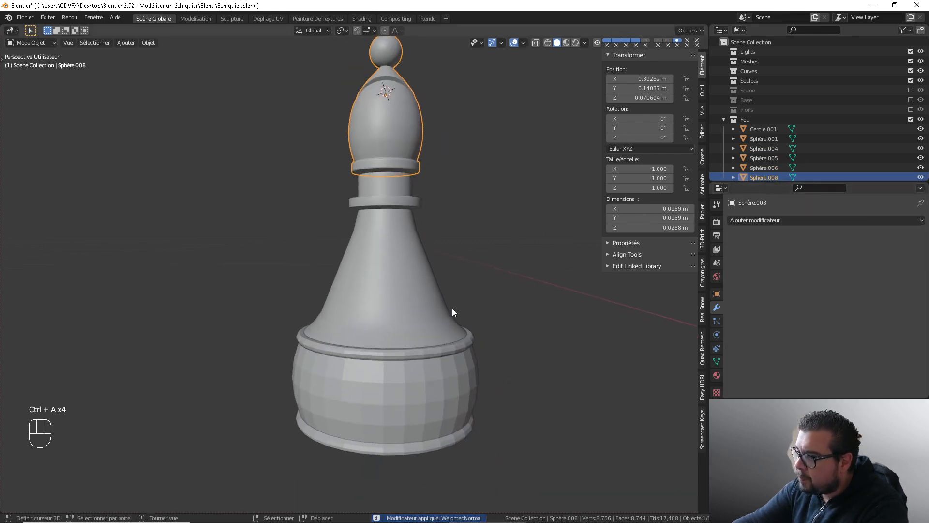
# Shade the thin ring below the conical body smooth, using Auto Smooth with an 89° angle
pyautogui.click(454, 357)
pyautogui.keyDown('shift'); pyautogui.moveTo(454, 356); pyautogui.dragTo(461, 341, button='middle'); pyautogui.keyUp('shift')
pyautogui.press('w')
pyautogui.click(450, 269)
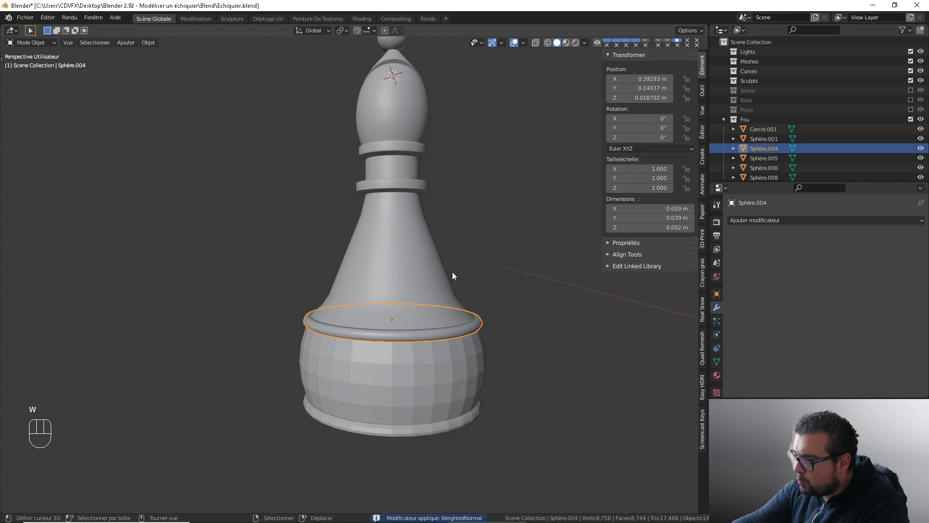
pyautogui.click(725, 357)
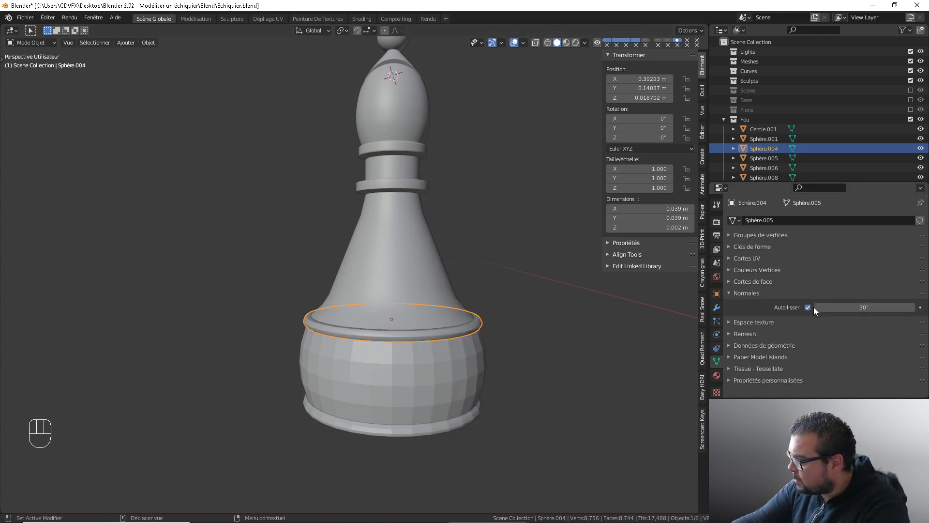
pyautogui.click(843, 308)
pyautogui.write('89')
pyautogui.press('Return')
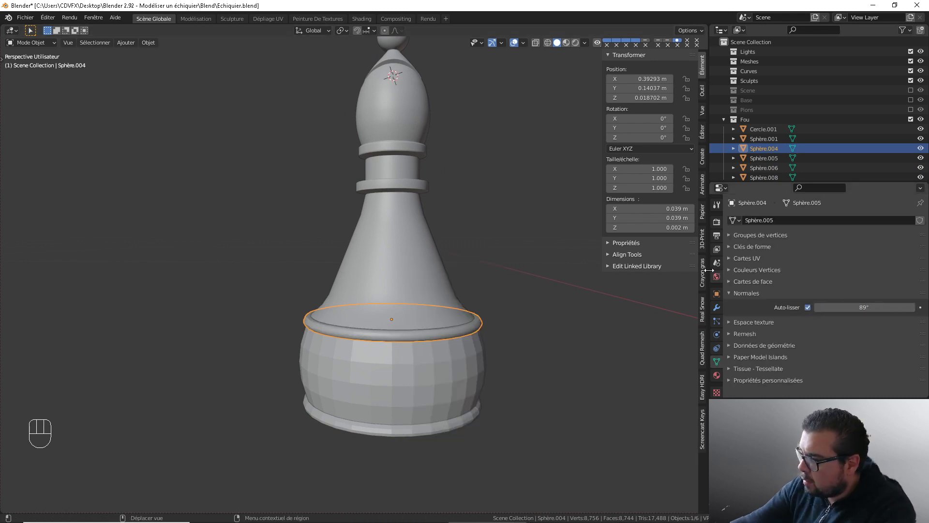
# Add a Weighted Normal modifier to the thin ring below the conical body and raise its weight
pyautogui.click(717, 307)
pyautogui.click(763, 243)
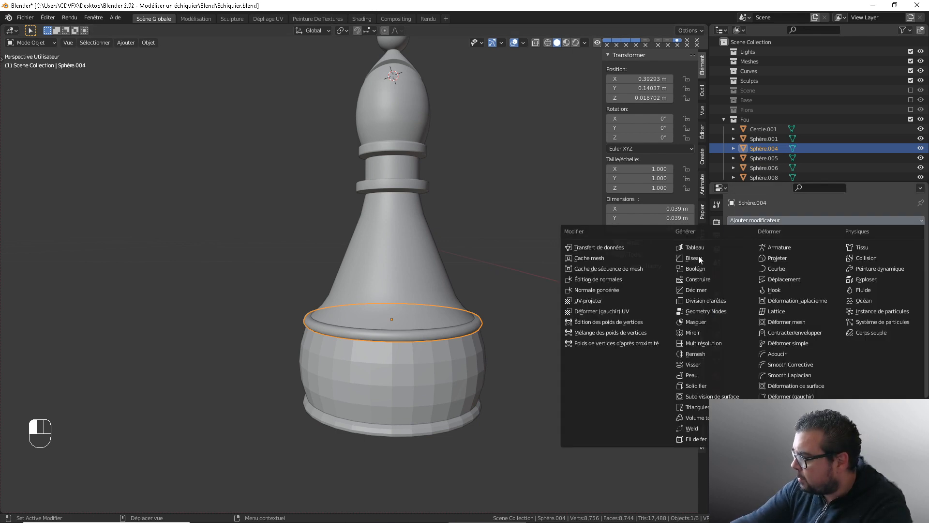
pyautogui.click(627, 290)
pyautogui.moveTo(873, 285); pyautogui.dragTo(914, 284)
# Shade the bulbous base section smooth and enable Auto Smooth on it
pyautogui.keyDown('shift'); pyautogui.moveTo(484, 376); pyautogui.dragTo(495, 333, button='middle'); pyautogui.keyUp('shift')
pyautogui.rightClick(466, 335)
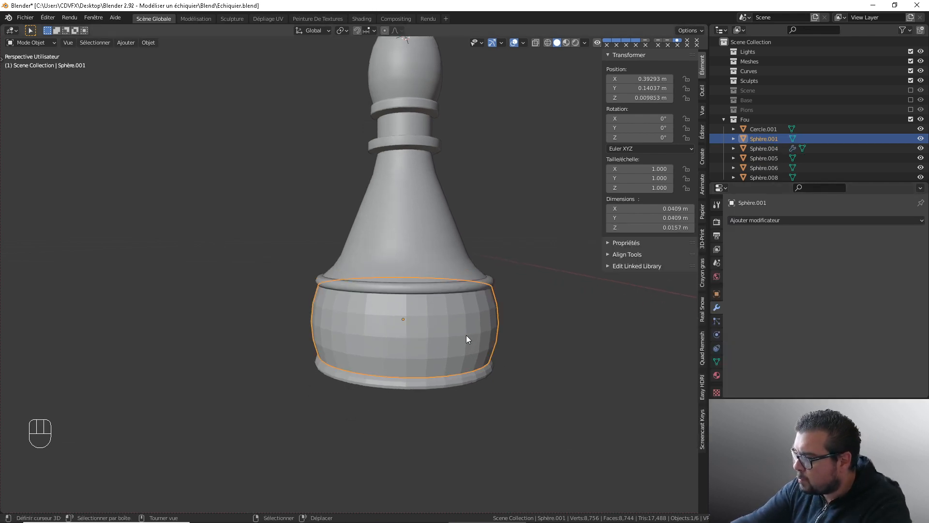
pyautogui.press('w')
pyautogui.click(450, 269)
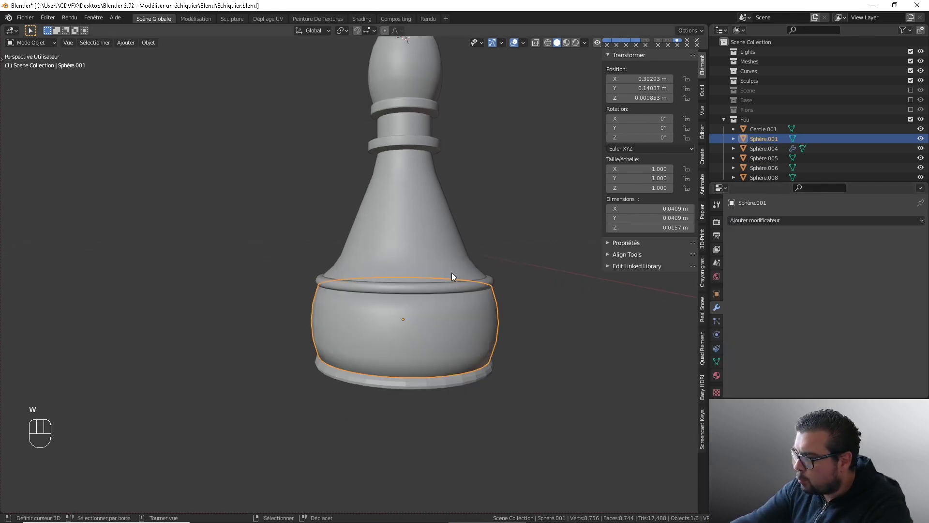
pyautogui.click(717, 361)
pyautogui.click(807, 307)
# Add a Weighted Normal modifier to the bulbous base section
pyautogui.click(717, 307)
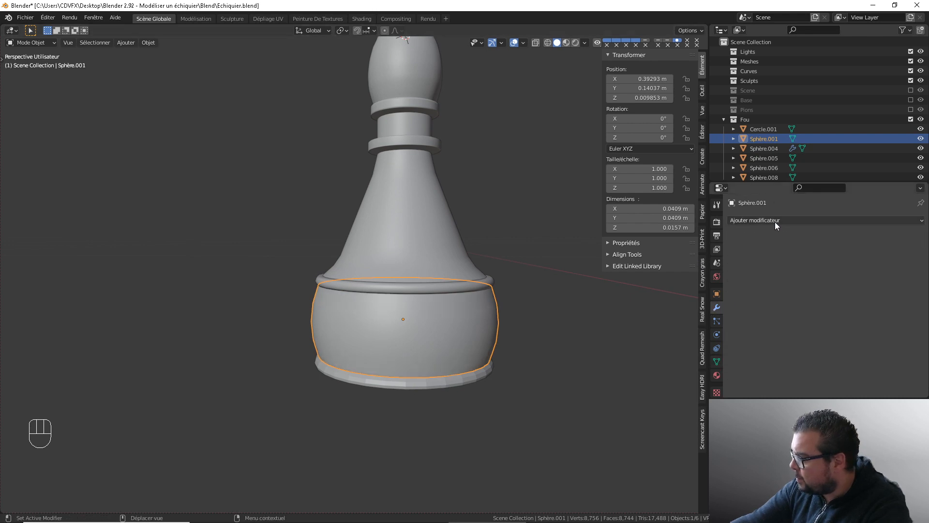
pyautogui.click(775, 220)
pyautogui.click(620, 289)
# Bevel the top and bottom edge loops of the bulbous base section by about 0.0001 m with one segment
pyautogui.press('Tab')
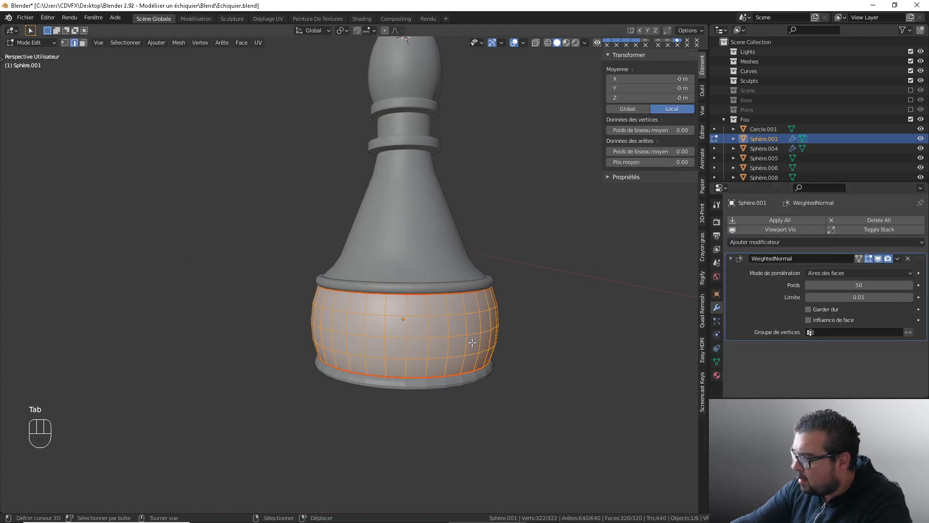
pyautogui.scroll(3, 474, 328)
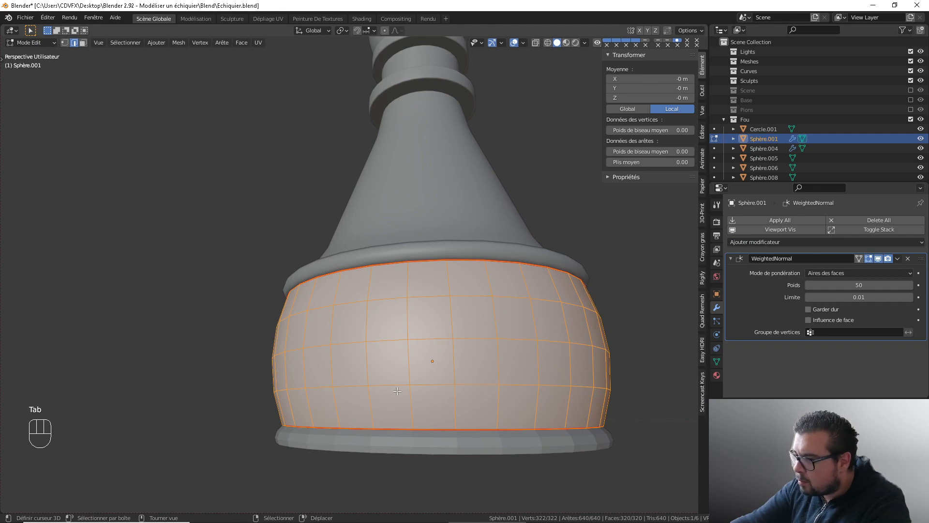
pyautogui.keyDown('alt'); pyautogui.click(439, 428); pyautogui.keyUp('alt')
pyautogui.keyDown('alt'); pyautogui.keyDown('shift'); pyautogui.click(428, 270); pyautogui.keyUp('shift'); pyautogui.keyUp('alt')
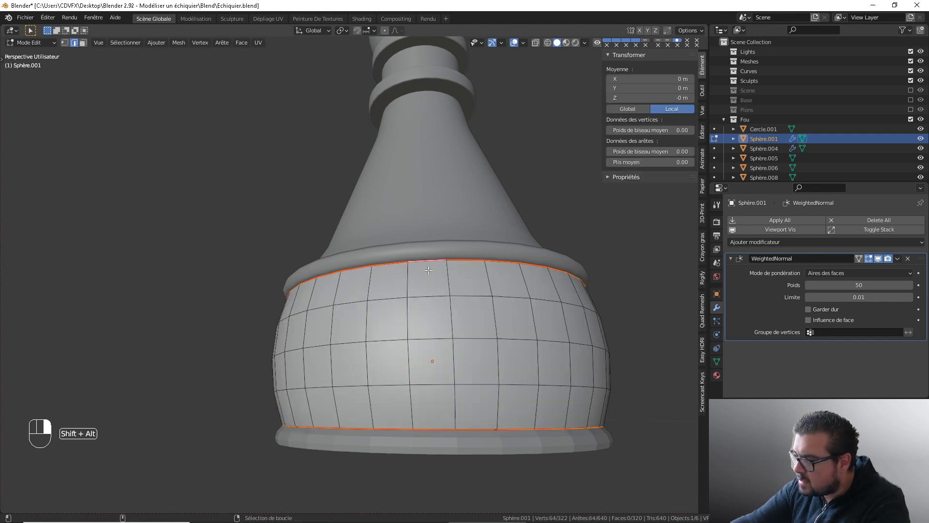
pyautogui.hotkey('ctrl', 'b')
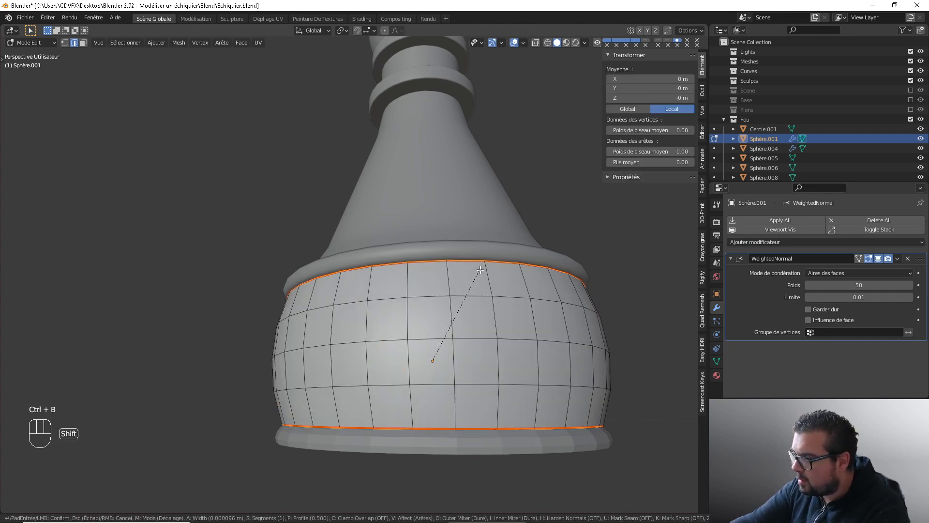
pyautogui.click(490, 267)
pyautogui.press('Tab')
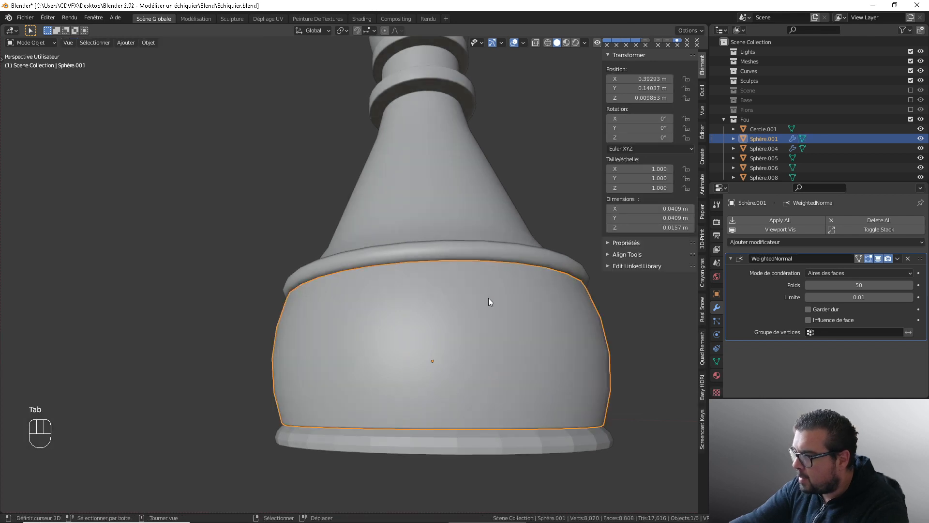
# Shade the lowest ring under the base smooth, with Auto Smooth enabled
pyautogui.click(495, 431)
pyautogui.press('w')
pyautogui.click(462, 269)
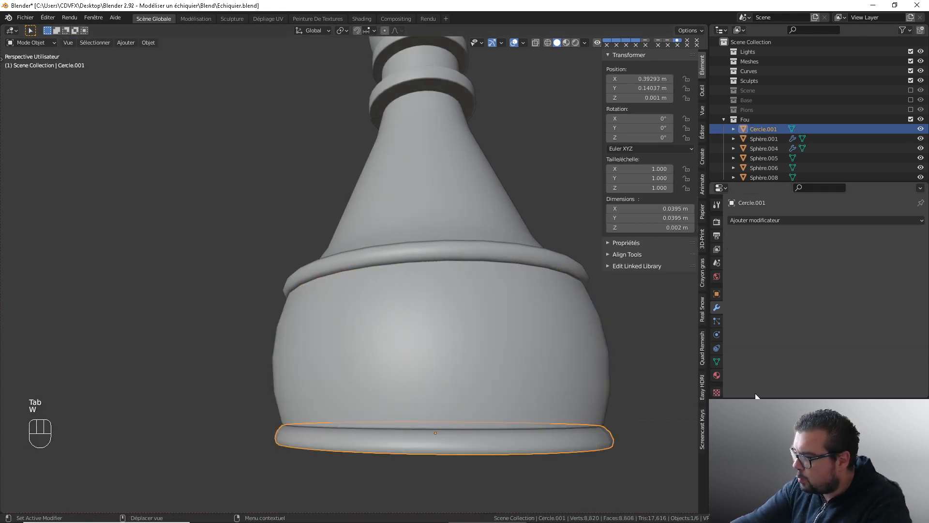
pyautogui.click(716, 362)
pyautogui.click(716, 307)
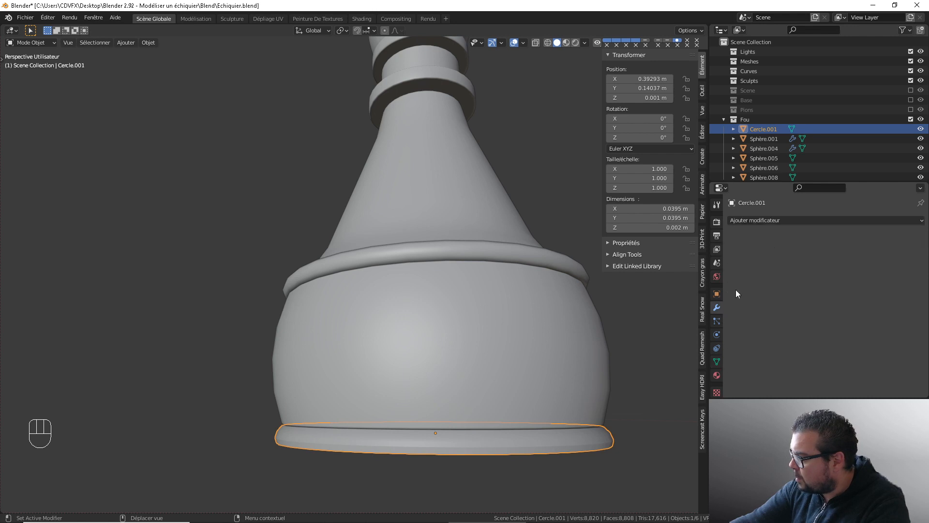
# Add a Weighted Normal modifier to the lowest ring and apply it
pyautogui.click(747, 221)
pyautogui.click(628, 289)
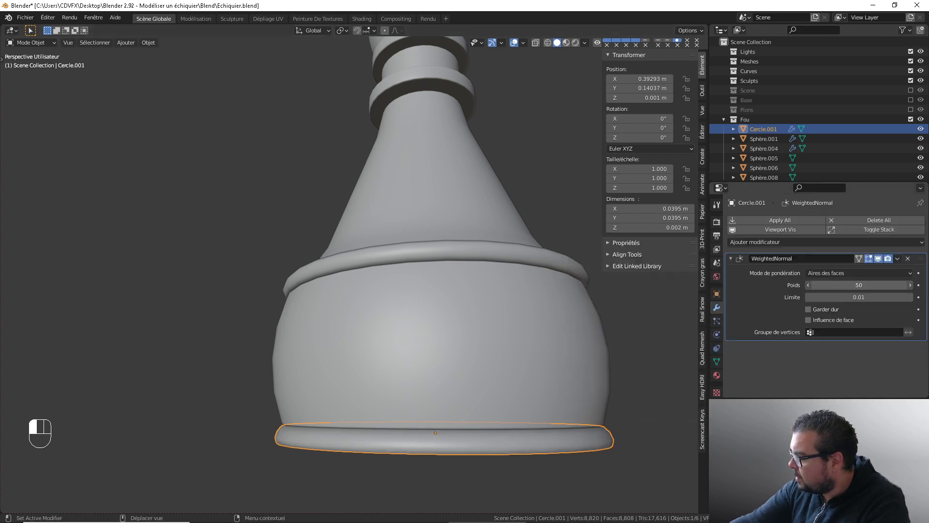
pyautogui.hotkey('ctrl', 'a')
# Apply the Weighted Normal modifiers on the bulbous base section and on the thin ring above it
pyautogui.click(501, 350)
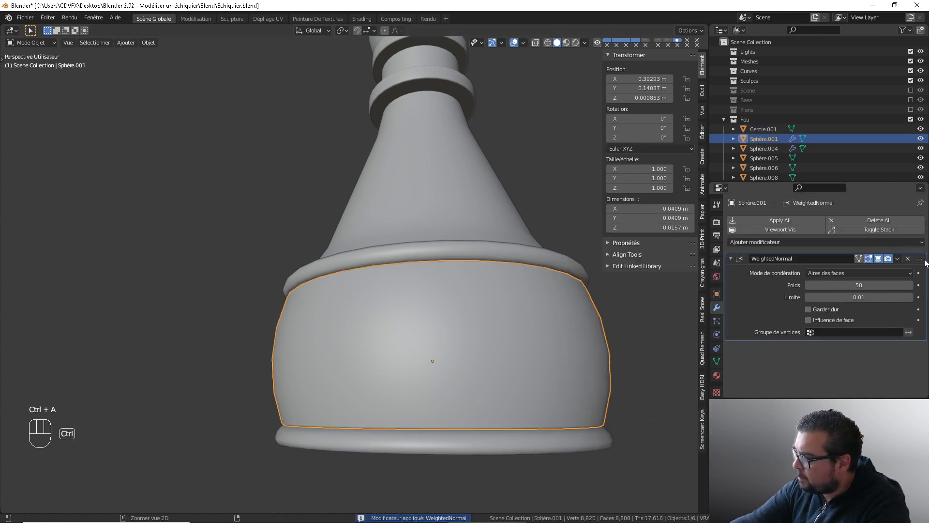
pyautogui.hotkey('ctrl', 'a')
pyautogui.click(534, 255)
pyautogui.hotkey('ctrl', 'a')
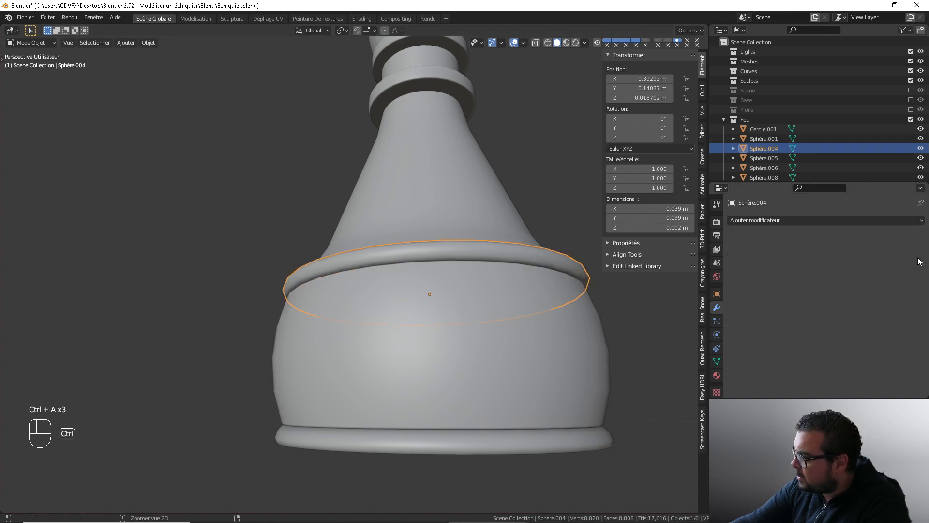
pyautogui.click(470, 184)
pyautogui.scroll(-4, 490, 190)
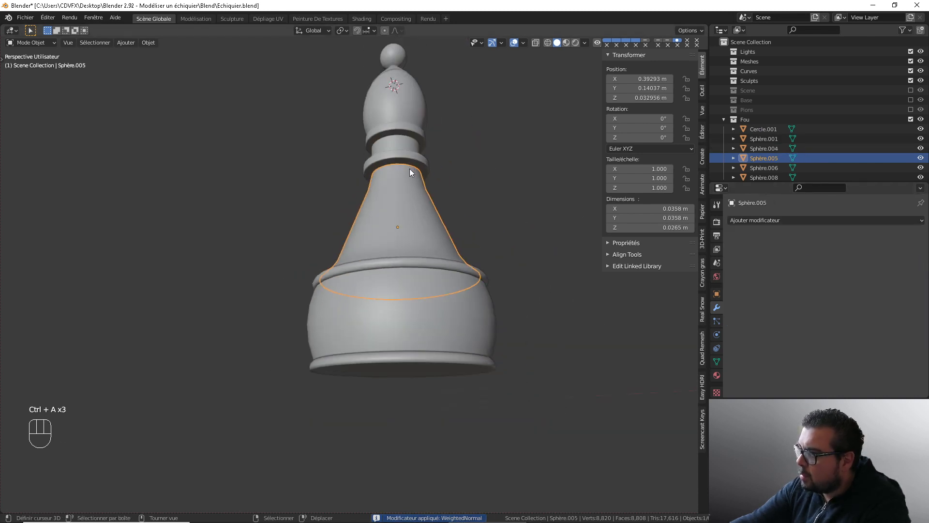
# In front view, lower the head and neck piece together along Z by about 0.0004 m toward the conical body
pyautogui.press('KP_1')
pyautogui.press('a')
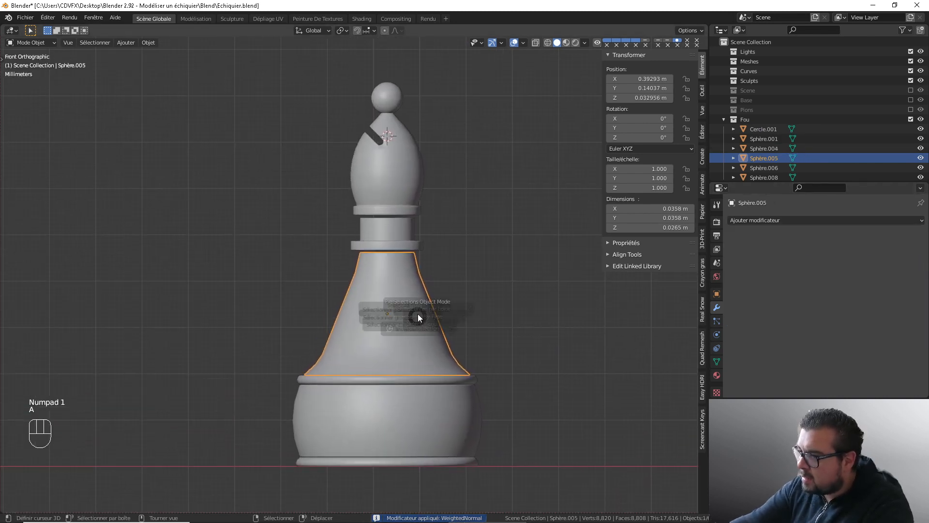
pyautogui.click(414, 265)
pyautogui.scroll(3, 414, 249)
pyautogui.rightClick(425, 196)
pyautogui.keyDown('shift'); pyautogui.rightClick(442, 166); pyautogui.keyUp('shift')
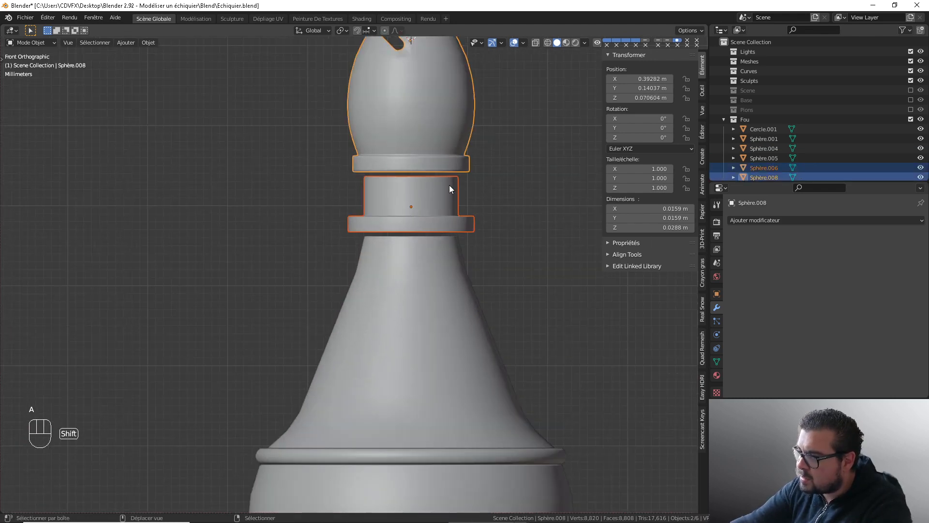
pyautogui.keyDown('shift'); pyautogui.moveTo(449, 188); pyautogui.dragTo(430, 227, button='middle'); pyautogui.keyUp('shift')
pyautogui.press('g')
pyautogui.press('z')
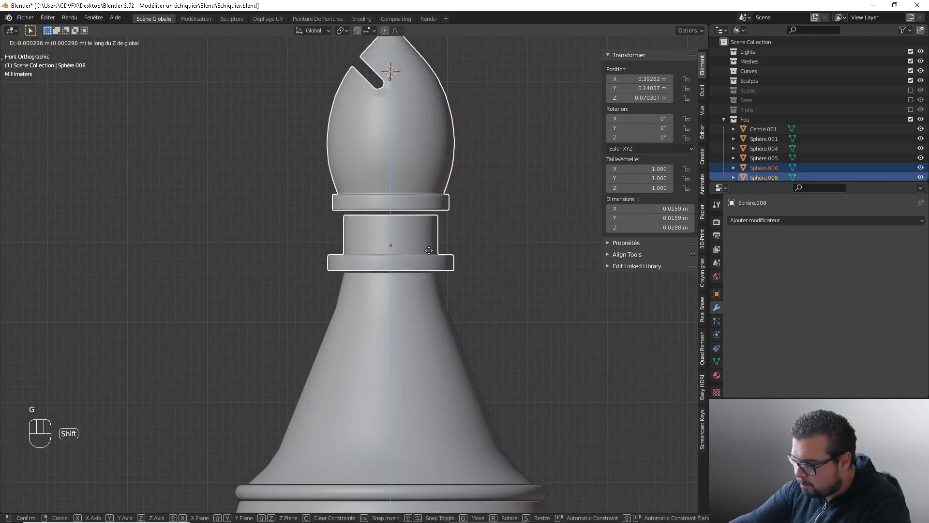
pyautogui.click(428, 256)
# Fine-tune the head and neck piece downward along Z by about 0.00007 m to narrow the gap above the conical body
pyautogui.scroll(4, 428, 264)
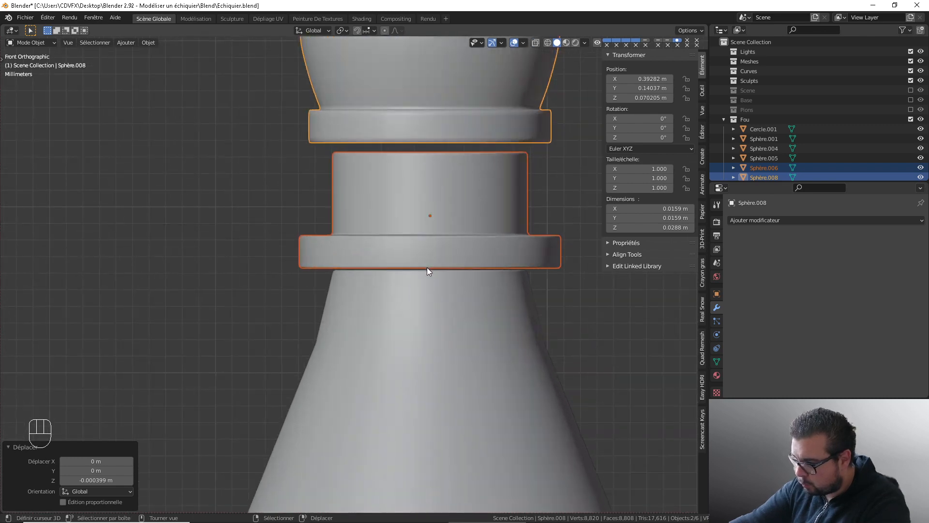
pyautogui.scroll(2, 427, 268)
pyautogui.press('g')
pyautogui.press('z')
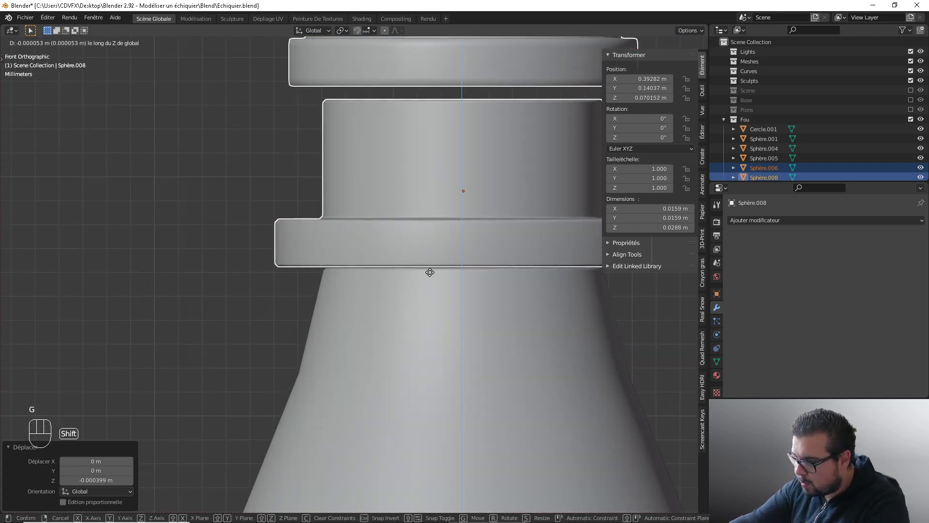
pyautogui.click(430, 277)
# Lower only the head along Z by about 0.0005 m onto the top of the neck piece
pyautogui.keyDown('shift'); pyautogui.moveTo(440, 237); pyautogui.dragTo(426, 279, button='middle'); pyautogui.keyUp('shift')
pyautogui.rightClick(418, 112)
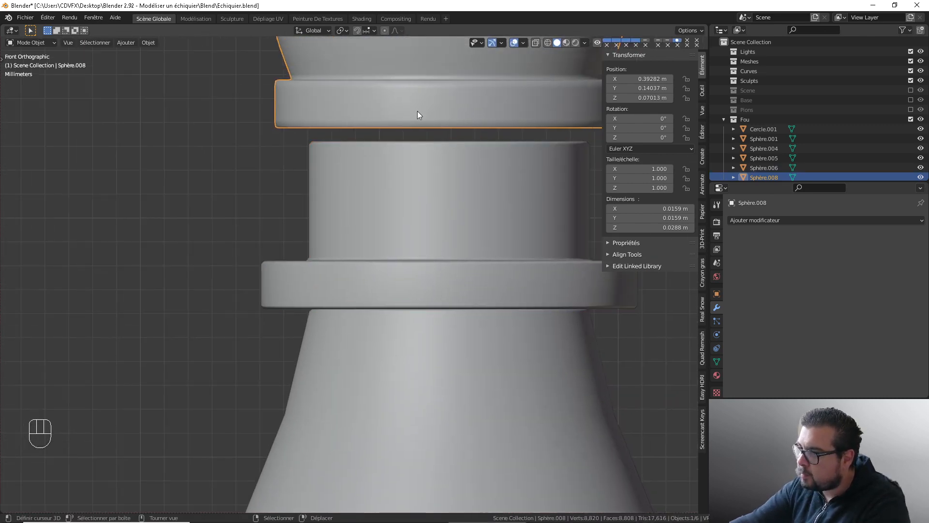
pyautogui.scroll(-2, 417, 115)
pyautogui.press('g')
pyautogui.press('z')
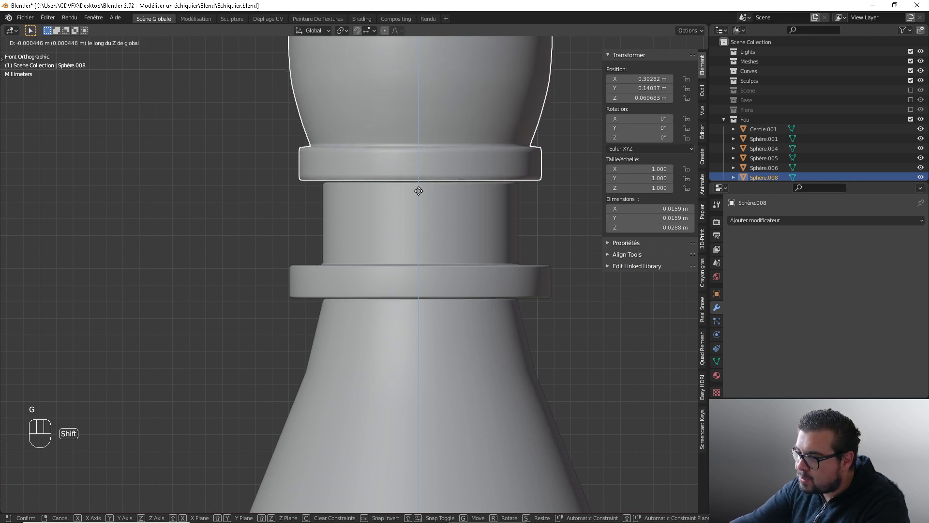
pyautogui.click(421, 202)
pyautogui.scroll(-2, 426, 194)
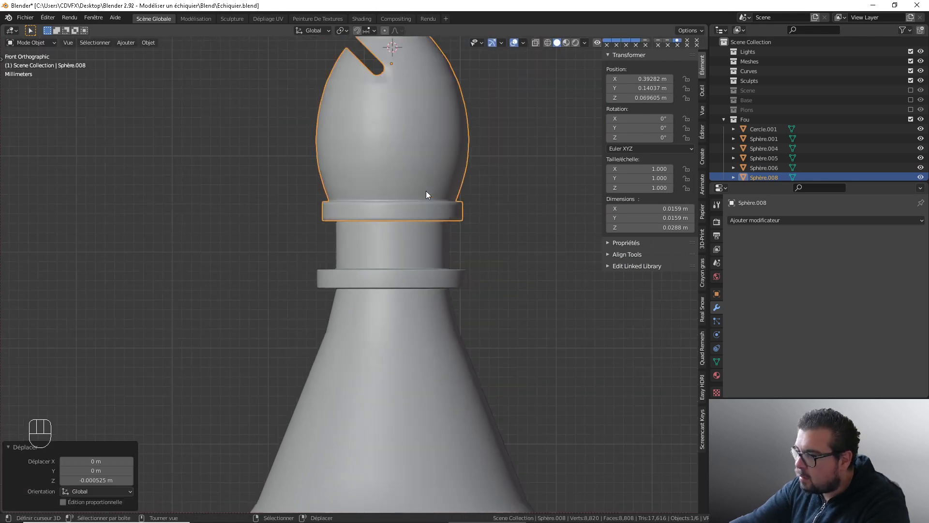
# Select all the bishop's parts from head to bottom disc and join them into a single object
pyautogui.scroll(-4, 426, 195)
pyautogui.keyDown('shift'); pyautogui.click(385, 259); pyautogui.keyUp('shift')
pyautogui.keyDown('shift'); pyautogui.click(386, 283); pyautogui.keyUp('shift')
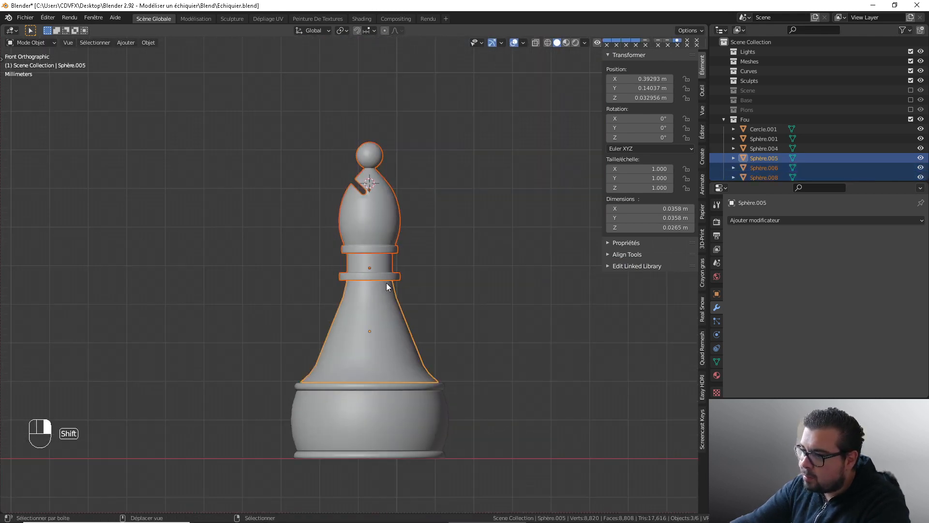
pyautogui.keyDown('shift'); pyautogui.click(400, 386); pyautogui.keyUp('shift')
pyautogui.keyDown('shift'); pyautogui.click(410, 411); pyautogui.keyUp('shift')
pyautogui.keyDown('shift'); pyautogui.click(414, 455); pyautogui.keyUp('shift')
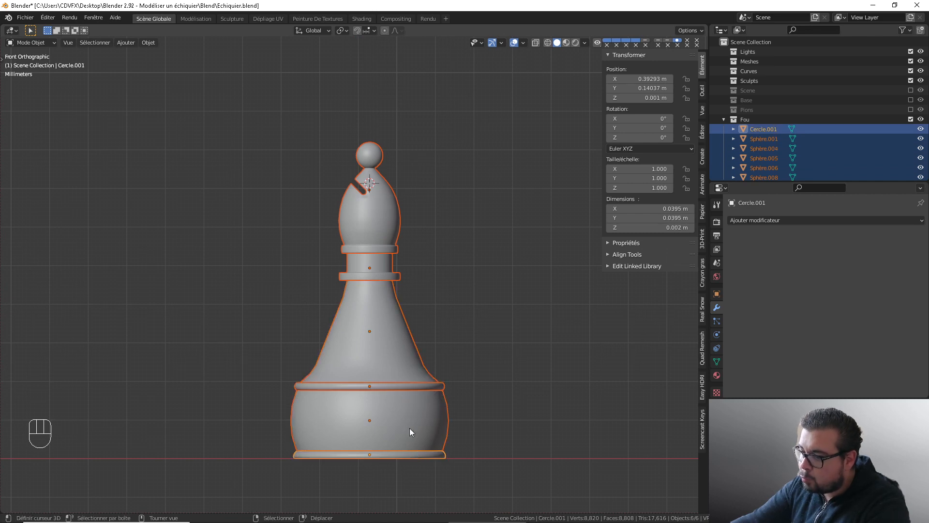
pyautogui.hotkey('ctrl', 'j')
# Apply the joined bishop's rotation and scale and set its origin to its geometry
pyautogui.press('q')
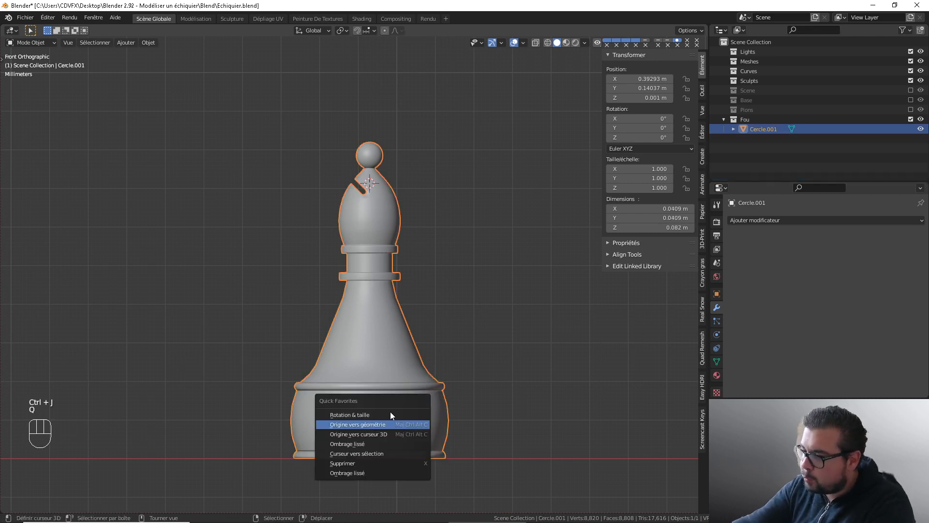
pyautogui.click(347, 415)
pyautogui.press('q')
pyautogui.click(329, 420)
# Select the four central faces on the bishop's underside and snap the 3D cursor to them
pyautogui.moveTo(328, 423); pyautogui.dragTo(392, 315, button='middle')
pyautogui.press('Tab')
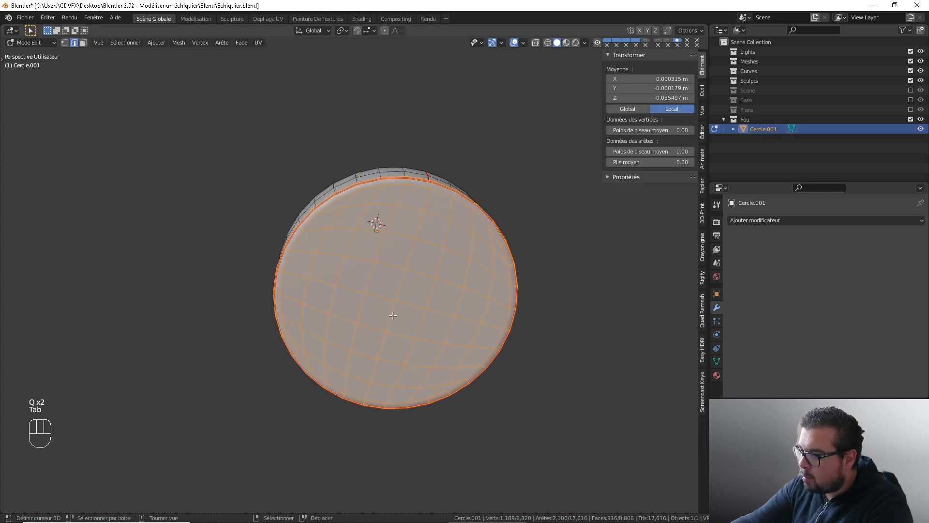
pyautogui.press('3')
pyautogui.click(387, 276)
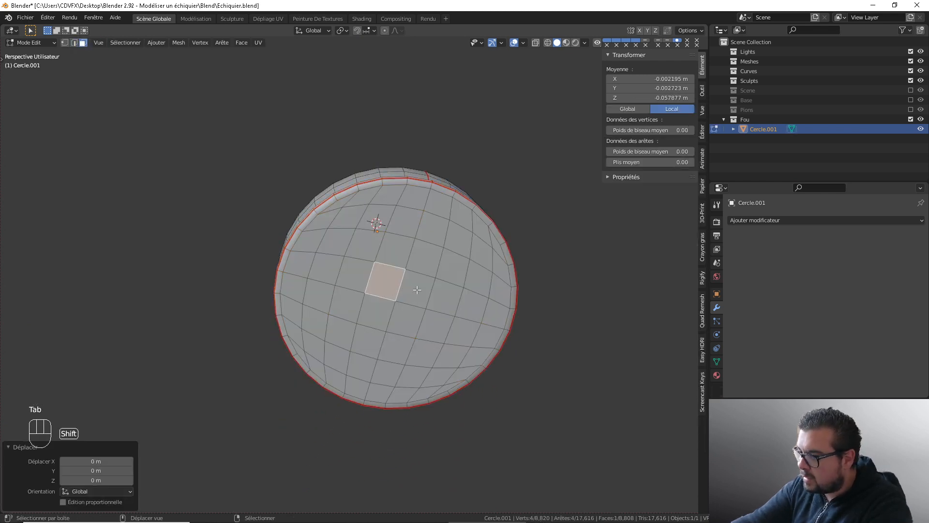
pyautogui.keyDown('shift'); pyautogui.click(396, 313); pyautogui.keyUp('shift')
pyautogui.keyDown('shift'); pyautogui.click(367, 274); pyautogui.keyUp('shift')
pyautogui.keyDown('shift'); pyautogui.click(377, 307); pyautogui.keyUp('shift')
pyautogui.hotkey('shift', 's')
pyautogui.click(445, 303)
# Set the bishop's origin to the 3D cursor at the center of its underside and return to front view
pyautogui.press('Tab')
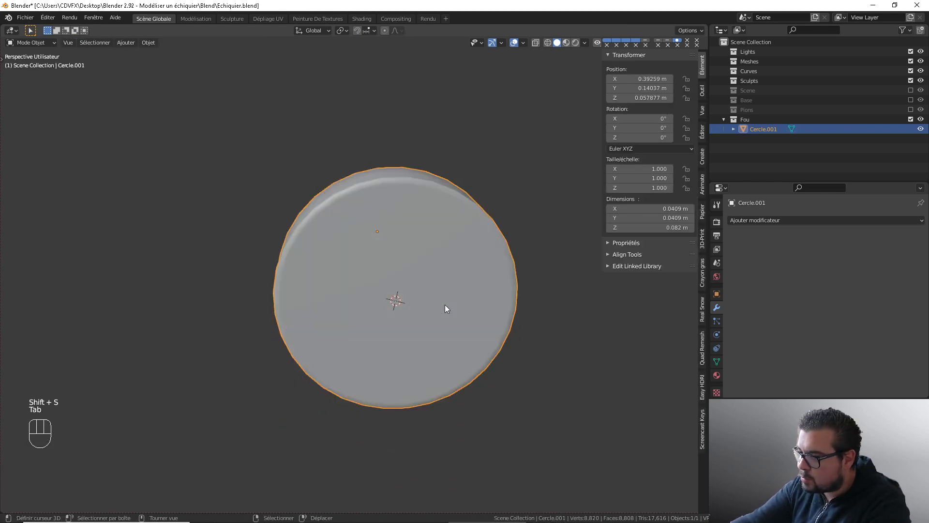
pyautogui.press('q')
pyautogui.click(431, 312)
pyautogui.press('KP_1')
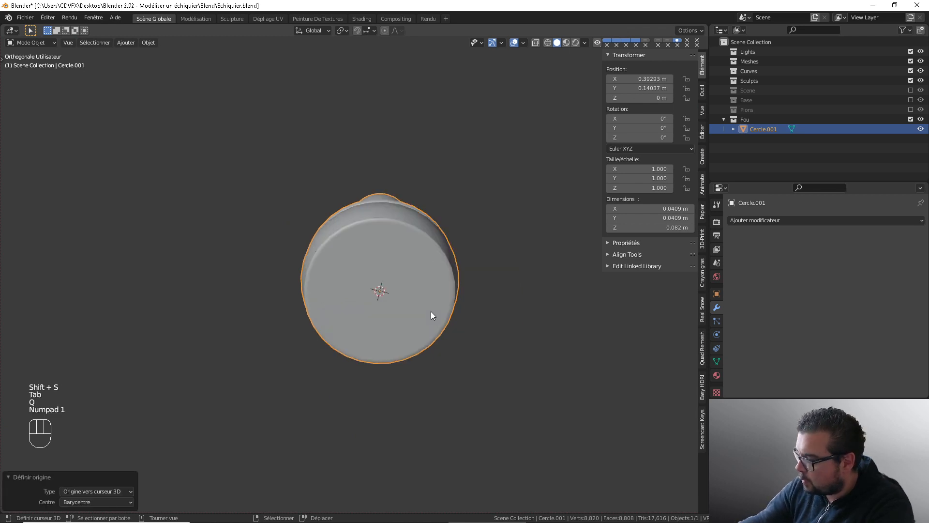
# Assign the existing M_Pièce_Noir material to the bishop and rename the object Pièce_Fou_Noir
pyautogui.click(717, 376)
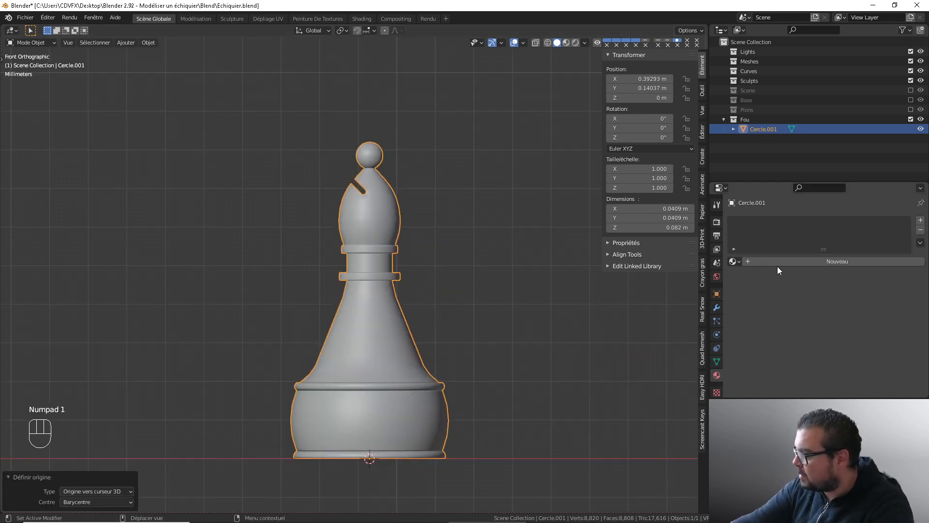
pyautogui.click(734, 261)
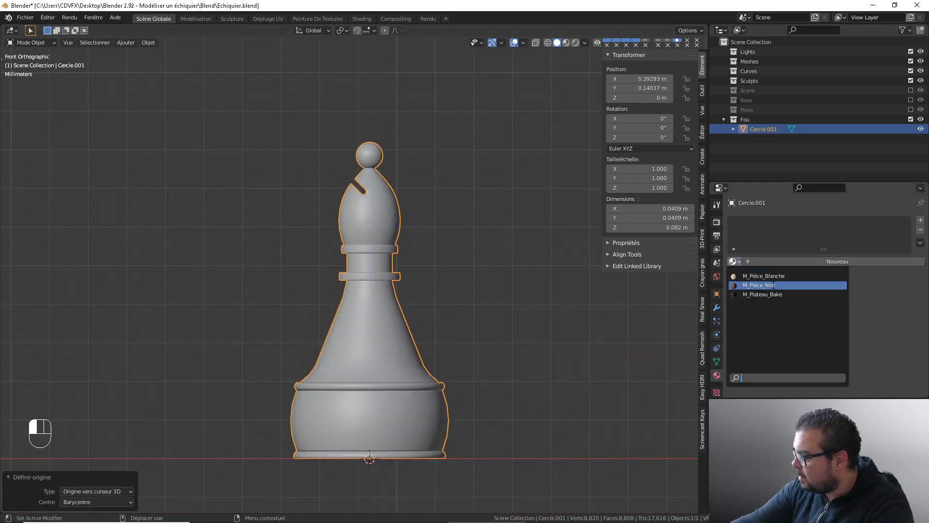
pyautogui.click(759, 285)
pyautogui.doubleClick(763, 129)
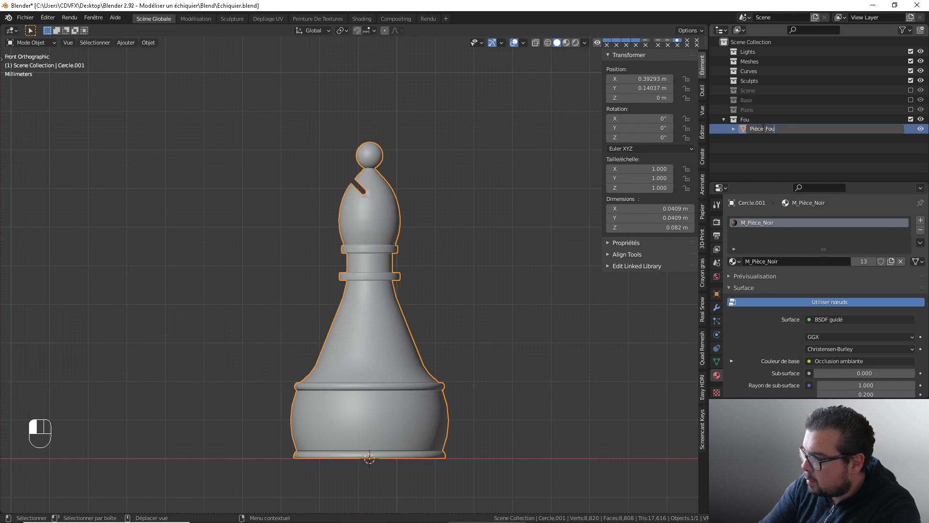
pyautogui.write('Pièce_Fou_Noir')
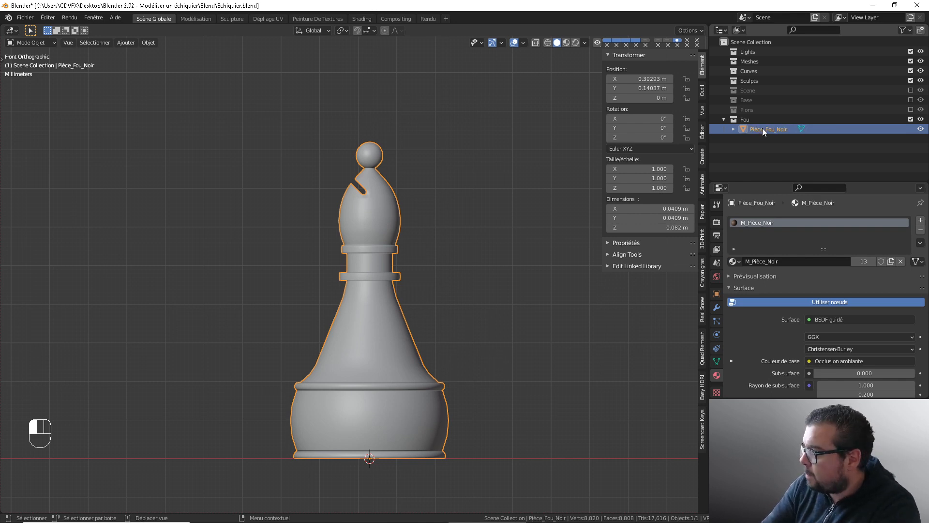
pyautogui.press('Return')
# Select the bishop's whole mesh, average the scale of its UV islands and pack them in the UV workspace
pyautogui.scroll(-2, 466, 291)
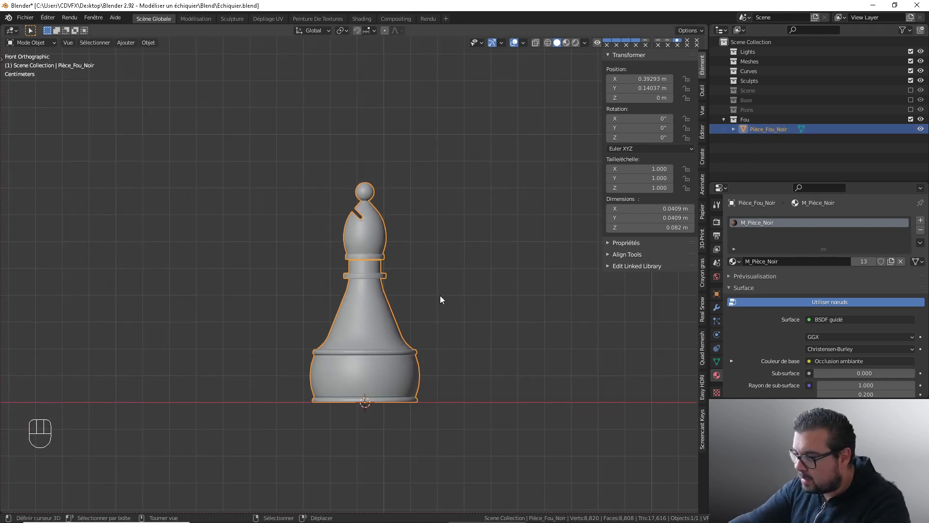
pyautogui.press('Tab')
pyautogui.press('a')
pyautogui.click(414, 209)
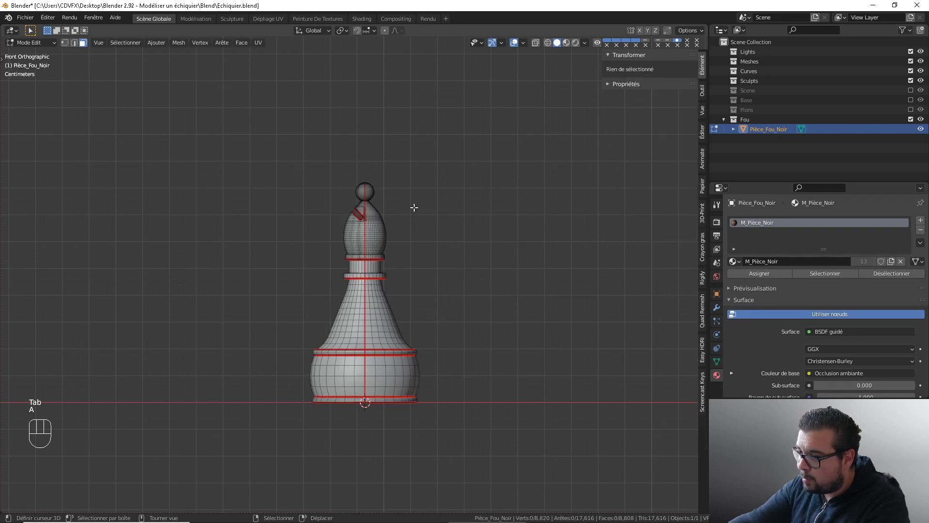
pyautogui.press('a')
pyautogui.click(413, 154)
pyautogui.click(269, 18)
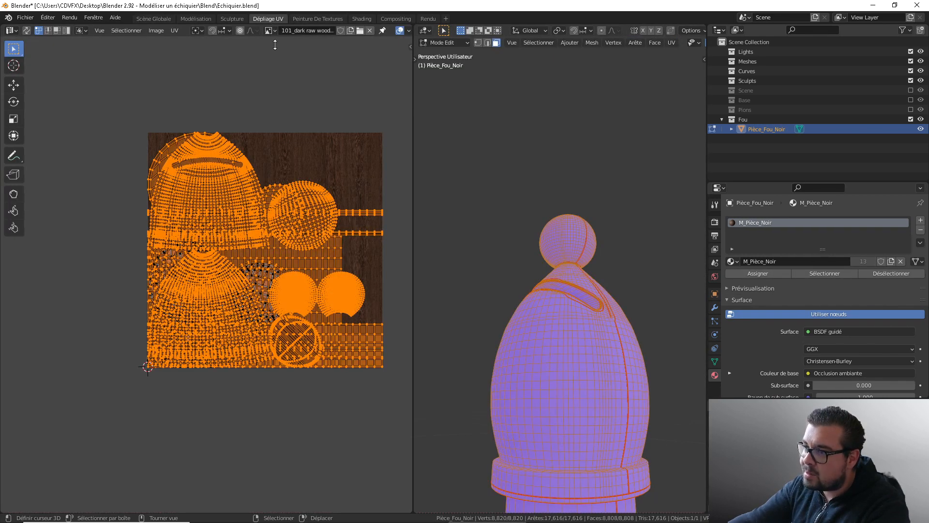
pyautogui.hotkey('ctrl', 'a')
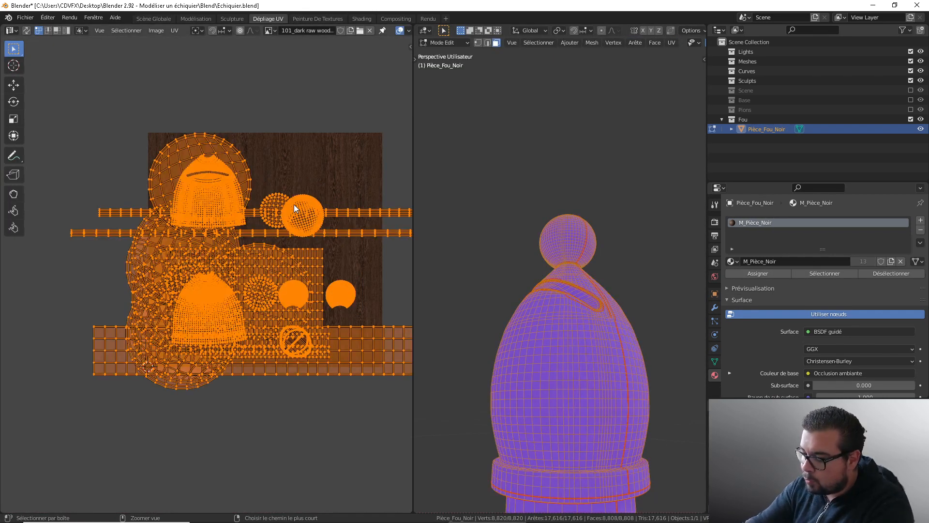
pyautogui.hotkey('ctrl', 'p')
pyautogui.scroll(1, 328, 214)
pyautogui.press('Tab')
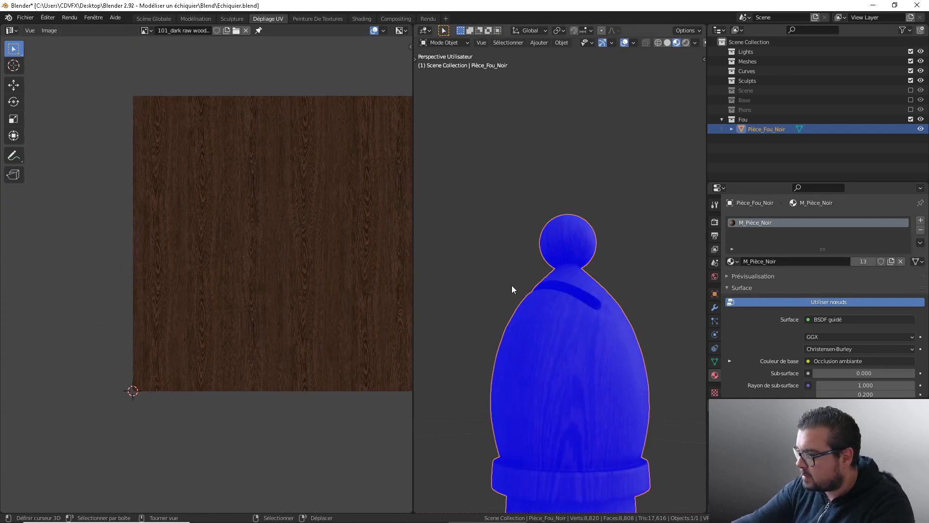
# Turn off the face orientation overlay to inspect the wood texture on the whole bishop
pyautogui.scroll(-3, 527, 266)
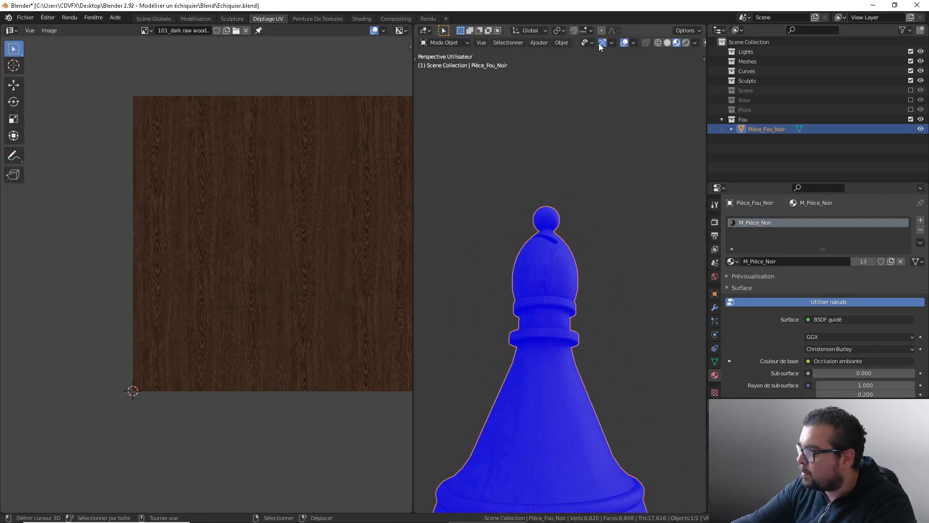
pyautogui.click(633, 42)
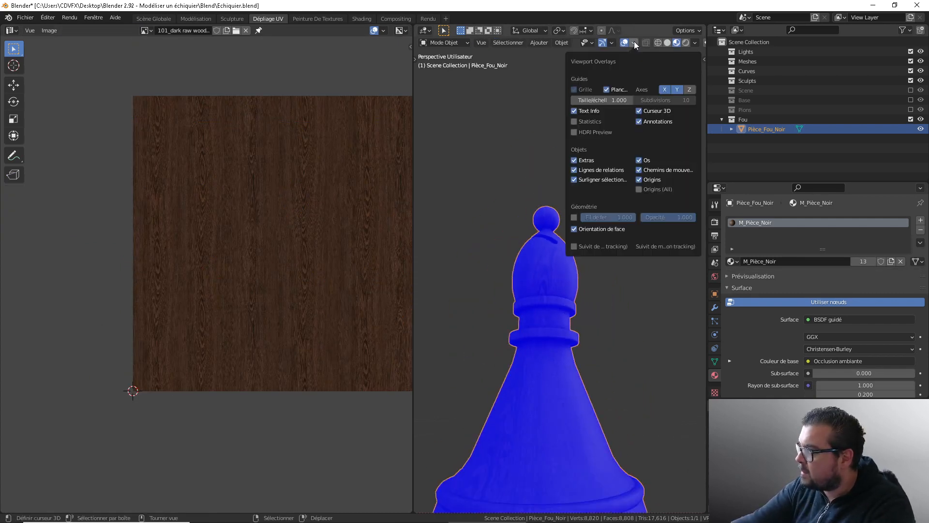
pyautogui.click(574, 228)
pyautogui.moveTo(564, 376); pyautogui.dragTo(477, 296, button='middle')
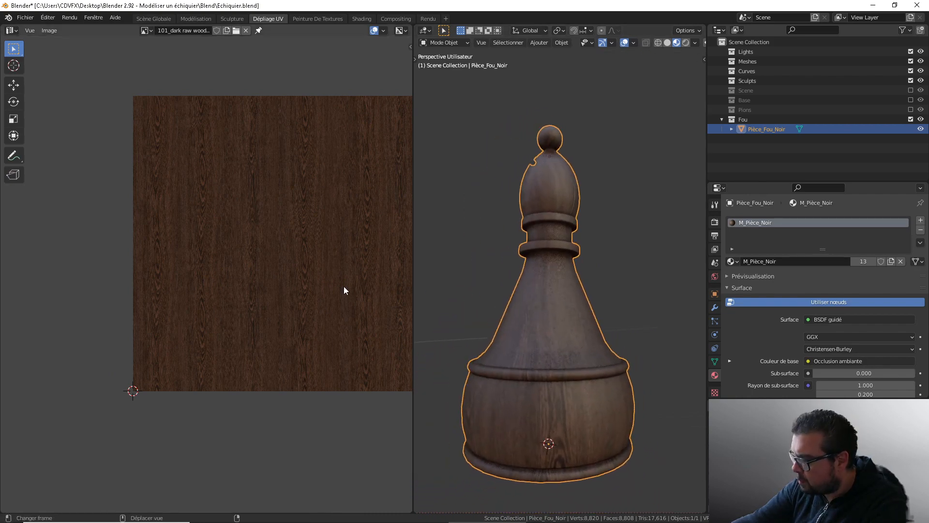
# Duplicate the black bishop and move the copy 0.1 m along Y
pyautogui.press('Tab')
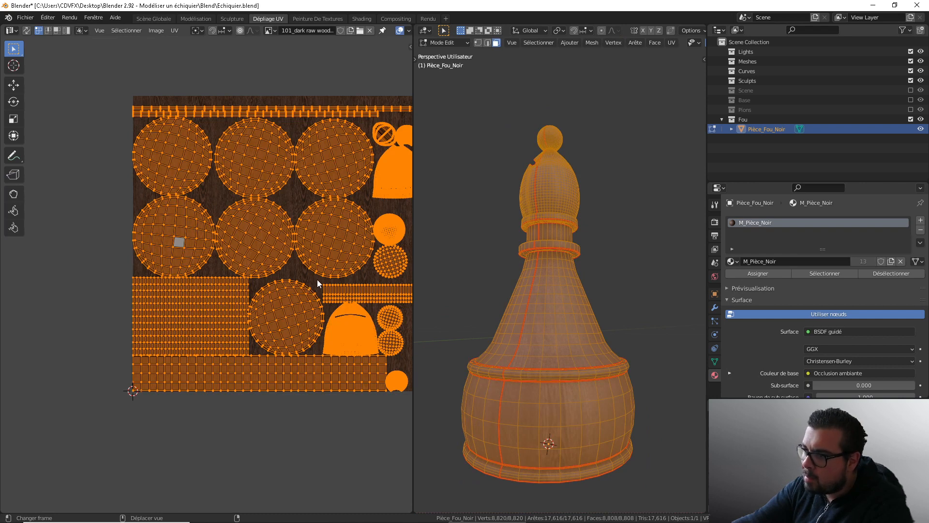
pyautogui.press('Tab')
pyautogui.scroll(-3, 565, 251)
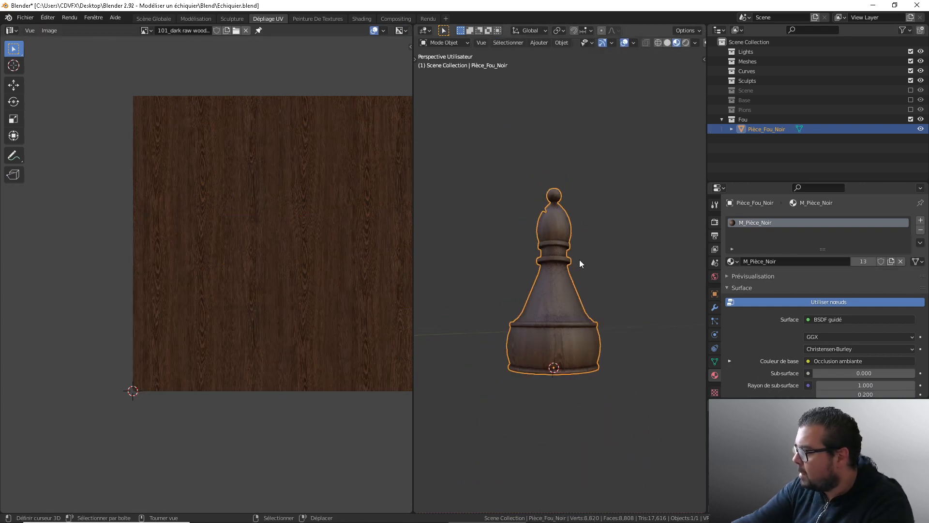
pyautogui.hotkey('shift', 'd')
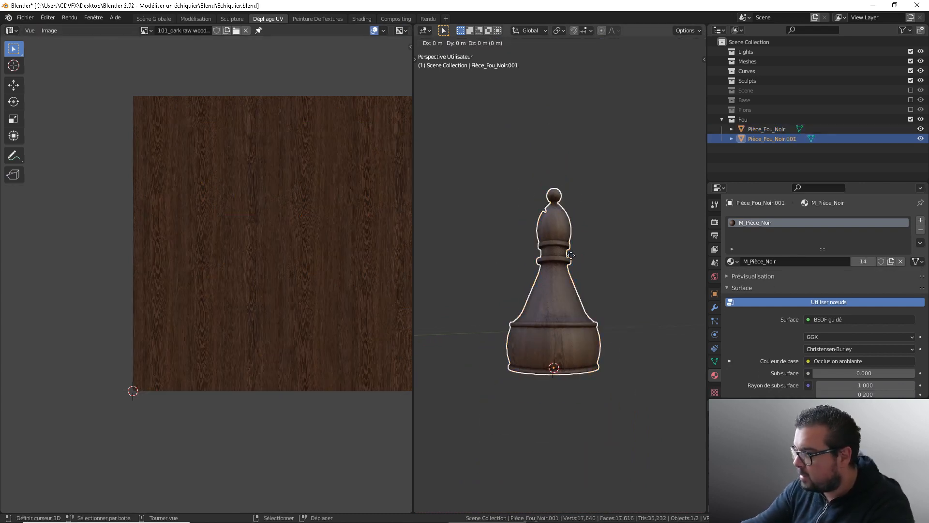
pyautogui.write('y')
pyautogui.write('.1')
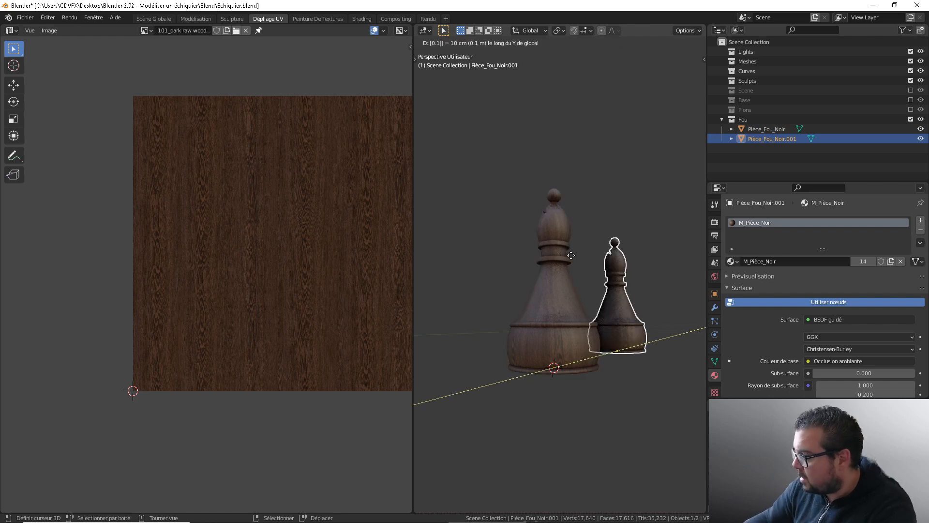
pyautogui.press('Return')
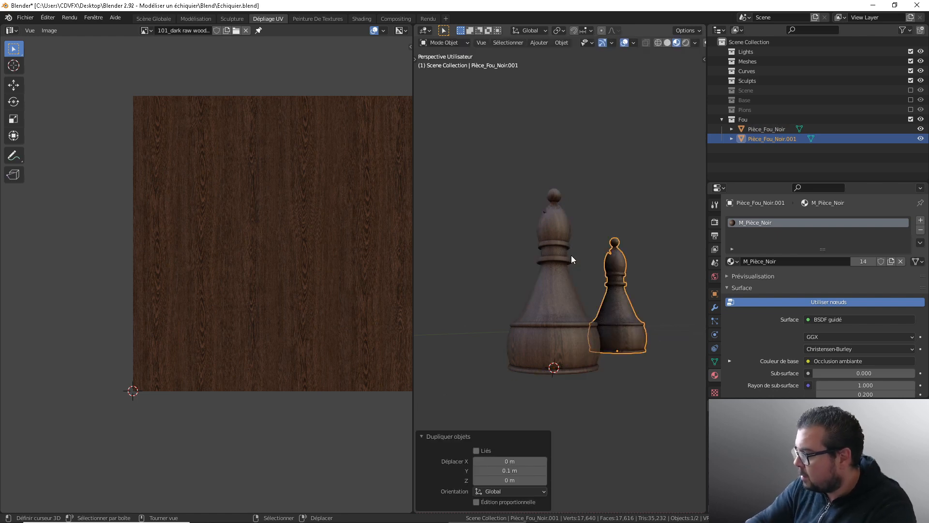
# Rename the duplicated bishop Pièce_Fou_Blanc and replace its material with M_Pièce_Blanche
pyautogui.doubleClick(780, 139)
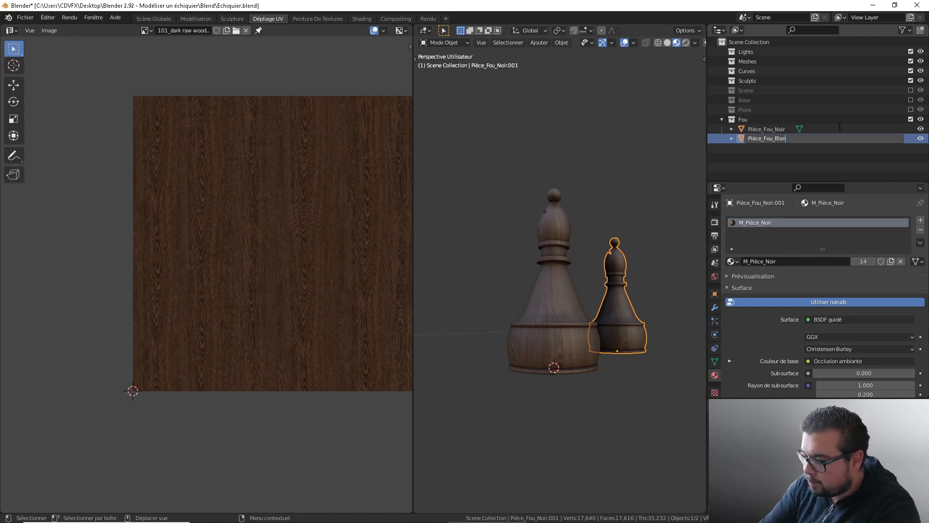
pyautogui.write('Blanc')
pyautogui.press('Return')
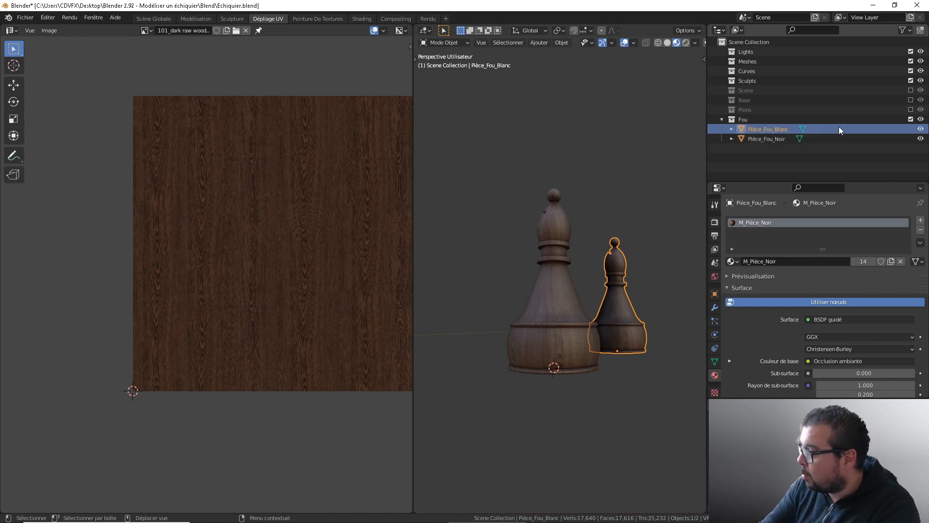
pyautogui.click(733, 261)
pyautogui.press('Return')
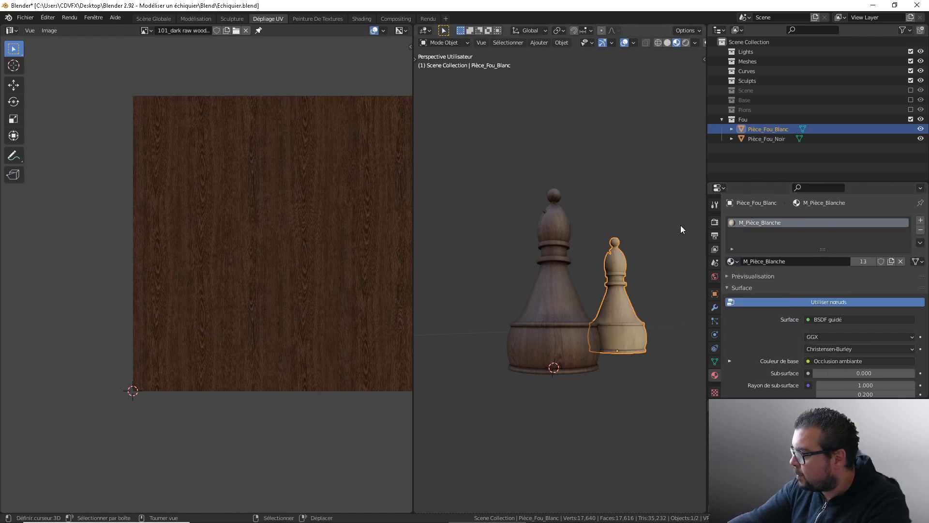
pyautogui.moveTo(680, 225); pyautogui.dragTo(614, 257, button='middle')
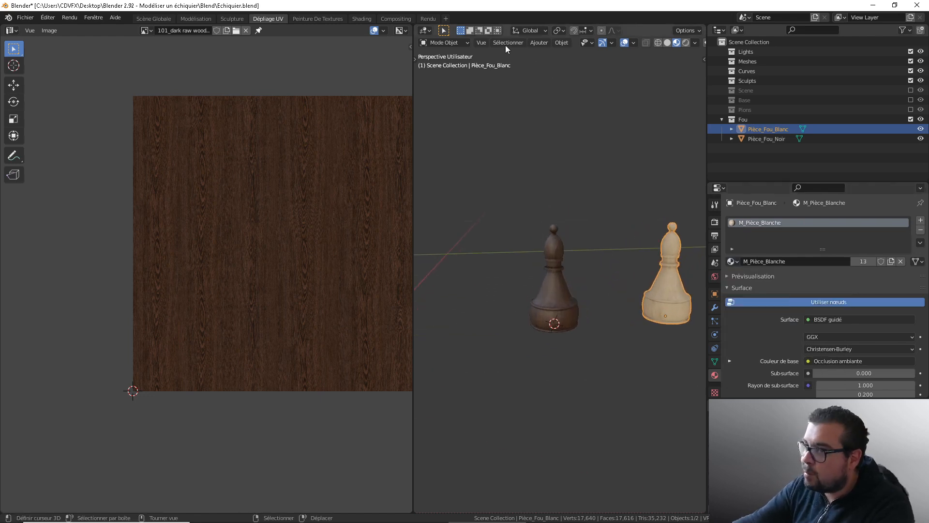
# Return to the Scène Globale workspace and enable the Pions and Scene collections, keeping Base excluded
pyautogui.click(154, 18)
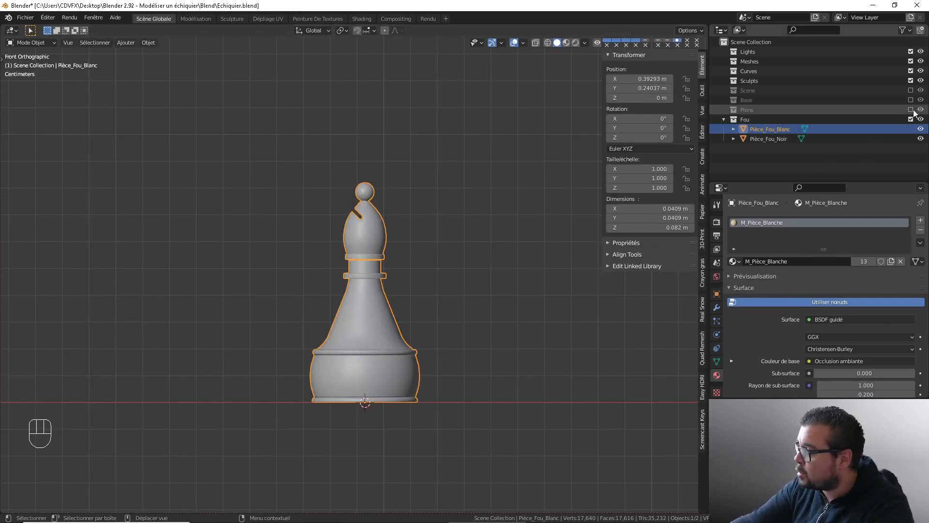
pyautogui.moveTo(911, 110); pyautogui.dragTo(910, 100)
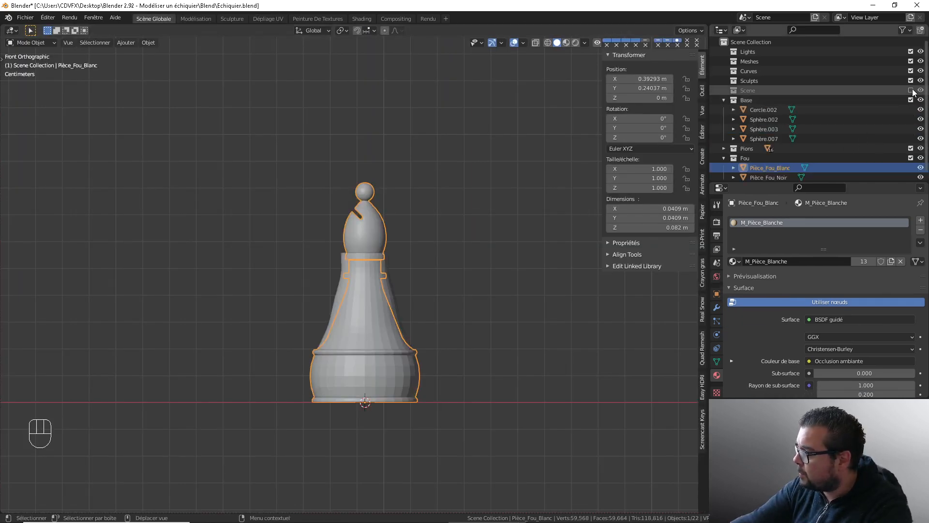
pyautogui.click(911, 100)
pyautogui.click(911, 91)
pyautogui.scroll(-6, 354, 275)
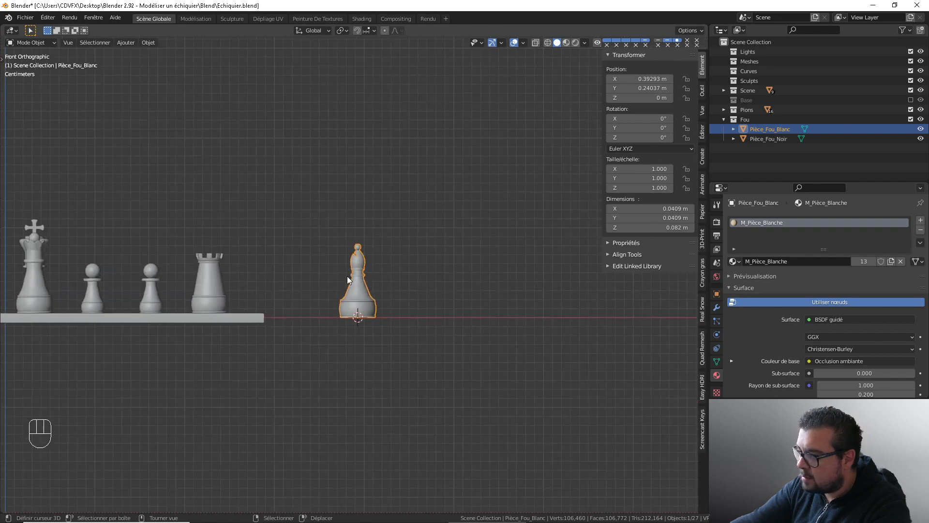
# Select the chessboard object Structure + Plateau + Cases and enter Edit Mode on its mesh
pyautogui.moveTo(347, 275); pyautogui.dragTo(284, 310, button='middle')
pyautogui.click(216, 335)
pyautogui.moveTo(216, 335); pyautogui.dragTo(362, 228, button='middle')
pyautogui.scroll(-3, 362, 231)
pyautogui.press('Tab')
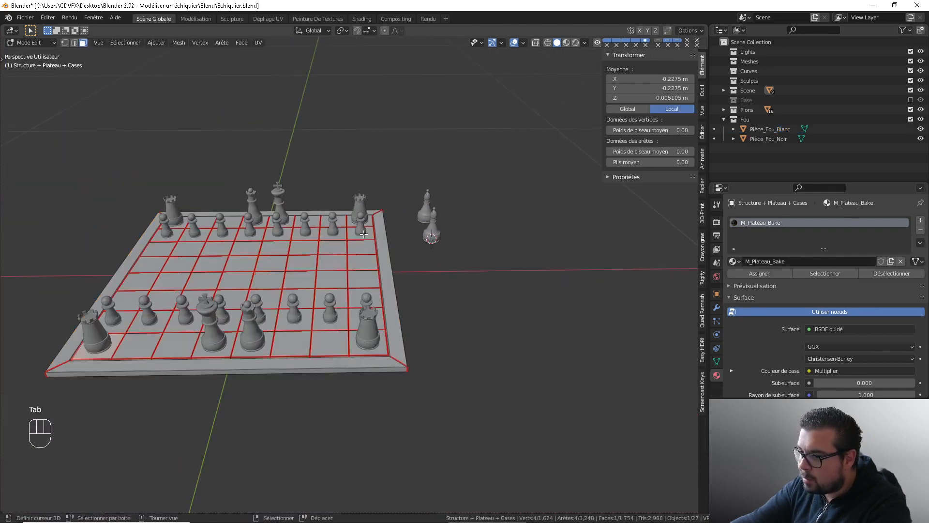
# Switch the viewport to material preview shading to tell the black and white pieces apart
pyautogui.scroll(3, 301, 200)
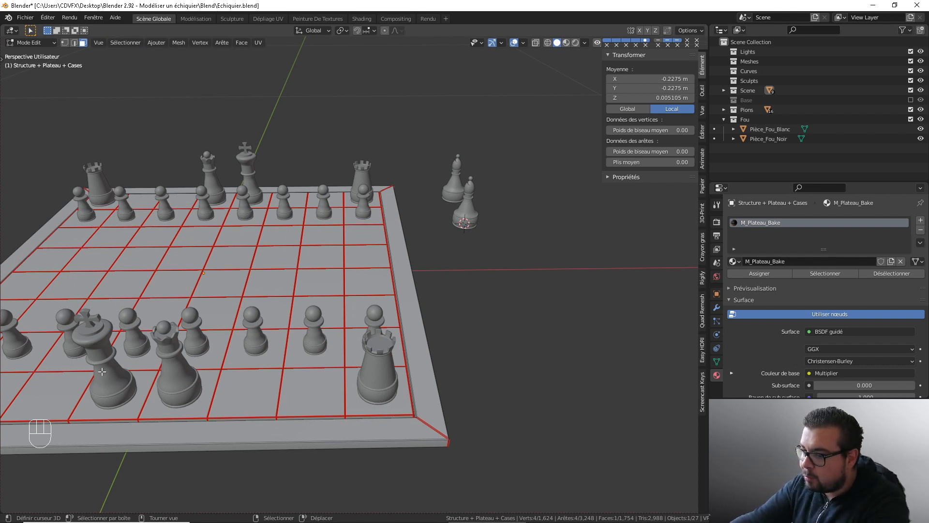
pyautogui.scroll(-5, 102, 371)
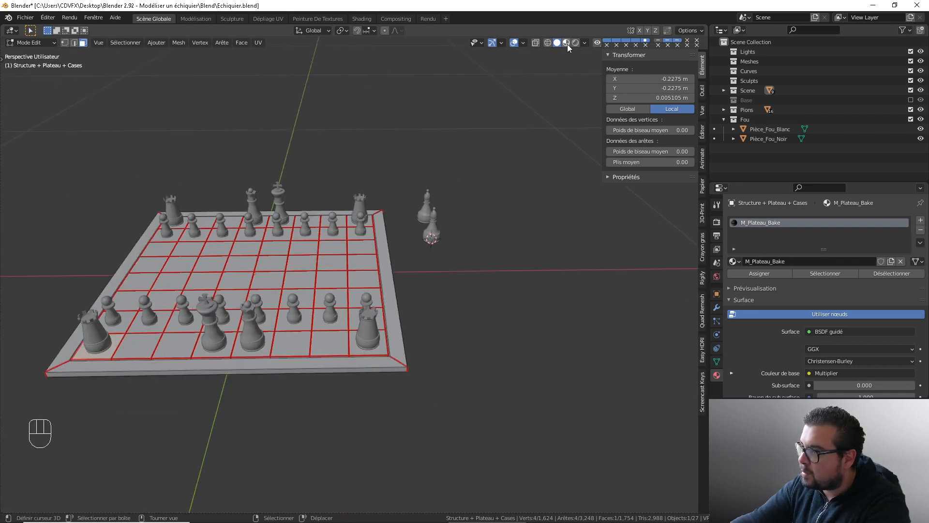
pyautogui.click(566, 43)
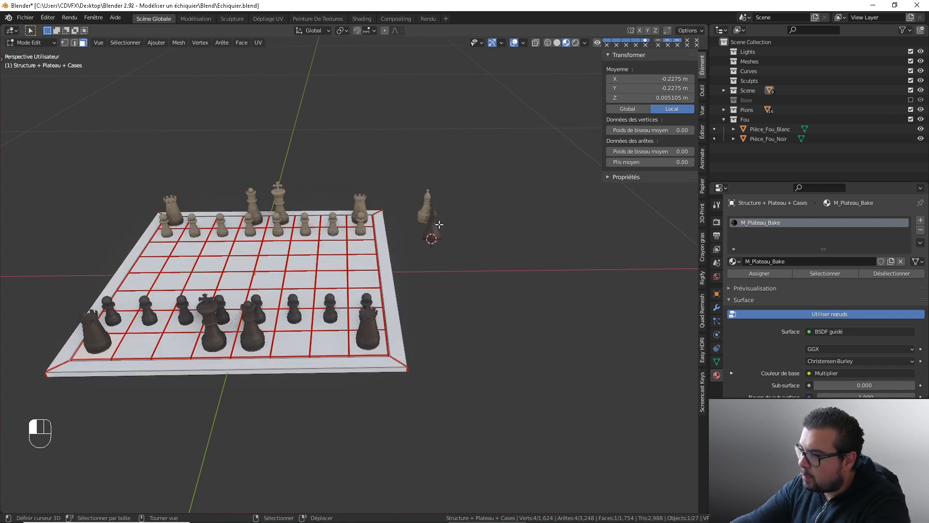
# Leave Edit Mode on the chessboard and duplicate the black bishop Pièce_Fou_Noir in place
pyautogui.press('Tab')
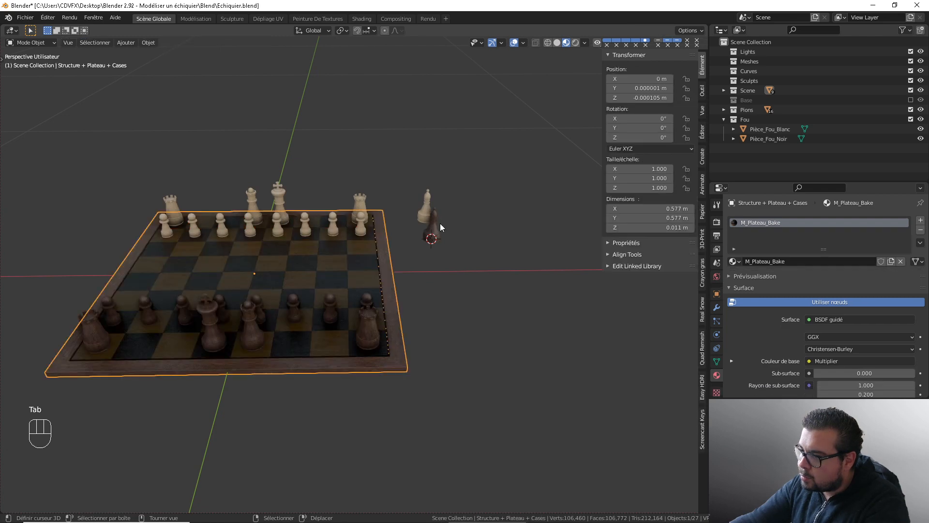
pyautogui.click(436, 224)
pyautogui.hotkey('shift', 'd')
pyautogui.rightClick(437, 225)
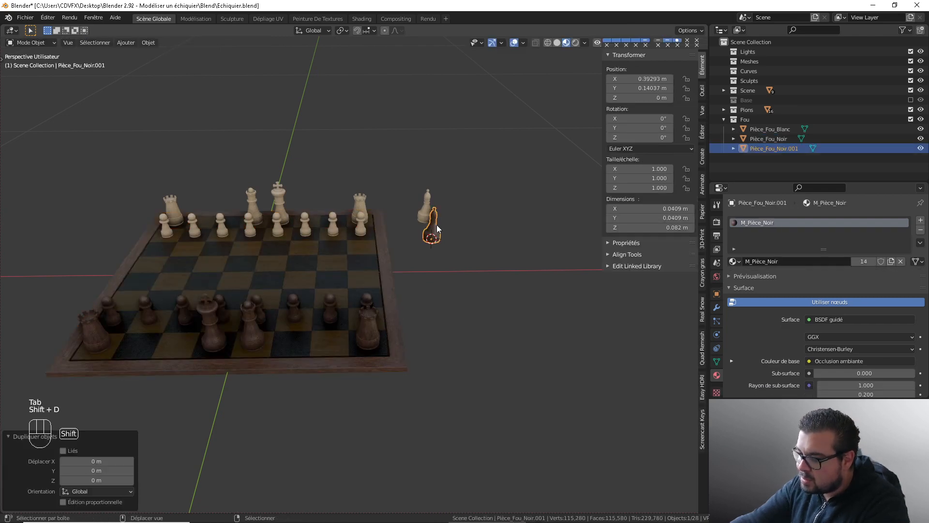
# Snap the 3D cursor to the empty black back-row square beside the queen and move the duplicated black bishop onto it
pyautogui.click(331, 335)
pyautogui.press('Tab')
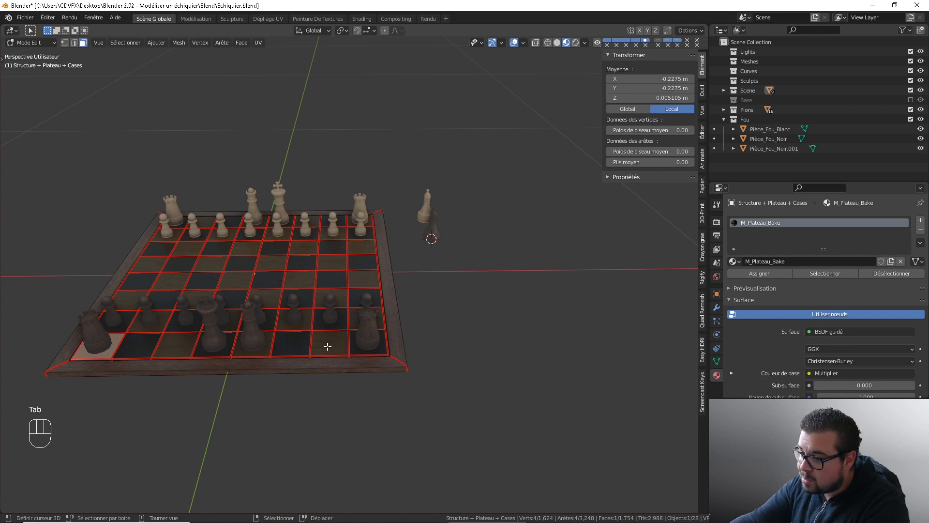
pyautogui.click(305, 345)
pyautogui.hotkey('shift', 's')
pyautogui.click(285, 338)
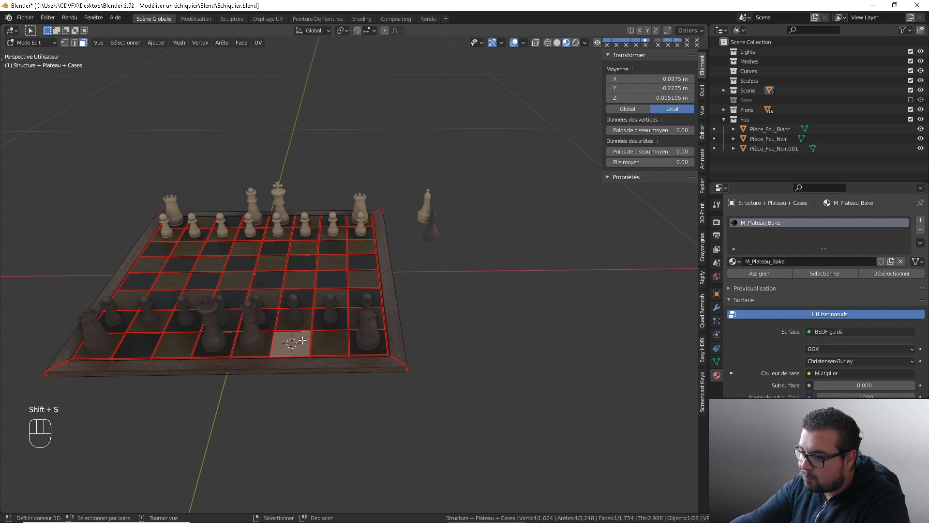
pyautogui.press('Tab')
pyautogui.click(432, 231)
pyautogui.hotkey('shift', 's')
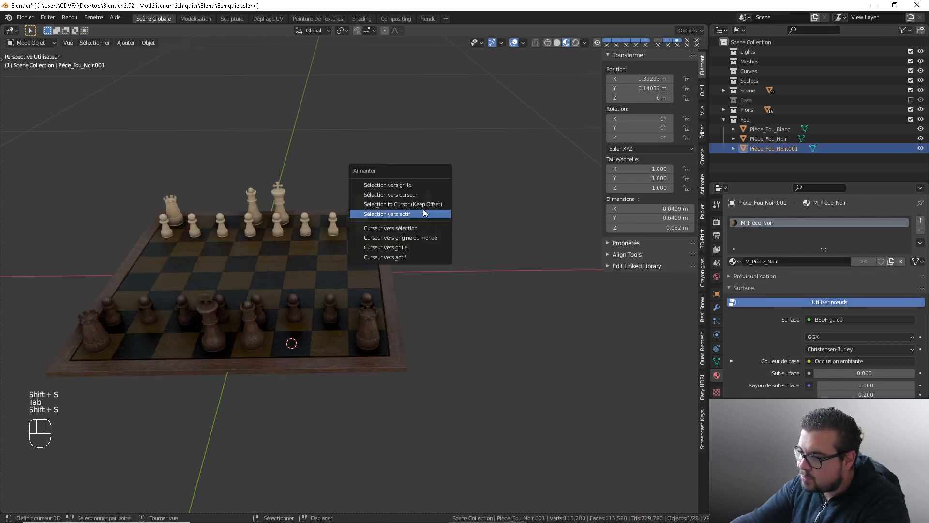
pyautogui.click(417, 196)
# Snap the 3D cursor to the empty square beside the black king and move the original black bishop onto it
pyautogui.click(159, 347)
pyautogui.press('Tab')
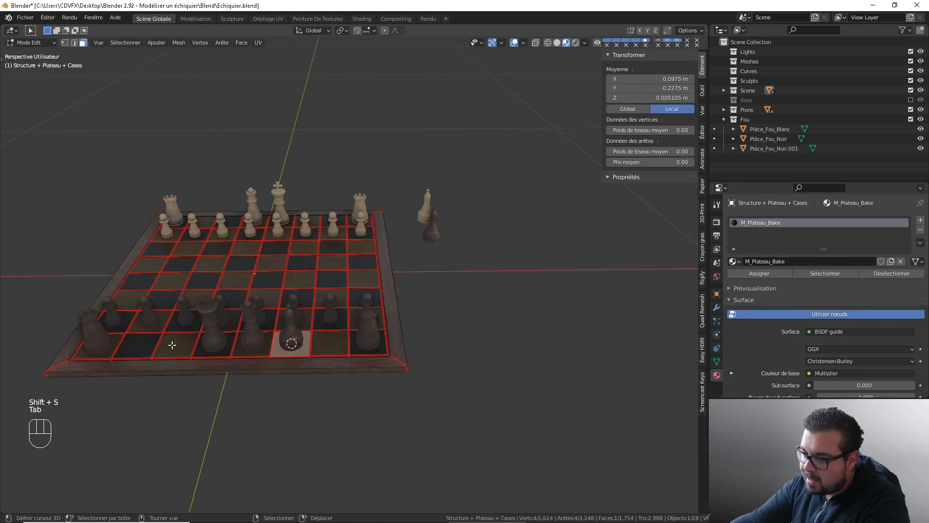
pyautogui.click(160, 348)
pyautogui.hotkey('shift', 's')
pyautogui.click(161, 377)
pyautogui.press('Tab')
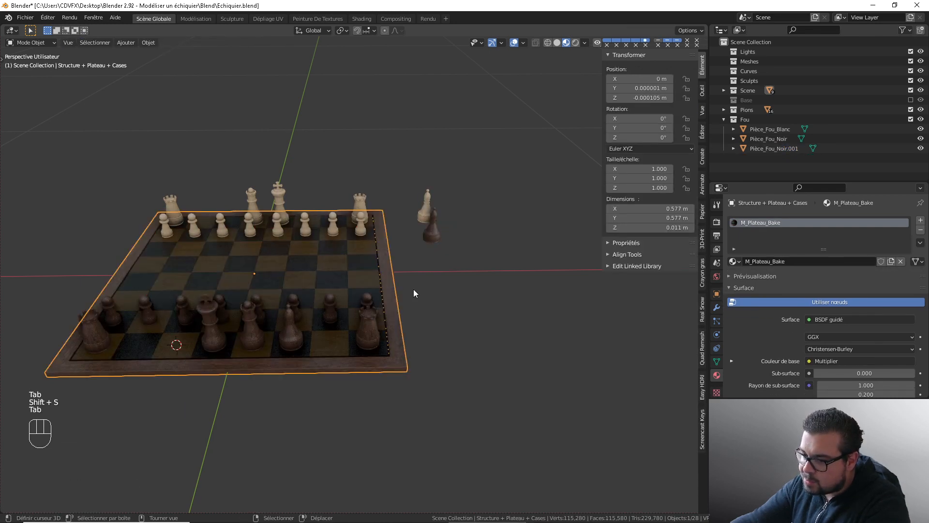
pyautogui.click(433, 237)
pyautogui.hotkey('shift', 's')
pyautogui.click(407, 203)
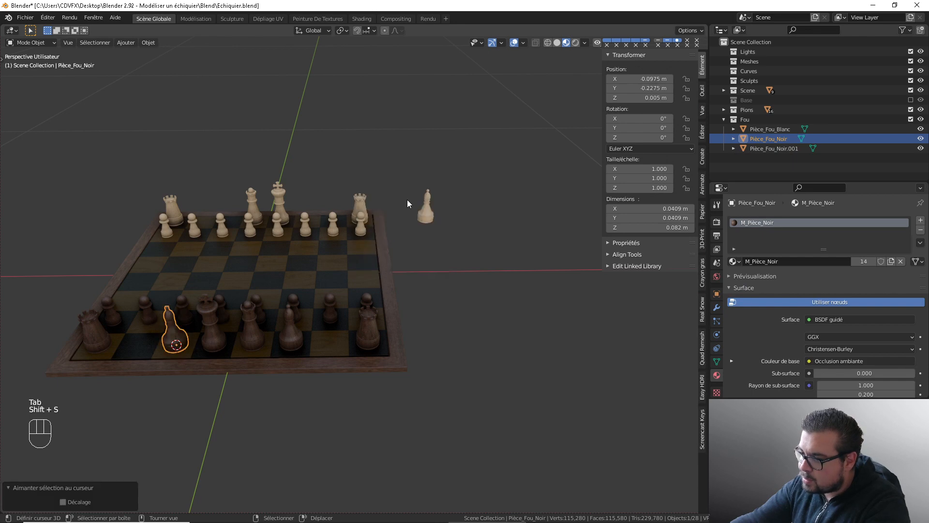
# Place the 3D cursor on the chessboard's empty back-row square beside the white king
pyautogui.press('Tab')
pyautogui.press('Tab')
pyautogui.rightClick(344, 242)
pyautogui.moveTo(344, 243); pyautogui.dragTo(343, 263, button='middle')
pyautogui.keyDown('shift'); pyautogui.moveTo(344, 263); pyautogui.dragTo(363, 291, button='middle'); pyautogui.keyUp('shift')
pyautogui.press('Tab')
pyautogui.click(333, 256)
pyautogui.hotkey('shift', 's')
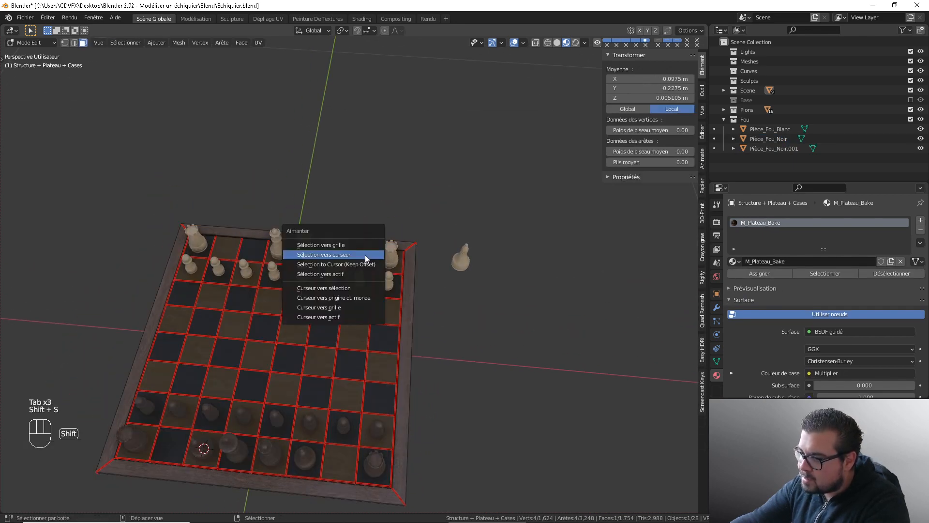
pyautogui.click(340, 289)
# Duplicate the white bishop Pièce_Fou_Blanc in place and snap the copy to the 3D cursor
pyautogui.press('Tab')
pyautogui.click(464, 260)
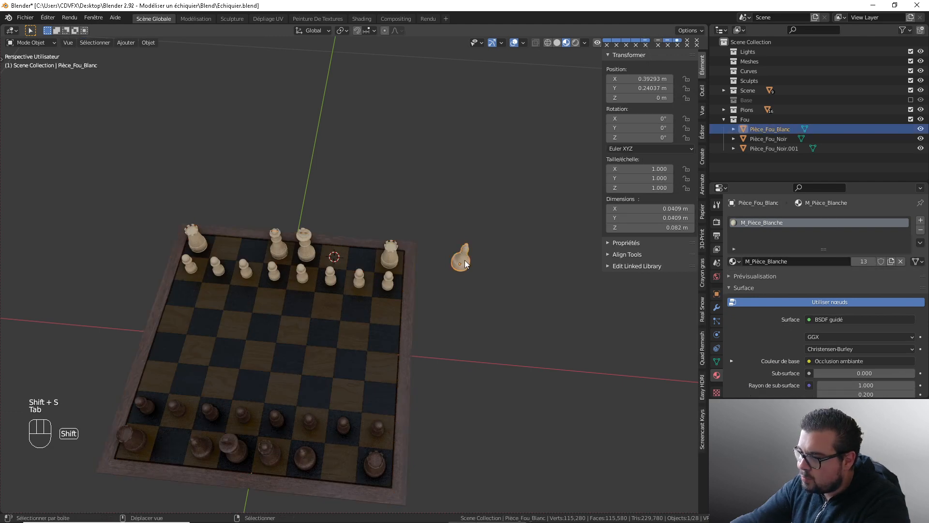
pyautogui.hotkey('shift', 'd')
pyautogui.rightClick(464, 260)
pyautogui.hotkey('shift', 's')
pyautogui.click(449, 226)
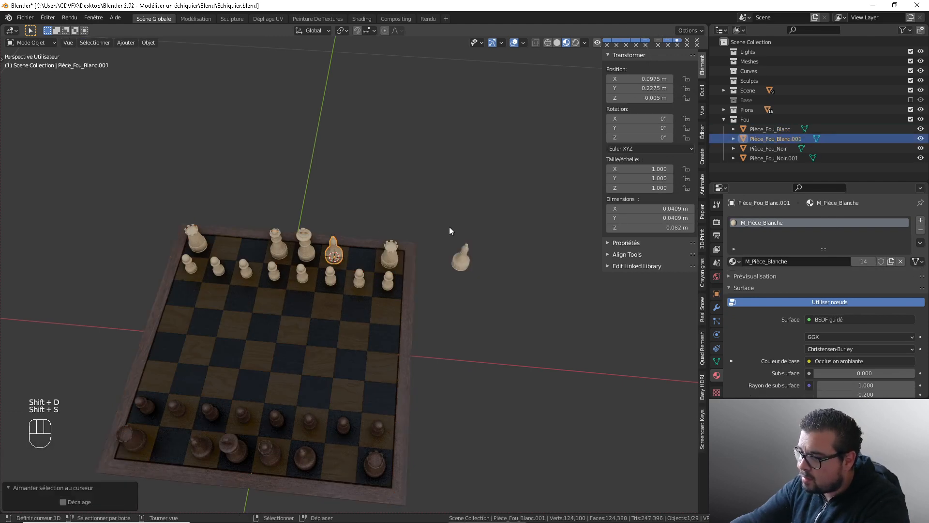
# Snap the 3D cursor to the empty square beside the white queen and move the original white bishop onto it
pyautogui.click(255, 252)
pyautogui.press('Tab')
pyautogui.click(257, 251)
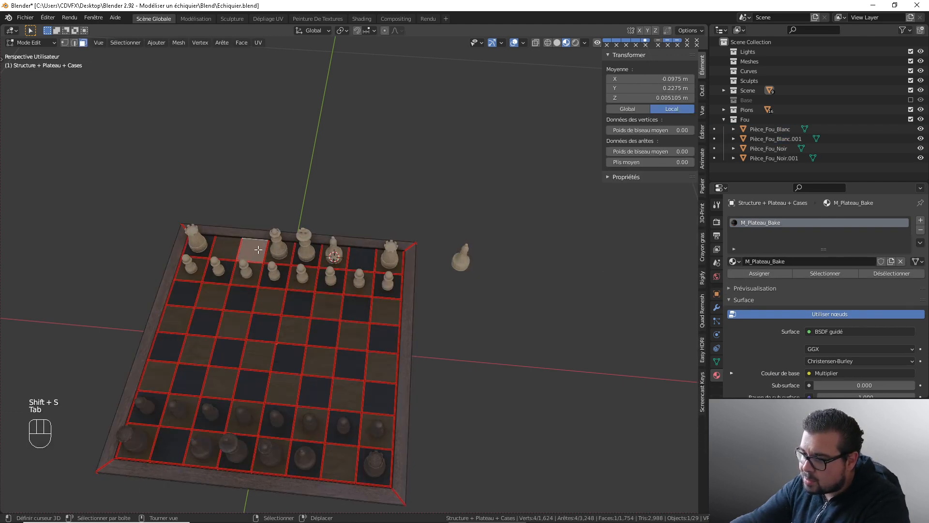
pyautogui.hotkey('shift', 's')
pyautogui.click(255, 282)
pyautogui.press('Tab')
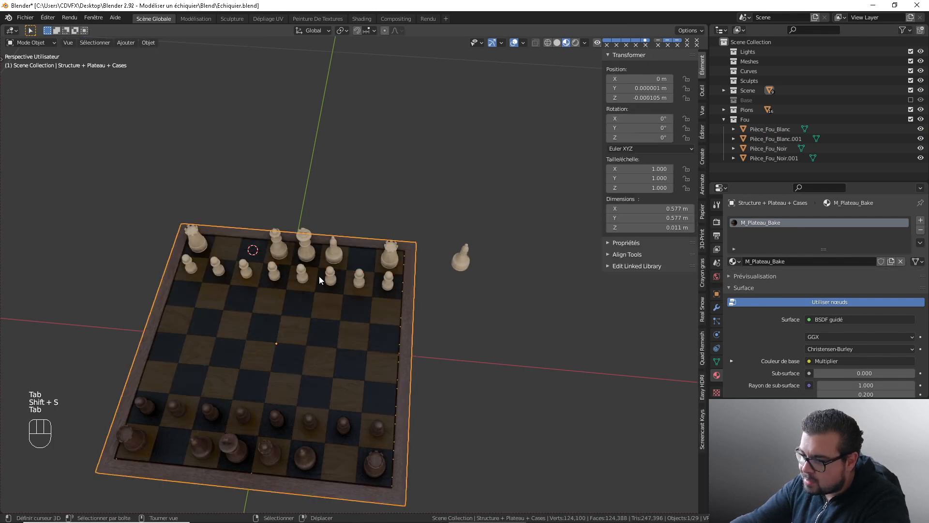
pyautogui.click(454, 255)
pyautogui.hotkey('shift', 's')
pyautogui.click(435, 213)
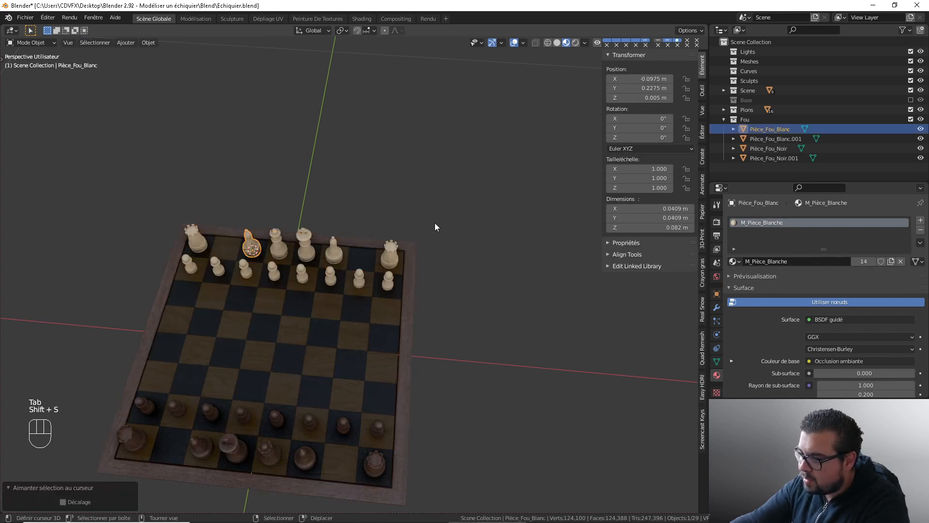
# Deselect everything and inspect the arrangement of the pieces on the chessboard from several angles
pyautogui.press('a')
pyautogui.click(393, 190)
pyautogui.moveTo(398, 270); pyautogui.dragTo(369, 213, button='middle')
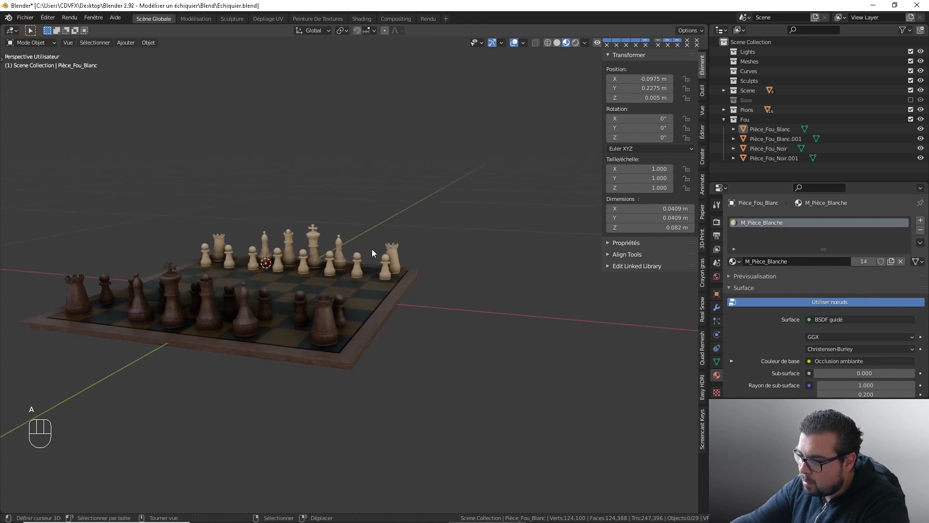
pyautogui.moveTo(372, 249); pyautogui.dragTo(429, 280, button='middle')
pyautogui.scroll(3, 373, 263)
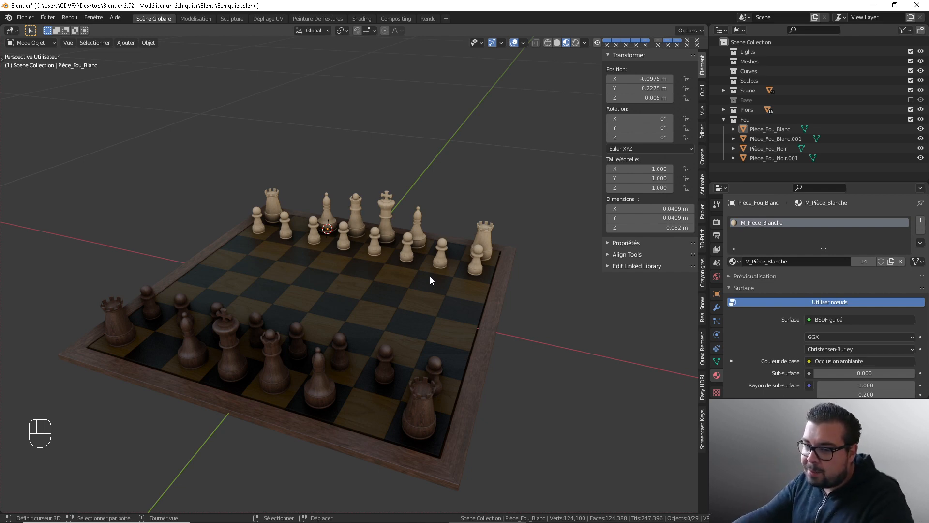
# Switch to the chess piece reference image and examine the knight's outline
pyautogui.moveTo(0, 234); pyautogui.dragTo(358, 223, button='right')
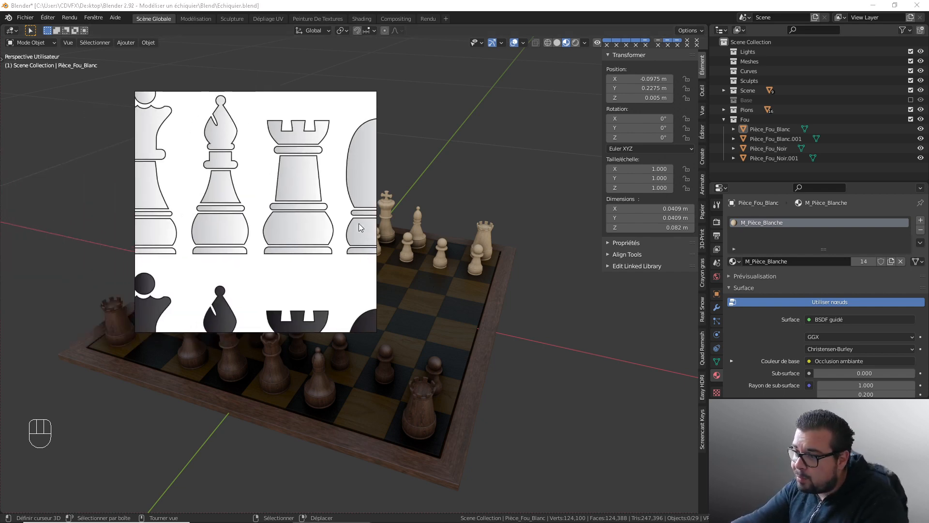
pyautogui.moveTo(359, 223); pyautogui.dragTo(273, 235, button='middle')
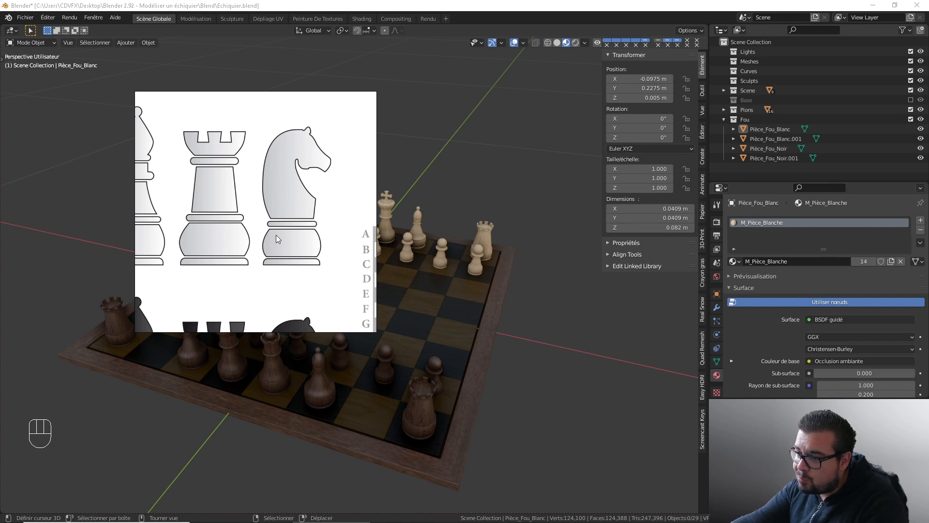